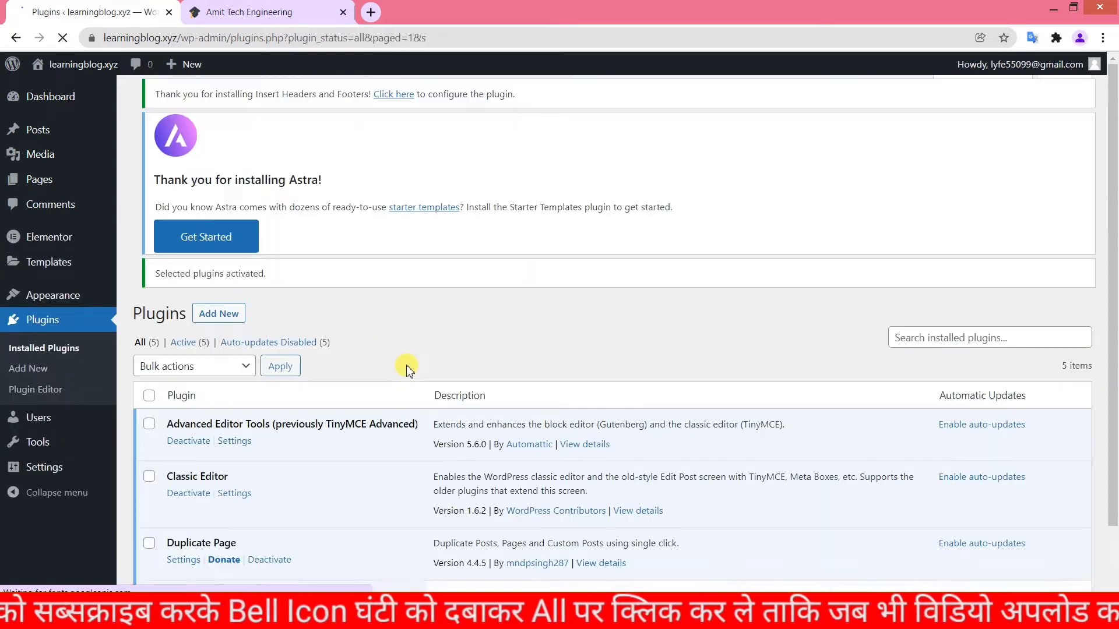
Step: Move the Privacy Policy and Sample Page entries in the Pages list to the trash
scroll(341, 344, "down", 4)
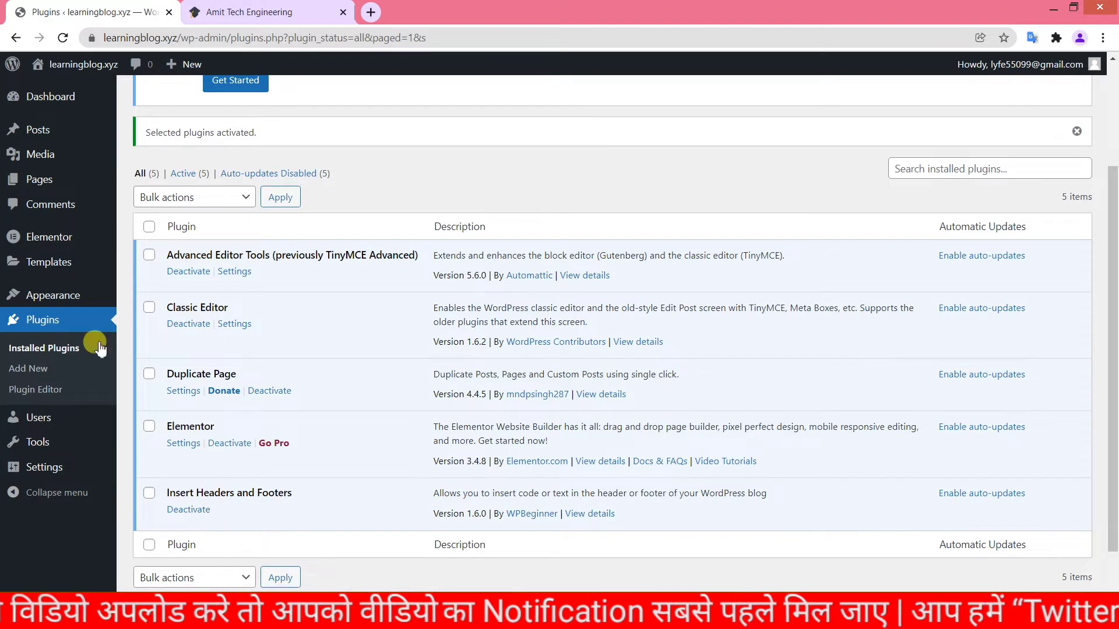
left_click(50, 182)
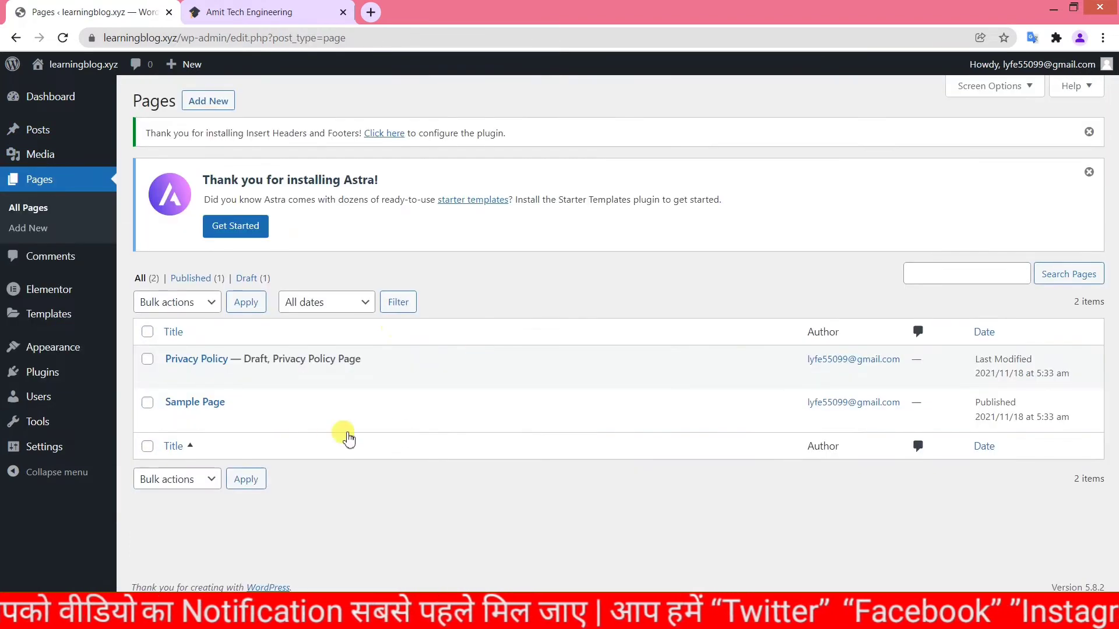
mouse_move(319, 386)
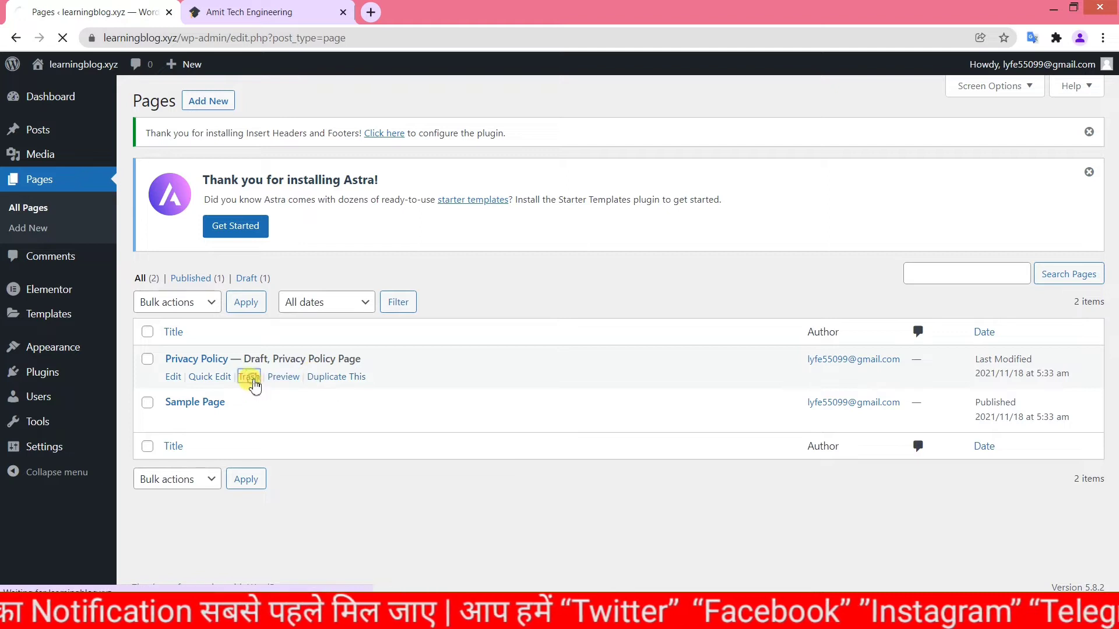
mouse_move(242, 429)
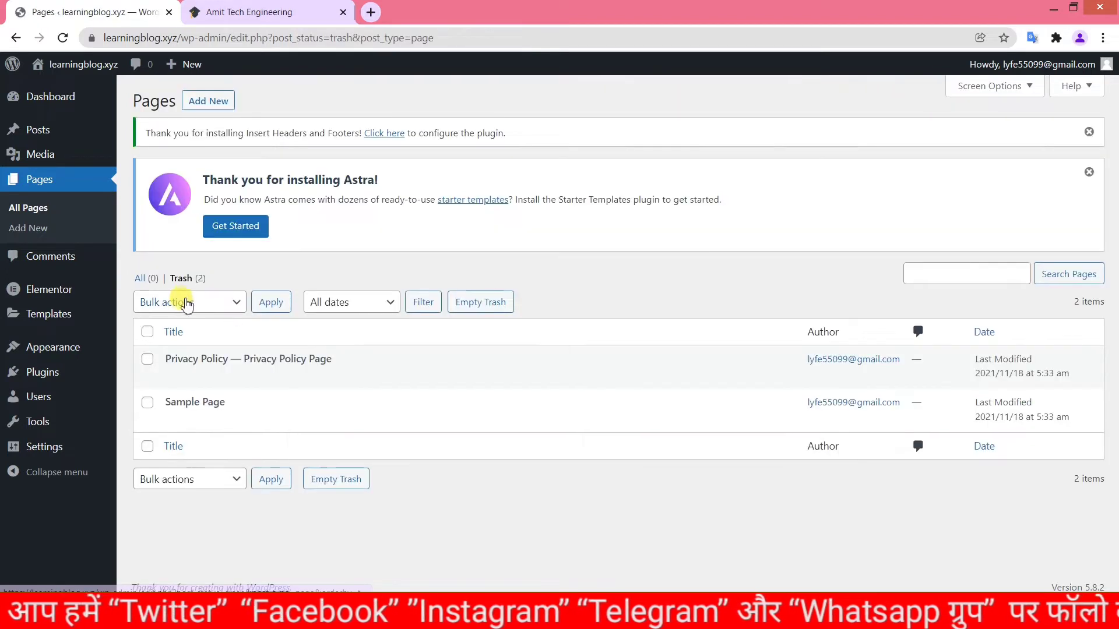
Step: Permanently delete both trashed pages with the Delete permanently bulk action
left_click(184, 301)
left_click(188, 303)
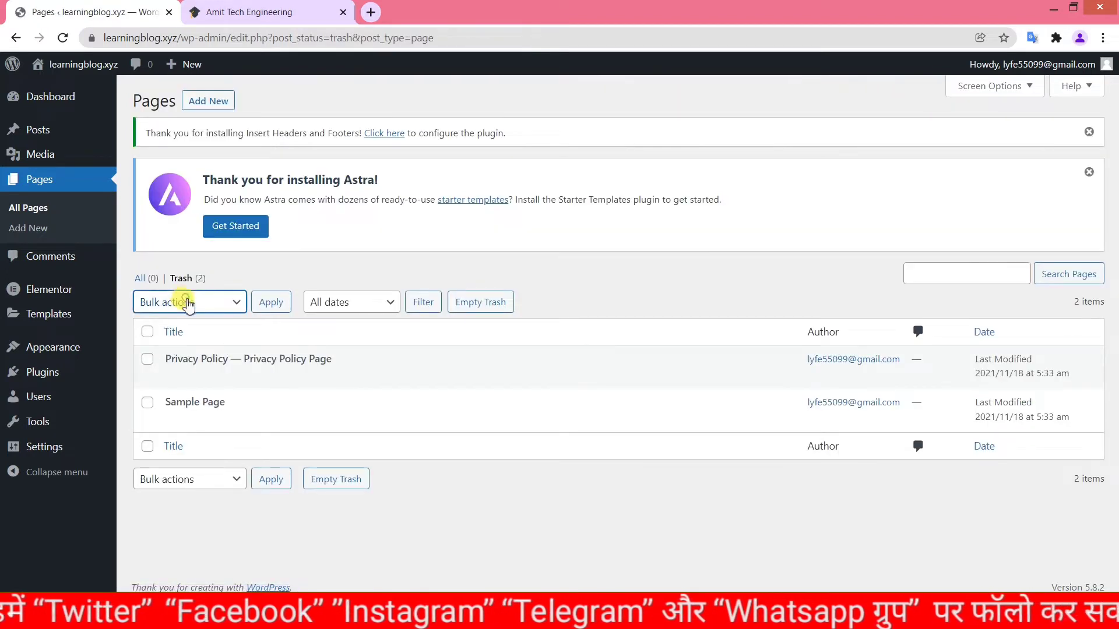
left_click(147, 331)
left_click(177, 307)
left_click(186, 348)
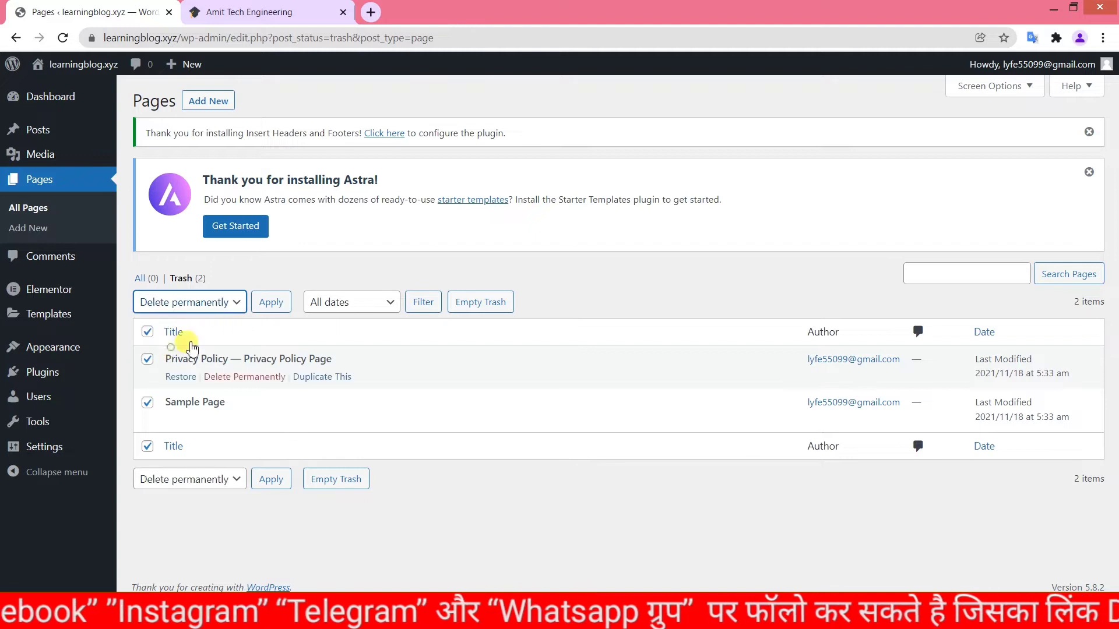
left_click(271, 303)
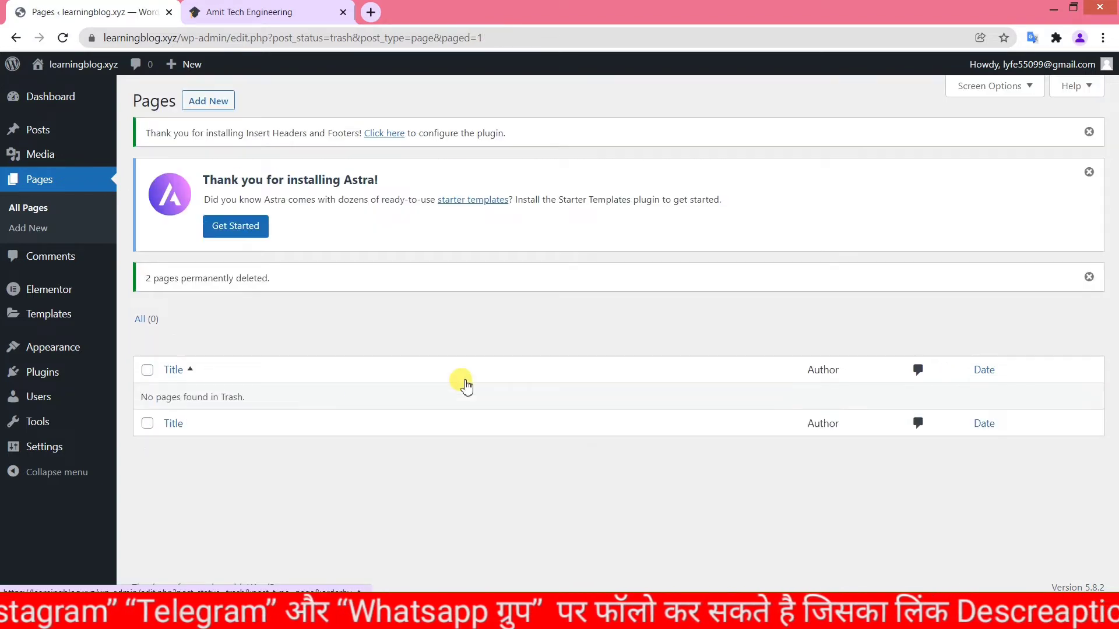
Step: Dismiss the Insert Headers and Footers and Astra notices in the full Pages list and start a new page
left_click(64, 180)
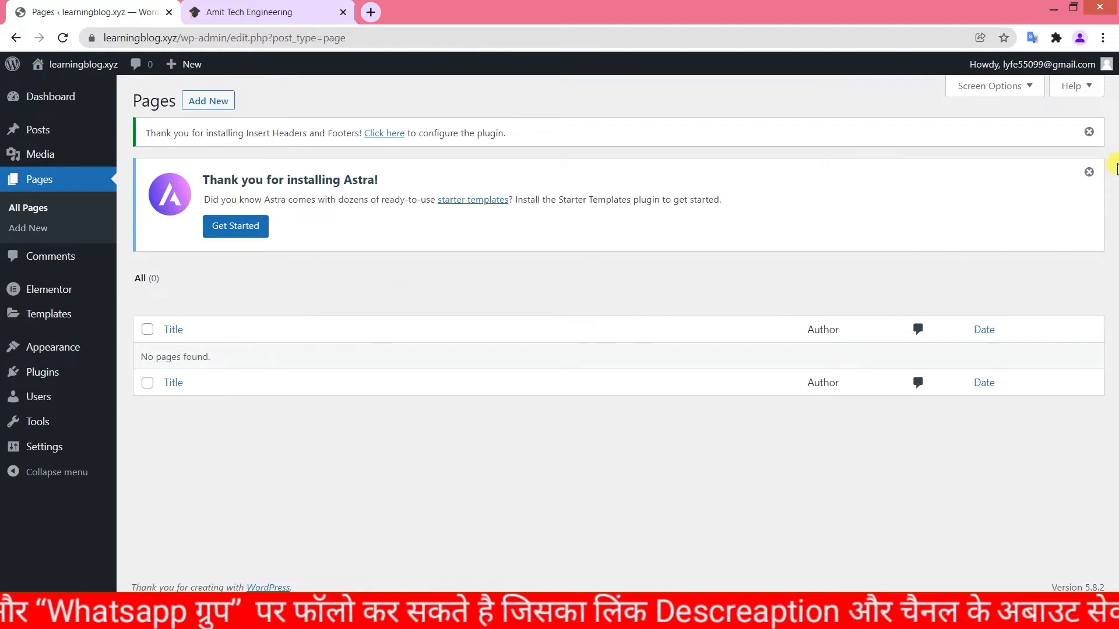
left_click(1089, 172)
left_click(1089, 132)
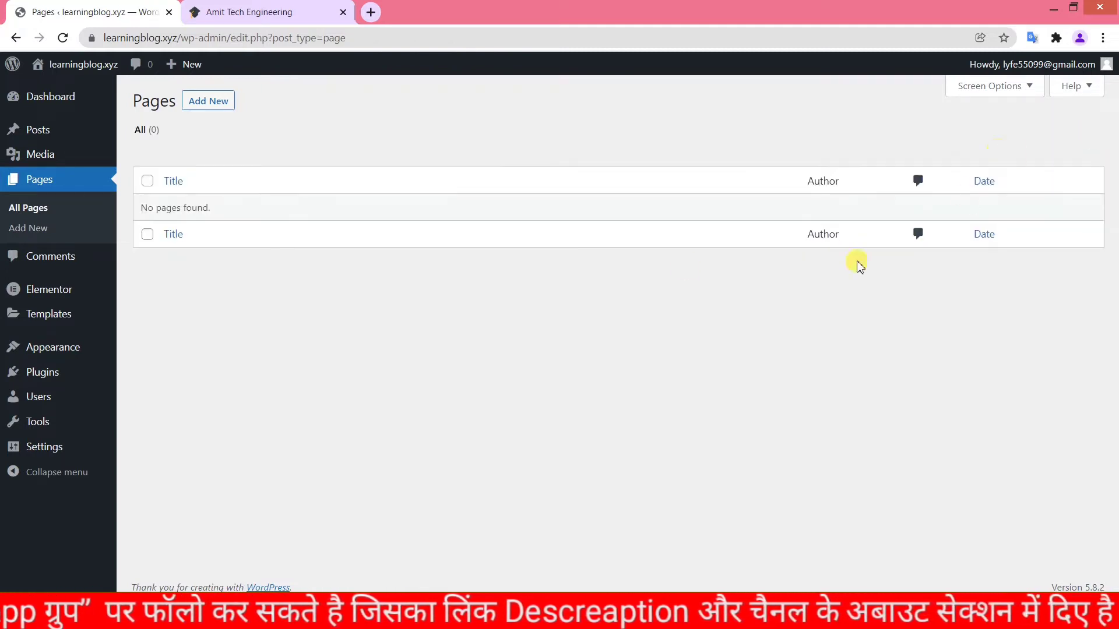
left_click(209, 103)
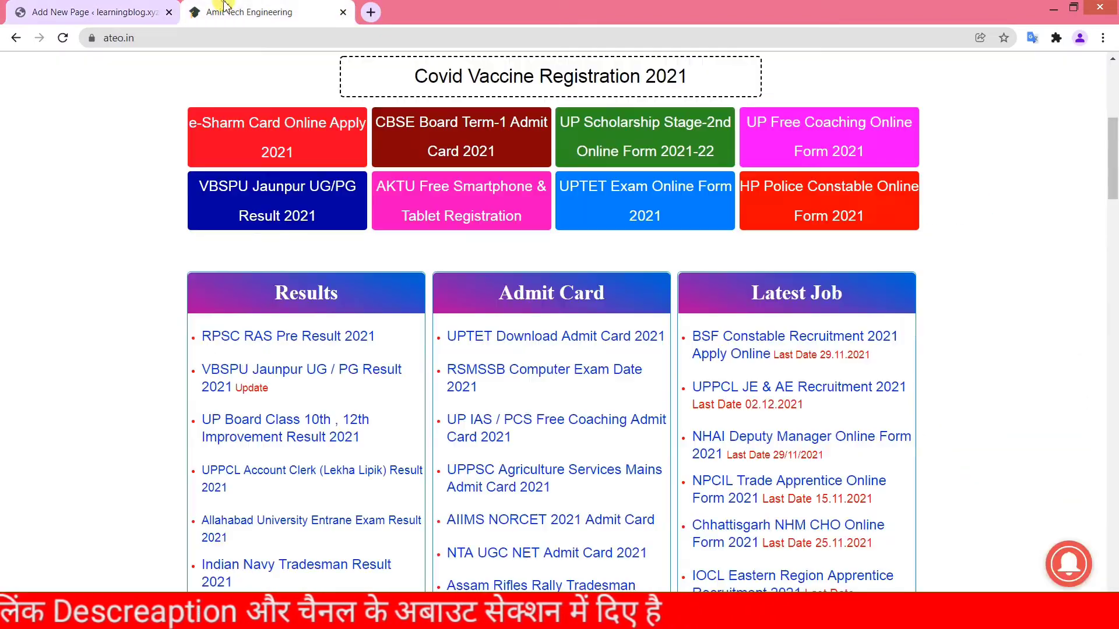
Step: Examine the category sections on the ateo.in reference home page for ideas on which pages to create
key("ctrl+Tab")
scroll(548, 289, "up", 6)
scroll(607, 331, "down", 6)
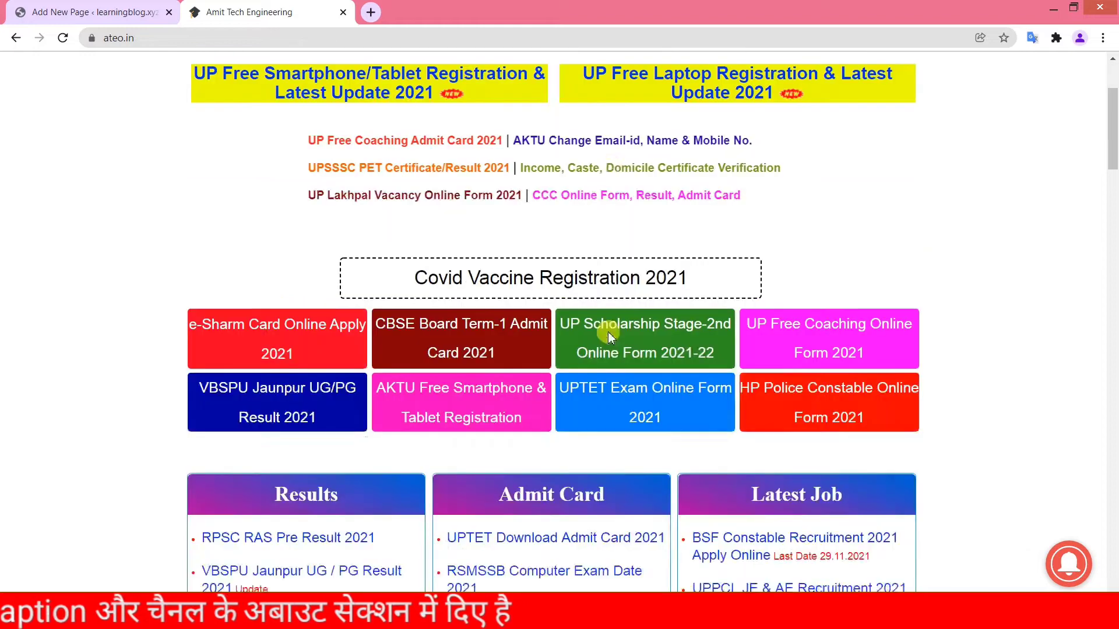
scroll(645, 292, "down", 15)
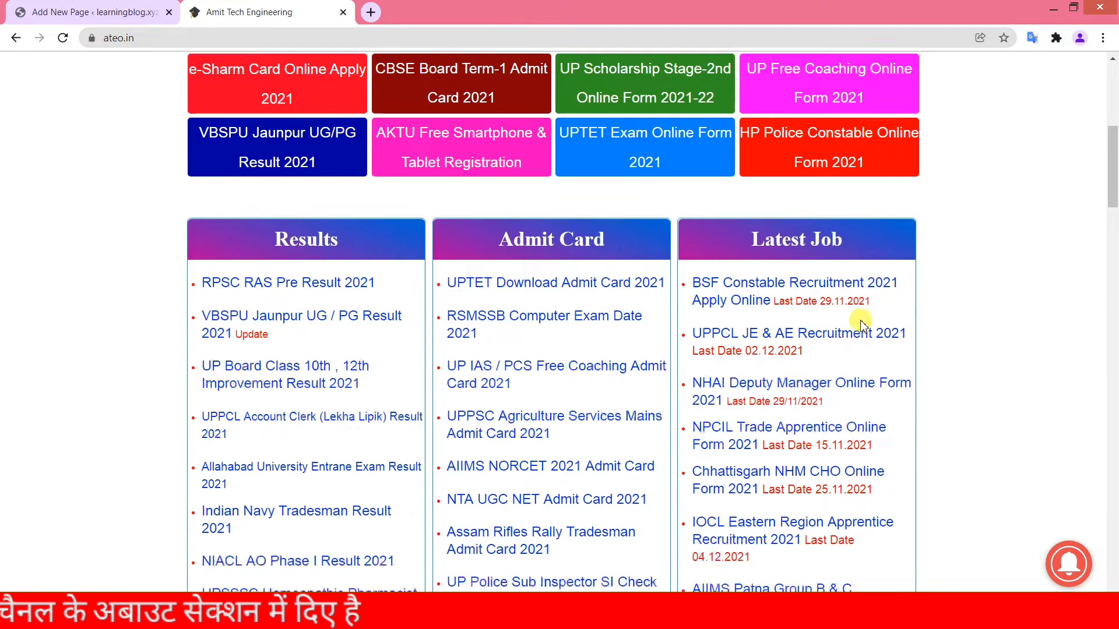
scroll(821, 403, "down", 12)
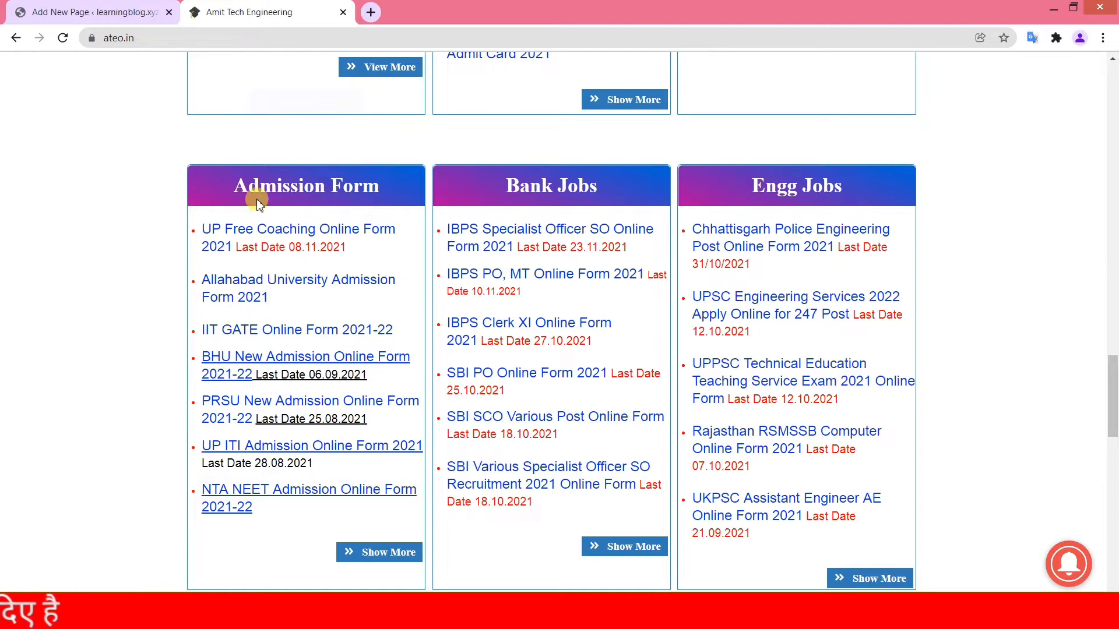
scroll(345, 406, "down", 5)
scroll(676, 379, "up", 20)
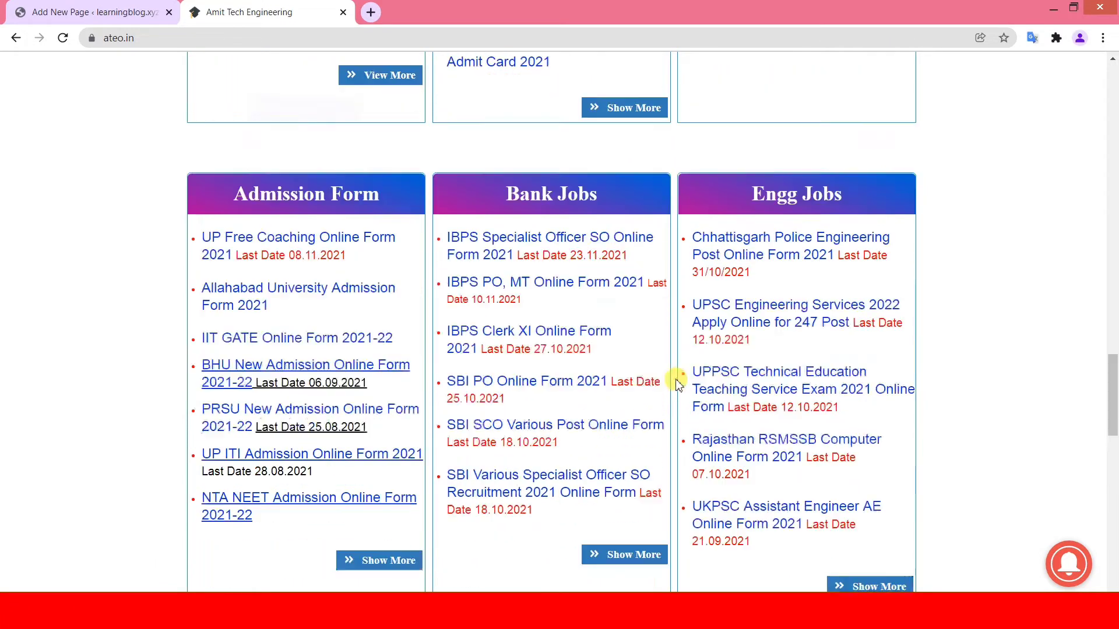
scroll(676, 379, "up", 4)
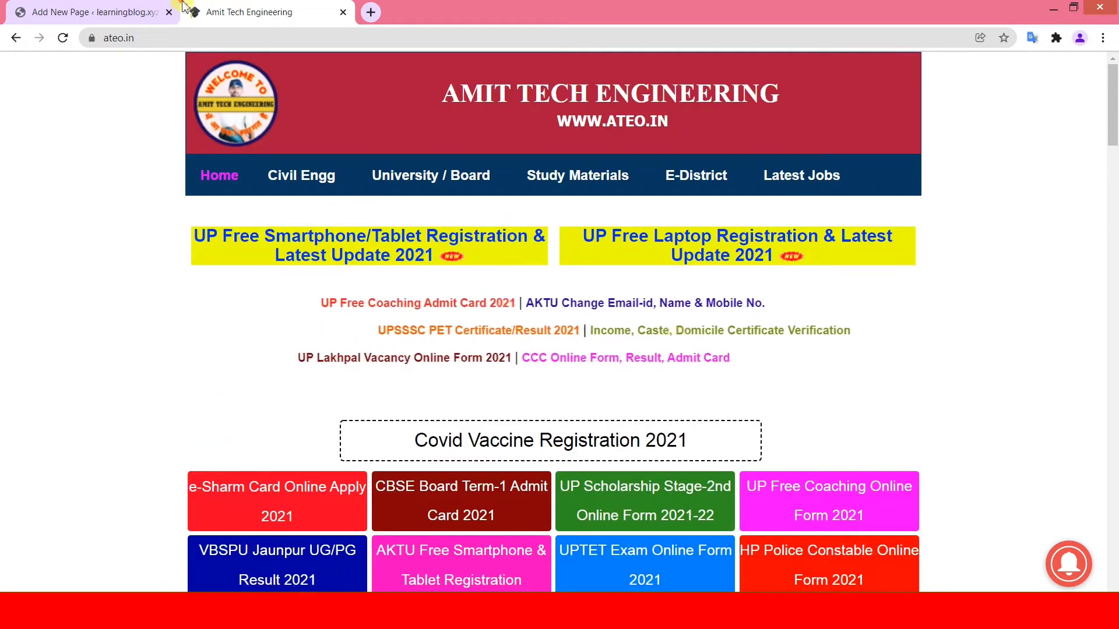
Step: Title the new WordPress page Result, publish it and return to the list of all pages
left_click(96, 12)
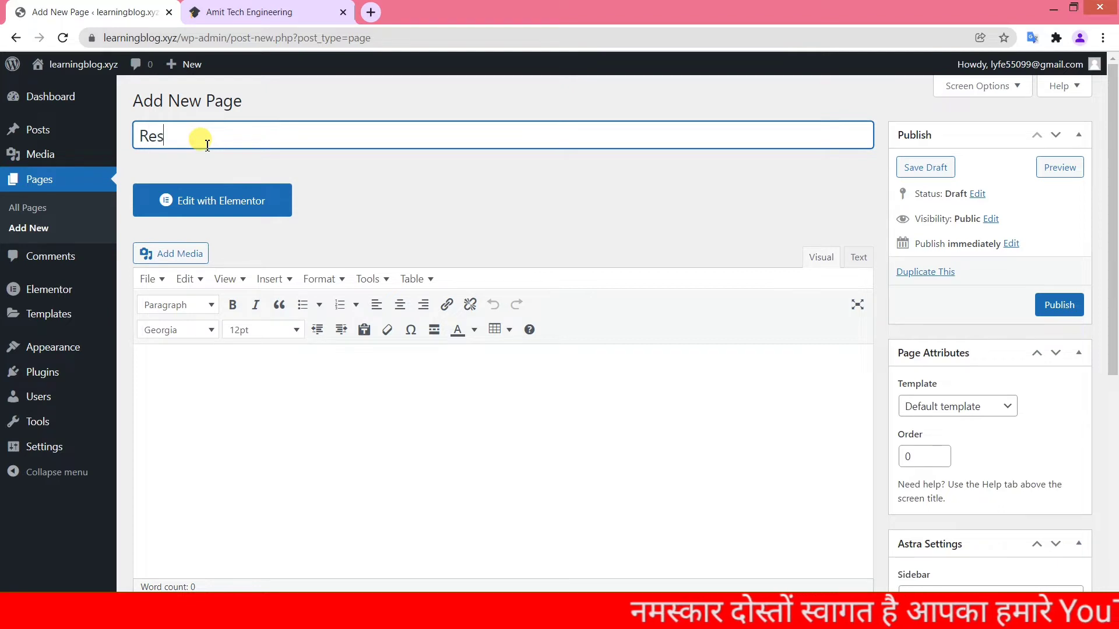
left_click(206, 142)
type("Result")
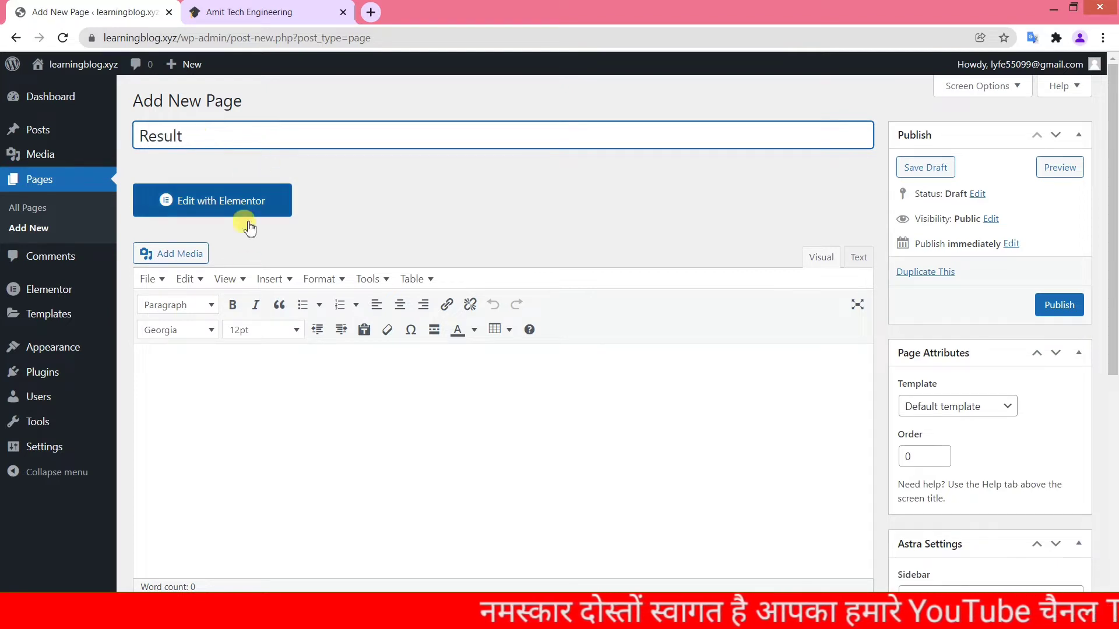
key("Tab")
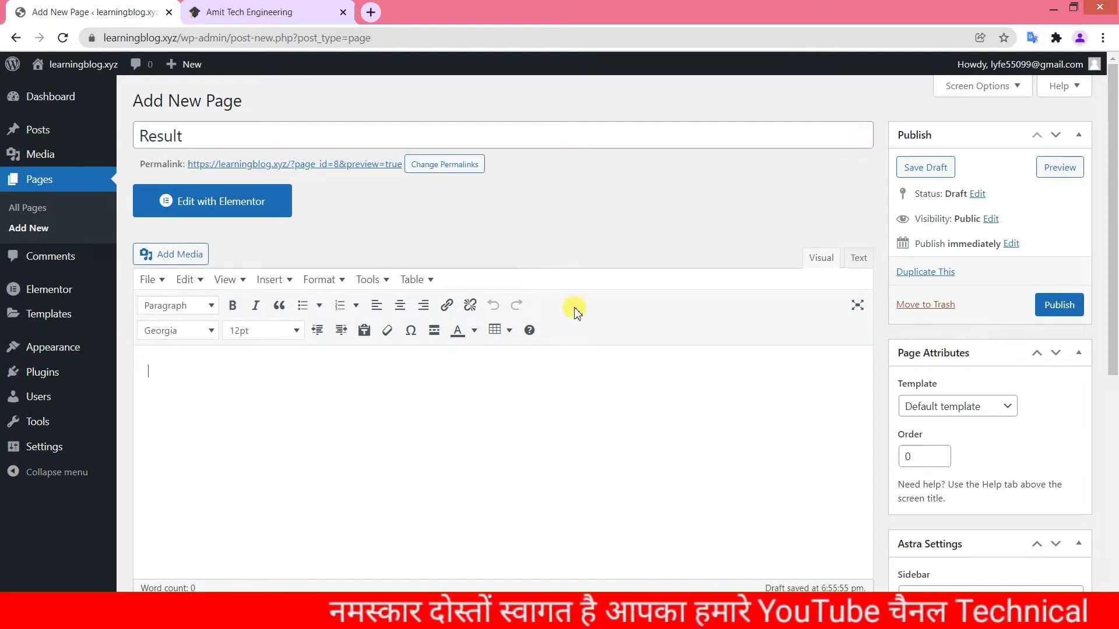
left_click(1052, 314)
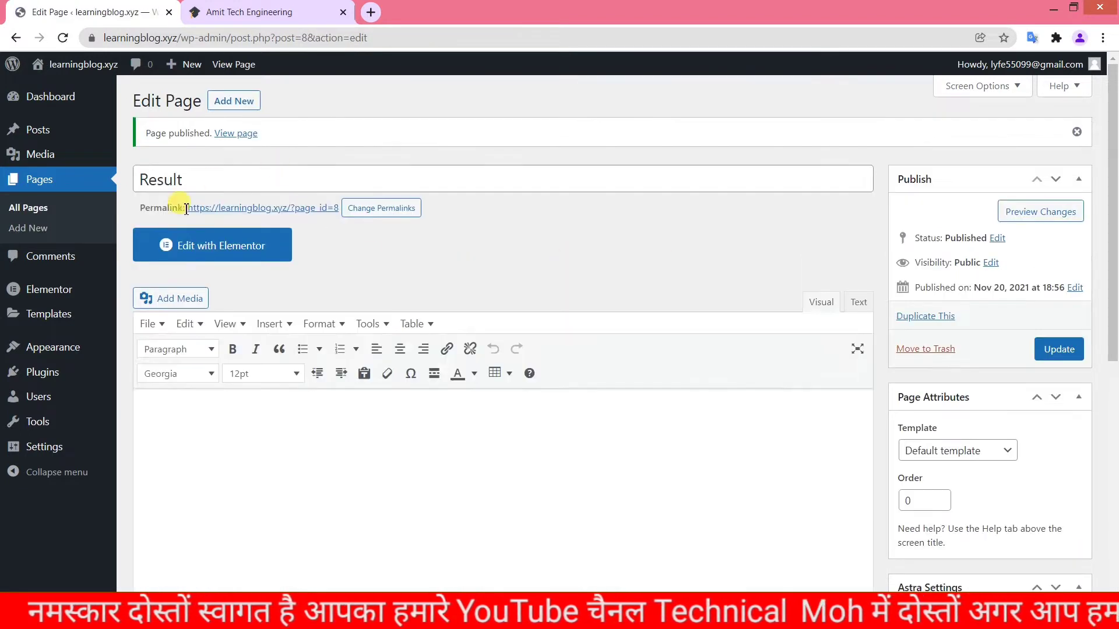
left_click(16, 38)
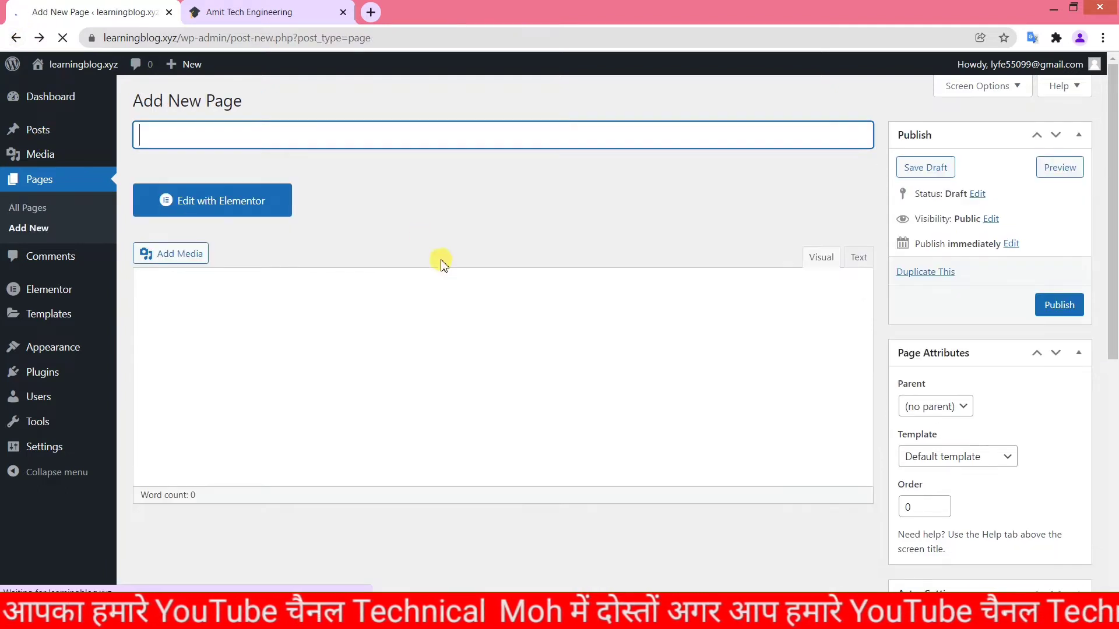
left_click(37, 180)
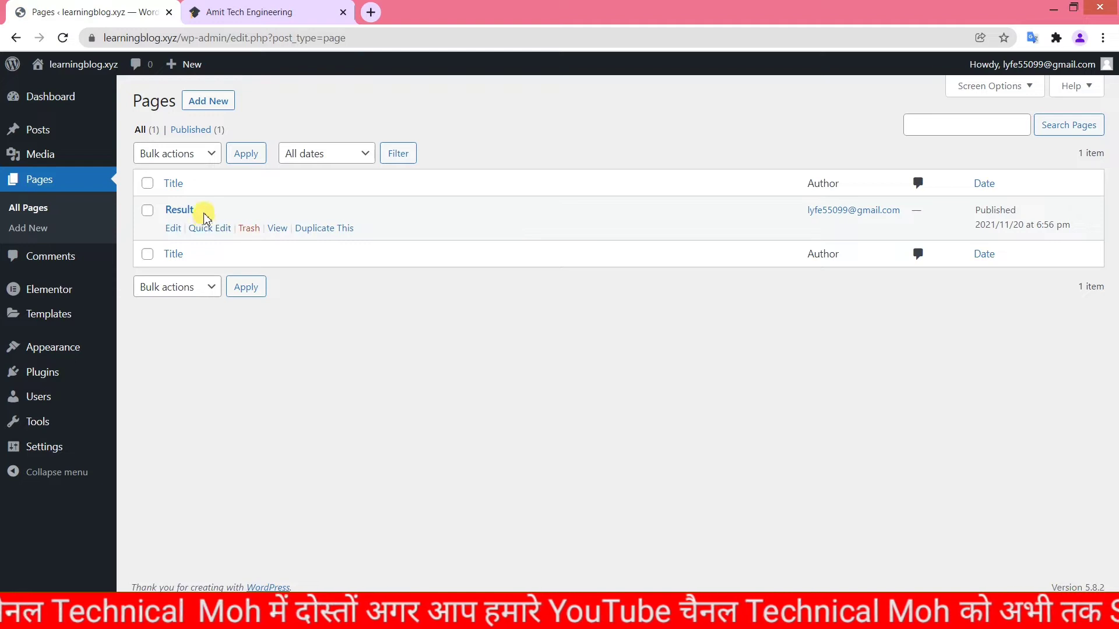
Step: Create and publish a page titled Latest Job, checking the menu and section names on ateo.in before publishing
left_click(209, 101)
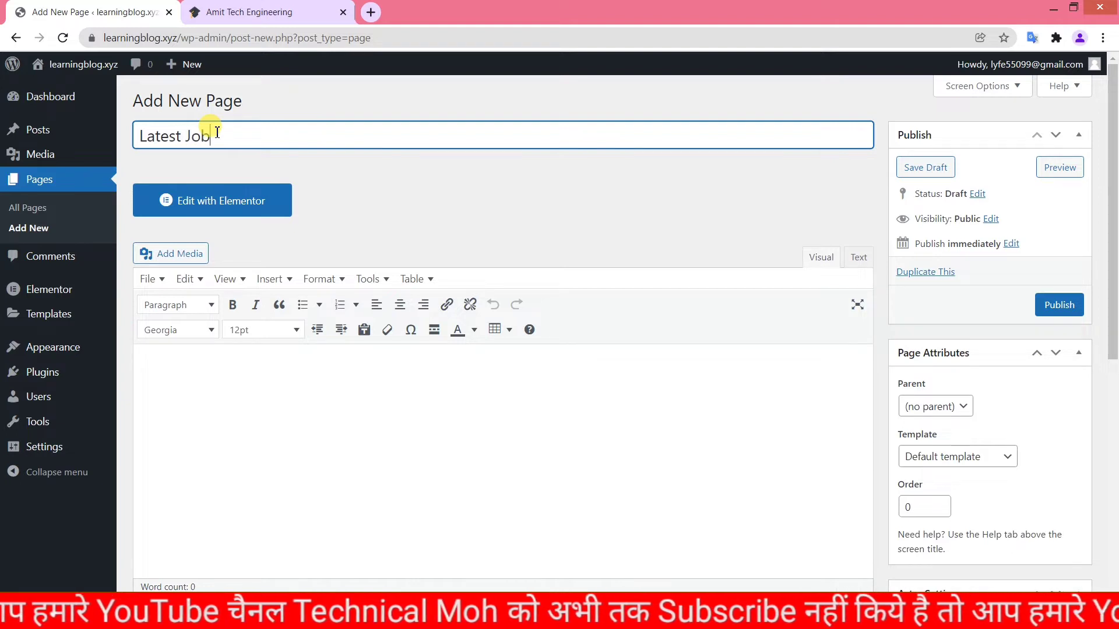
left_click(314, 12)
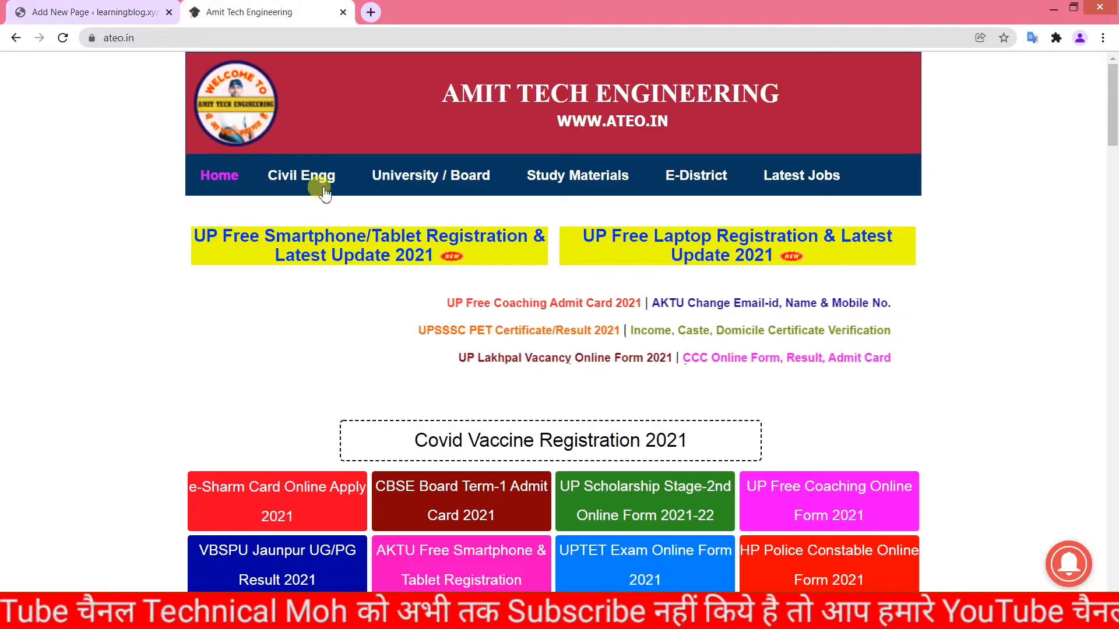
mouse_move(430, 175)
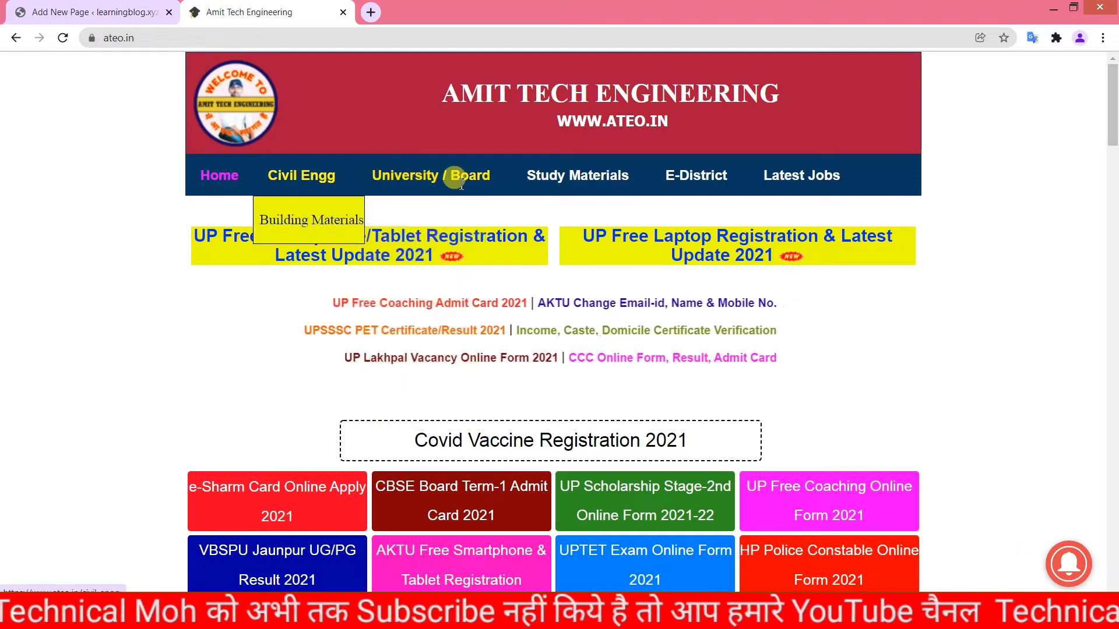
mouse_move(629, 182)
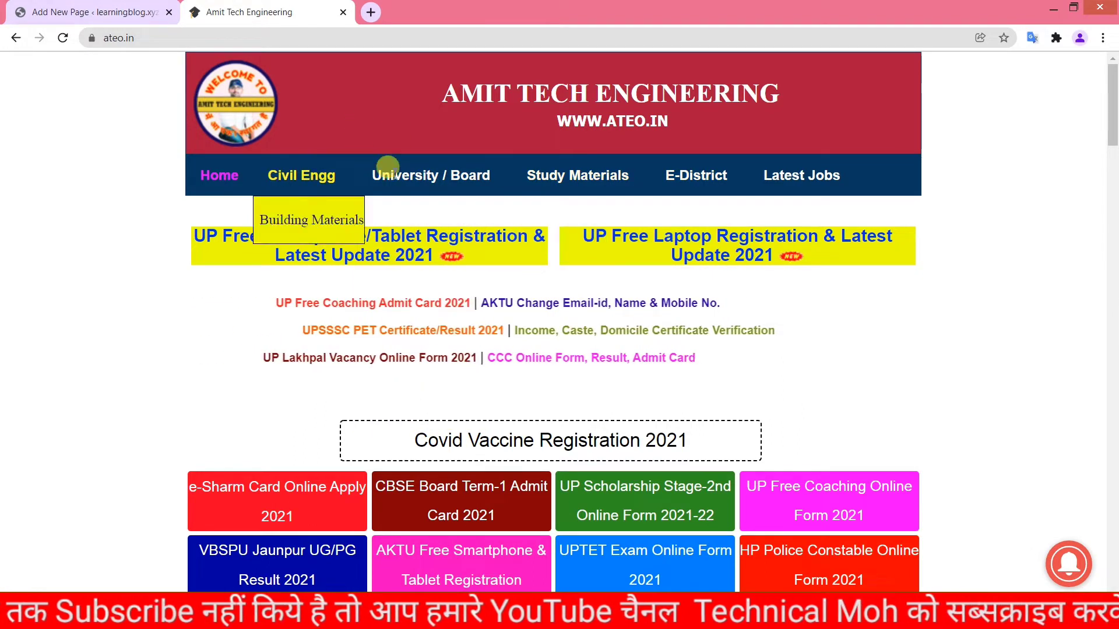
mouse_move(675, 165)
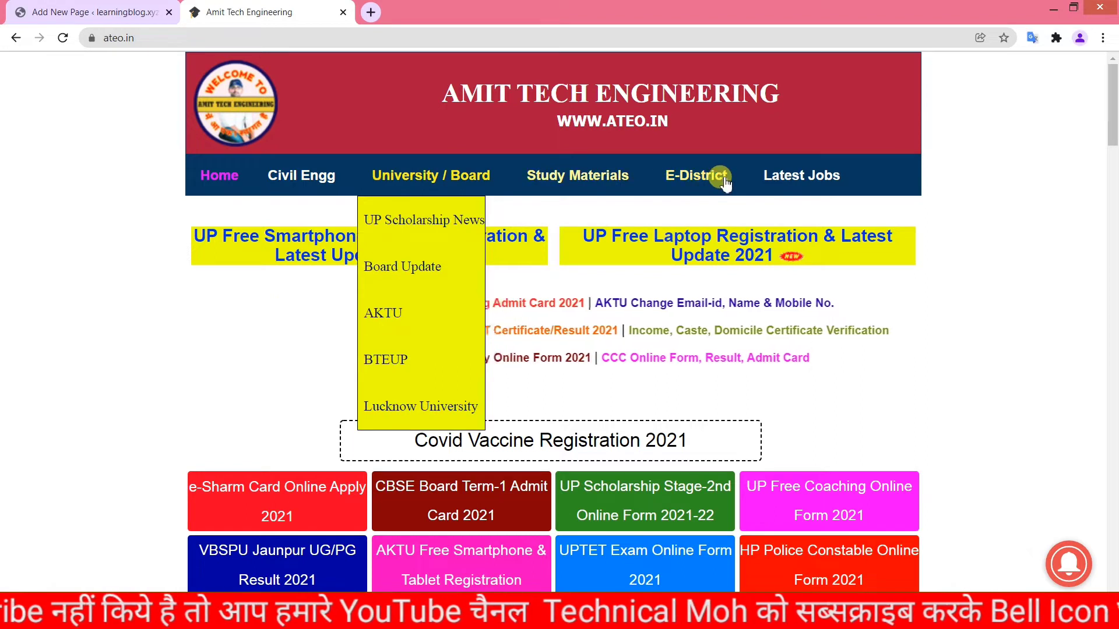
scroll(682, 260, "down", 5)
scroll(495, 374, "down", 1)
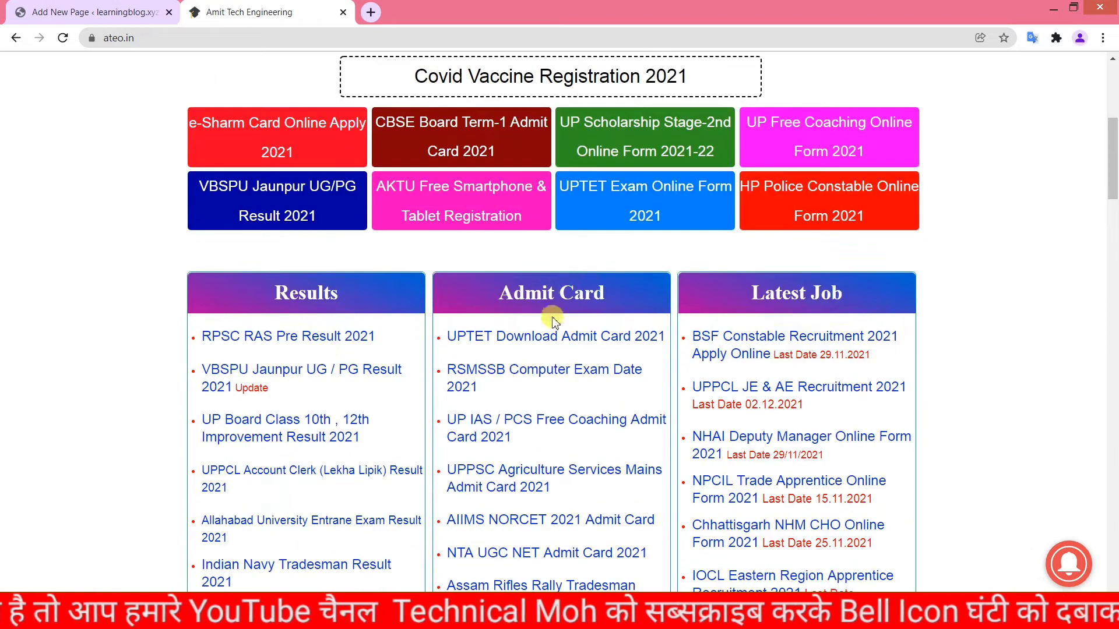
left_click(125, 6)
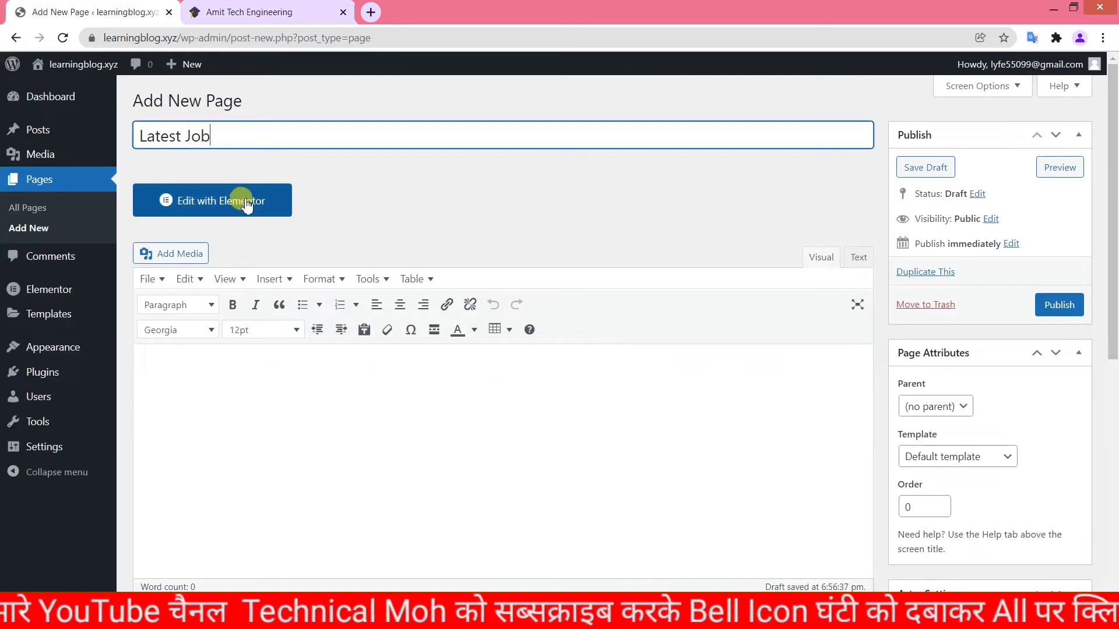
left_click(1072, 308)
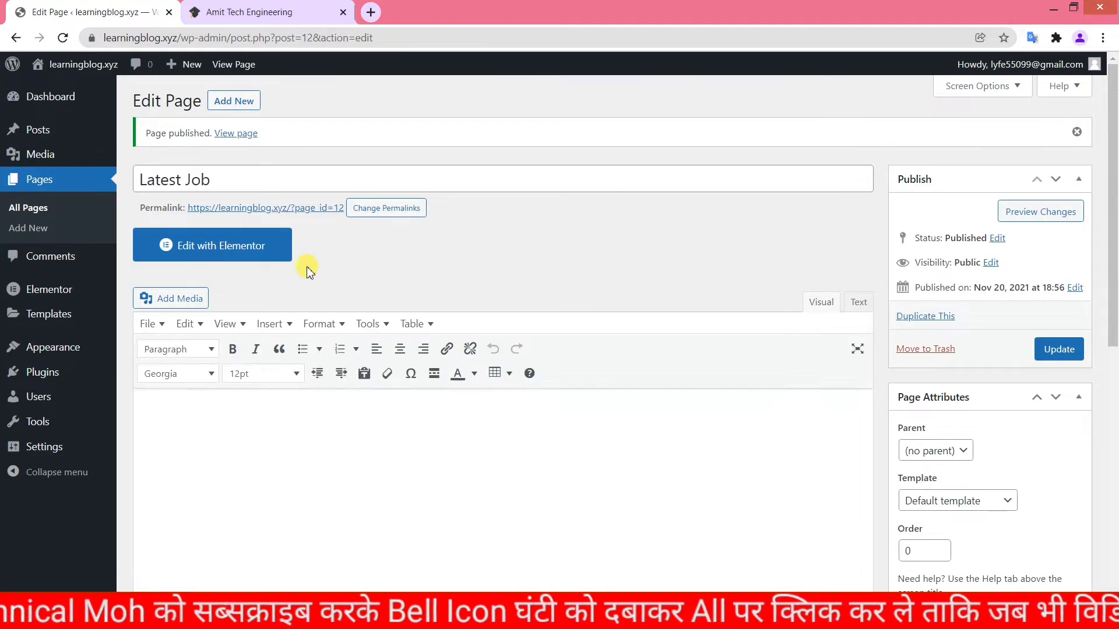
Step: Add and publish the Admit Card, Answer Key, Certificate and Important Document pages, and show the list of all pages
left_click(231, 101)
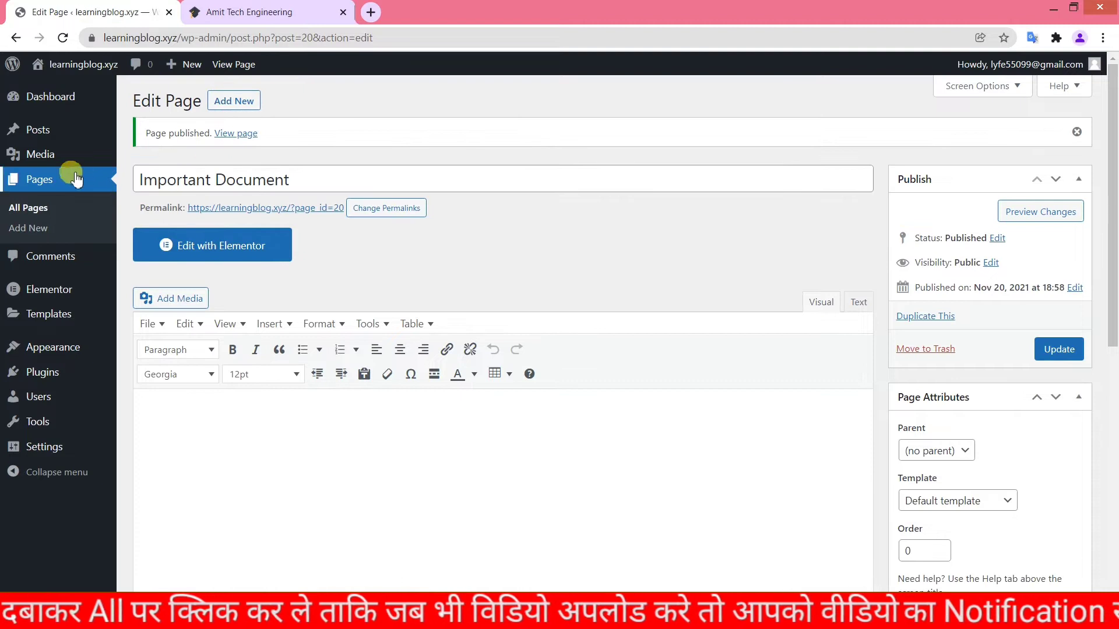
left_click(52, 185)
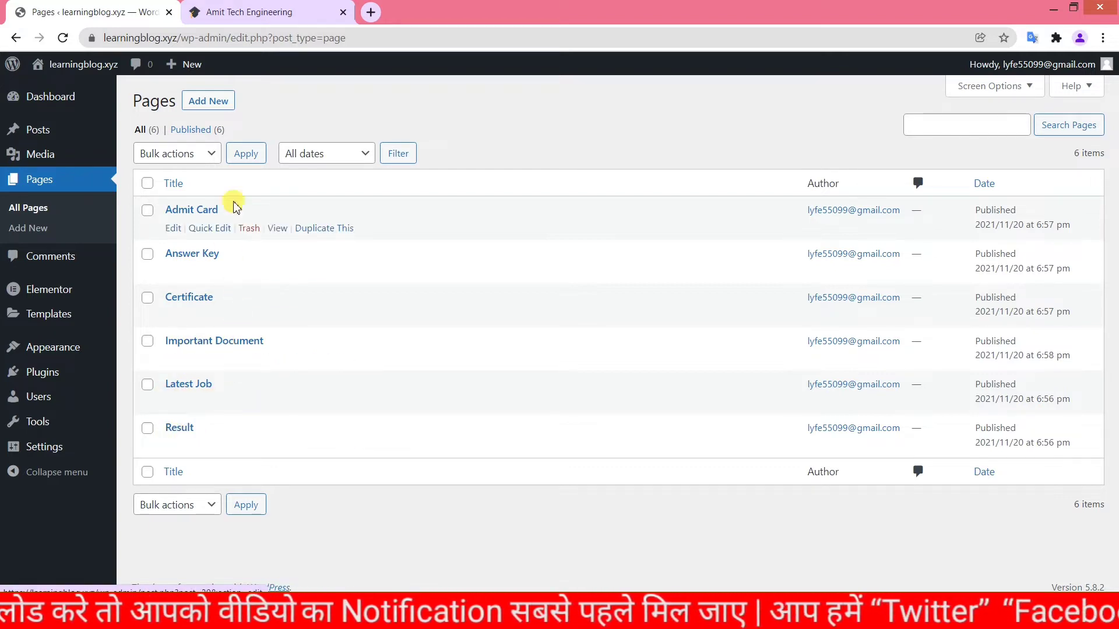
Step: Start a new page titled Home, checking the section and footer names on ateo.in for reference
left_click(203, 103)
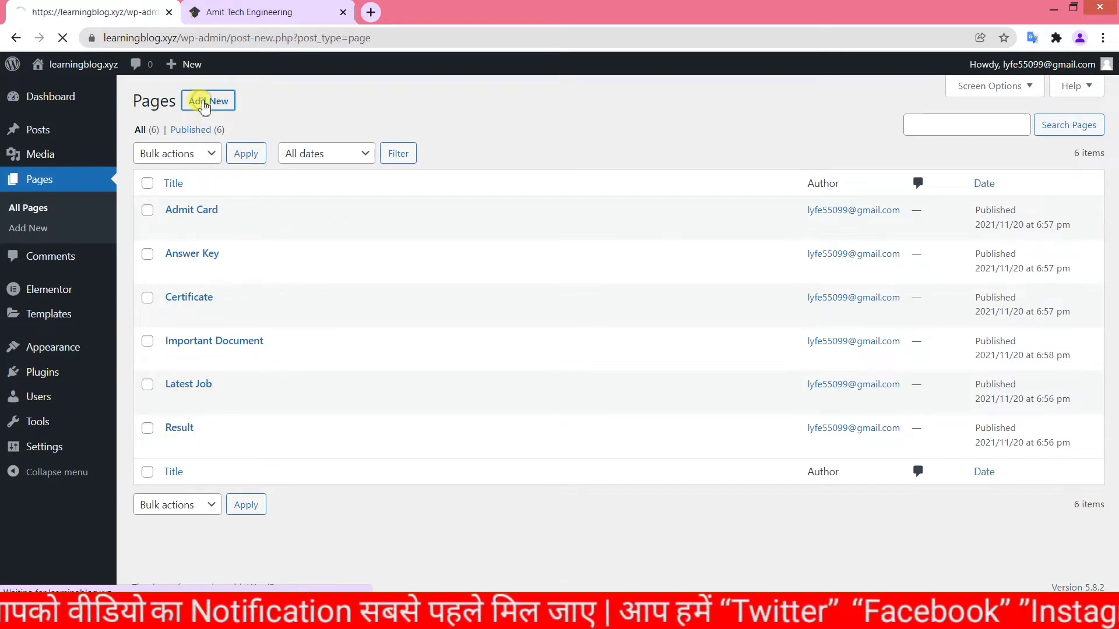
left_click(238, 5)
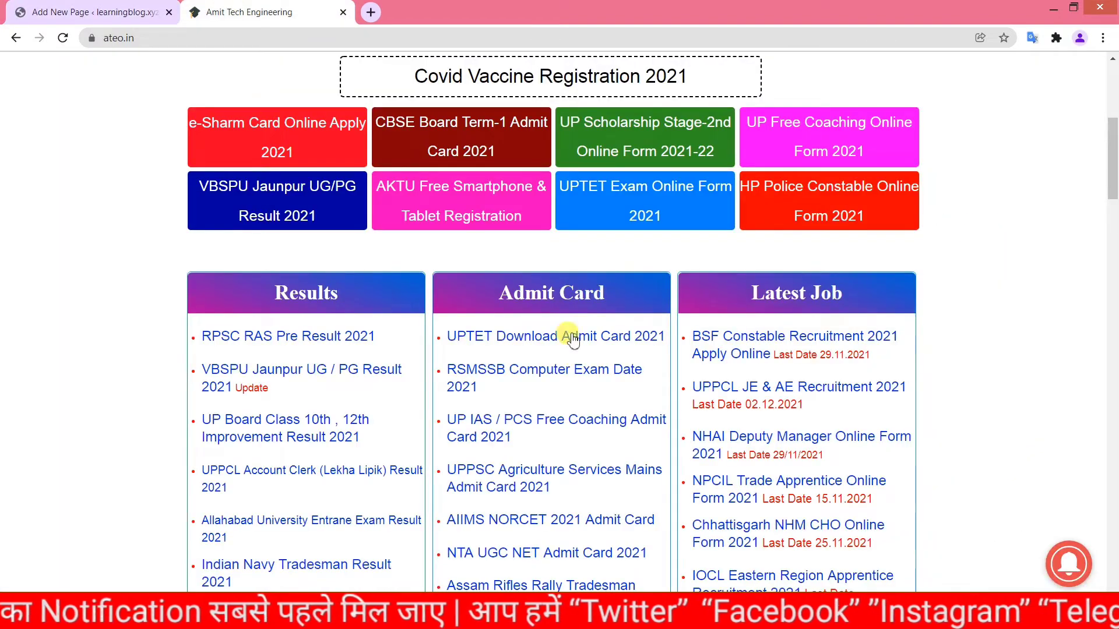
scroll(629, 332, "up", 6)
scroll(633, 338, "down", 9)
scroll(637, 341, "down", 20)
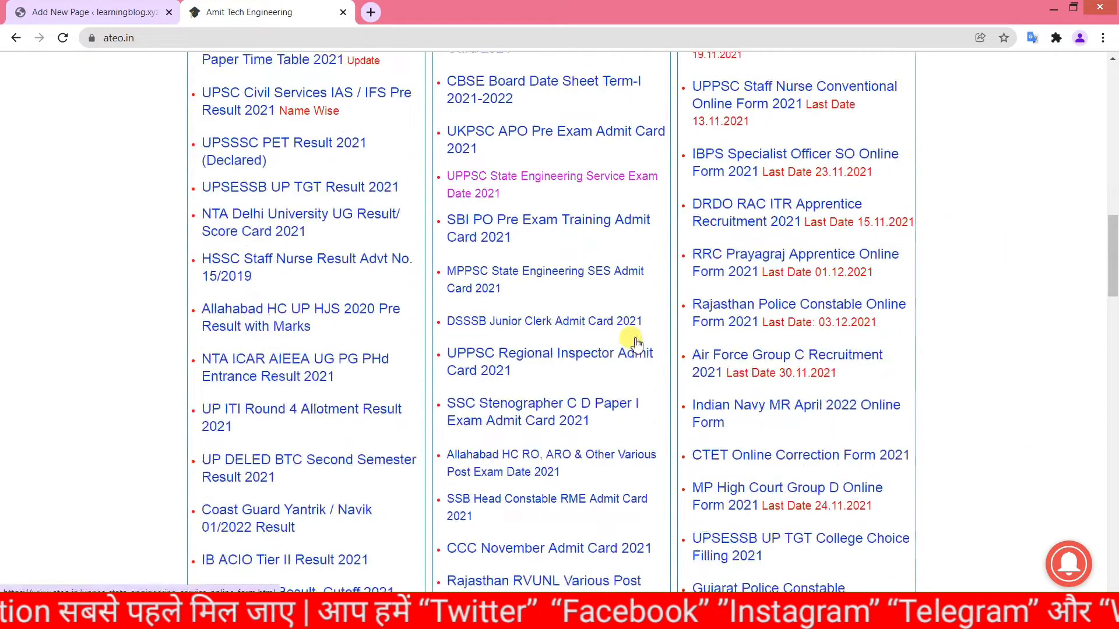
scroll(636, 348, "up", 10)
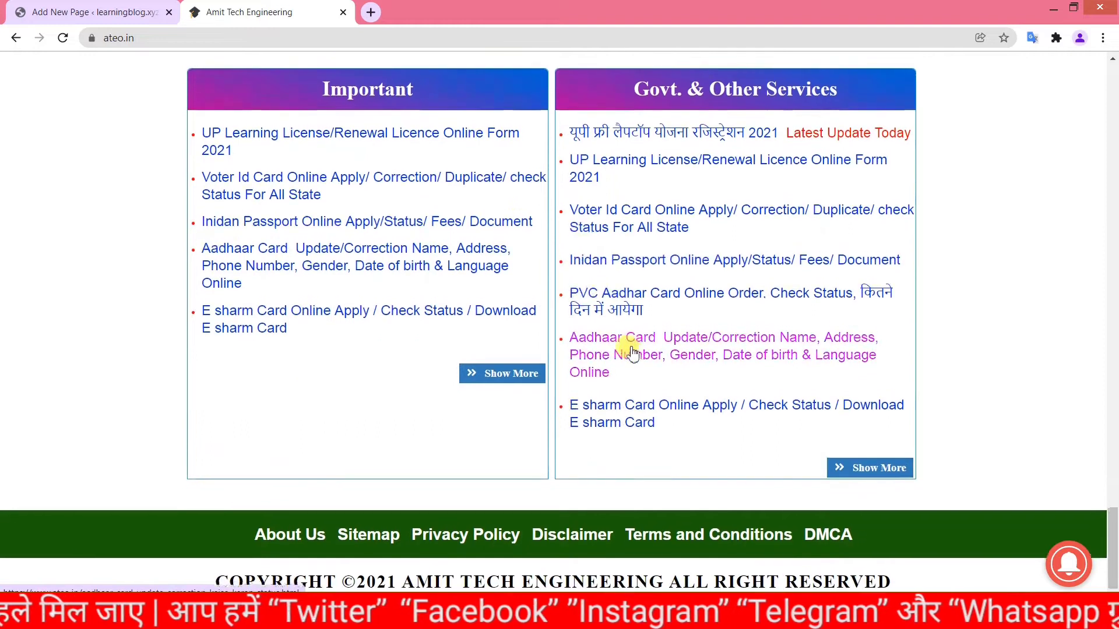
key("ctrl+shift+Tab")
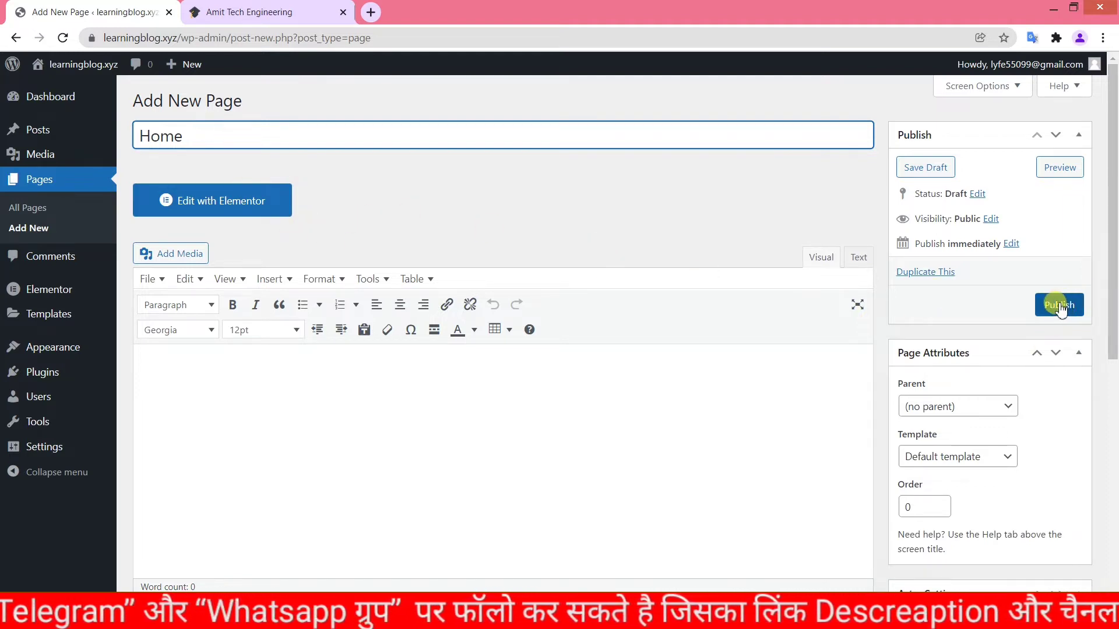
Step: In the Home page's Astra settings, set the sidebar to No Sidebar and the content layout to Boxed
scroll(1061, 382, "down", 5)
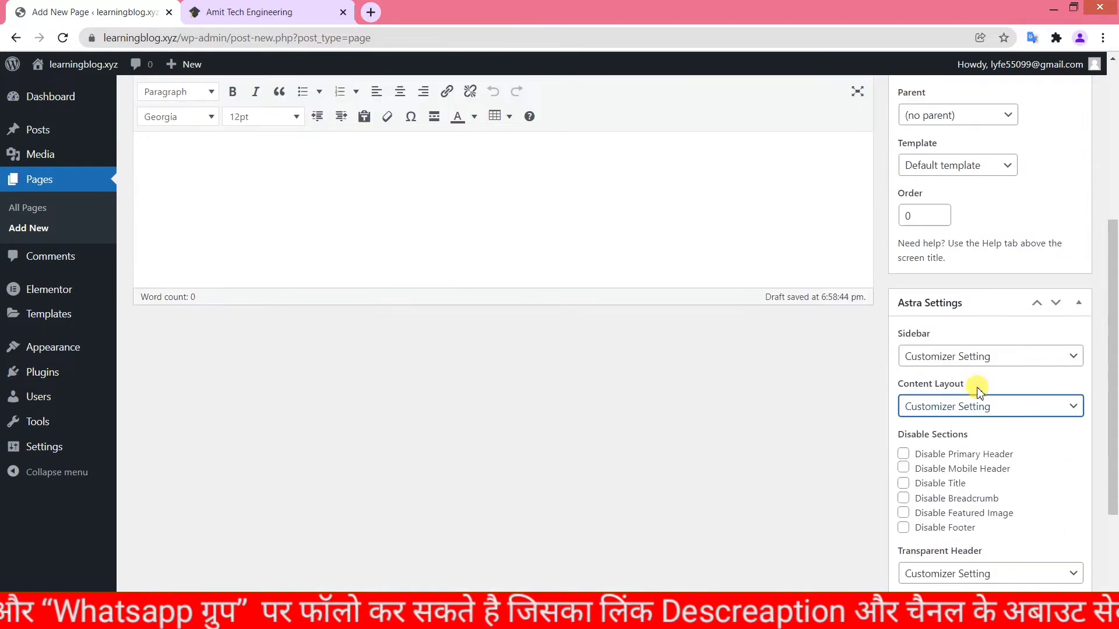
scroll(953, 463, "down", 1)
left_click(943, 290)
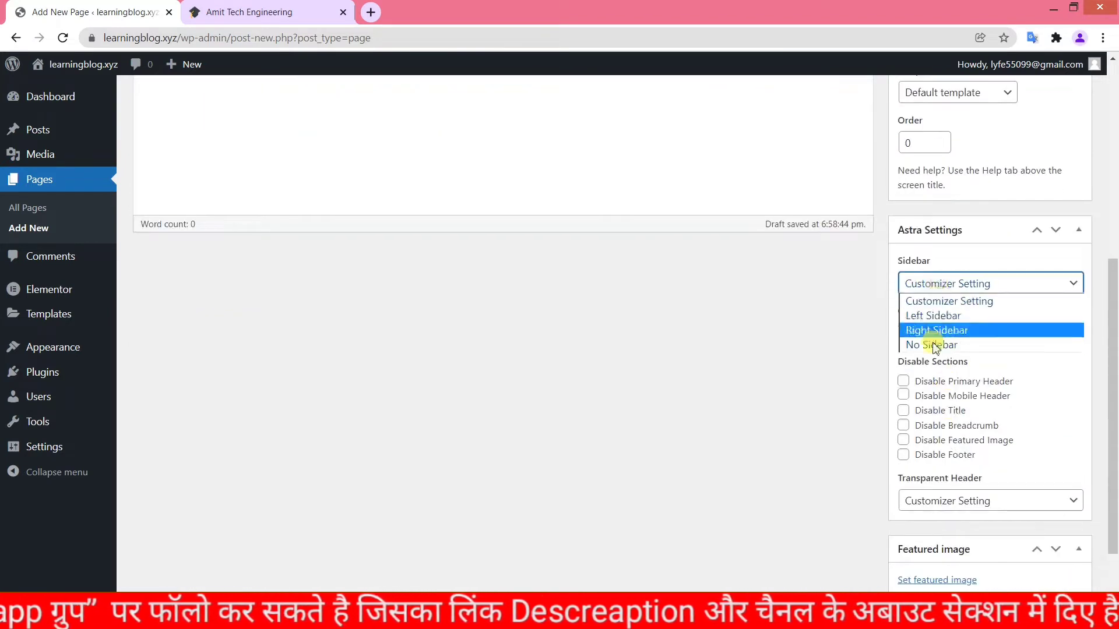
left_click(932, 345)
left_click(905, 336)
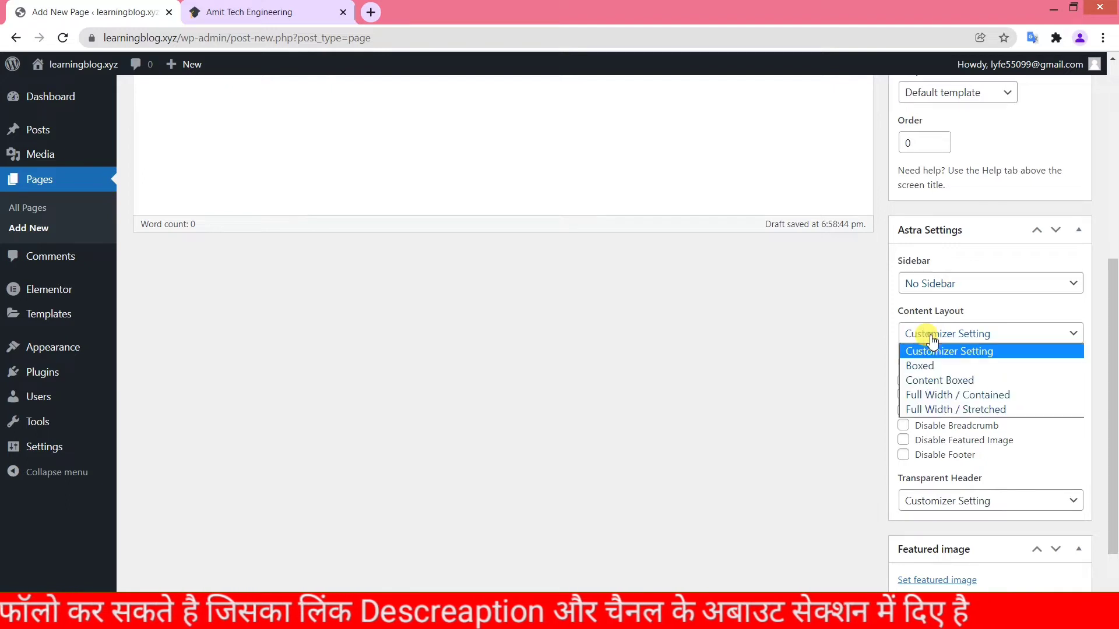
left_click(935, 364)
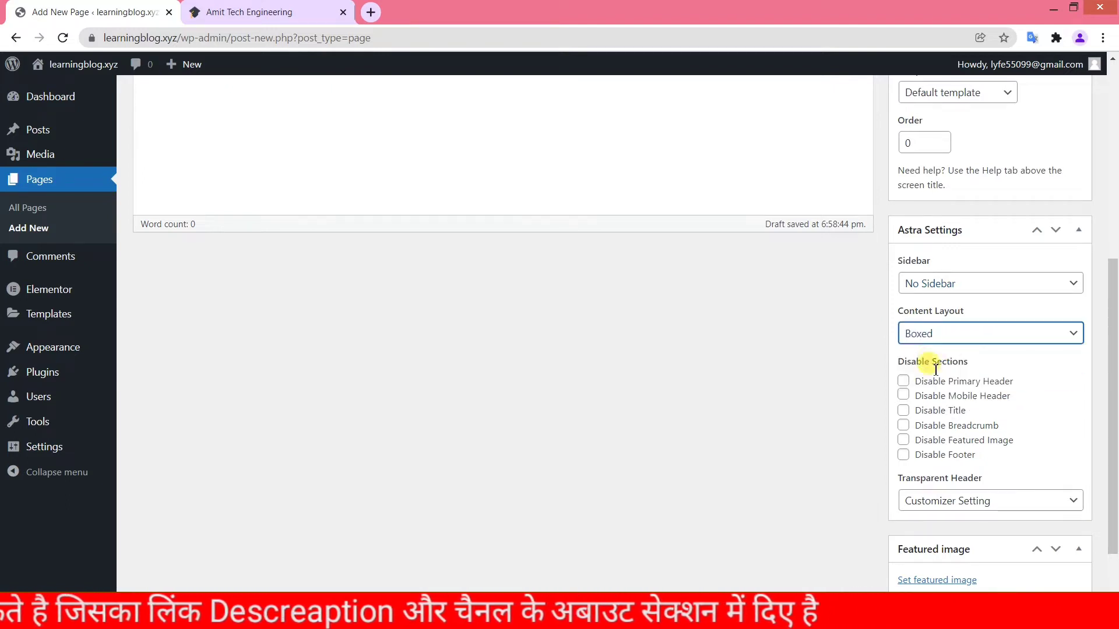
Step: Disable the title on the Home page, publish it and return to the list of all pages
scroll(962, 333, "up", 3)
scroll(965, 331, "down", 3)
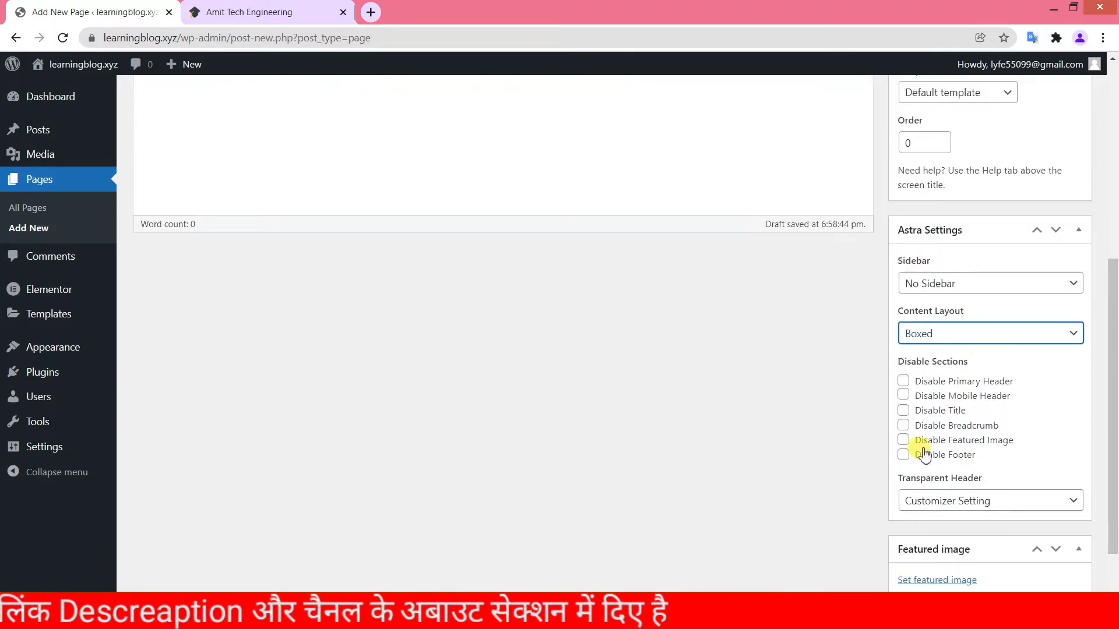
left_click(903, 410)
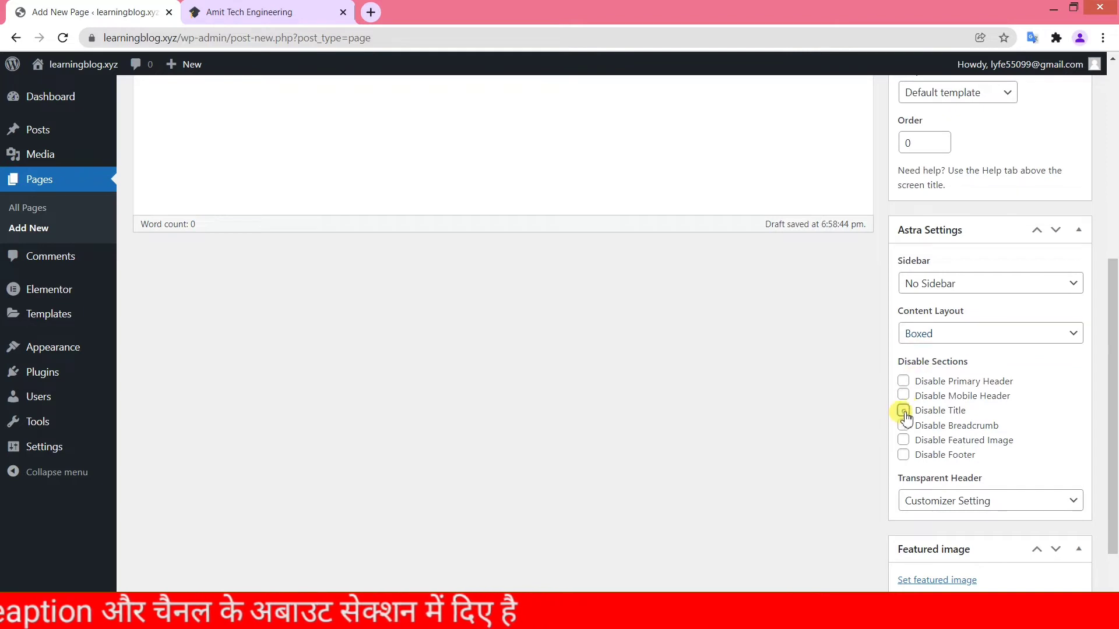
scroll(959, 402, "up", 6)
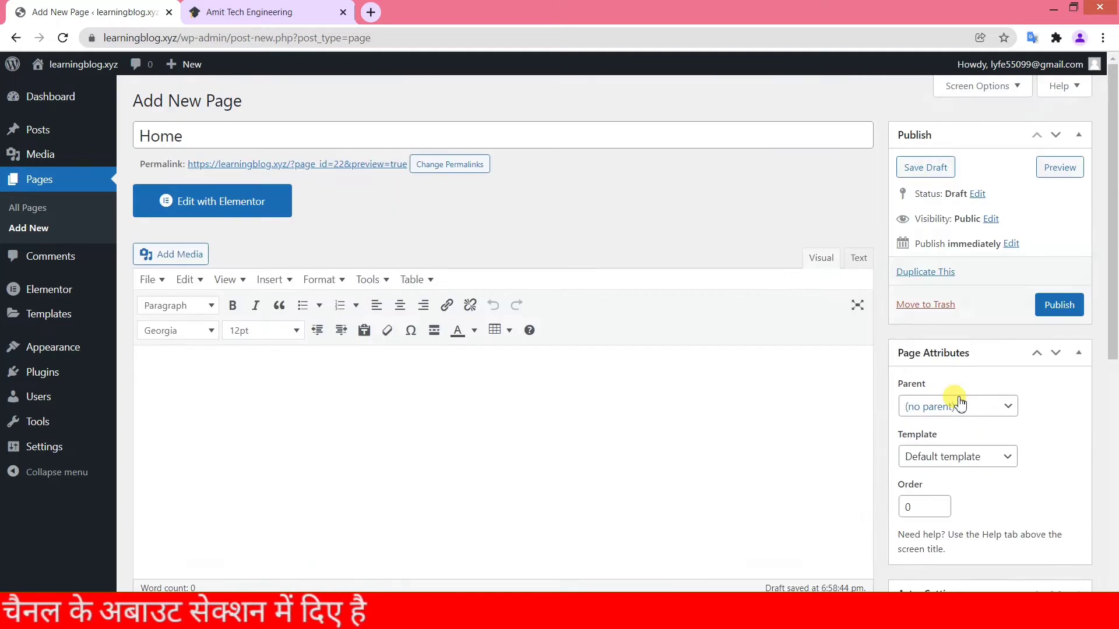
left_click(1057, 306)
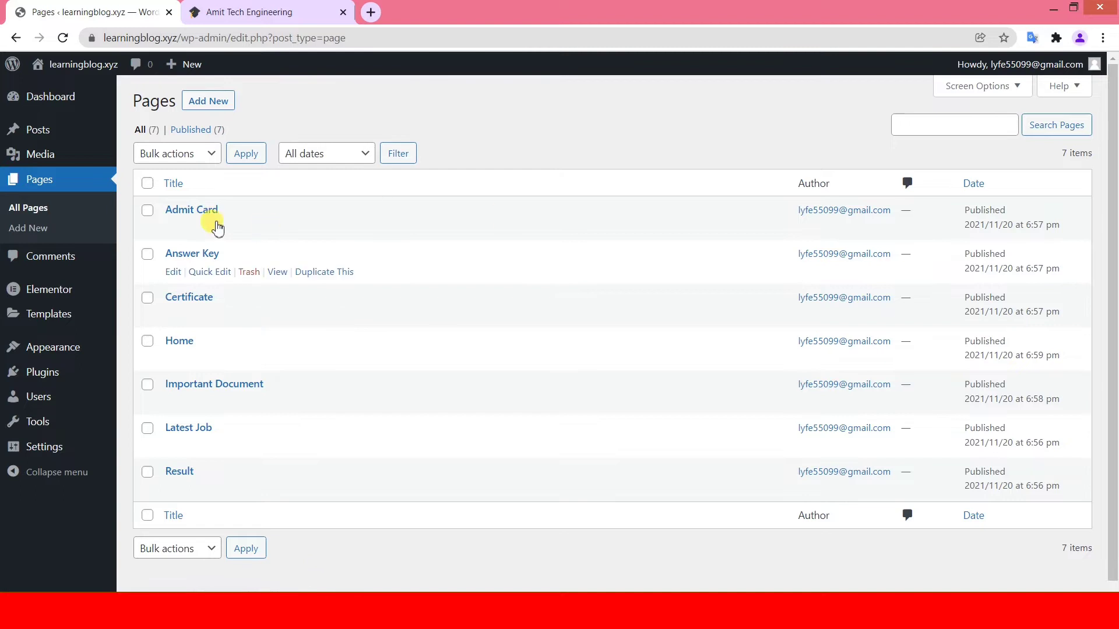
Step: Open the live learningblog.xyz site in a new tab, check its header navigation and return to the page list
right_click(105, 74)
left_click(118, 76)
left_click(221, 11)
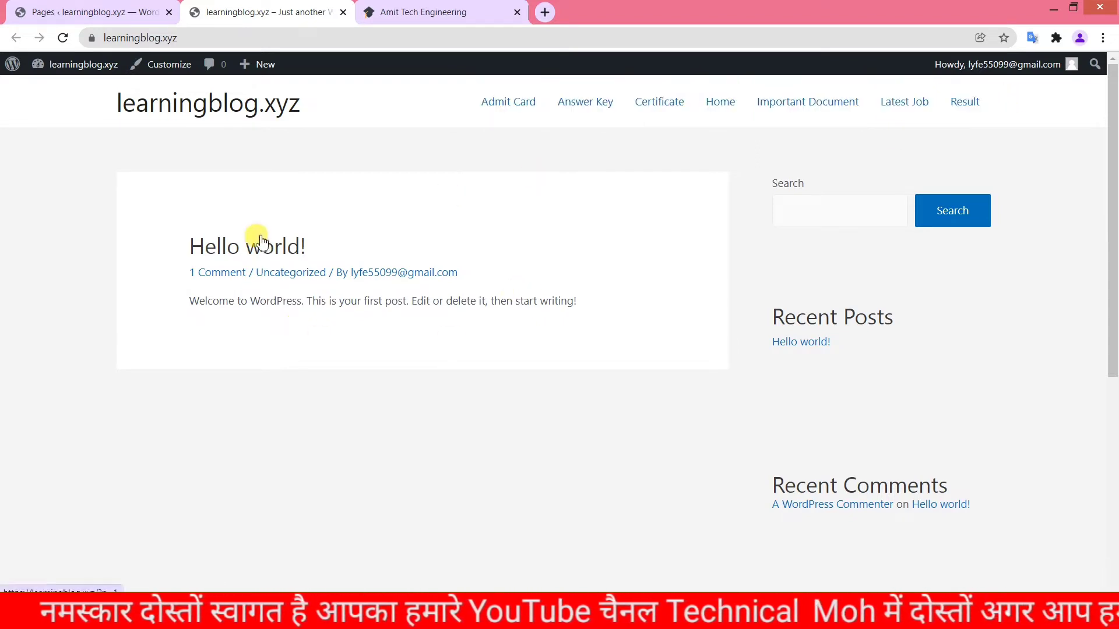
left_click(87, 9)
Step: Open the WordPress menu editor and compare it with the header navigation on the live site
mouse_move(54, 325)
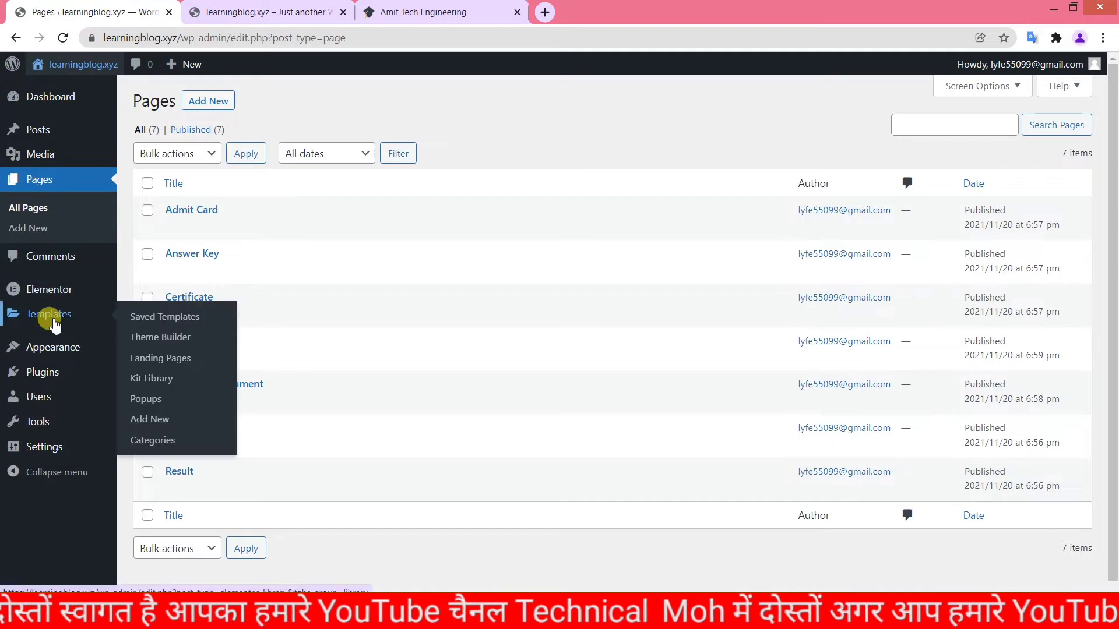
mouse_move(50, 353)
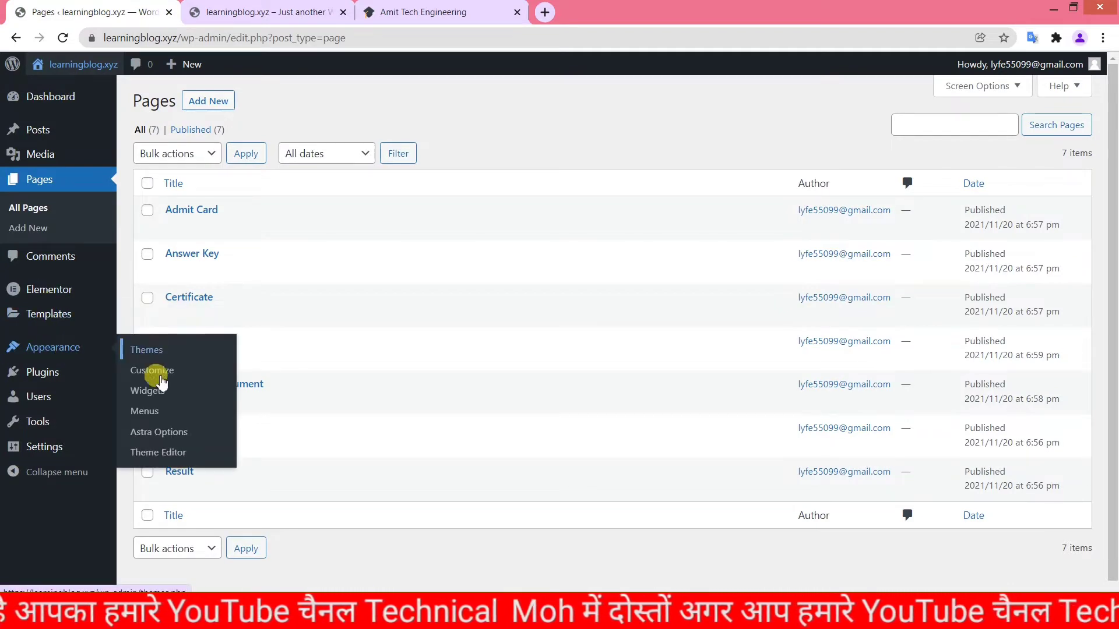
left_click(142, 411)
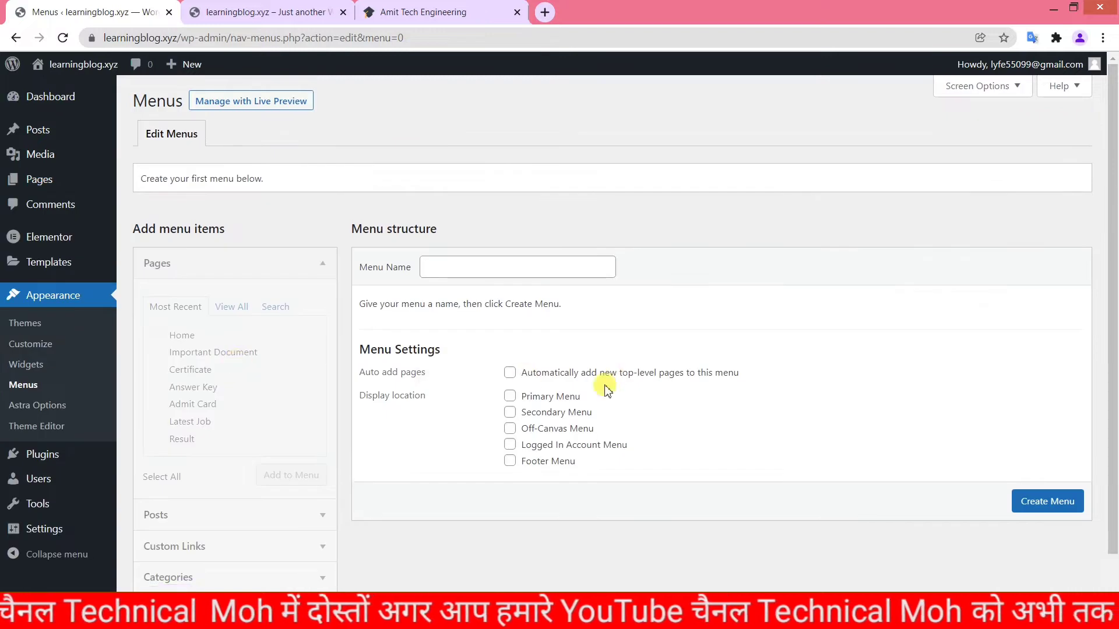
left_click(264, 11)
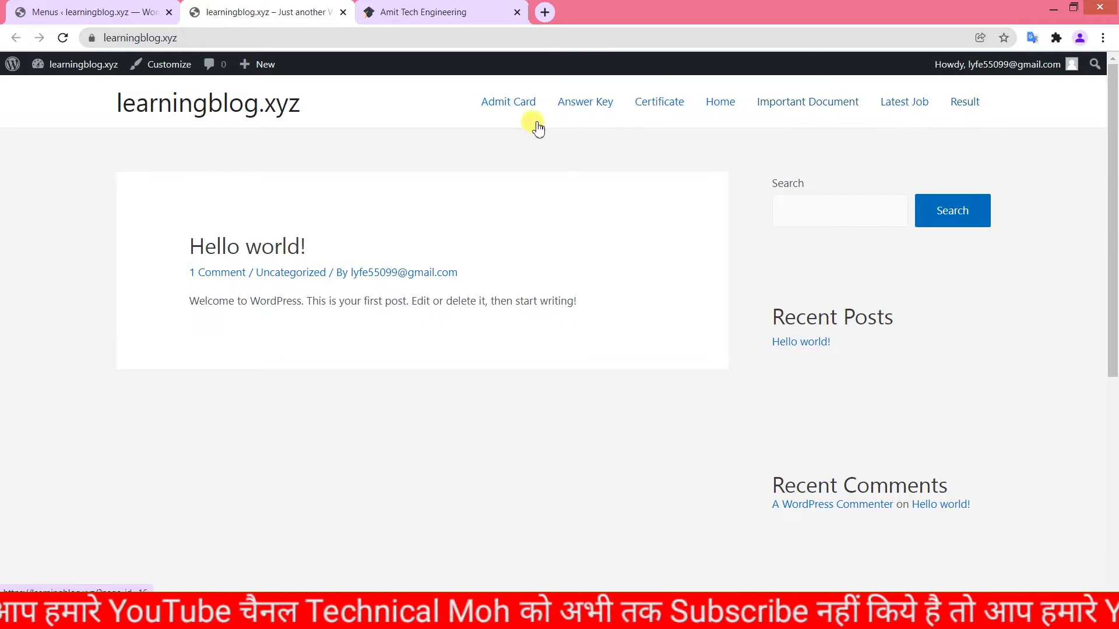
left_click(90, 7)
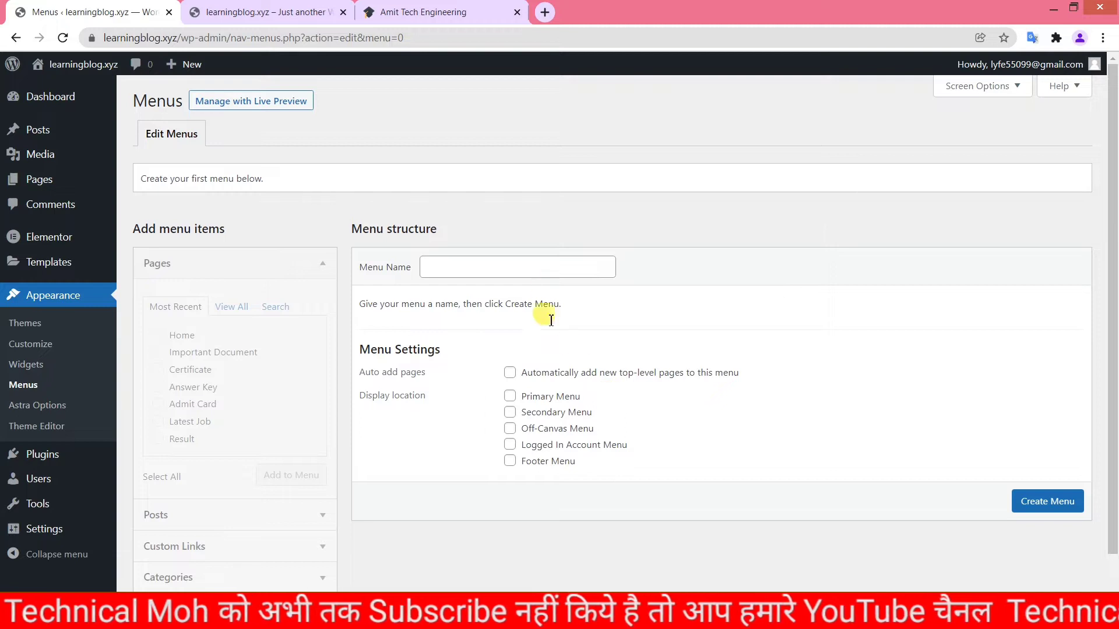
Step: Create a menu named Primary Menu, assigned to the Primary Menu and Off-Canvas Menu display locations
left_click(454, 267)
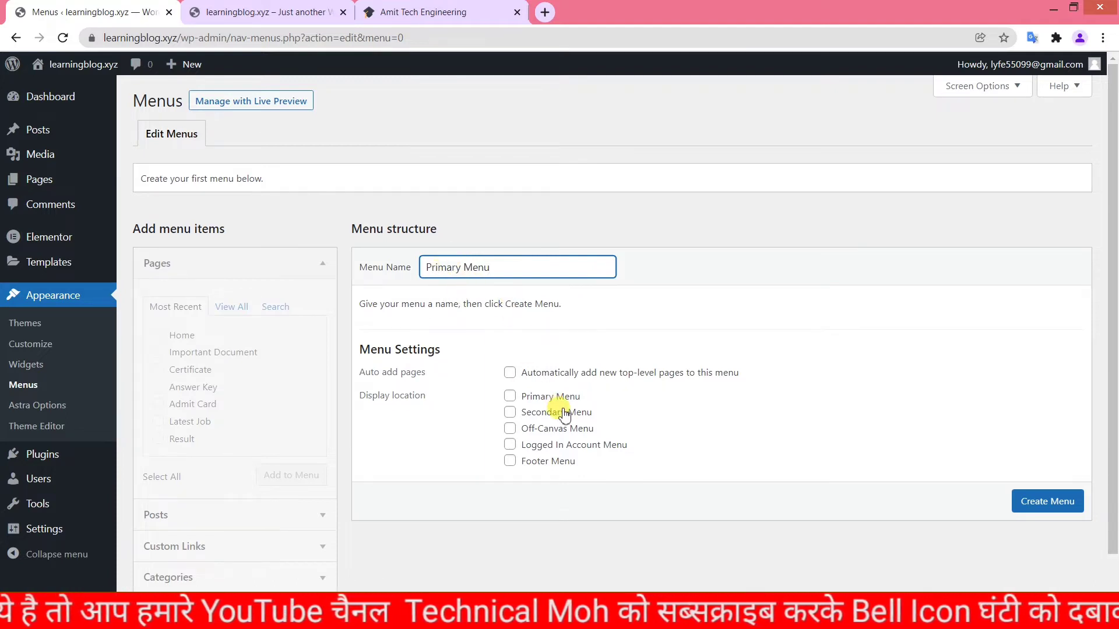
left_click(604, 295)
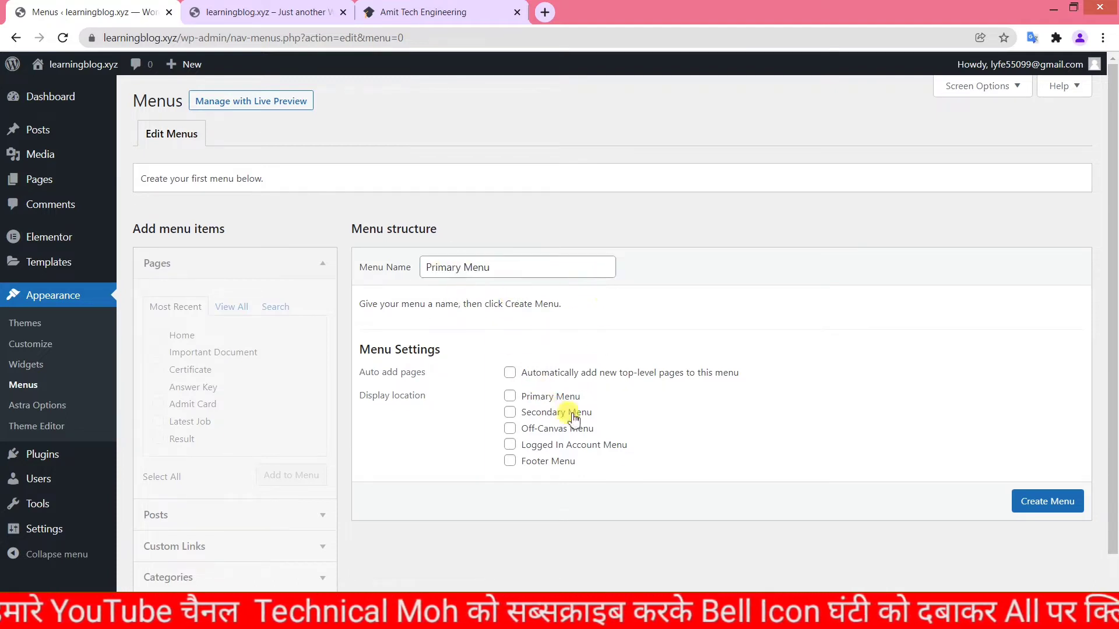
left_click(511, 397)
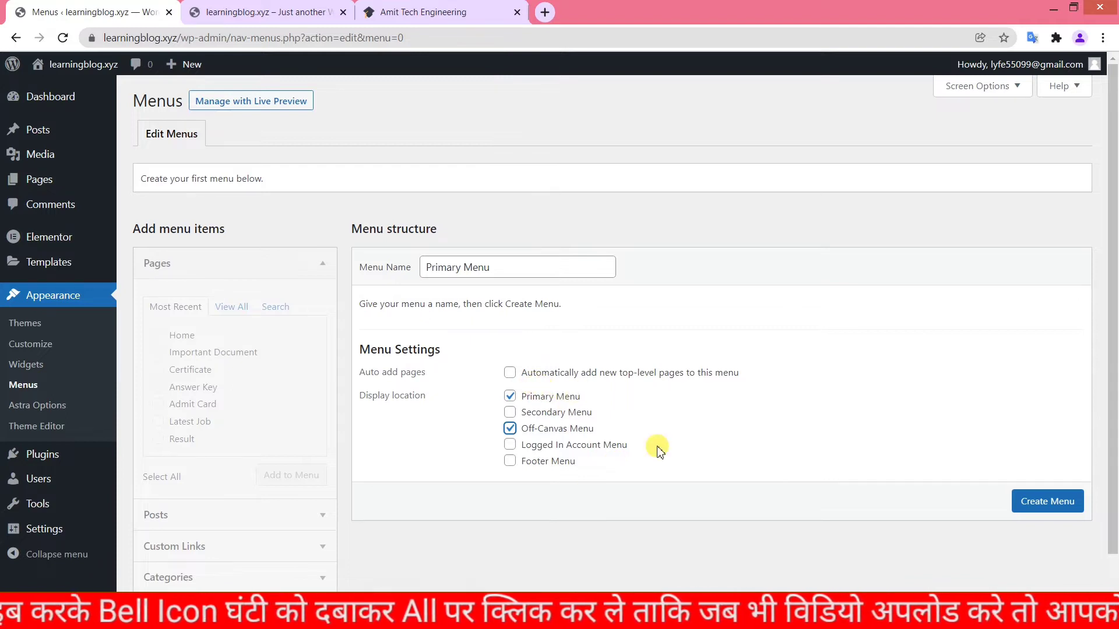
left_click(1048, 502)
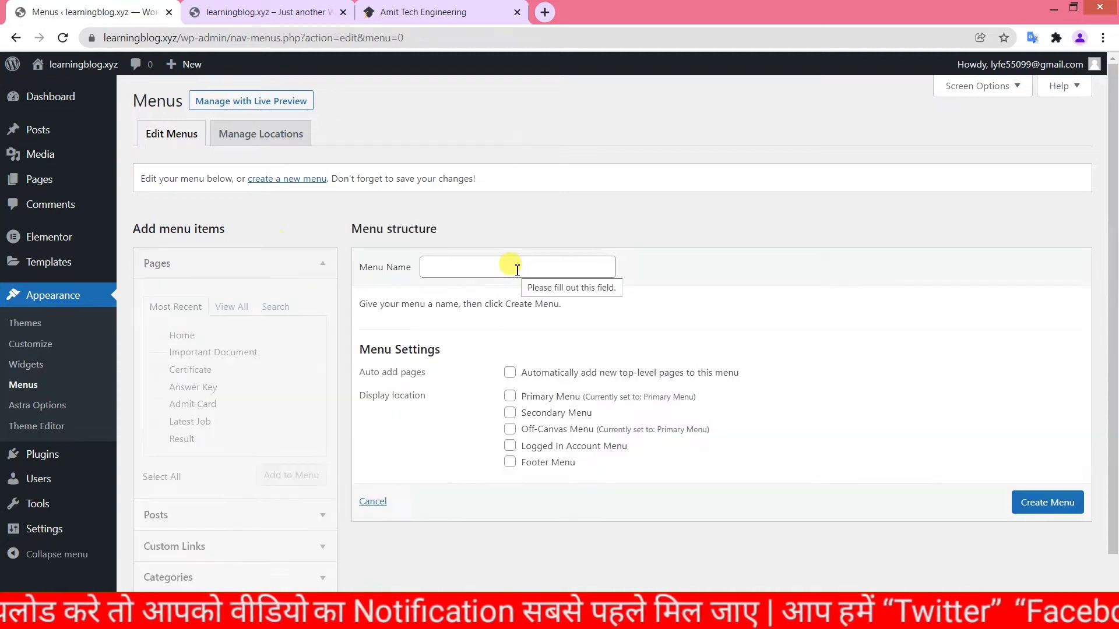
Step: Create a second menu named footer menu
left_click(503, 268)
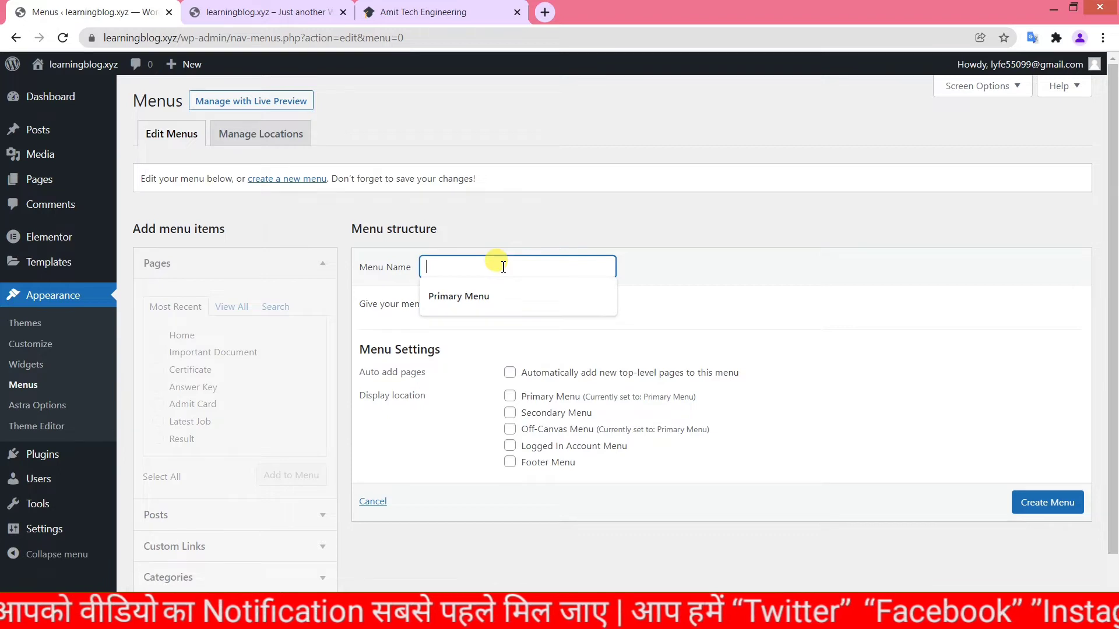
type("footer menu")
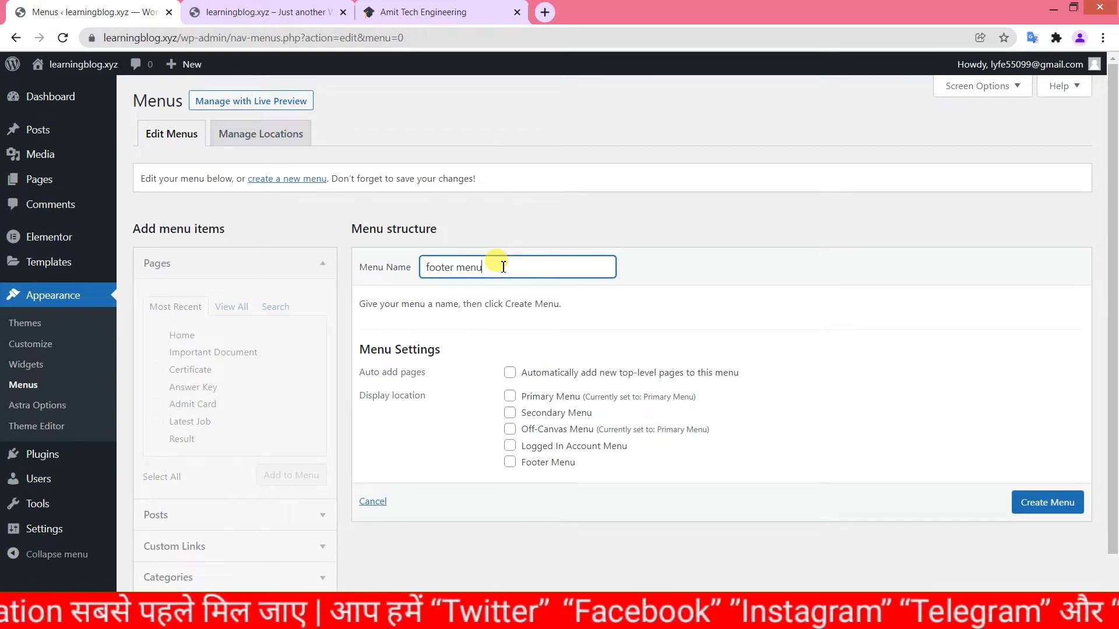
left_click(1050, 504)
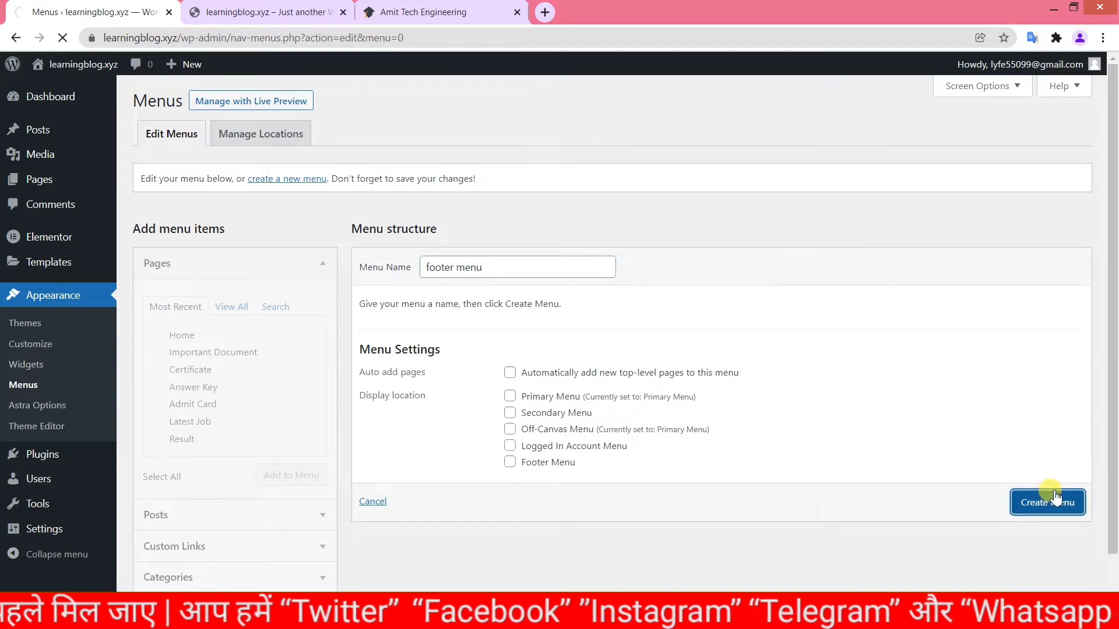
Step: Assign the footer menu to the Secondary Menu, Off-Canvas Menu and Footer Menu locations and save it
scroll(604, 448, "down", 1)
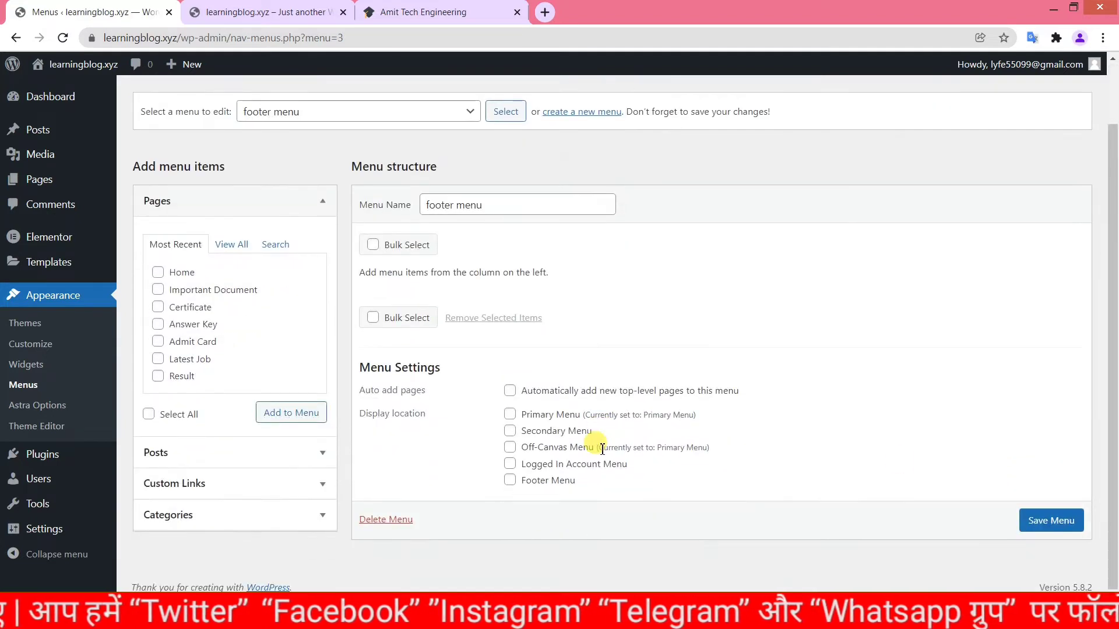
scroll(522, 462, "up", 1)
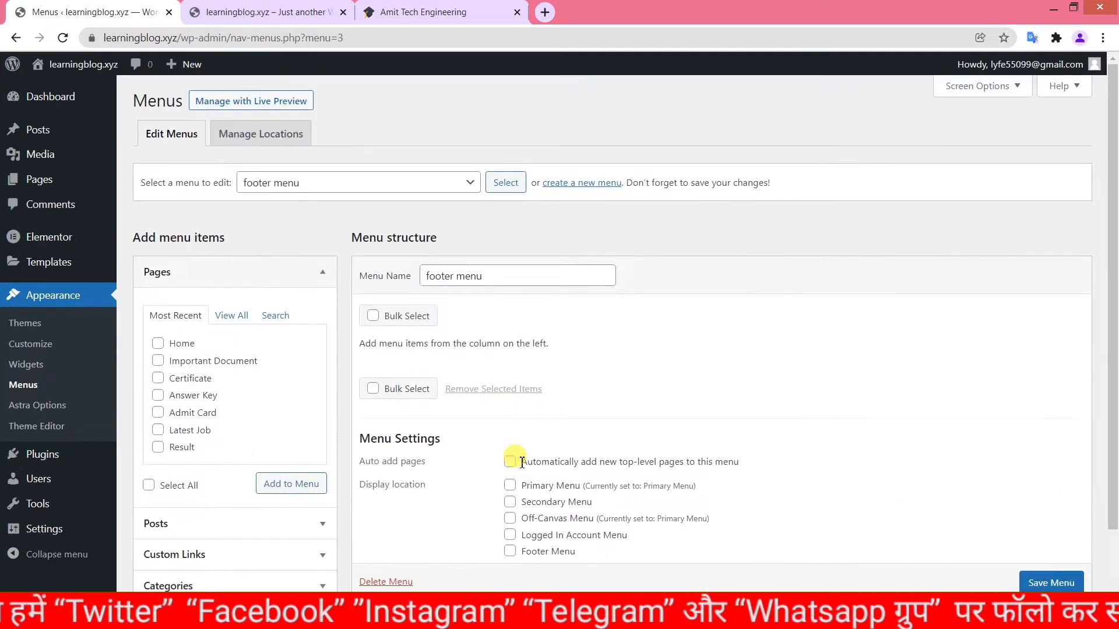
left_click(358, 185)
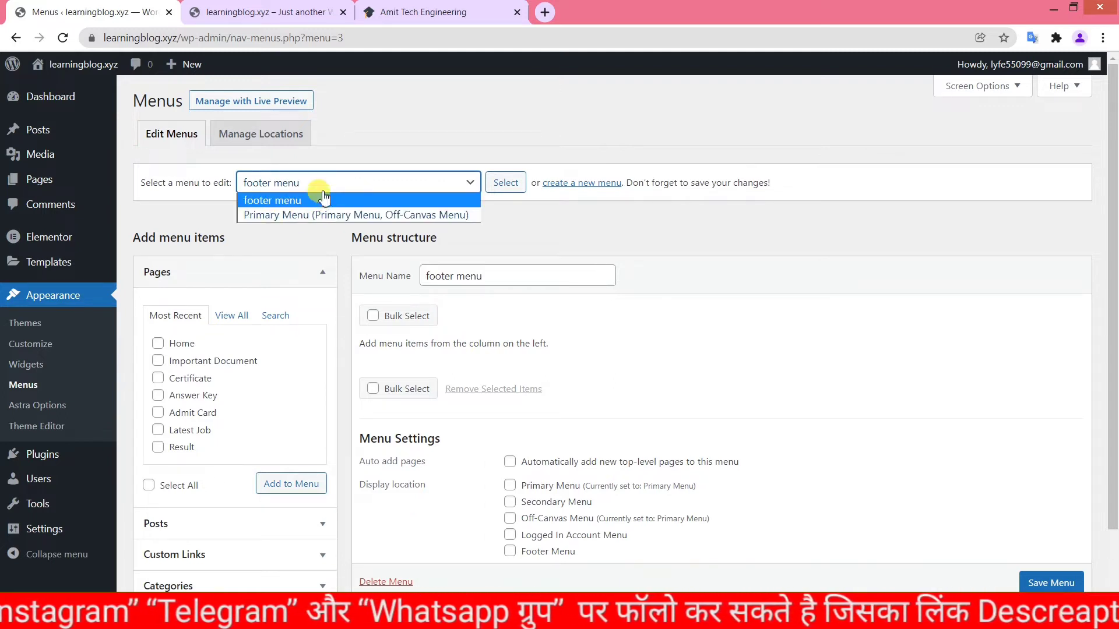
left_click(778, 322)
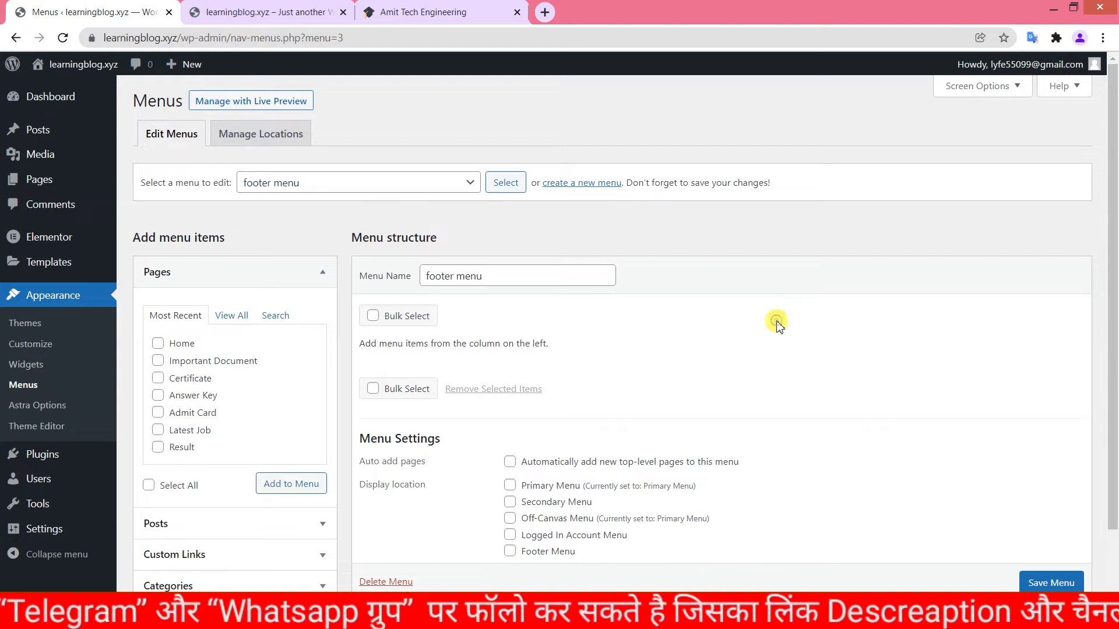
scroll(582, 415, "down", 1)
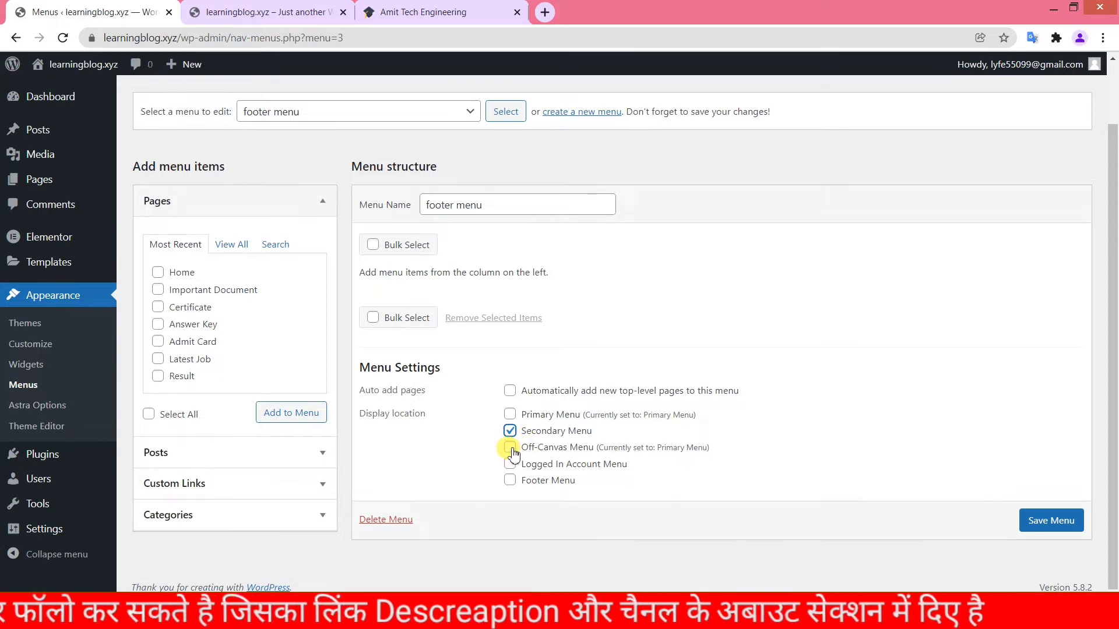
left_click(510, 448)
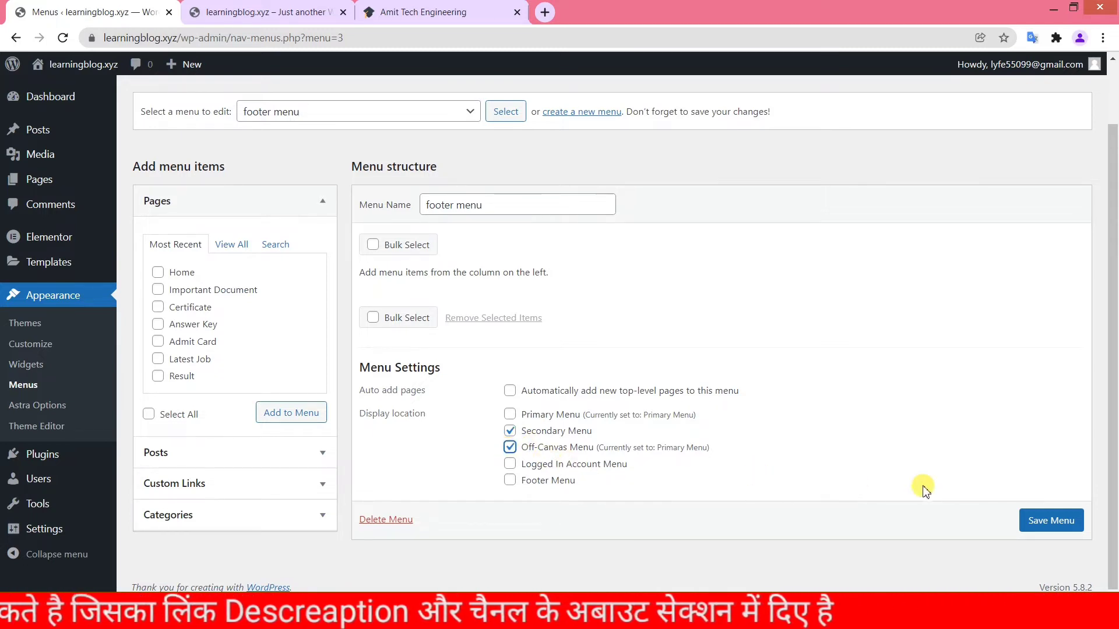
left_click(1047, 520)
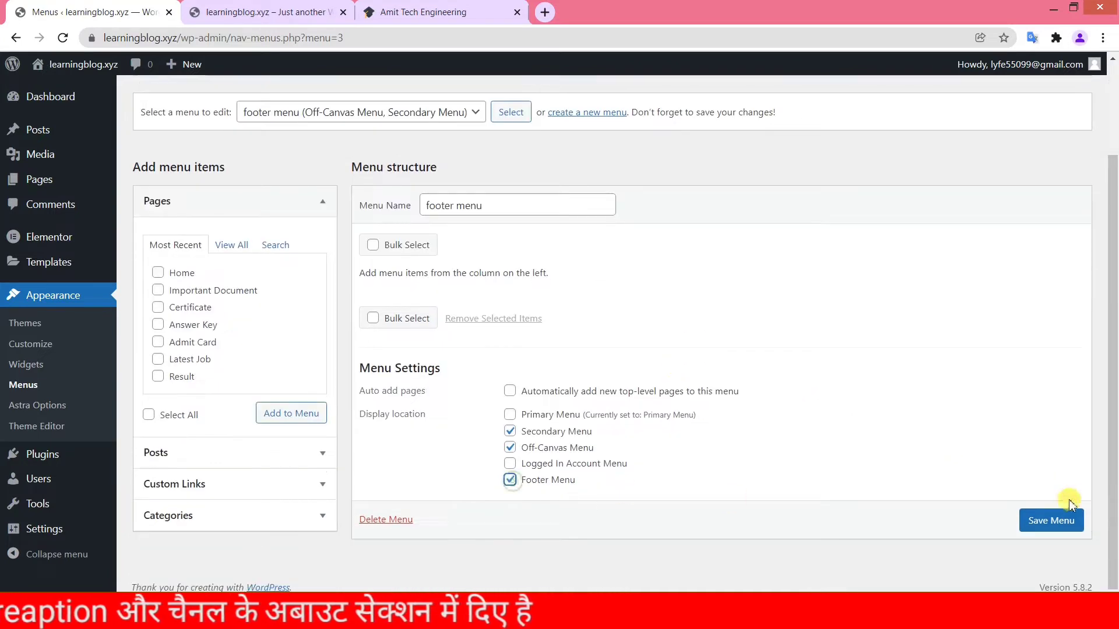
left_click(1060, 520)
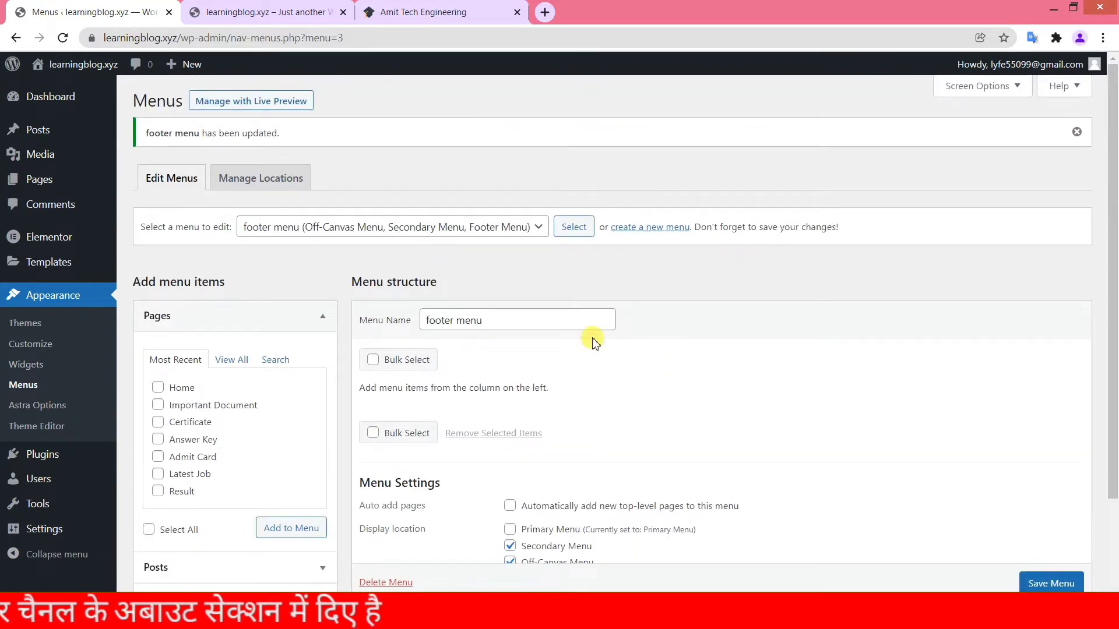
scroll(596, 349, "down", 1)
scroll(599, 369, "up", 1)
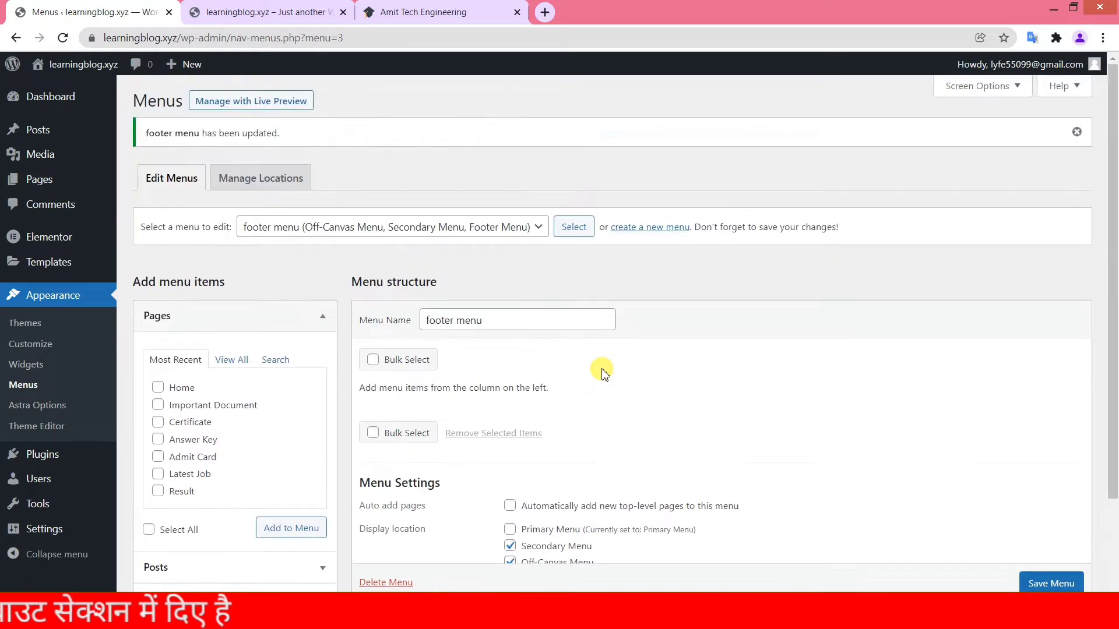
Step: Load the Primary Menu into the menu editor, after comparing the header navigation on ateo.in with the live site
scroll(599, 370, "down", 2)
scroll(602, 360, "up", 2)
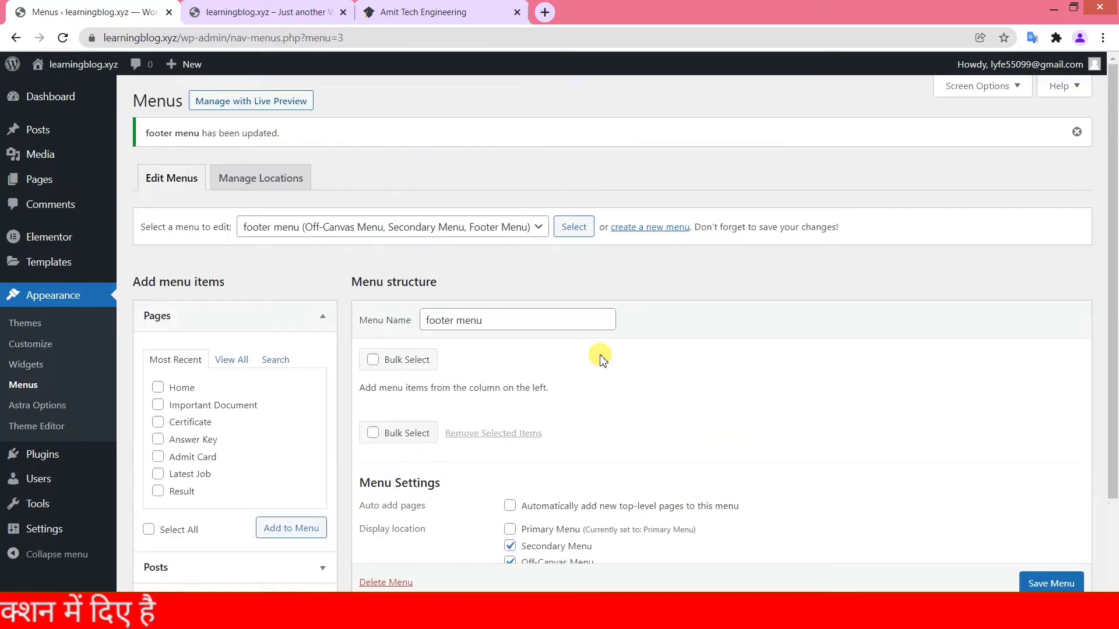
left_click(362, 229)
left_click(271, 259)
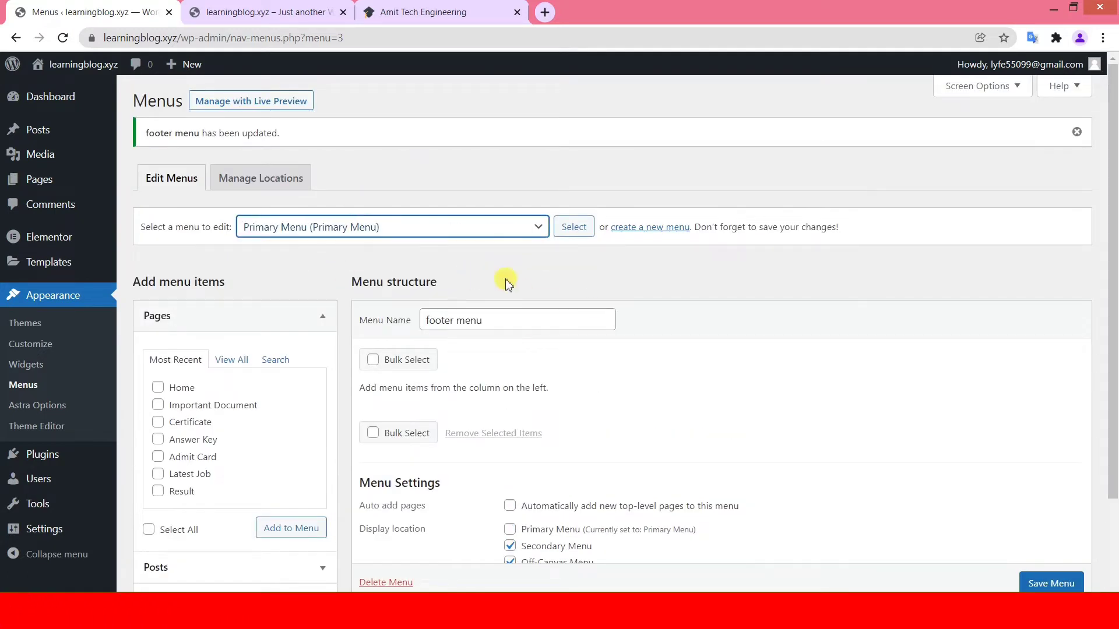
left_click(443, 12)
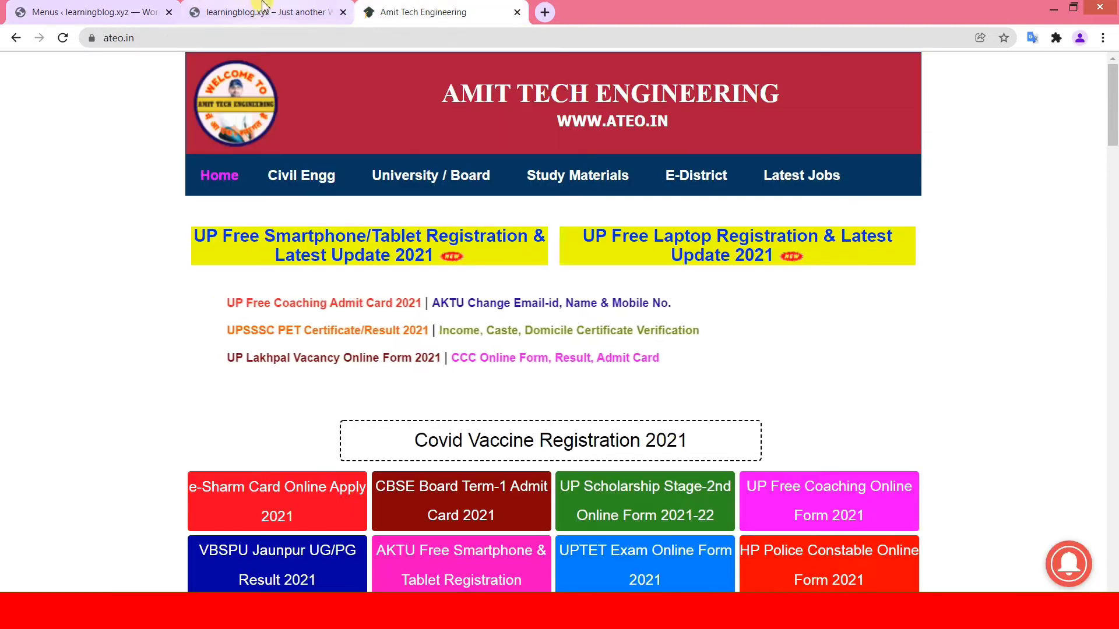
left_click(268, 11)
left_click(420, 12)
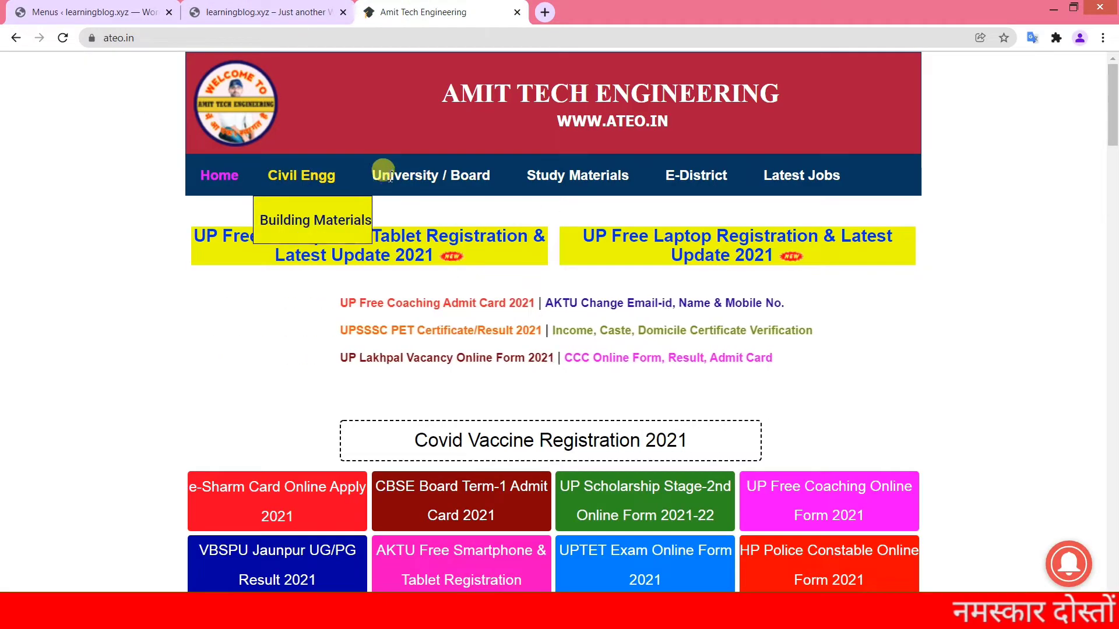
mouse_move(368, 189)
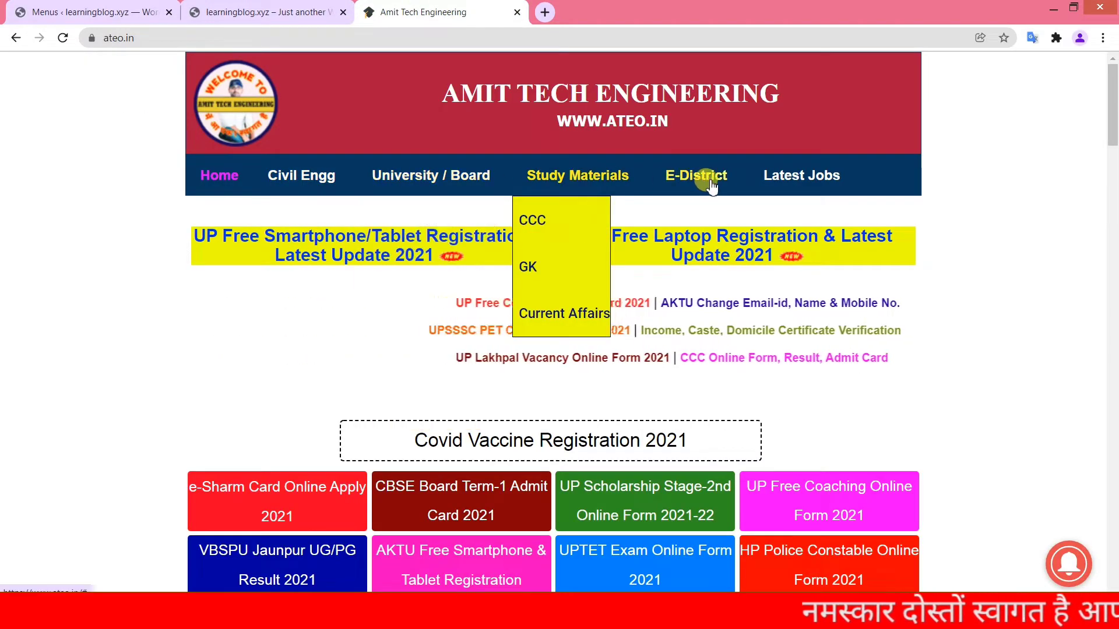
left_click(236, 12)
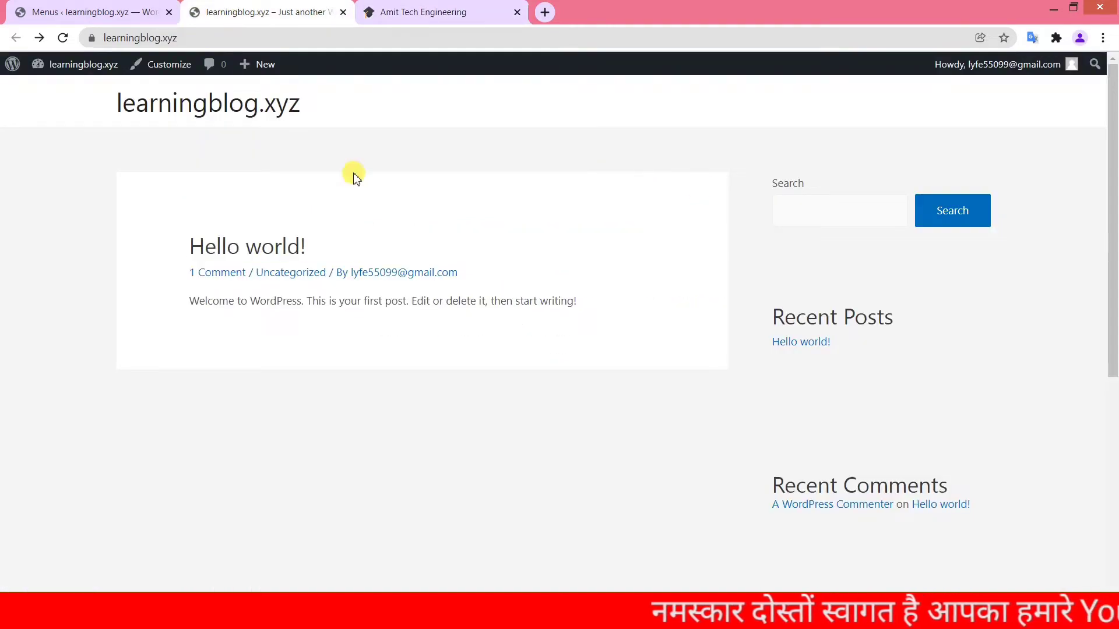
left_click(104, 12)
scroll(524, 357, "down", 2)
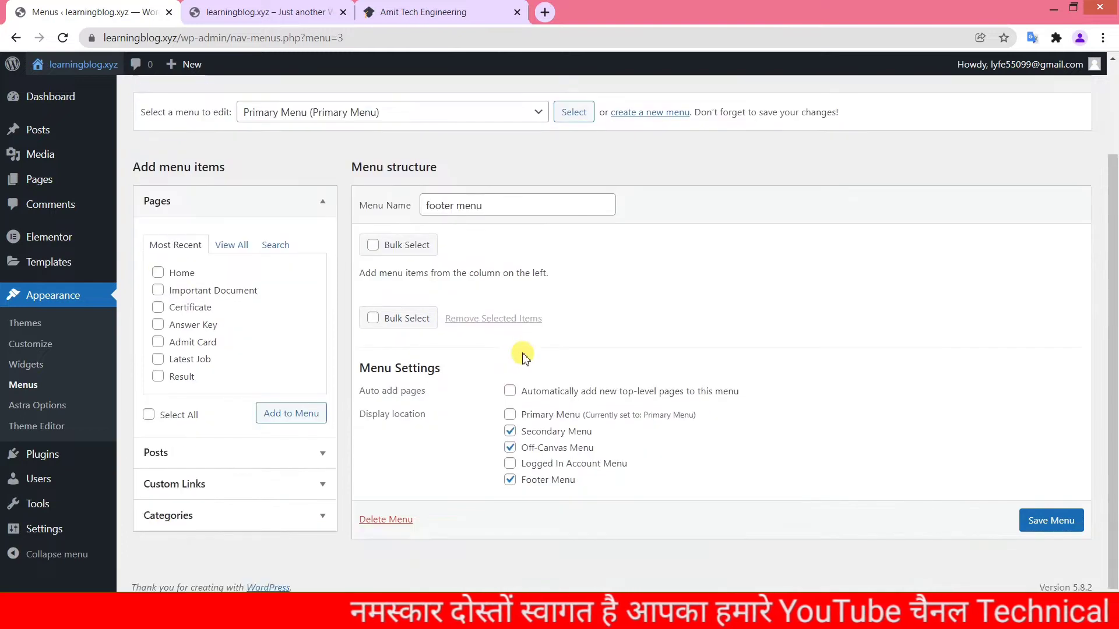
scroll(420, 290, "up", 2)
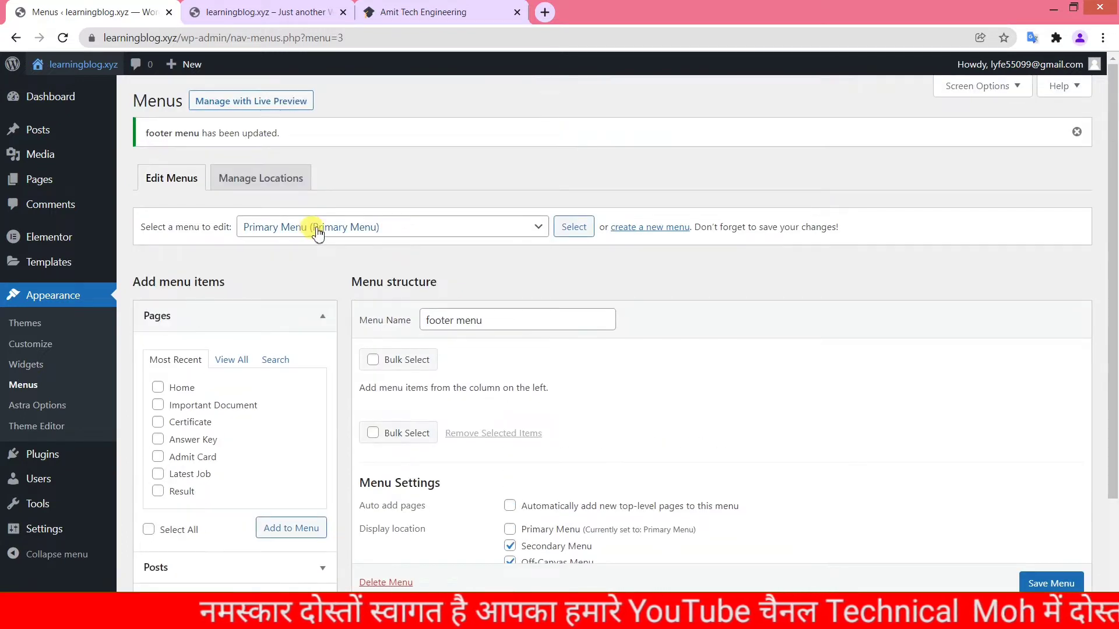
left_click(575, 227)
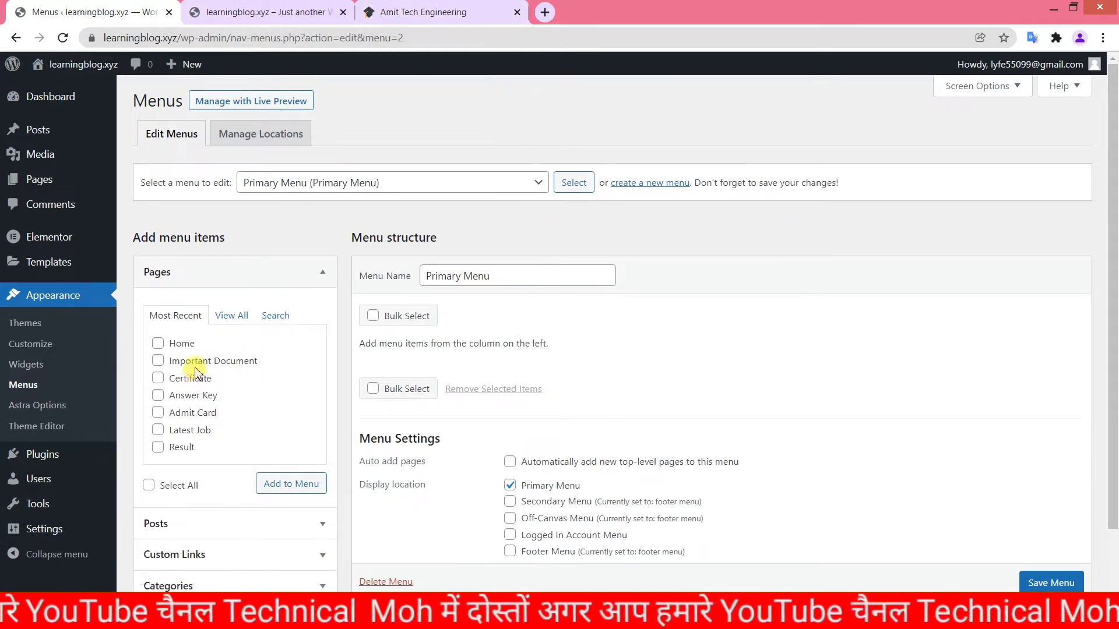
Step: Add the Home, Answer Key, Admit Card, Latest Job and Result pages to the Primary Menu and save it
left_click(303, 13)
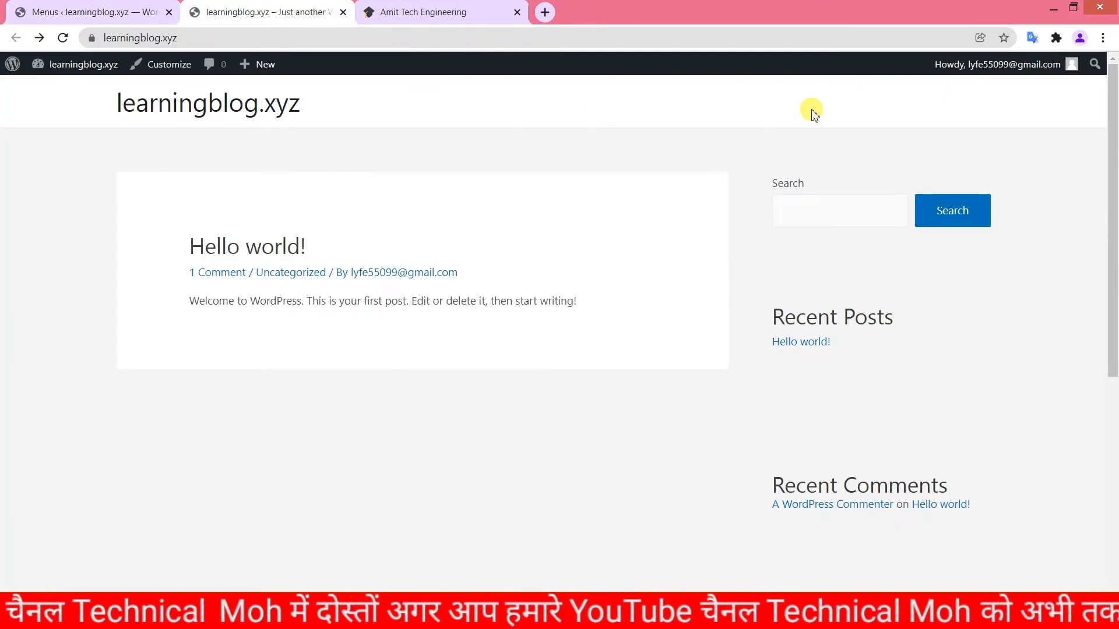
left_click(92, 12)
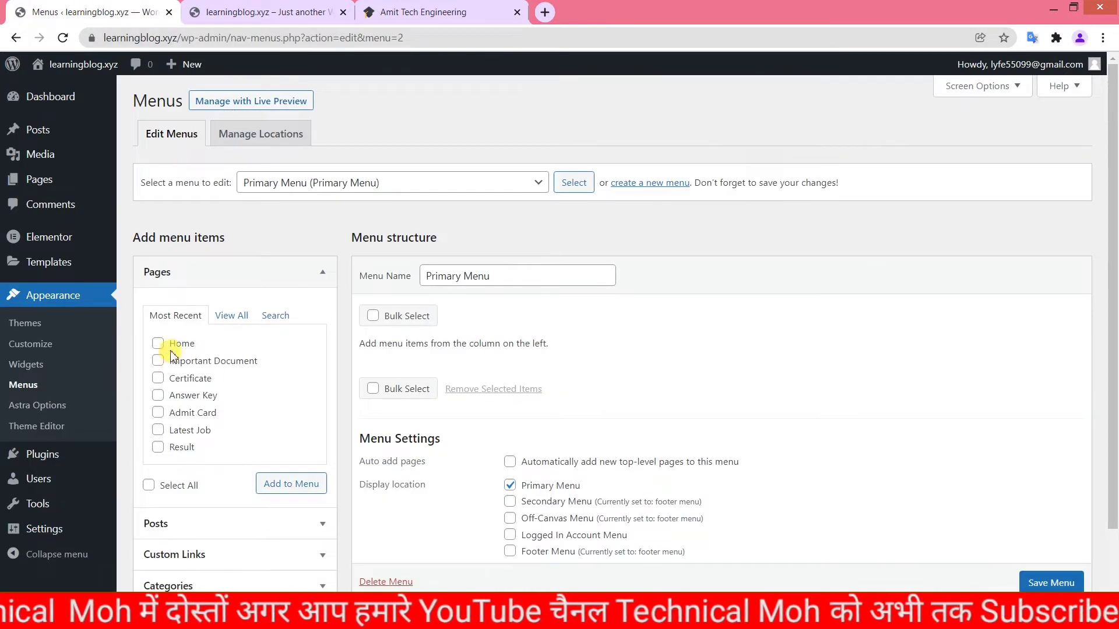
left_click(157, 412)
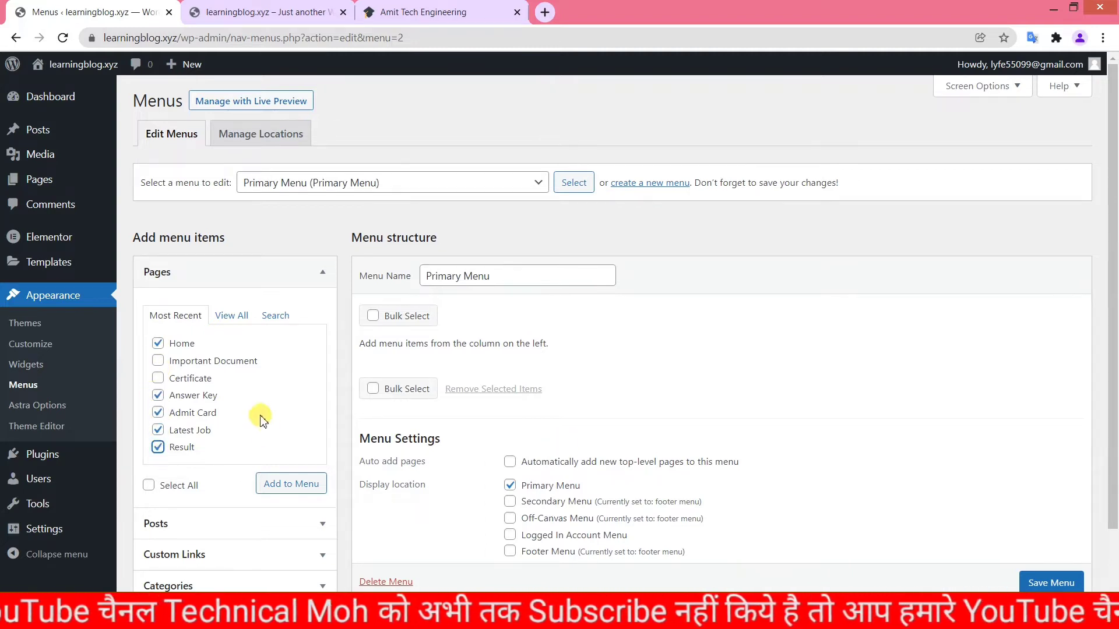
scroll(266, 442, "down", 2)
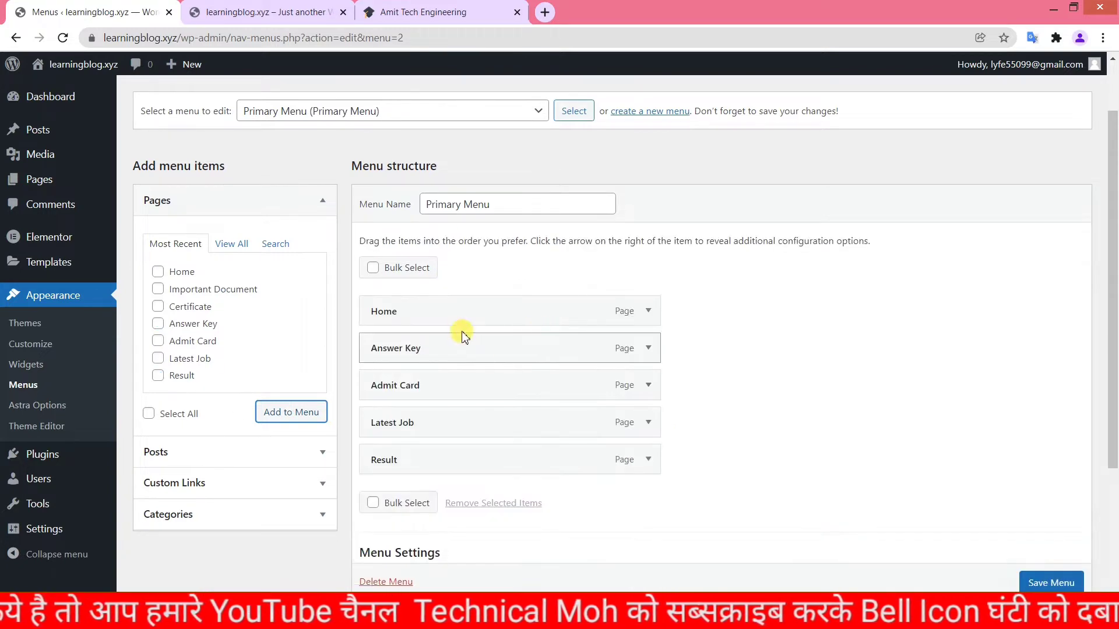
scroll(1058, 585, "down", 1)
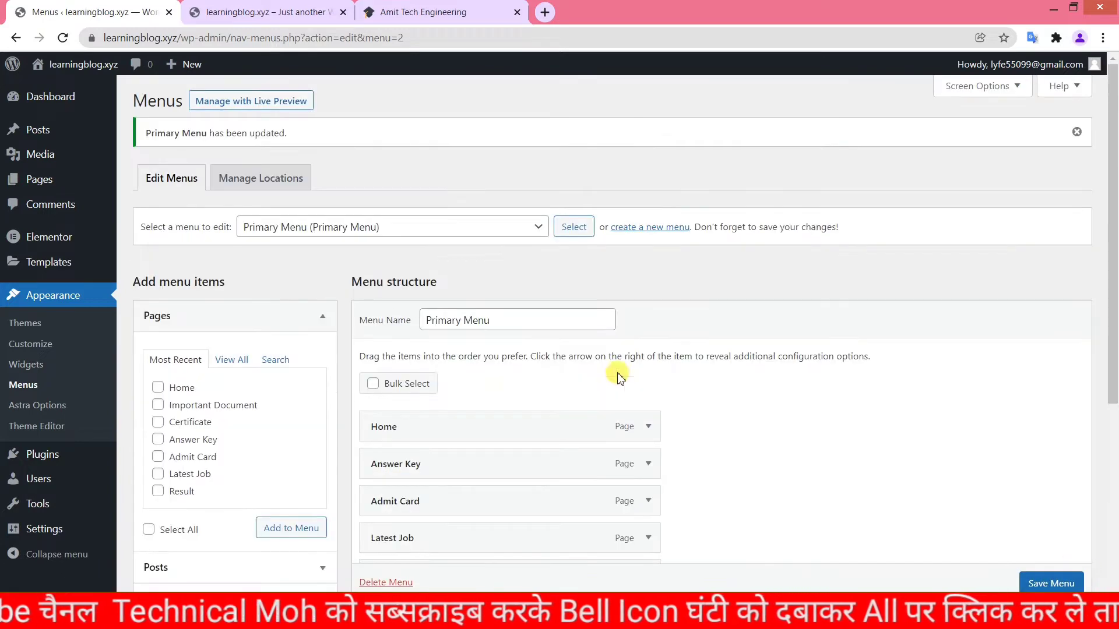
Step: Reload the live site to check its header menu and open the Header Builder in the theme customizer
left_click(233, 11)
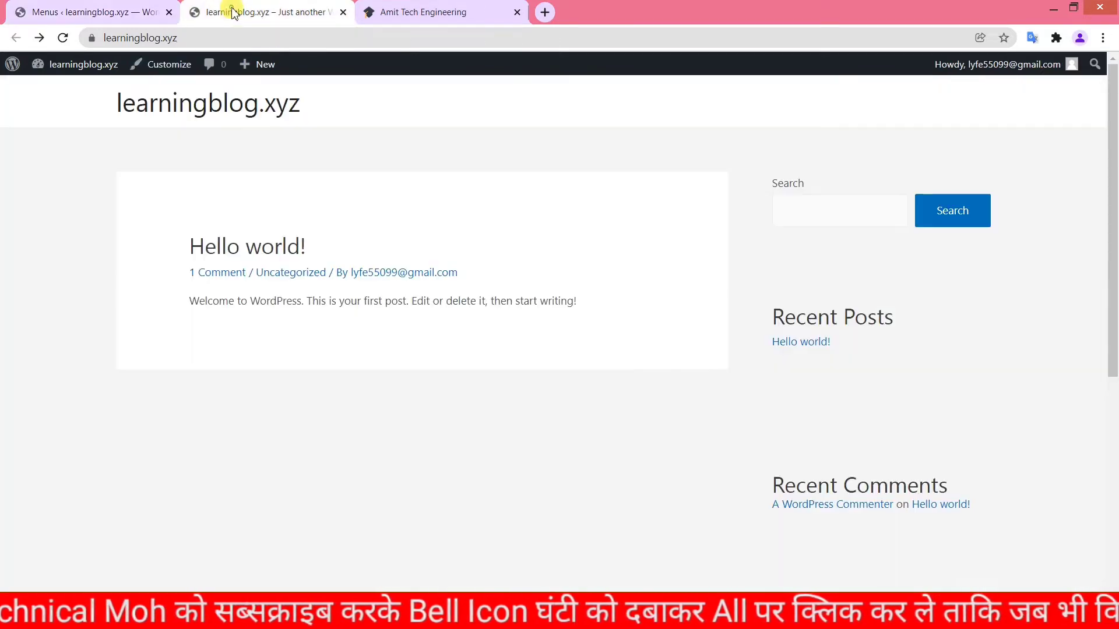
left_click(63, 39)
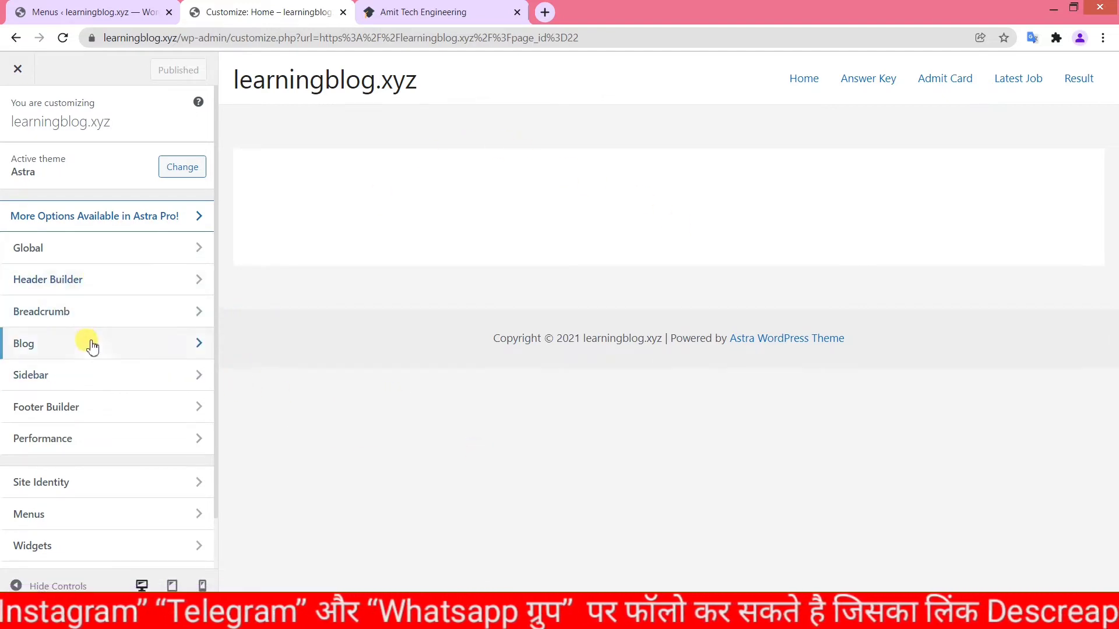
left_click(70, 291)
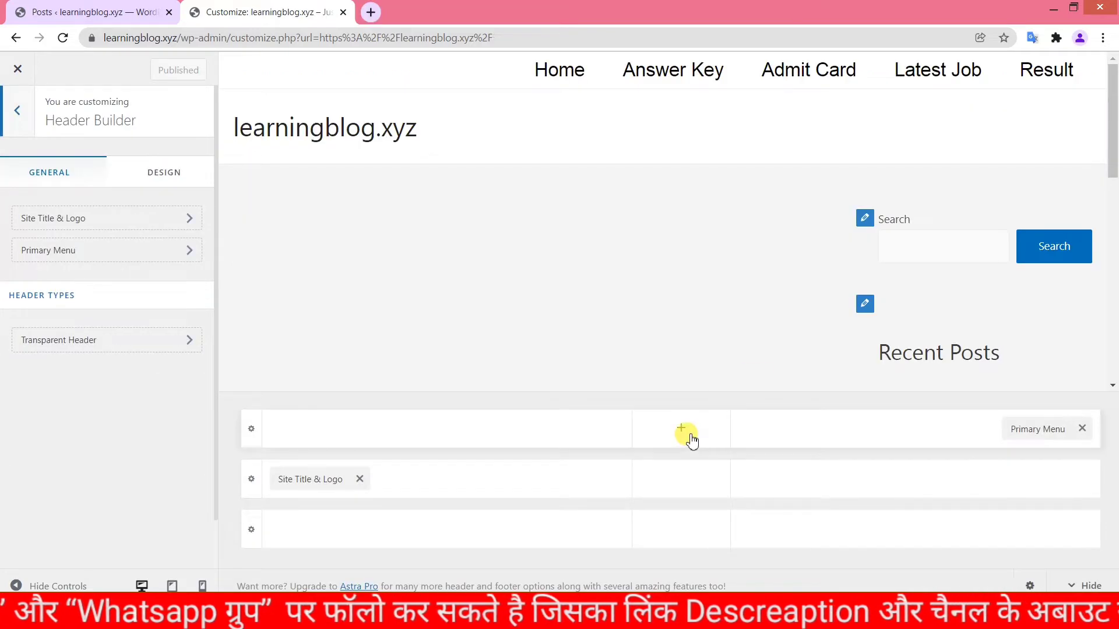
left_click(369, 13)
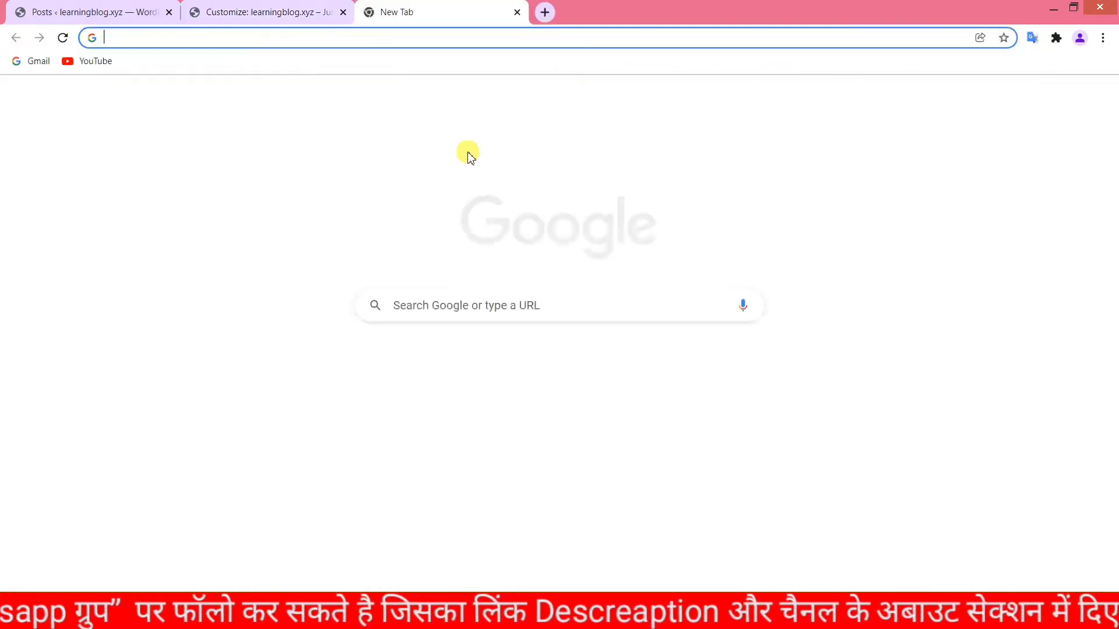
type("www.ateo.in")
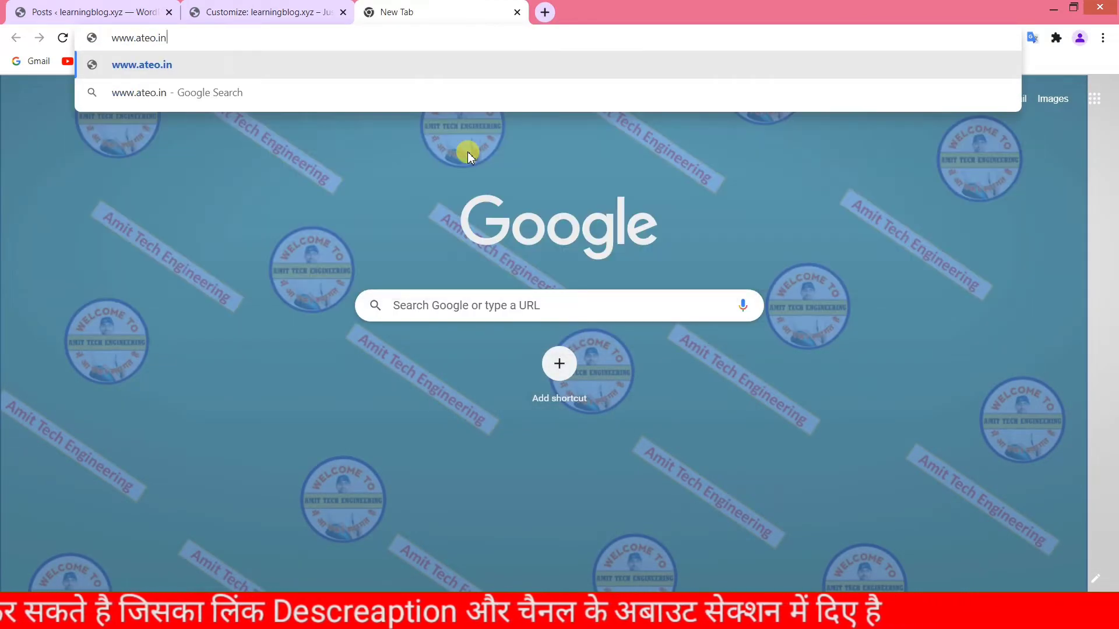
key("Return")
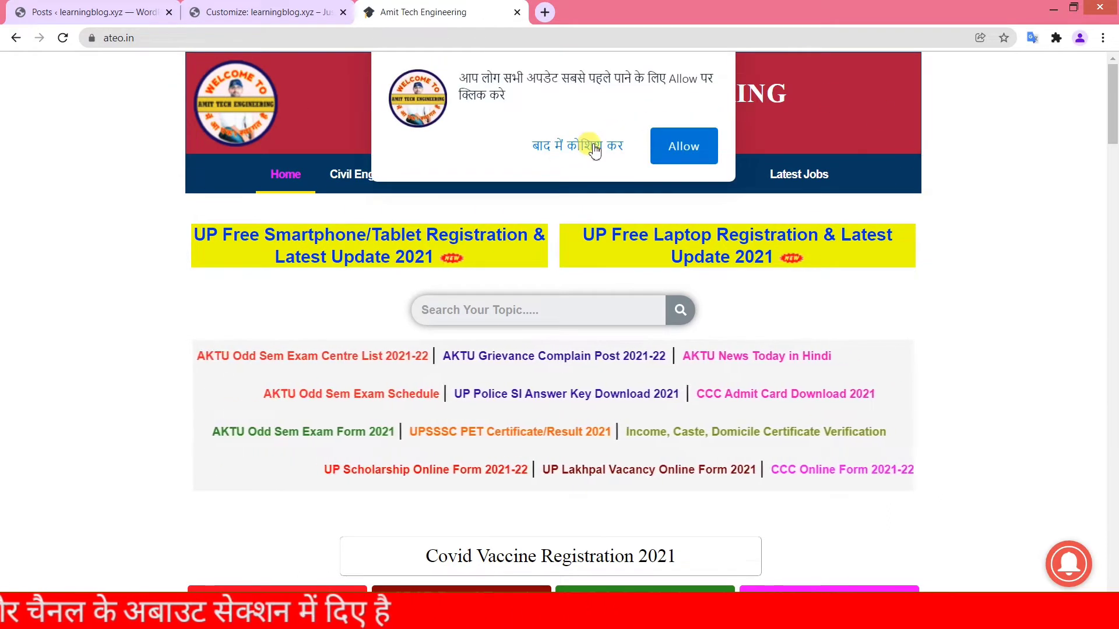
left_click(561, 147)
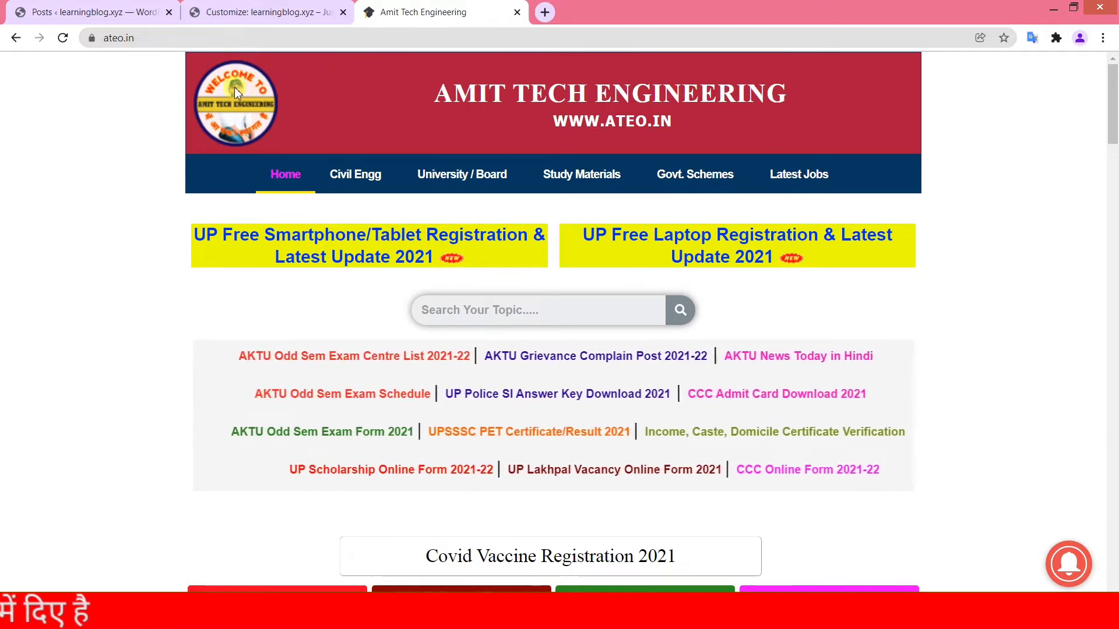
Step: Remove the Site Title & Logo and Primary Menu elements from the header rows of learningblog.xyz
left_click(244, 7)
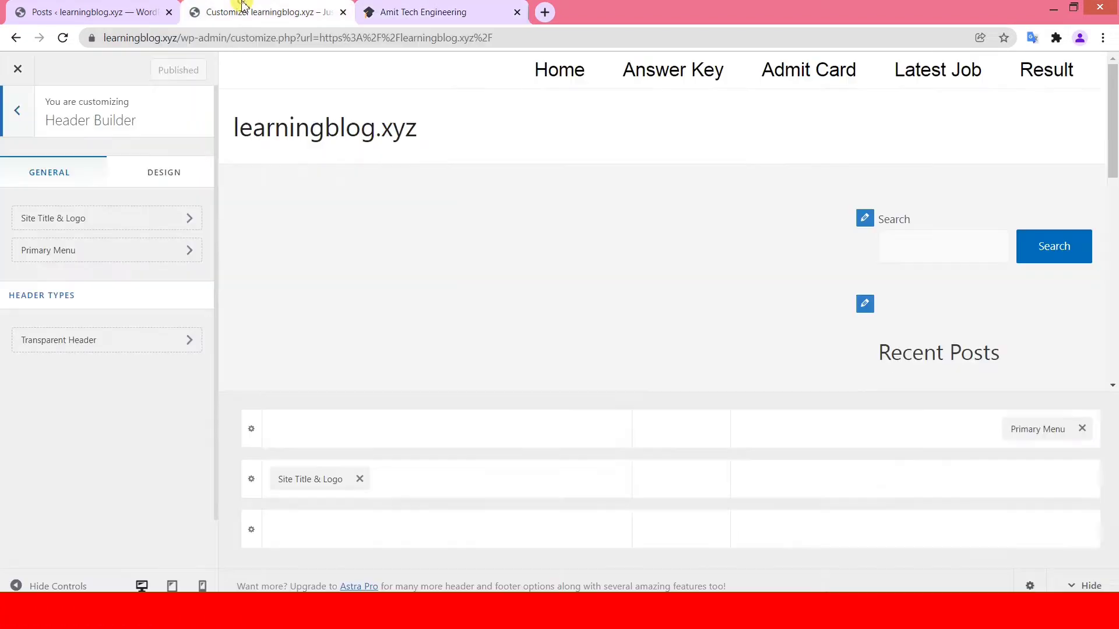
left_click(359, 479)
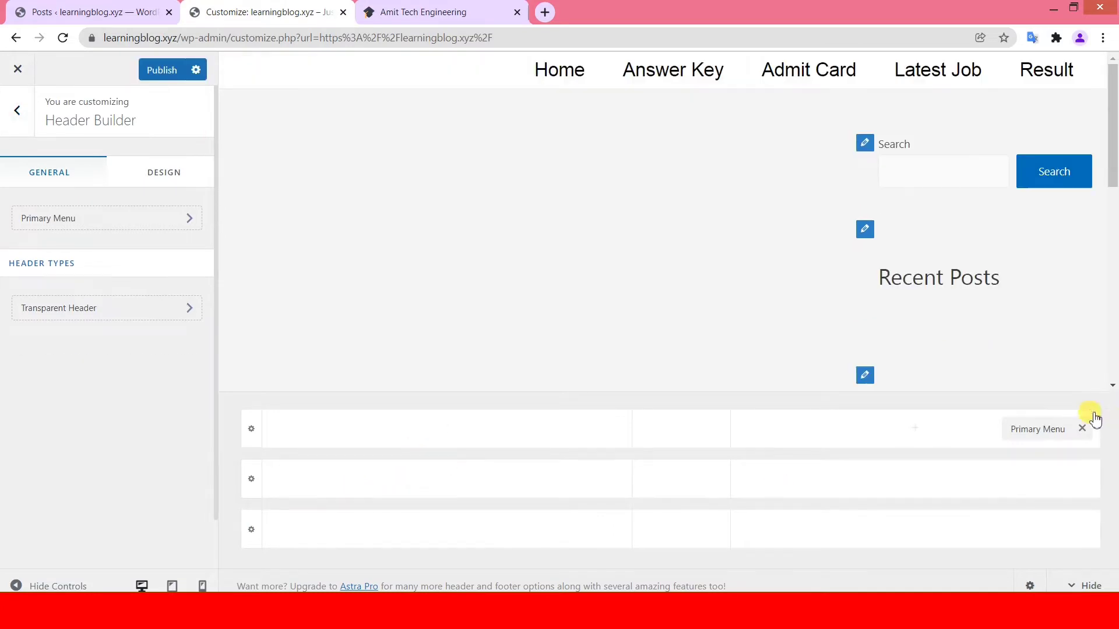
left_click(1082, 429)
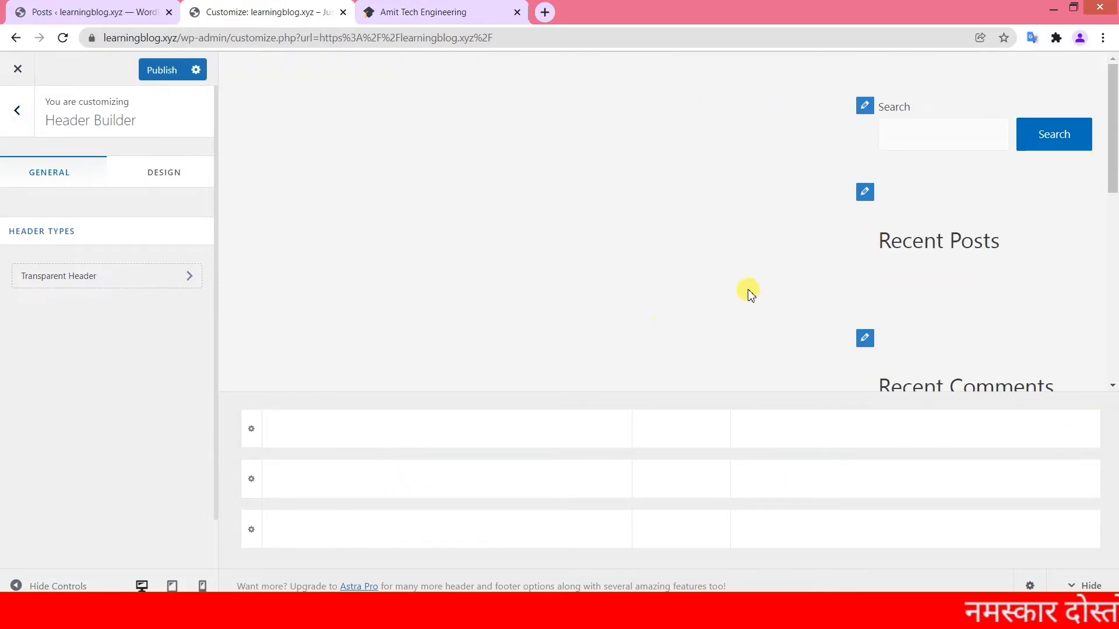
Step: Check the ateo.in header again and add the Site Title & Logo element to the first section of the Above Header row
left_click(423, 11)
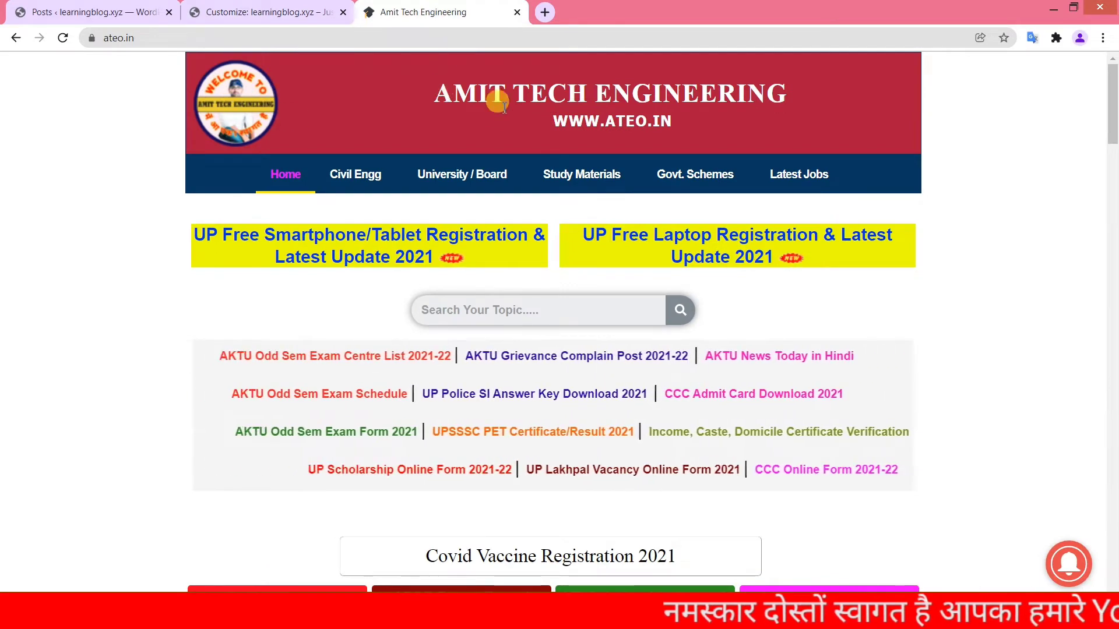
left_click(267, 12)
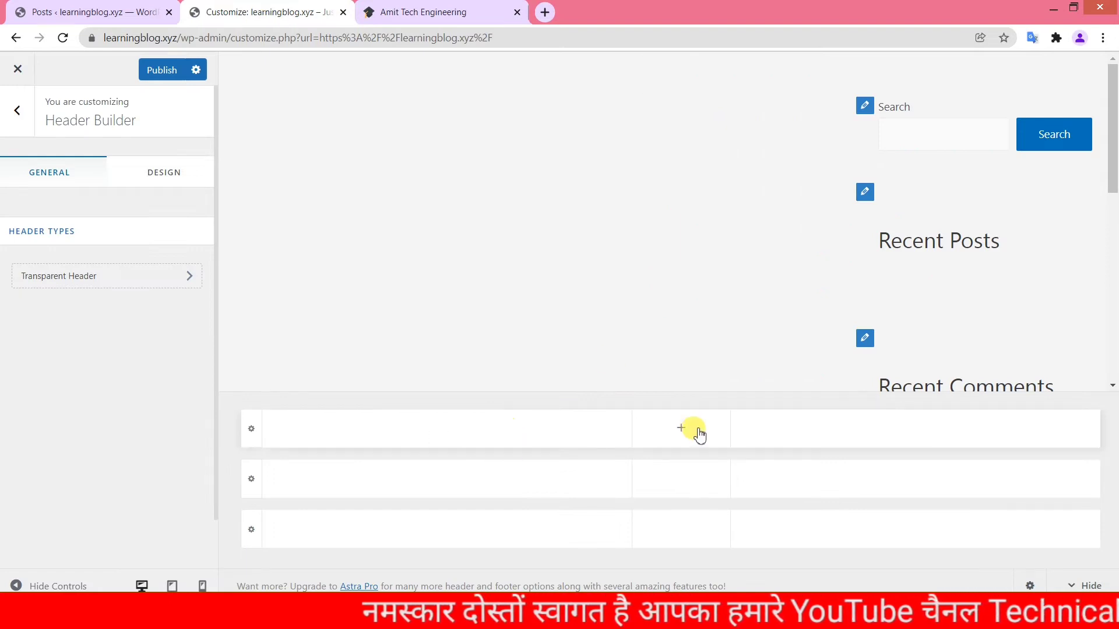
left_click(251, 430)
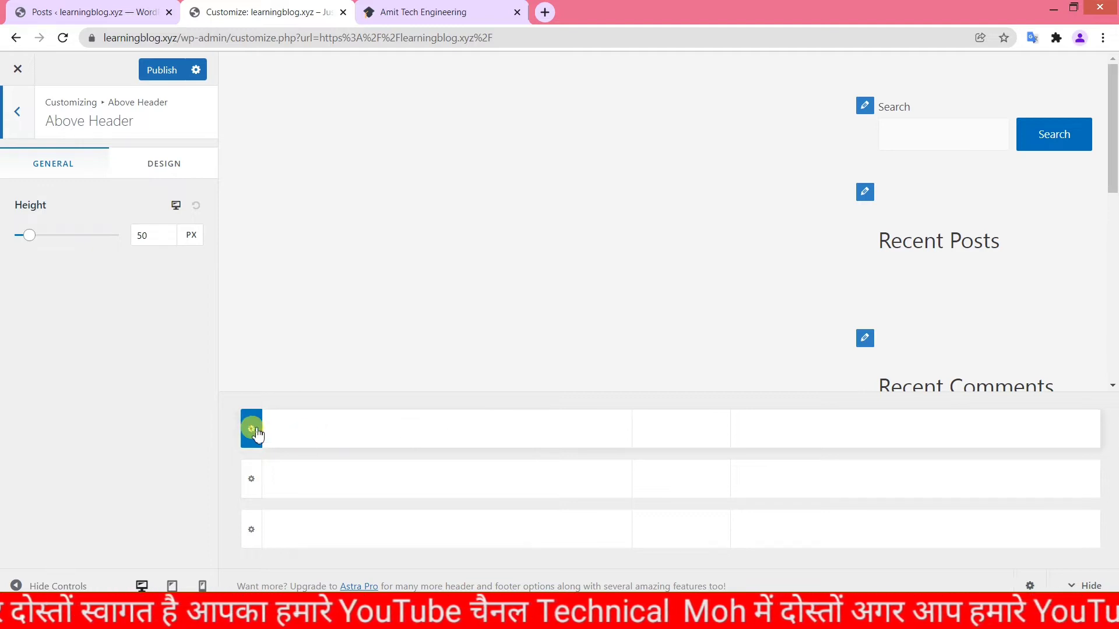
left_click(442, 430)
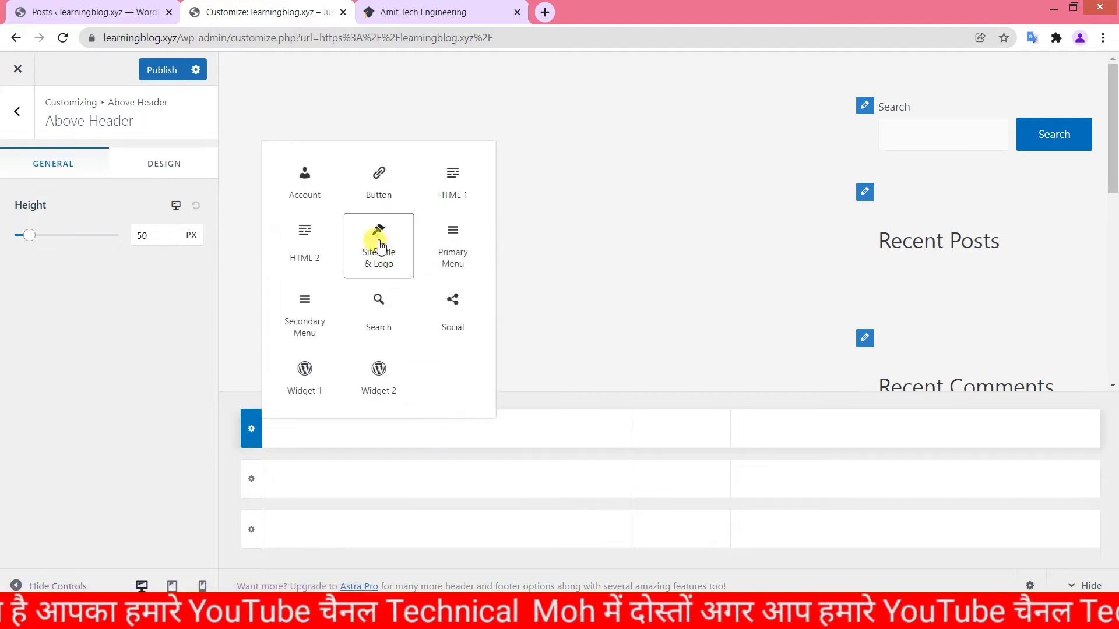
left_click(380, 246)
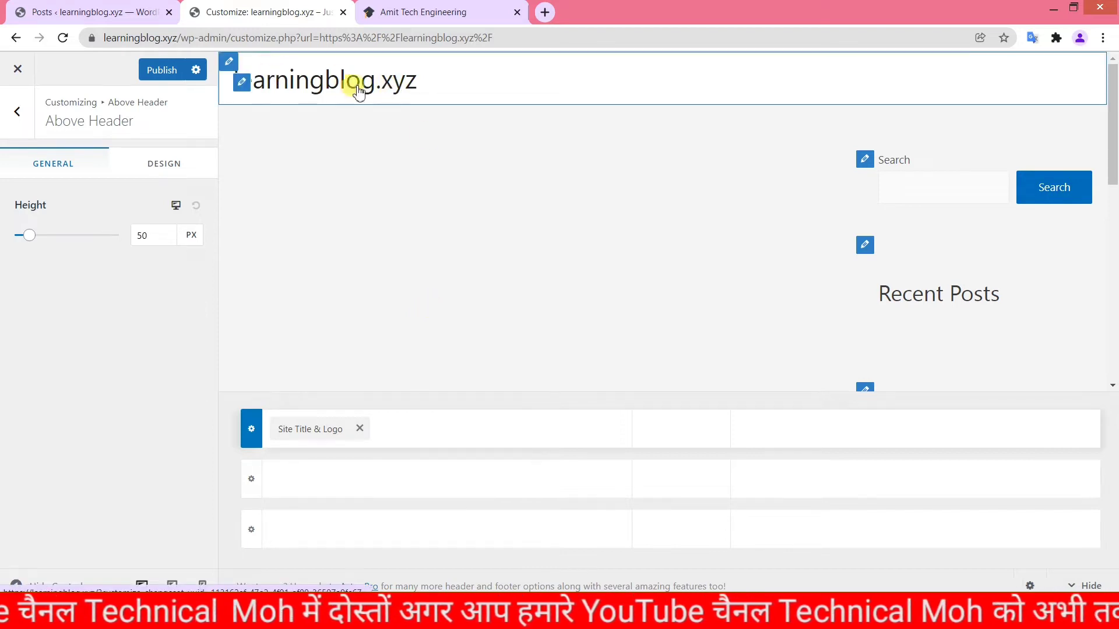
Step: Set the cropped Rajasthan-Police-Constable-Recruitment-2021-Amit-Tech-Engineering image from the media library as the site logo, skipping cropping
left_click(295, 428)
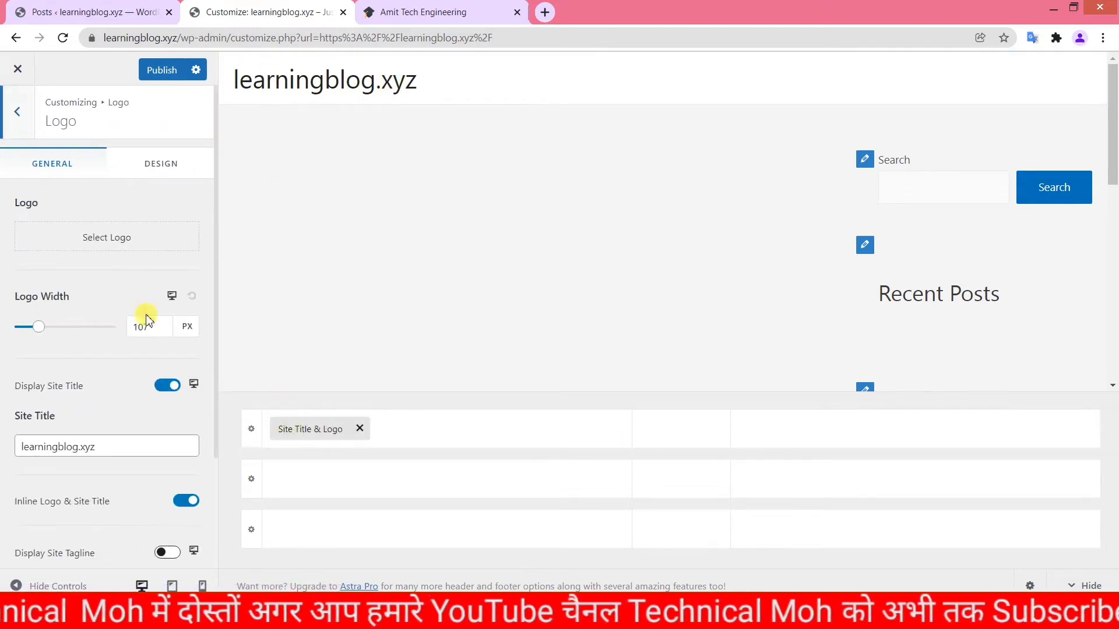
left_click(99, 243)
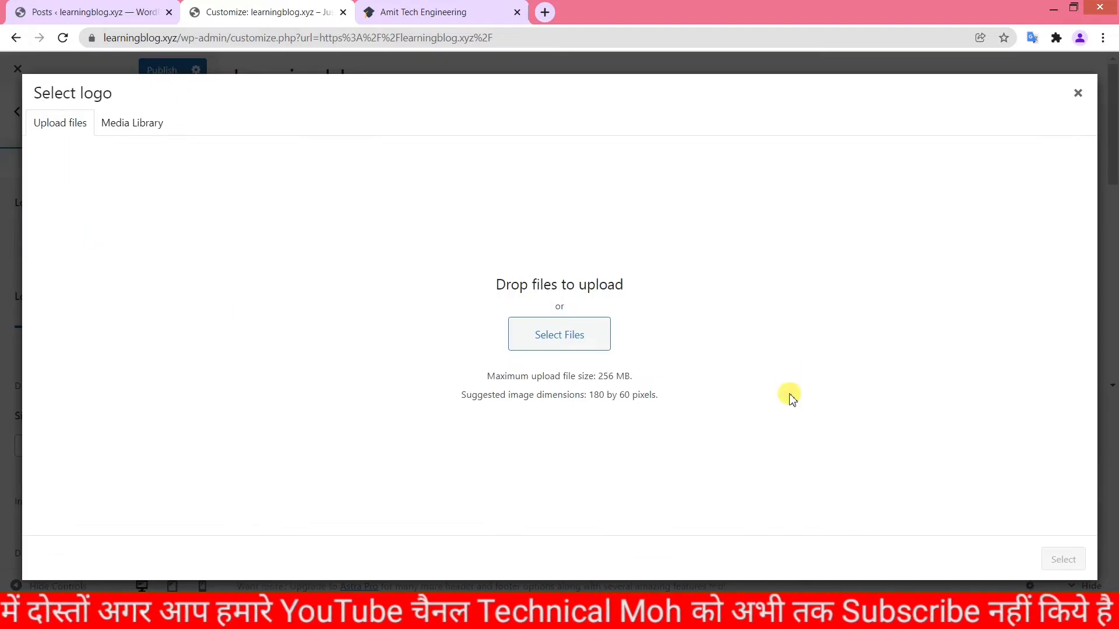
left_click(543, 336)
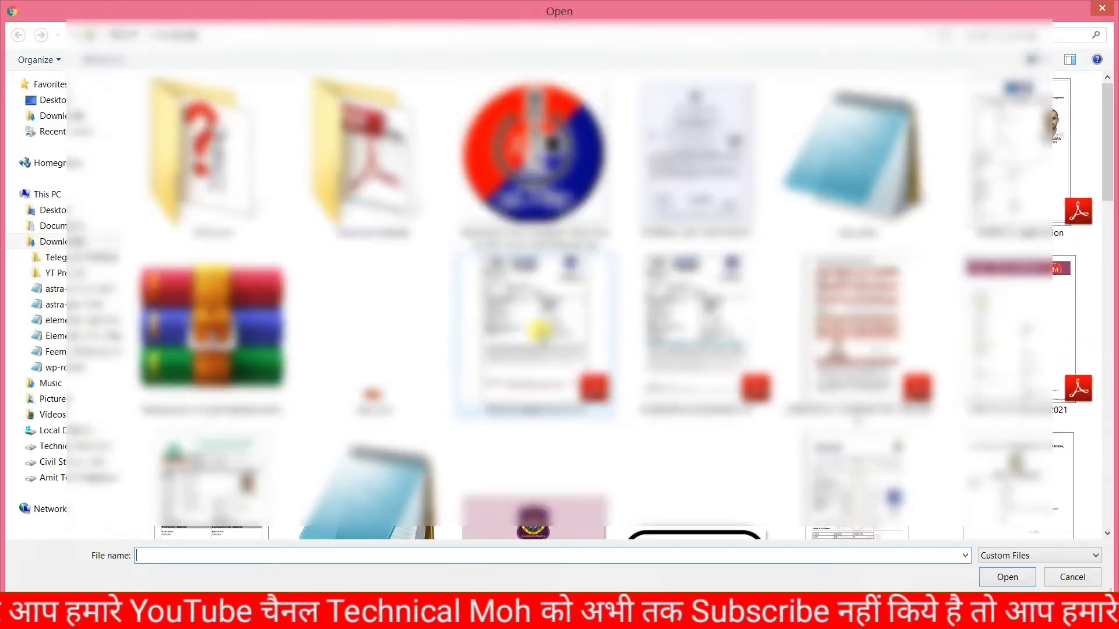
left_click(533, 155)
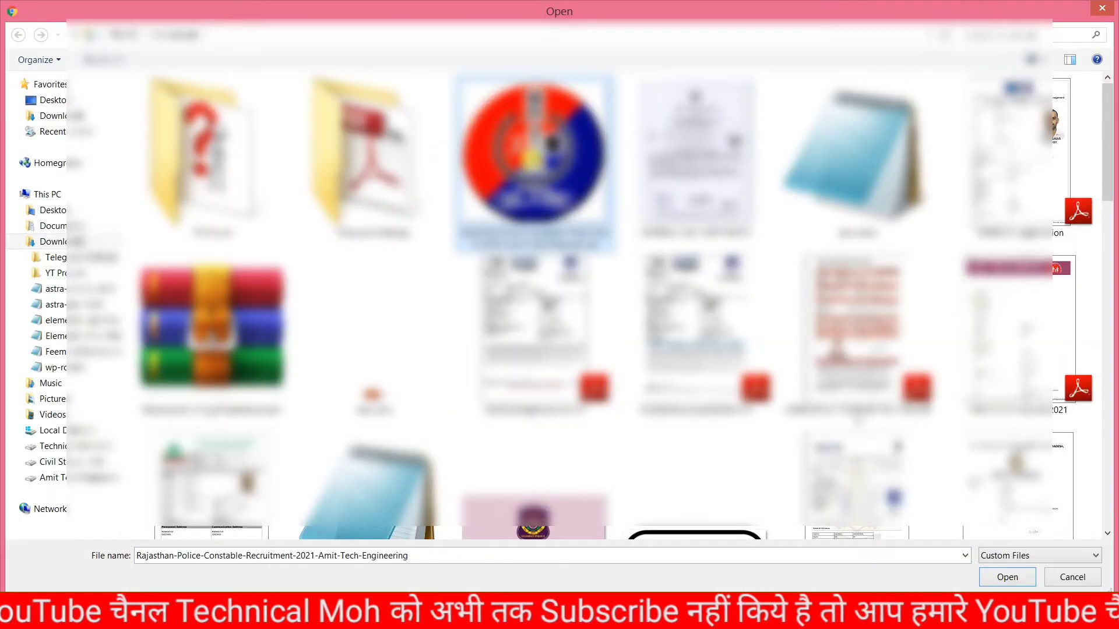
left_click(1007, 578)
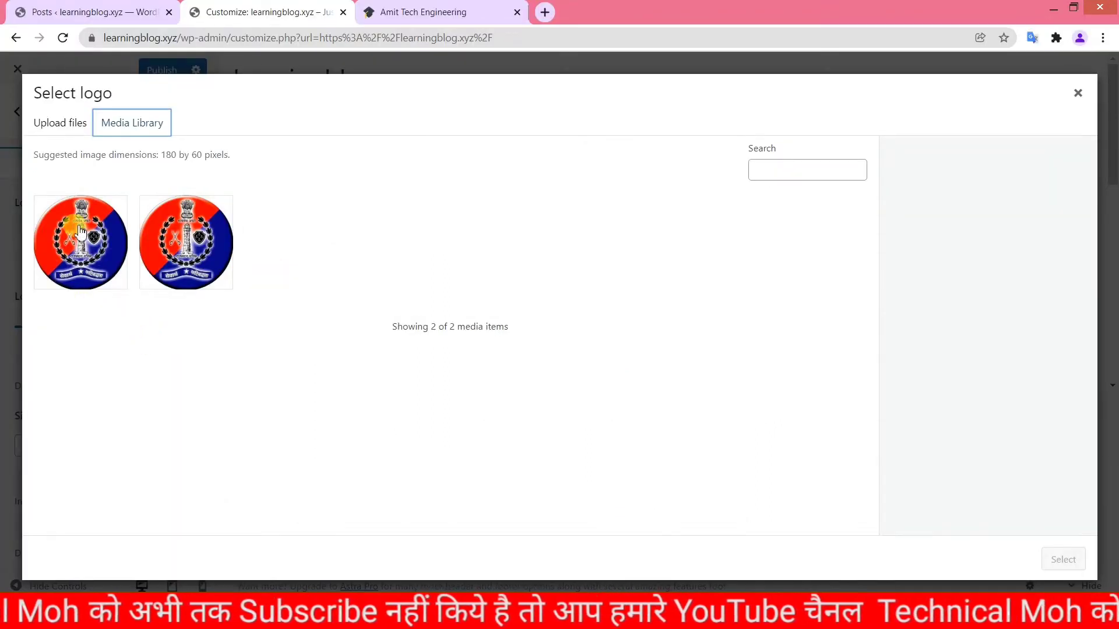
left_click(60, 277)
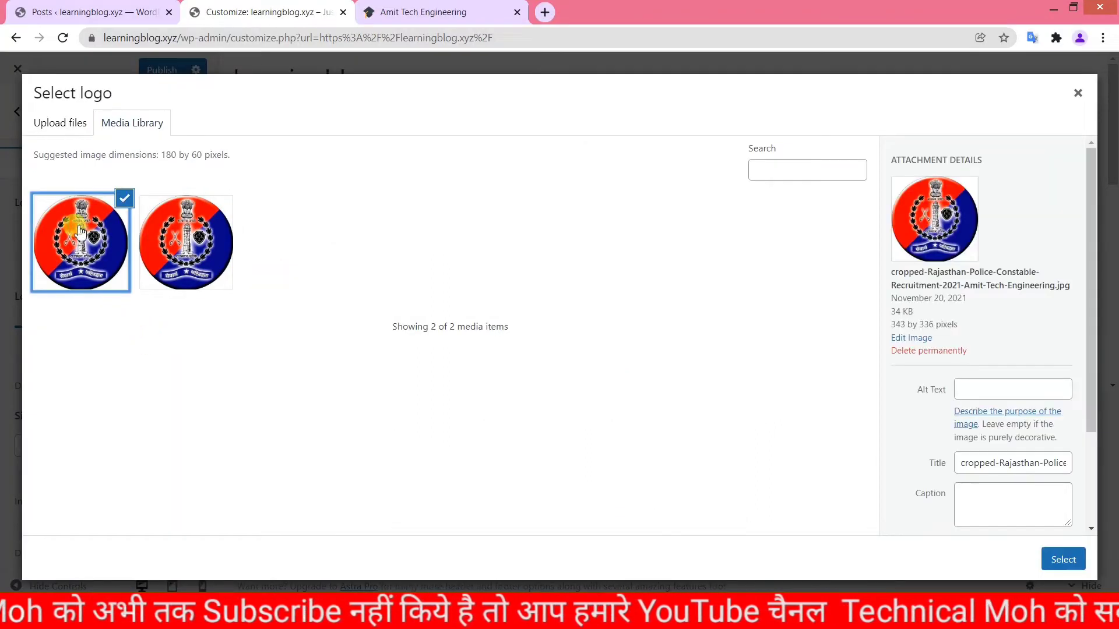
left_click(1070, 562)
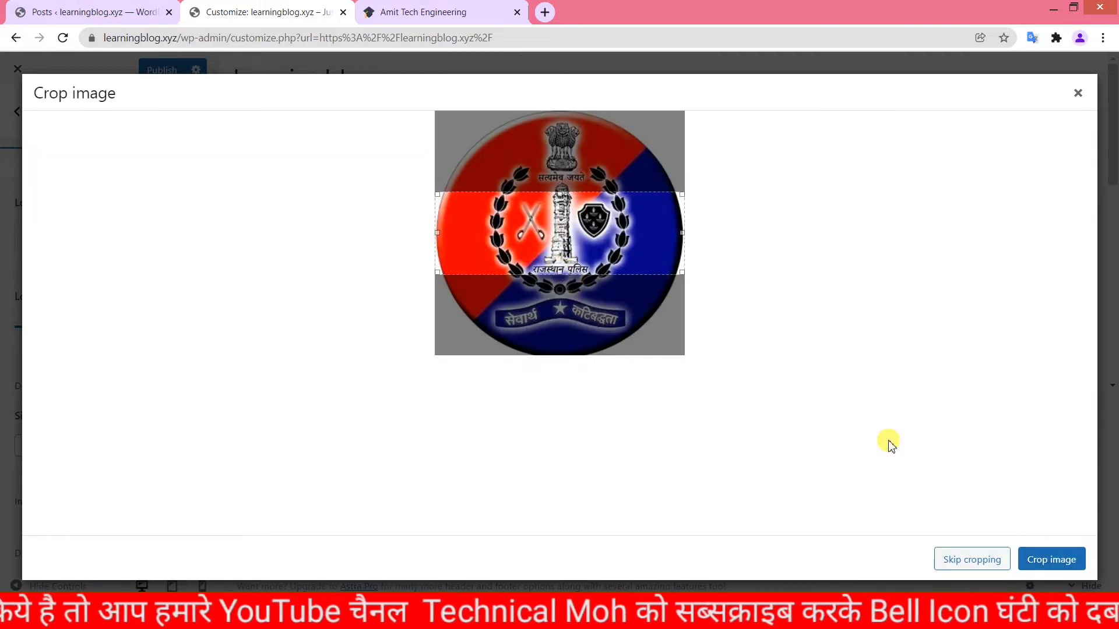
left_click(951, 568)
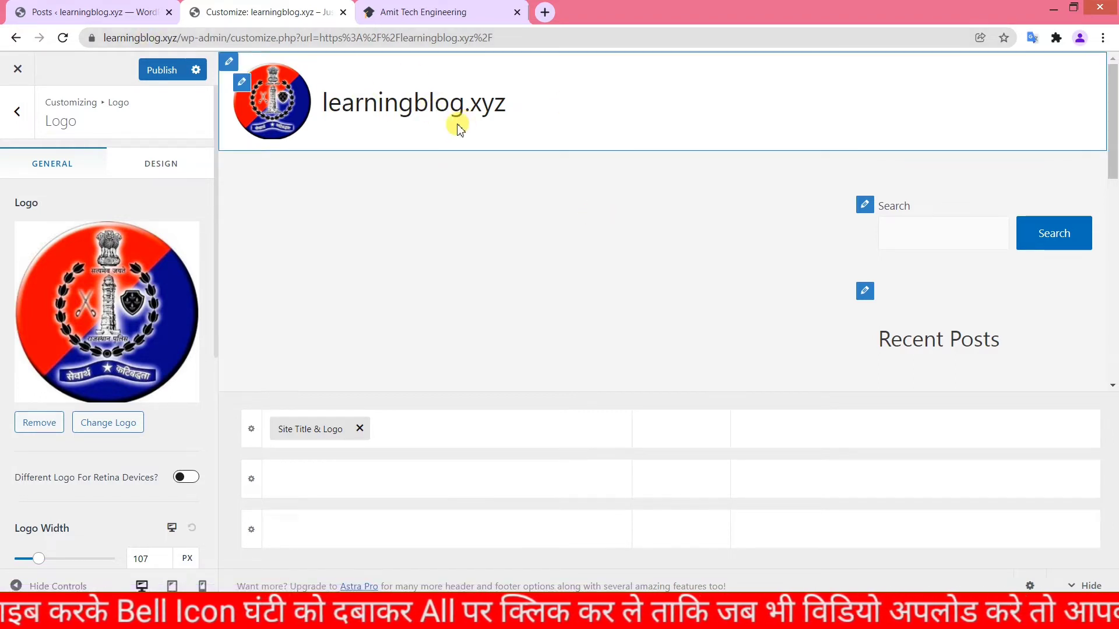
Step: Inspect the ateo.in header in the browser's developer tools, sample its red background and copy the hex color #ab183d
left_click(422, 12)
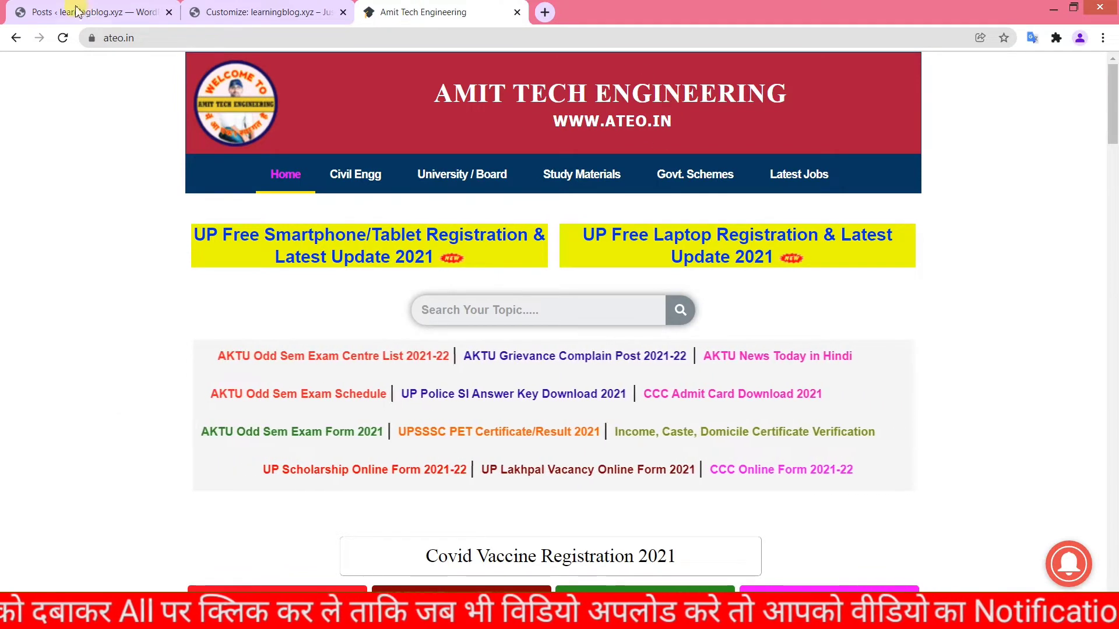
left_click(233, 12)
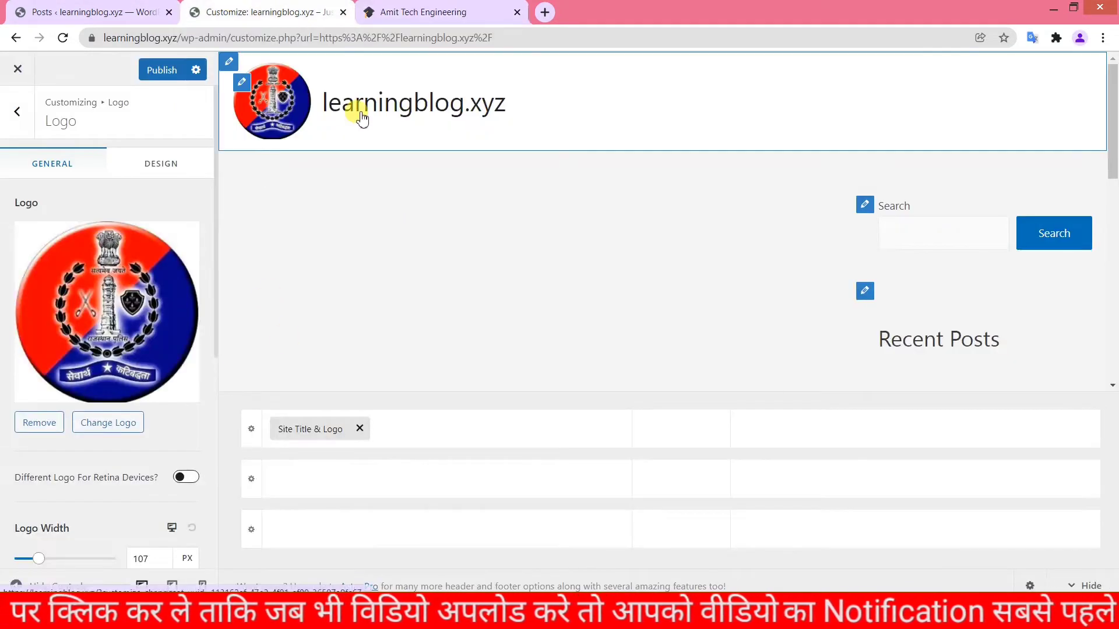
left_click(422, 11)
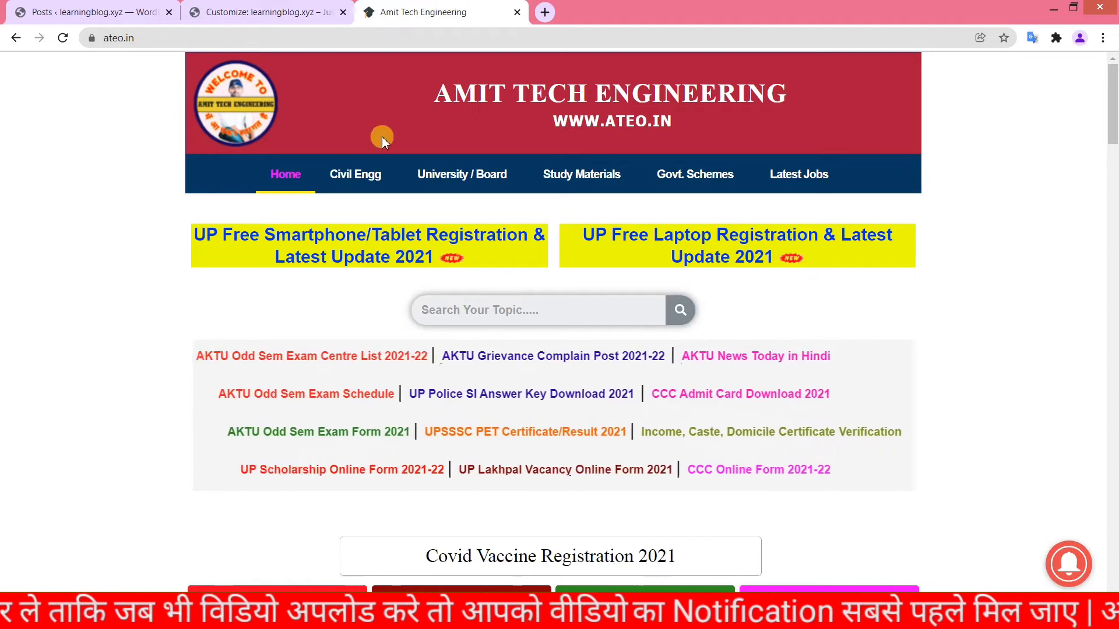
right_click(369, 107)
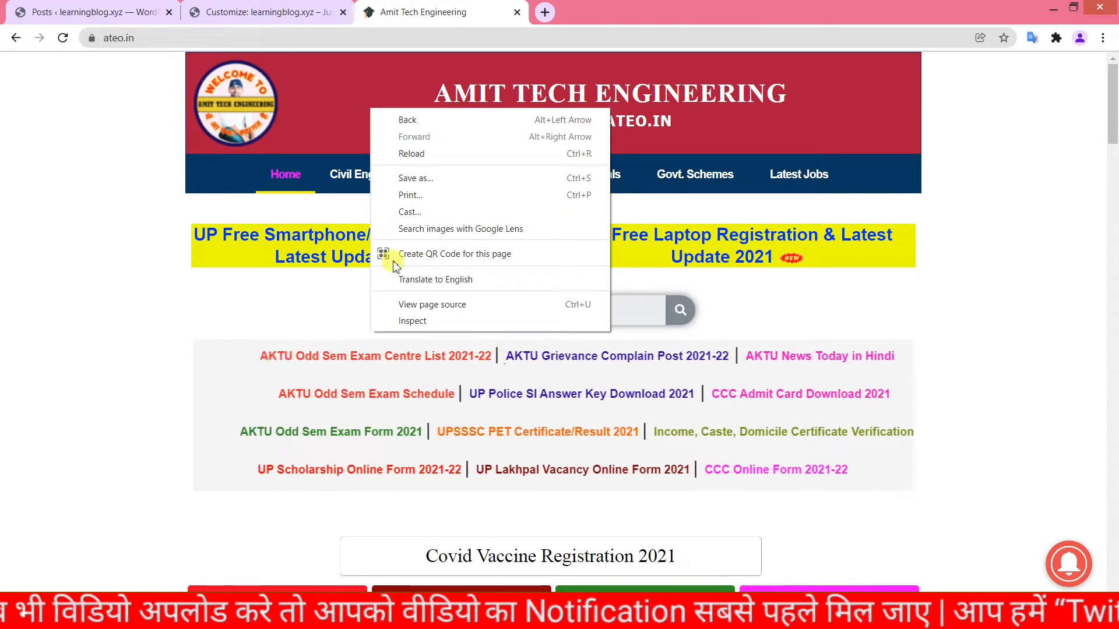
left_click(411, 320)
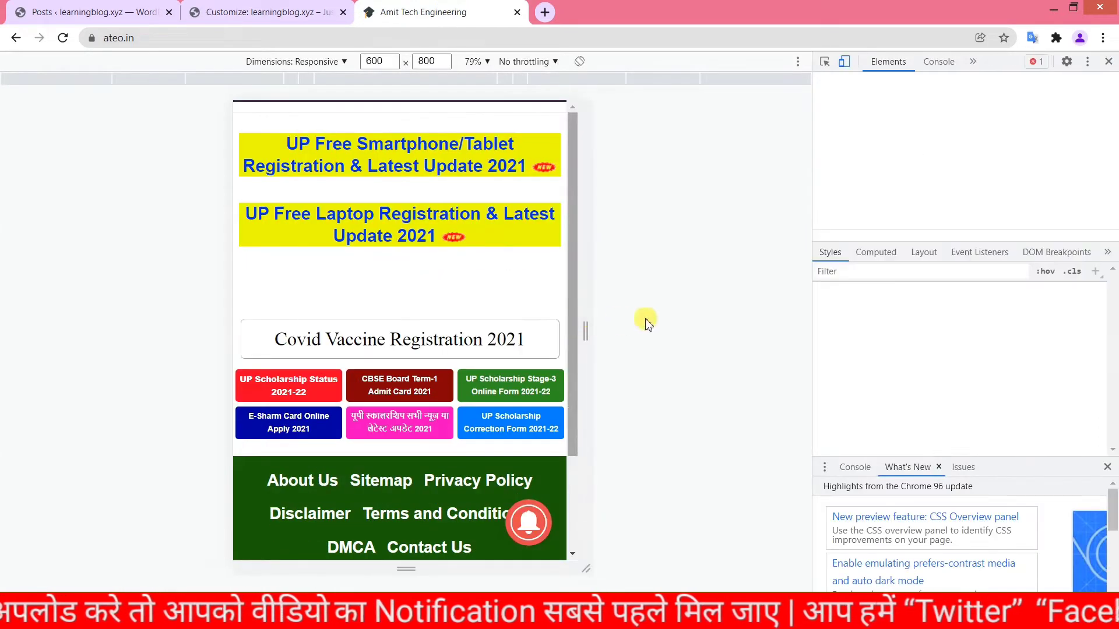
left_click(824, 61)
left_click(320, 120)
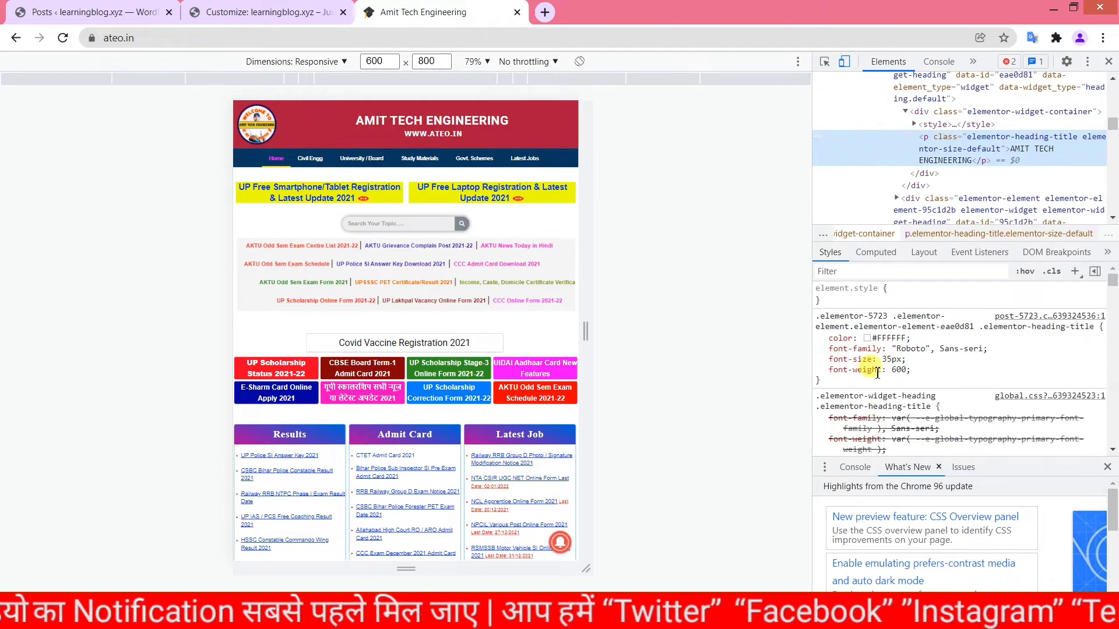
left_click(866, 338)
left_click(297, 118)
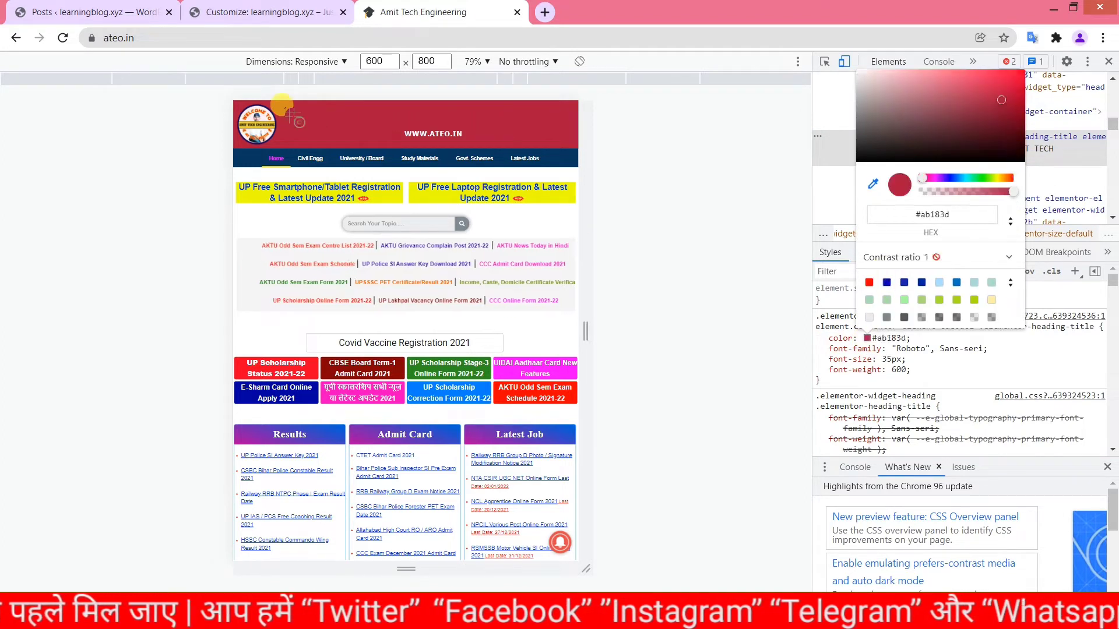
left_click_drag(974, 220, 911, 222)
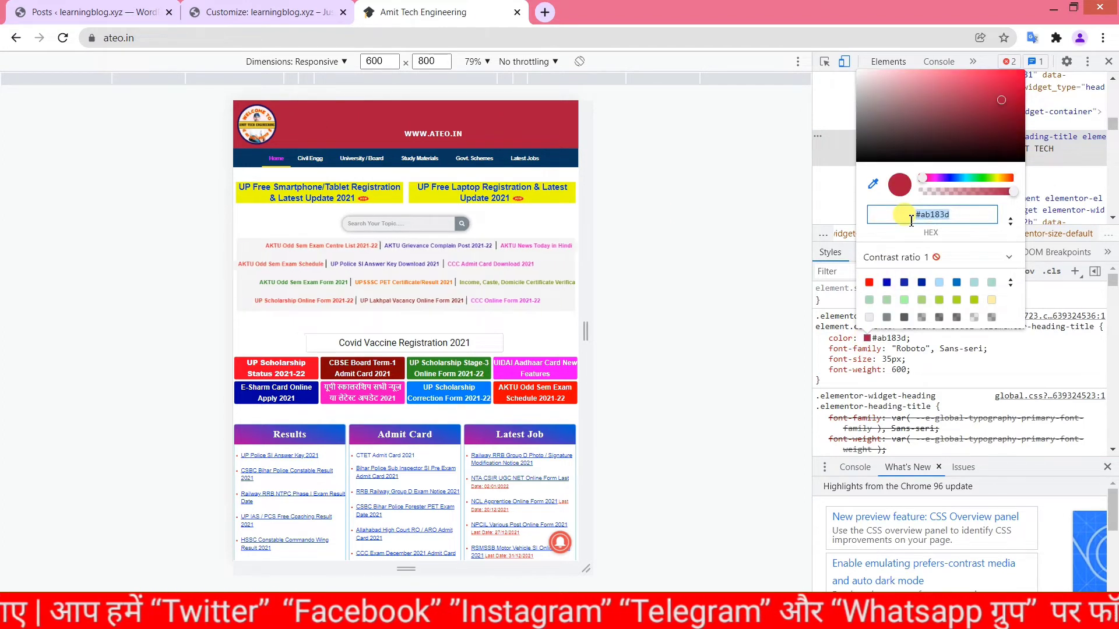
key("ctrl+c")
Step: Return to the learningblog.xyz customizer and open the background color picker in the Above Header row's design settings
left_click(274, 7)
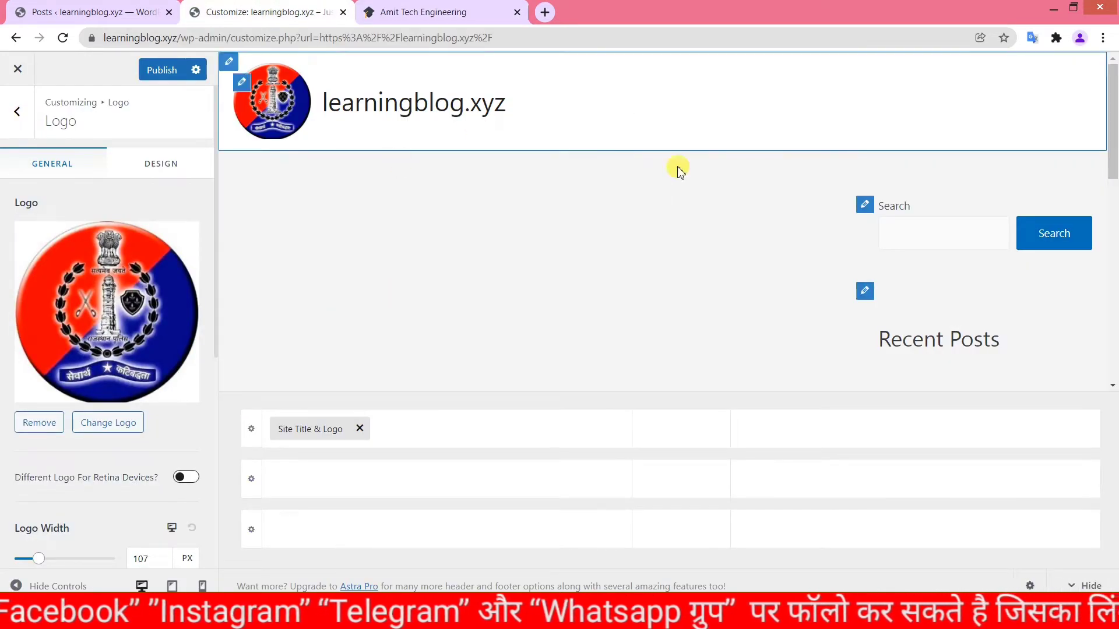
left_click(251, 433)
left_click(195, 168)
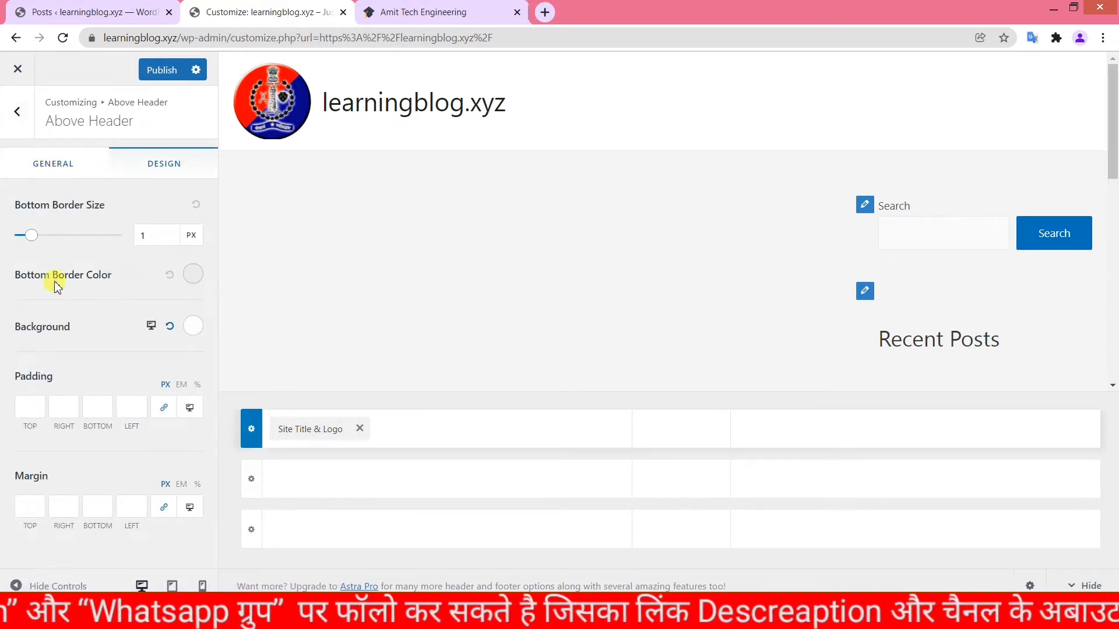
left_click(193, 328)
scroll(146, 431, "down", 3)
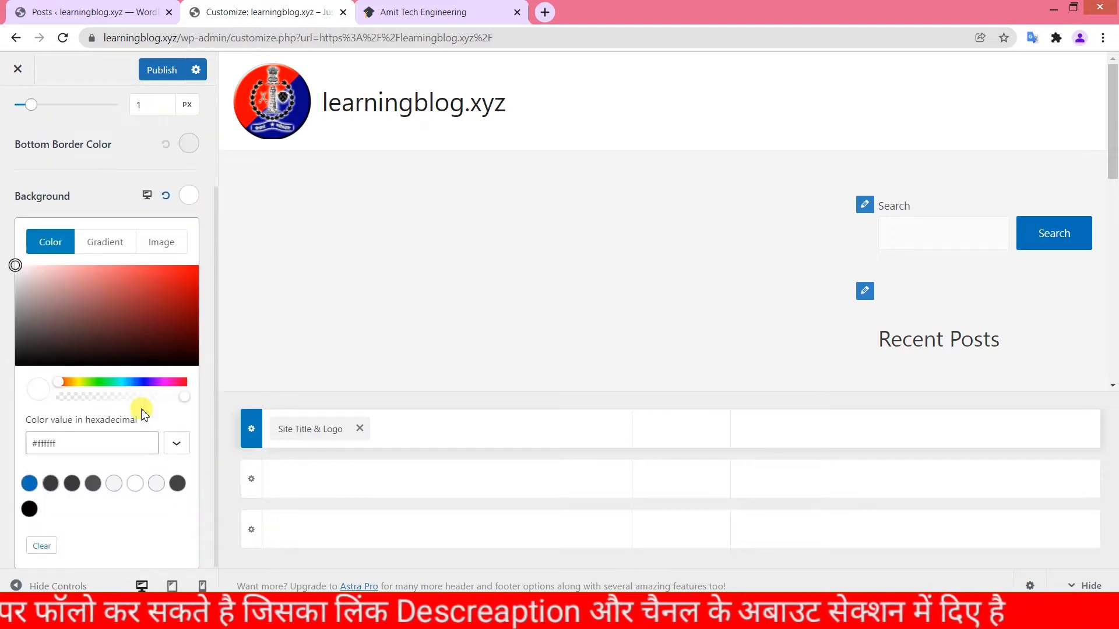
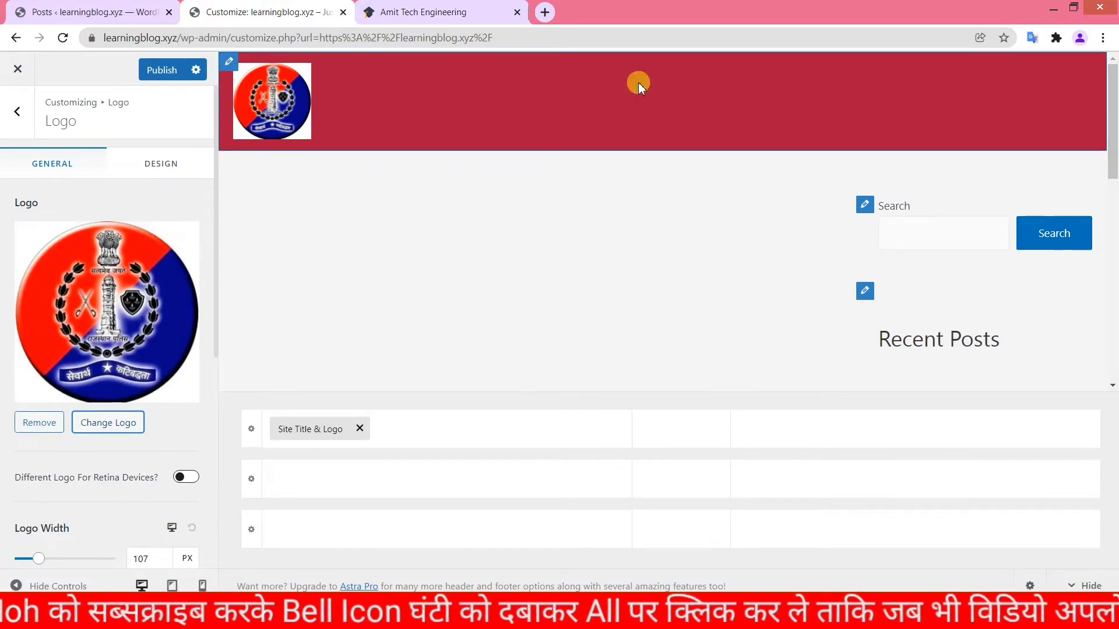
Step: Add the HTML 1 element to the middle section of the Above Header row and replace its text with "Amit Tech Engineering"
left_click(681, 431)
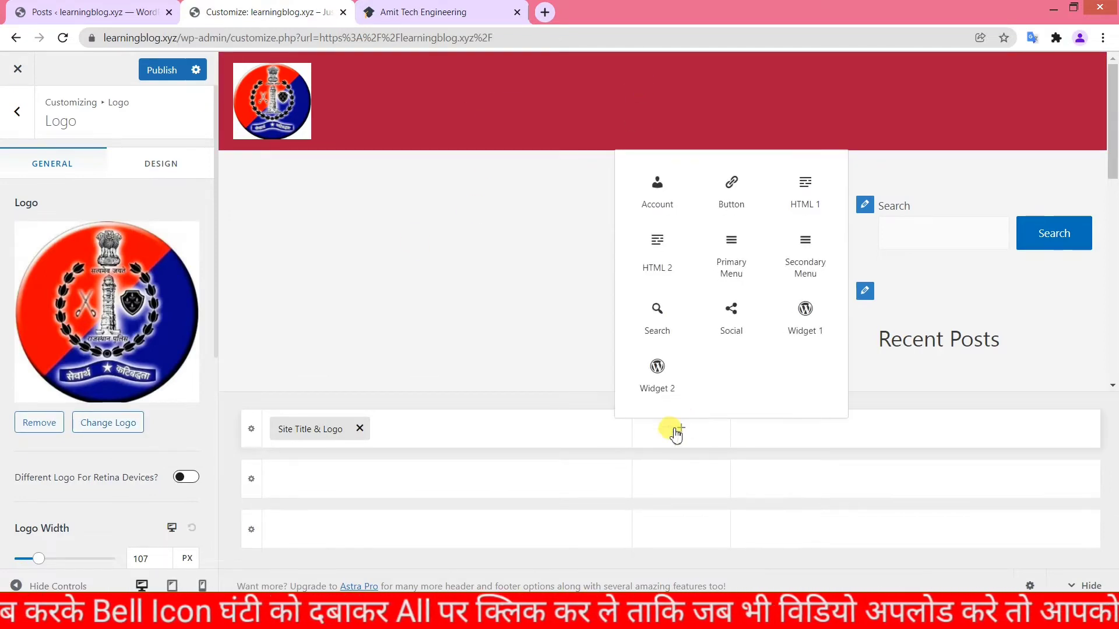
left_click(819, 194)
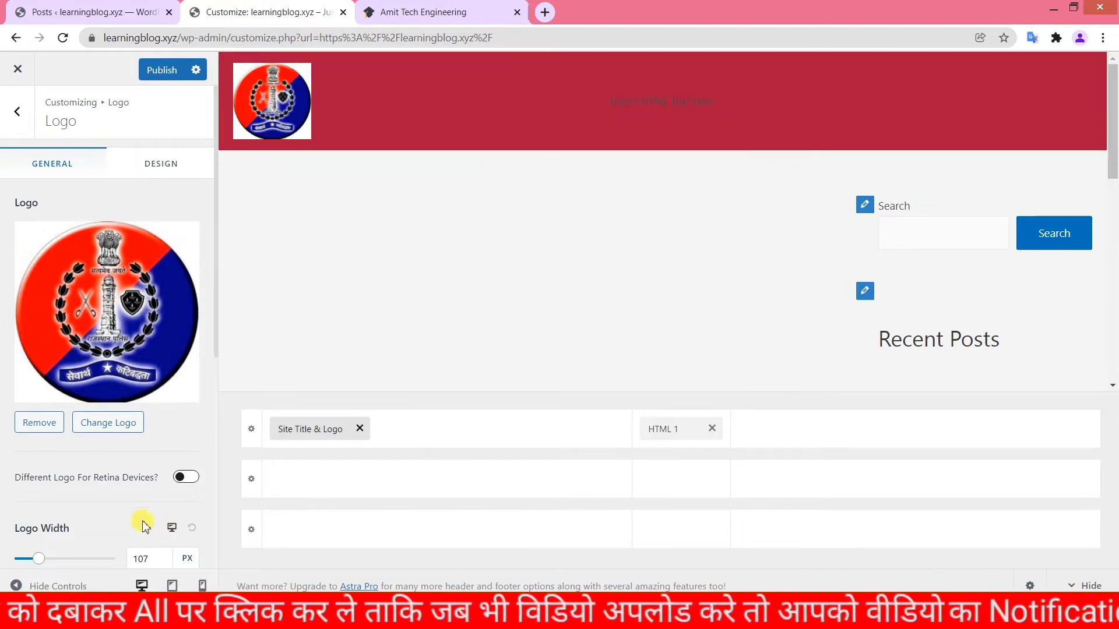
scroll(134, 486, "down", 4)
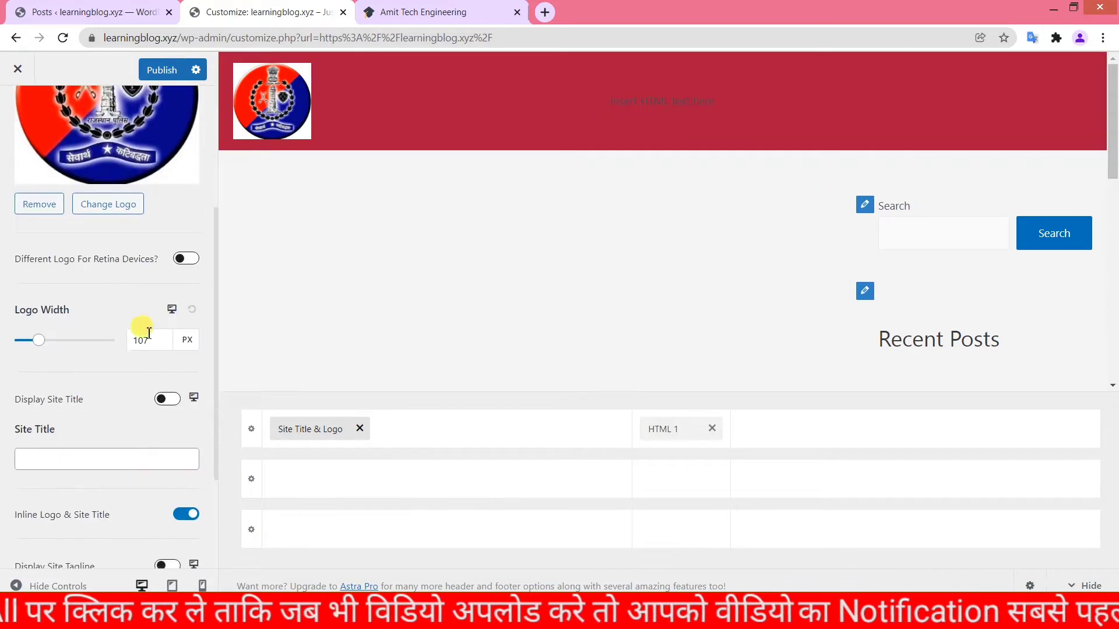
left_click(667, 428)
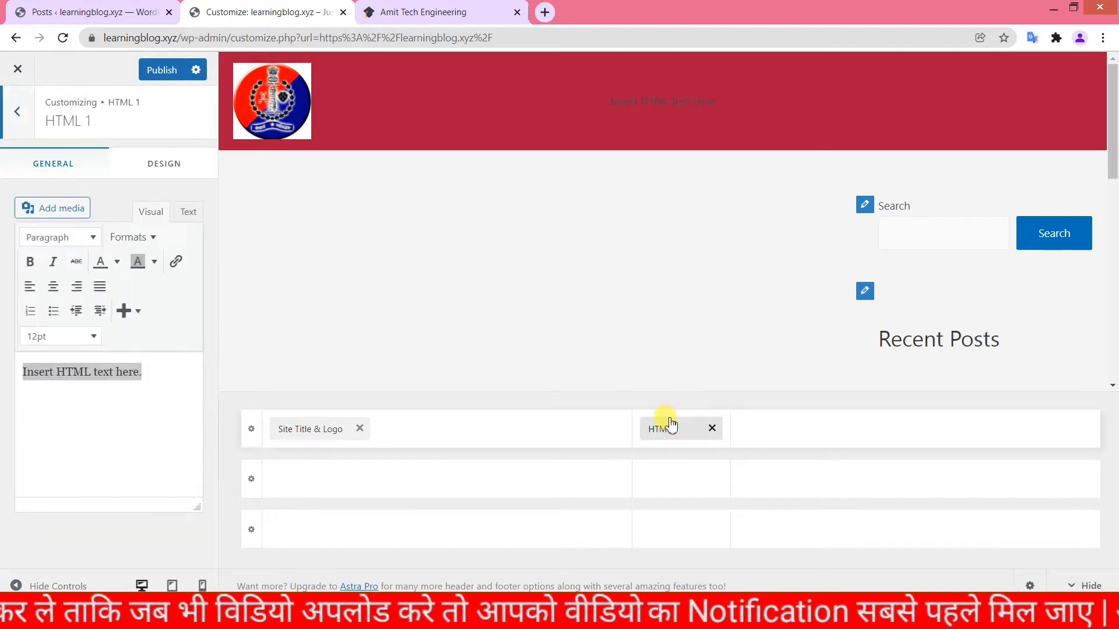
left_click_drag(158, 376, 23, 372)
type("Amit Tech Engineering")
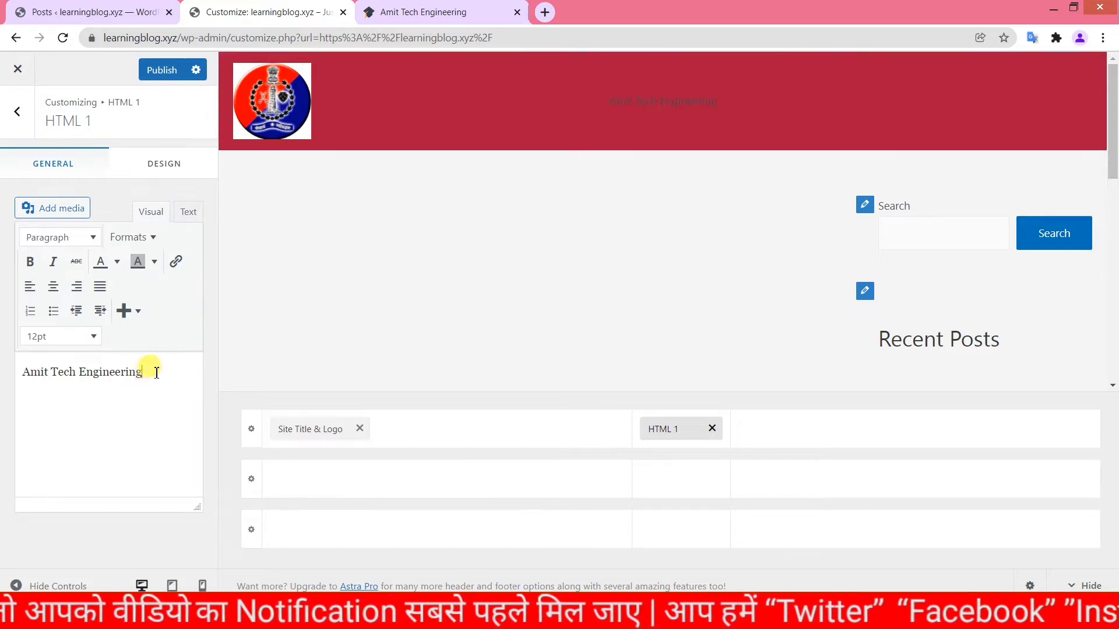
Step: Format the "Amit Tech Engineering" text in HTML 1 as 30pt, white and bold
left_click_drag(156, 373, 30, 381)
left_click(52, 336)
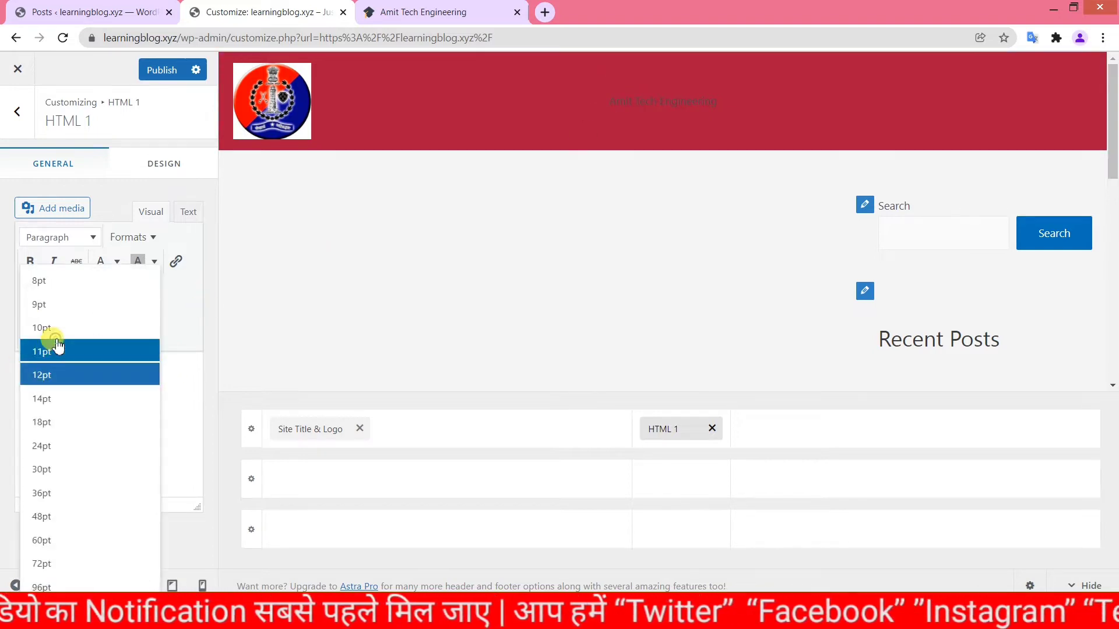
left_click(66, 473)
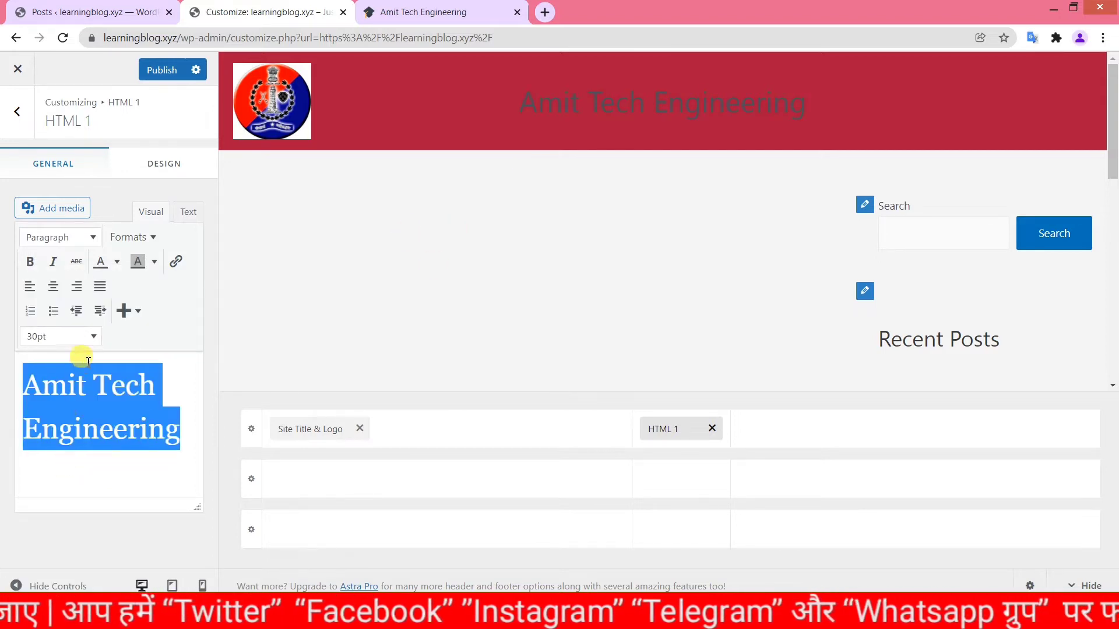
left_click(116, 261)
left_click(155, 330)
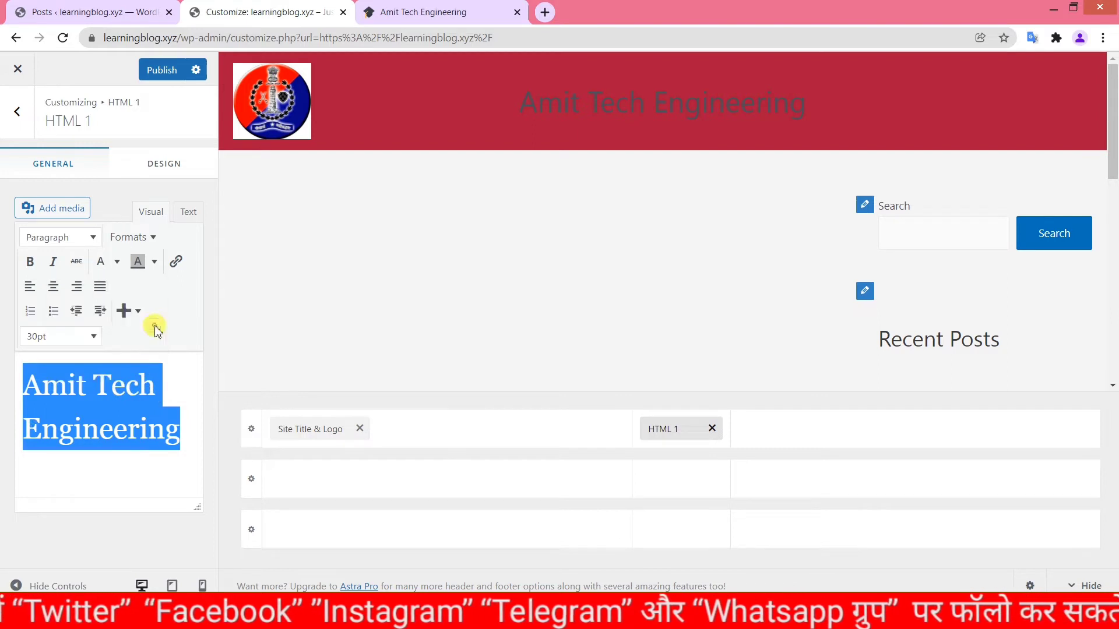
left_click(32, 264)
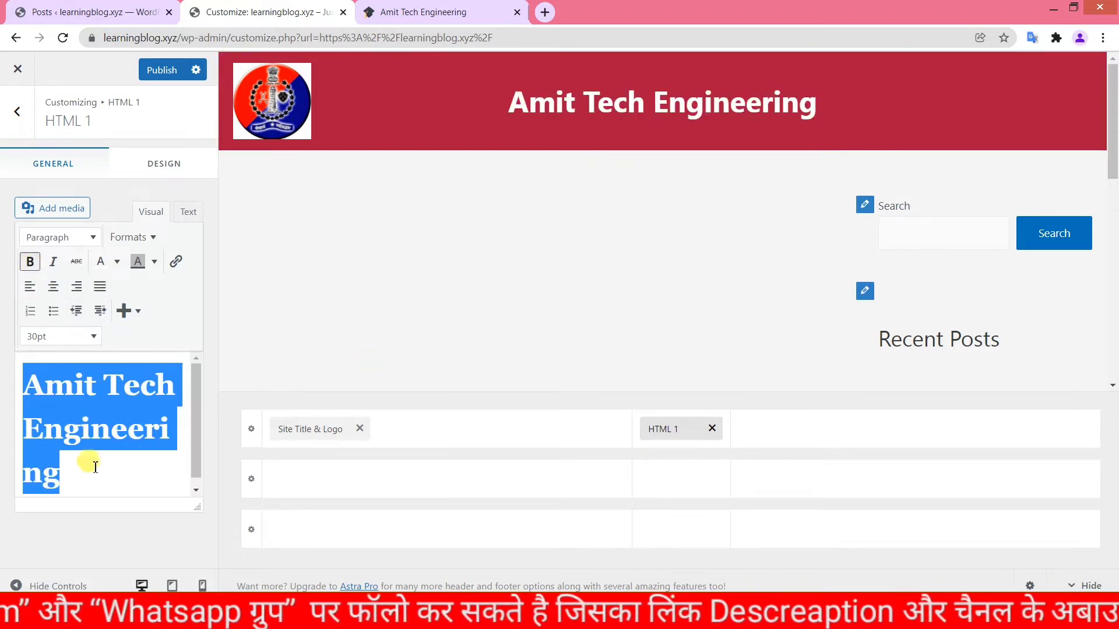
key("BackSpace")
key("ctrl+z")
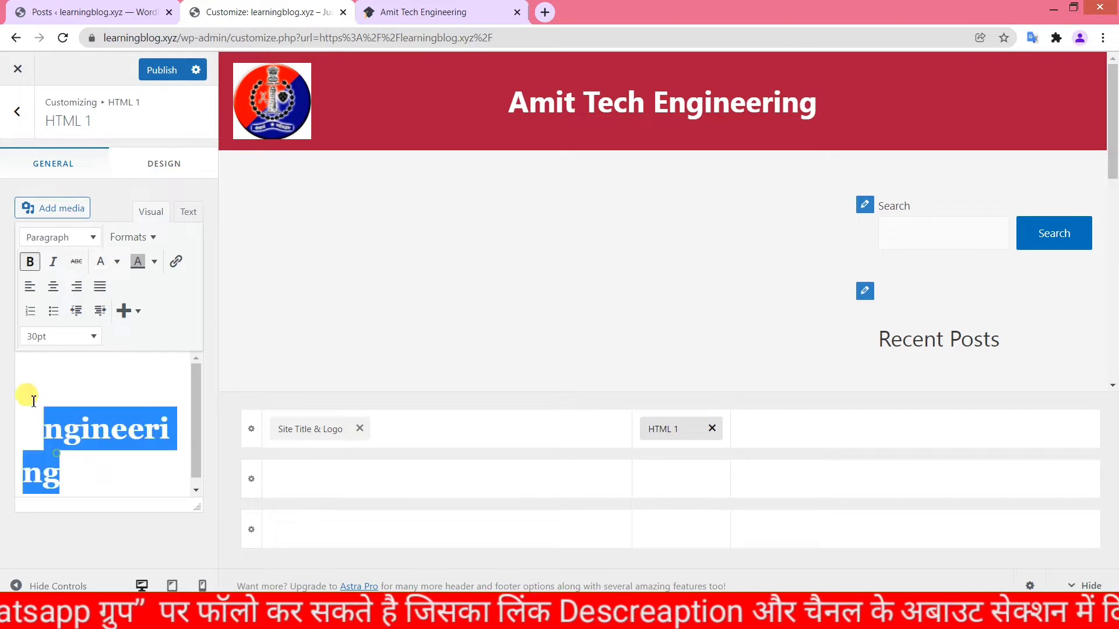
key("BackSpace")
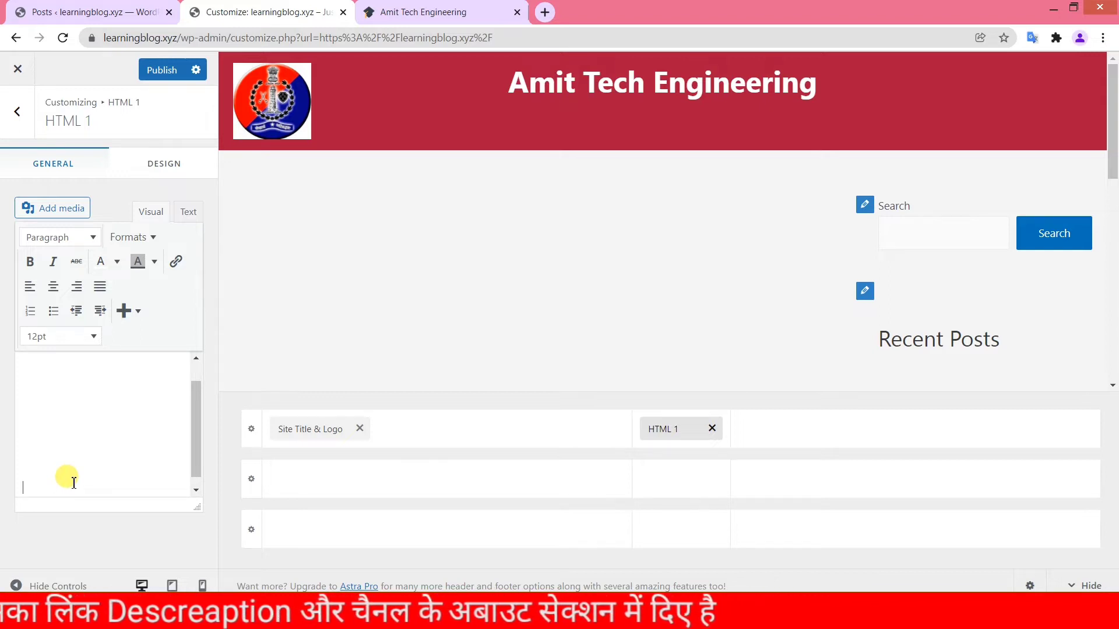
type("www")
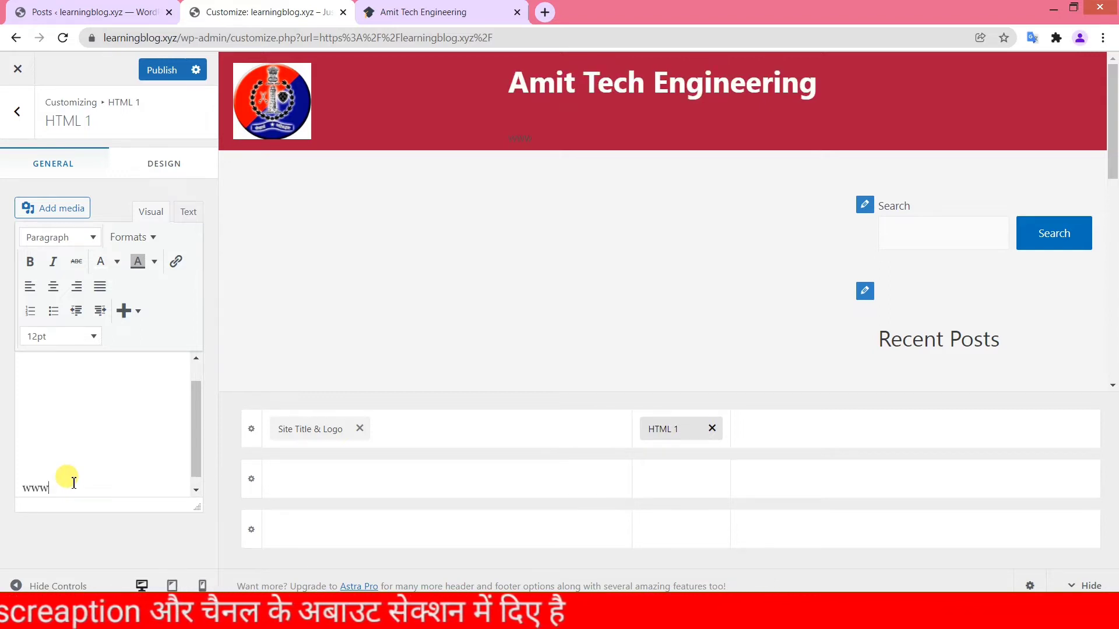
type(".atec")
type(".i")
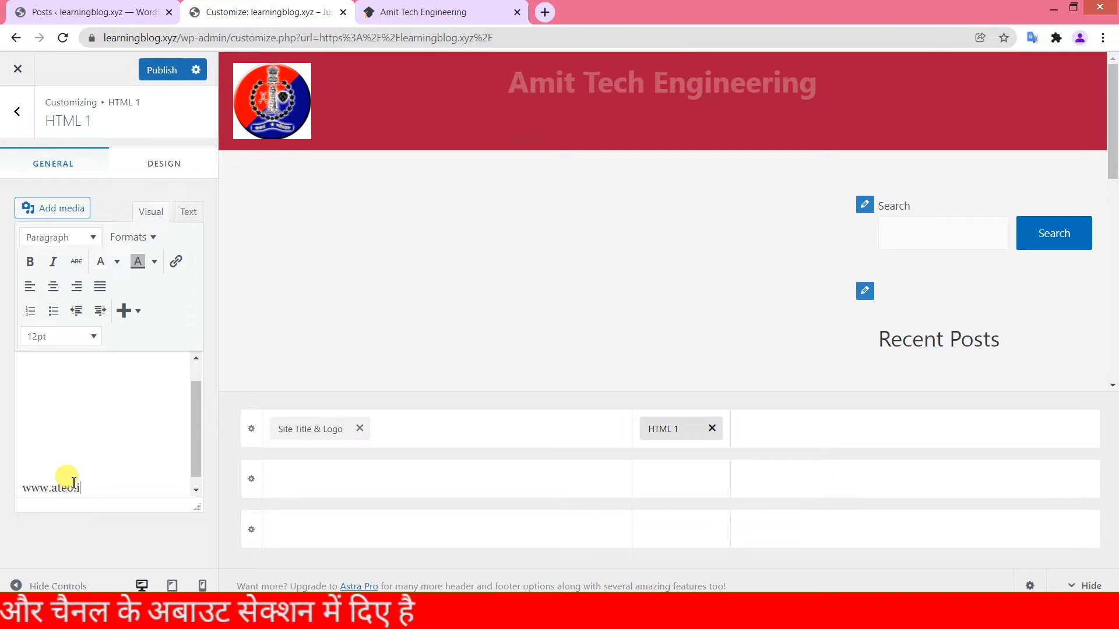
type("n")
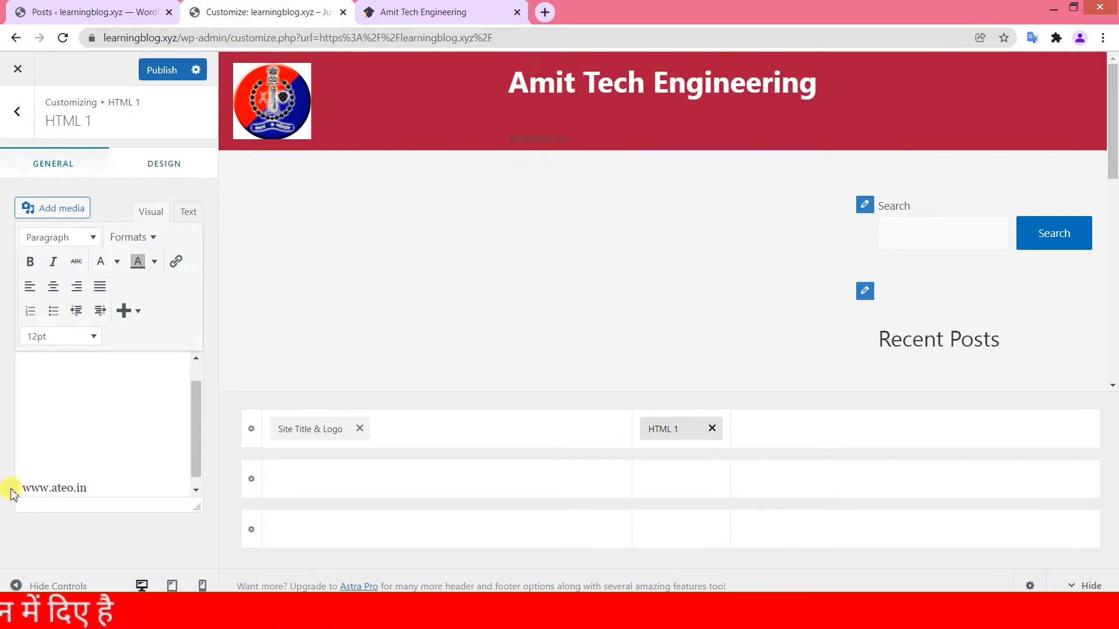
left_click_drag(94, 487, 21, 481)
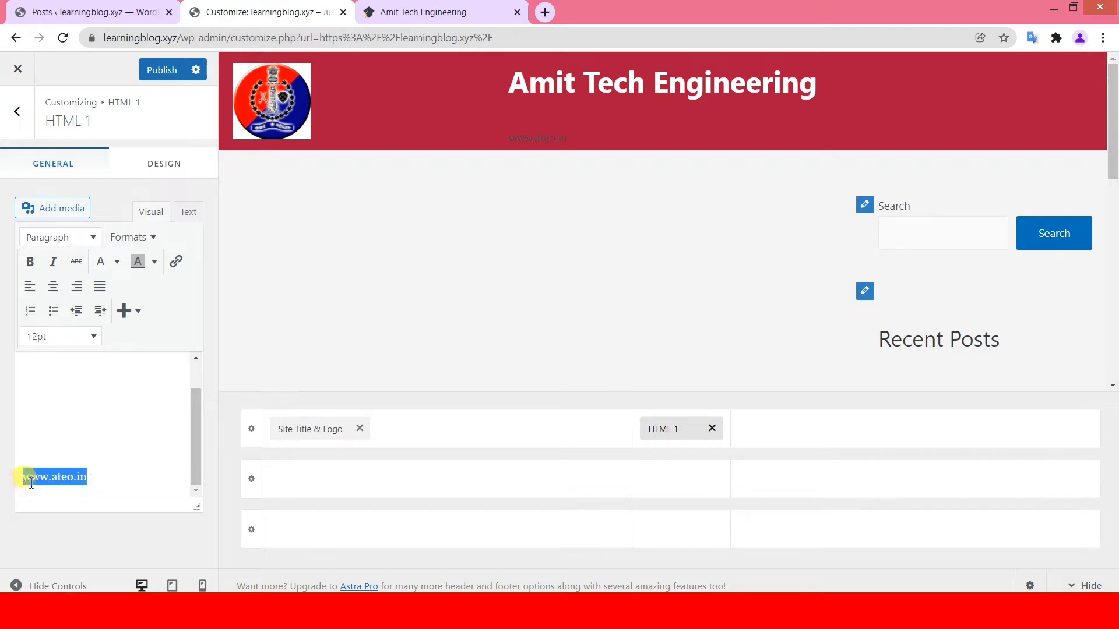
left_click(57, 289)
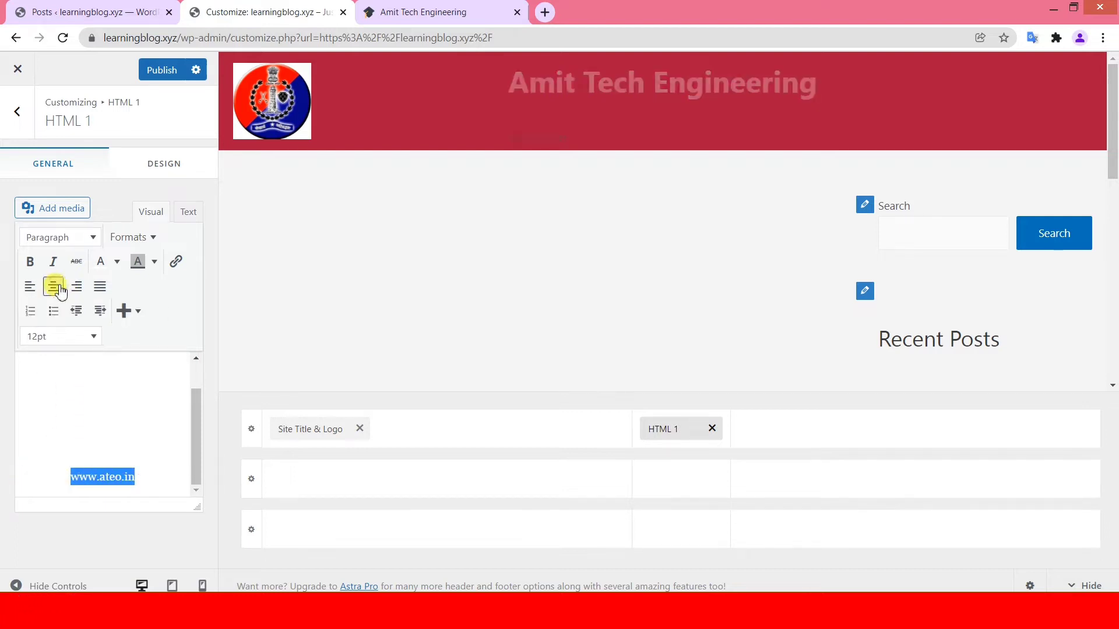
left_click(101, 261)
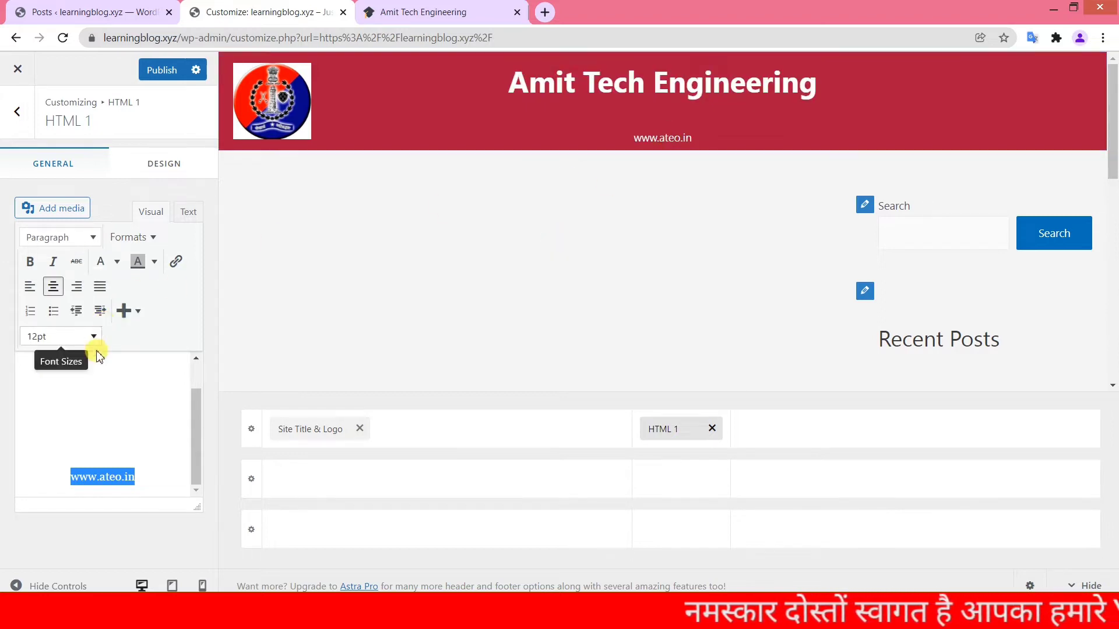
left_click(69, 341)
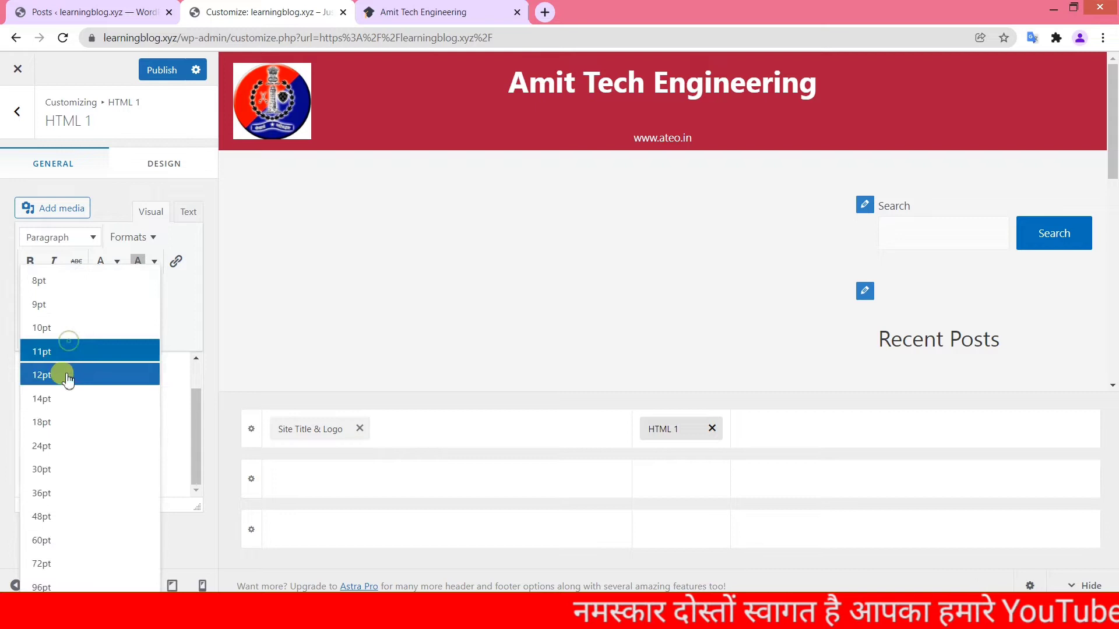
left_click(62, 446)
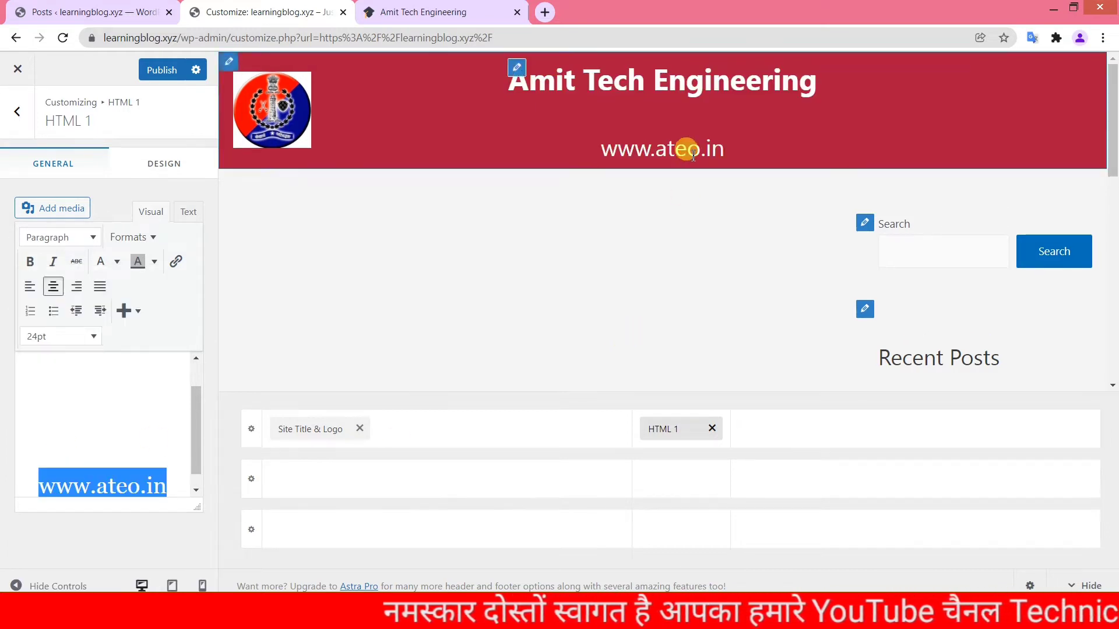
left_click(30, 262)
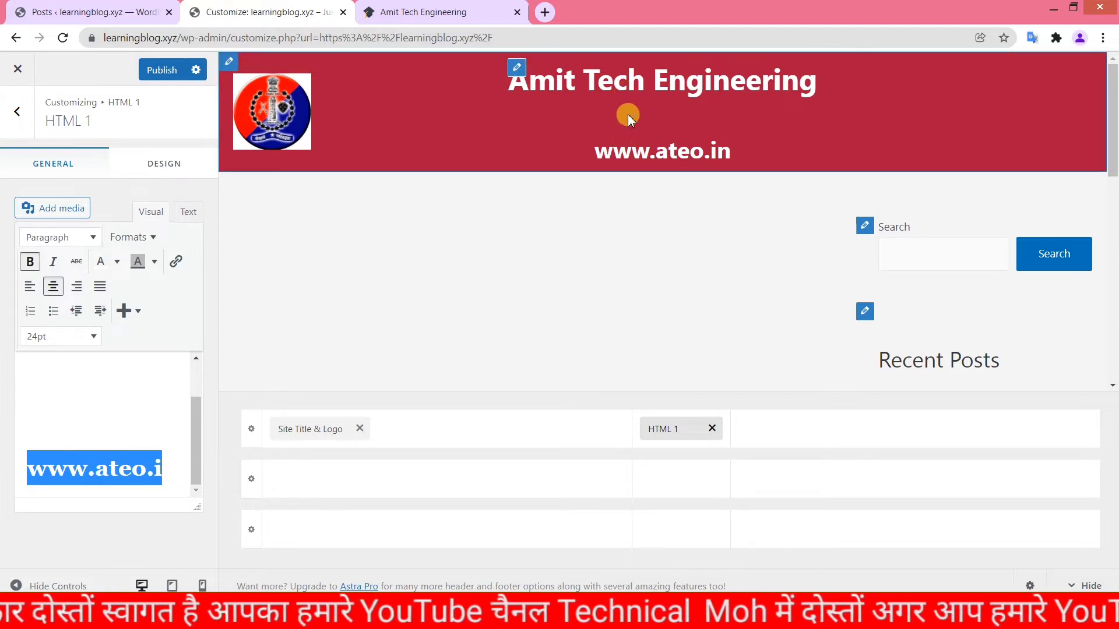
Step: Set the HTML 1 element's font size to 0 px in its design settings and compare the header with the ateo.in site
left_click(166, 170)
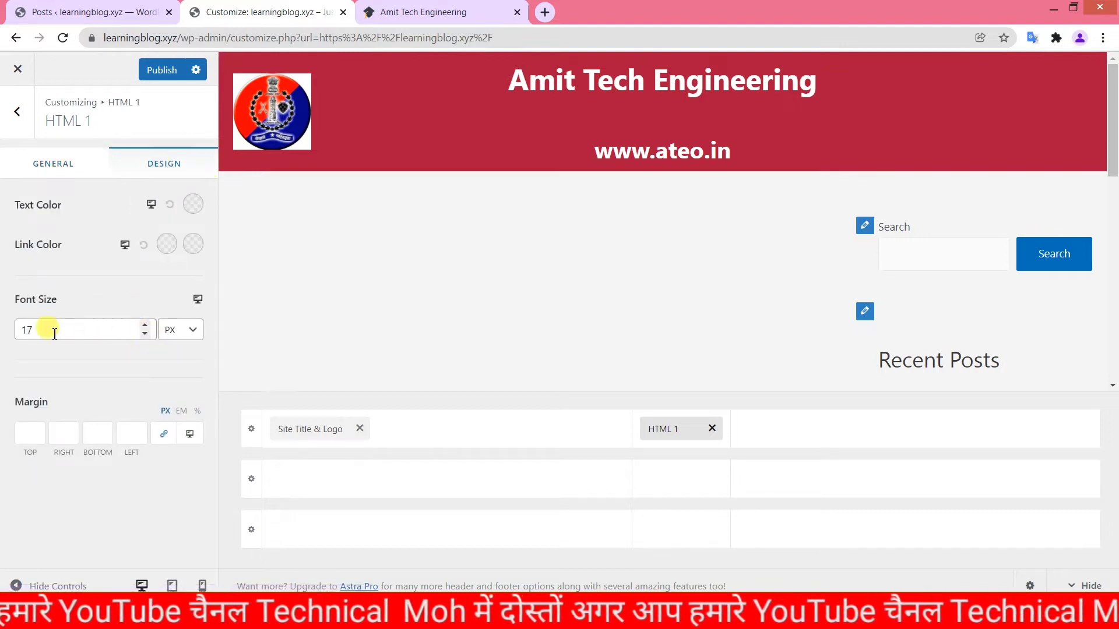
left_click_drag(55, 333, 19, 330)
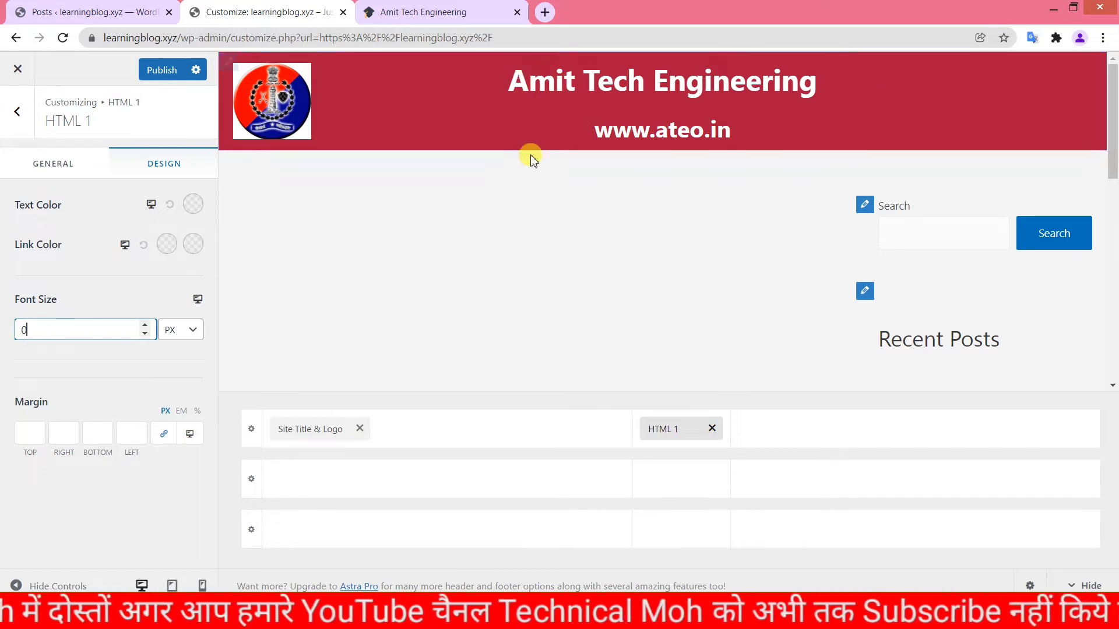
left_click(408, 11)
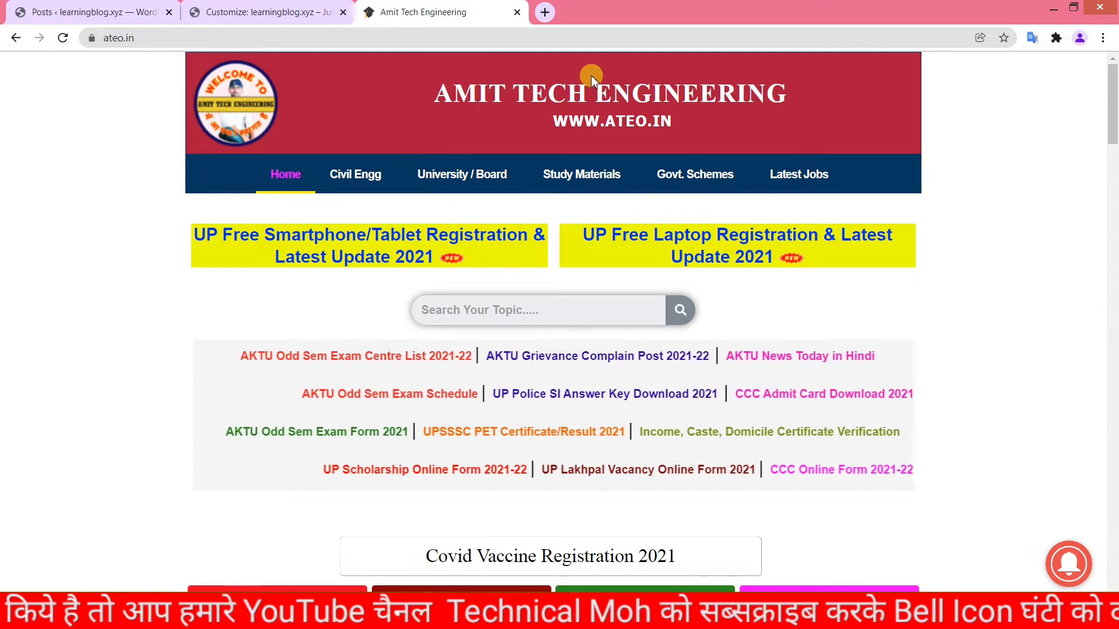
left_click(268, 12)
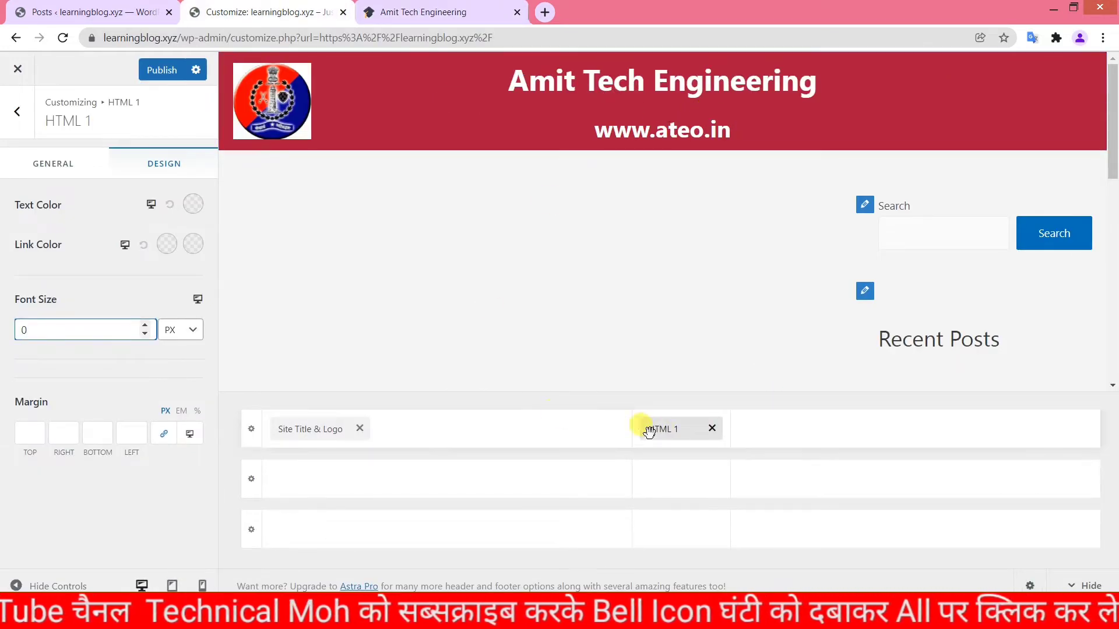
Step: Check the menu bar on ateo.in, then add the Primary Menu to the middle section of the customizer's Primary Header row
left_click(396, 11)
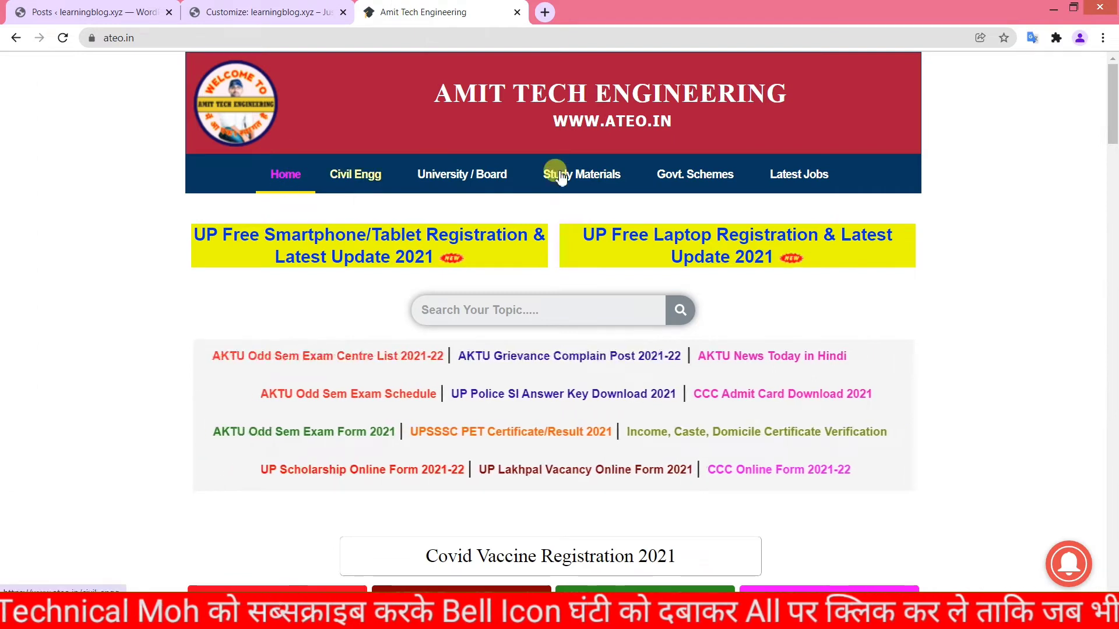
key("ctrl+shift+Tab")
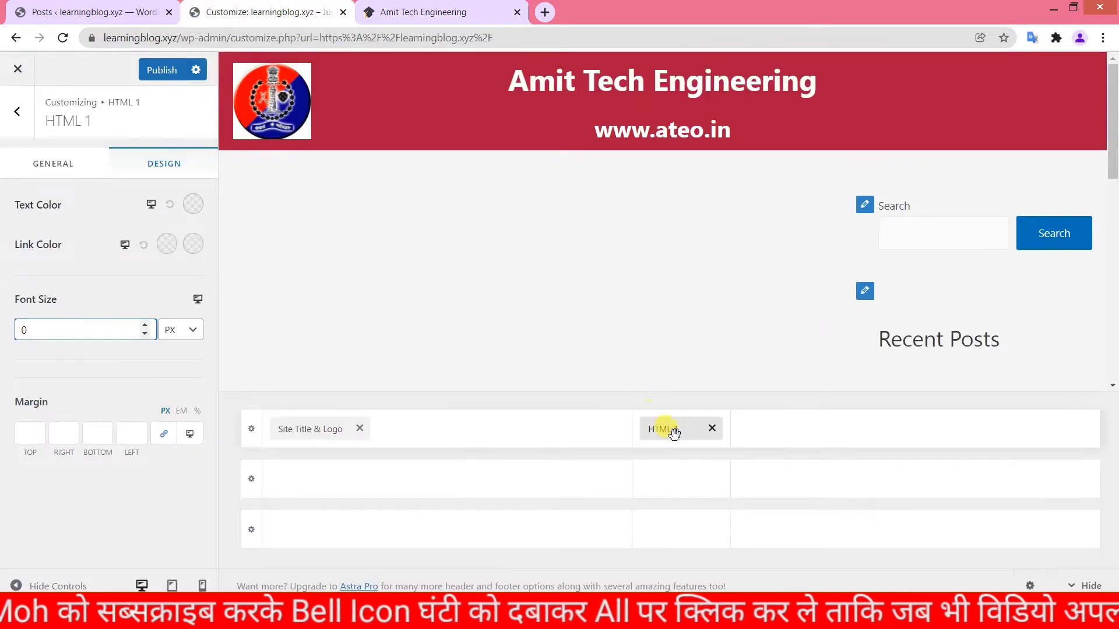
left_click(681, 480)
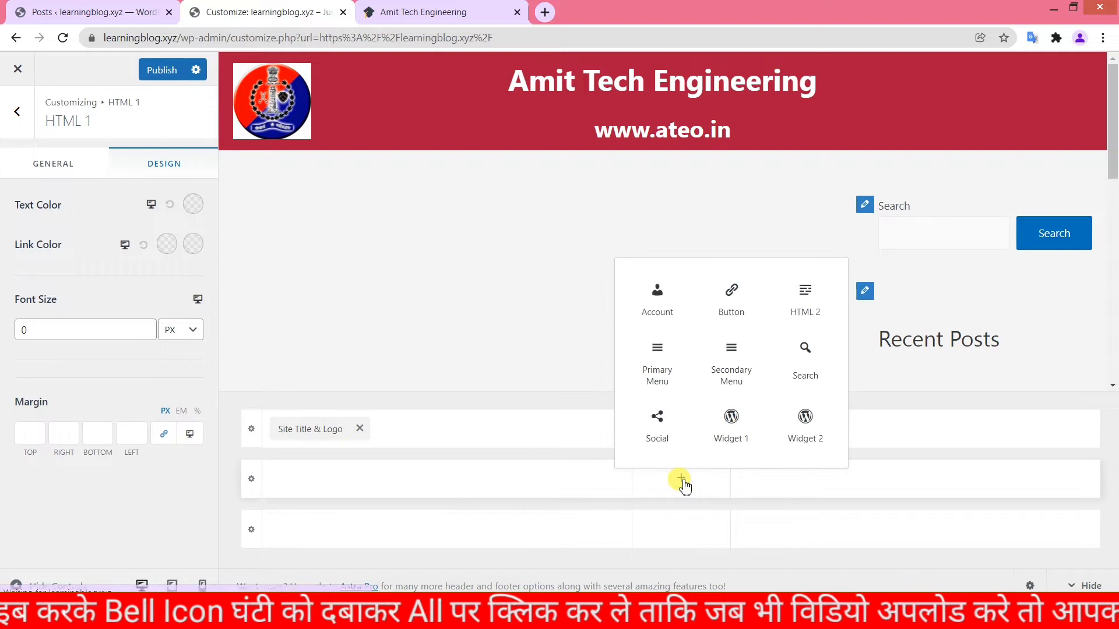
left_click(658, 363)
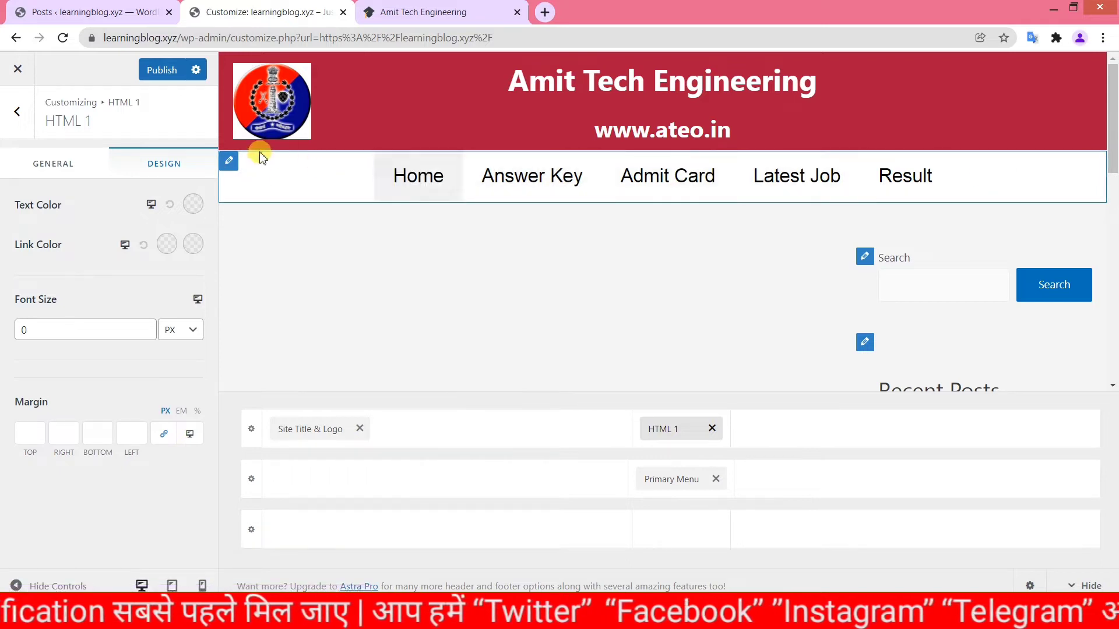
Step: Set the Primary Header row's background to a dark blue, using the ateo.in menu bar as the reference
left_click(226, 167)
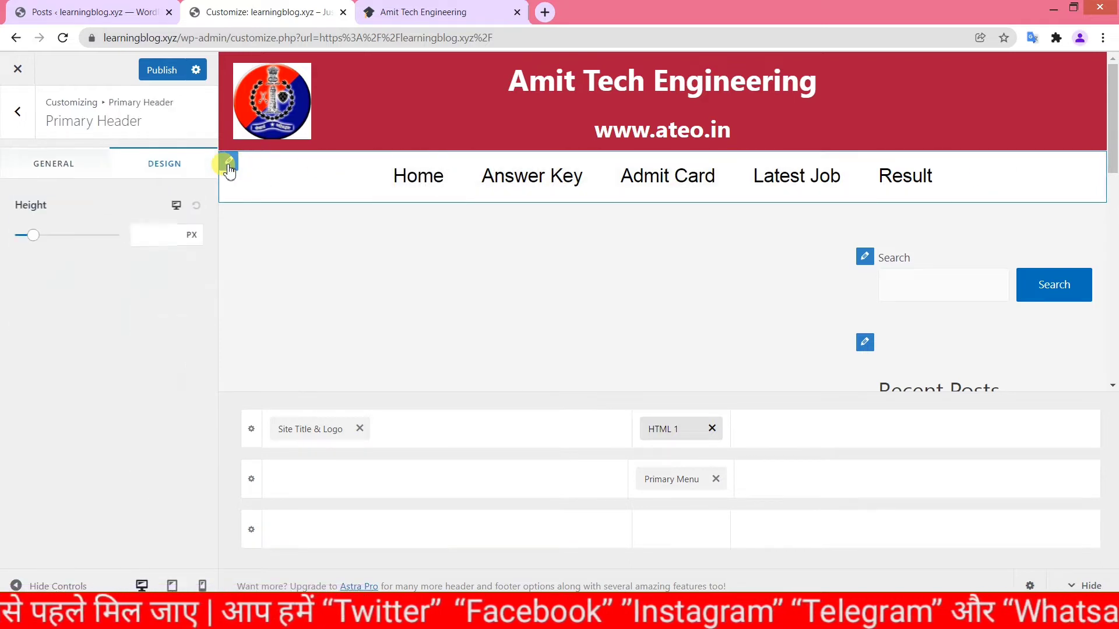
left_click(164, 175)
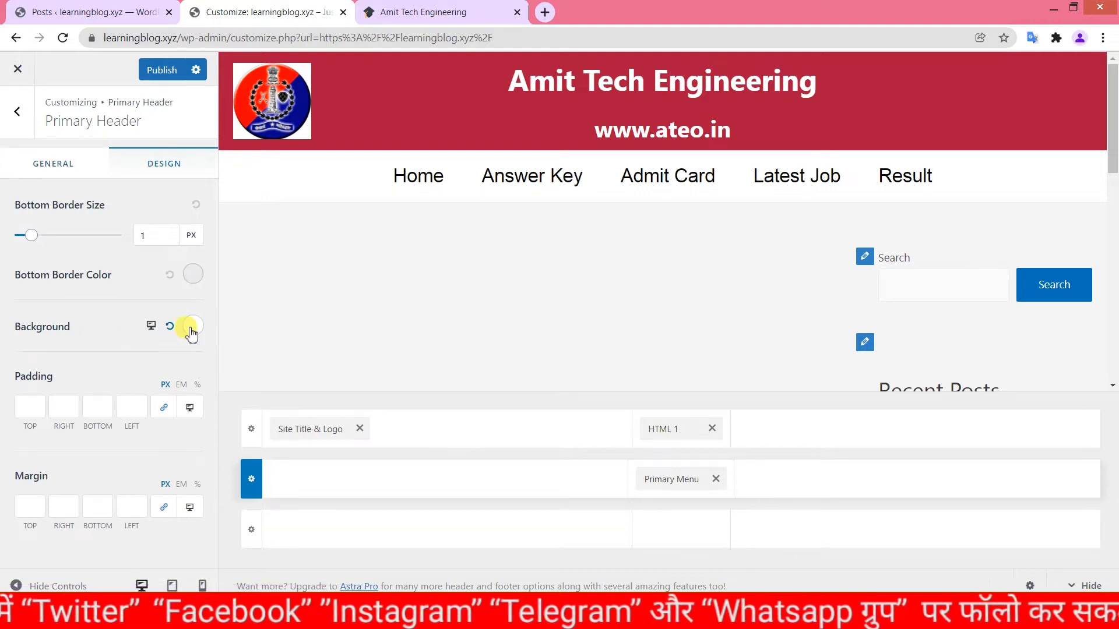
left_click(420, 11)
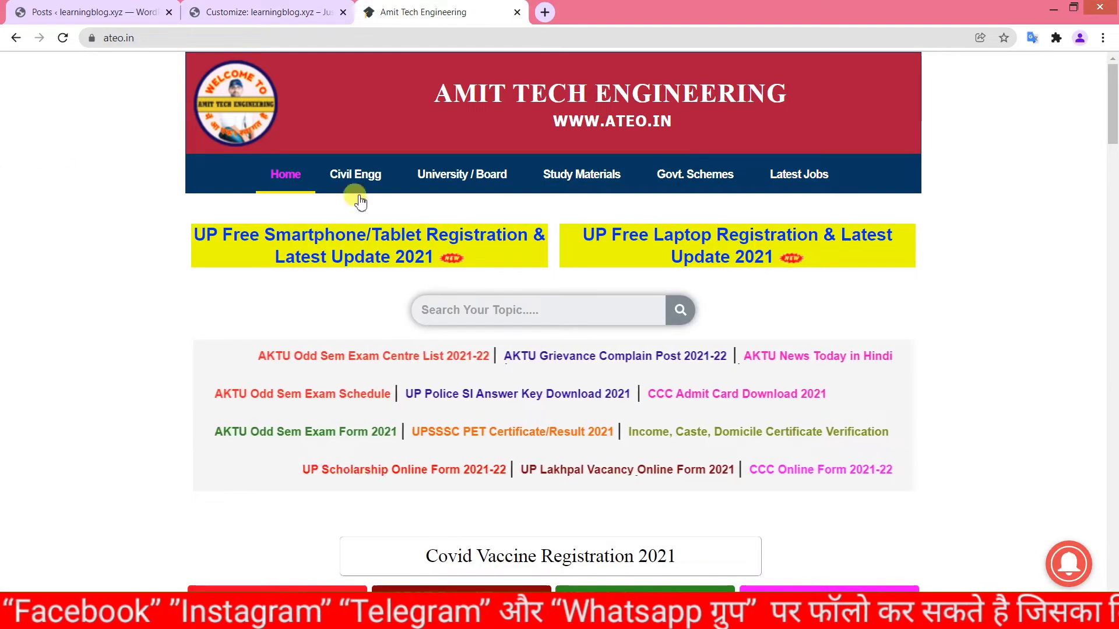
left_click(252, 8)
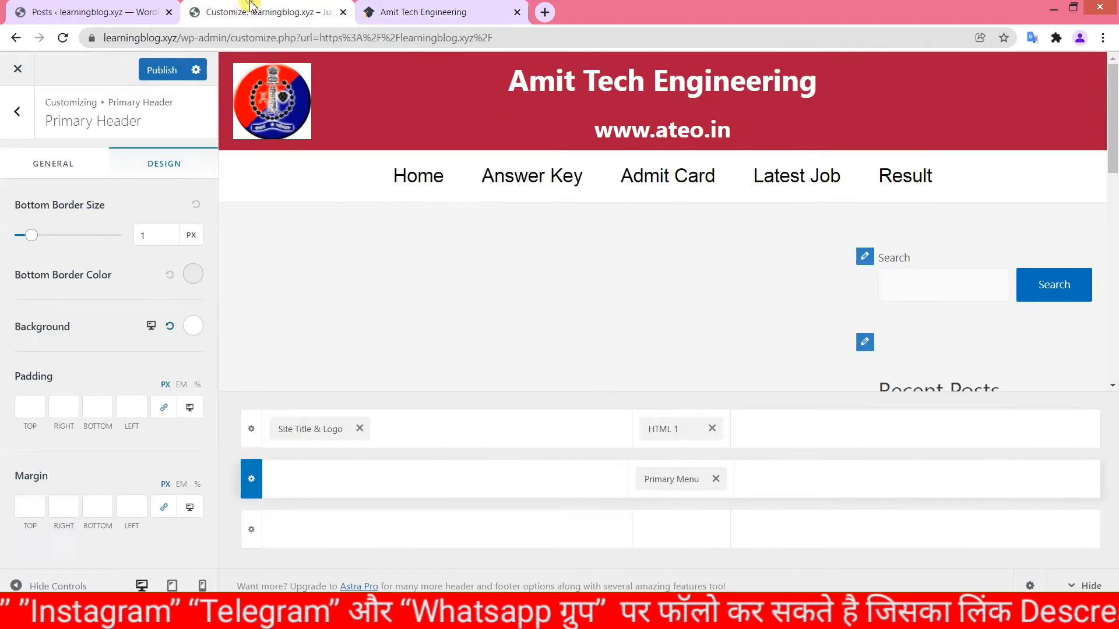
left_click(197, 327)
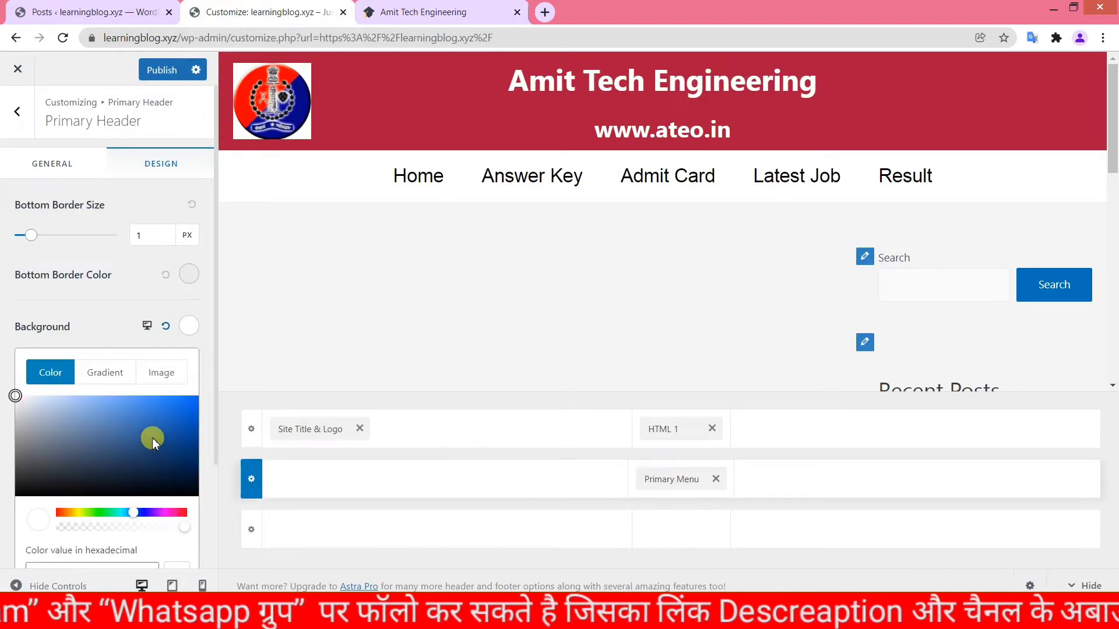
left_click_drag(152, 438, 176, 444)
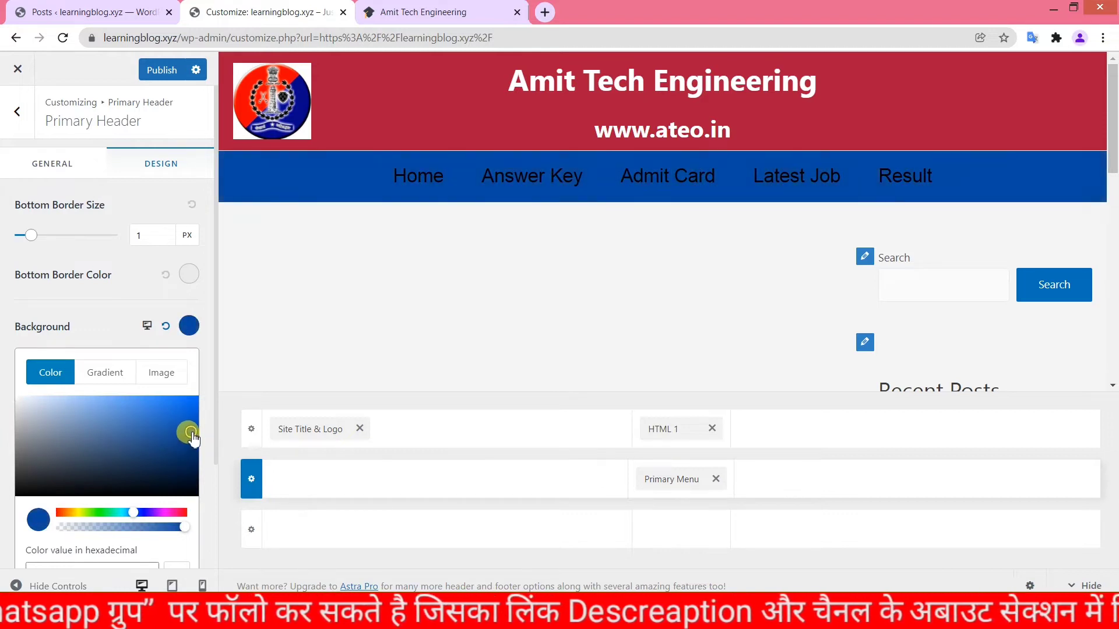
left_click(140, 295)
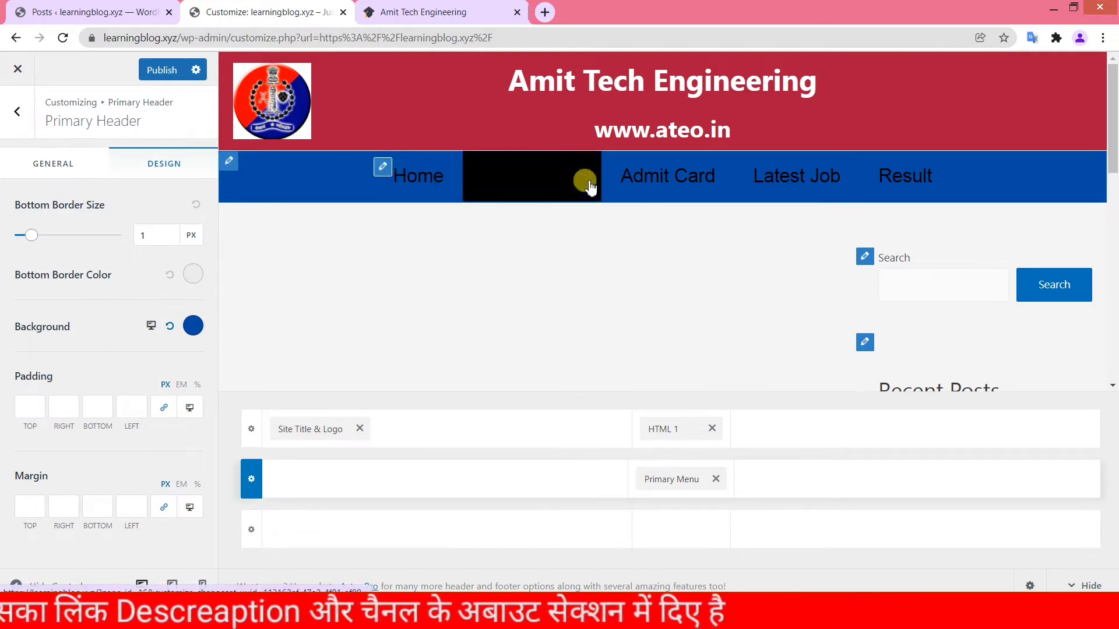
Step: Set the Primary Menu's normal text/link color to white in its design settings
left_click(382, 170)
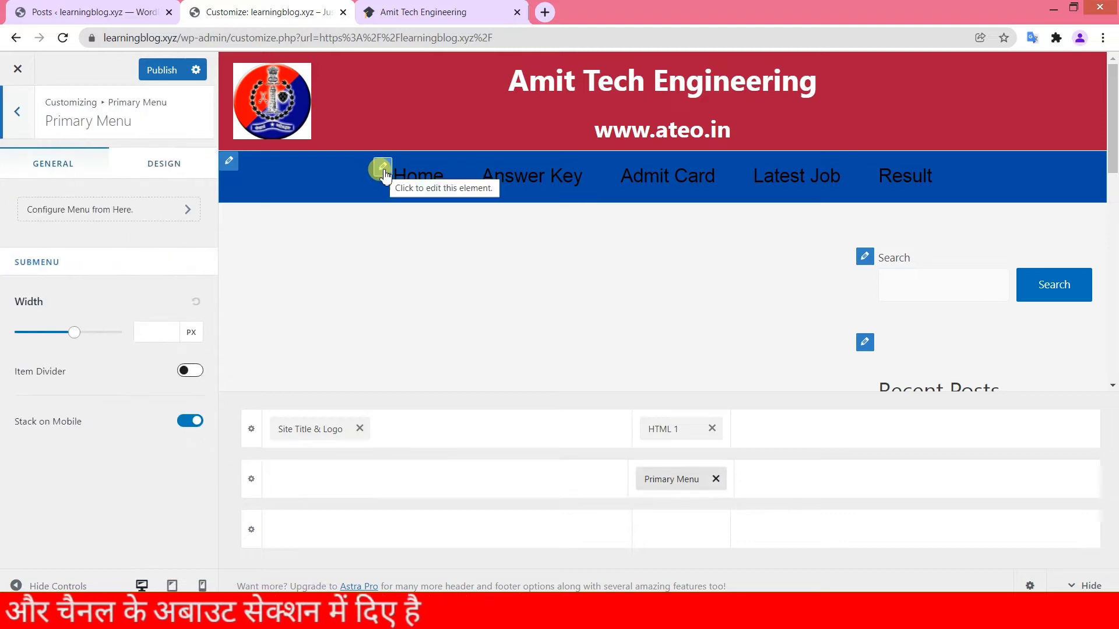
left_click(191, 178)
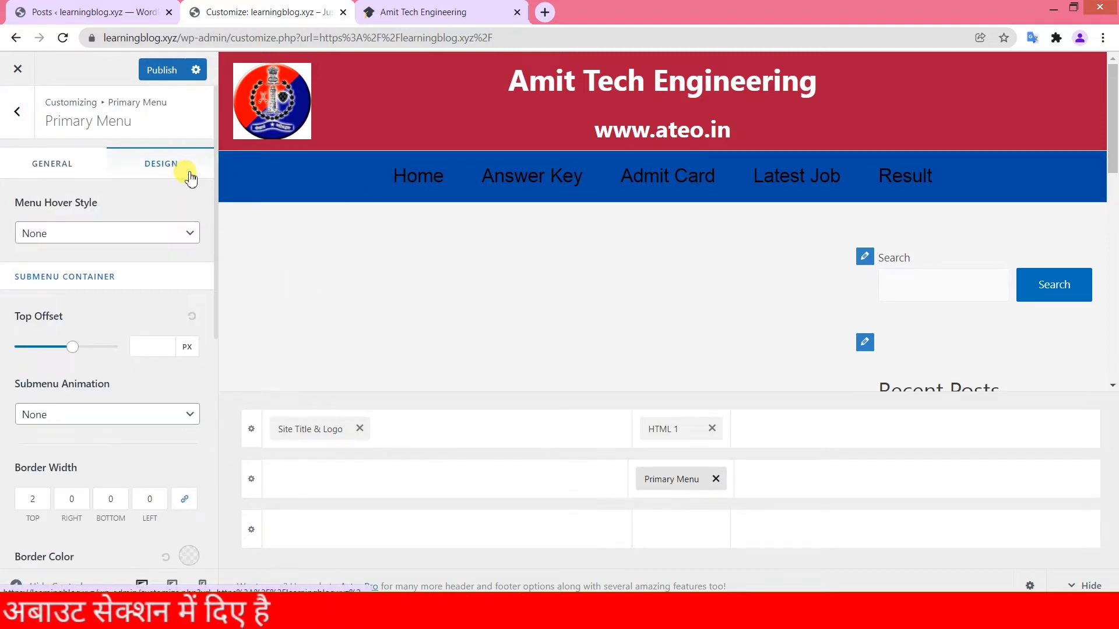
scroll(102, 437, "down", 4)
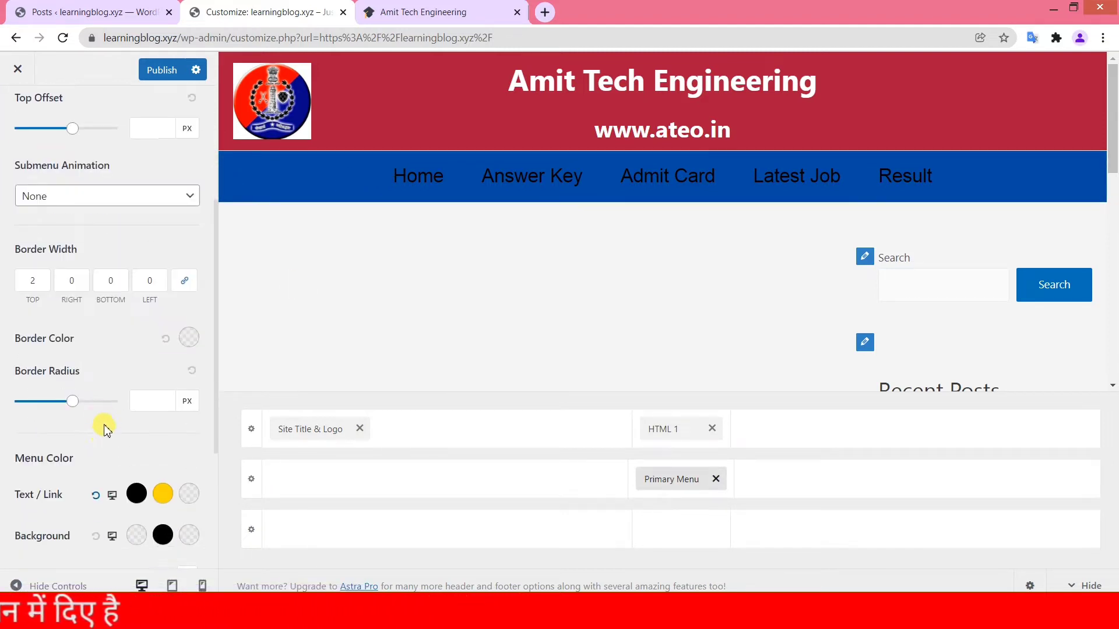
scroll(87, 414, "down", 1)
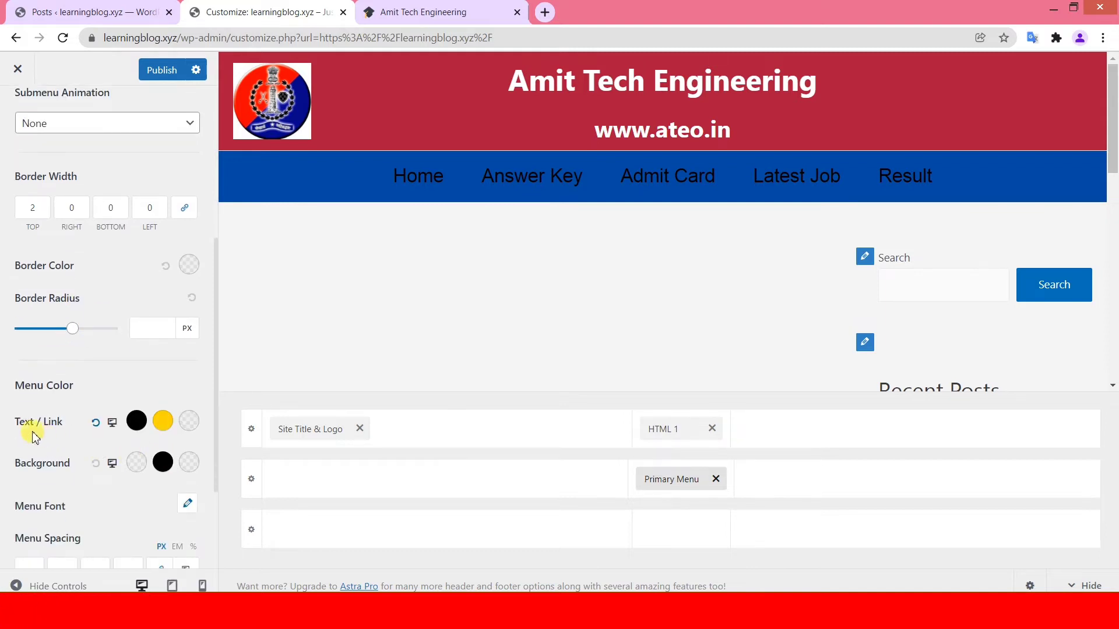
left_click(136, 421)
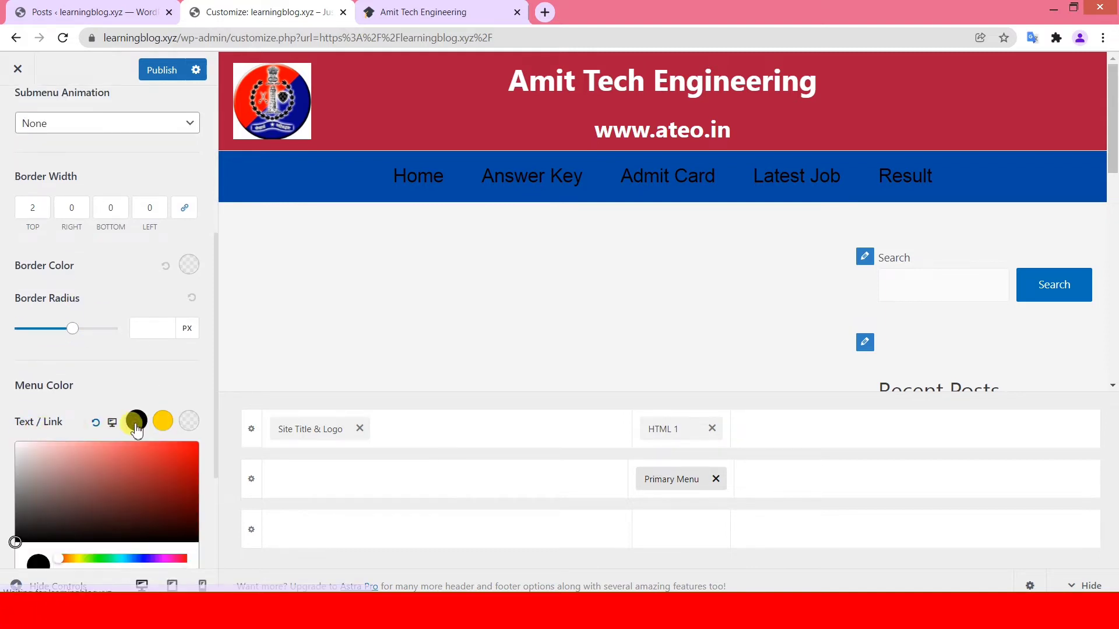
left_click_drag(87, 475, 10, 437)
left_click(250, 395)
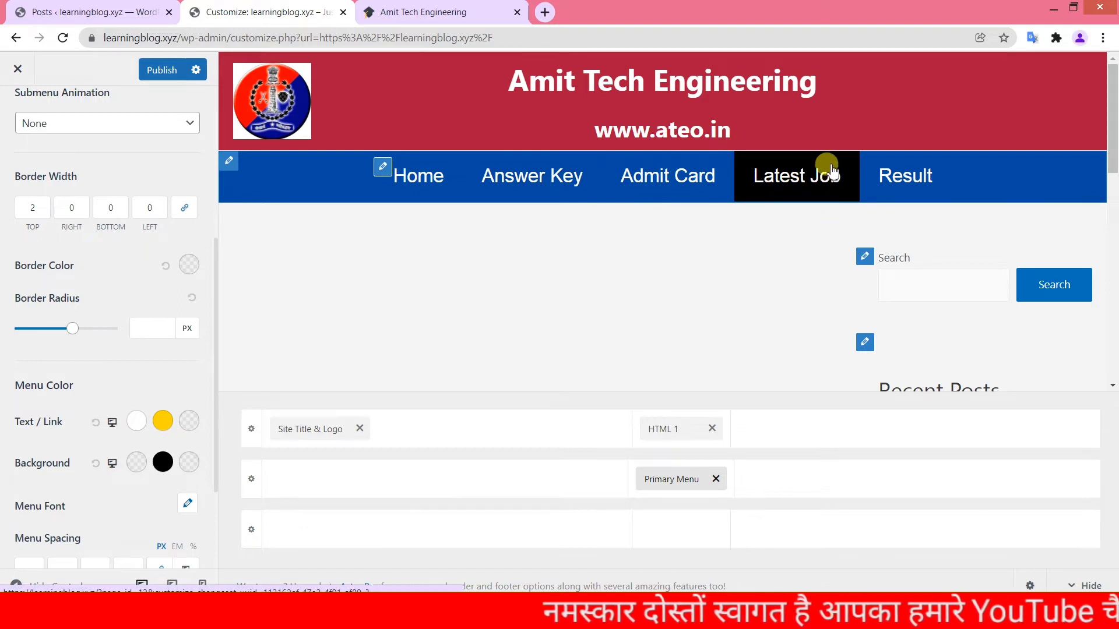
Step: Set the Primary Menu's hover background color to magenta #e200d6
left_click(164, 464)
left_click(187, 499)
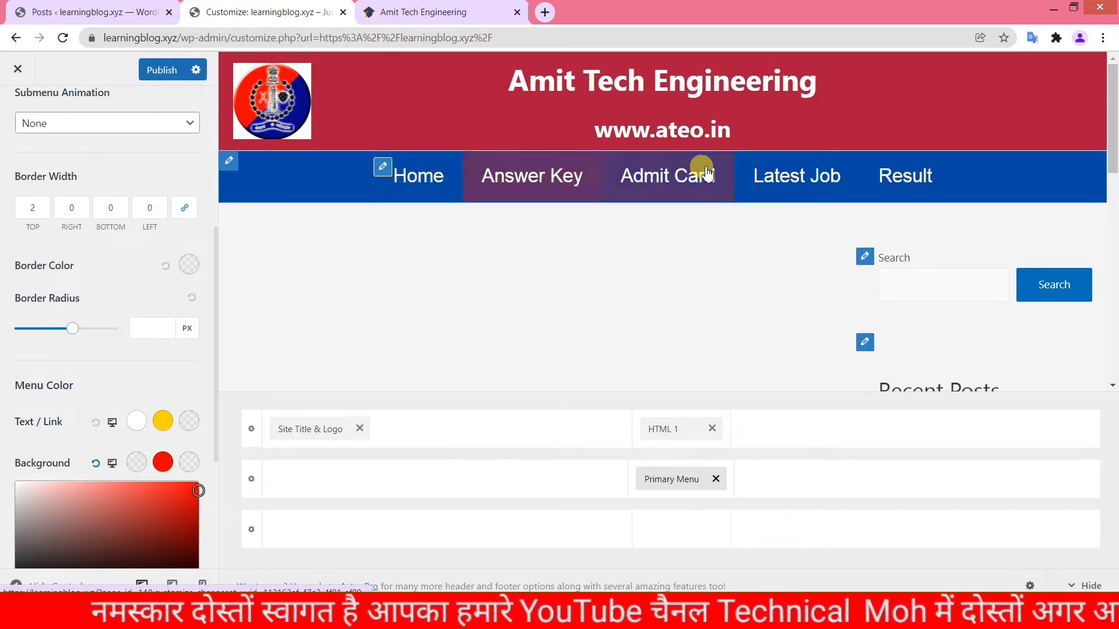
scroll(139, 455, "down", 3)
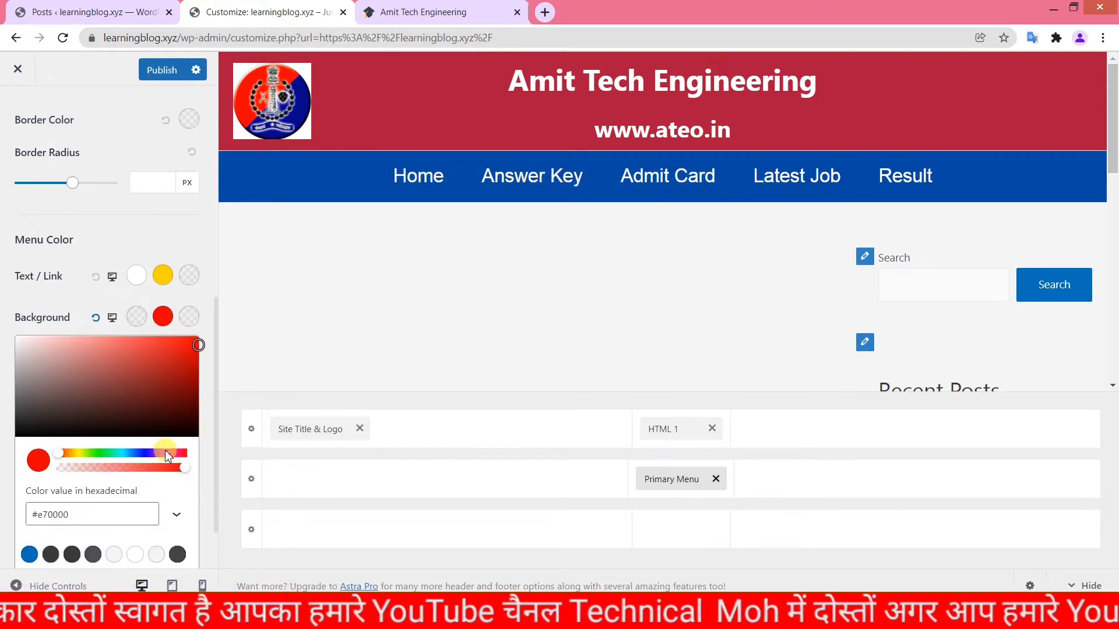
left_click(166, 454)
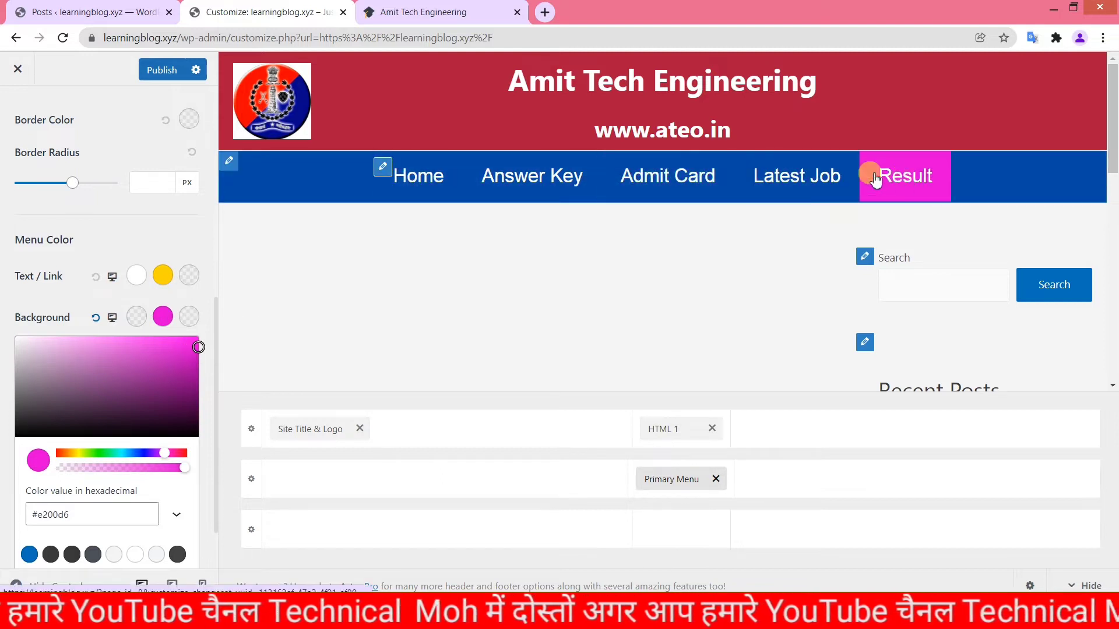
left_click(130, 239)
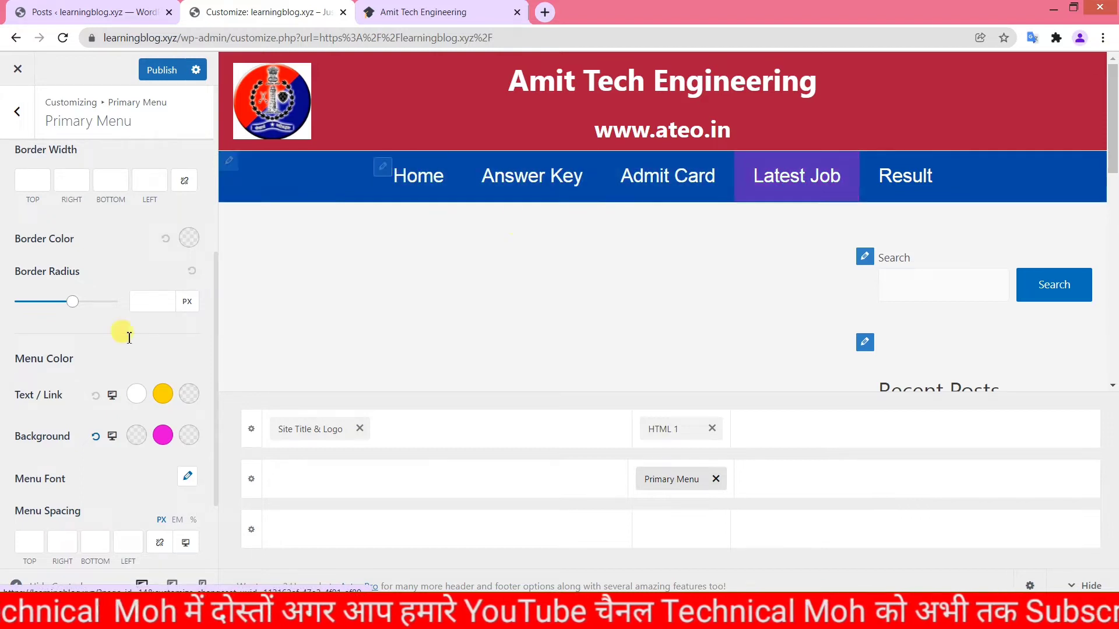
Step: Set the Primary Menu's font size to 22 px
scroll(116, 349, "down", 2)
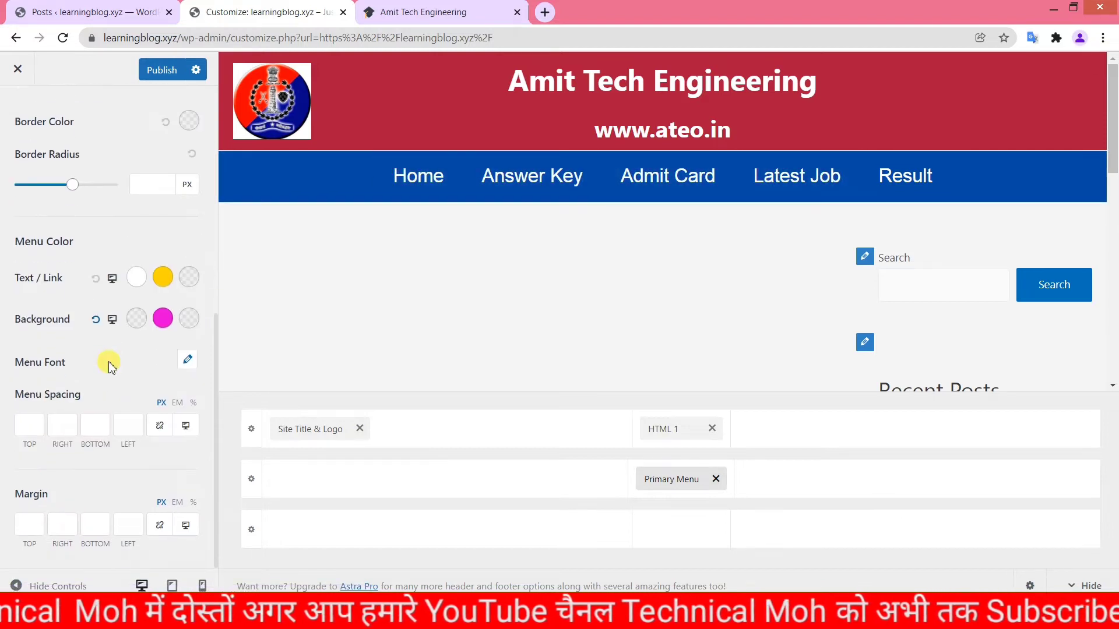
left_click(185, 362)
scroll(145, 468, "down", 2)
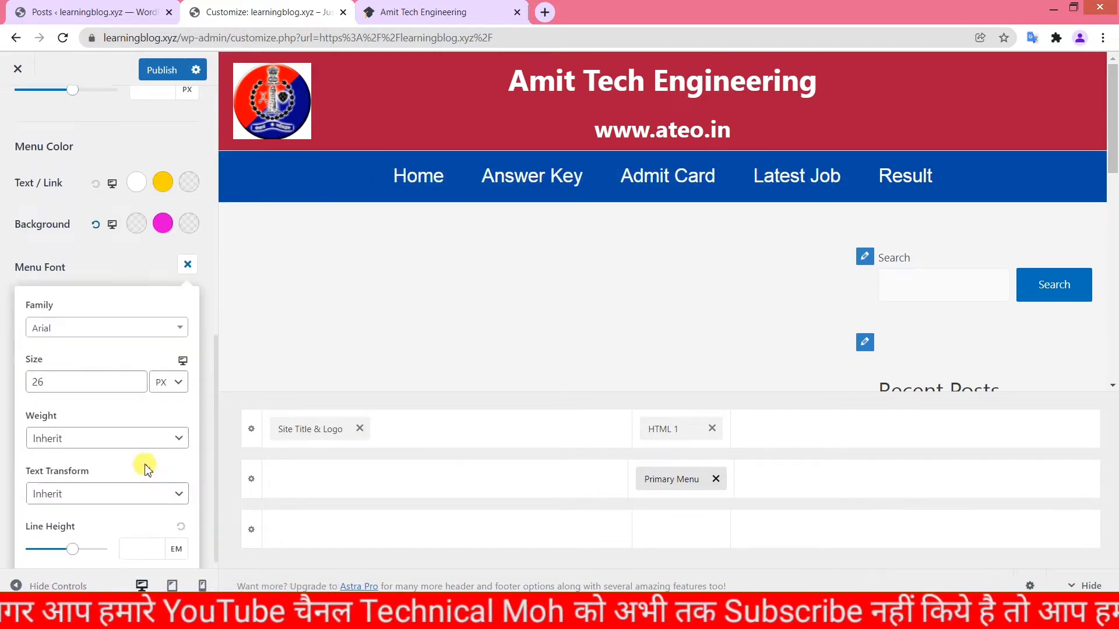
left_click(138, 375)
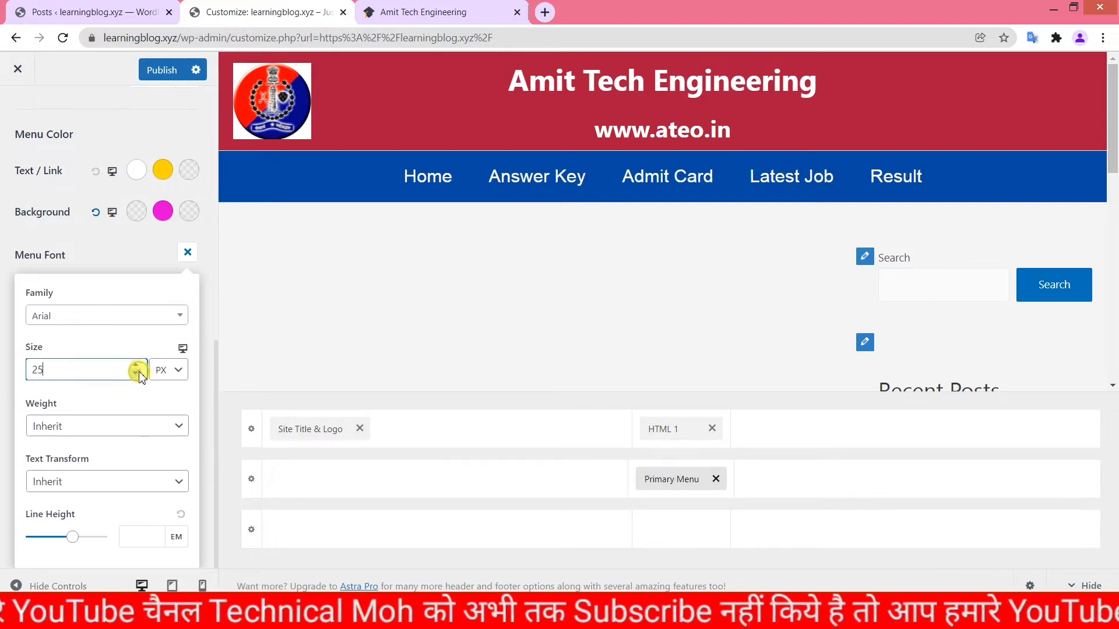
left_click(138, 374)
left_click(138, 374)
left_click(138, 374)
left_click(138, 374)
left_click(139, 366)
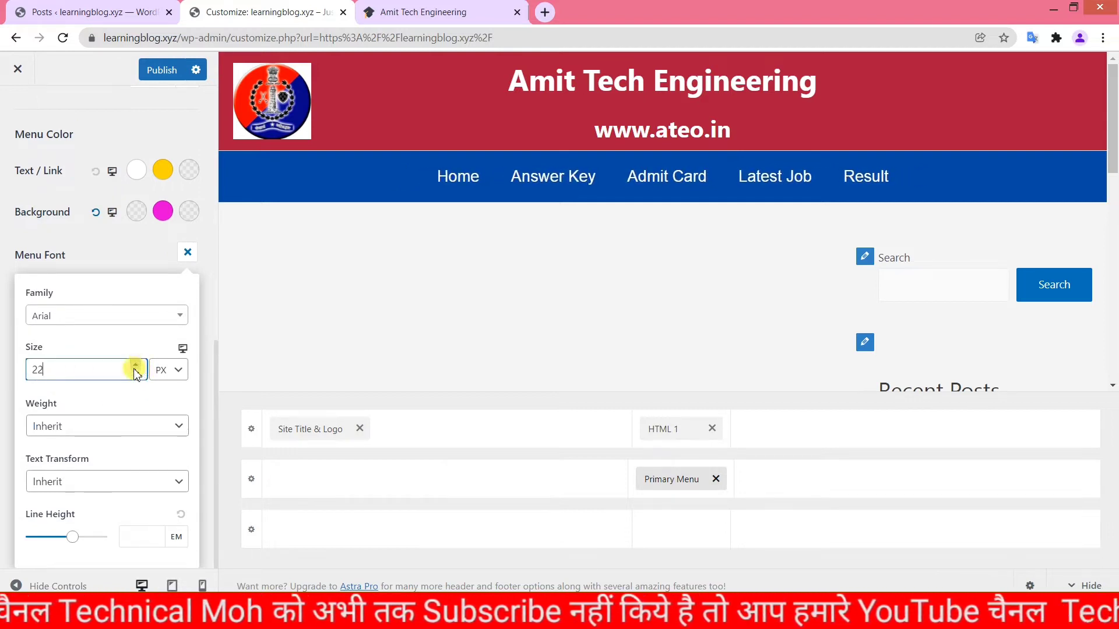
Step: Increase the Primary Menu's font size to 31 px
left_click(138, 367)
left_click(138, 367)
left_click(138, 366)
left_click(137, 368)
left_click(137, 367)
left_click(136, 368)
left_click(135, 369)
left_click(135, 366)
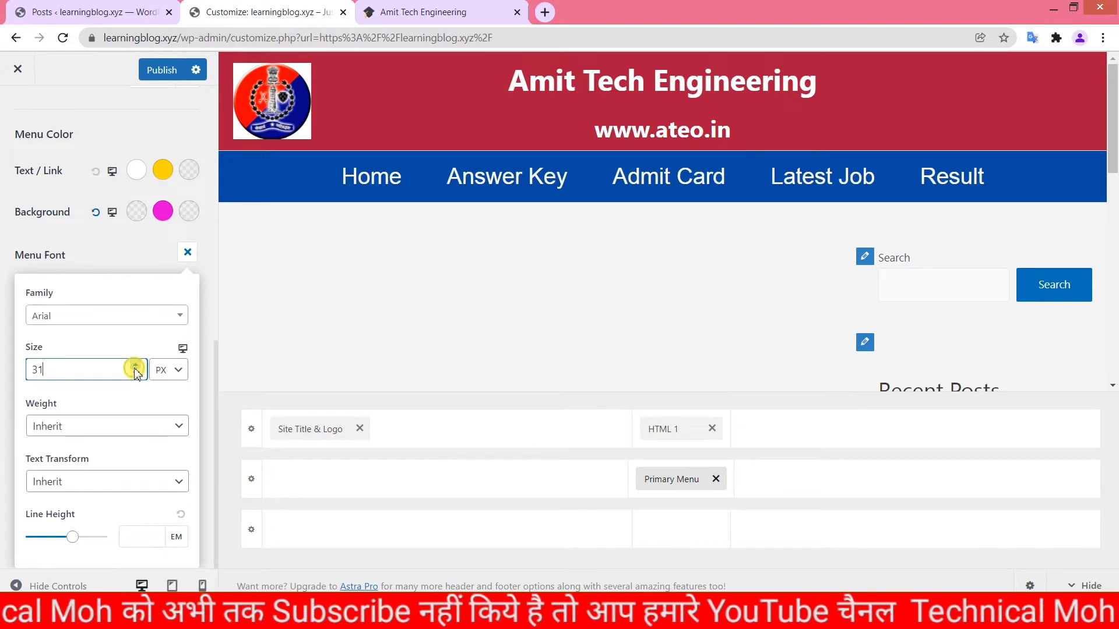
Step: Try Times and Verdana as the Primary Menu's font family and return it to Arial
left_click(75, 321)
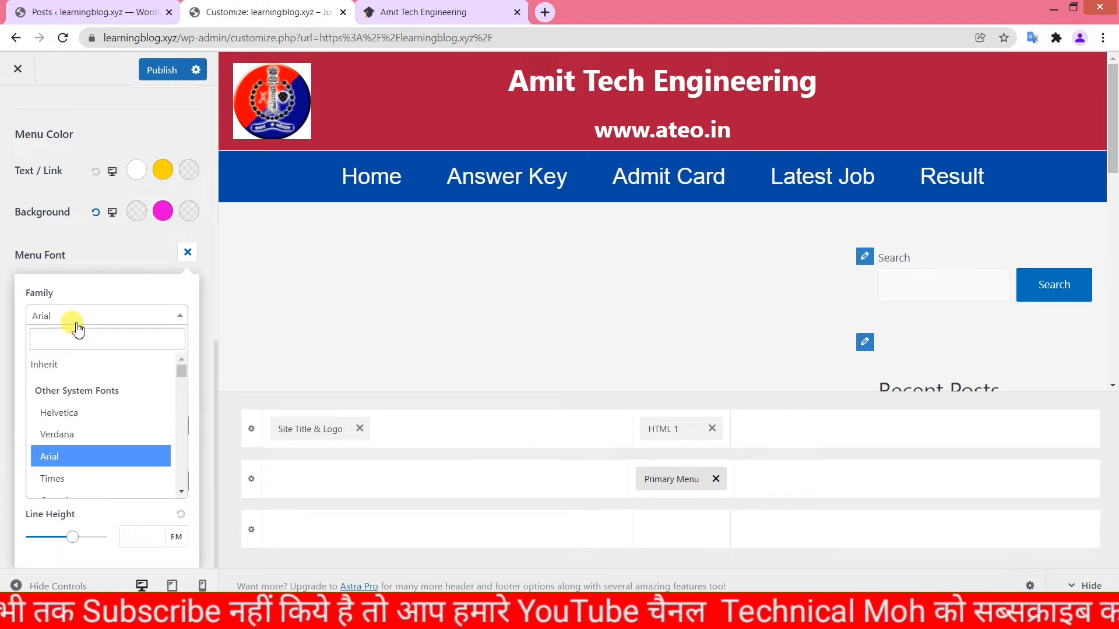
left_click(70, 477)
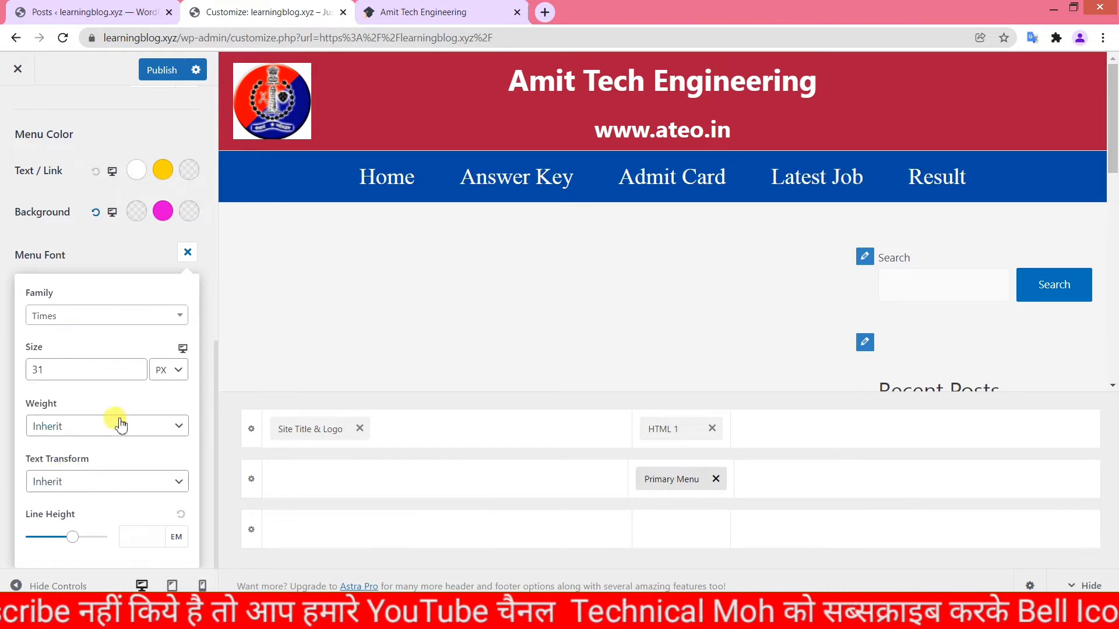
left_click(88, 318)
left_click(69, 436)
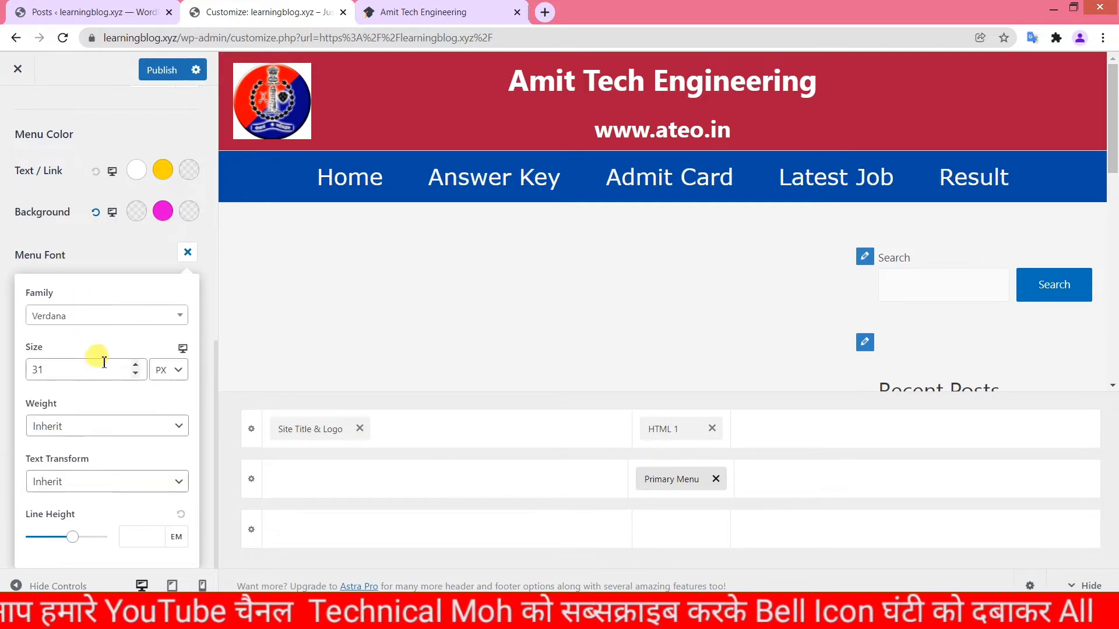
left_click(97, 318)
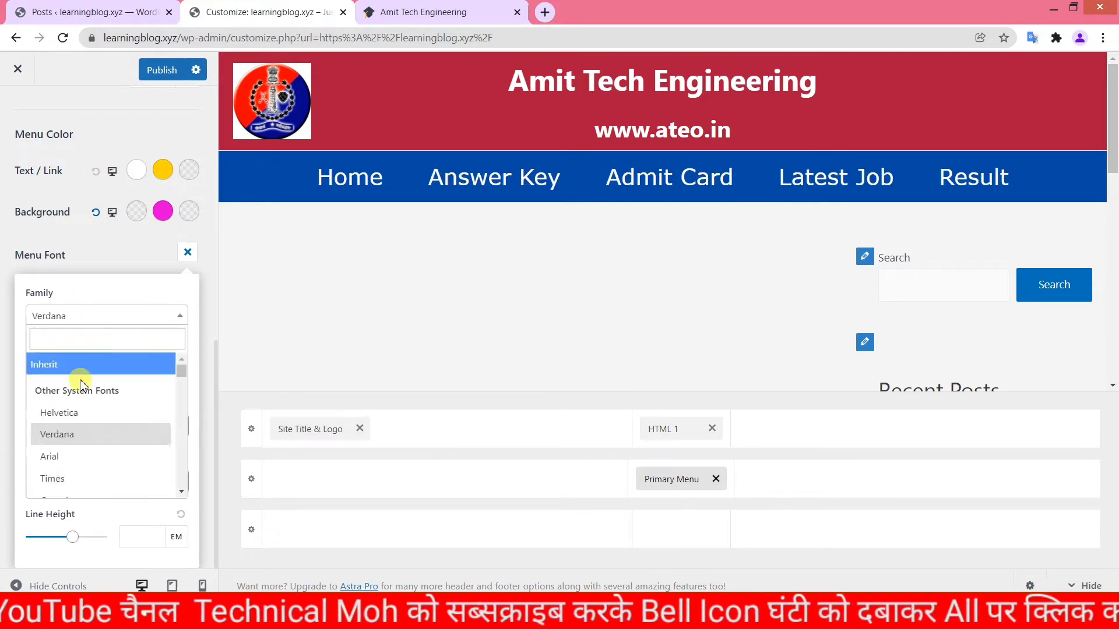
left_click(72, 458)
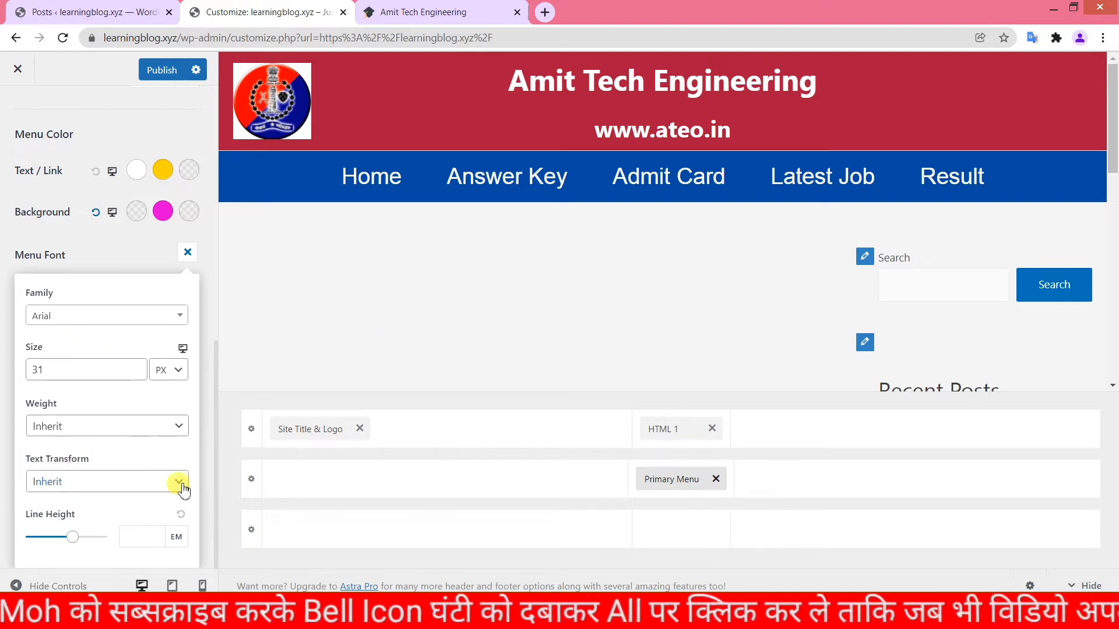
Step: Set the Primary Menu's font weight to Bold 700 and close the font settings
left_click(61, 427)
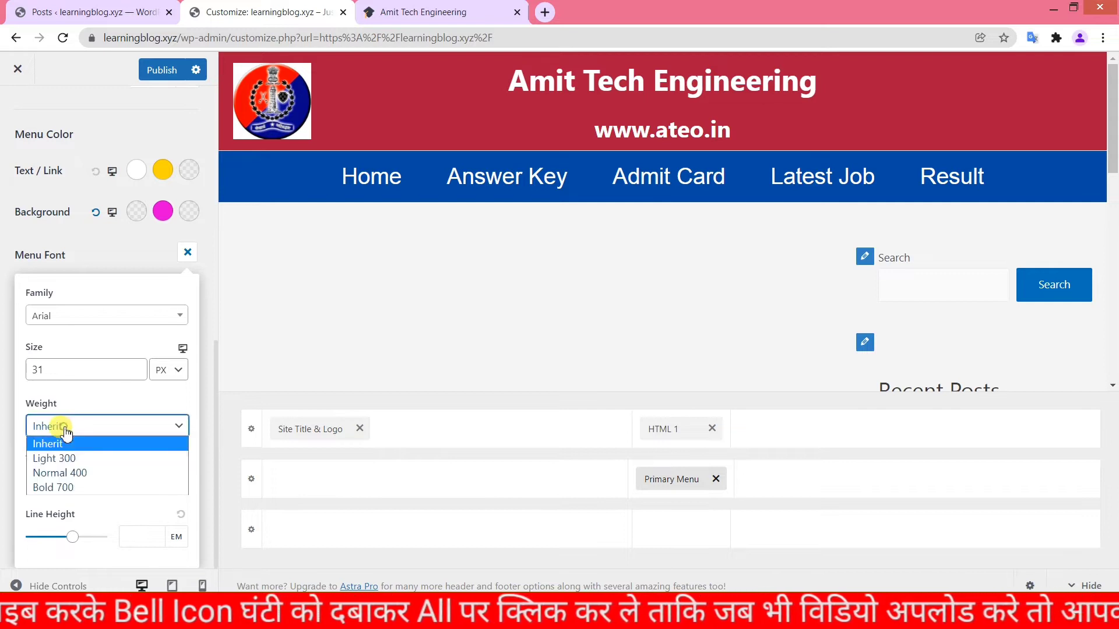
left_click(64, 487)
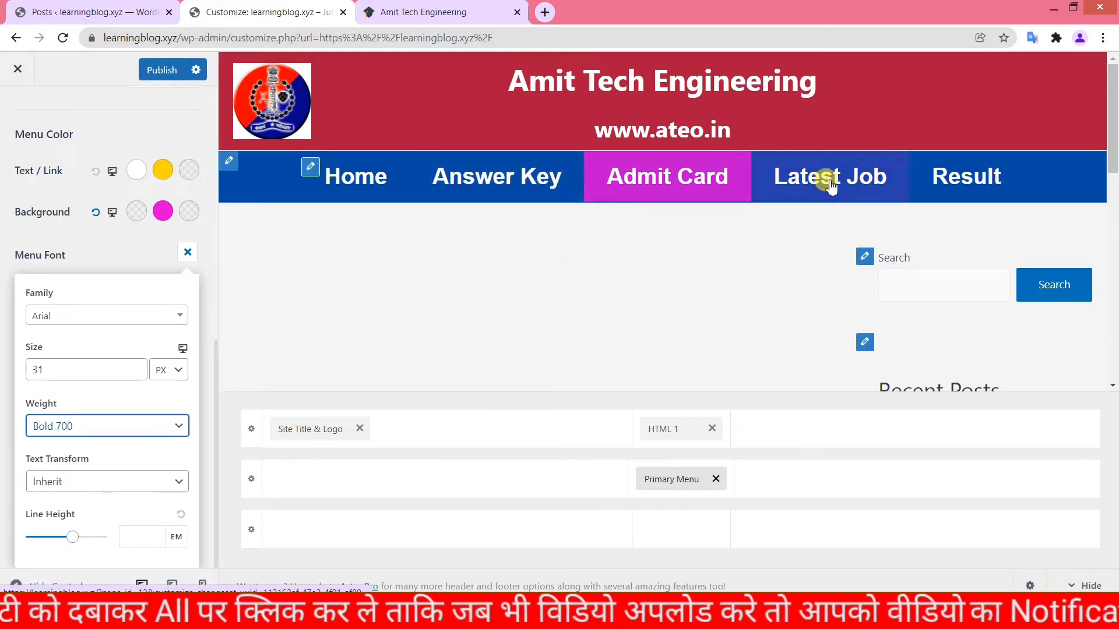
left_click(120, 261)
scroll(115, 435, "down", 1)
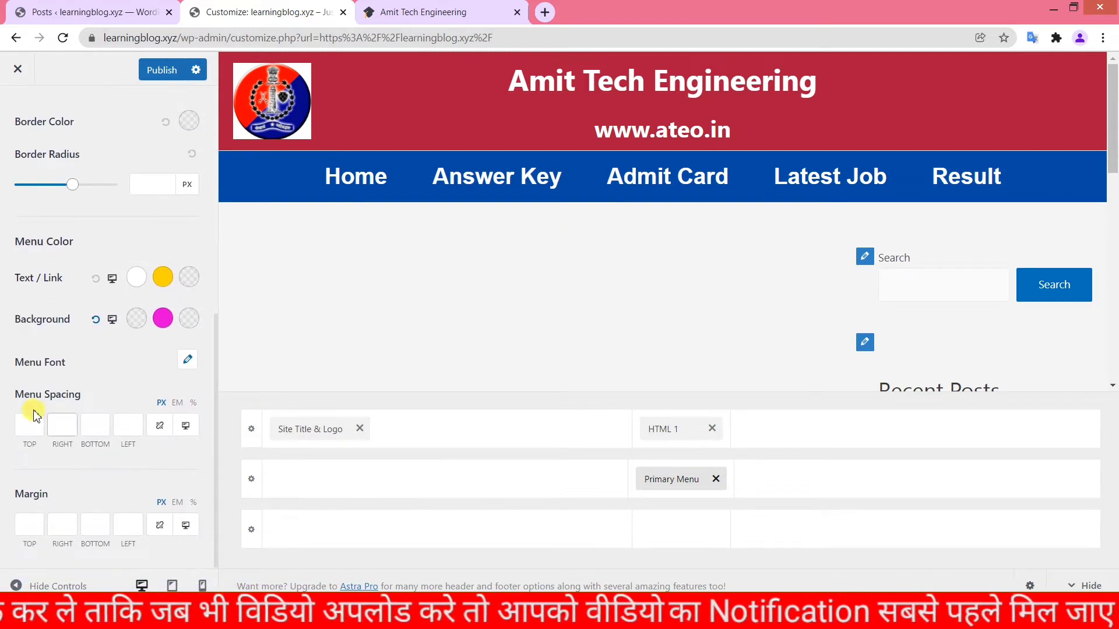
left_click(29, 425)
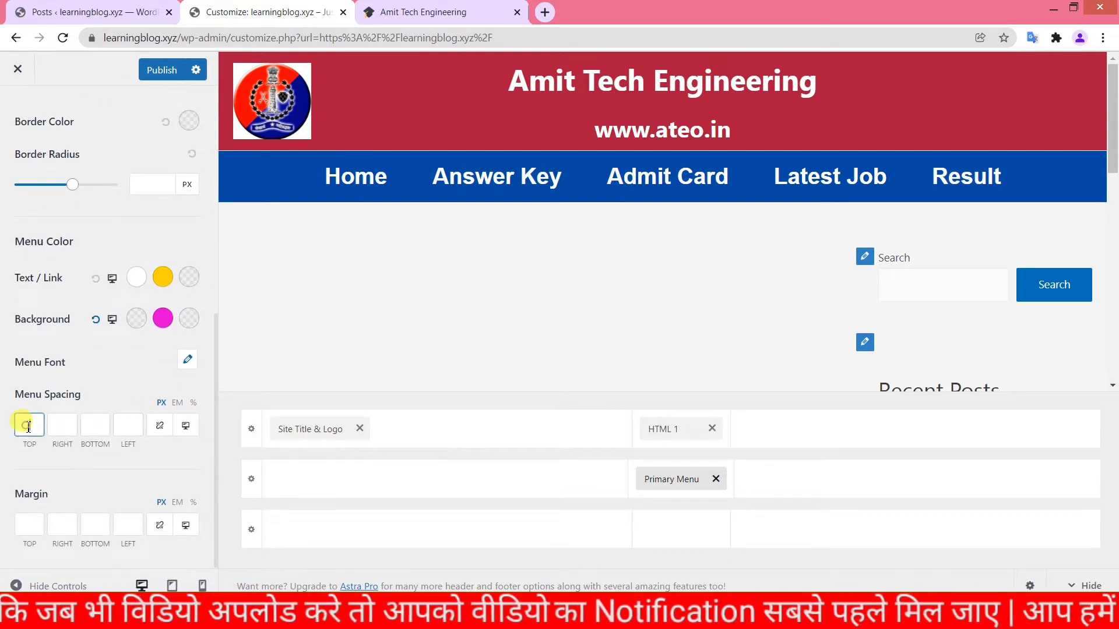
left_click(161, 427)
left_click(30, 424)
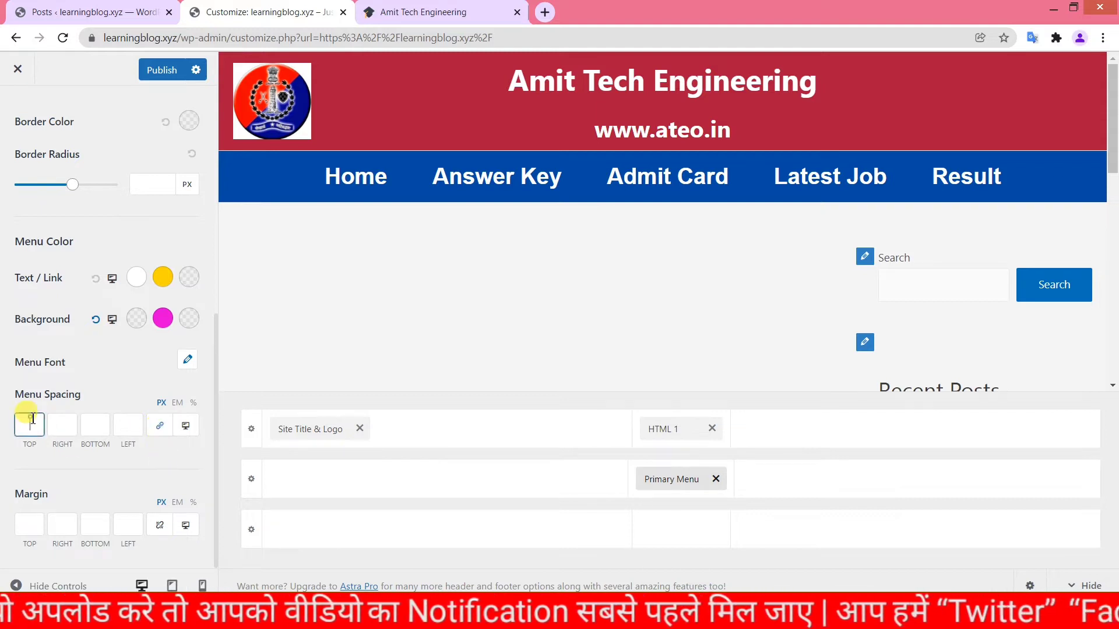
type("4")
key("BackSpace")
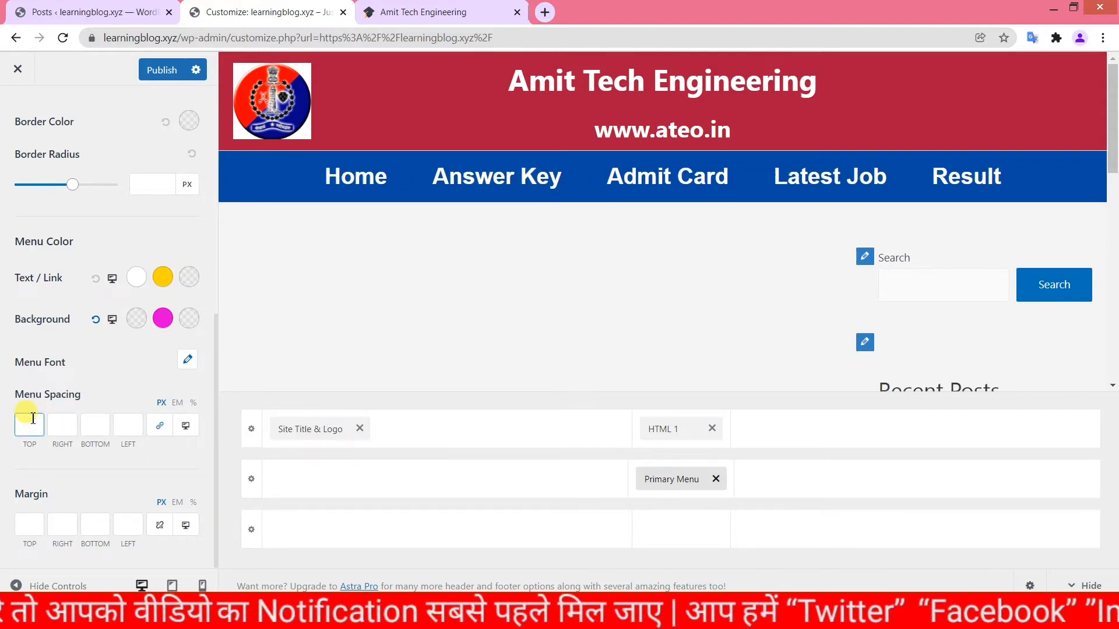
left_click(160, 427)
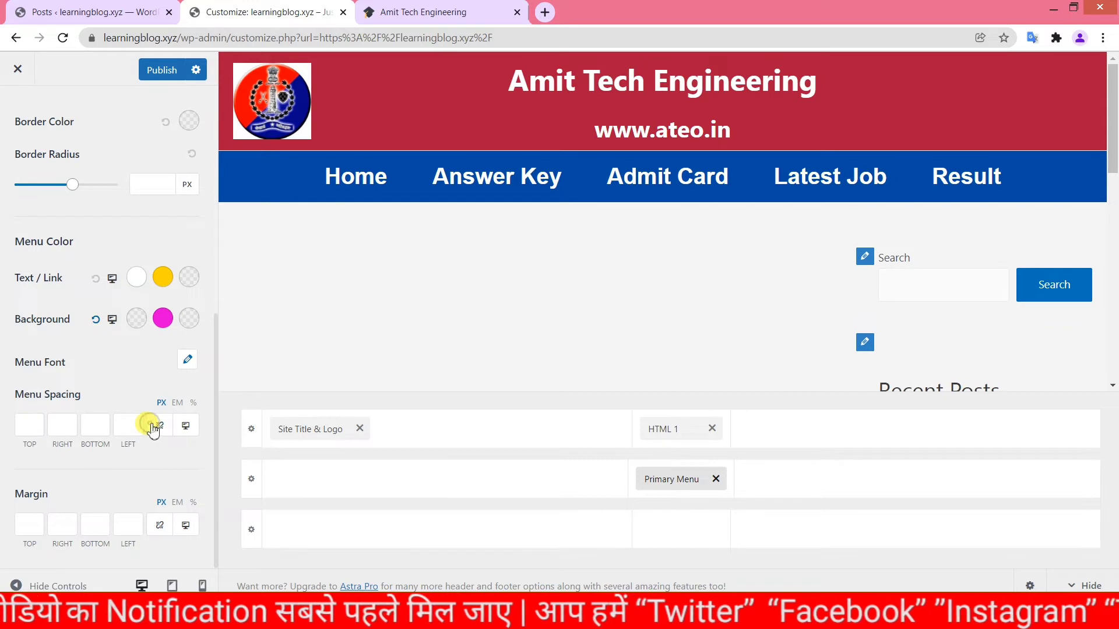
Step: Try 5 px and 1 px as the Primary Menu's right and left menu spacing
left_click(58, 427)
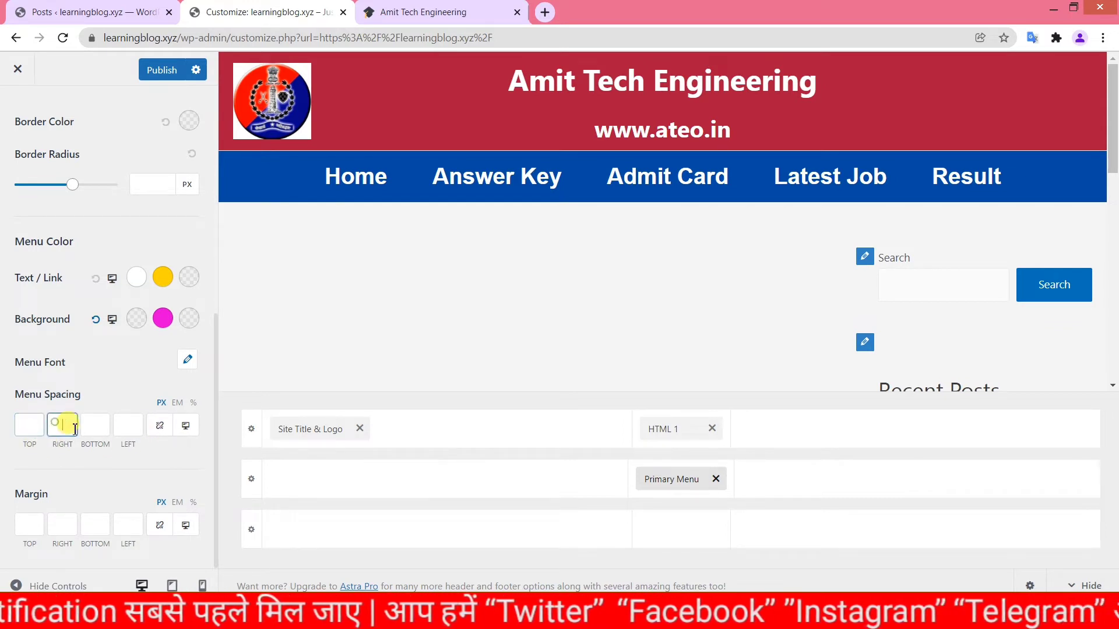
type("5")
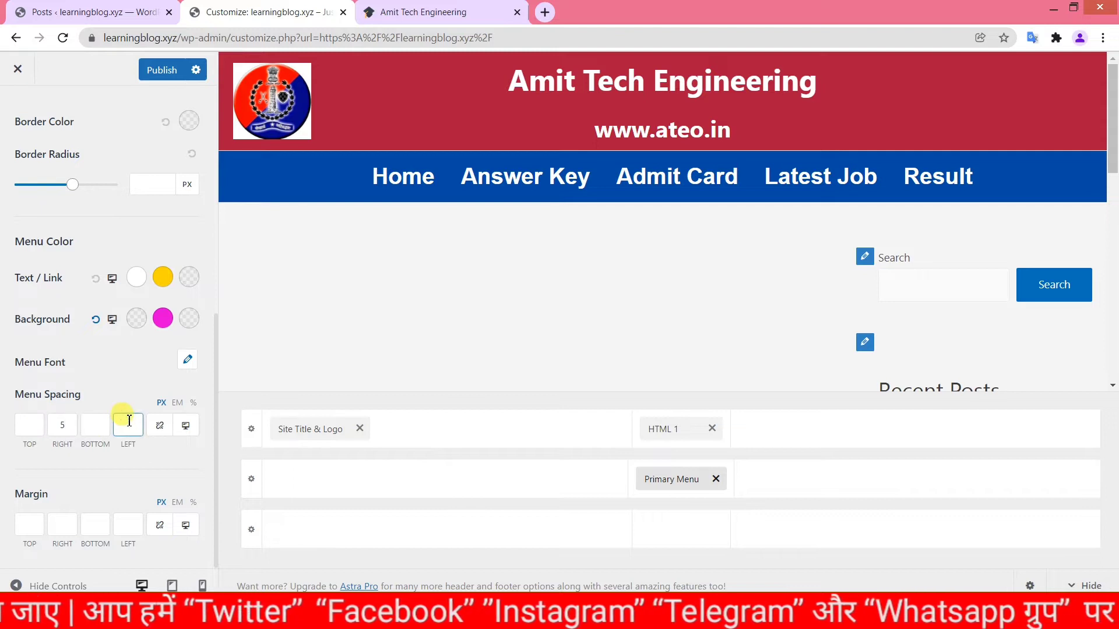
type("5")
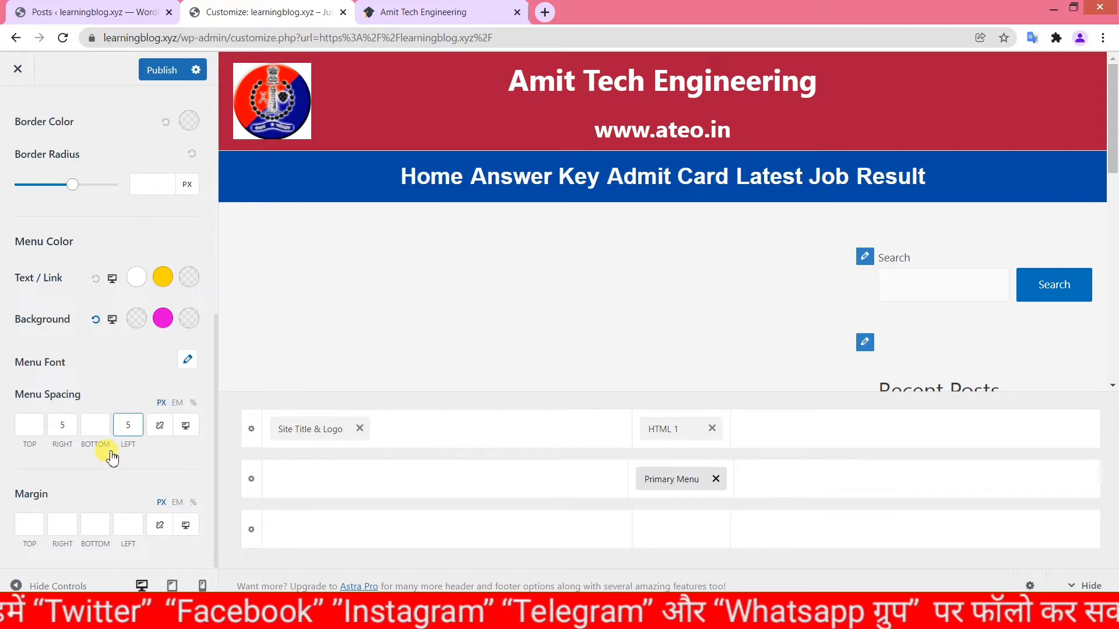
key("BackSpace")
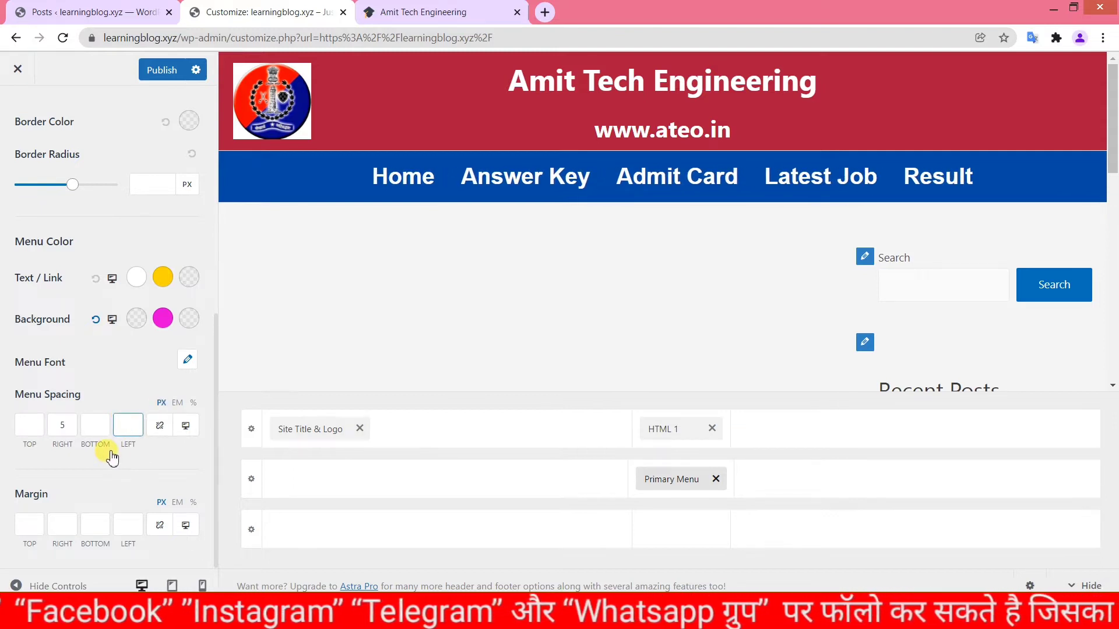
type("1")
double_click(69, 425)
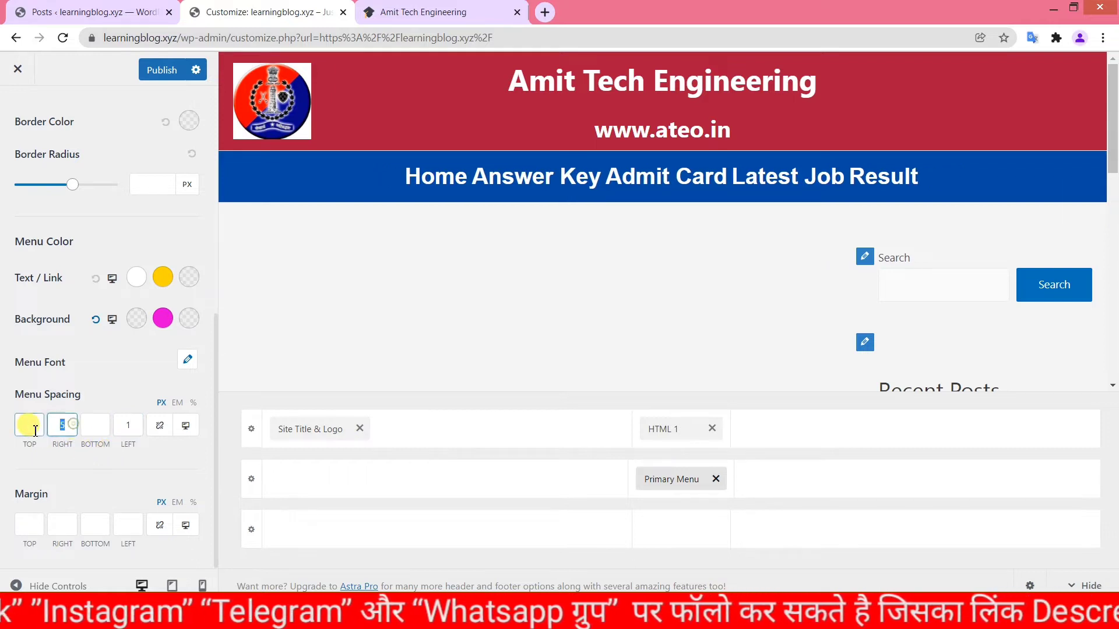
type("1")
Step: Set the Primary Menu's right and left menu spacing to 10 px
left_click(64, 431)
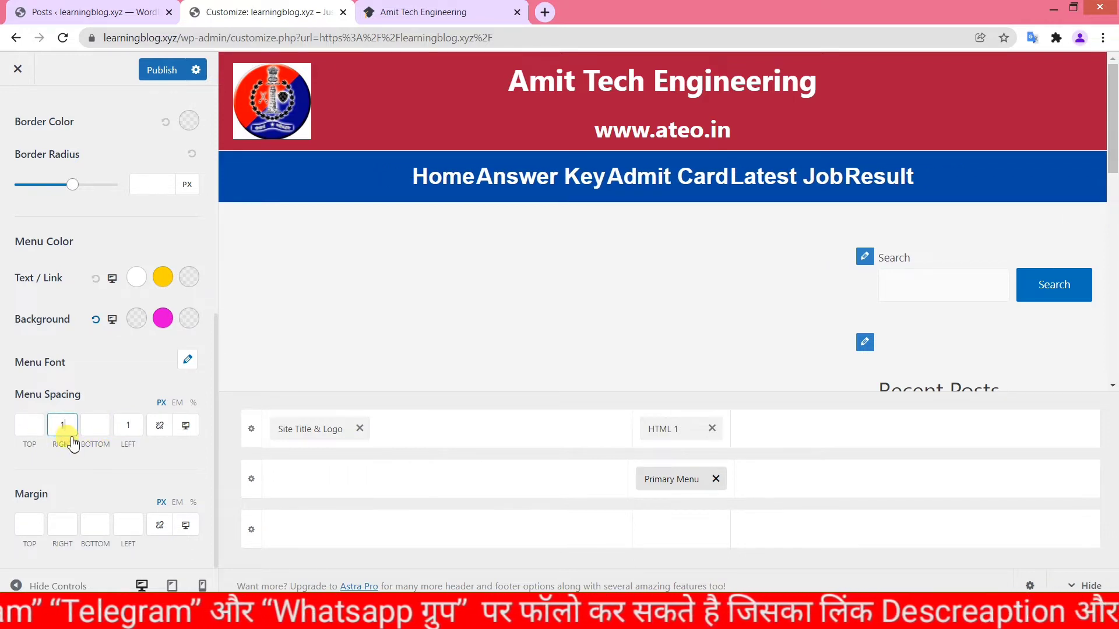
type("0")
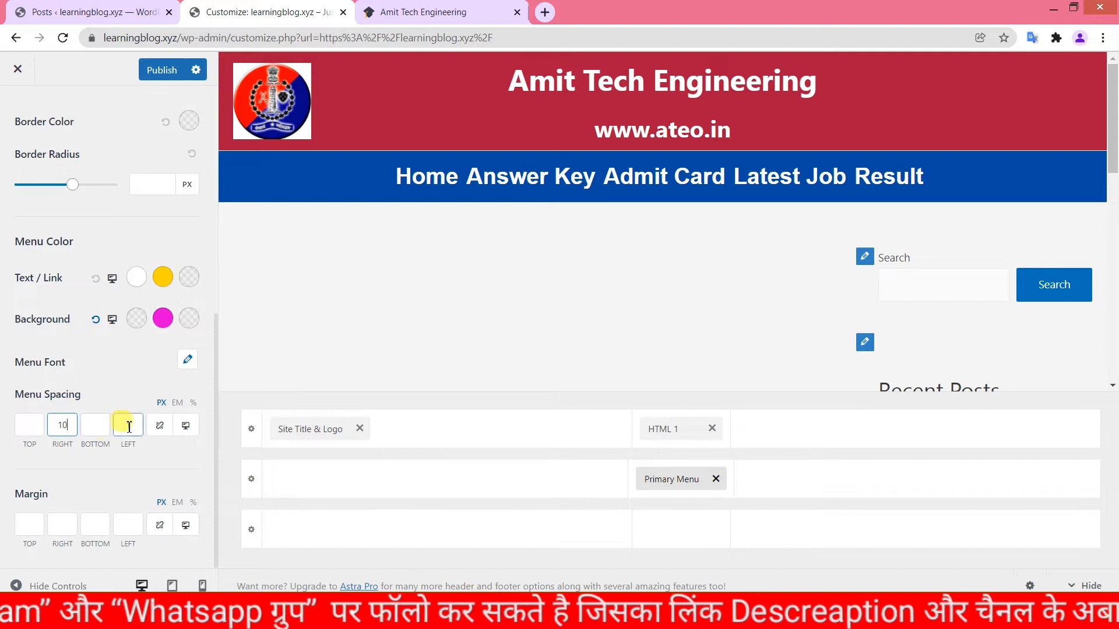
left_click(136, 425)
type("10")
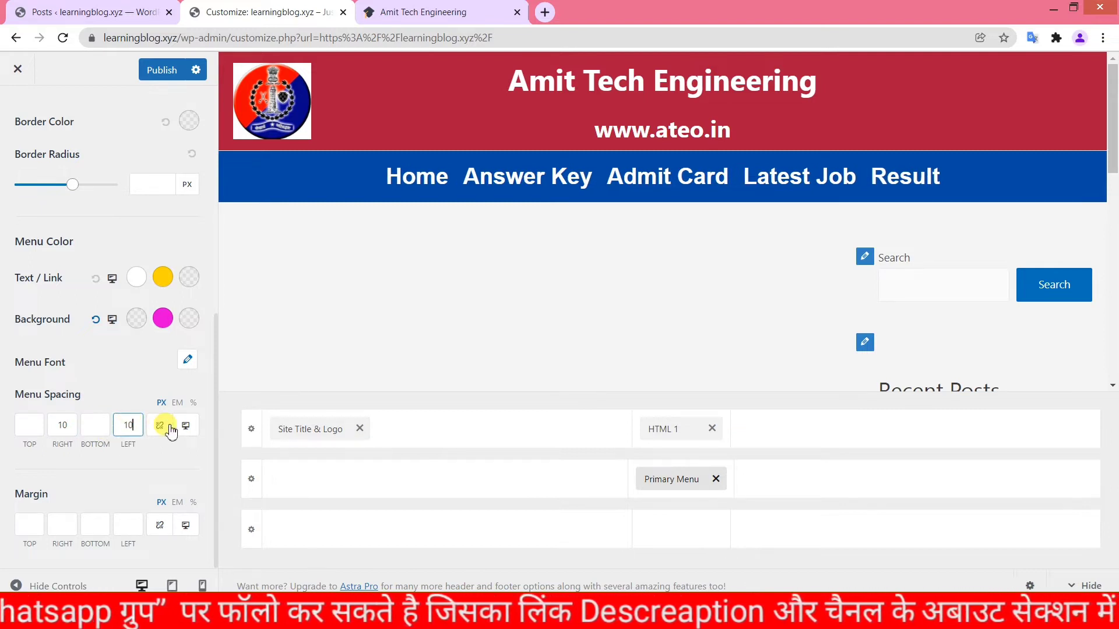
Step: Set the Primary Menu's left and right menu spacing to 20 px
key("BackSpace")
key("BackSpace")
type("20")
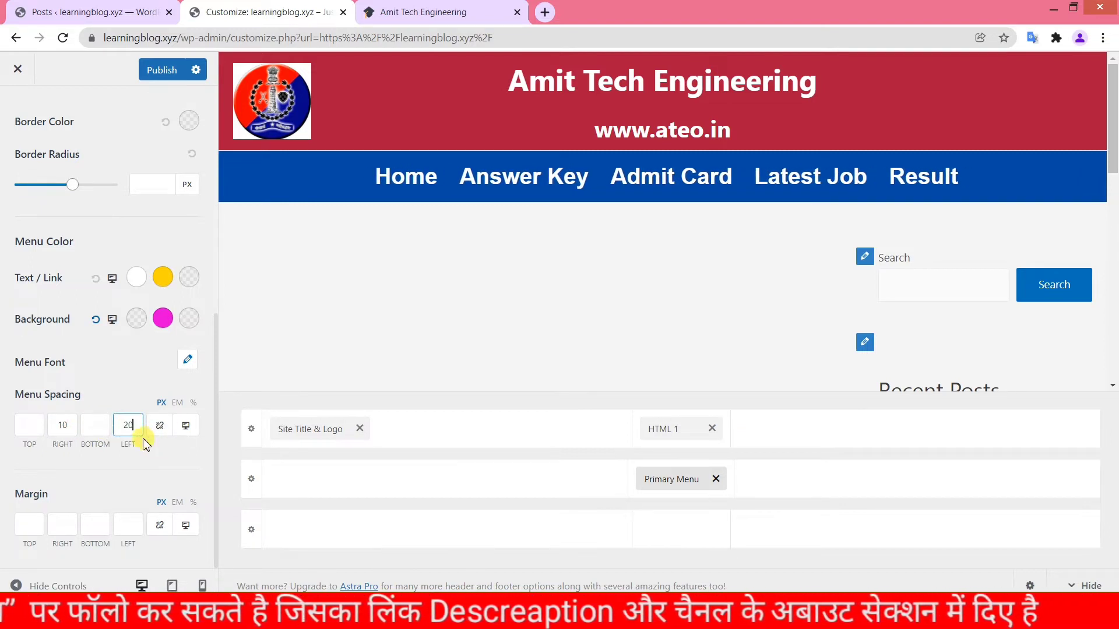
left_click(64, 424)
type("10")
key("BackSpace")
key("BackSpace")
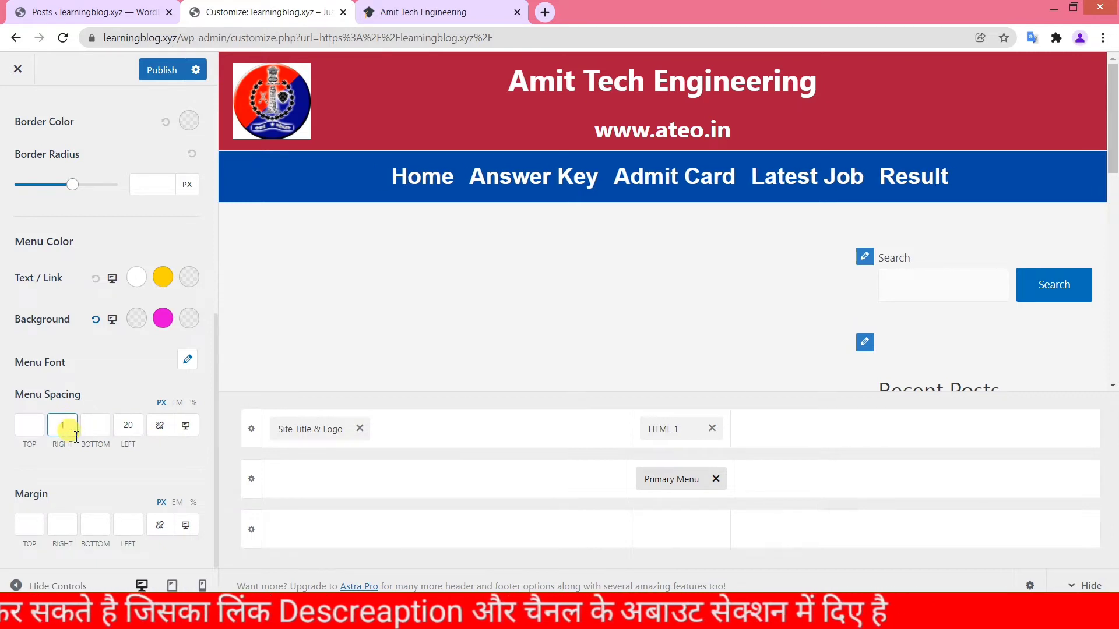
type("20")
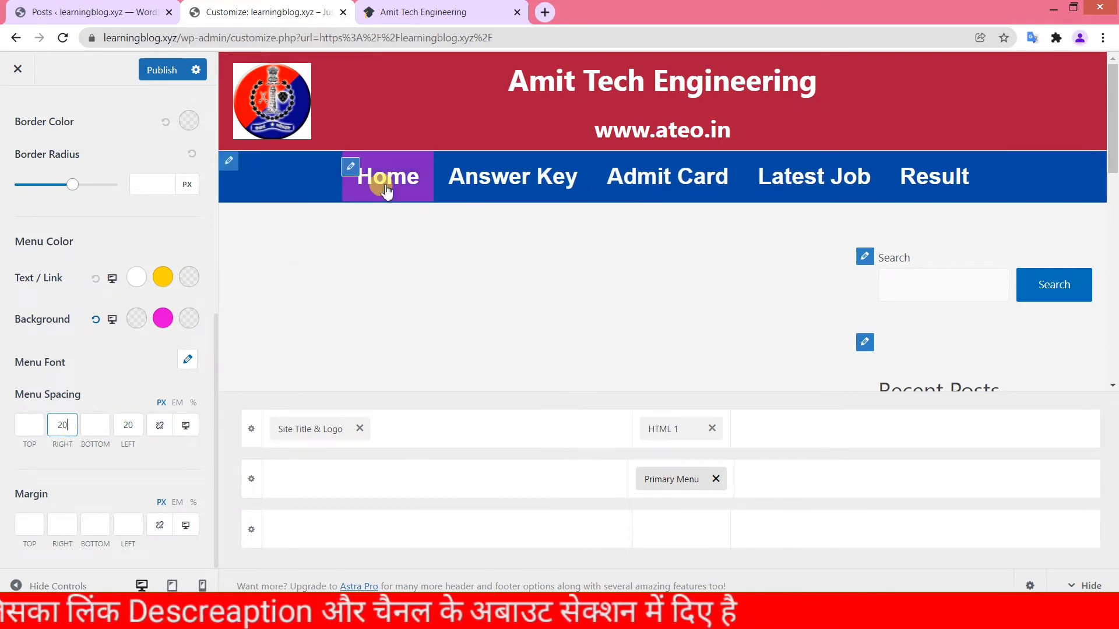
Step: Reduce the Primary Menu's font size slightly and close the font settings
left_click(187, 359)
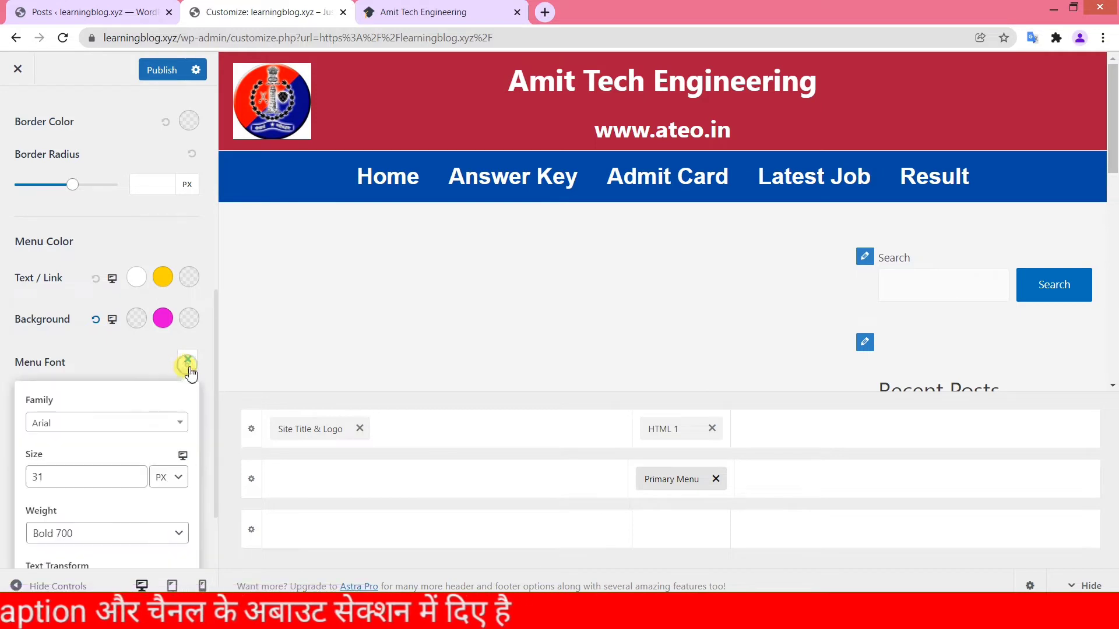
left_click(135, 481)
left_click(122, 362)
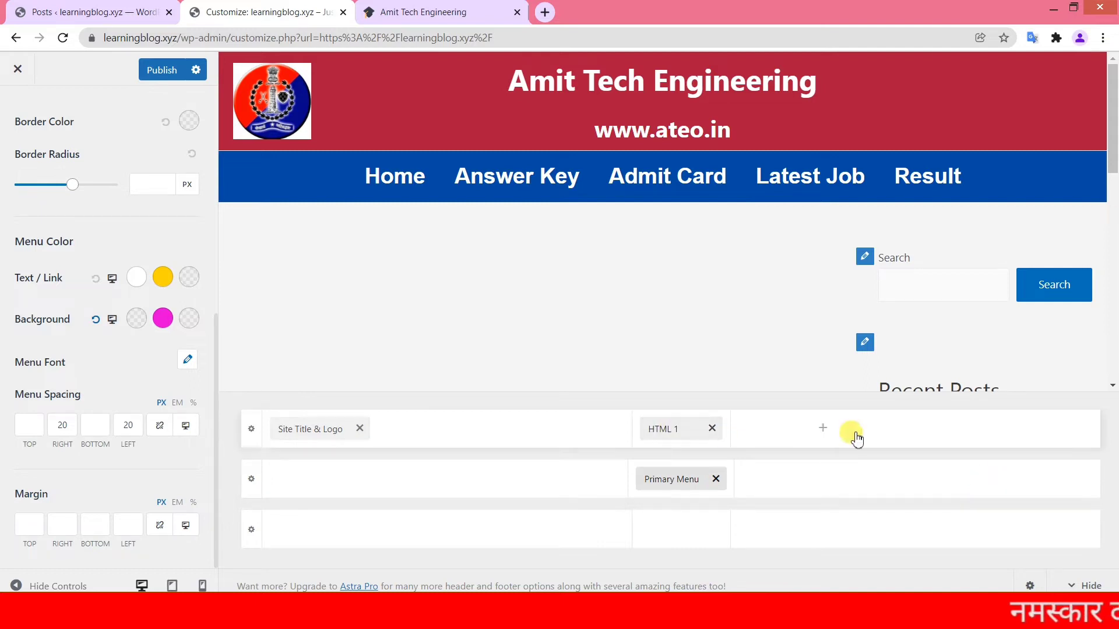
Step: Add a Search element at the right end of the Primary Header row and set its icon color to white
left_click(1015, 481)
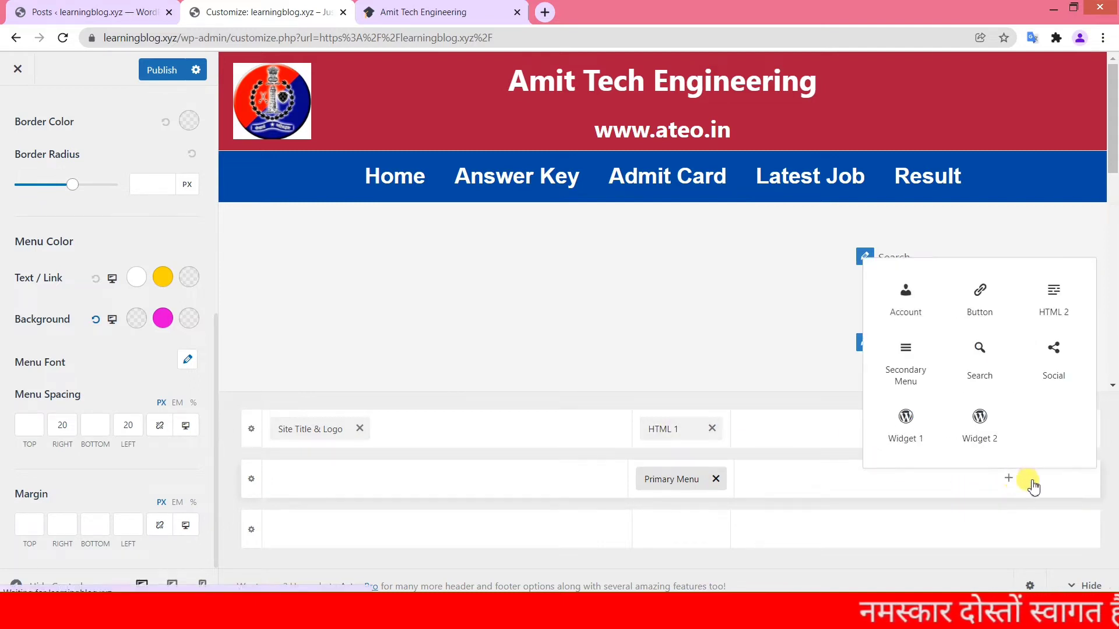
left_click(982, 352)
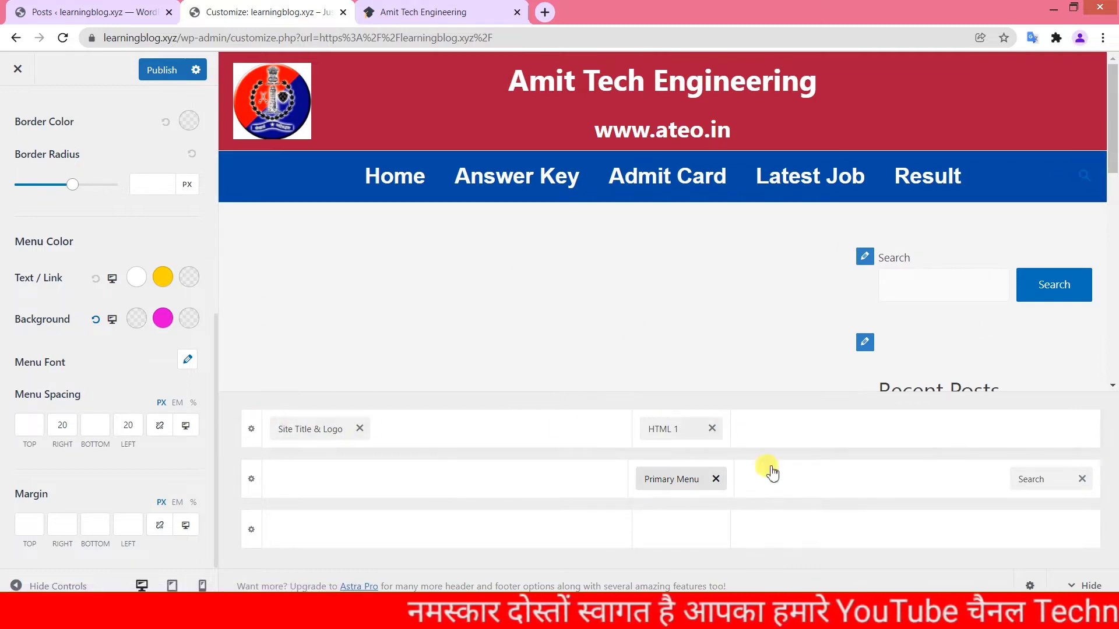
left_click(1033, 485)
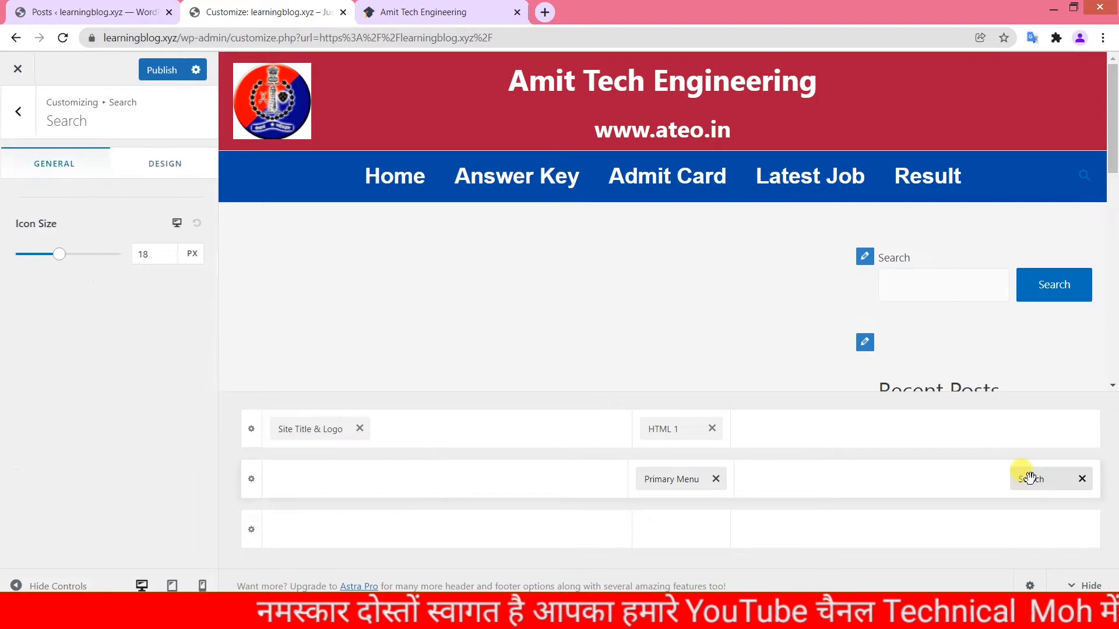
left_click(148, 165)
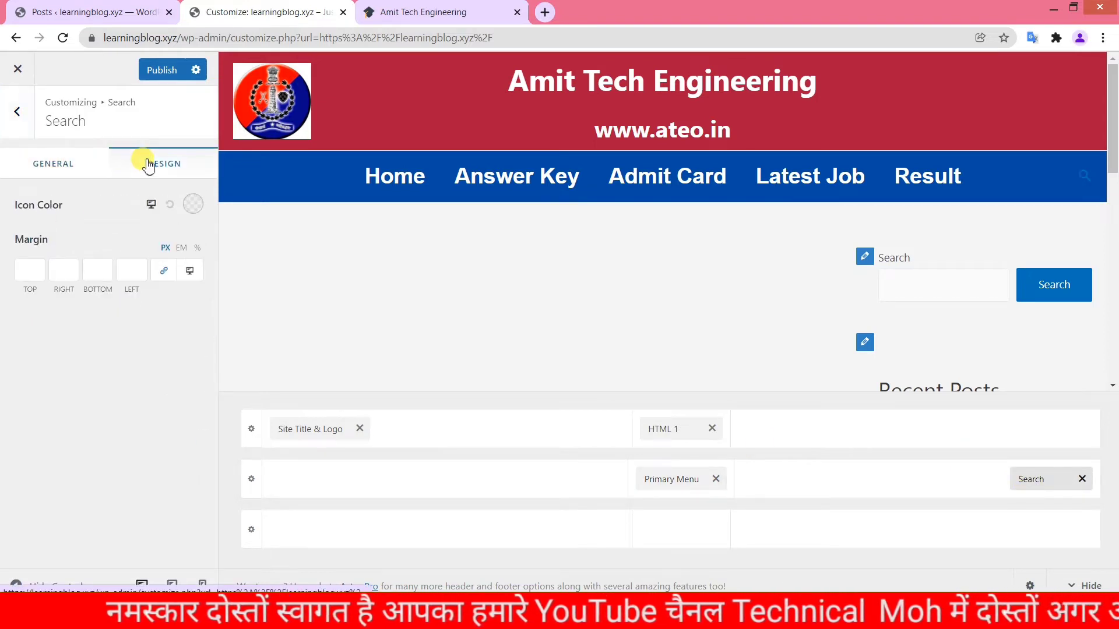
left_click(191, 205)
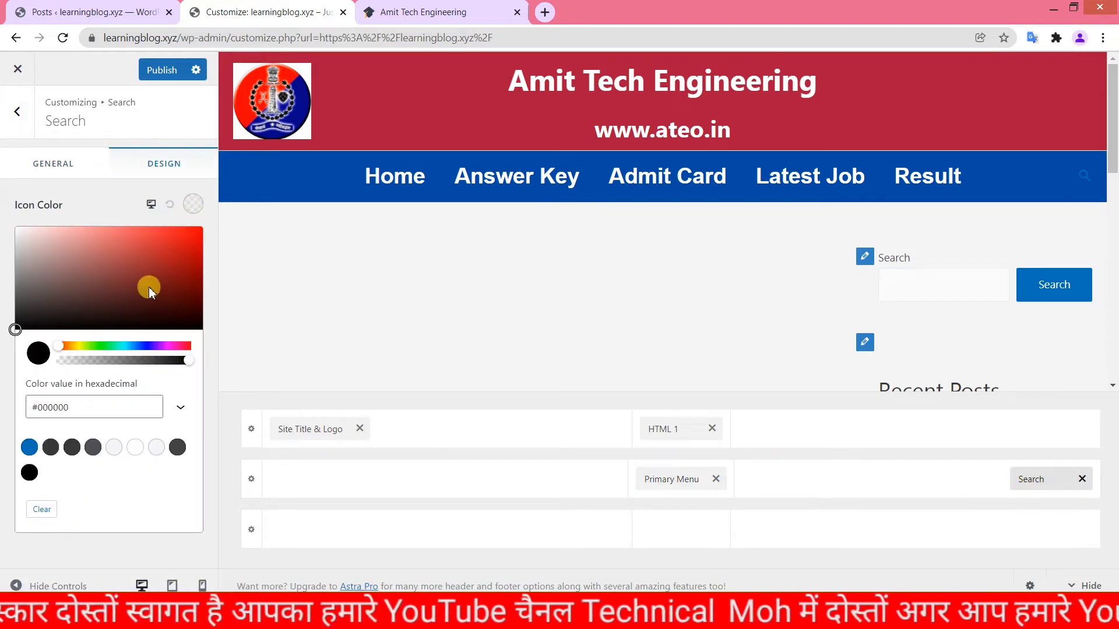
left_click_drag(150, 288, 12, 225)
left_click(3, 217)
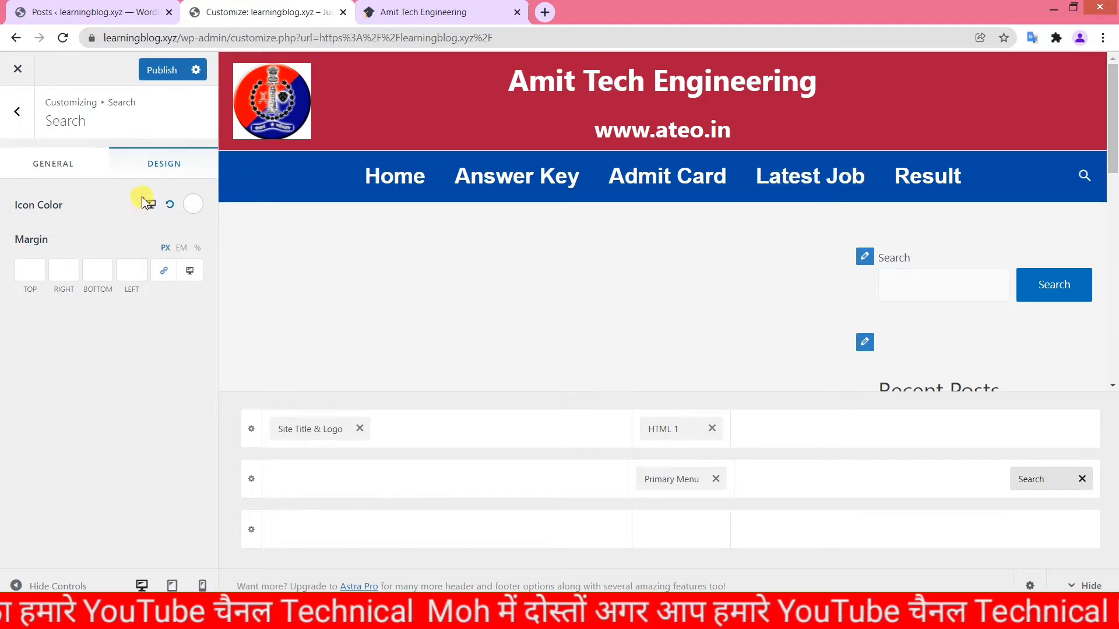
Step: Set the Search element's icon size to 35 px and open its design settings
left_click(64, 165)
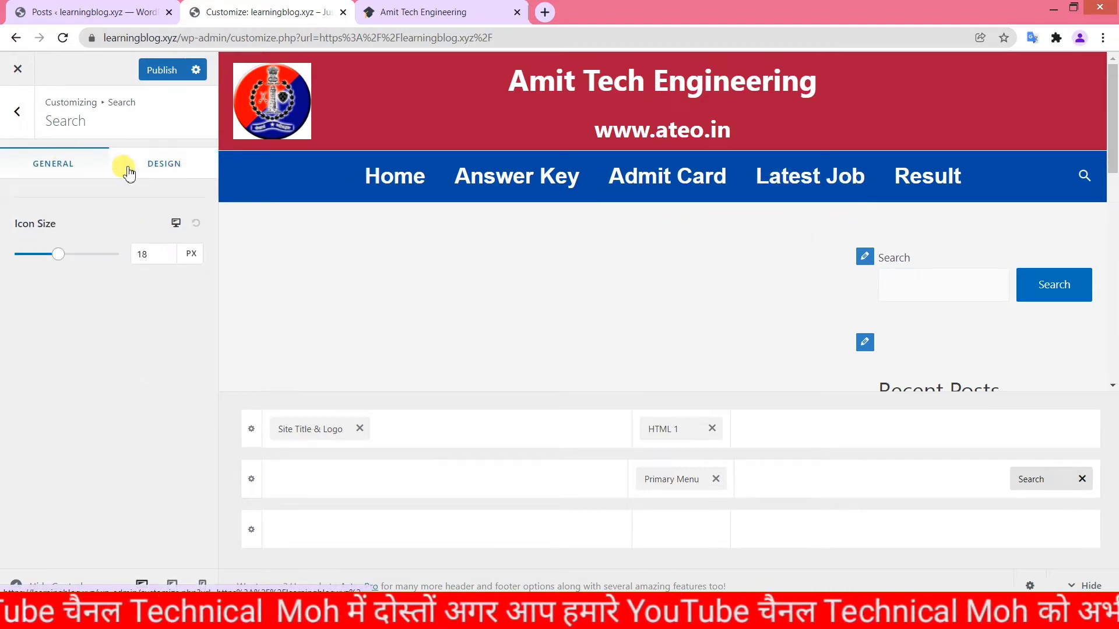
left_click(171, 255)
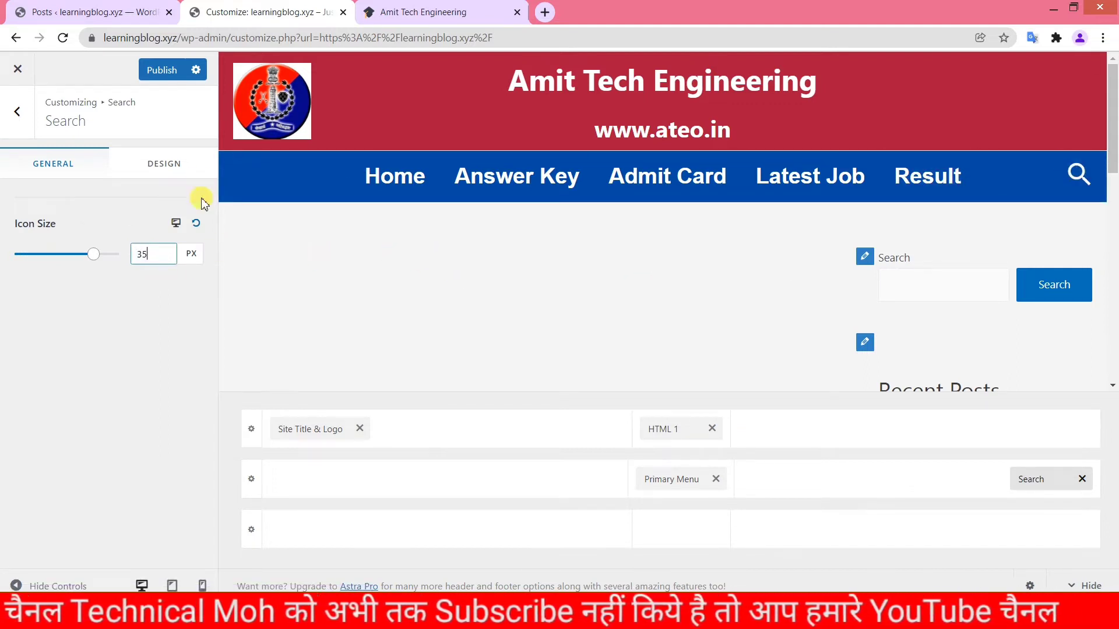
left_click(188, 167)
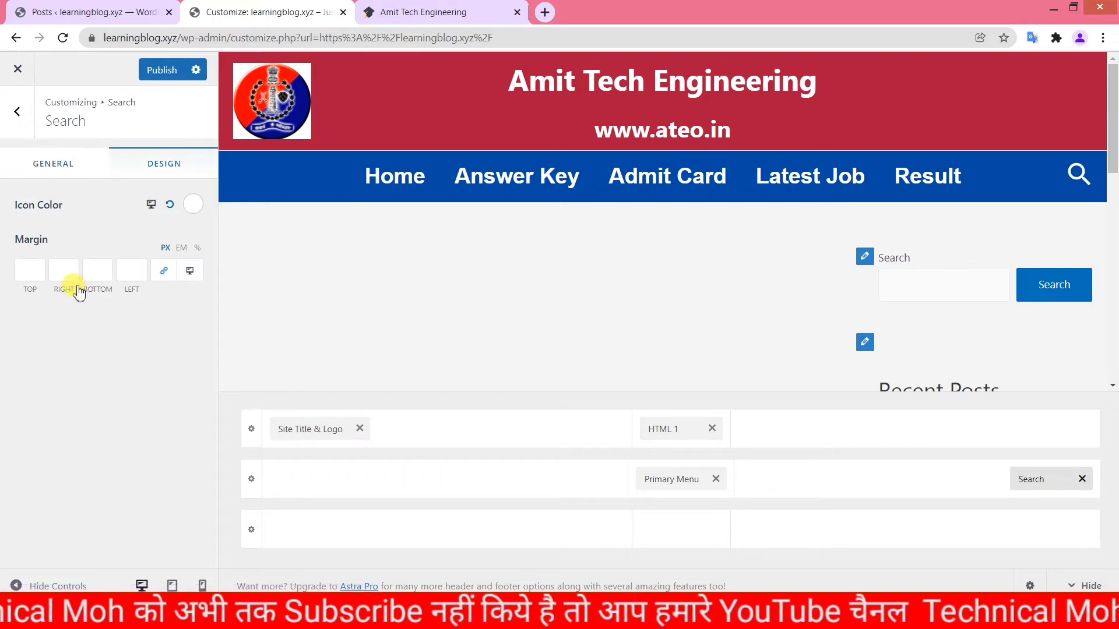
Step: Compare the header with the ateo.in reference site and publish the header changes
left_click(132, 278)
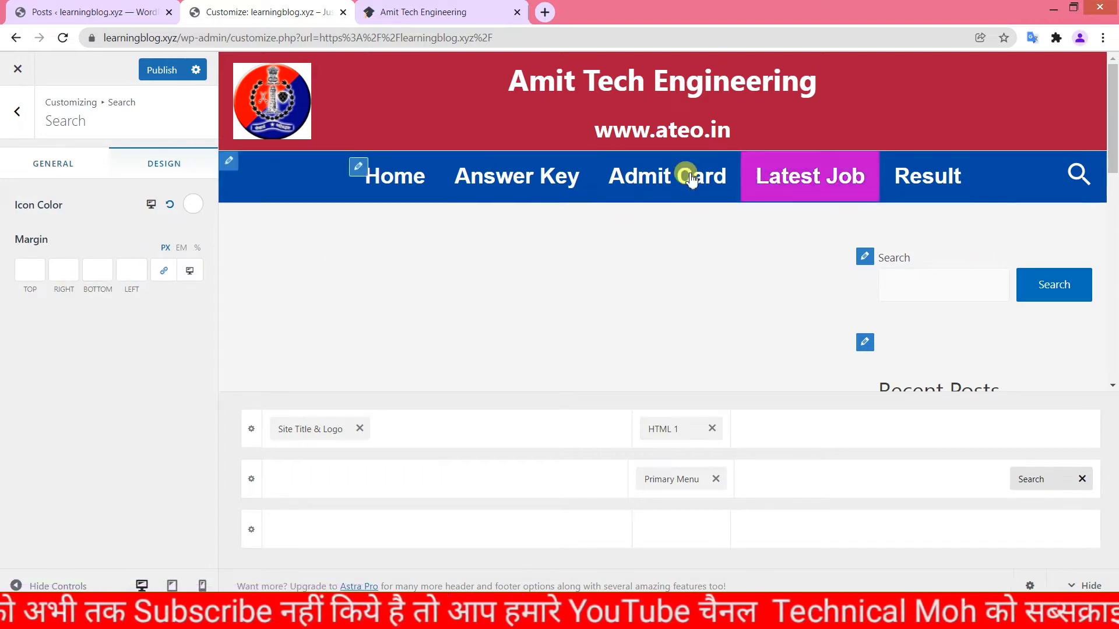
left_click(431, 12)
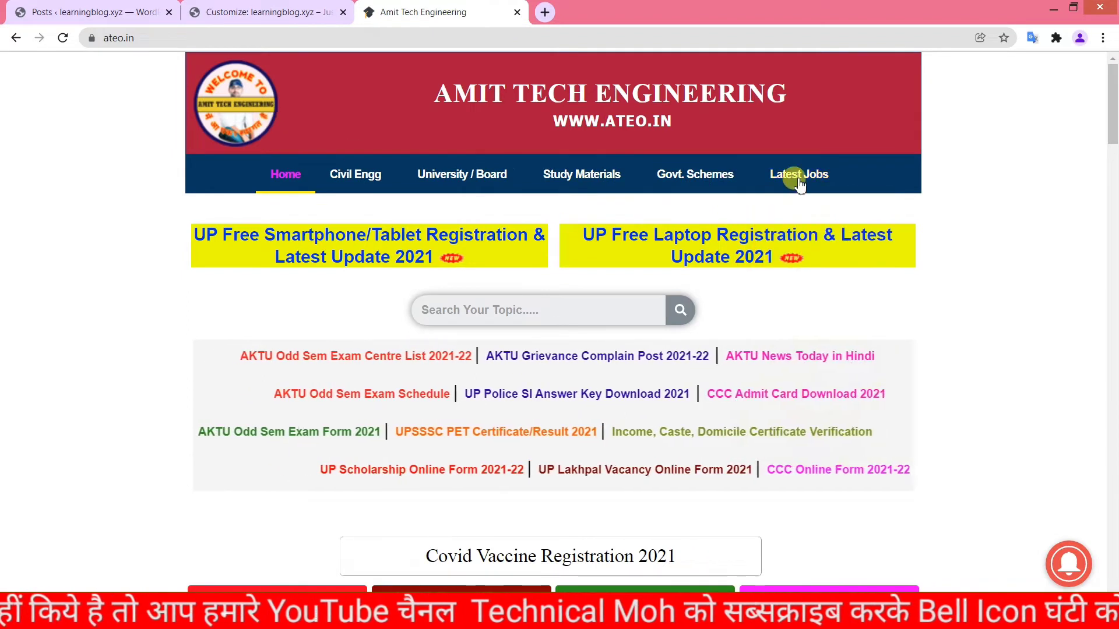
left_click(271, 18)
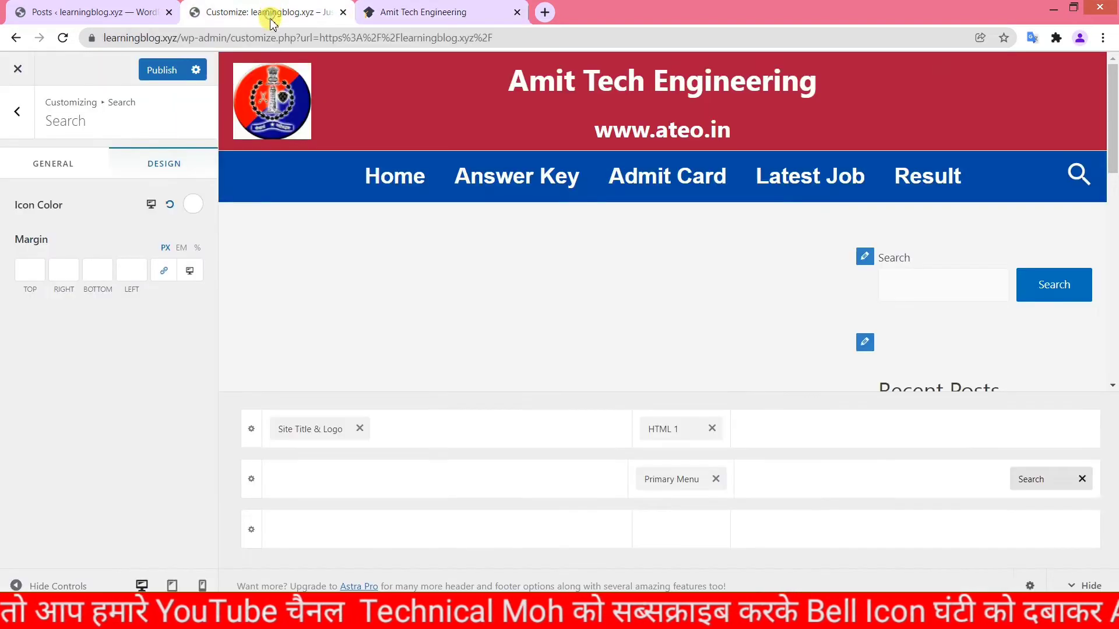
left_click(164, 70)
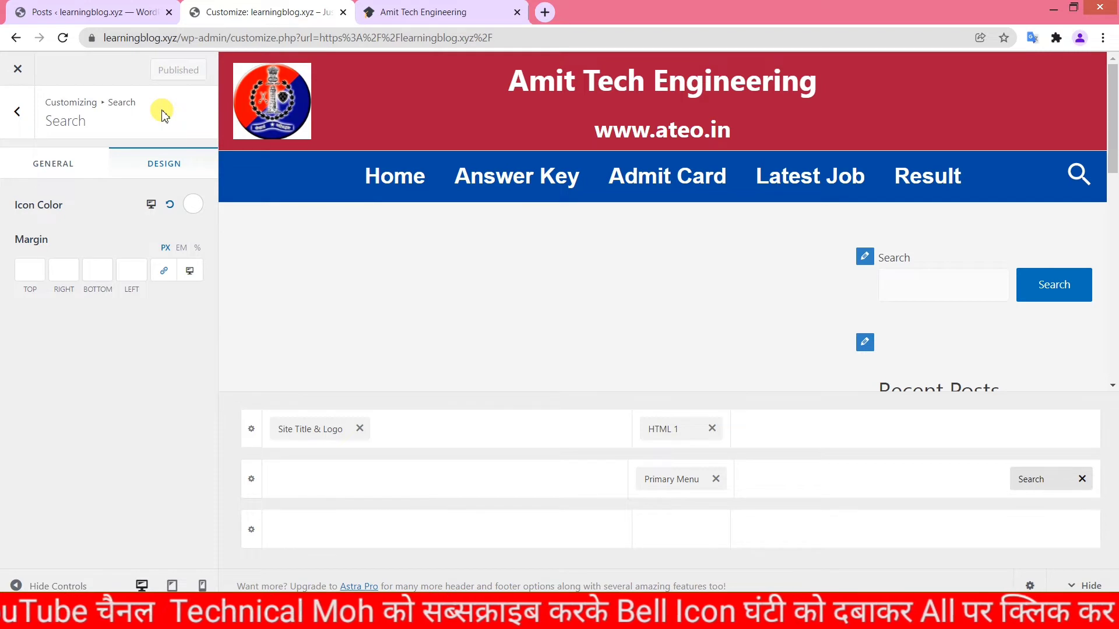
Step: Open the live learningblog.xyz site in a new tab, compare its header with ateo.in and test the menu bar's search icon
left_click(75, 11)
right_click(92, 66)
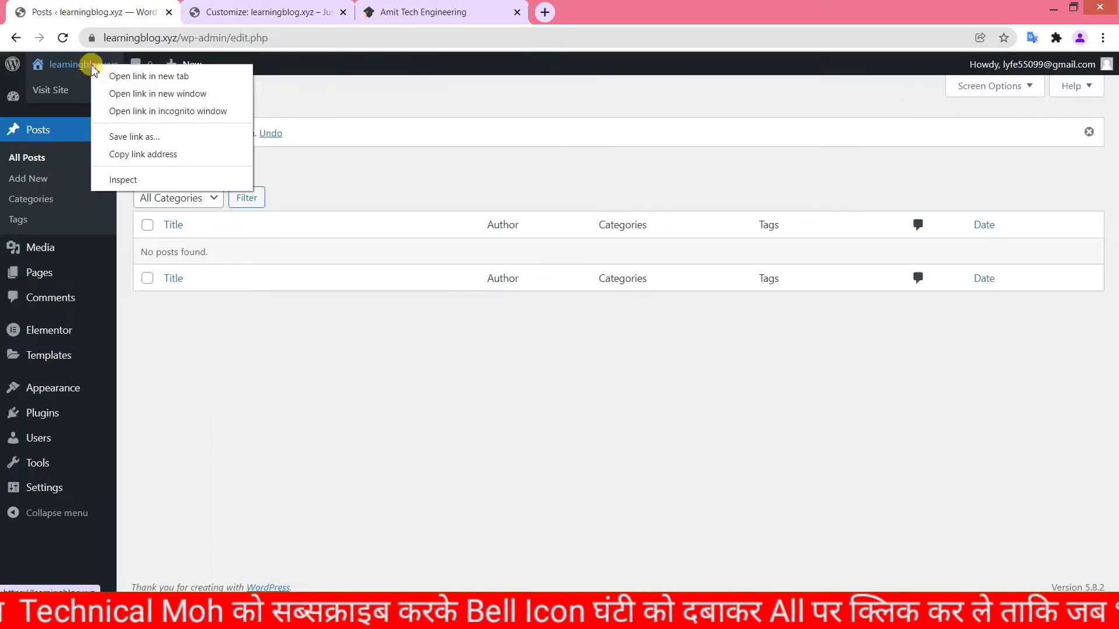
left_click(123, 75)
left_click_drag(280, 10, 449, 9)
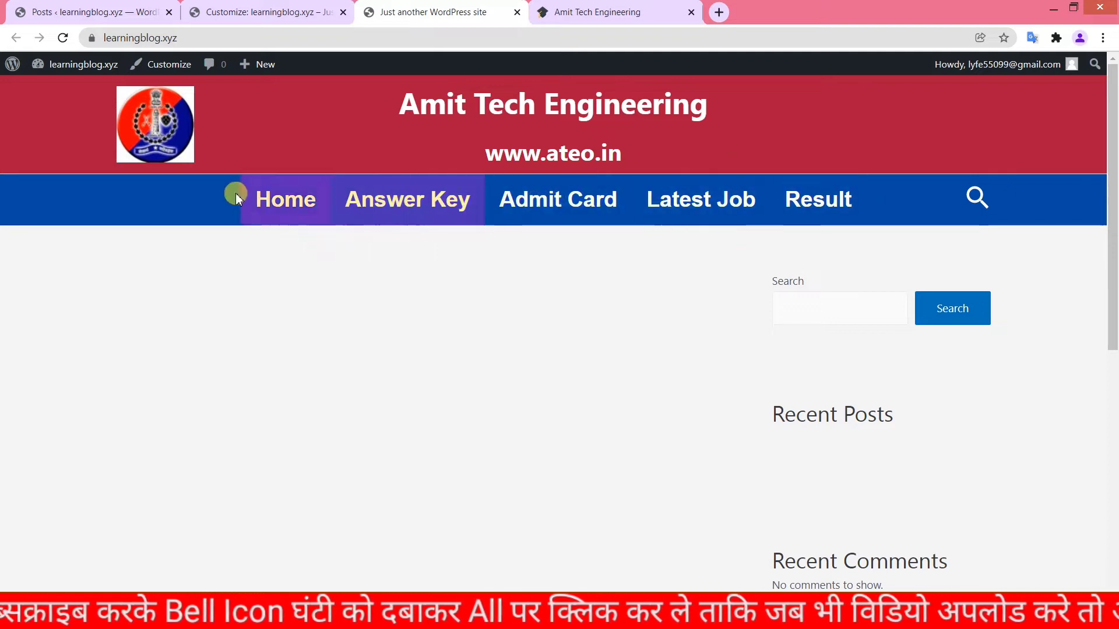
left_click(600, 11)
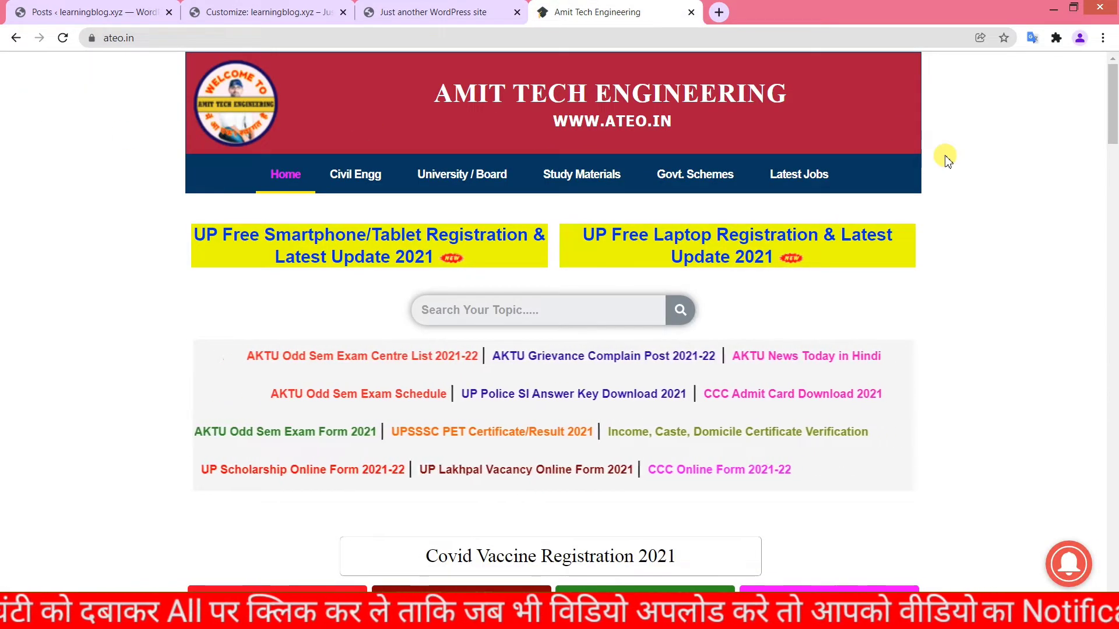
left_click(434, 12)
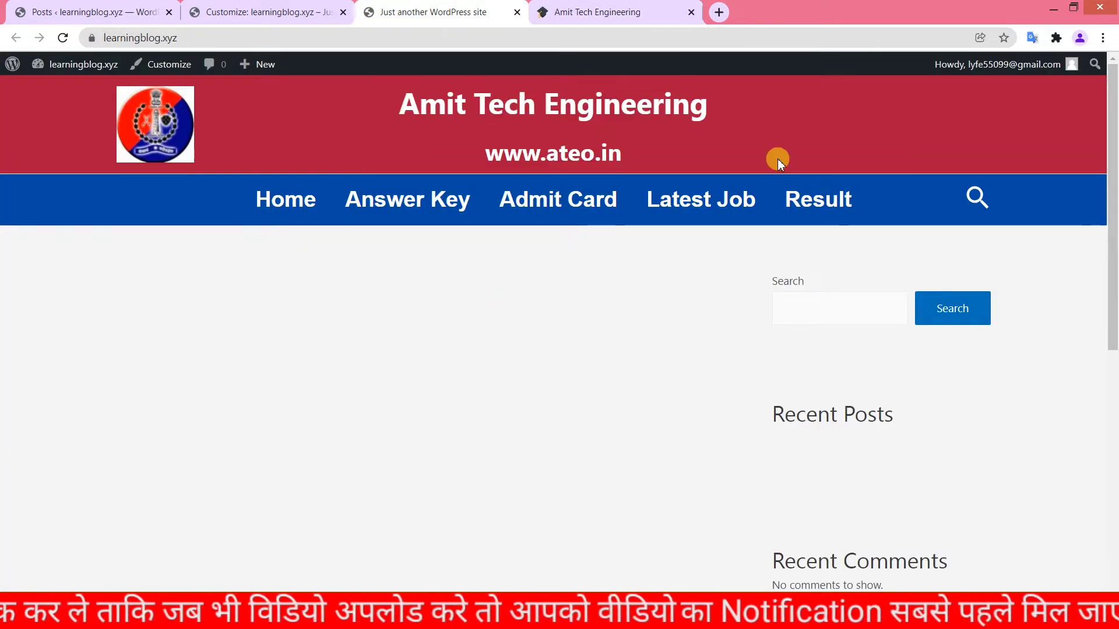
left_click(972, 199)
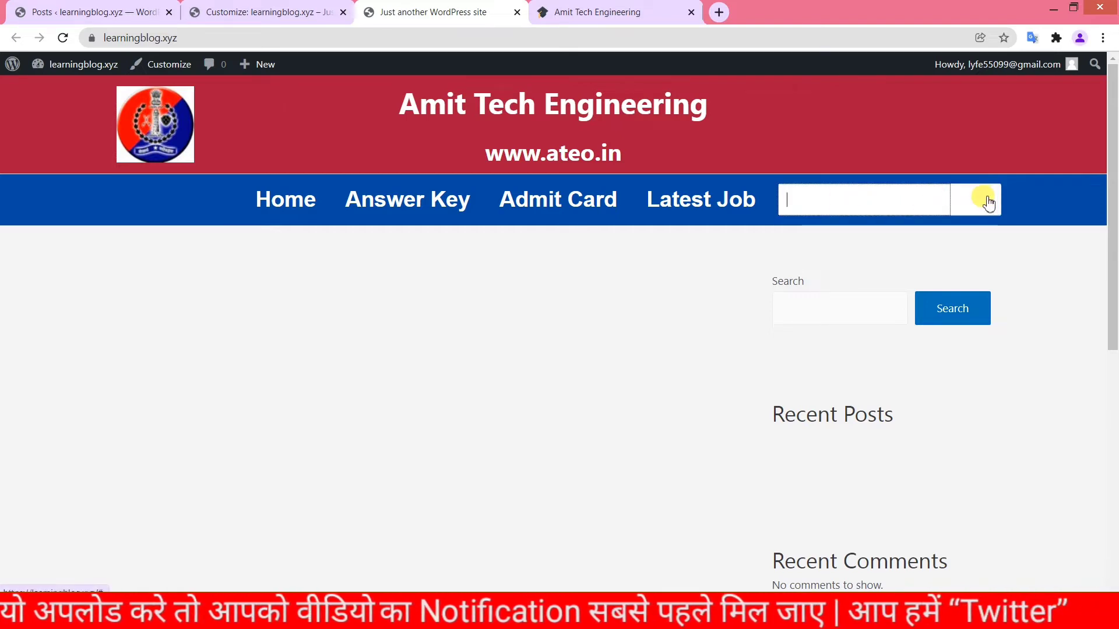
left_click(986, 201)
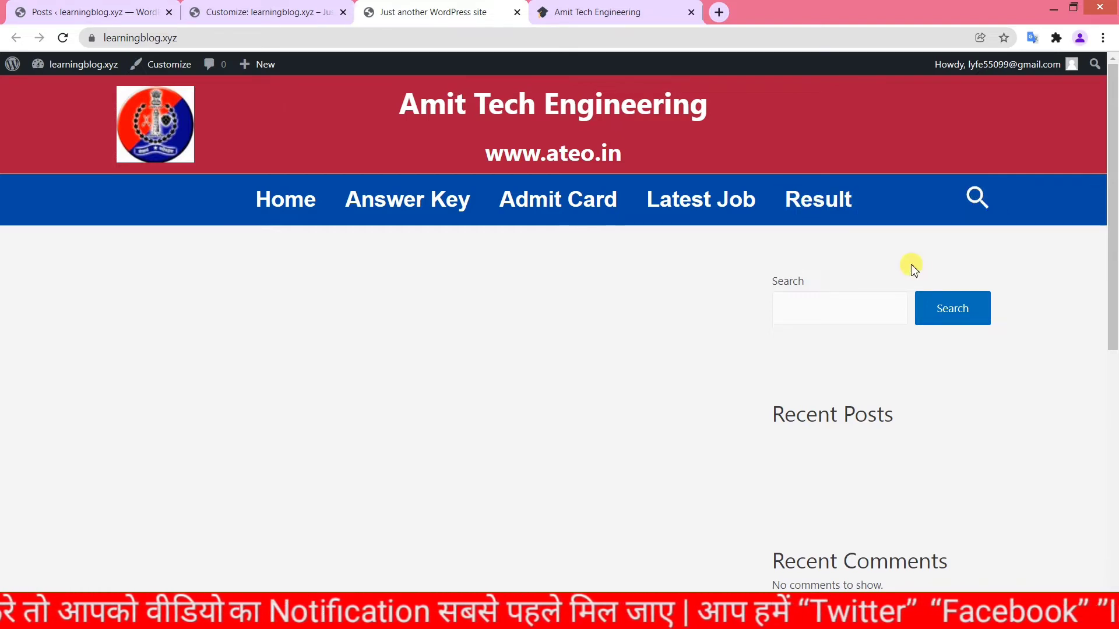
Step: Examine the ateo.in reference page down to its footer links and copyright line
key("ctrl+shift+Tab")
key("ctrl+Tab")
key("ctrl+Tab")
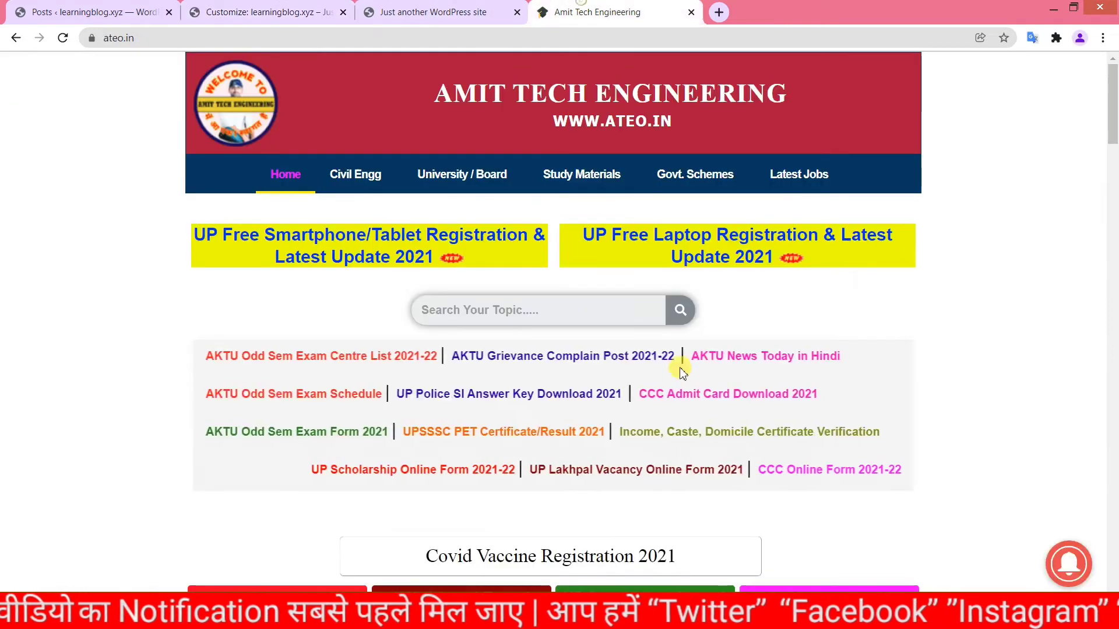
scroll(679, 362, "down", 15)
scroll(682, 384, "down", 15)
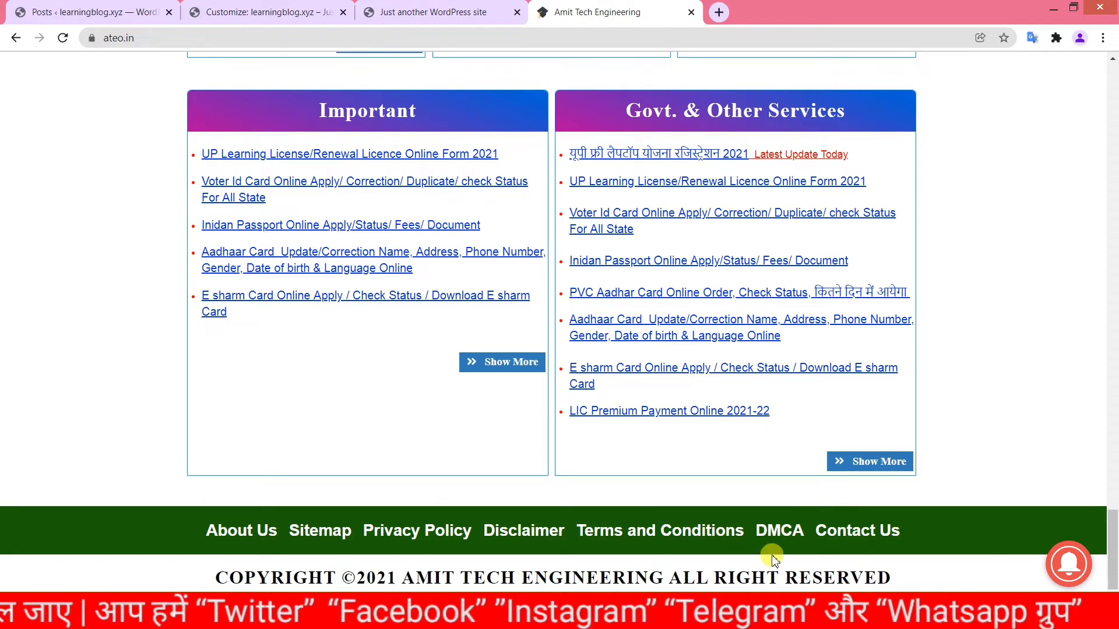
scroll(612, 175, "up", 15)
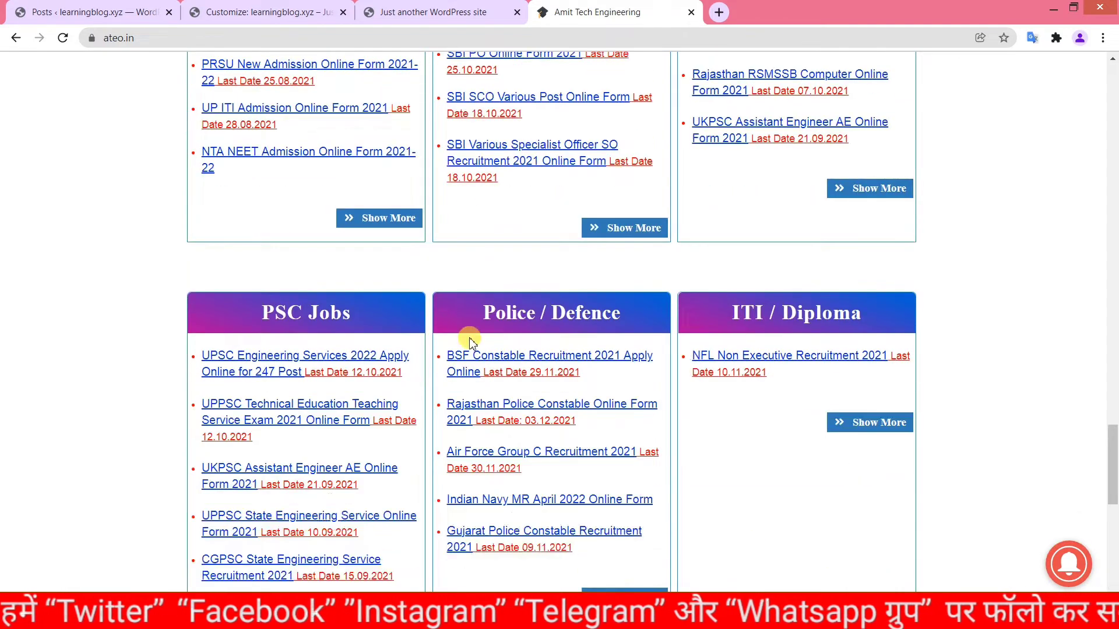
scroll(532, 353, "up", 4)
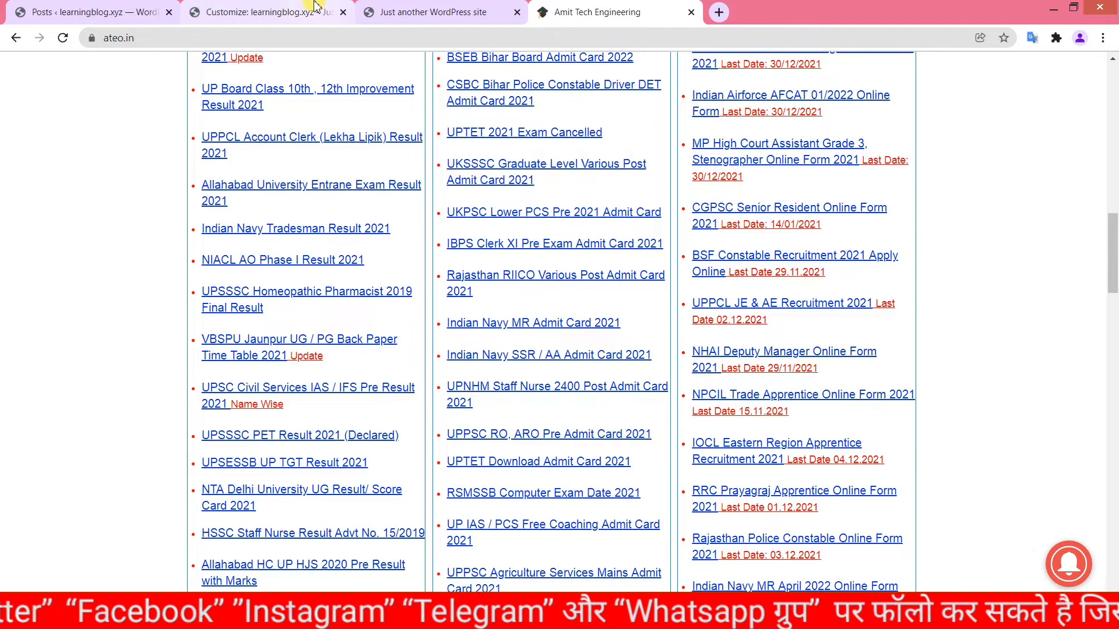
Step: Return to the customizer's main sections and open the Footer Builder
left_click(213, 5)
left_click(25, 117)
left_click(27, 119)
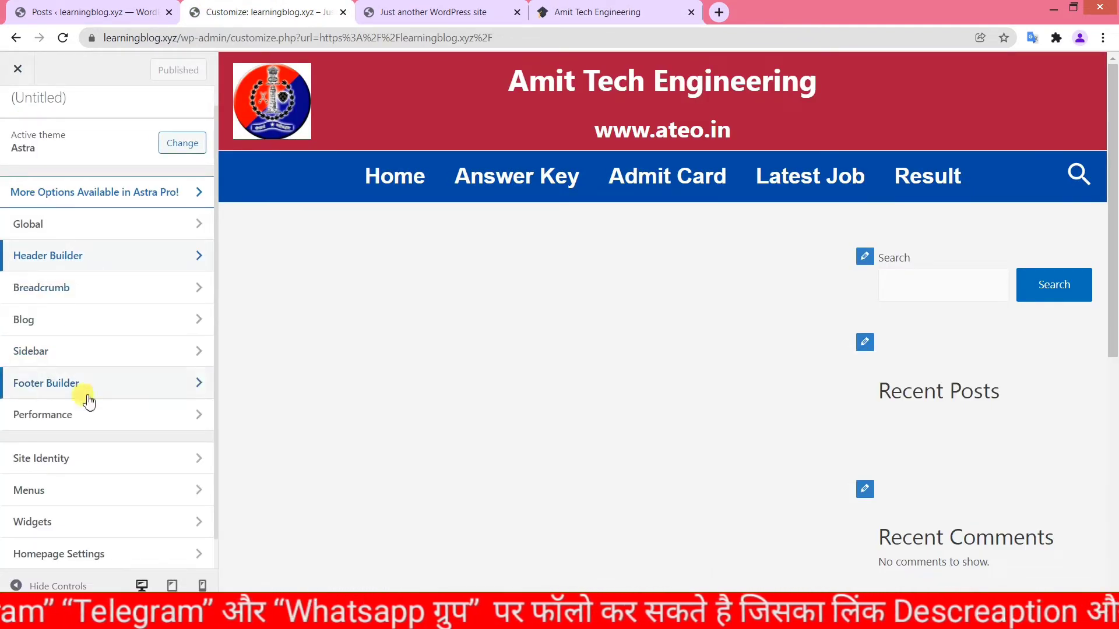
left_click(109, 387)
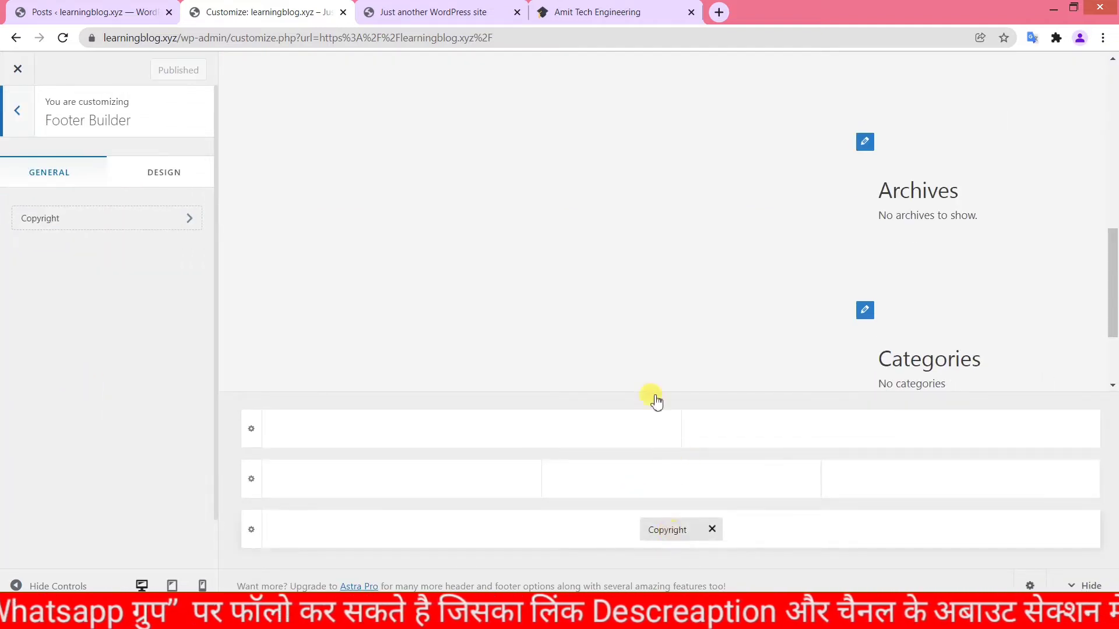
Step: Check the footer on the live site and open the Copyright element's settings in the Footer Builder
left_click(625, 10)
key("ctrl+shift+Tab")
scroll(553, 448, "down", 8)
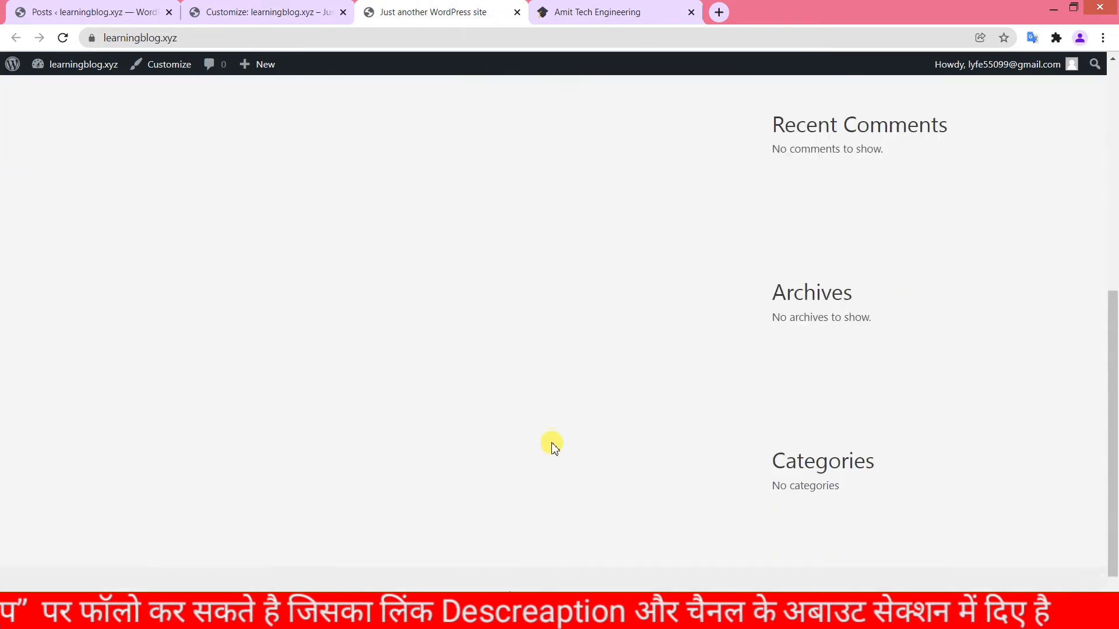
scroll(553, 447, "down", 1)
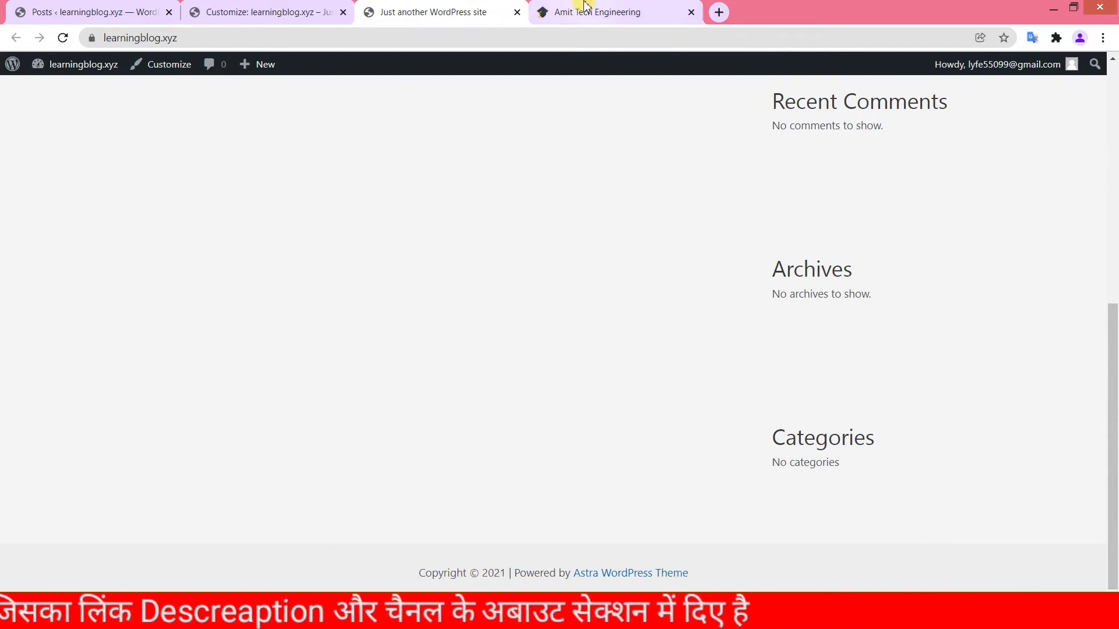
left_click(299, 8)
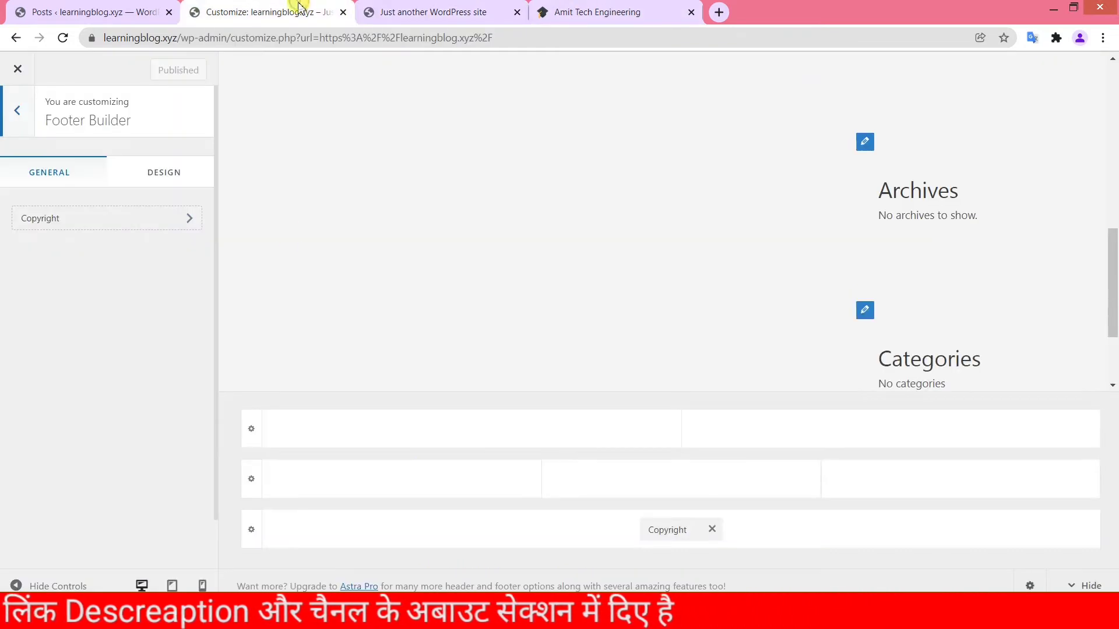
left_click(666, 531)
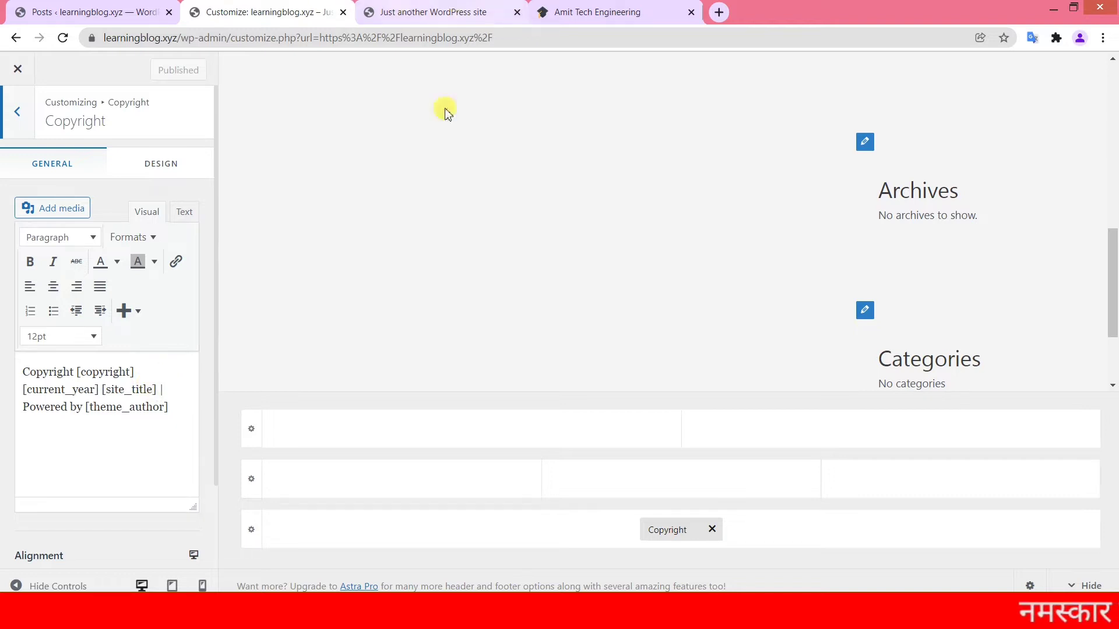
Step: Delete "Powered by [theme_author]" from the footer copyright text, publish the change and reload the live site
left_click(442, 9)
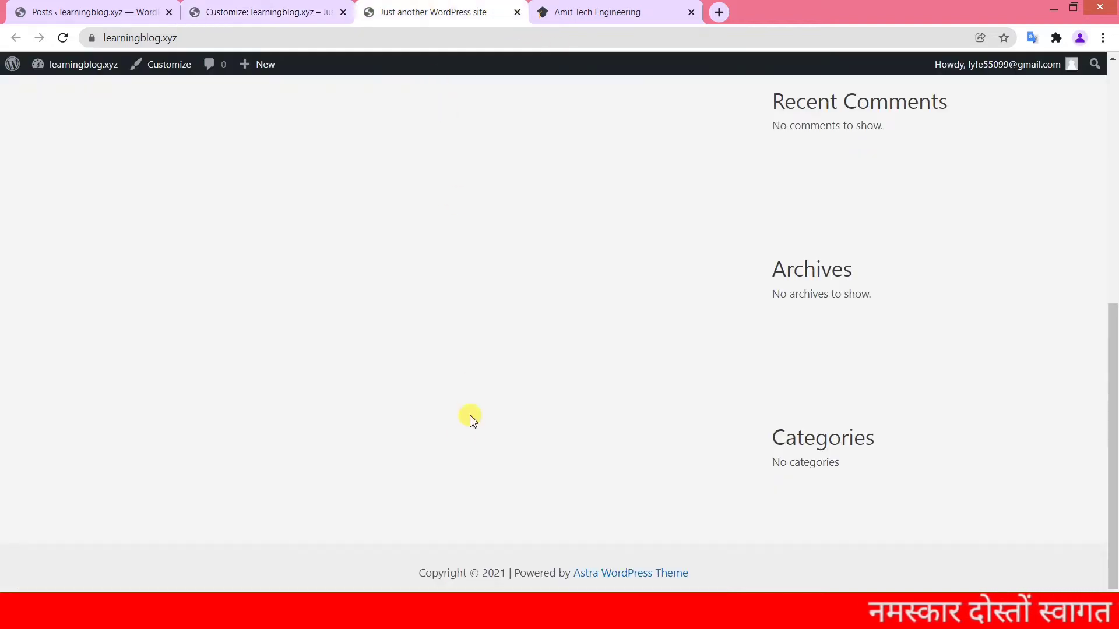
key("ctrl+shift+Tab")
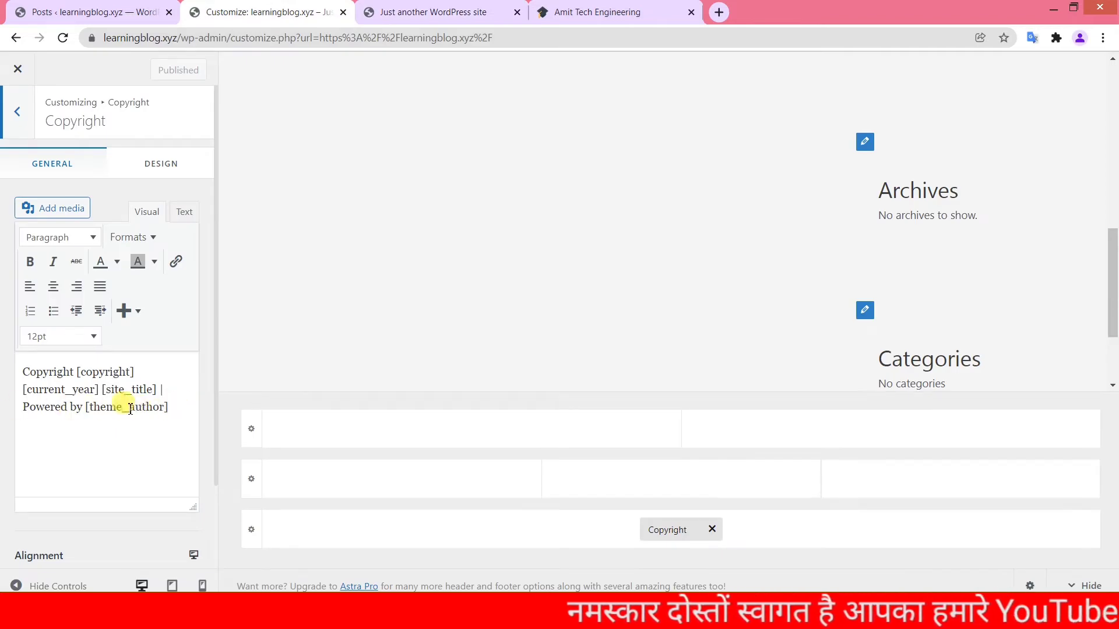
left_click_drag(182, 409, 27, 410)
key("BackSpace")
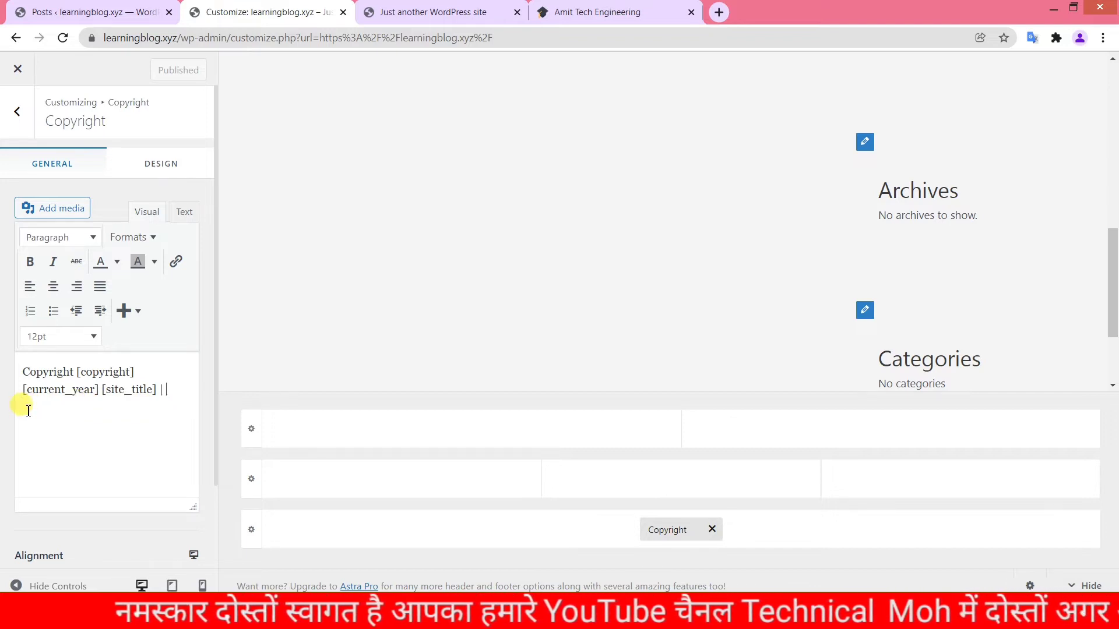
left_click(157, 69)
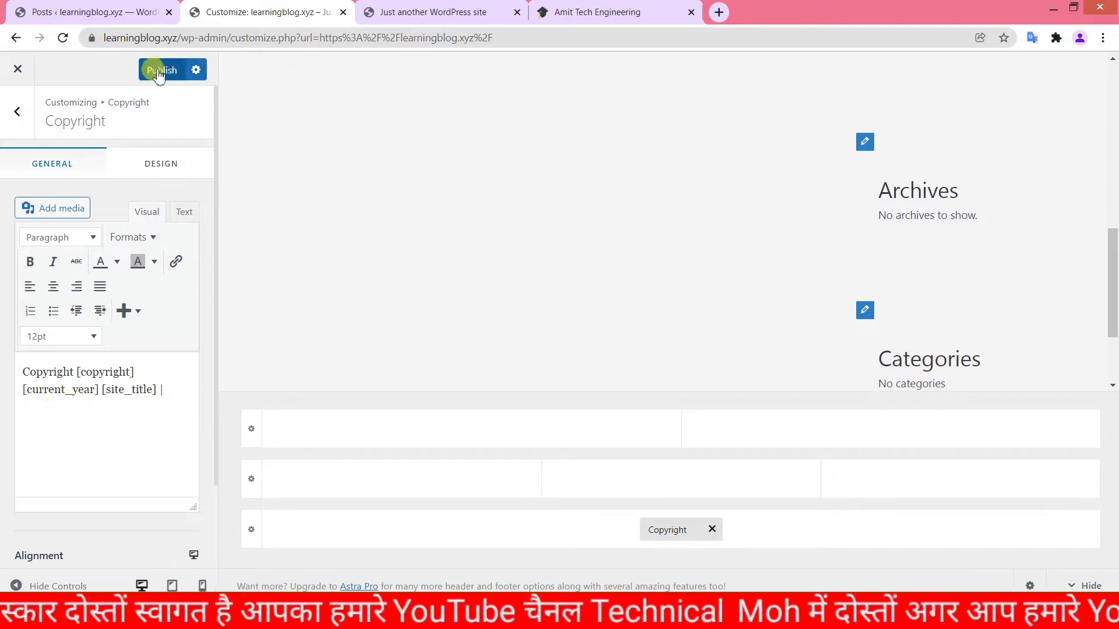
left_click(473, 7)
left_click(64, 36)
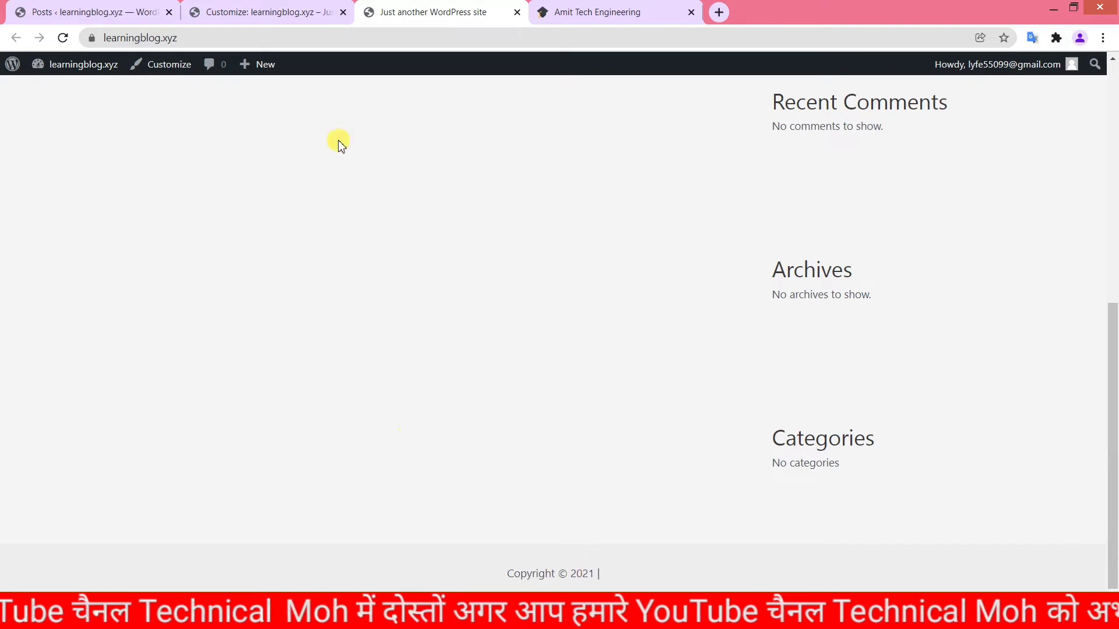
Step: Replace the trailing "|" in the copyright text with "Amit Tech Engineering", publish it and view the live footer
left_click(250, 9)
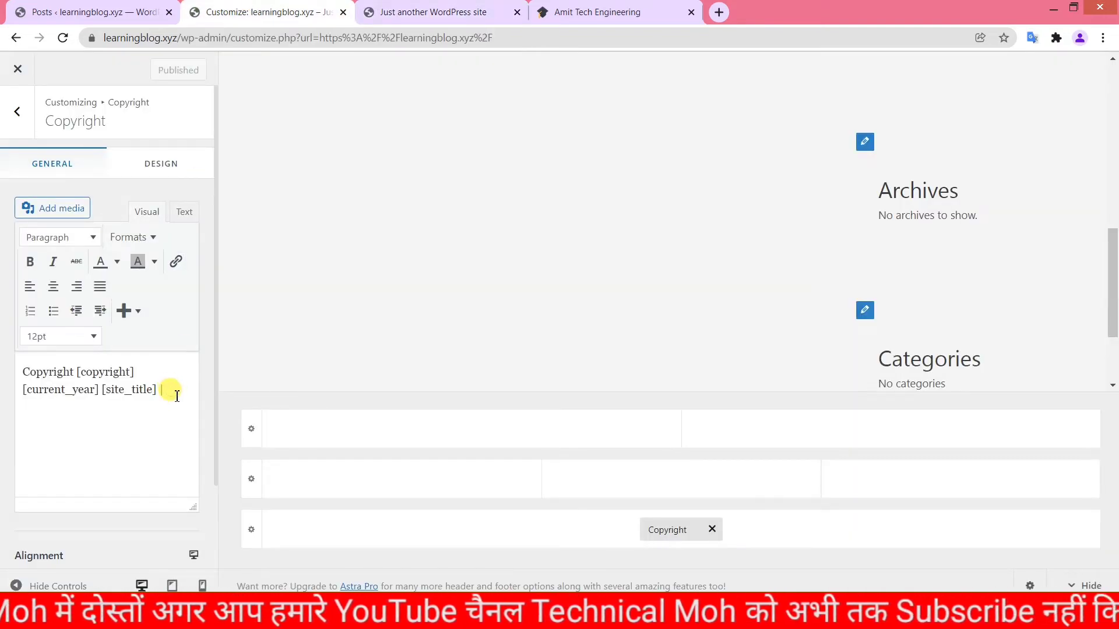
key("BackSpace")
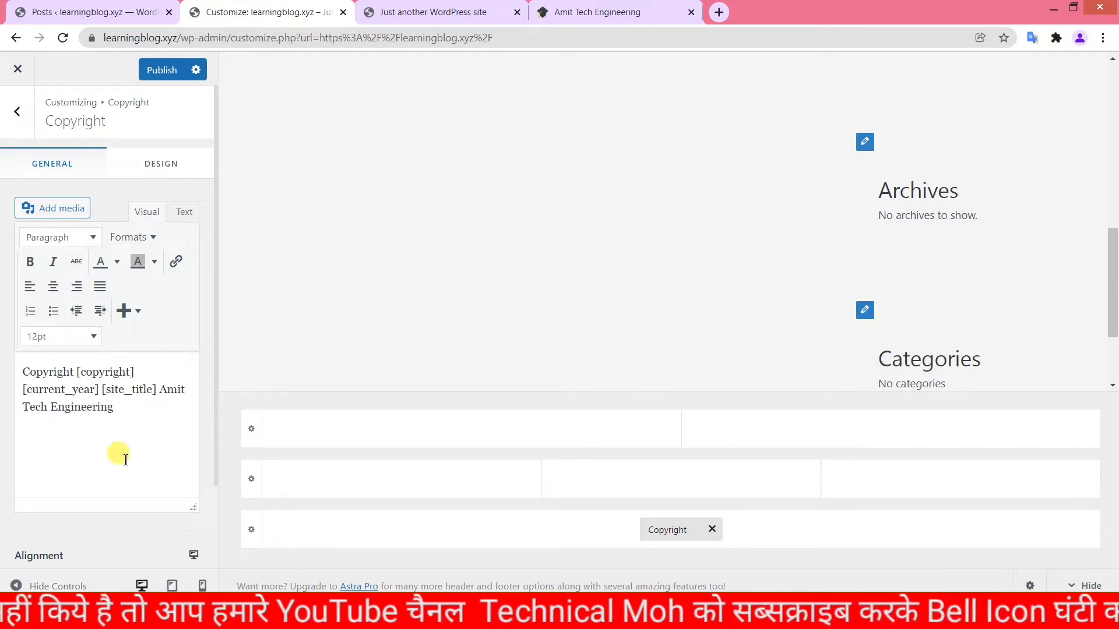
left_click(155, 73)
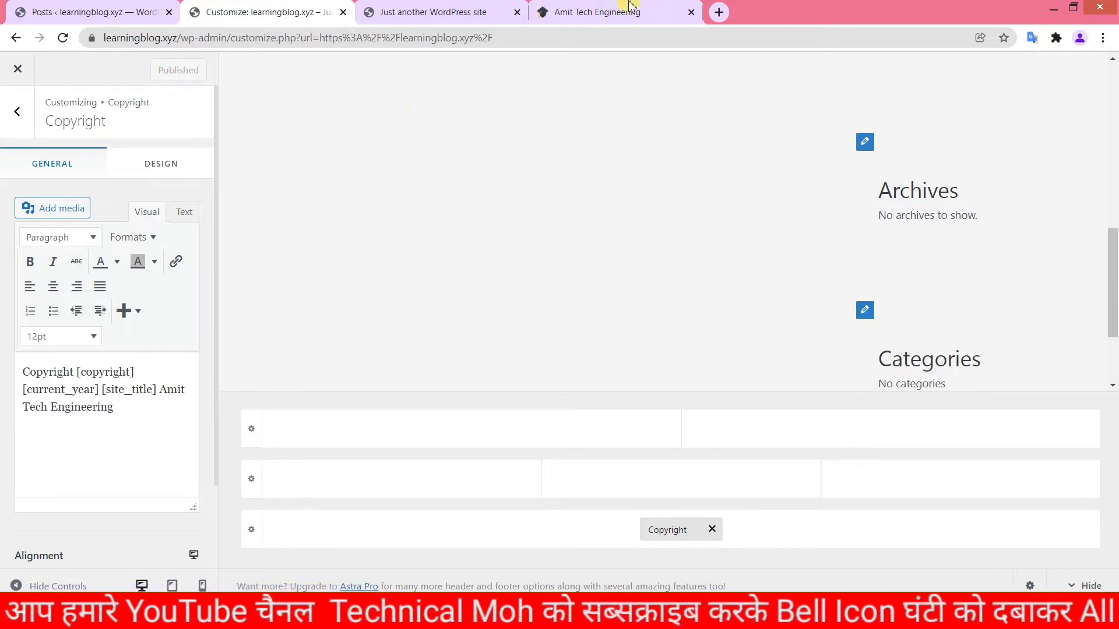
left_click(629, 7)
left_click(424, 12)
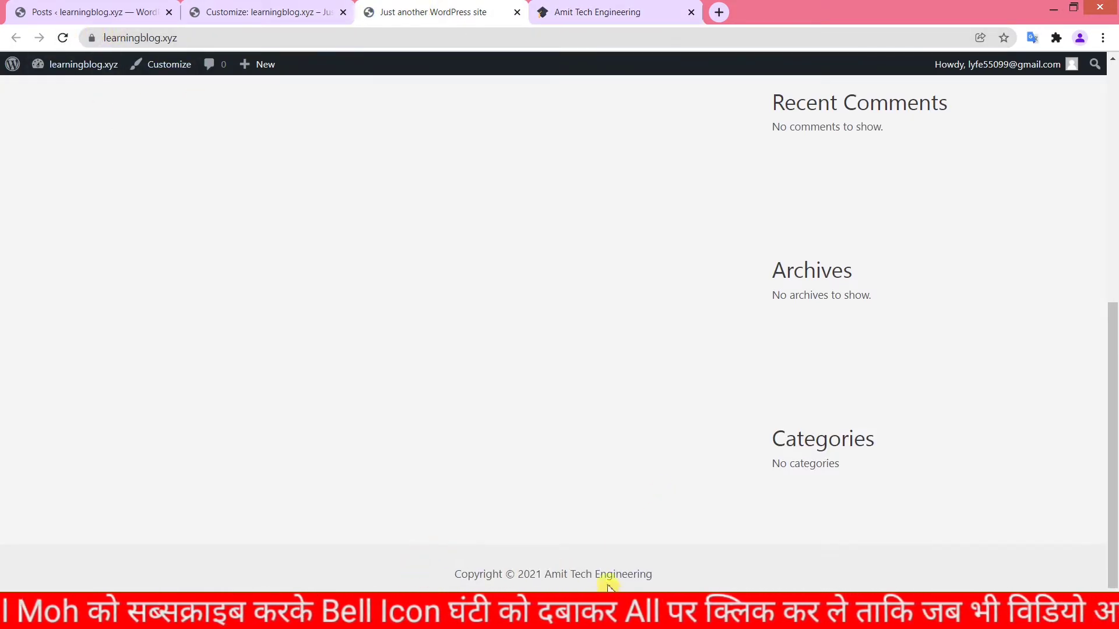
Step: Set the whole footer copyright text to a 24pt font size and publish the change
left_click(280, 7)
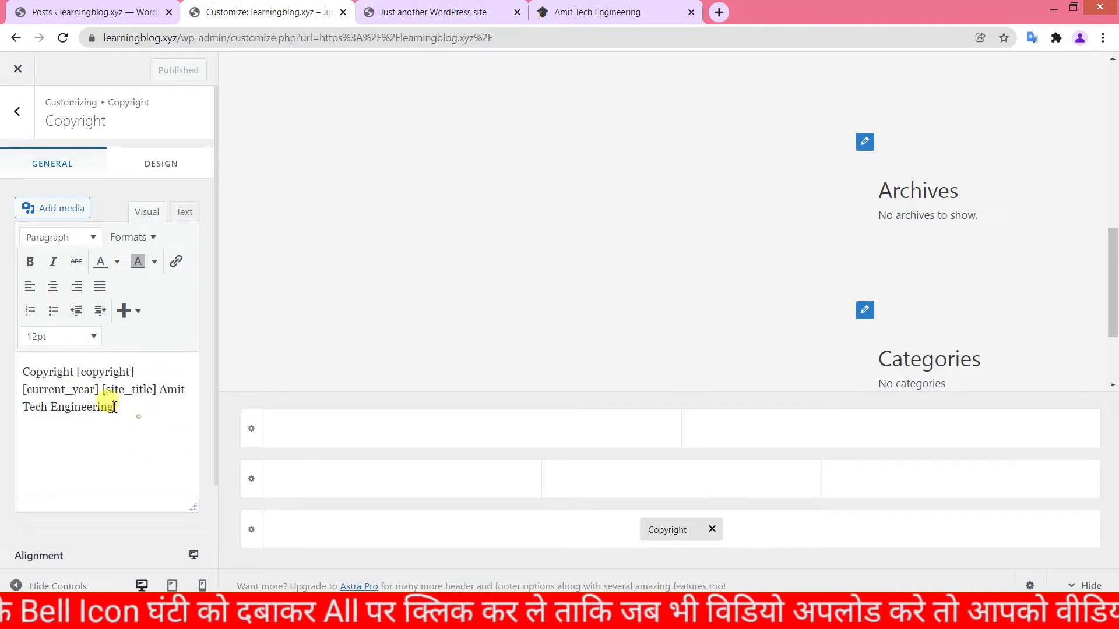
left_click_drag(115, 406, 12, 366)
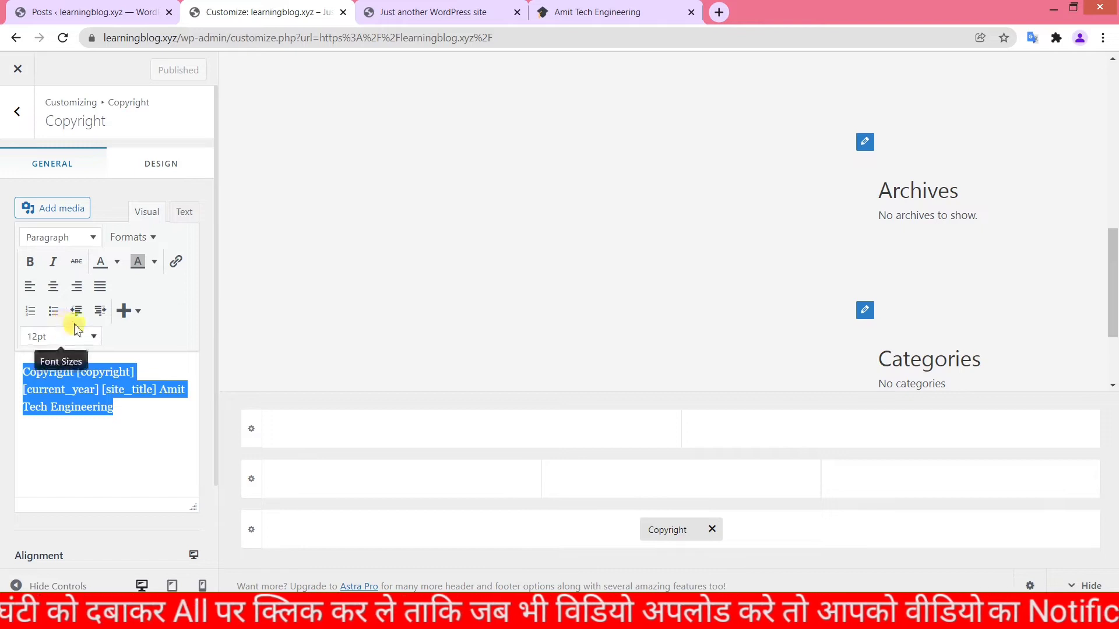
key("ctrl+z")
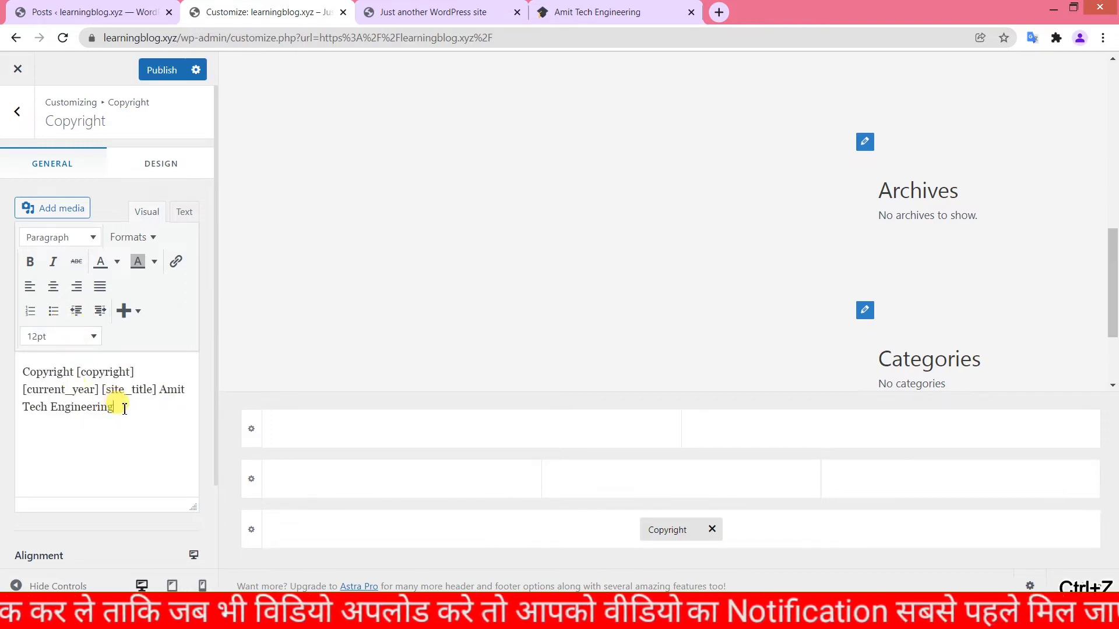
left_click_drag(126, 404, 35, 368)
left_click(35, 337)
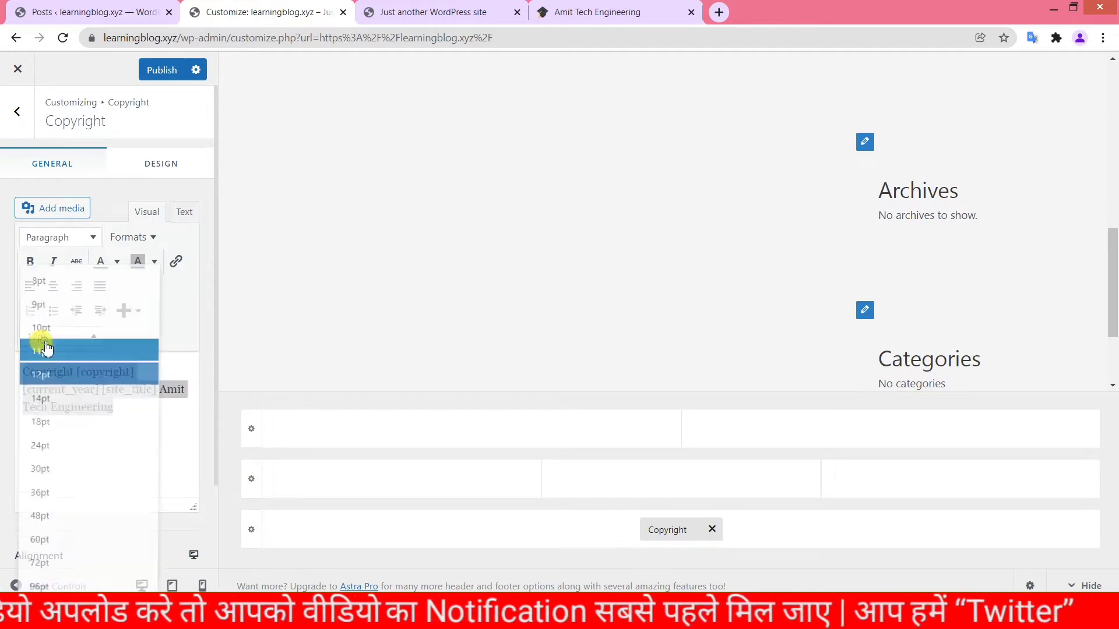
left_click(80, 459)
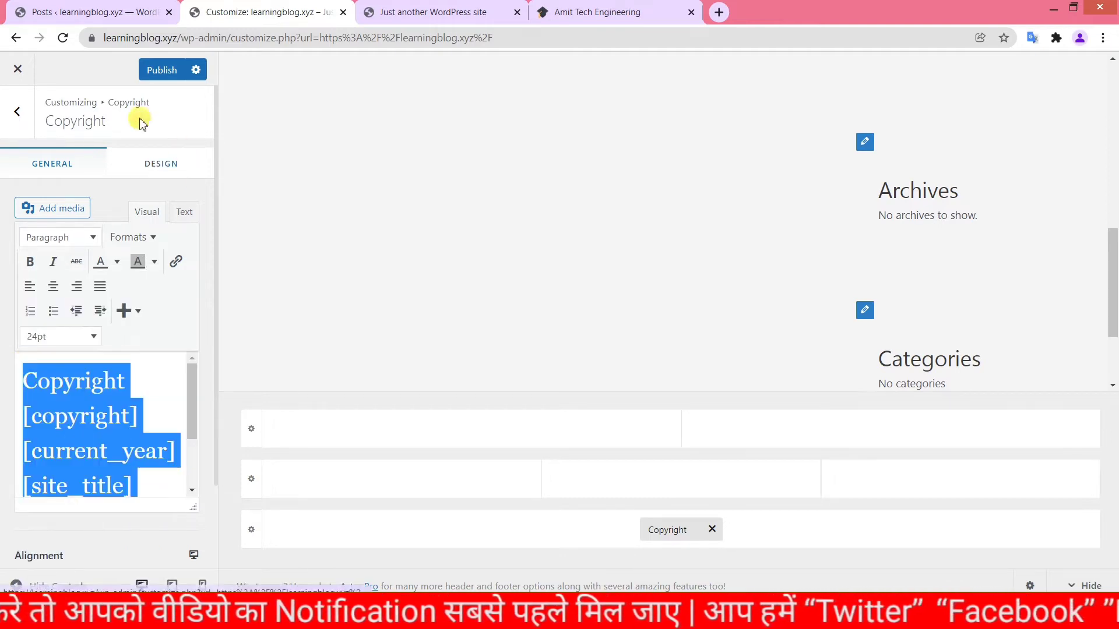
left_click(158, 72)
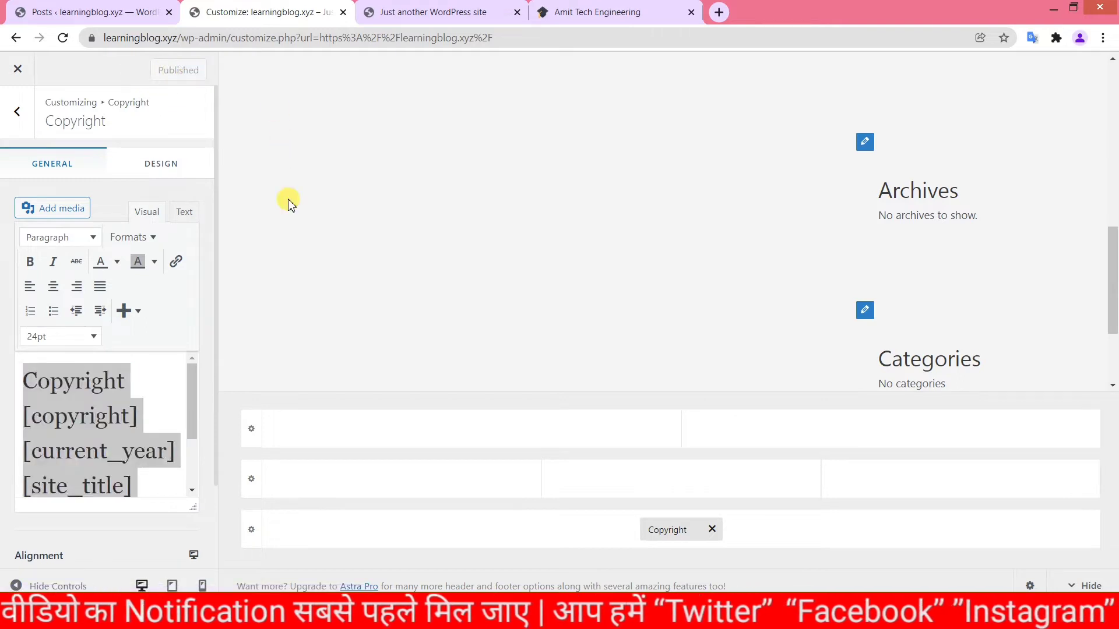
Step: Check the copyright line on the live site, color the whole copyright text magenta, publish it and view the live footer
left_click(408, 12)
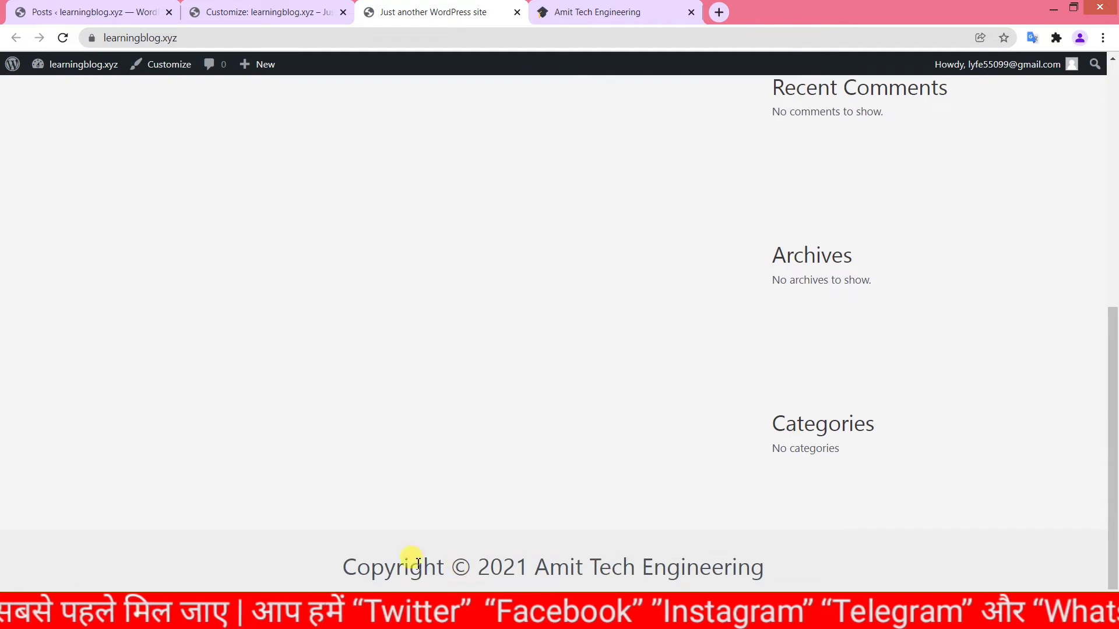
left_click_drag(336, 568, 723, 564)
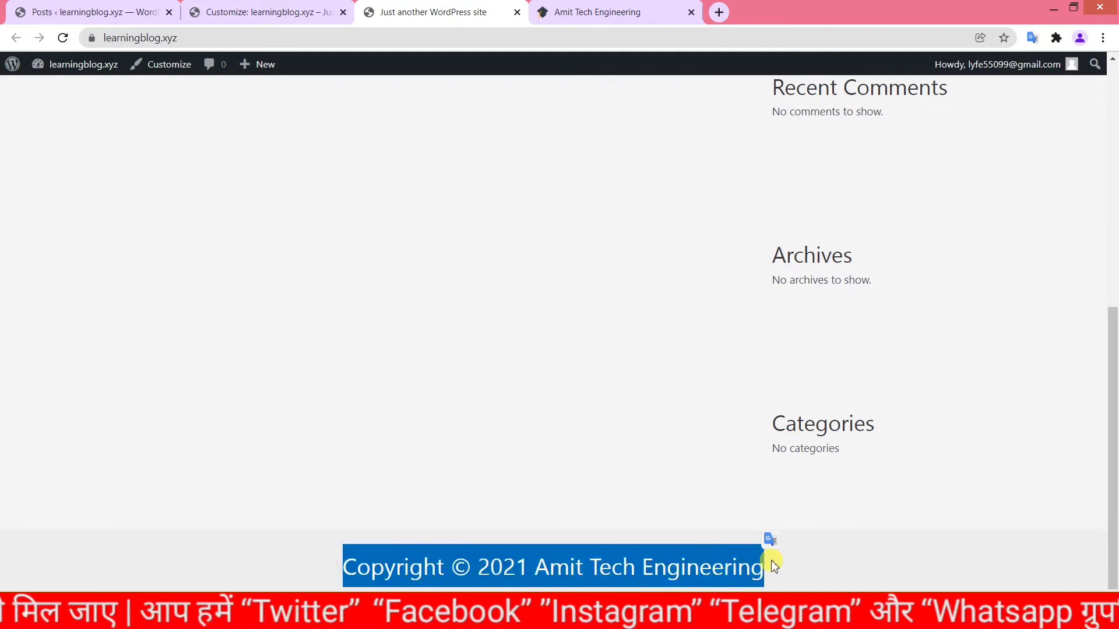
left_click(332, 10)
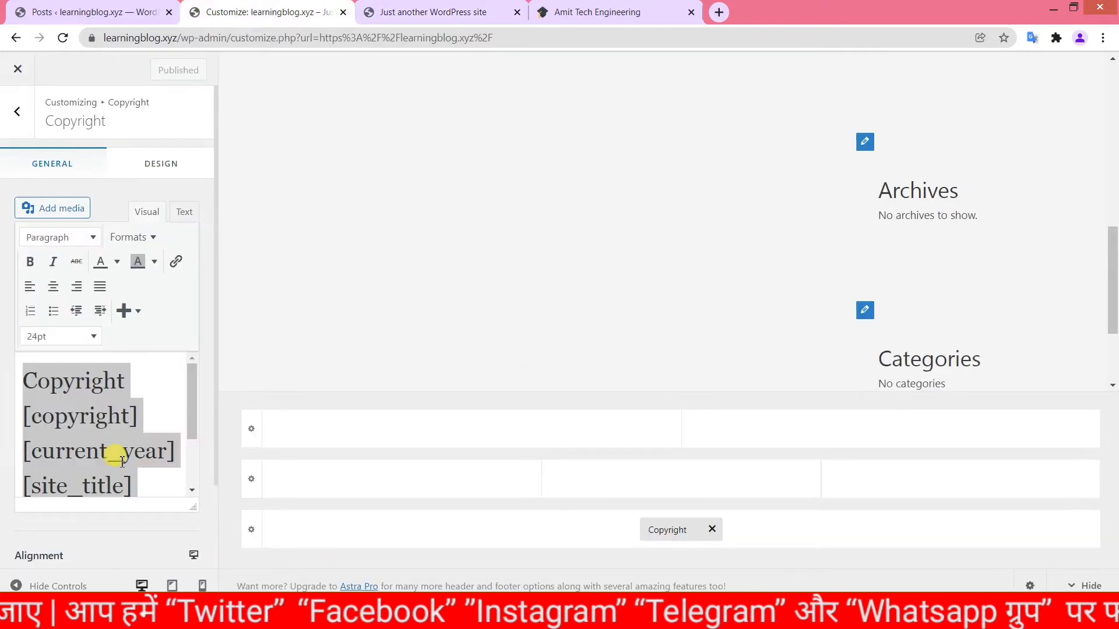
left_click(117, 264)
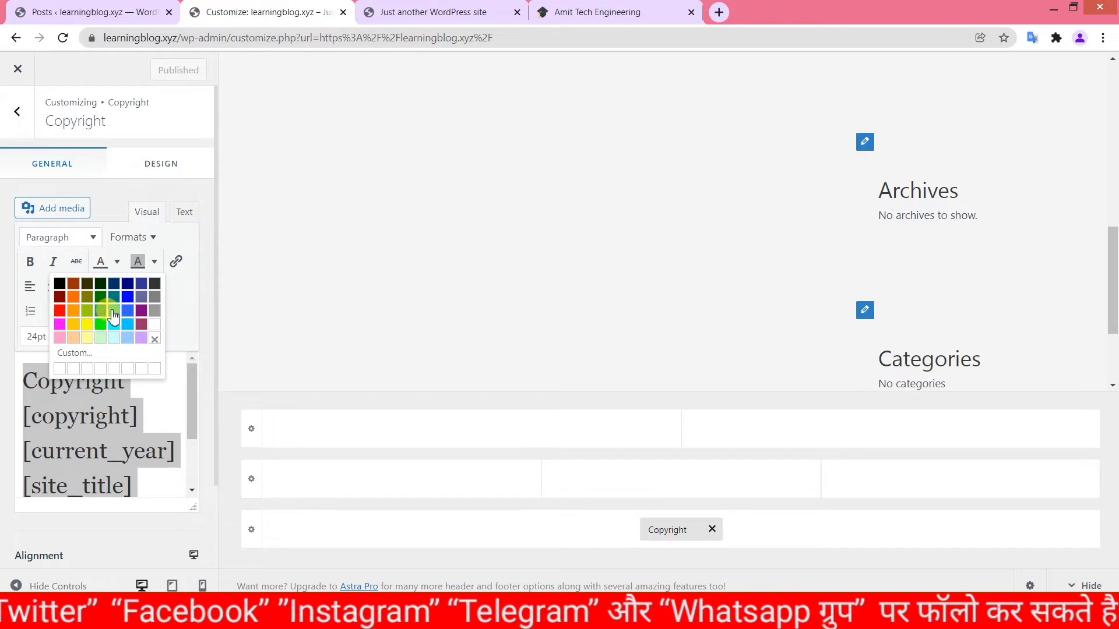
left_click(59, 324)
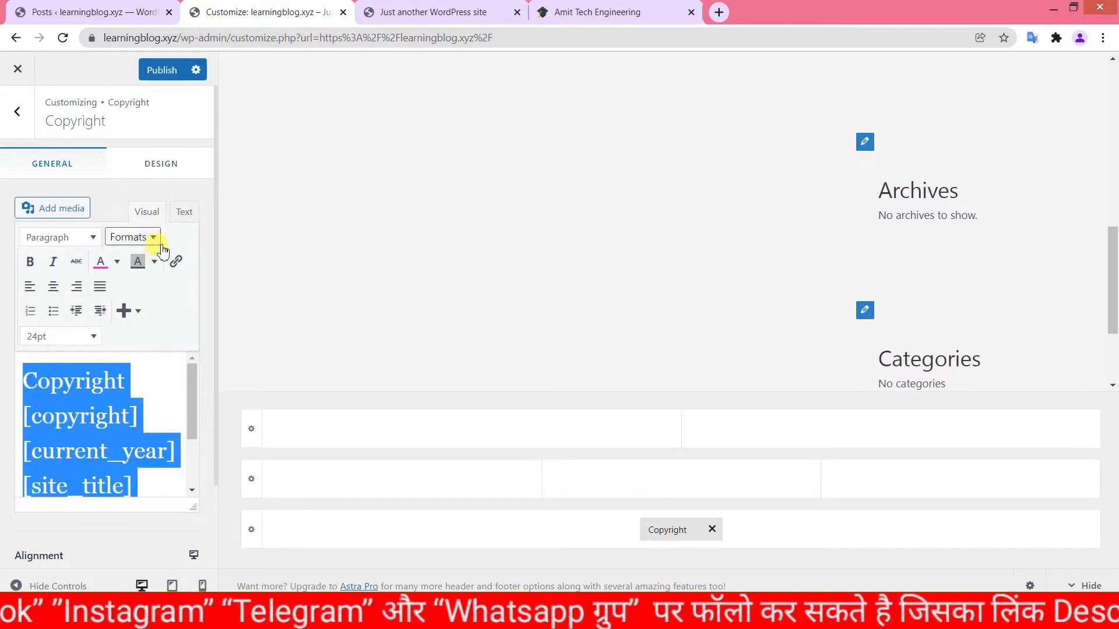
left_click(165, 70)
left_click(389, 16)
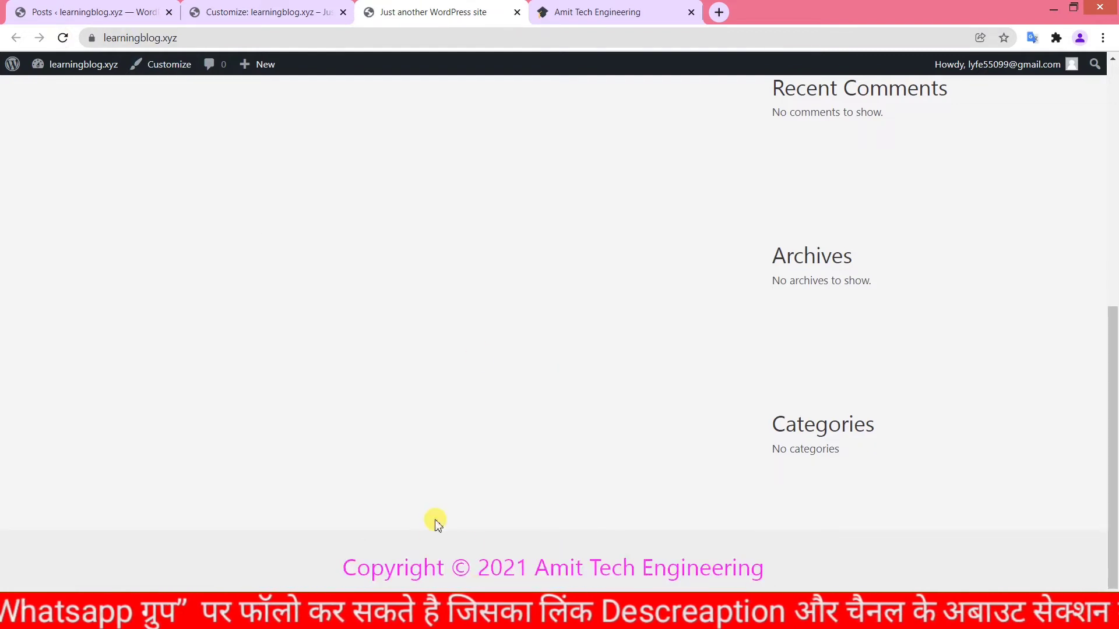
Step: Set the whole copyright text to 14pt and move the Copyright element to the first column of the primary footer row
key("ctrl+Page_Up")
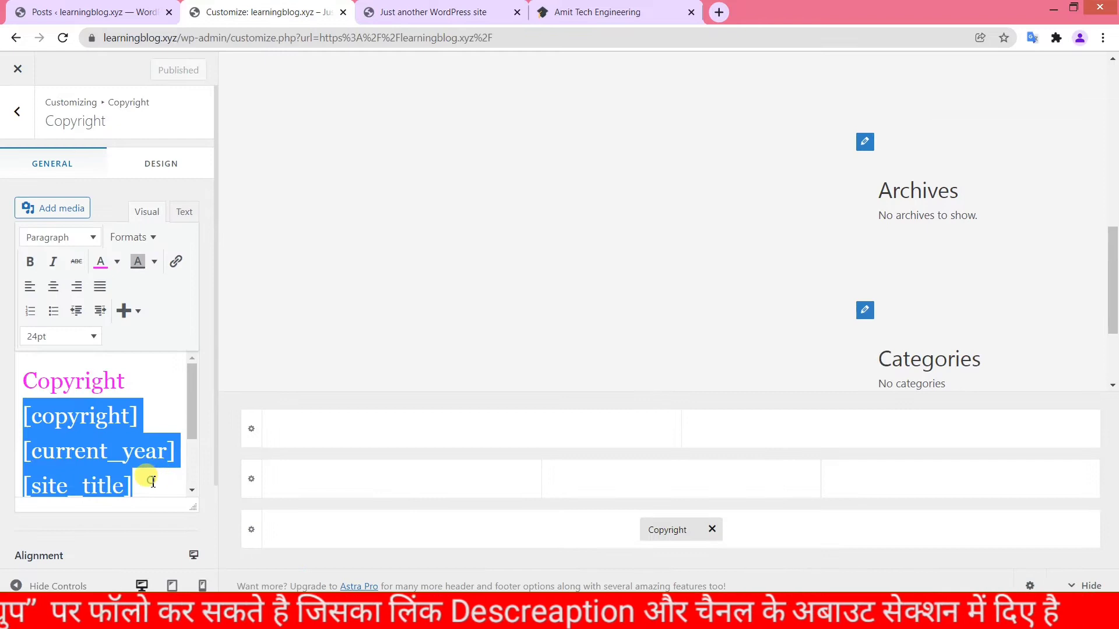
key("ctrl+a")
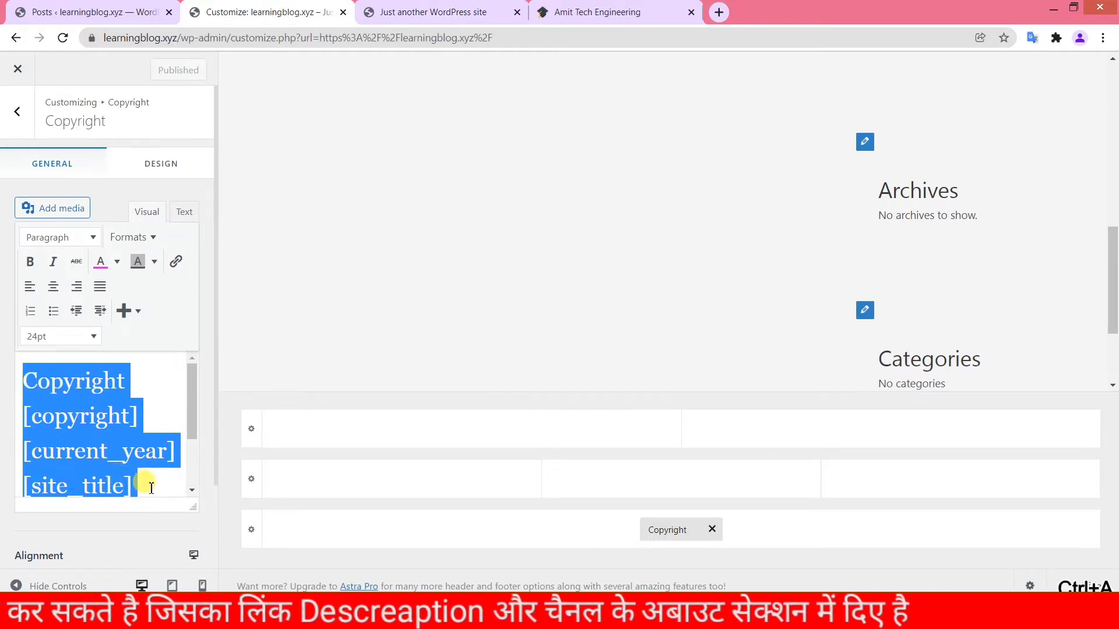
left_click(47, 336)
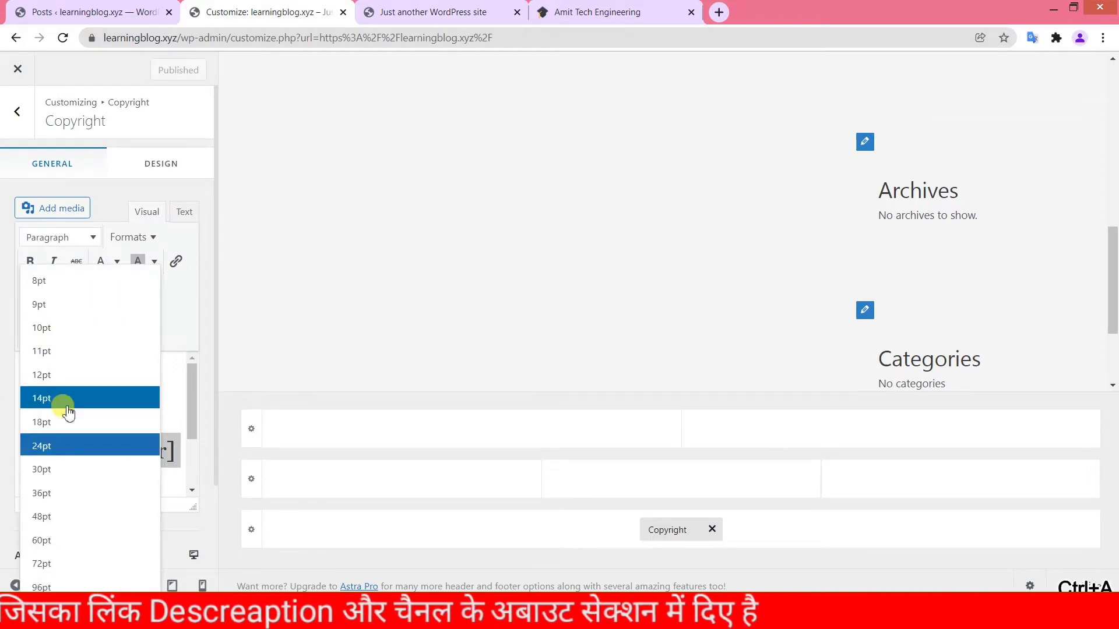
left_click(60, 397)
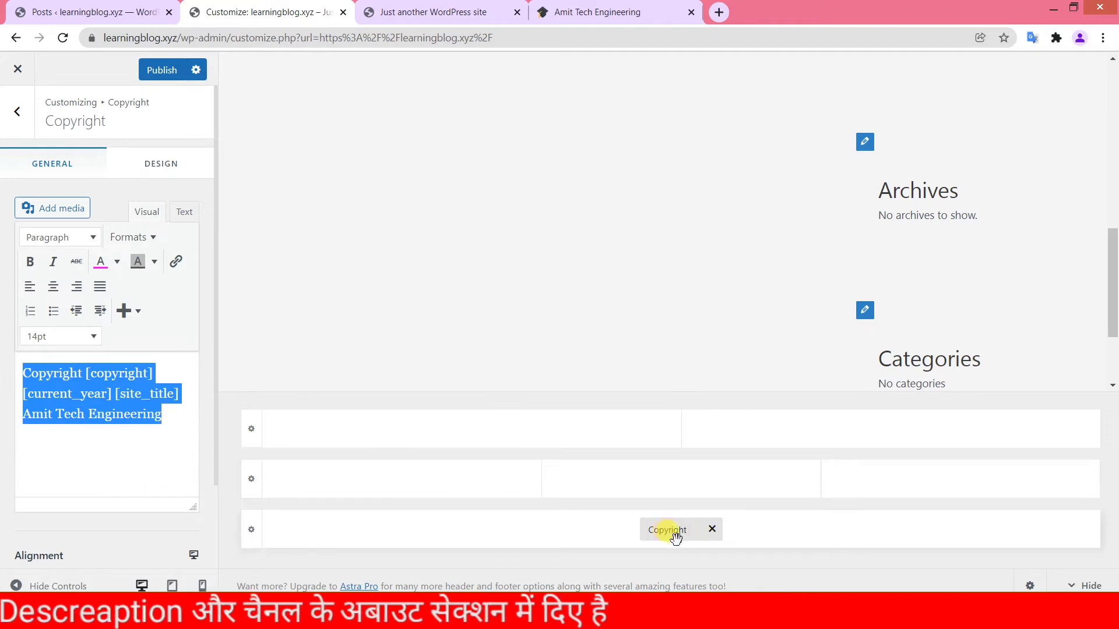
left_click_drag(676, 537, 305, 487)
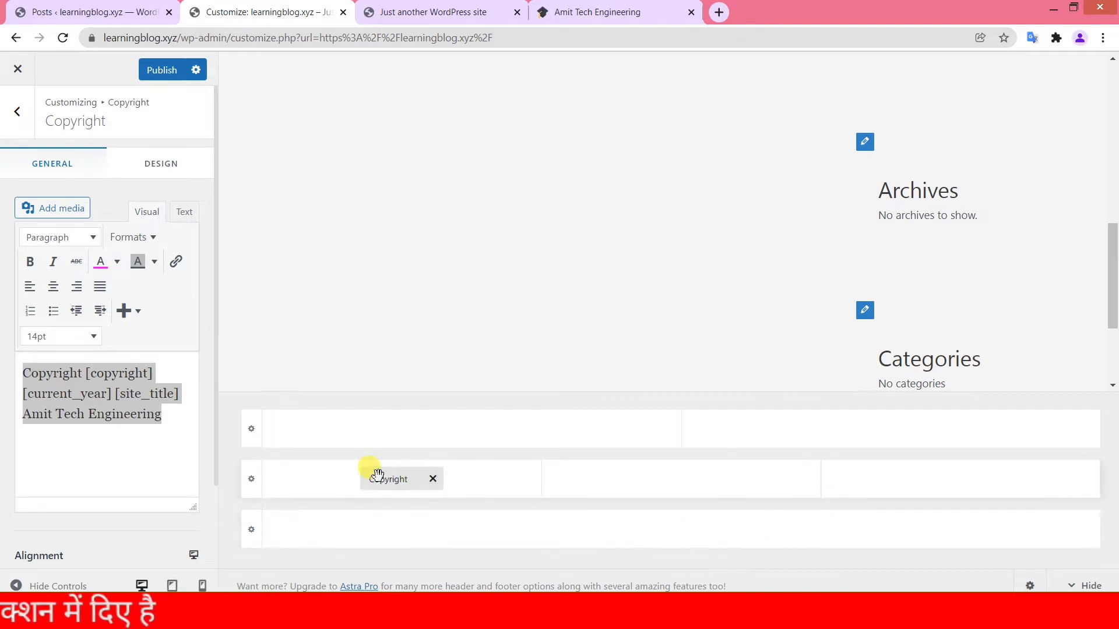
Step: Check the footer links on ateo.in and add a Footer Menu element to the third column of the primary footer row
left_click(960, 481)
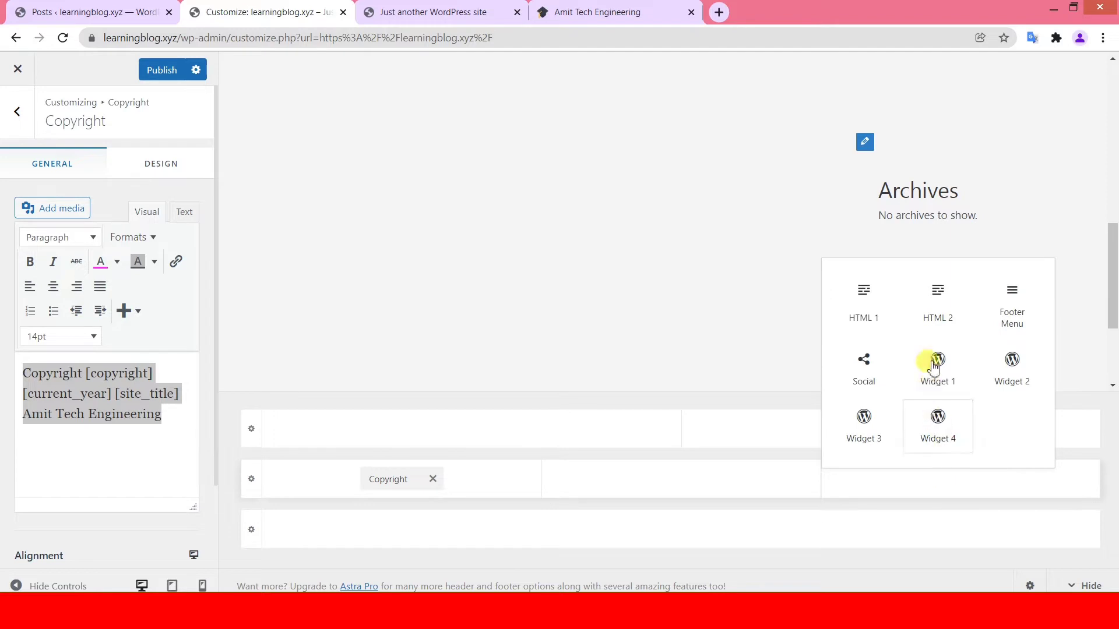
left_click(573, 5)
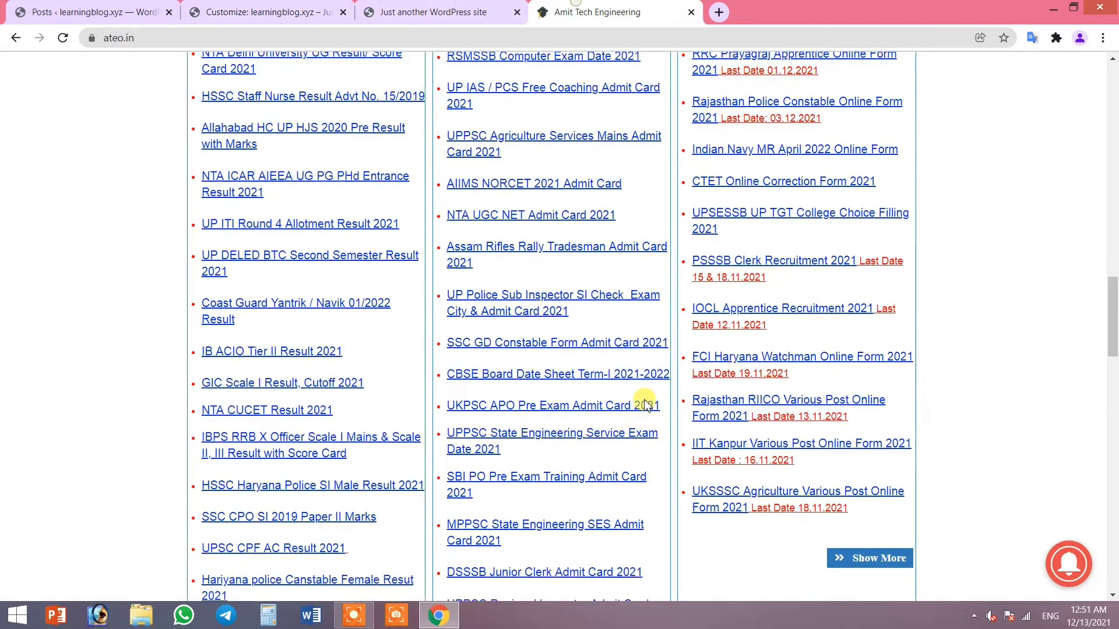
scroll(630, 495, "down", 10)
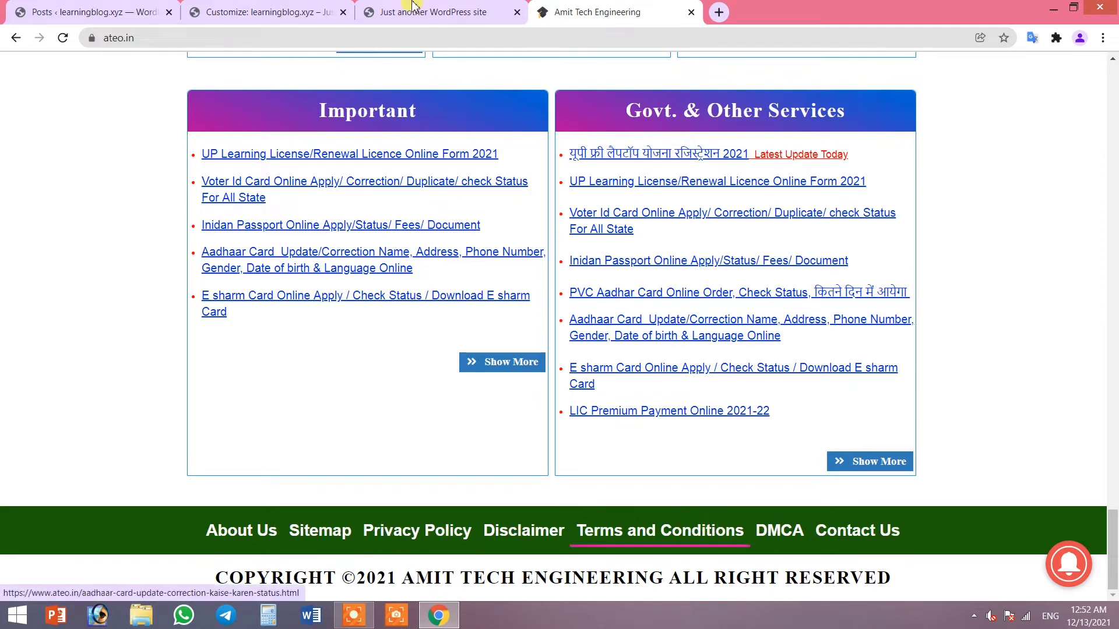
left_click(259, 14)
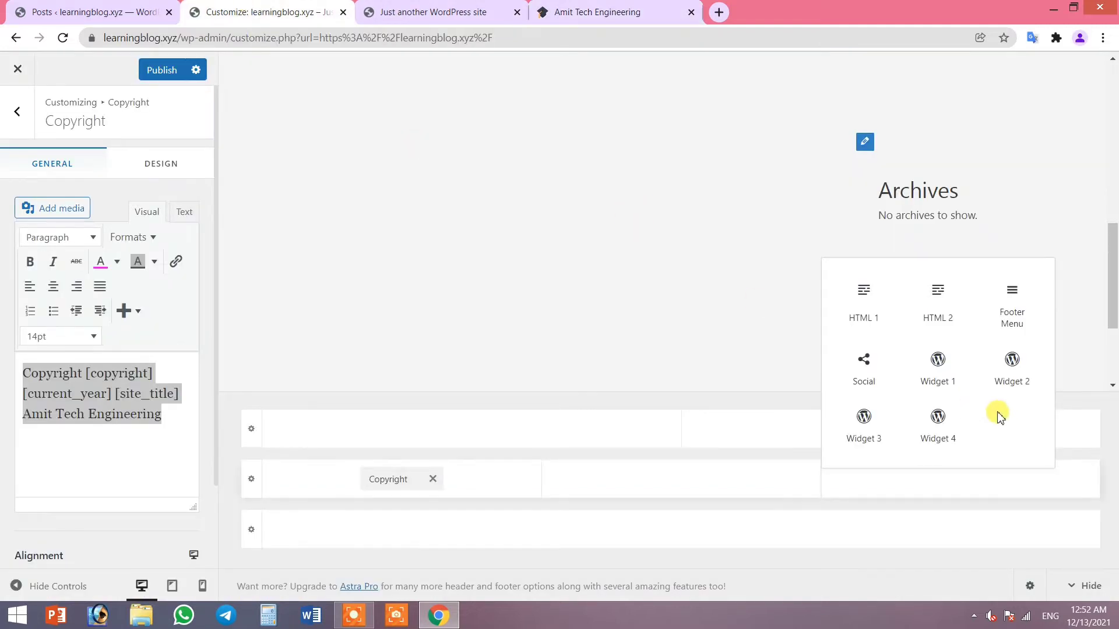
left_click(1018, 309)
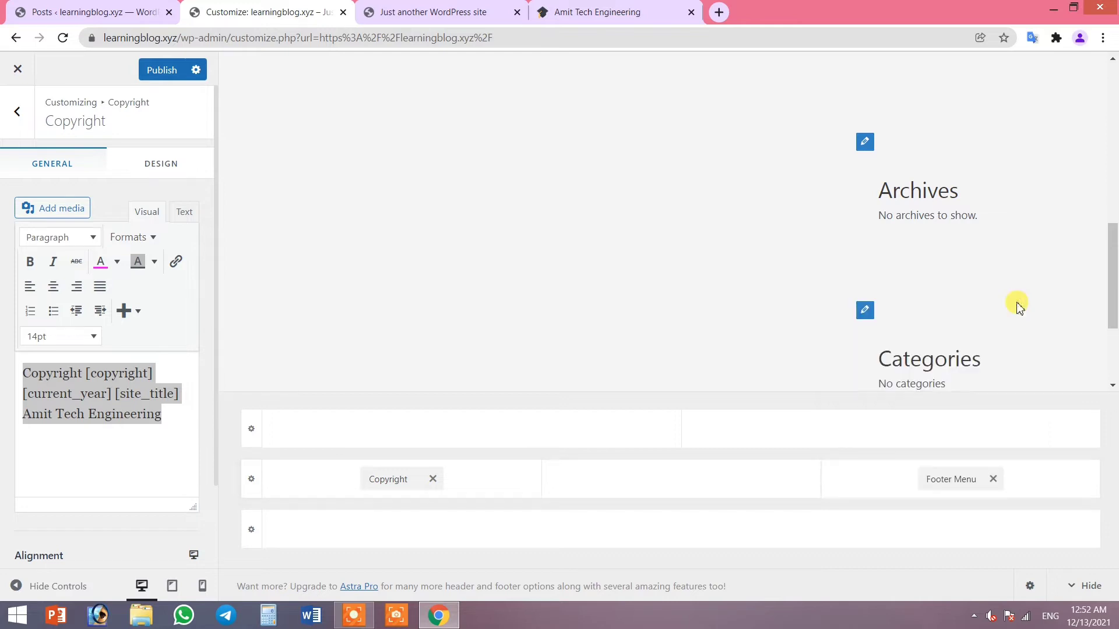
Step: Publish the new footer layout and inspect the footer on the live site
left_click(164, 72)
left_click(420, 7)
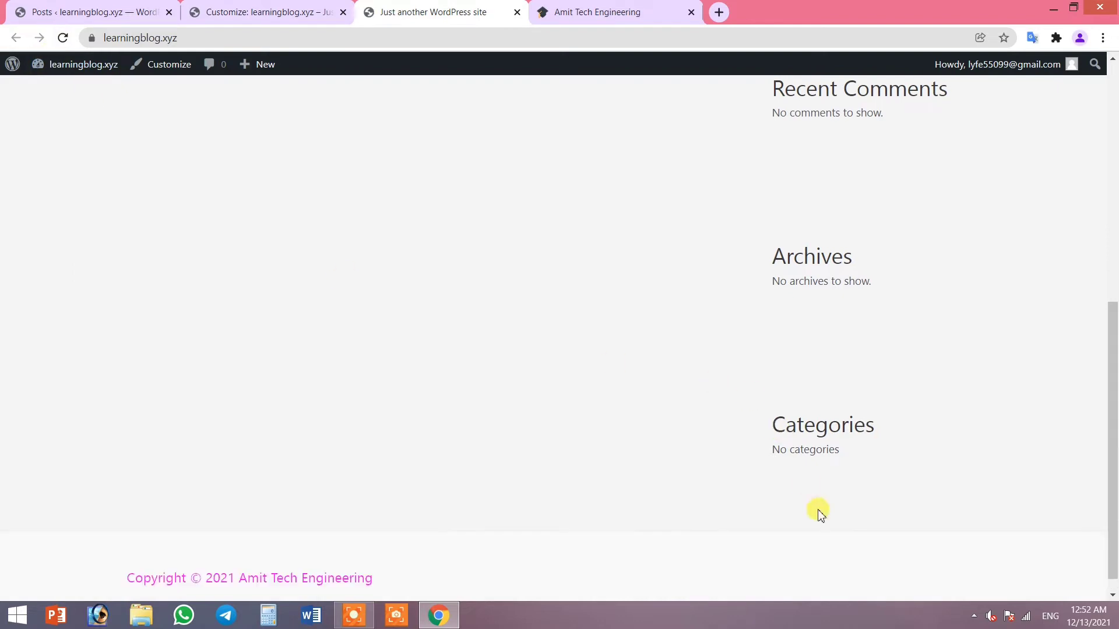
scroll(801, 487, "down", 1)
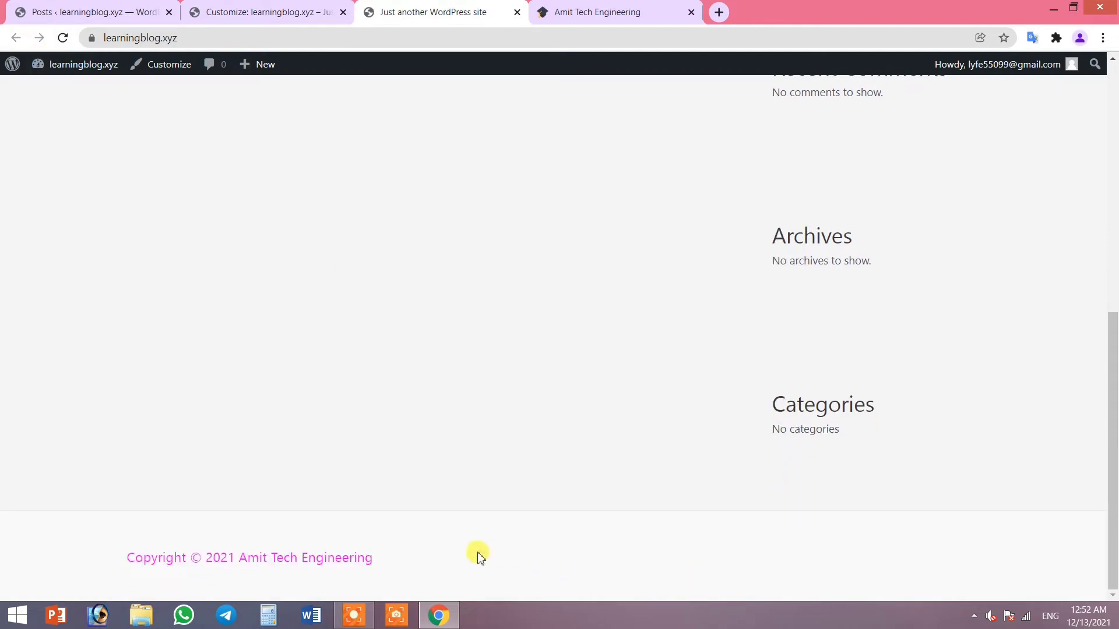
triple_click(914, 561)
left_click(865, 565)
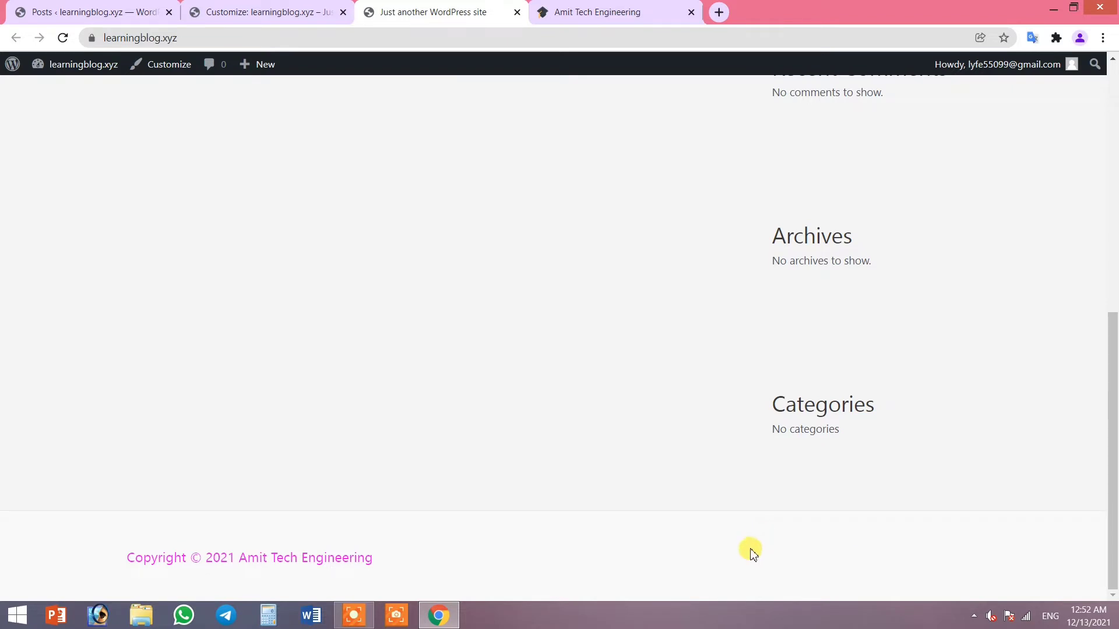
Step: Open the WordPress menu editor from the admin dashboard and load the "footer menu" for editing
left_click(122, 6)
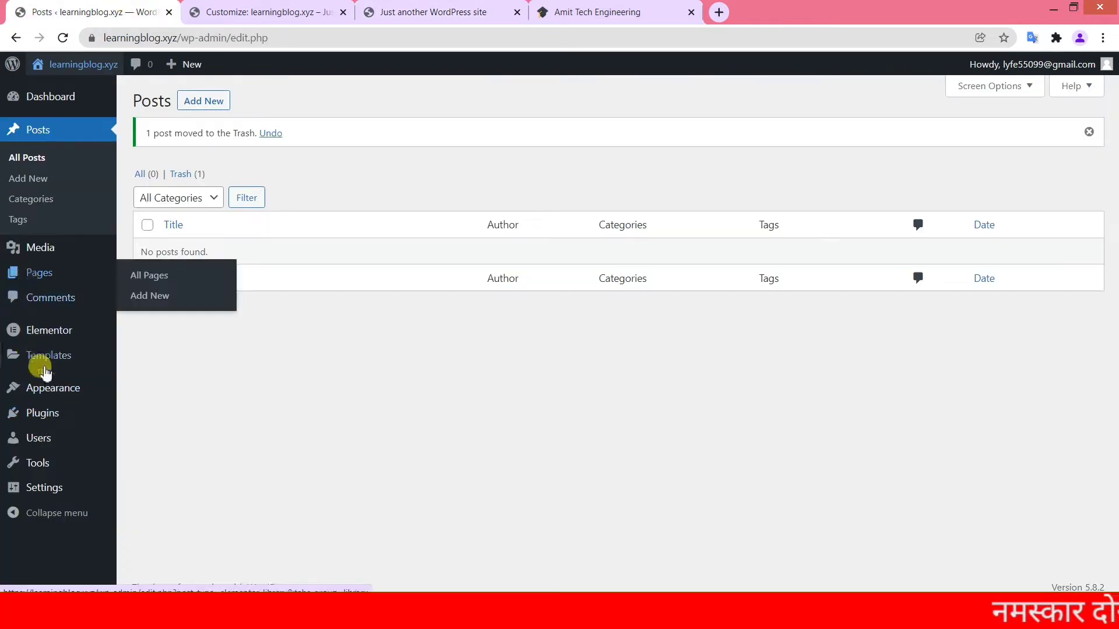
mouse_move(55, 388)
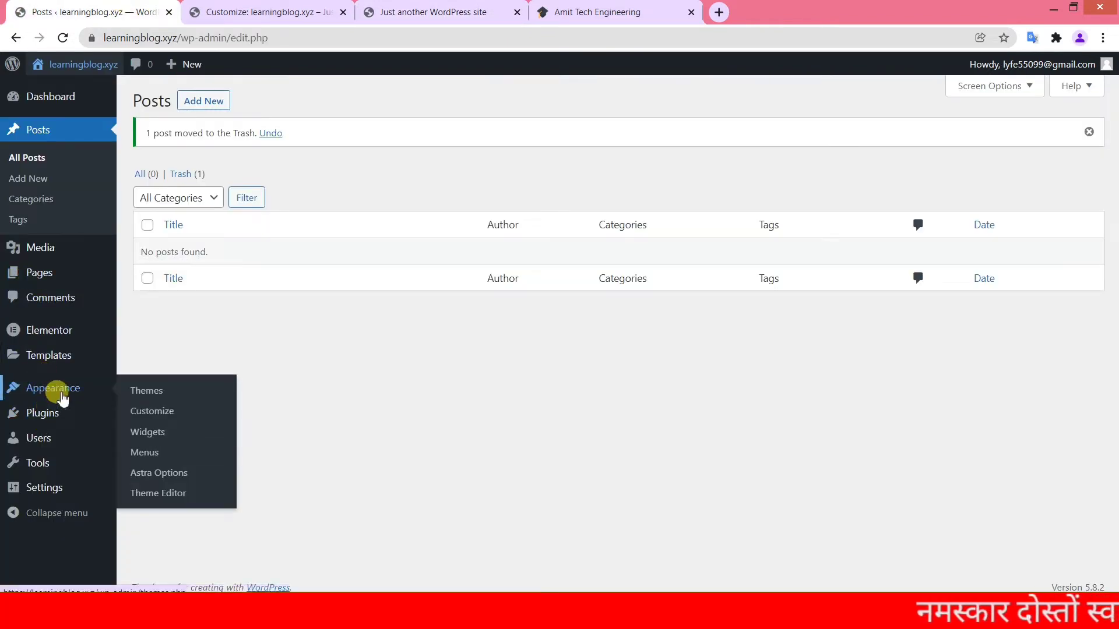
left_click(175, 456)
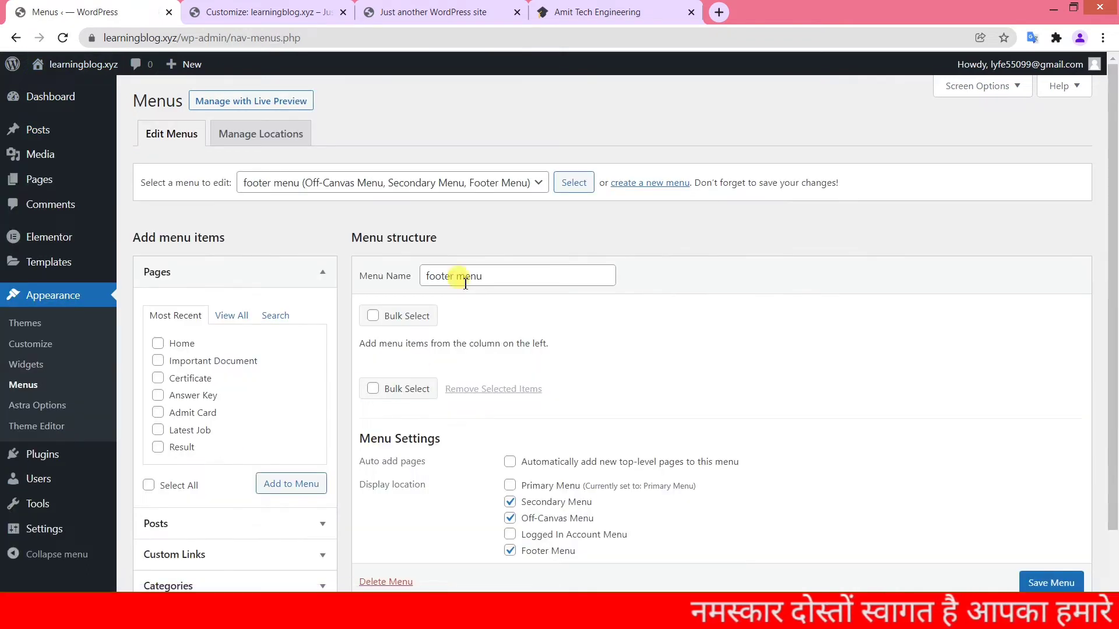
left_click(428, 176)
left_click(429, 176)
left_click(585, 184)
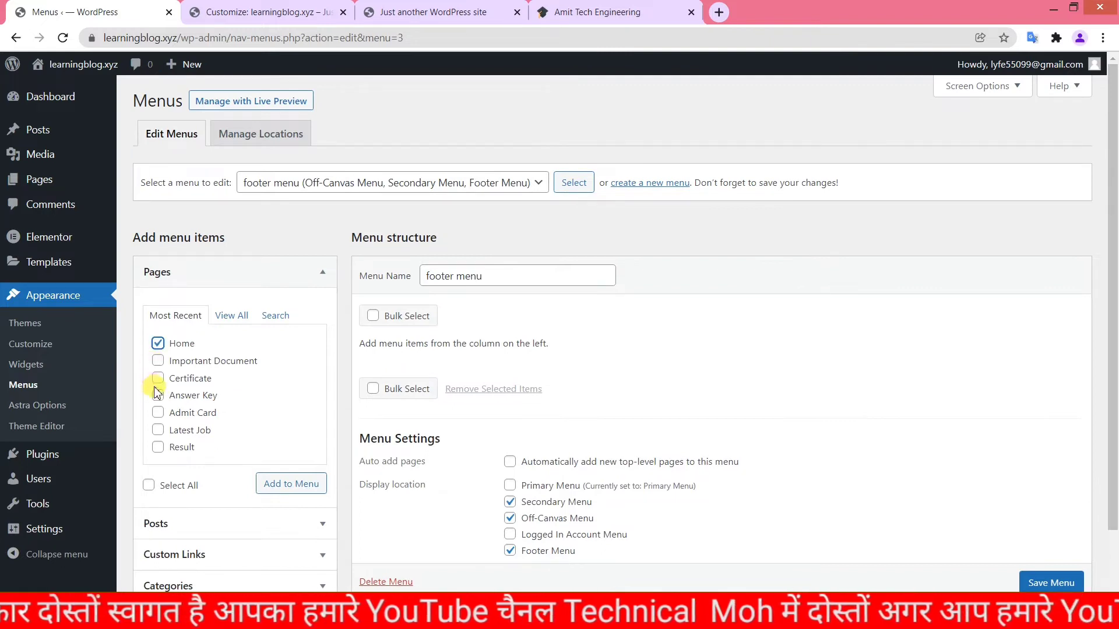
Step: Add the Home, Certificate, Latest Job and Result pages to the footer menu and save it
left_click(158, 447)
left_click(292, 485)
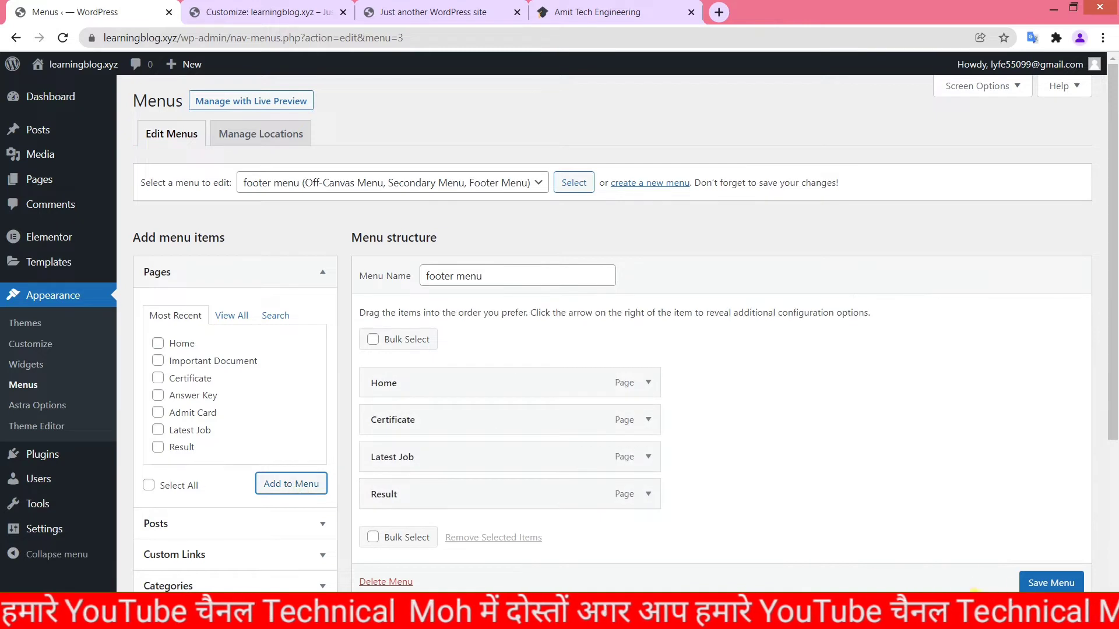
scroll(1014, 583, "down", 1)
left_click(1049, 581)
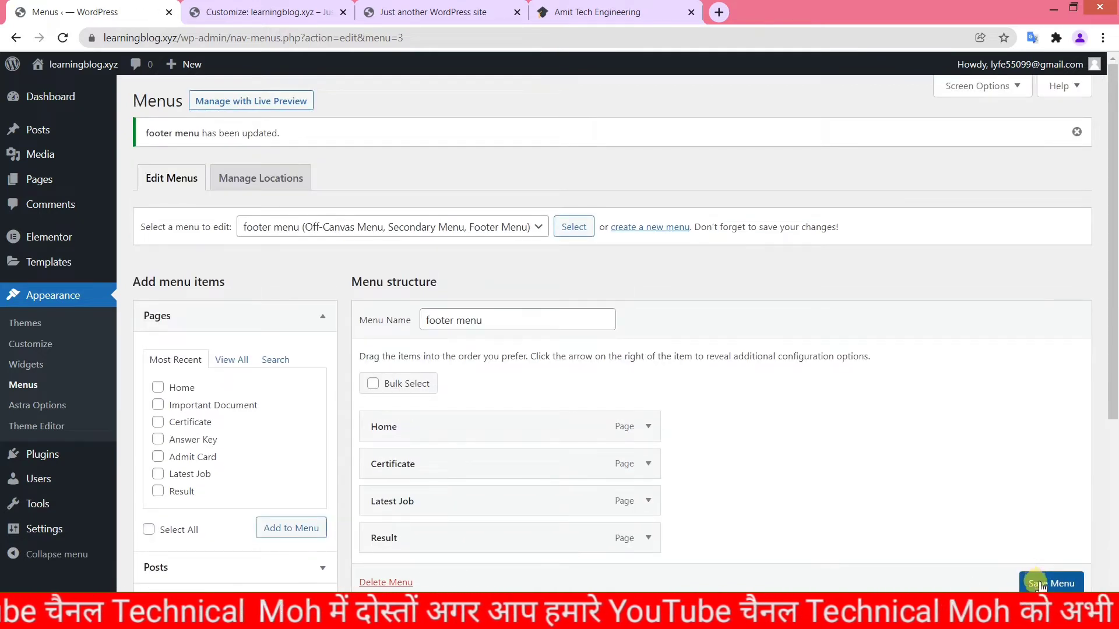
scroll(1040, 586, "down", 1)
left_click(1043, 586)
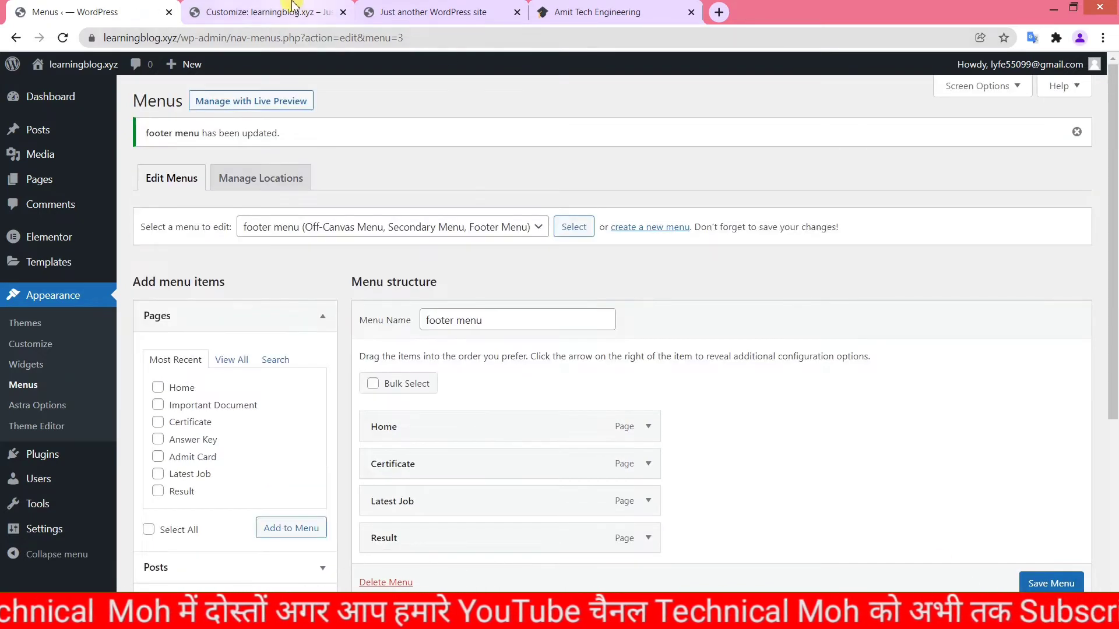
Step: Check the footer menu links and copyright line on the live site
left_click(443, 13)
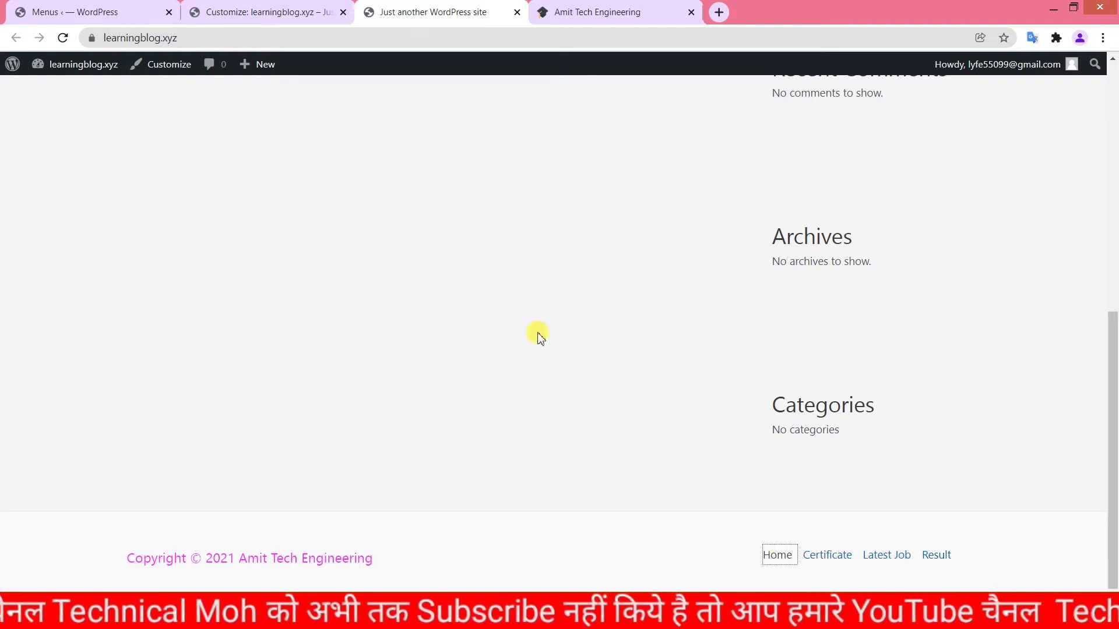
scroll(884, 460, "up", 5)
scroll(857, 445, "down", 5)
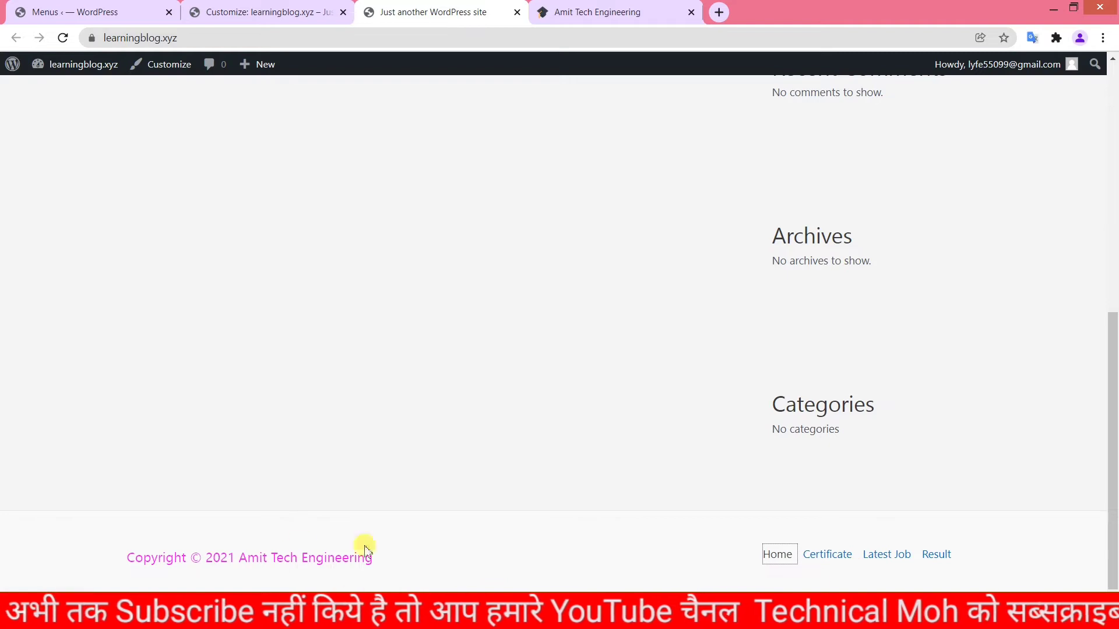
Step: Set the Primary Footer row to two columns in the Customizer and show its design settings
left_click(274, 8)
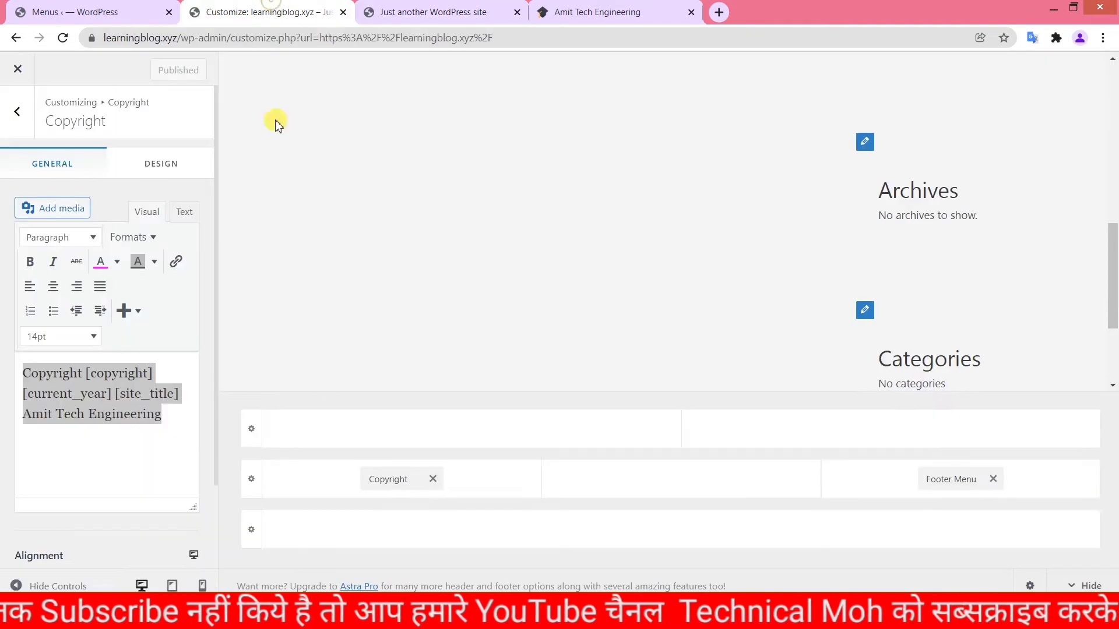
left_click(251, 479)
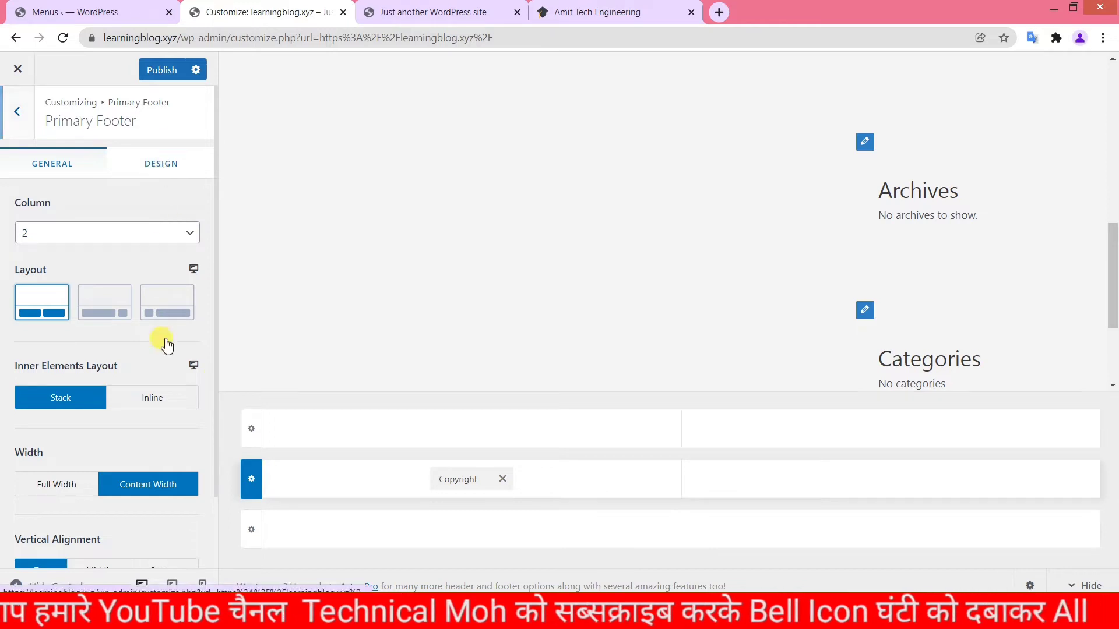
left_click(161, 163)
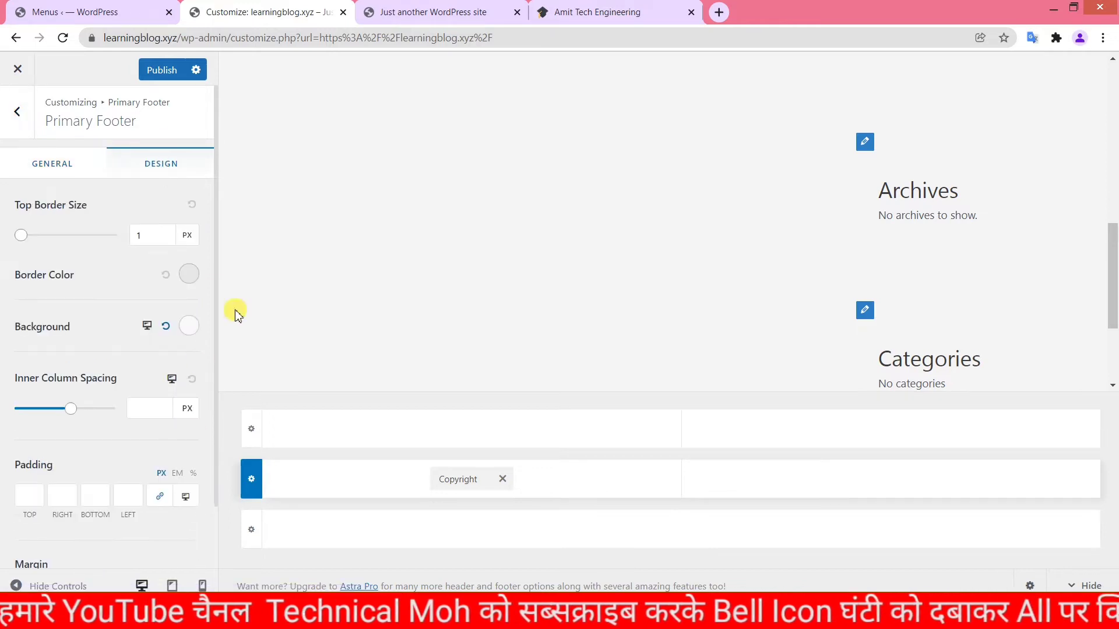
Step: Try several background colors for the Primary Footer and set it to dark green
left_click(198, 329)
left_click(141, 512)
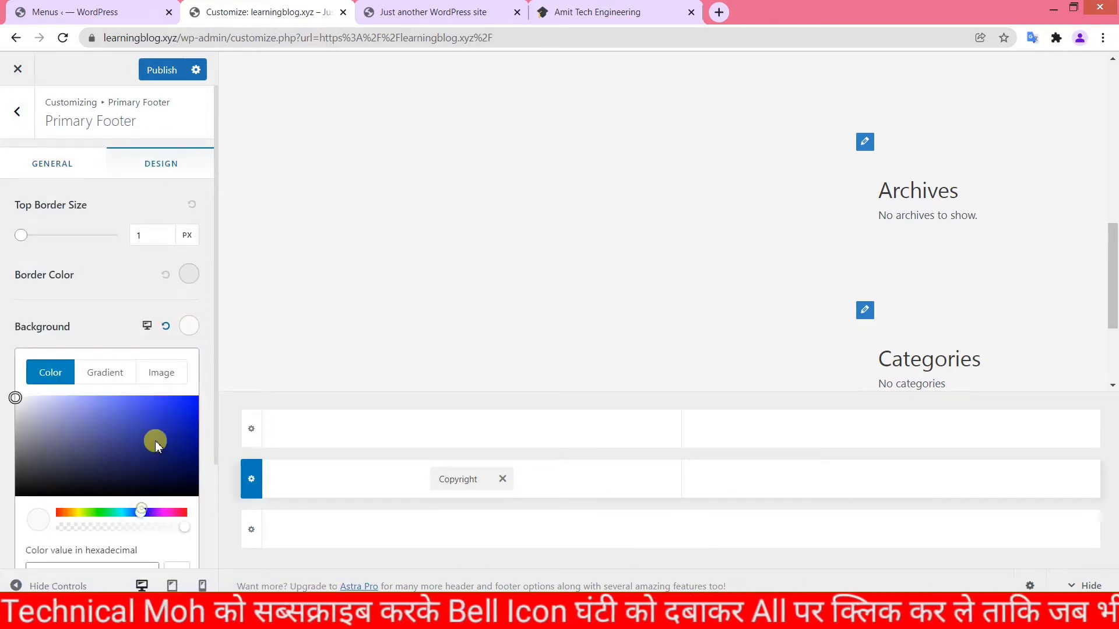
left_click(155, 441)
left_click(180, 441)
left_click(163, 511)
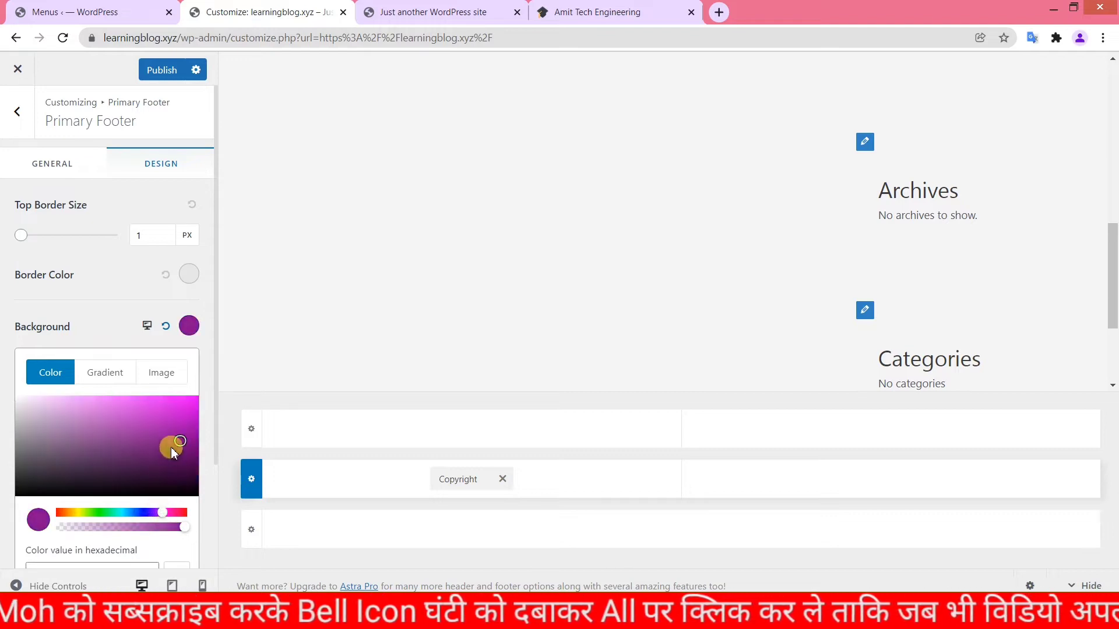
left_click(139, 512)
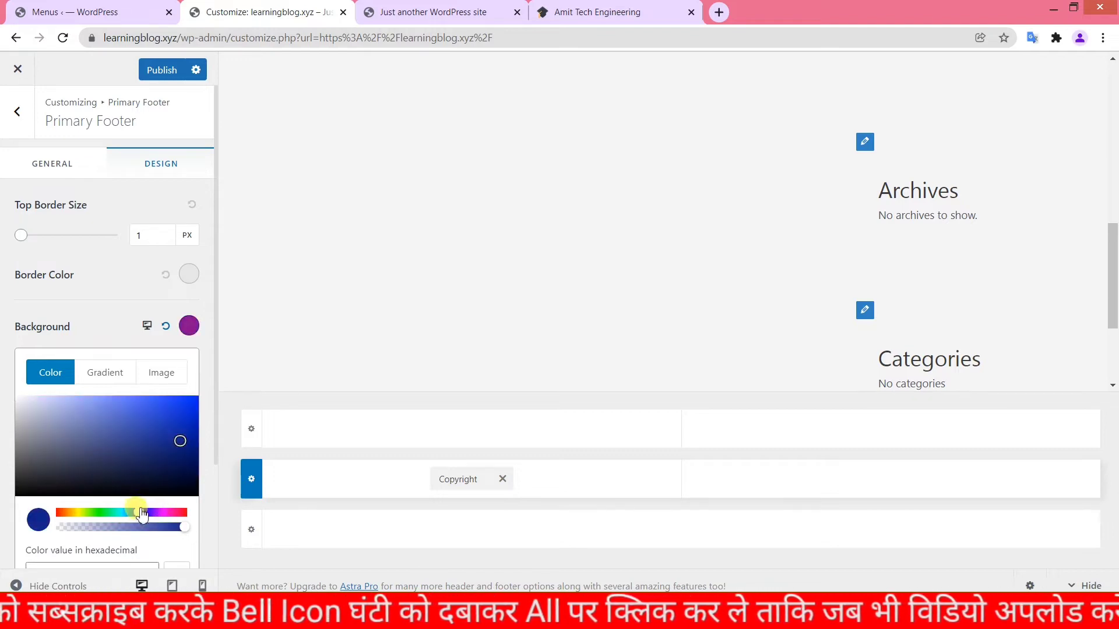
left_click(104, 511)
left_click(184, 437)
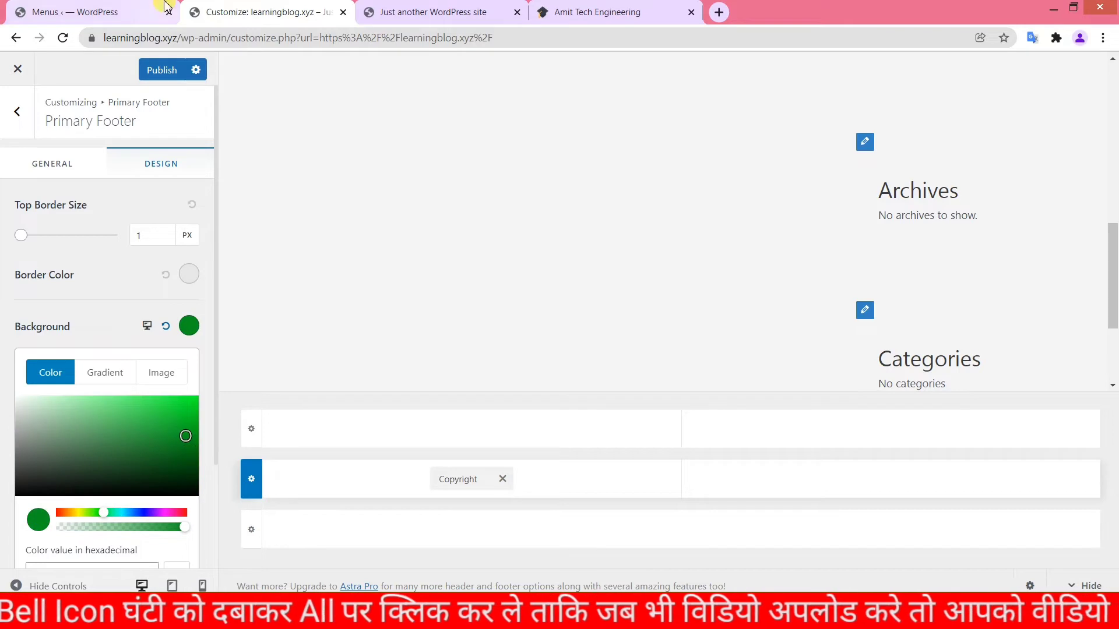
Step: Publish the green Primary Footer background and reload the live site to check it
left_click(161, 70)
left_click(400, 11)
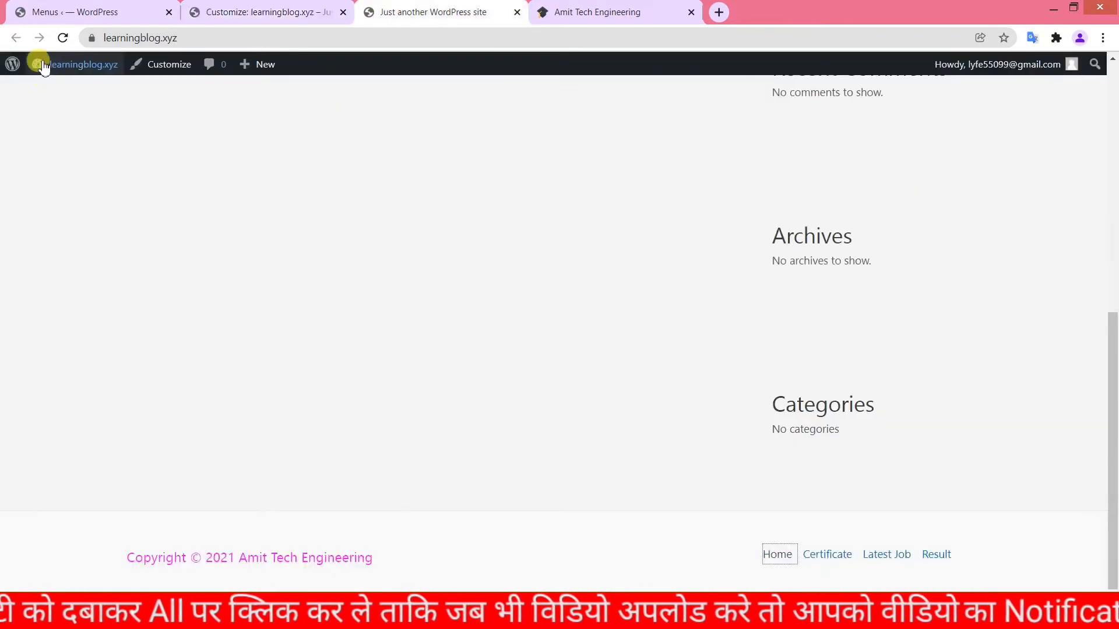
left_click(61, 37)
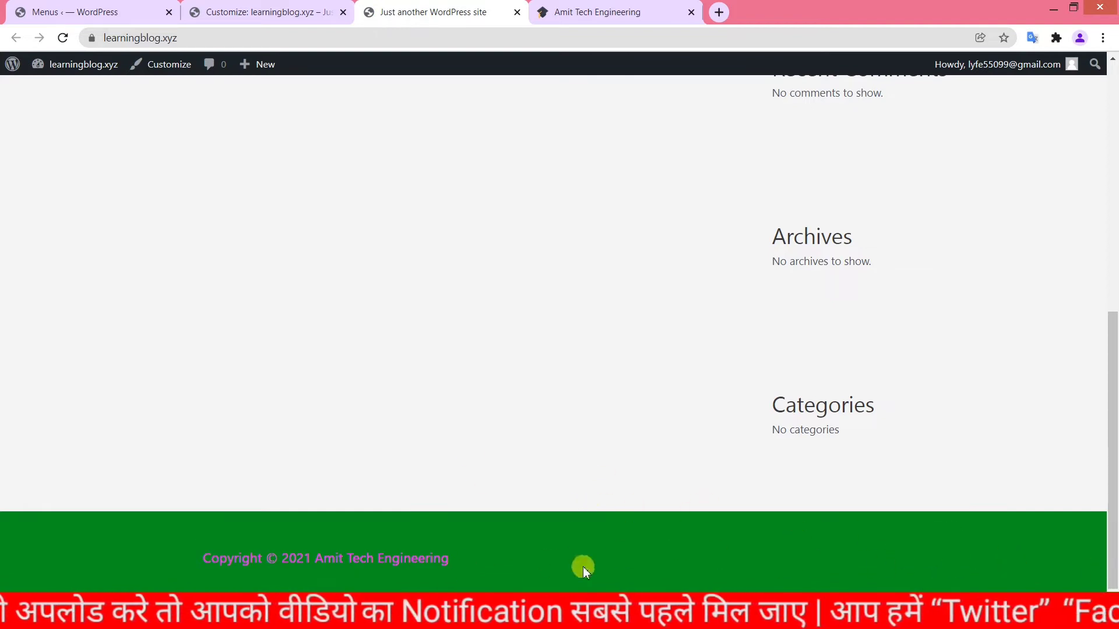
Step: Make the footer copyright text white and bold, publish the change and check it on the live site
left_click(280, 12)
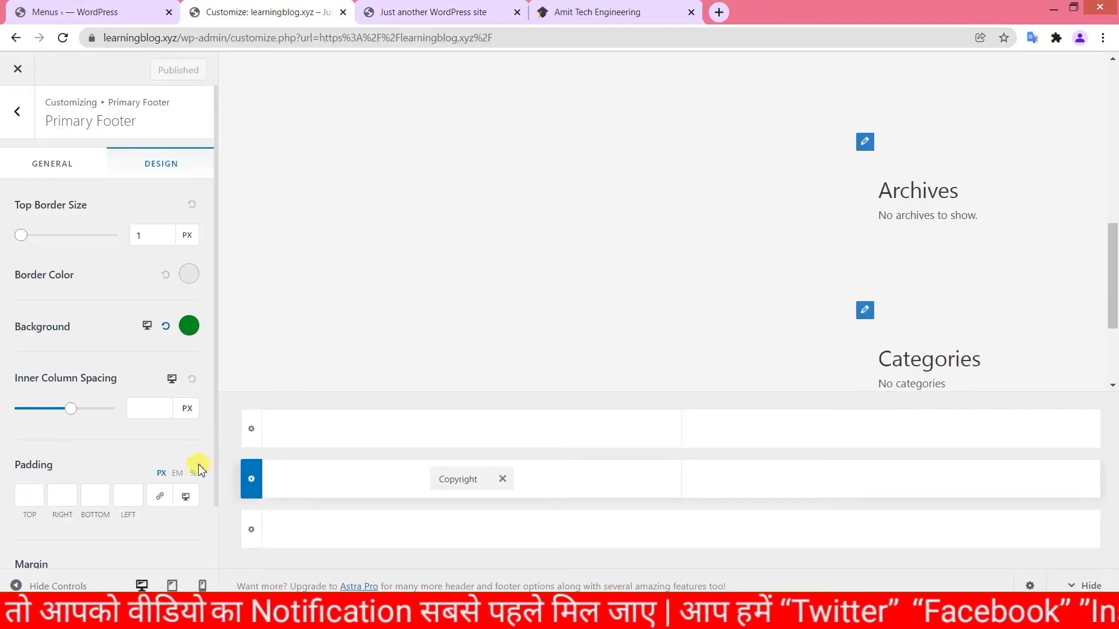
left_click(454, 476)
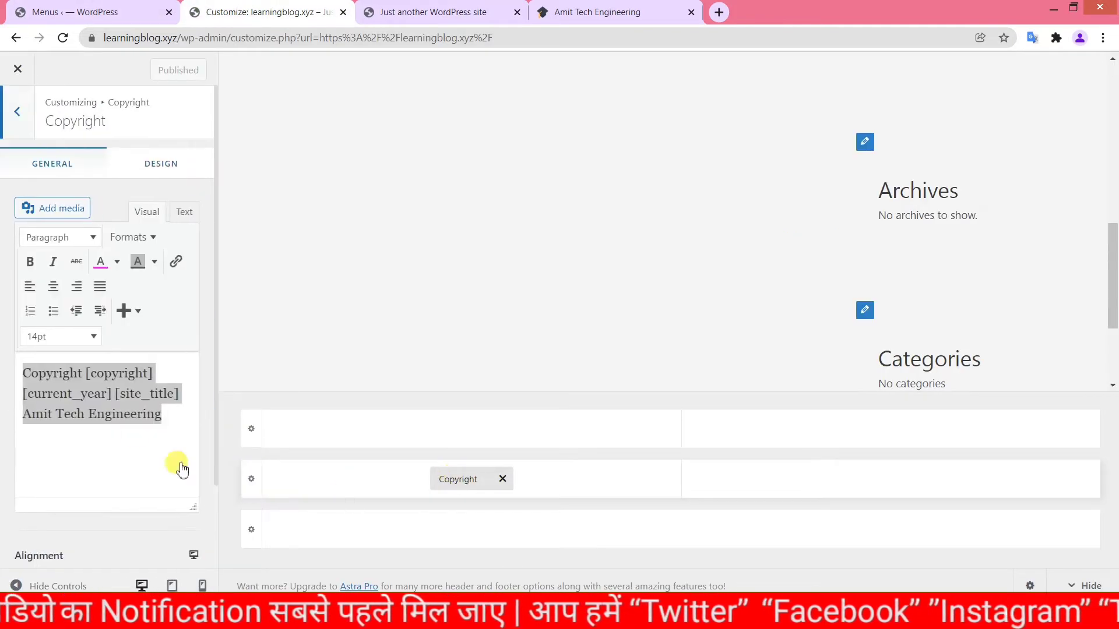
left_click(120, 267)
left_click(151, 325)
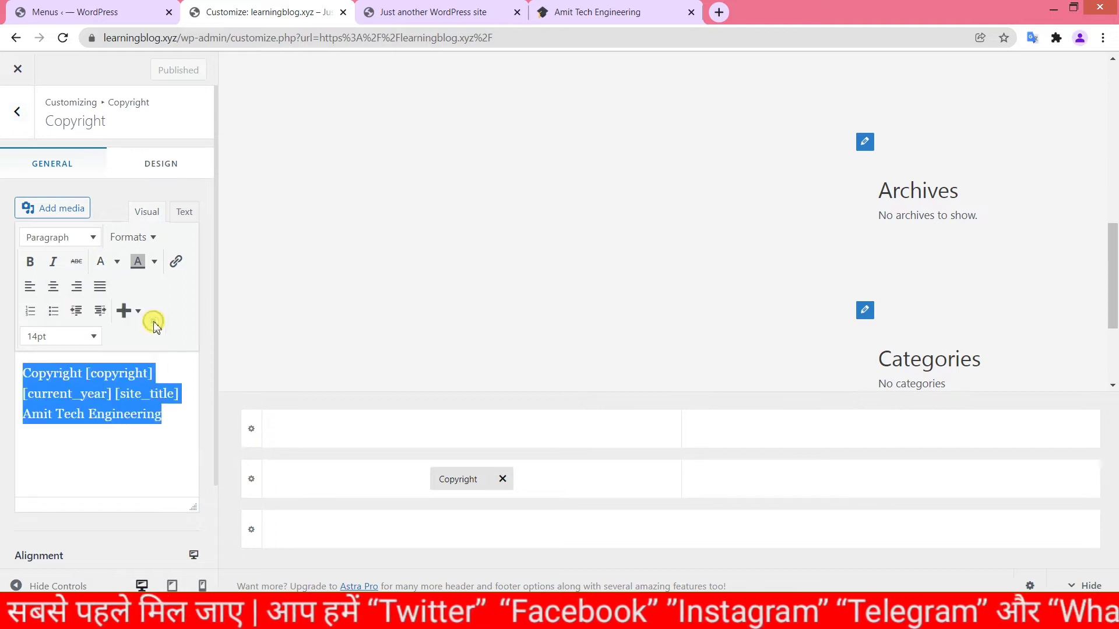
left_click(29, 262)
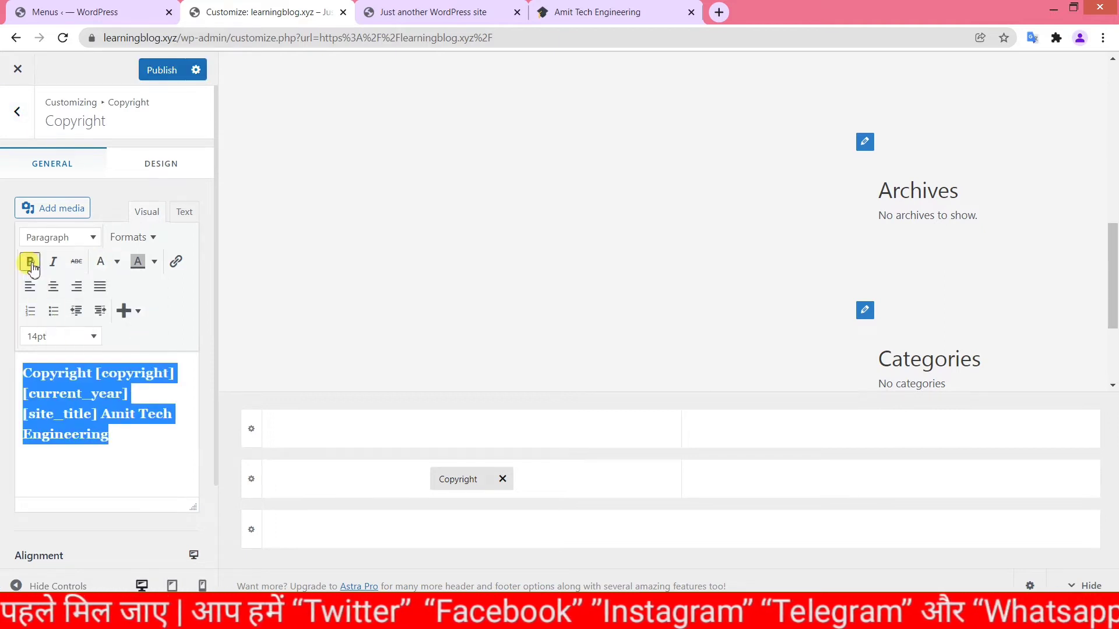
left_click(158, 70)
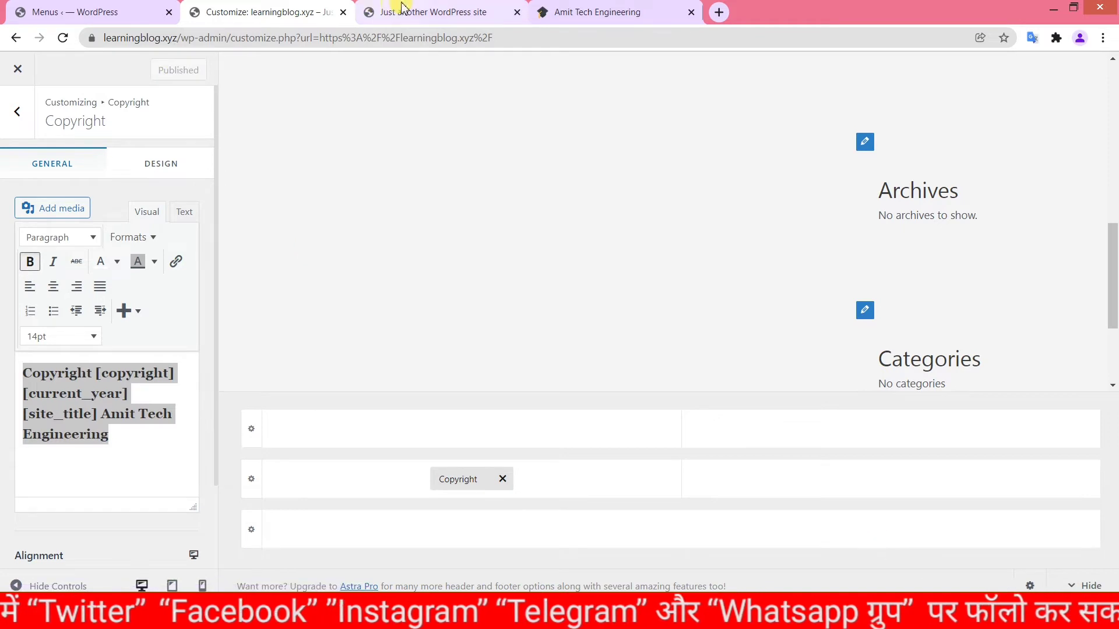
left_click(402, 8)
left_click(63, 38)
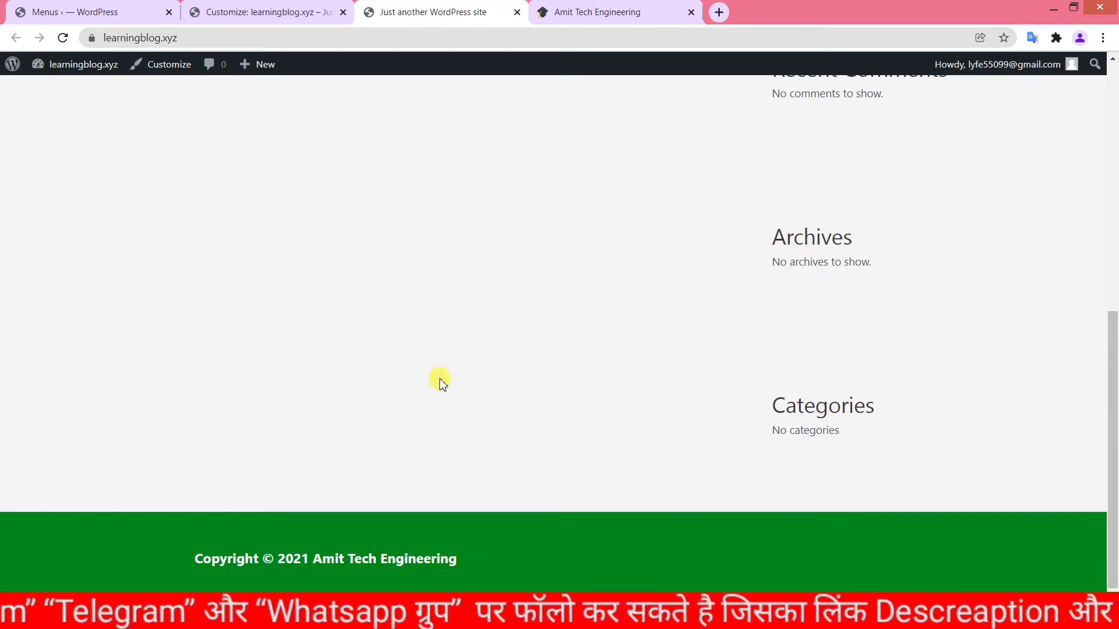
Step: Add the Footer Menu element to the empty second column of the Primary Footer row in the Customizer
key("ctrl+shift+Tab")
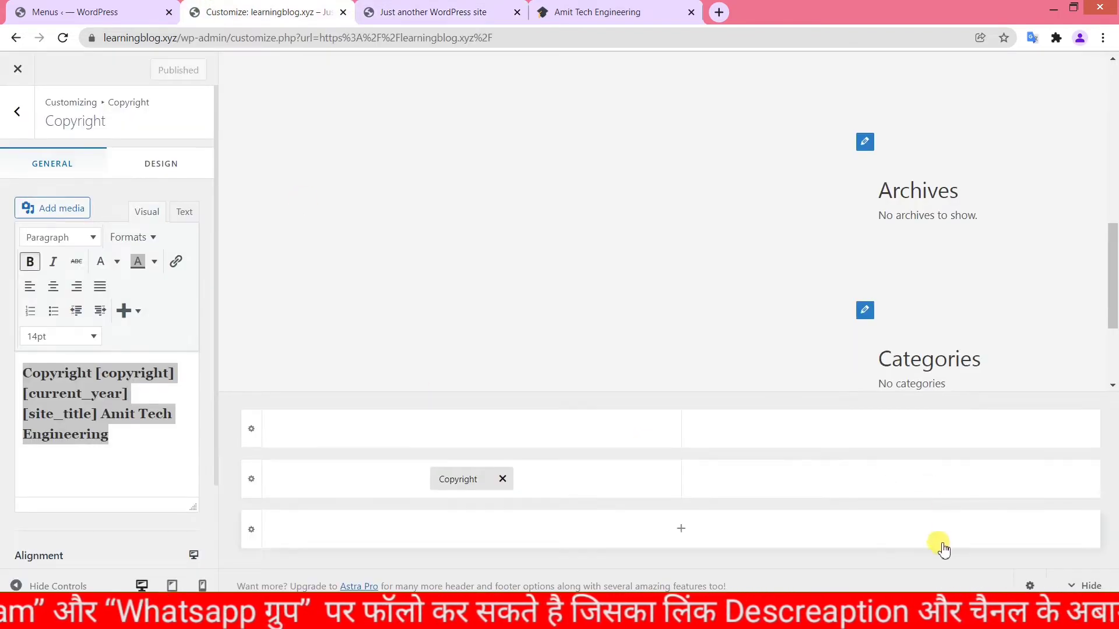
left_click(888, 481)
left_click(880, 313)
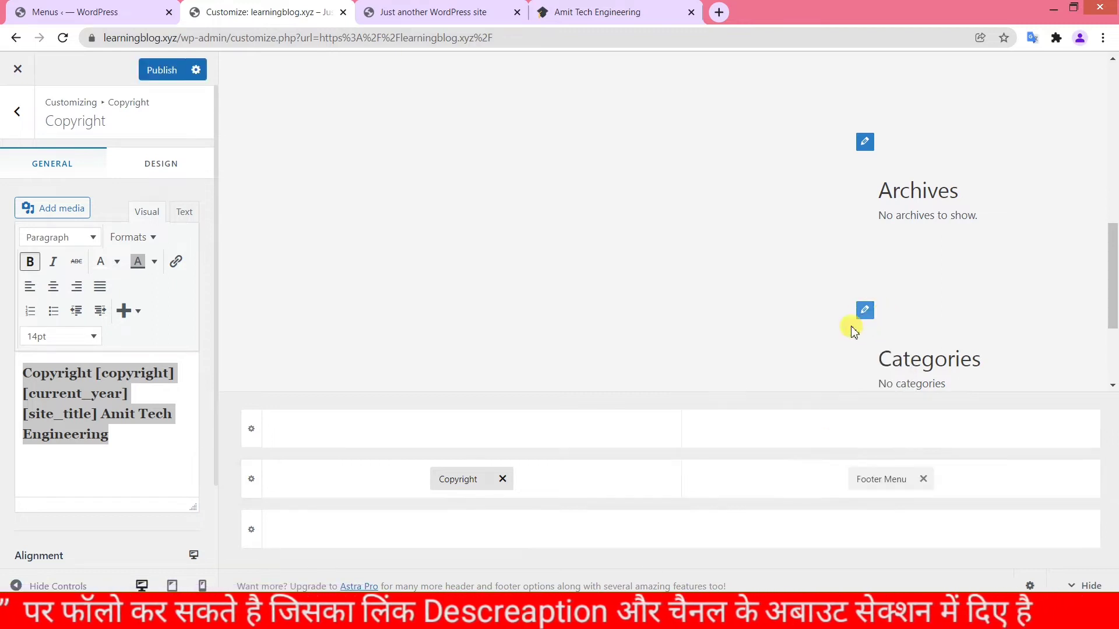
Step: Set the Footer Menu's normal link color to white, publish it and view the footer on the live site
left_click(876, 478)
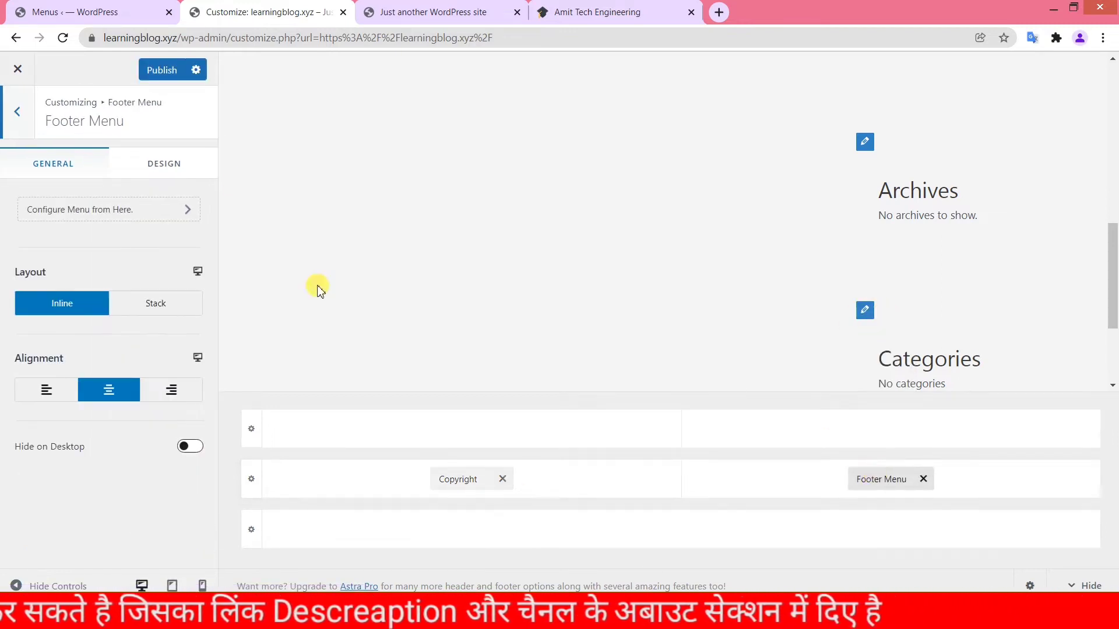
left_click(182, 164)
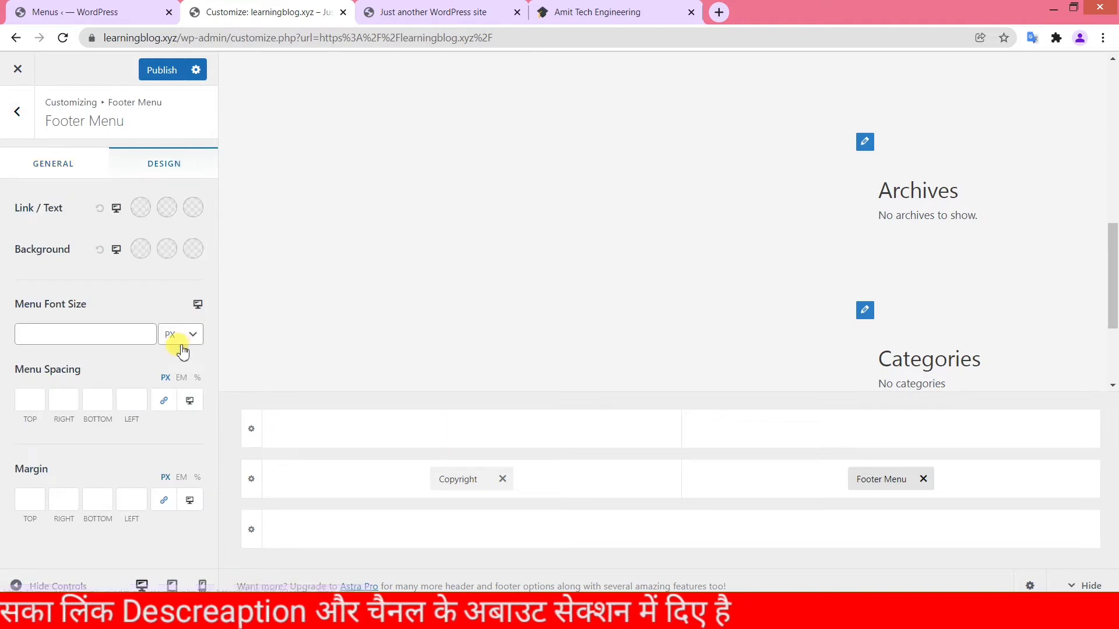
left_click(140, 208)
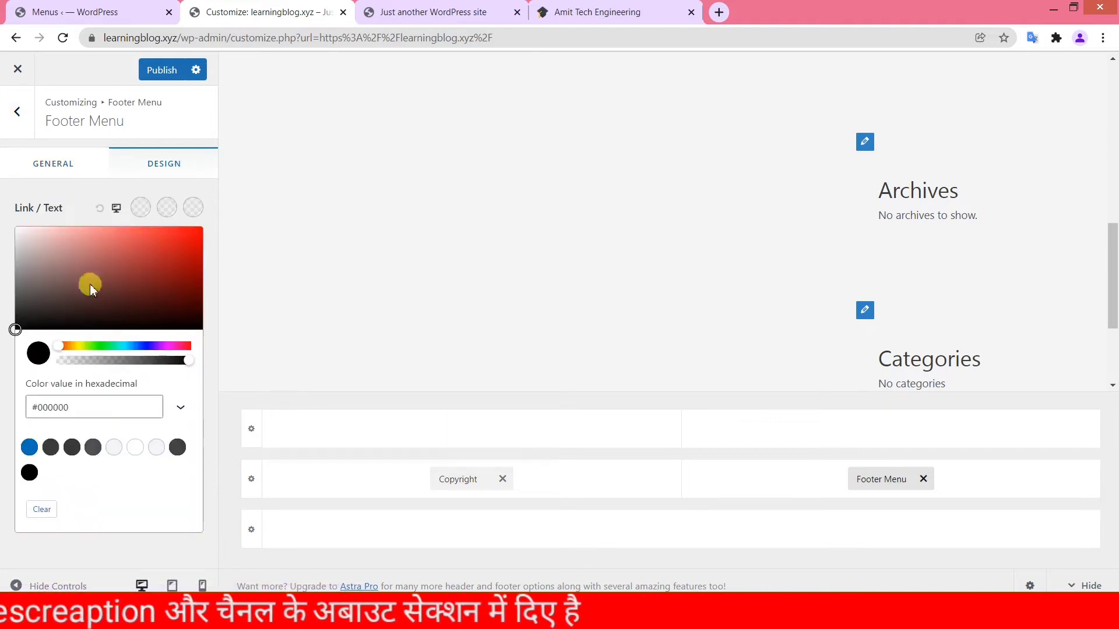
left_click(16, 228)
left_click(78, 208)
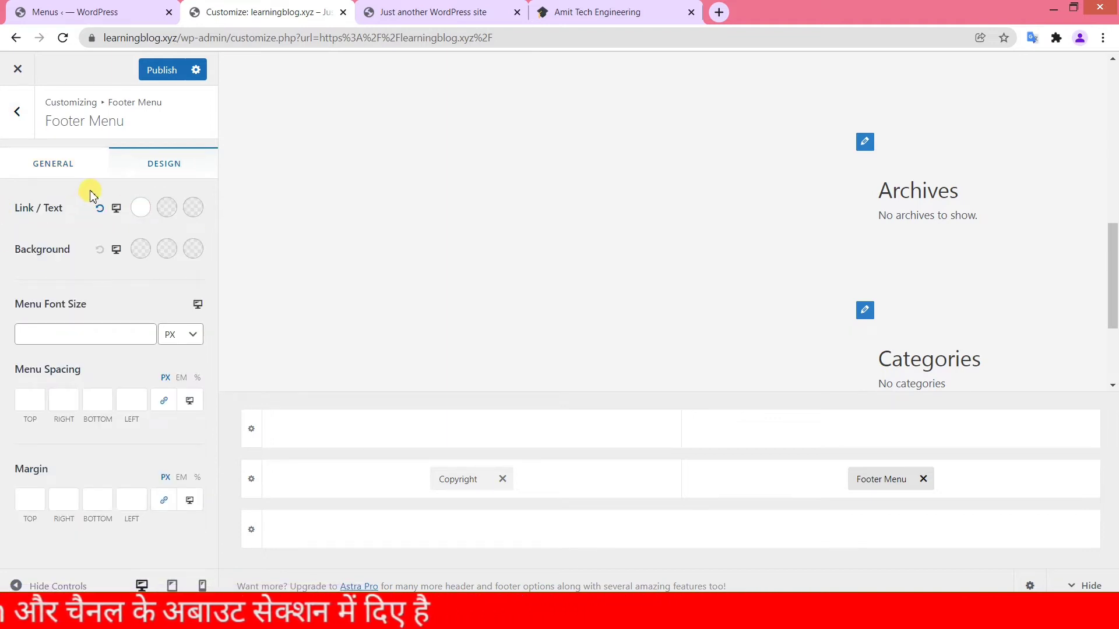
left_click(172, 70)
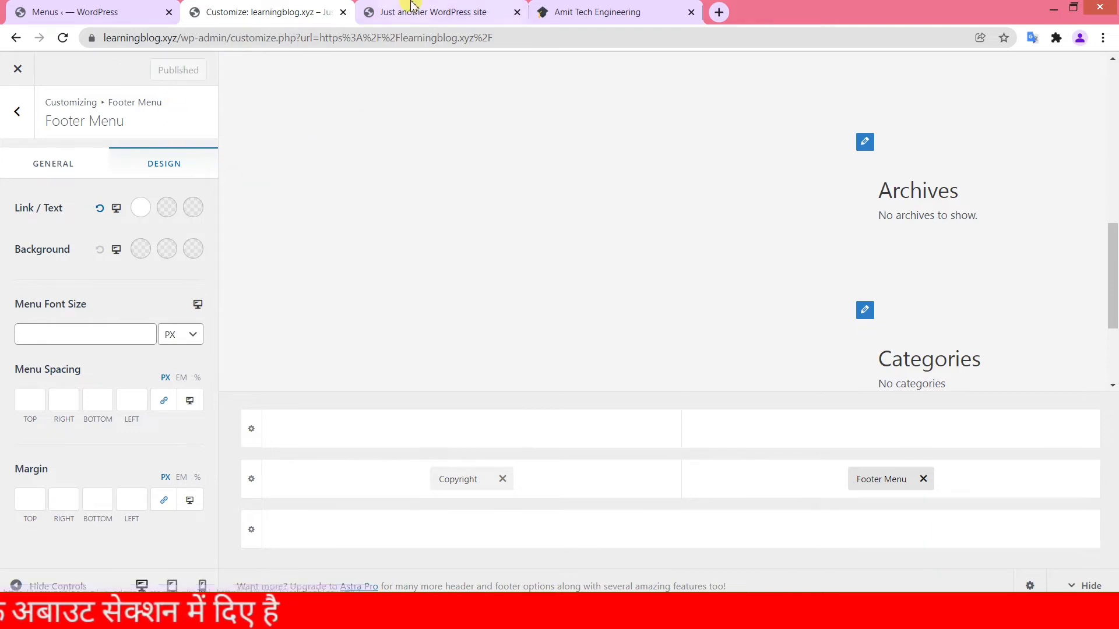
left_click(411, 7)
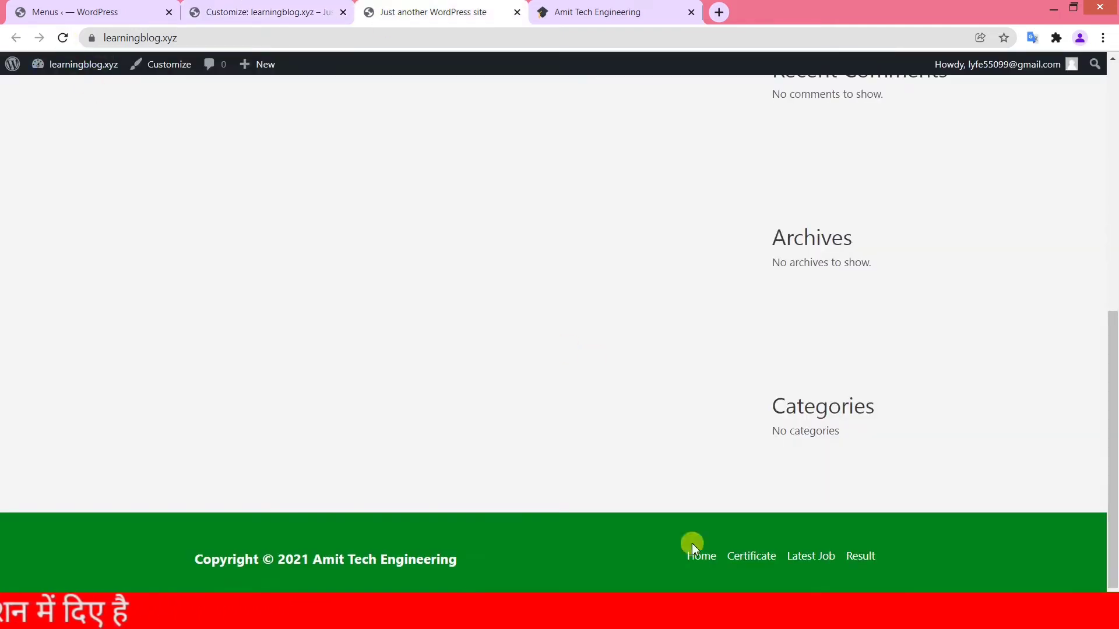
Step: Try a Footer Menu font size of 16 px, publish it and check it on the live site
left_click(274, 7)
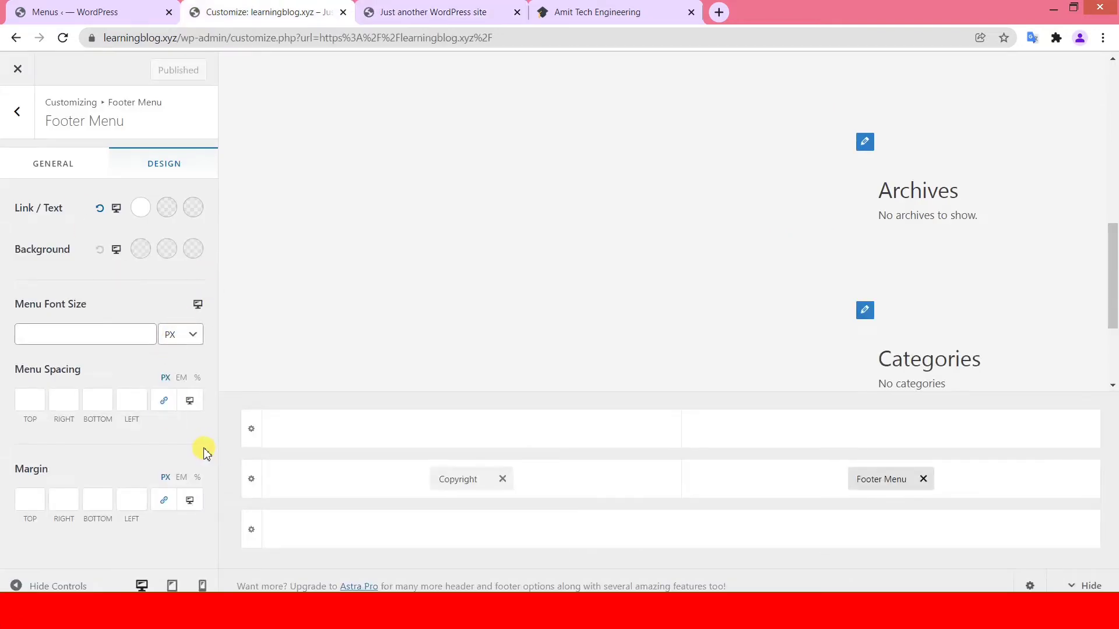
left_click(150, 335)
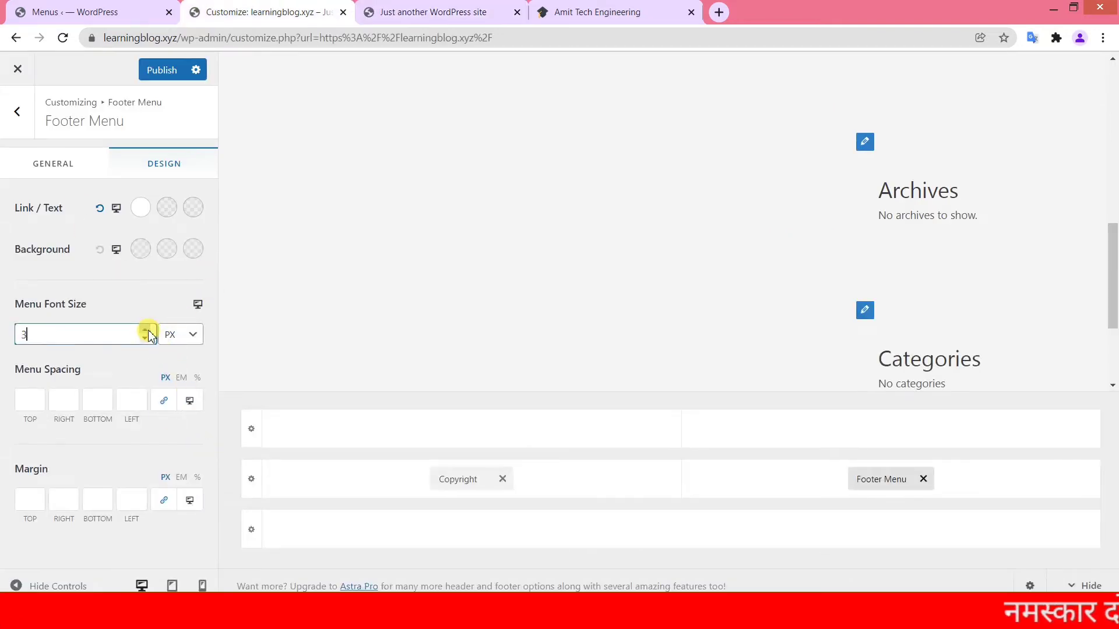
type("1")
left_click(149, 329)
left_click(149, 330)
left_click(150, 330)
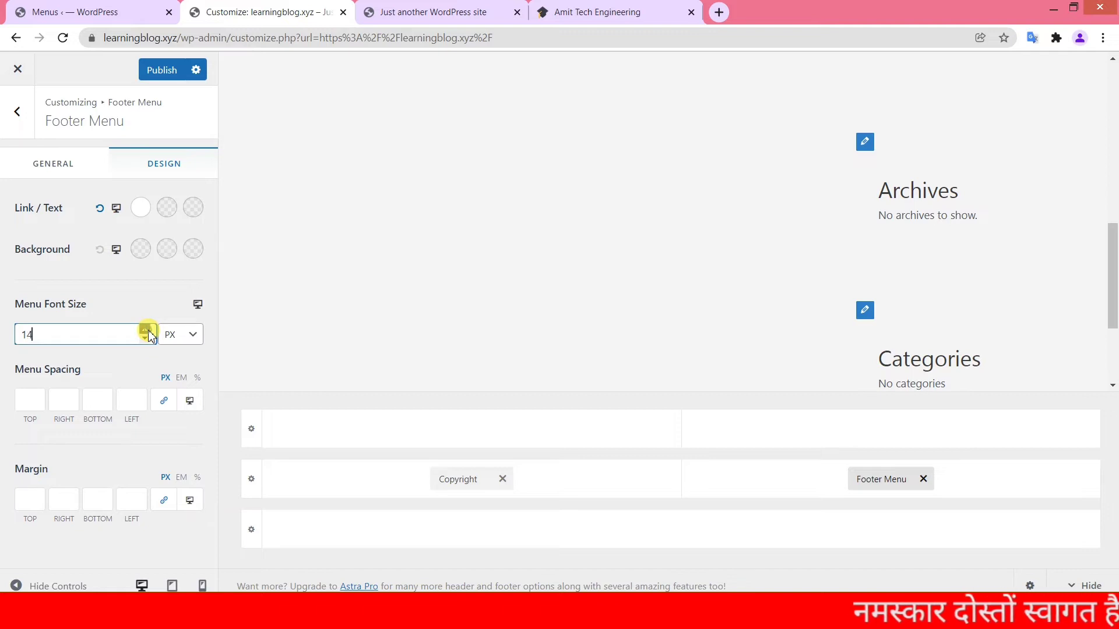
left_click(150, 329)
left_click(149, 330)
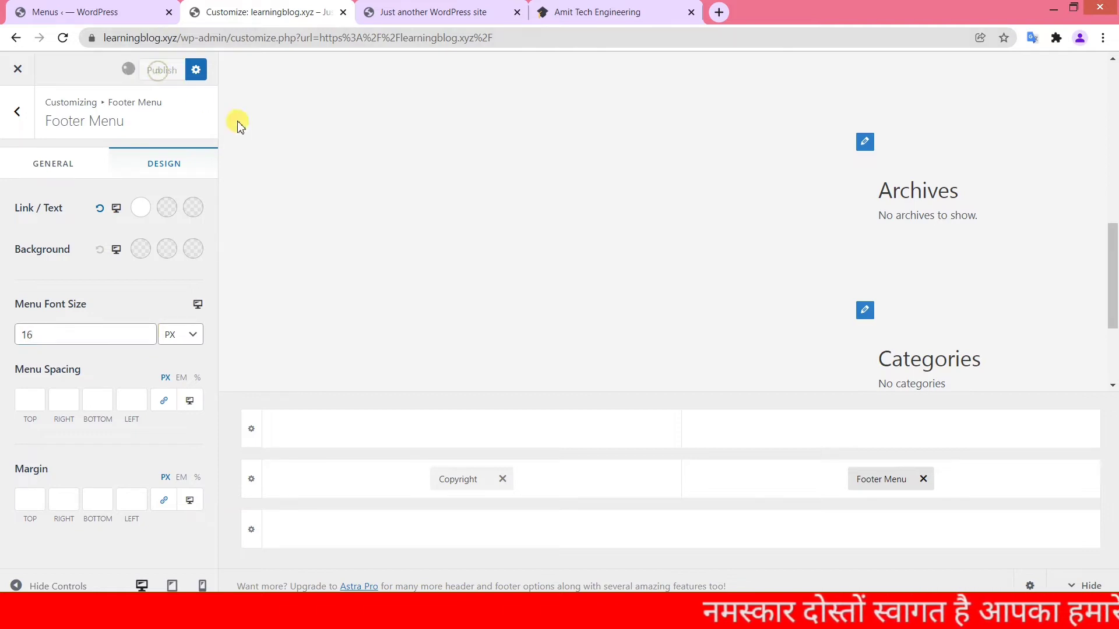
left_click(422, 7)
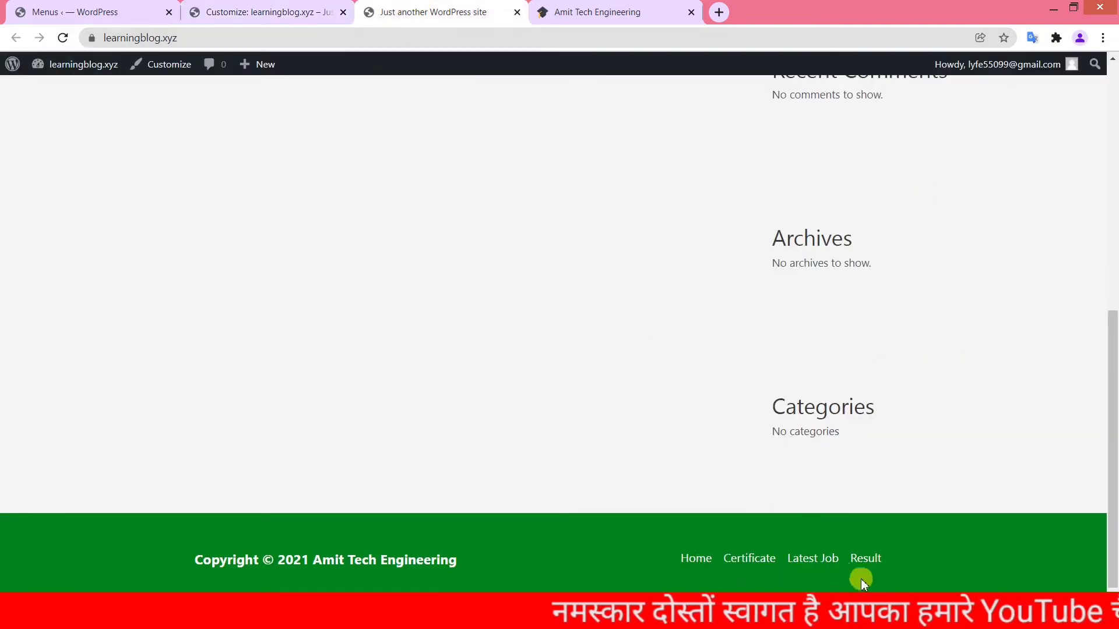
Step: Set the Footer Menu font size to 25 px, publish it and check the links on the live site
left_click(243, 7)
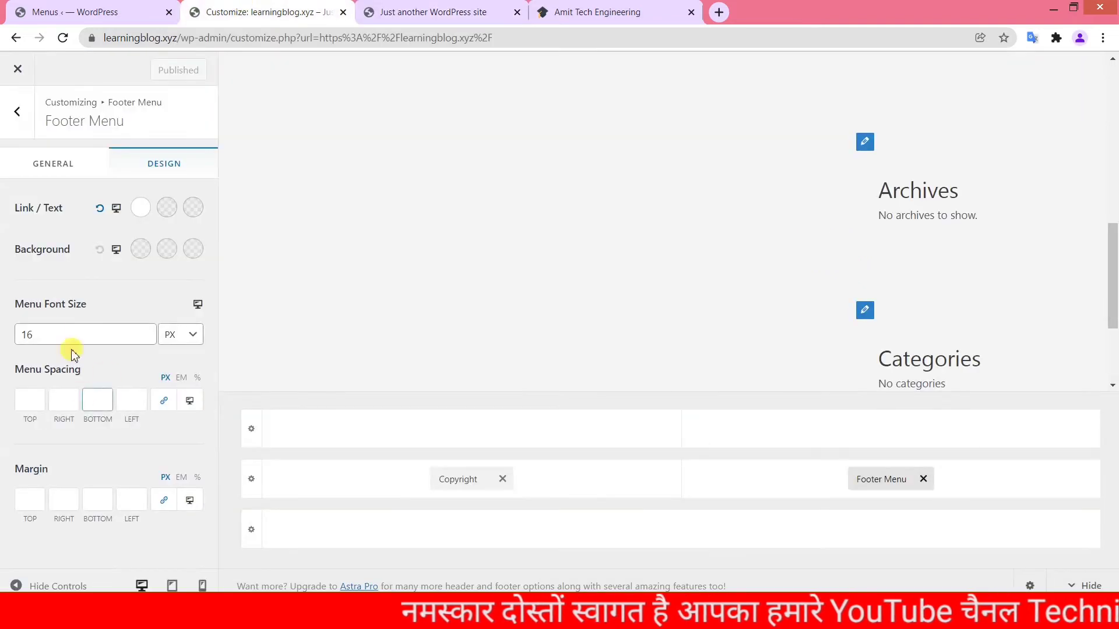
left_click_drag(40, 334, 8, 334)
type("25")
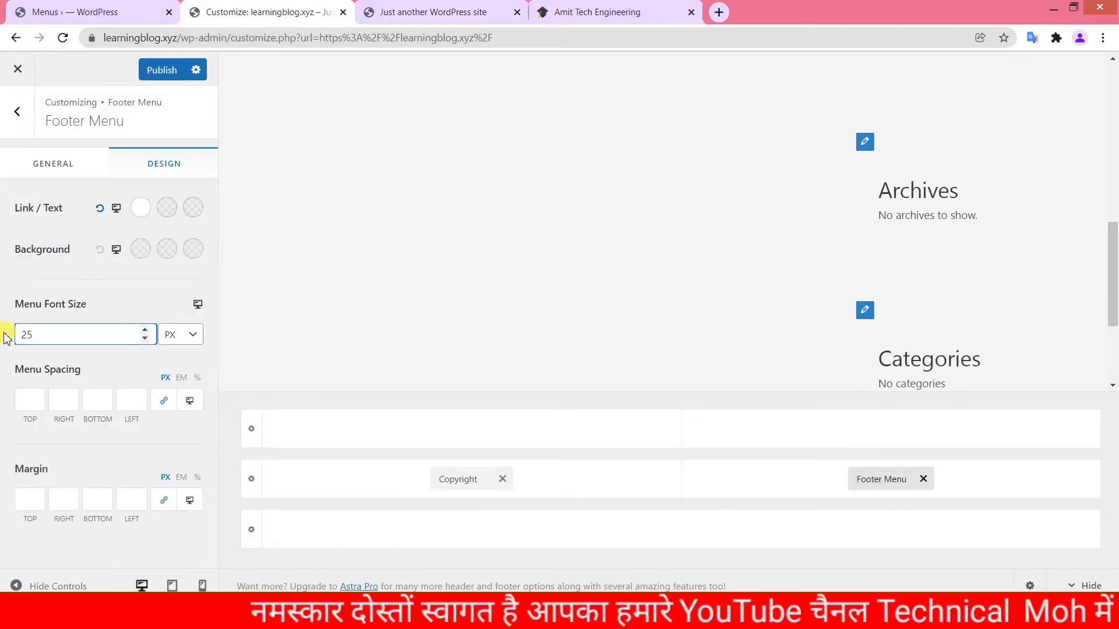
left_click(175, 70)
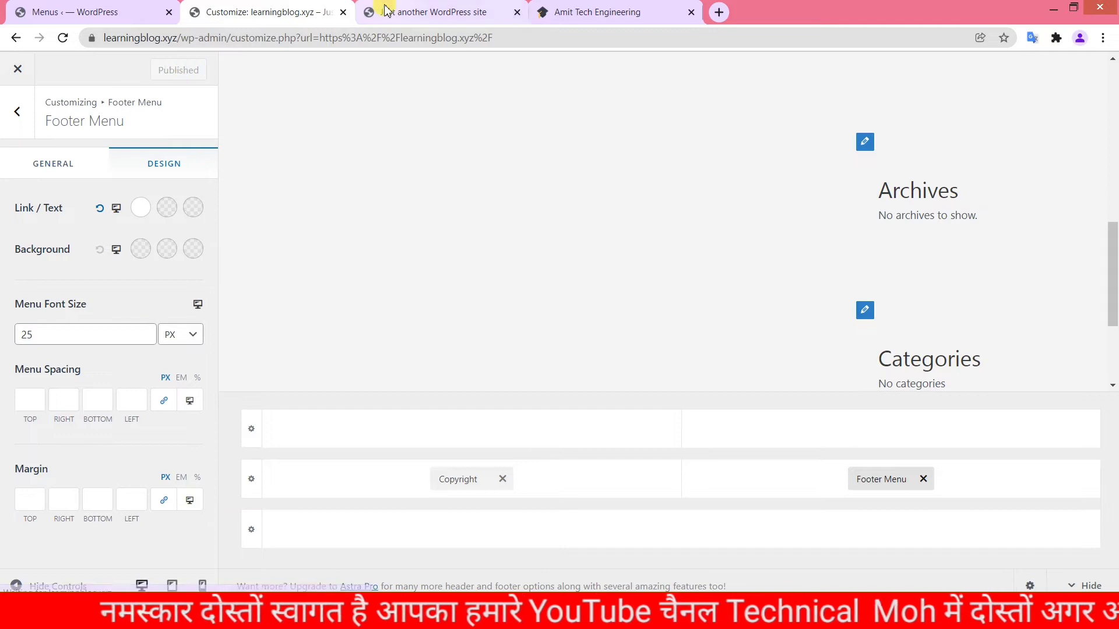
left_click(431, 11)
left_click(63, 38)
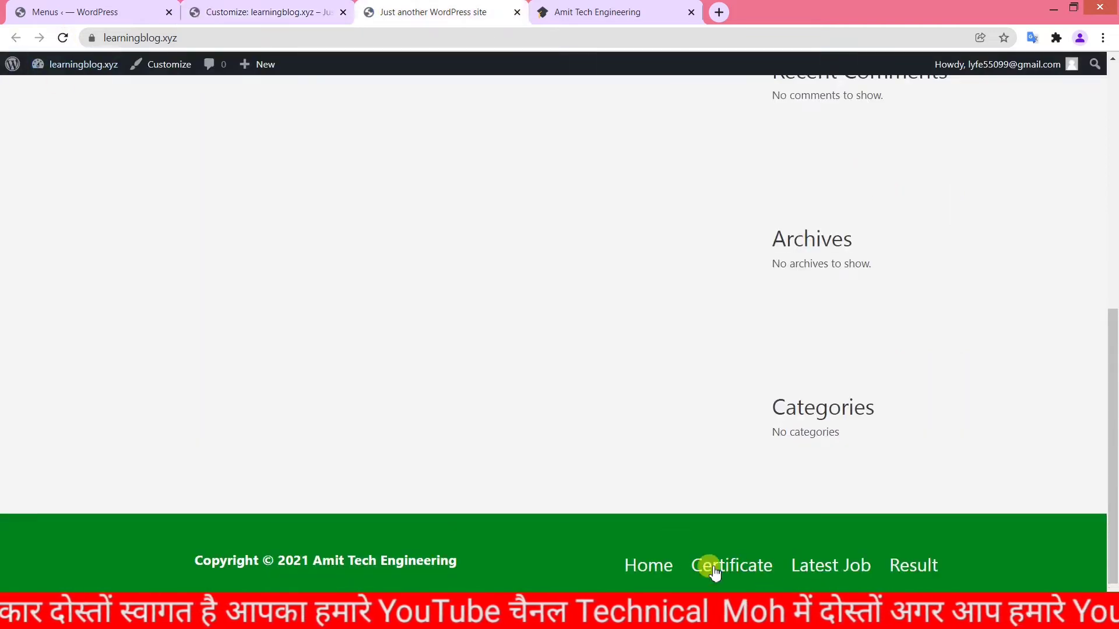
left_click(890, 559)
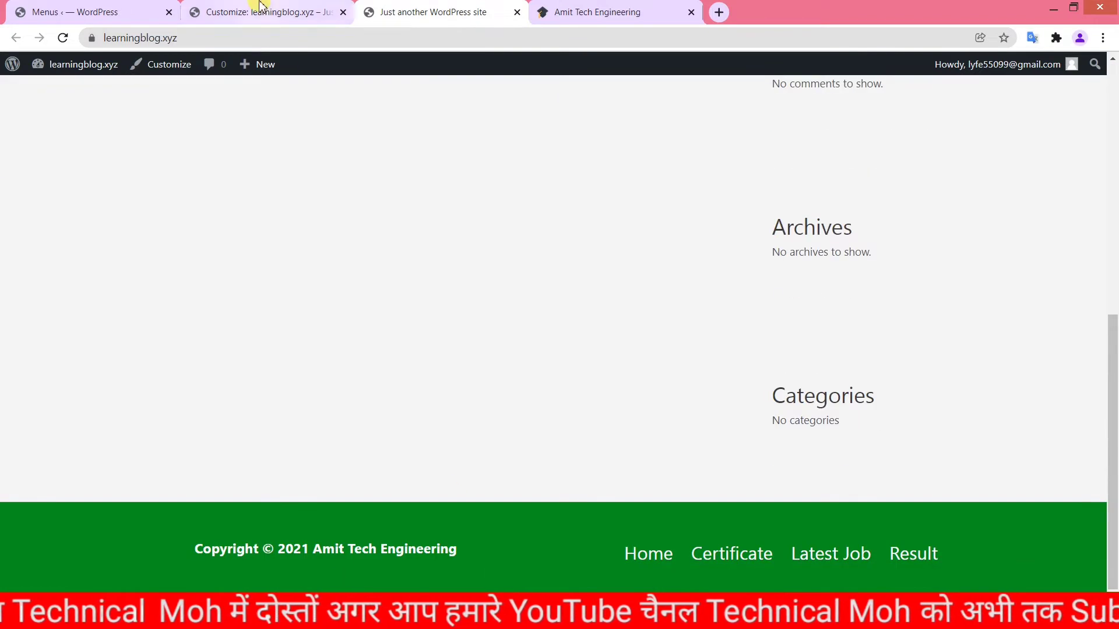
Step: Unlink the Primary Footer row's padding values in its design settings and set the top padding to 4 px
left_click(260, 7)
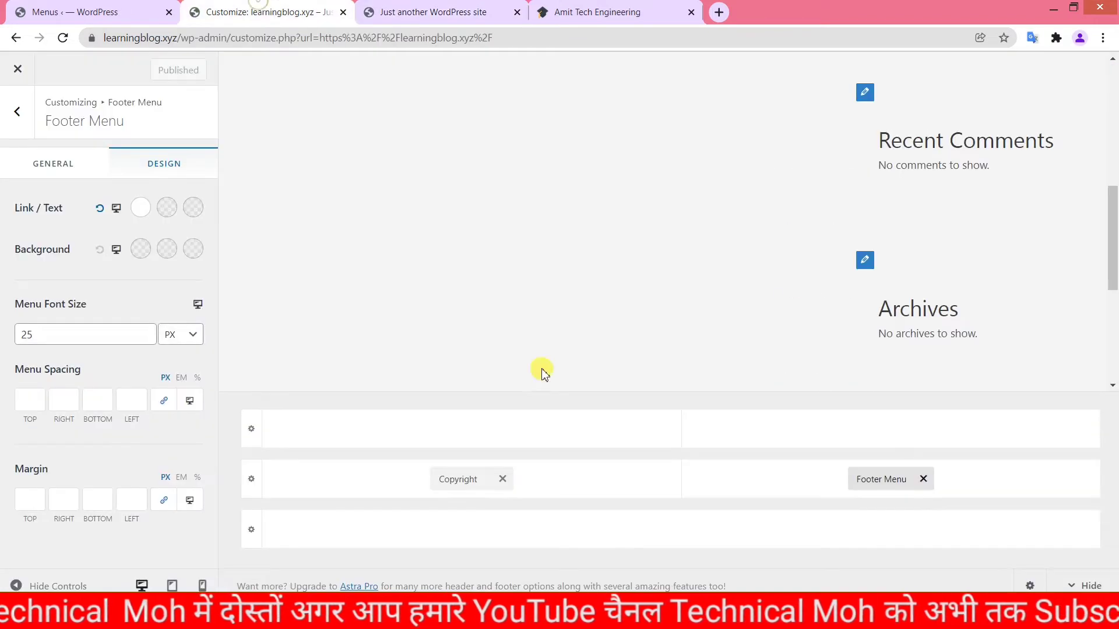
scroll(600, 350, "down", 5)
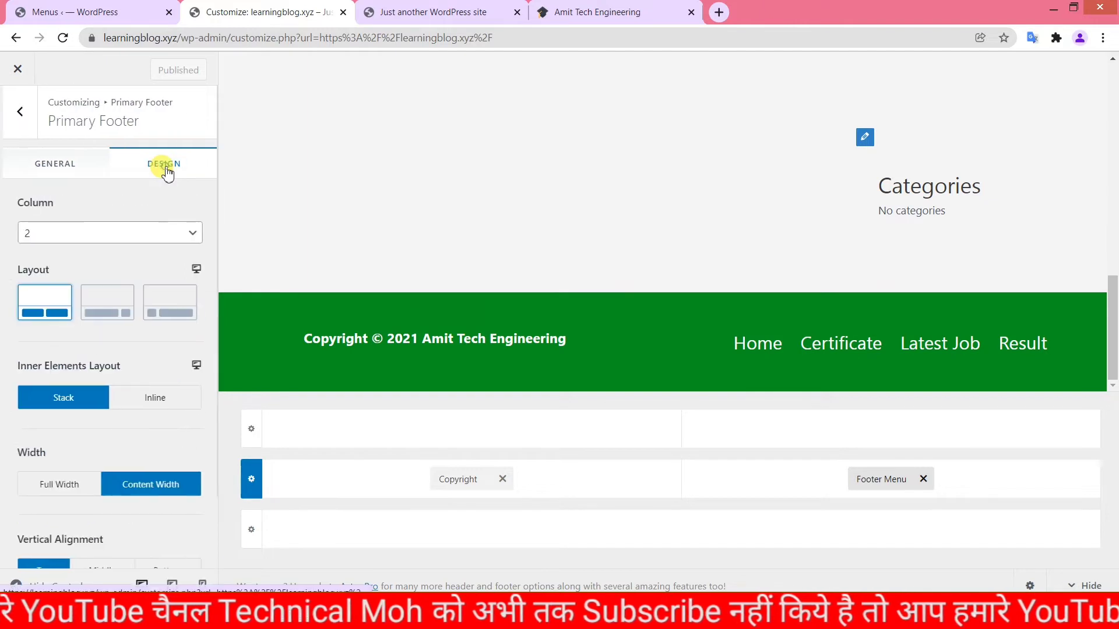
left_click(167, 170)
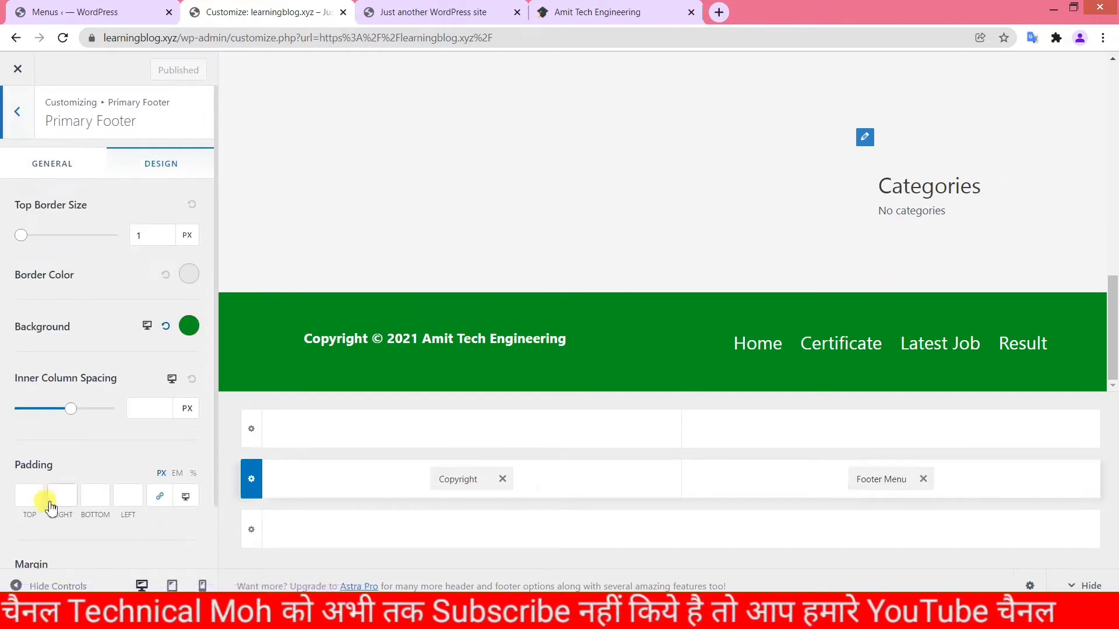
scroll(29, 414, "down", 1)
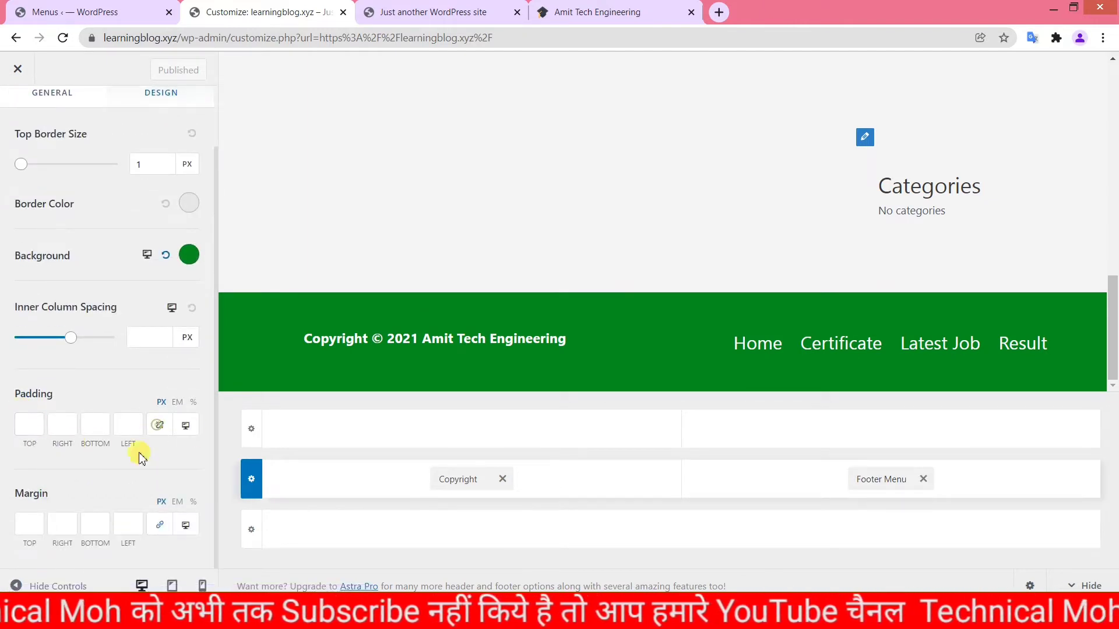
left_click(29, 420)
type("2")
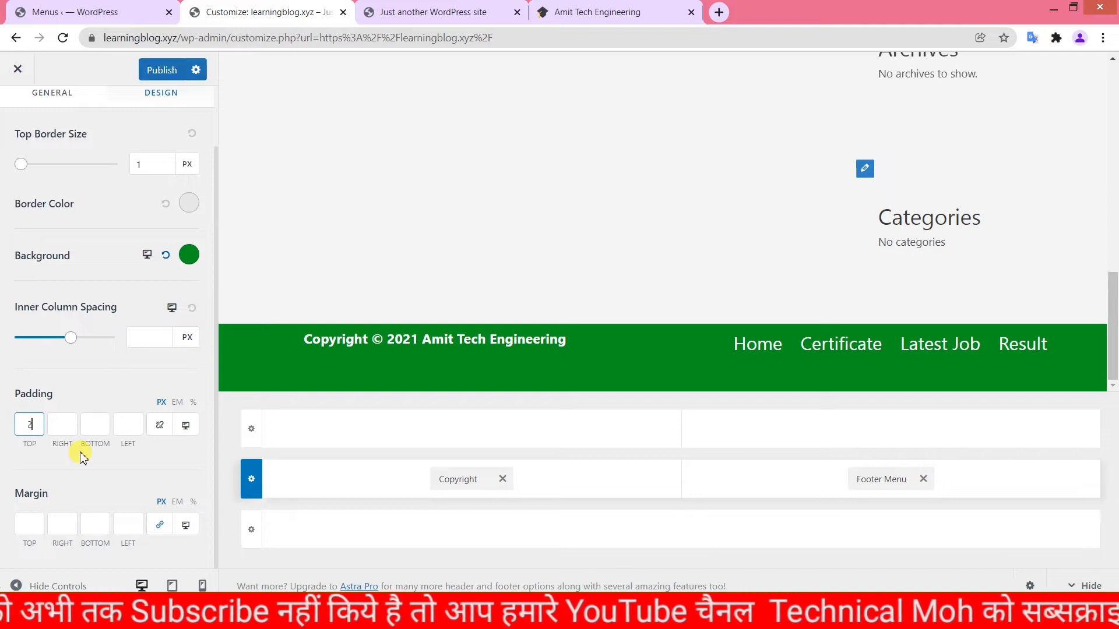
type("5")
key("BackSpace")
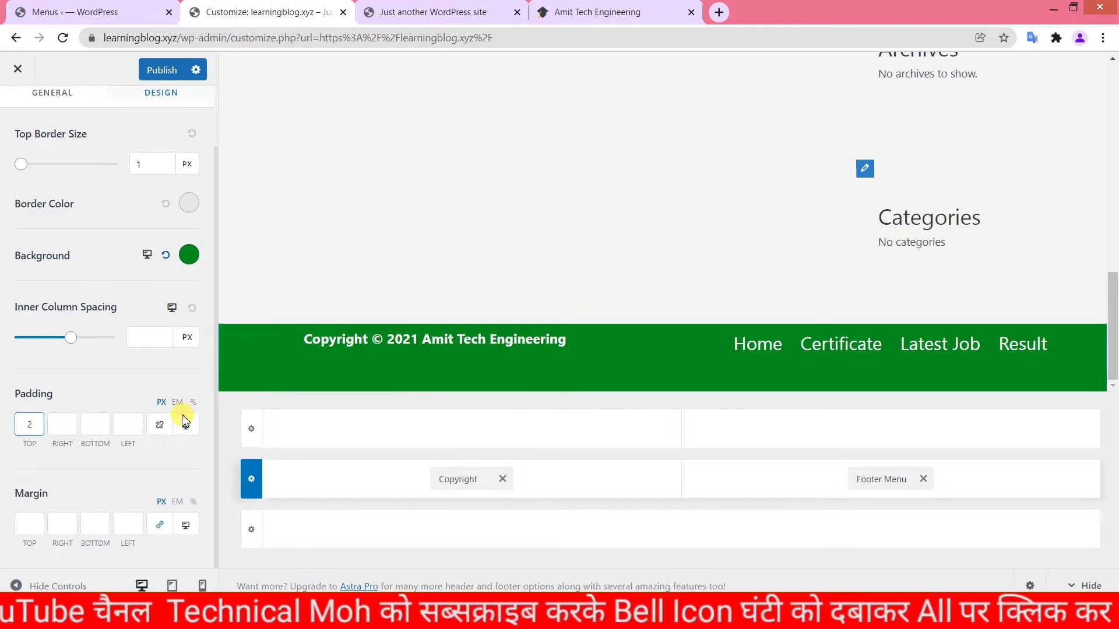
key("BackSpace")
type("4")
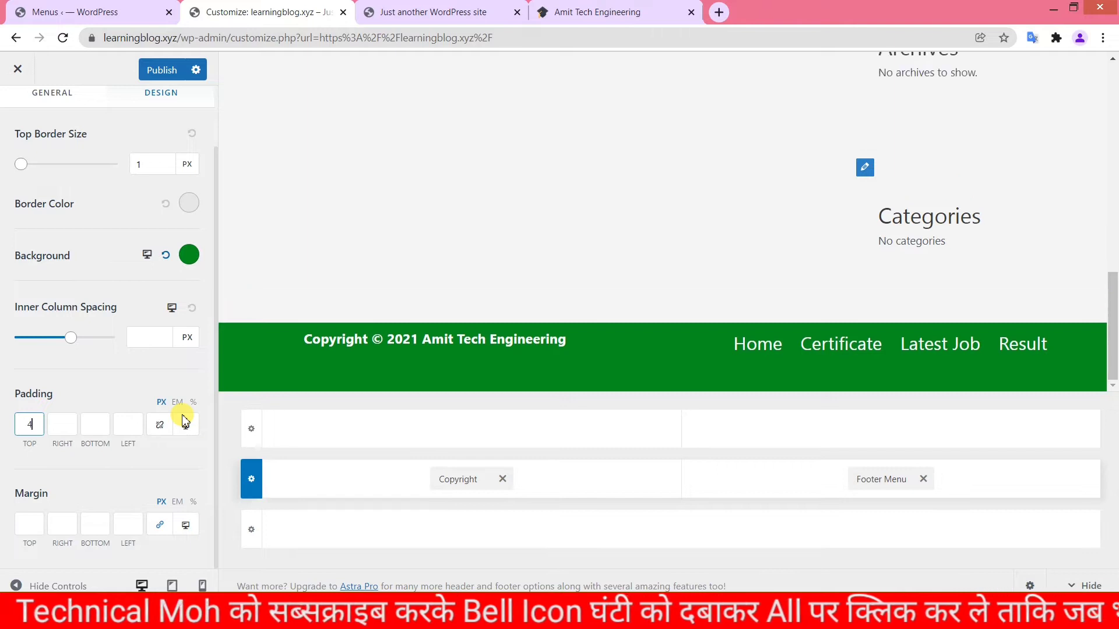
Step: Set the Primary Footer row's bottom padding to 4 px and check the footer in the preview
left_click(96, 425)
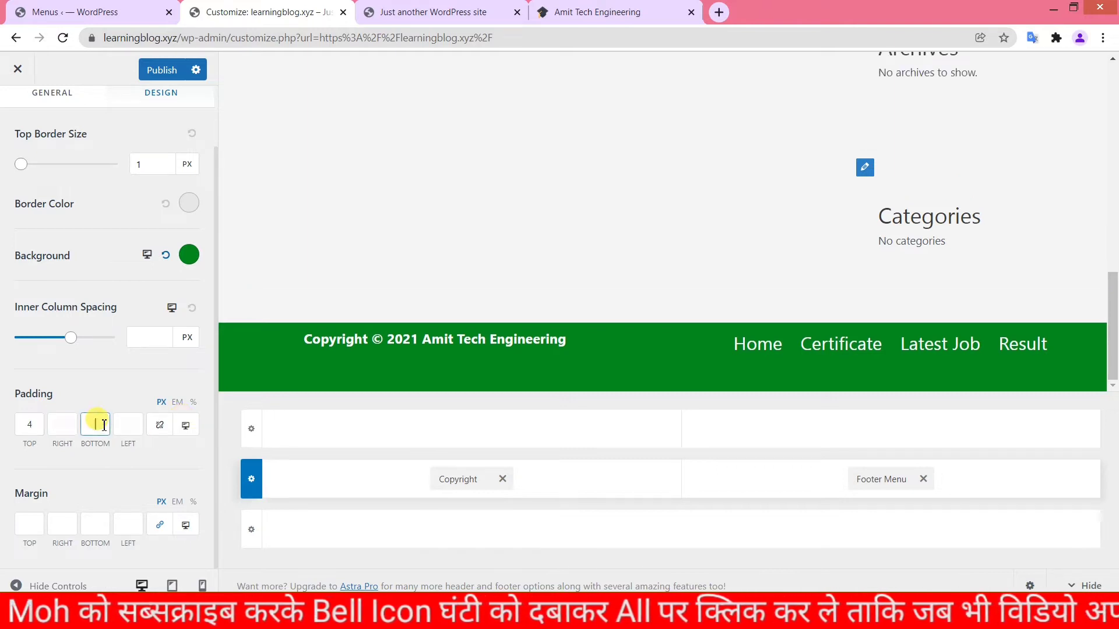
type("4")
left_click(824, 376)
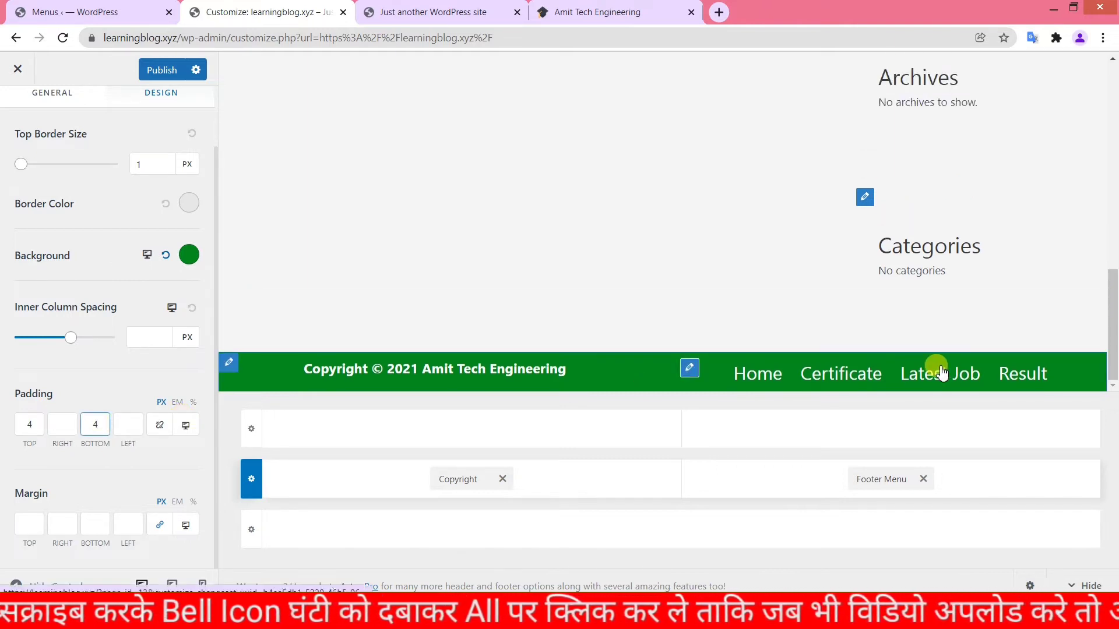
Step: Publish the Primary Footer row's padding changes and check the footer on the live site
left_click(158, 70)
left_click(441, 8)
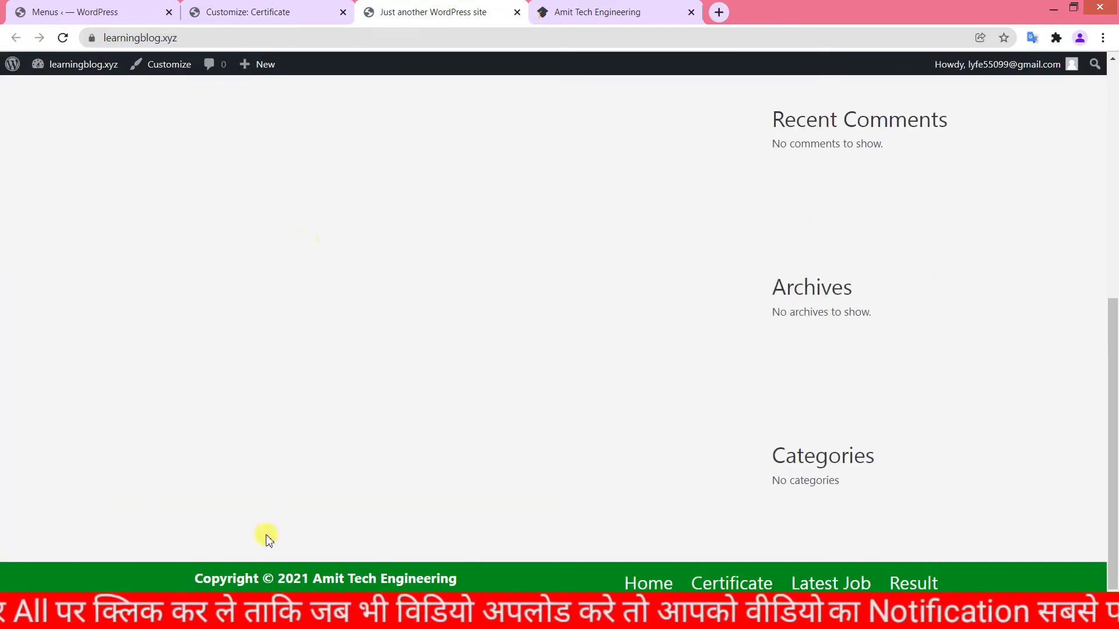
left_click(666, 562)
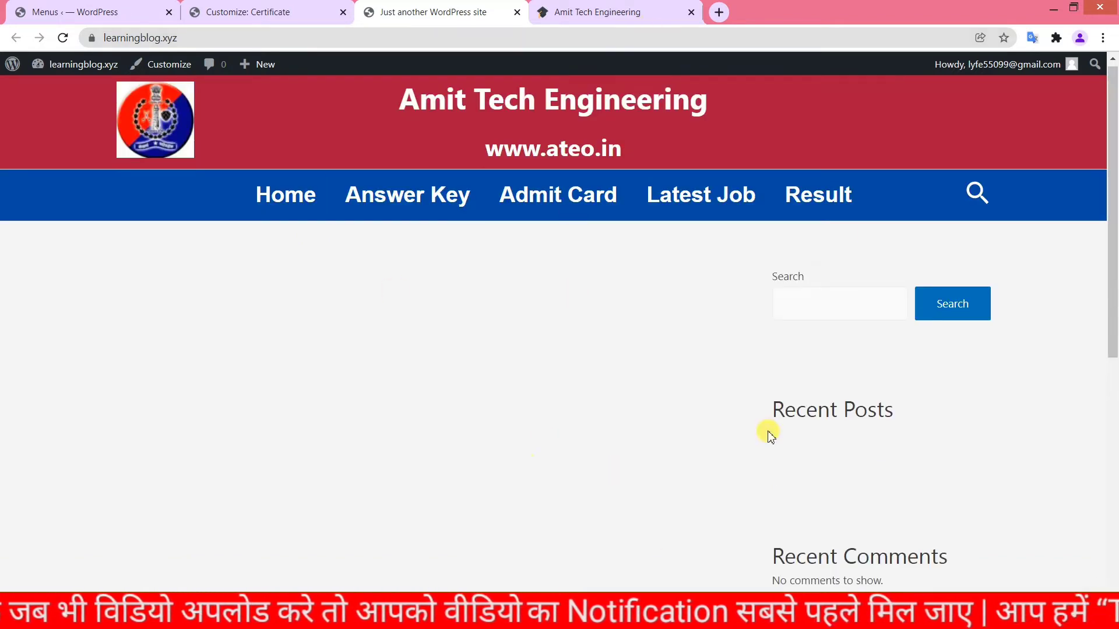
Step: Review the layout of the ateo.in reference homepage from its footer up to the search box and link sections
left_click(609, 9)
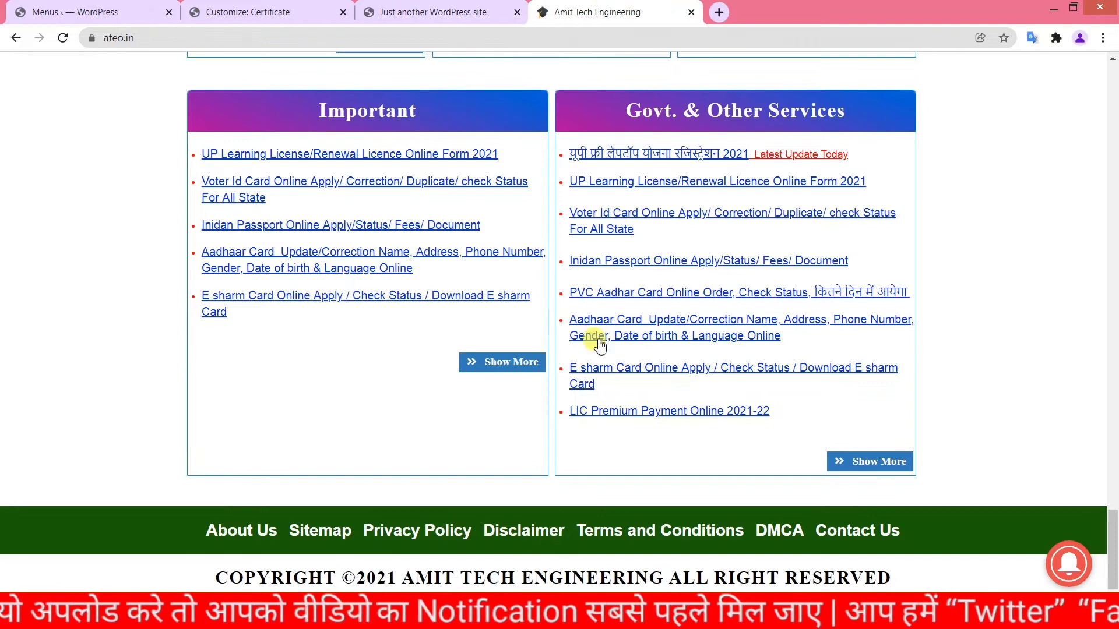
scroll(599, 338, "up", 15)
scroll(599, 344, "up", 10)
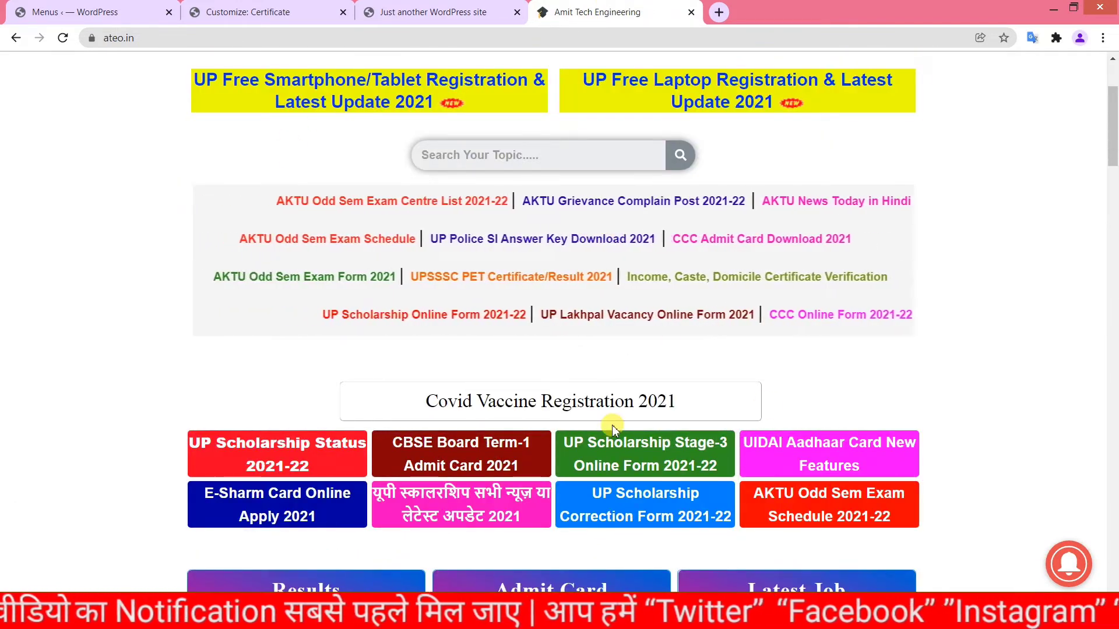
Step: Close the customizer and check the learningblog.xyz homepage and its footer menu
left_click(281, 8)
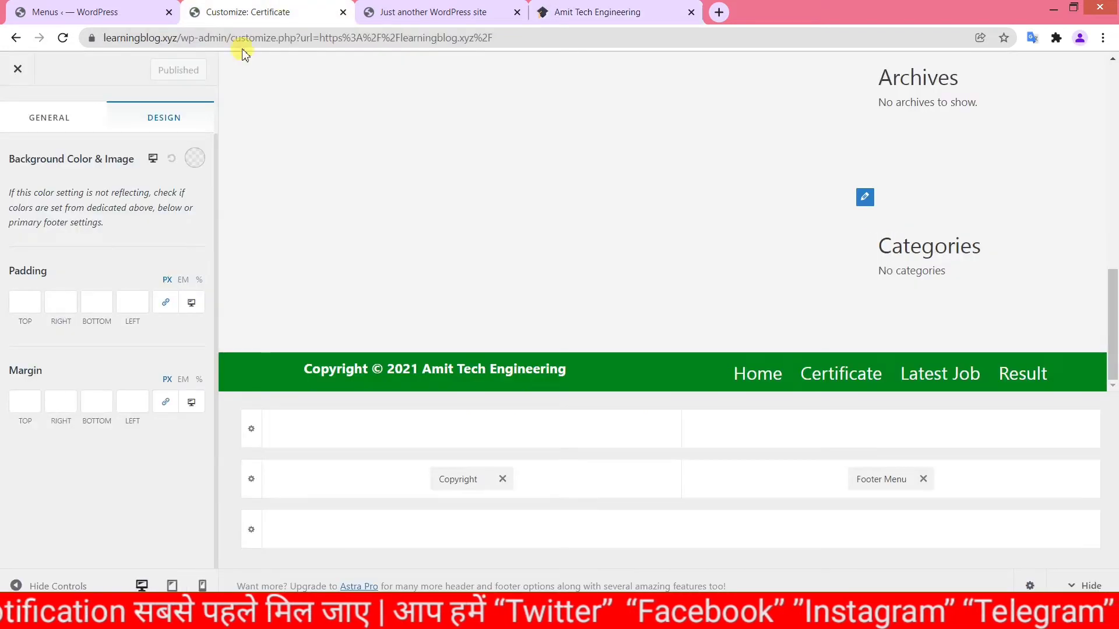
left_click(17, 70)
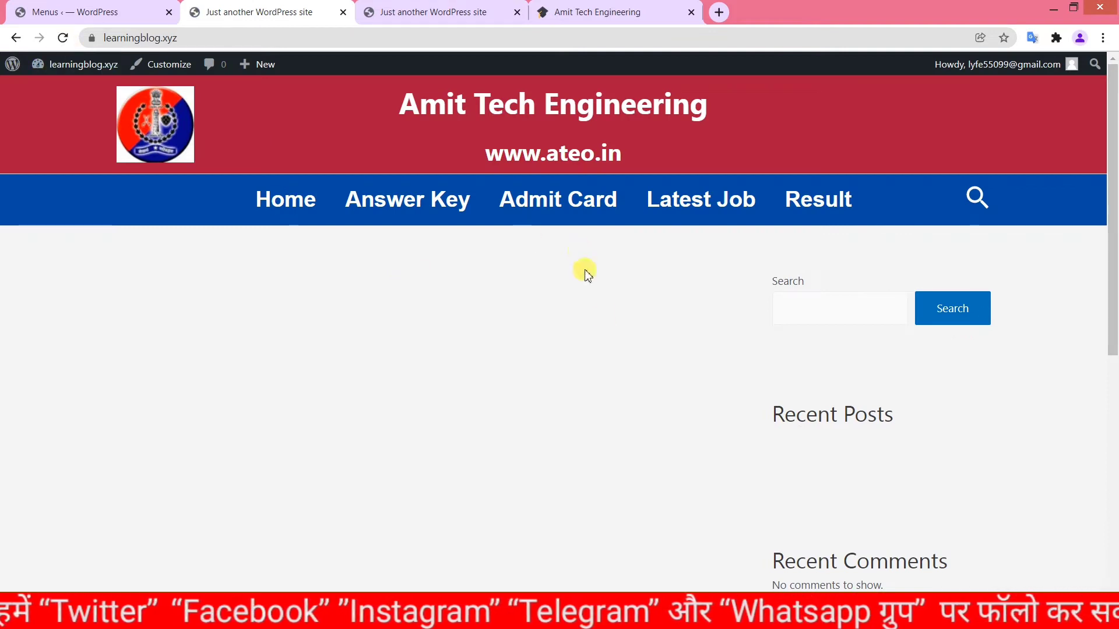
scroll(408, 245, "down", 7)
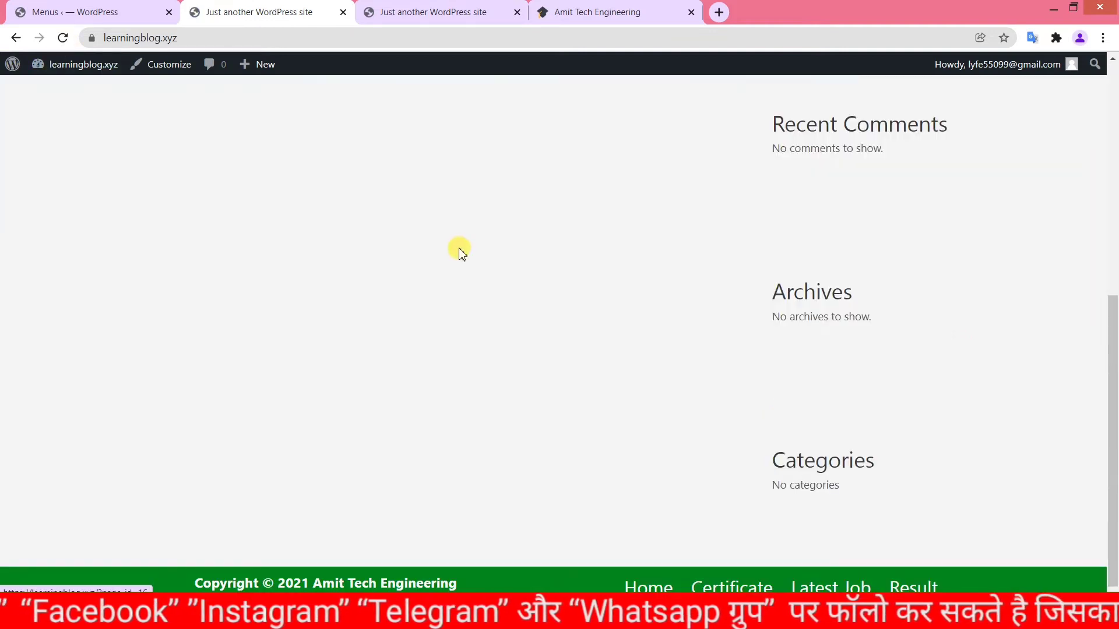
left_click(623, 585)
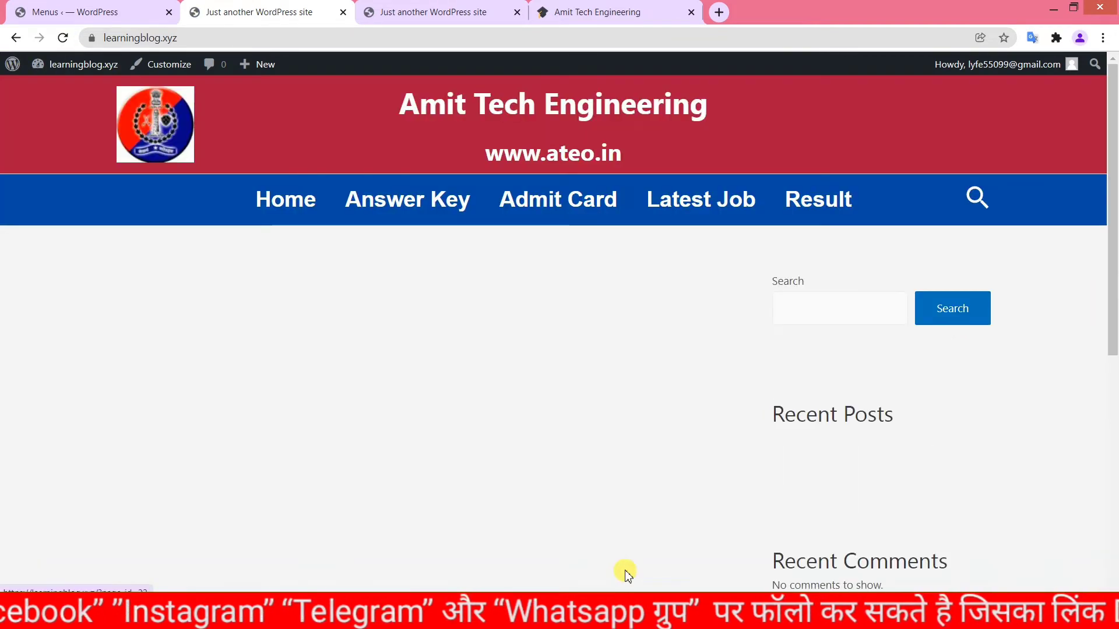
Step: Open the list of all the site's pages in the WordPress admin
left_click(108, 14)
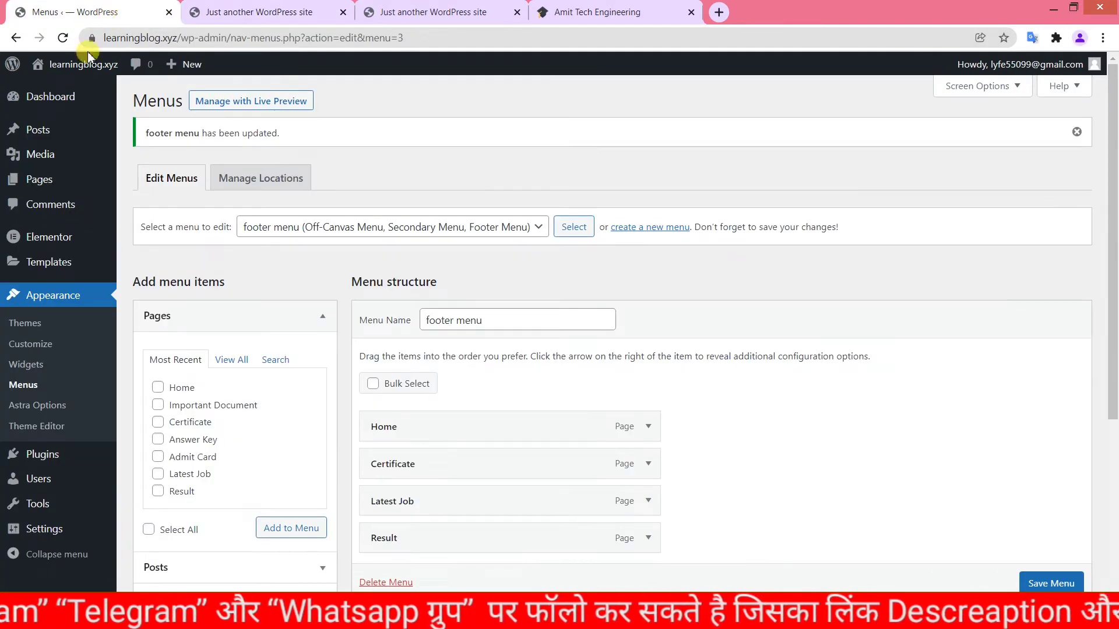
left_click(36, 187)
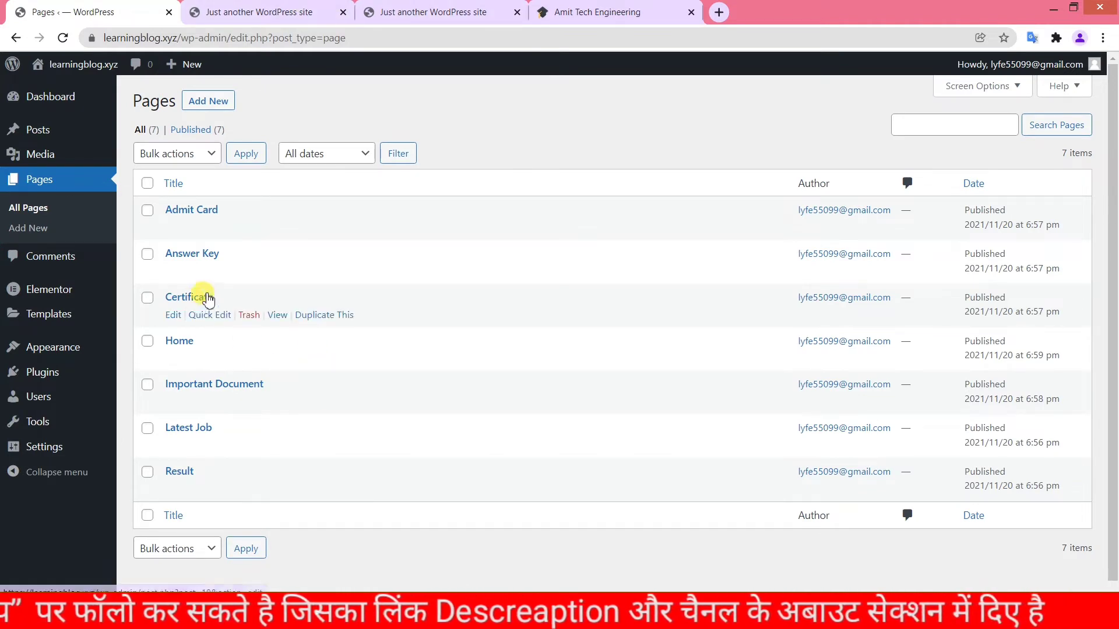
Step: Reopen the customizer from the live site and open its Homepage Settings
left_click(226, 18)
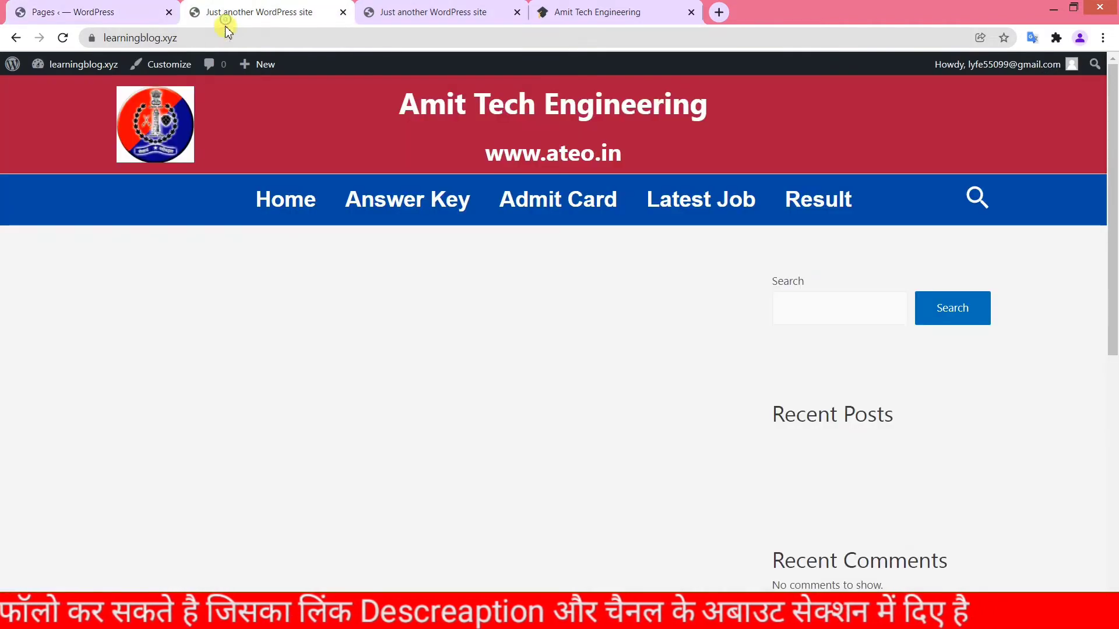
left_click(180, 77)
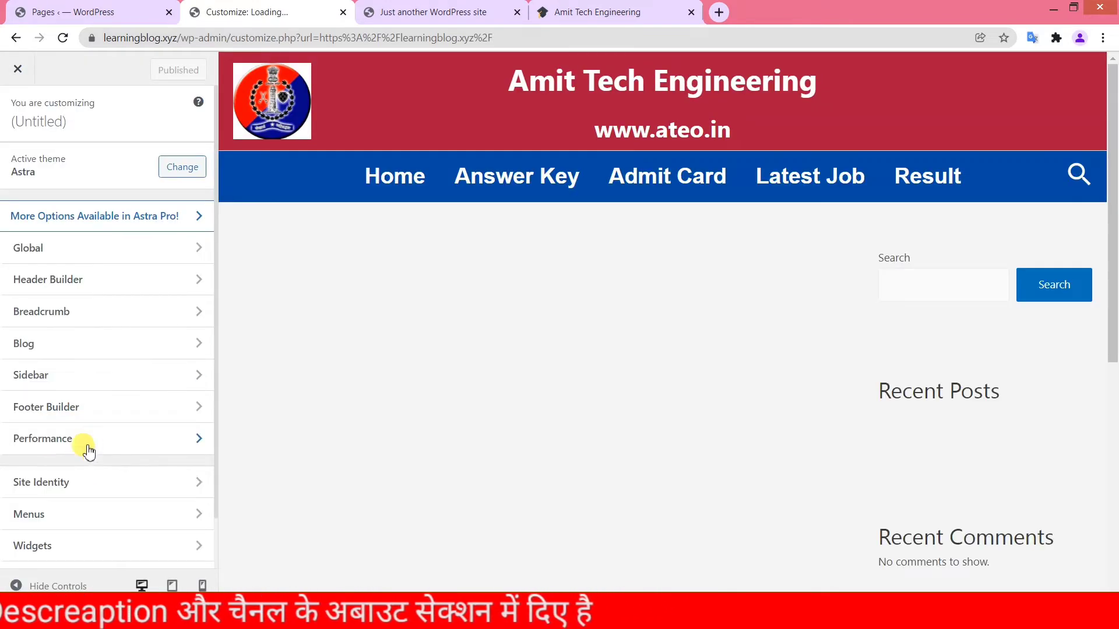
scroll(81, 488, "down", 1)
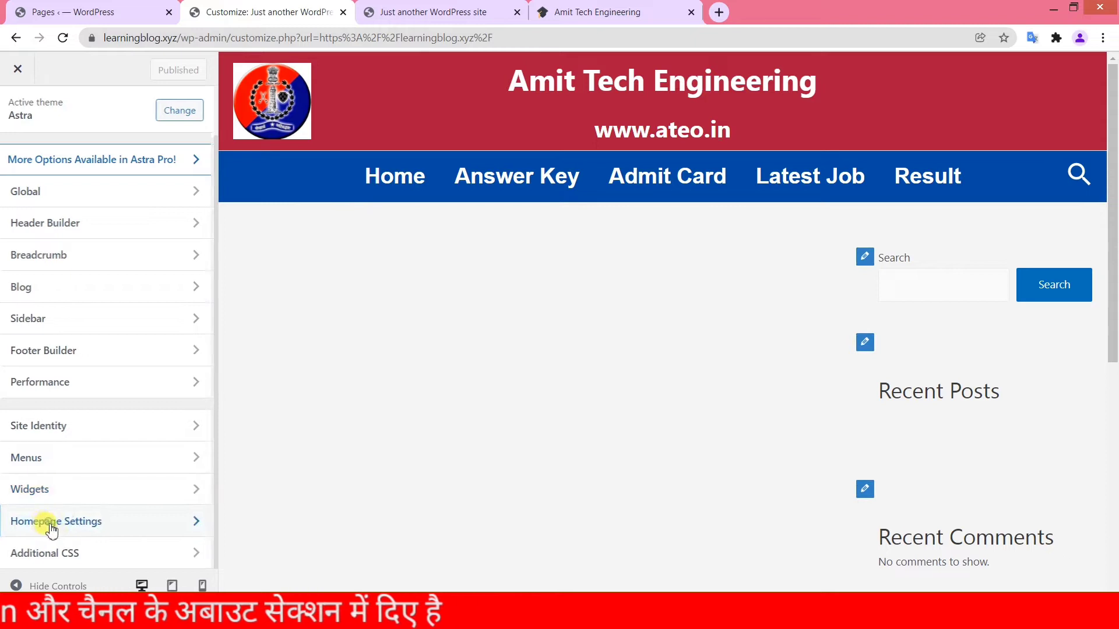
left_click(52, 523)
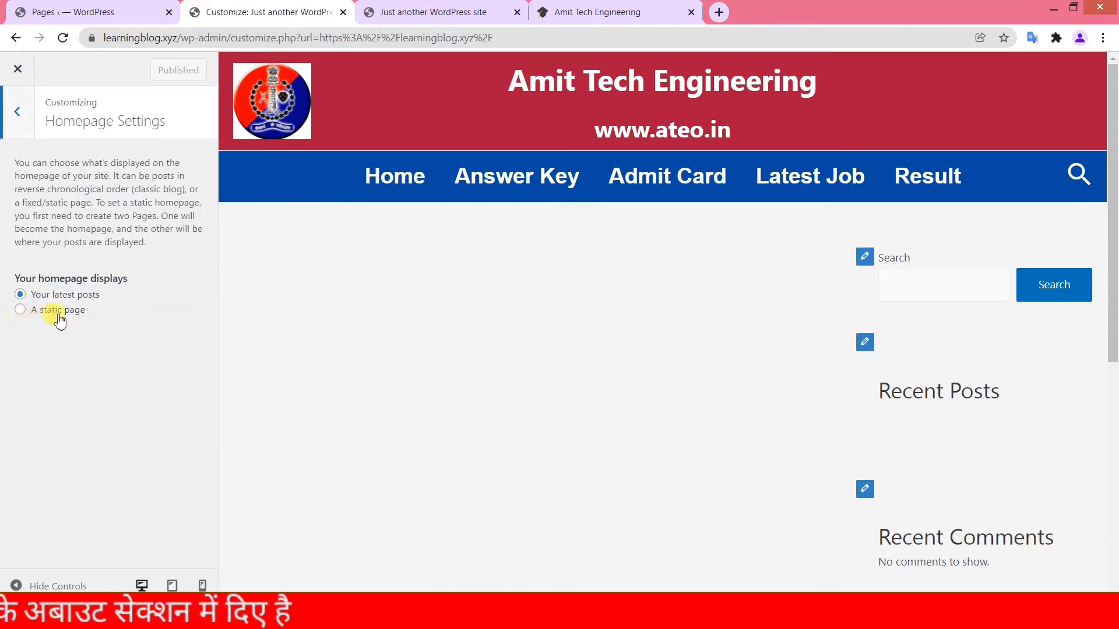
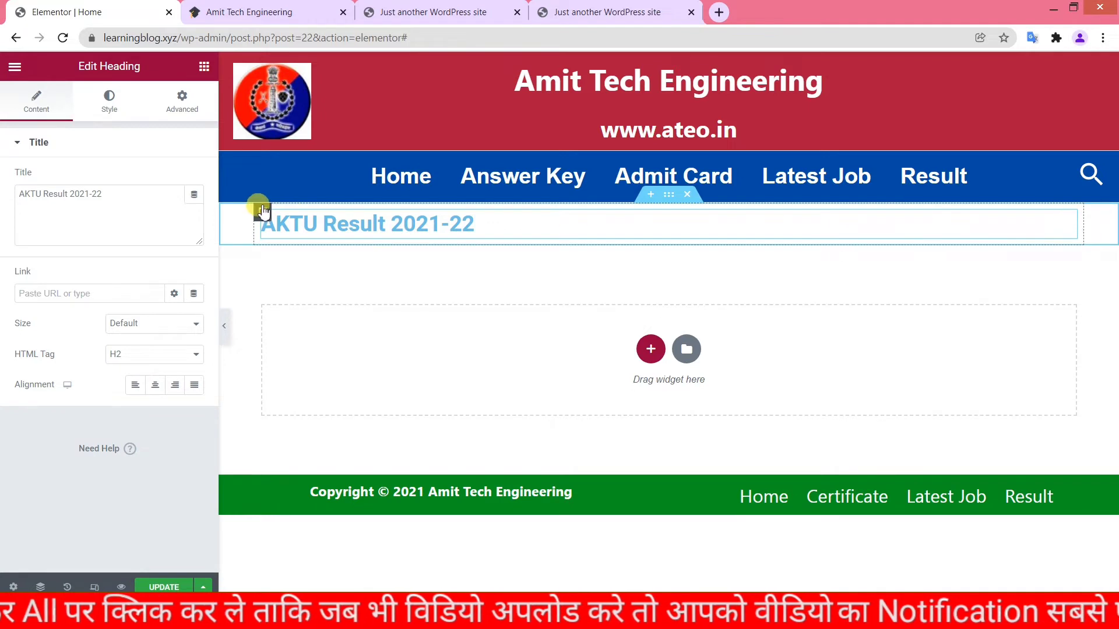
Step: Give the column around the "AKTU Result 2021-22" heading a solid-colour background and shift the colour's hue to blue
left_click(262, 212)
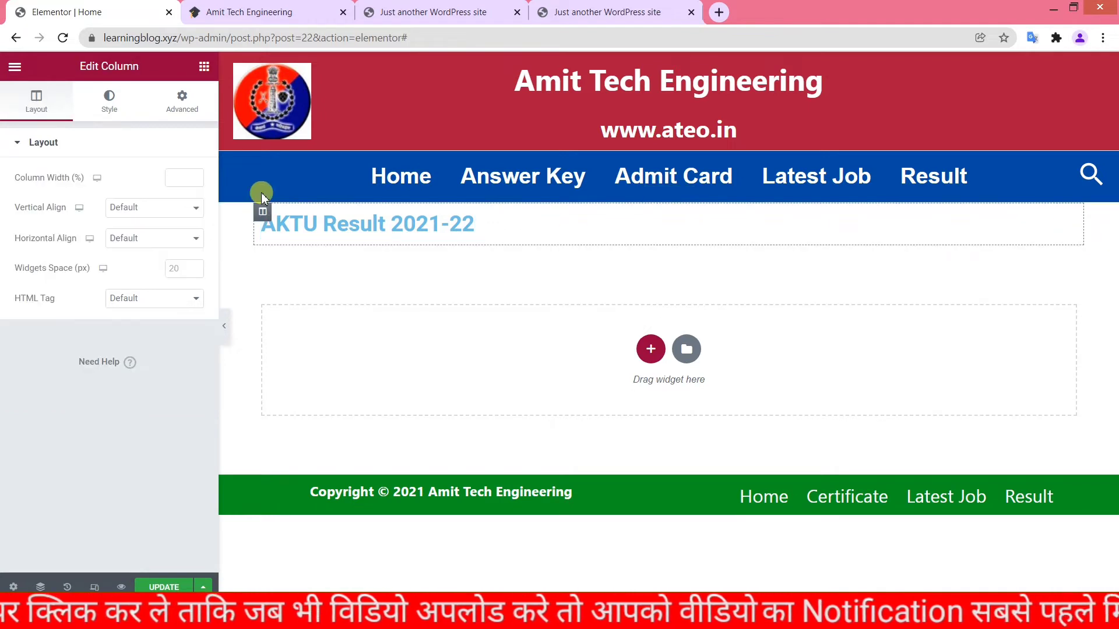
left_click(104, 105)
left_click(156, 210)
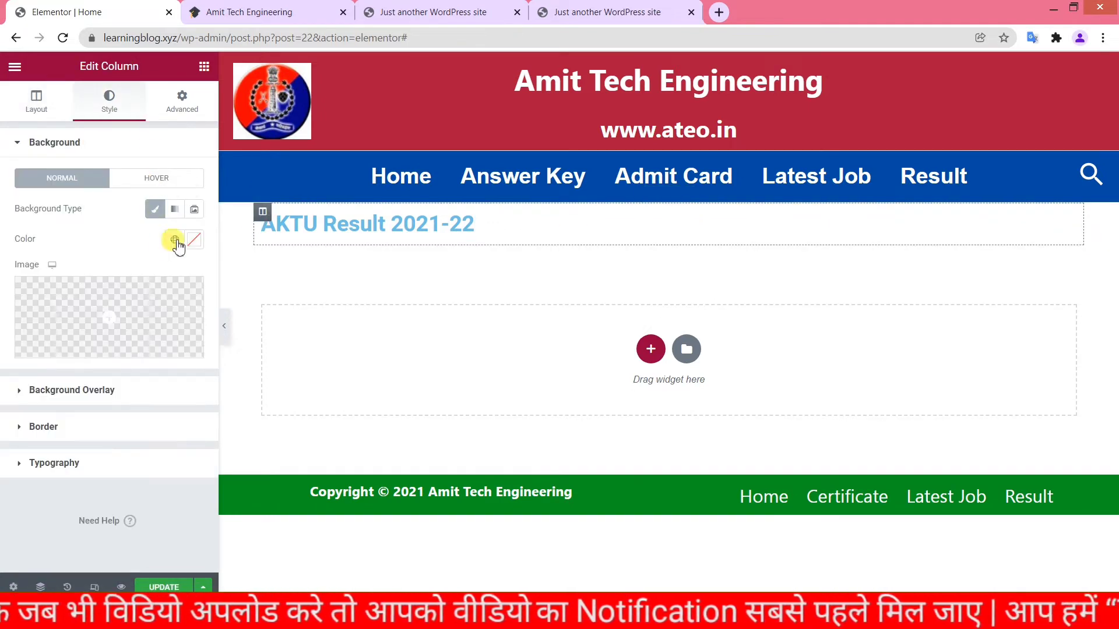
left_click(192, 240)
left_click(135, 427)
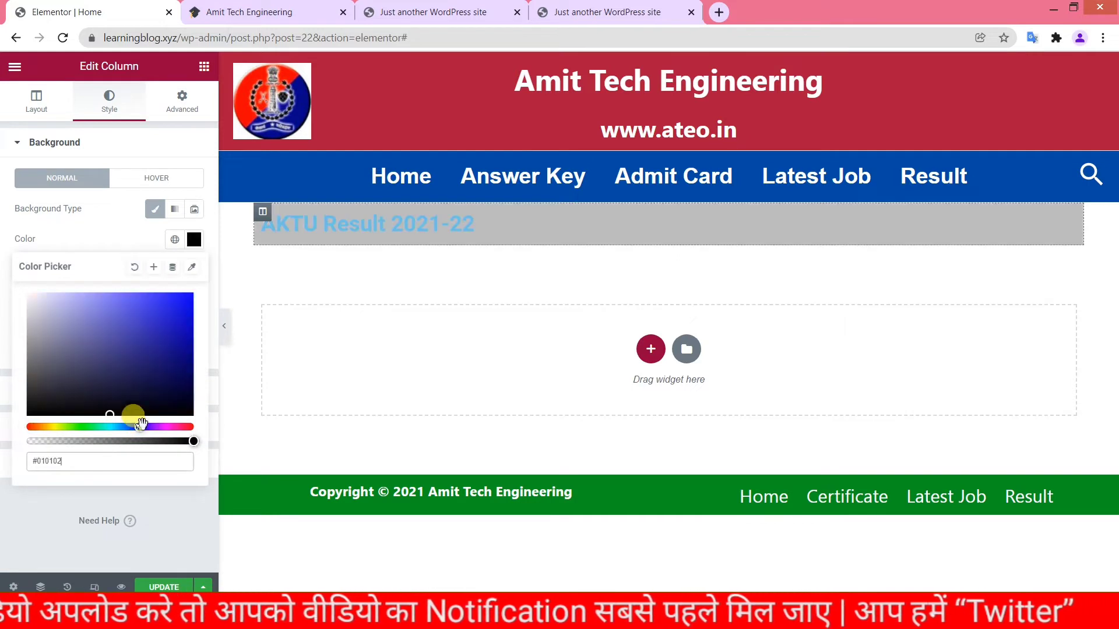
Step: Set the background color of the column holding the AKTU Result heading to dark green
left_click(179, 334)
left_click_drag(186, 330, 193, 342)
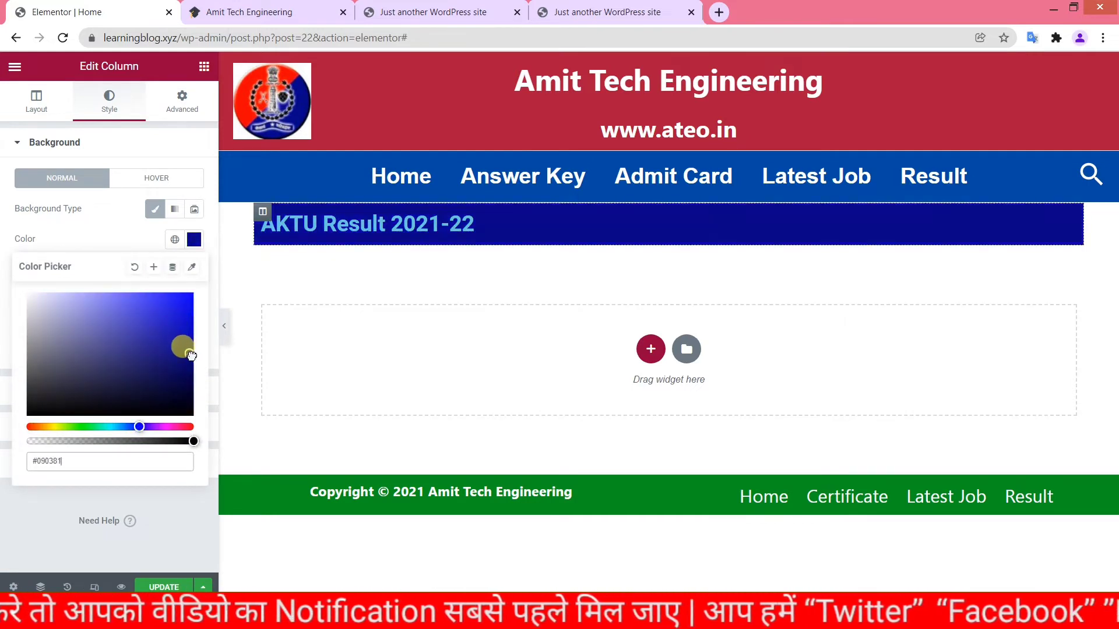
left_click(77, 426)
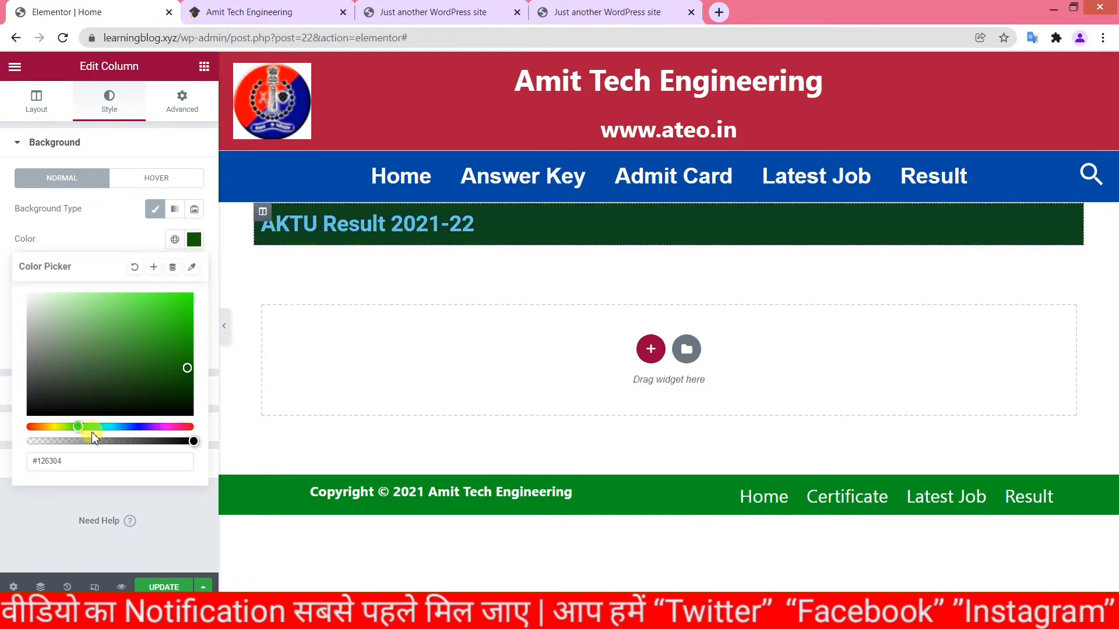
left_click(103, 229)
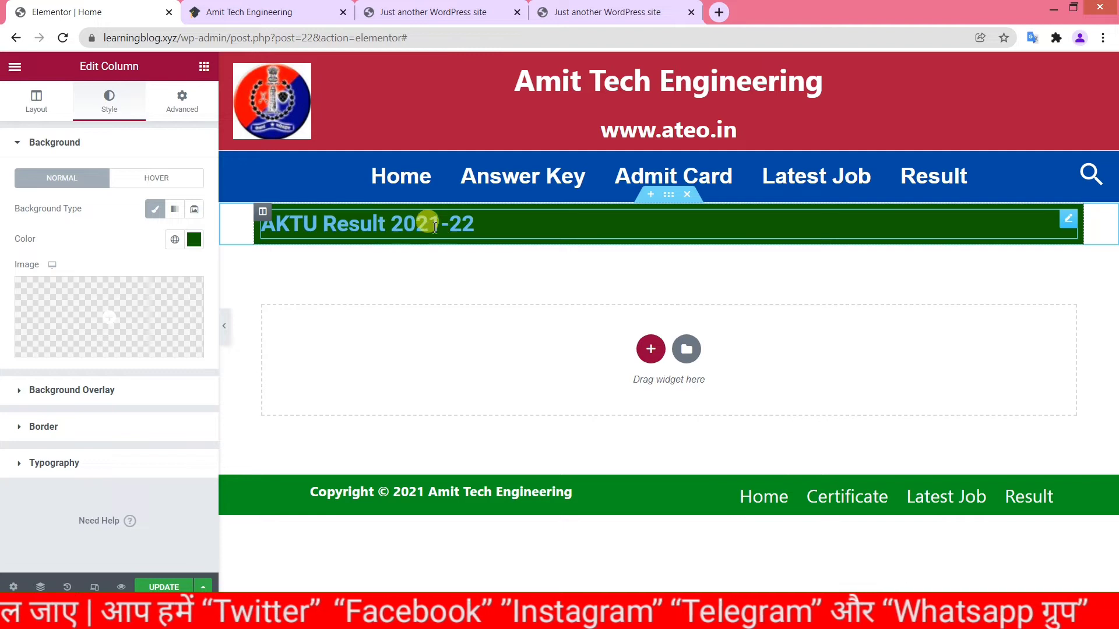
Step: Change the text color of the "AKTU Result 2021-22" heading to white, #FFFFFF
left_click(405, 227)
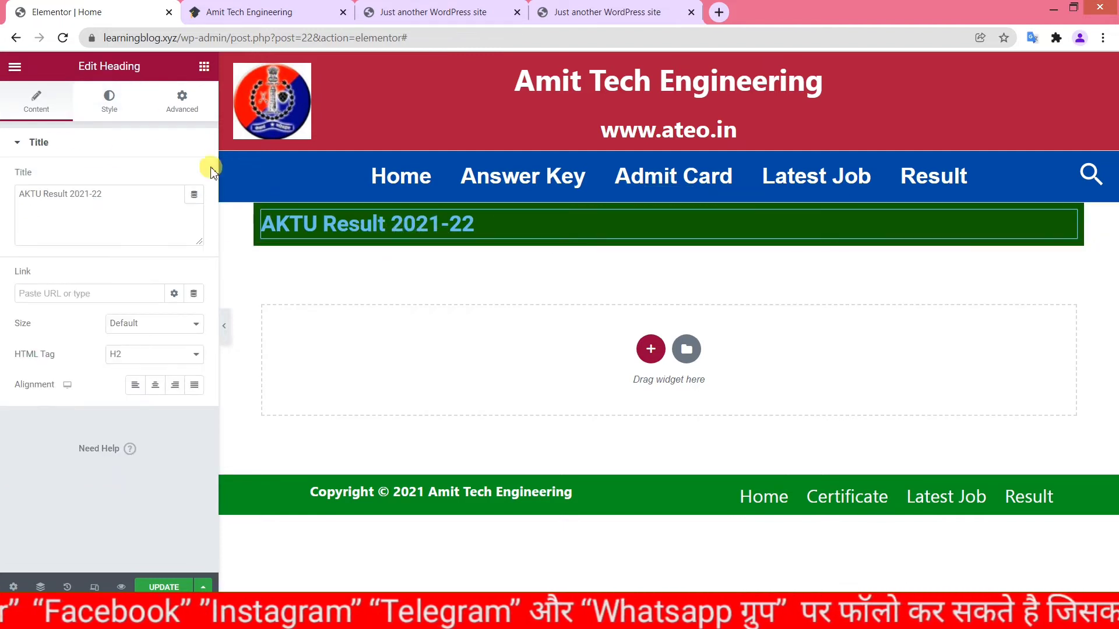
left_click(113, 106)
left_click(194, 178)
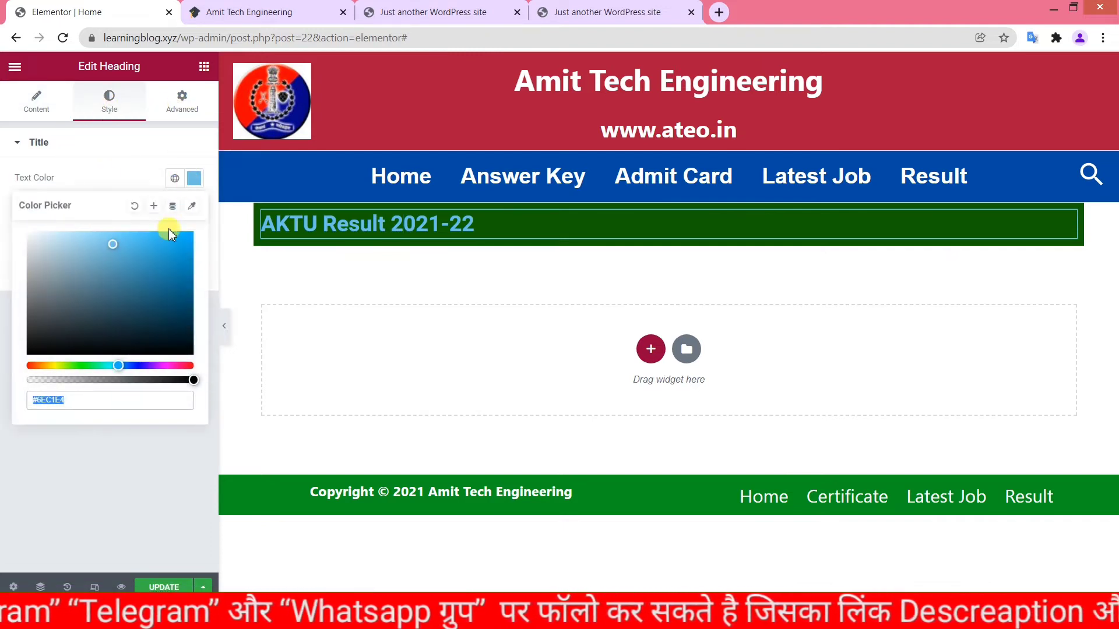
left_click_drag(169, 233, 16, 228)
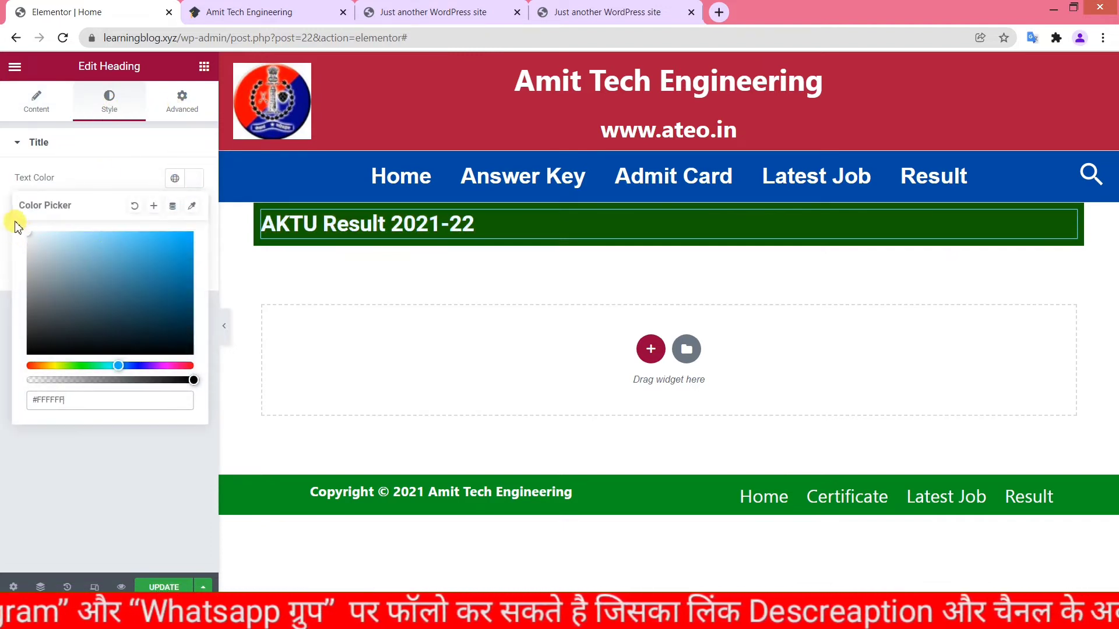
left_click(123, 176)
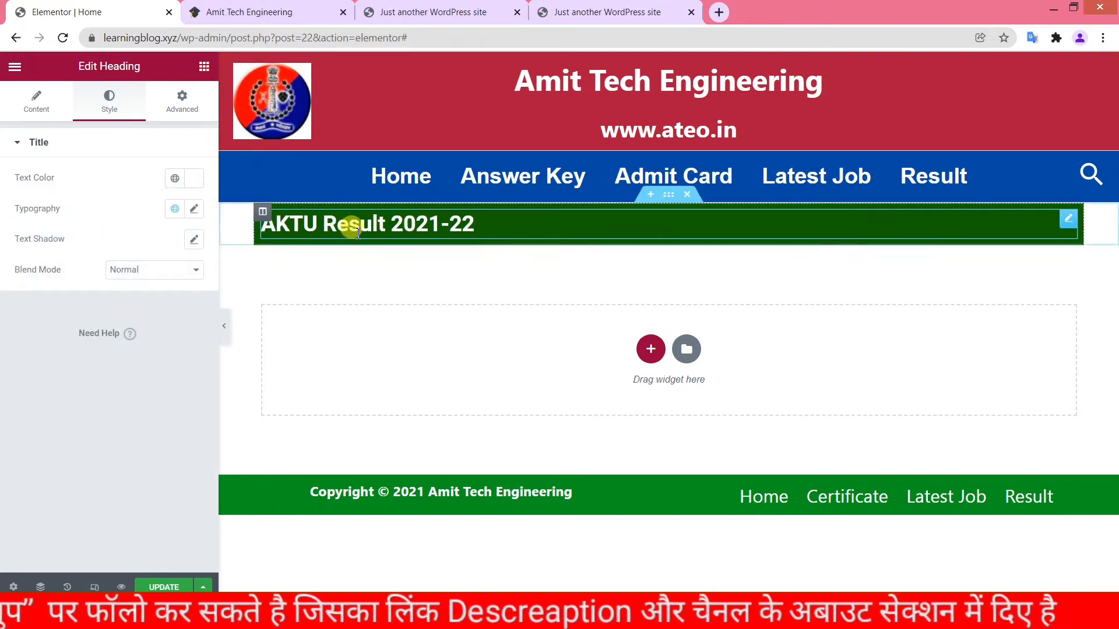
Step: Set the heading's typography to a size of 18 px and a Bold weight
left_click(194, 209)
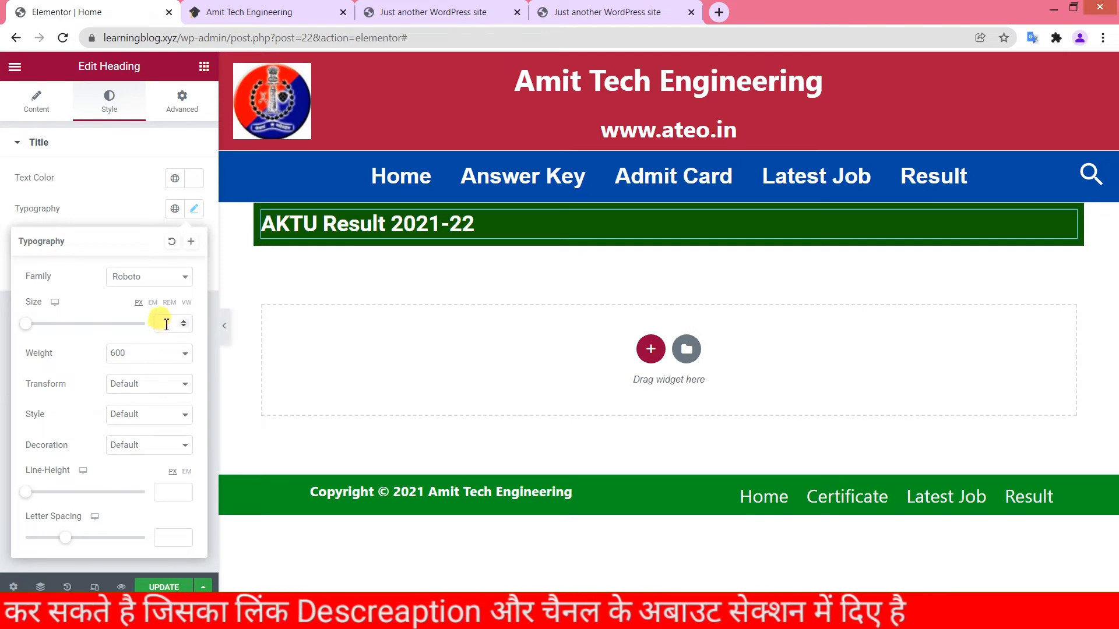
type("15")
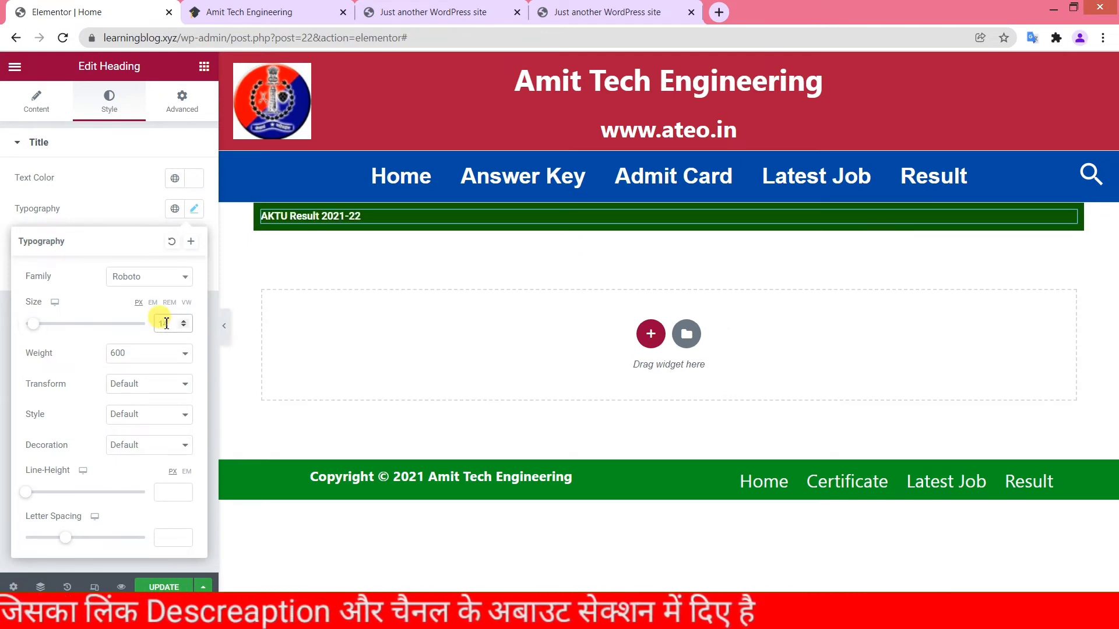
key("BackSpace")
type("9")
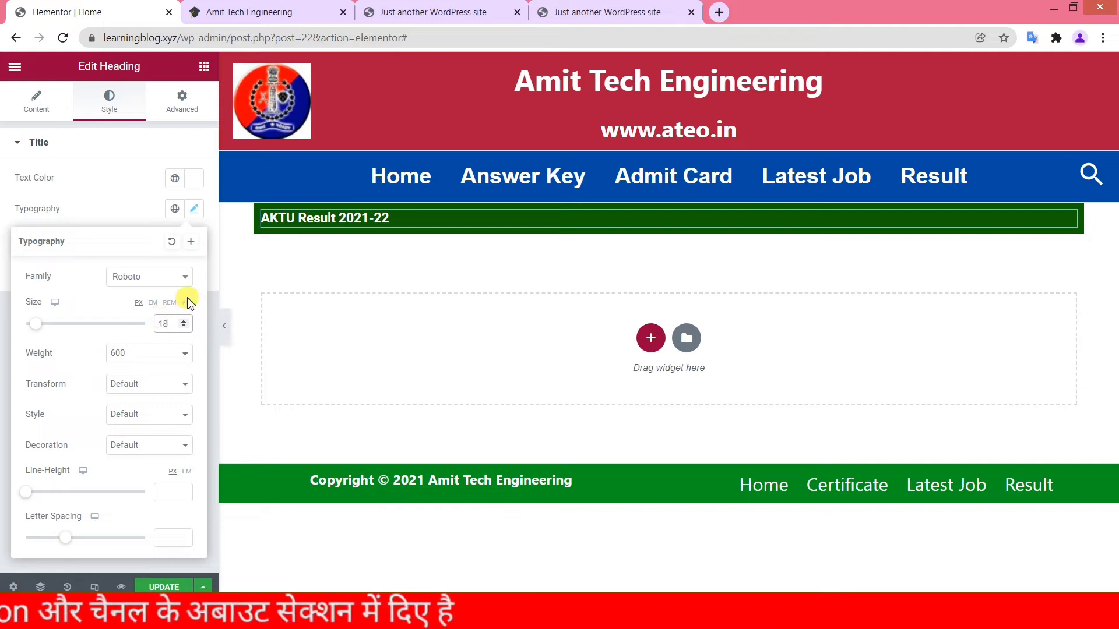
left_click(161, 368)
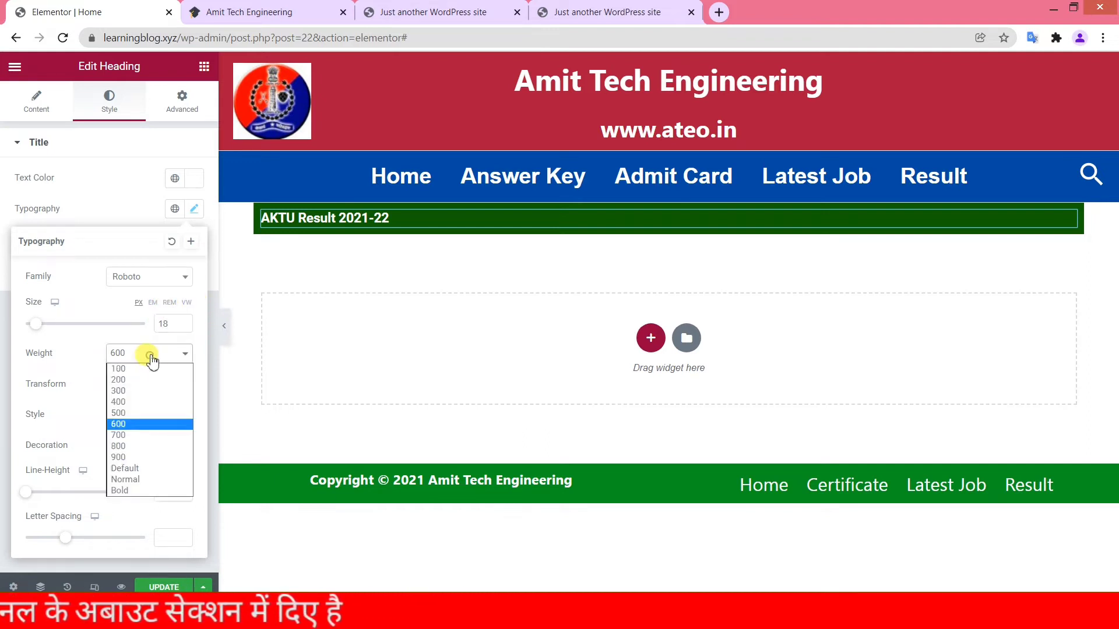
left_click(122, 492)
left_click(47, 153)
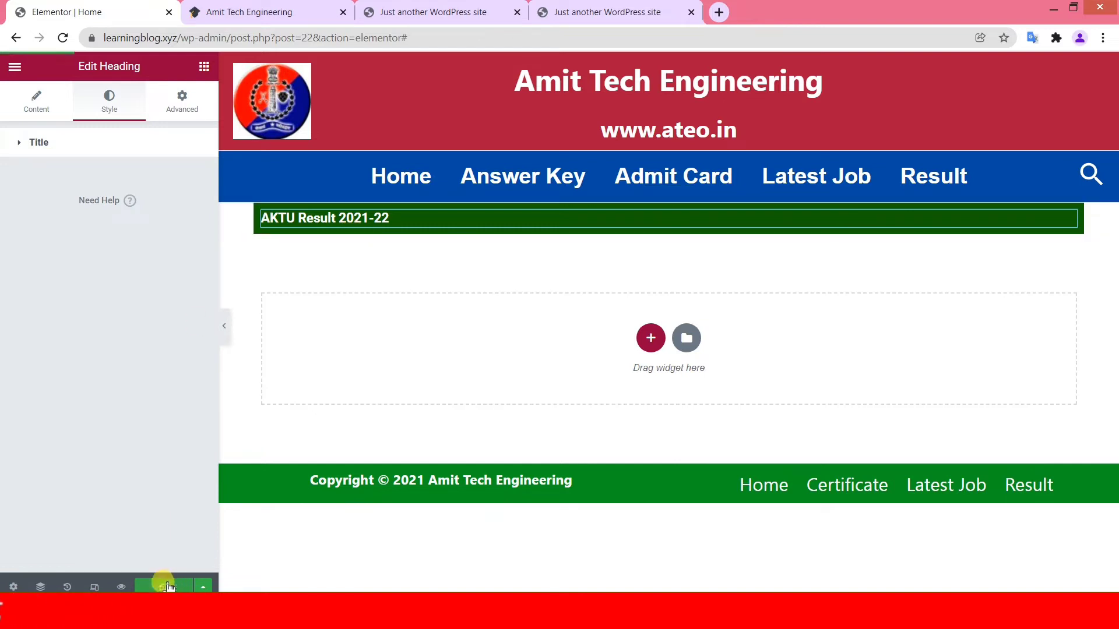
Step: Check the green heading bar on the live home page and return to the page editor
left_click(390, 8)
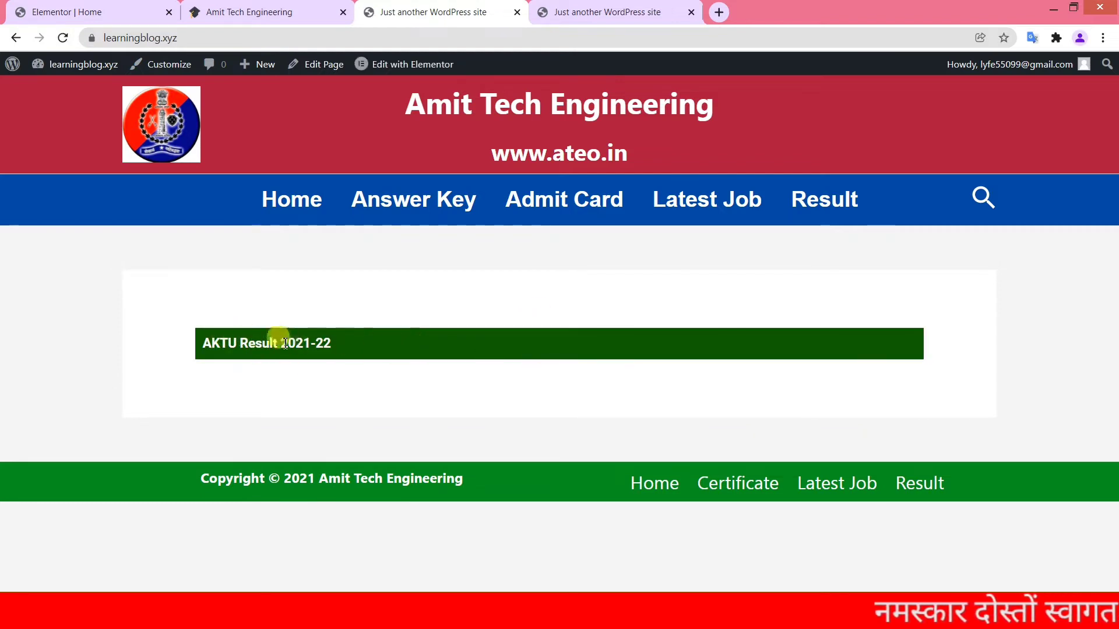
left_click(269, 8)
left_click(67, 12)
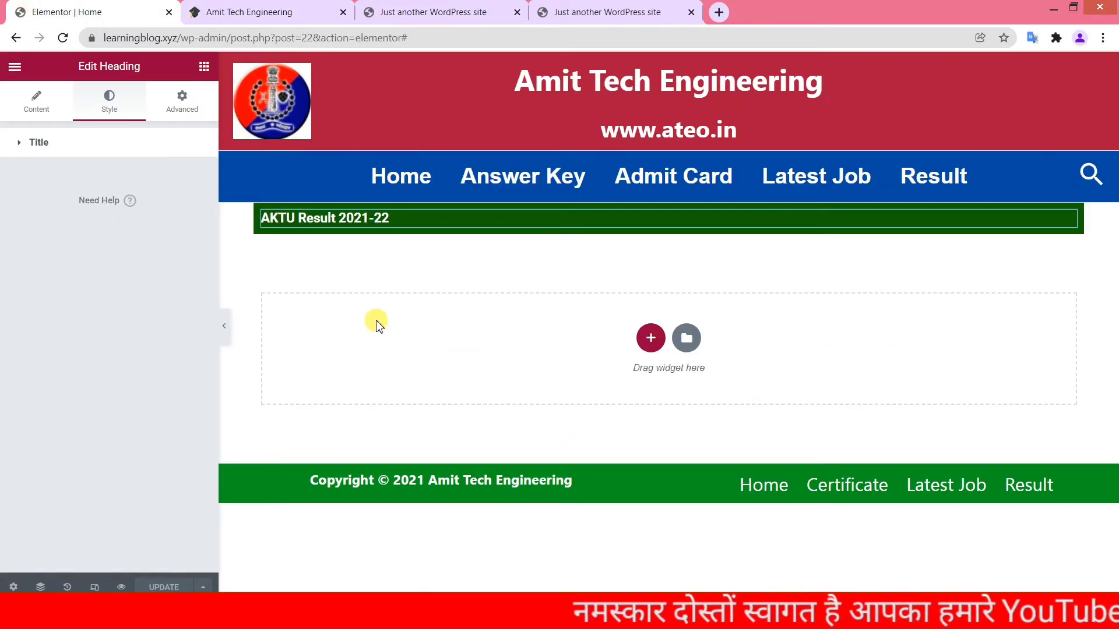
Step: Duplicate the green heading column three times to make a row of four equal columns
right_click(263, 220)
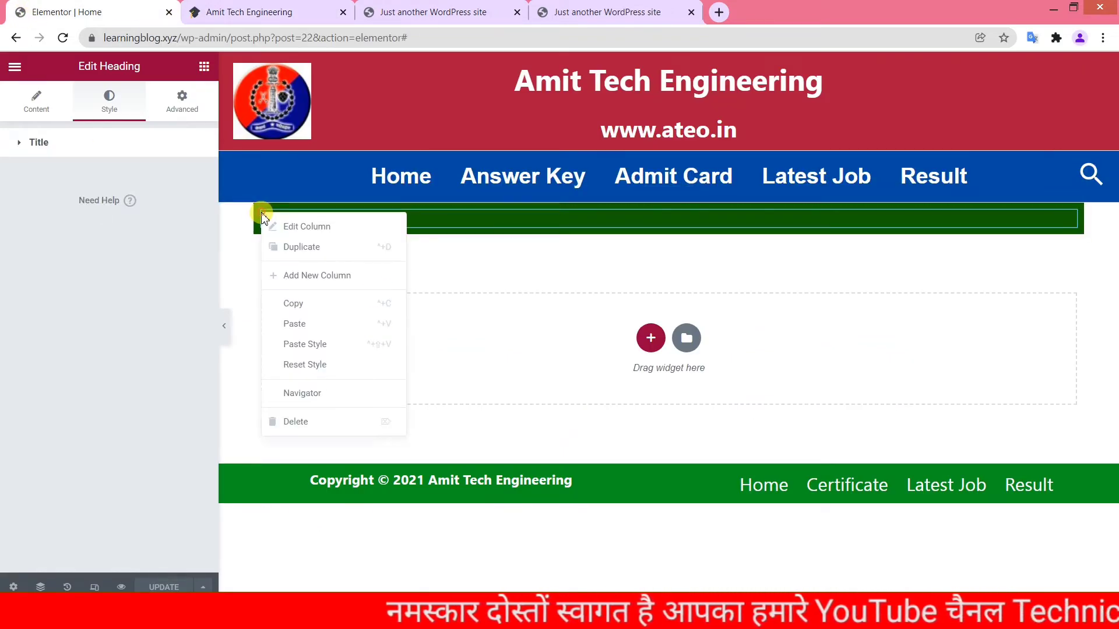
left_click(299, 251)
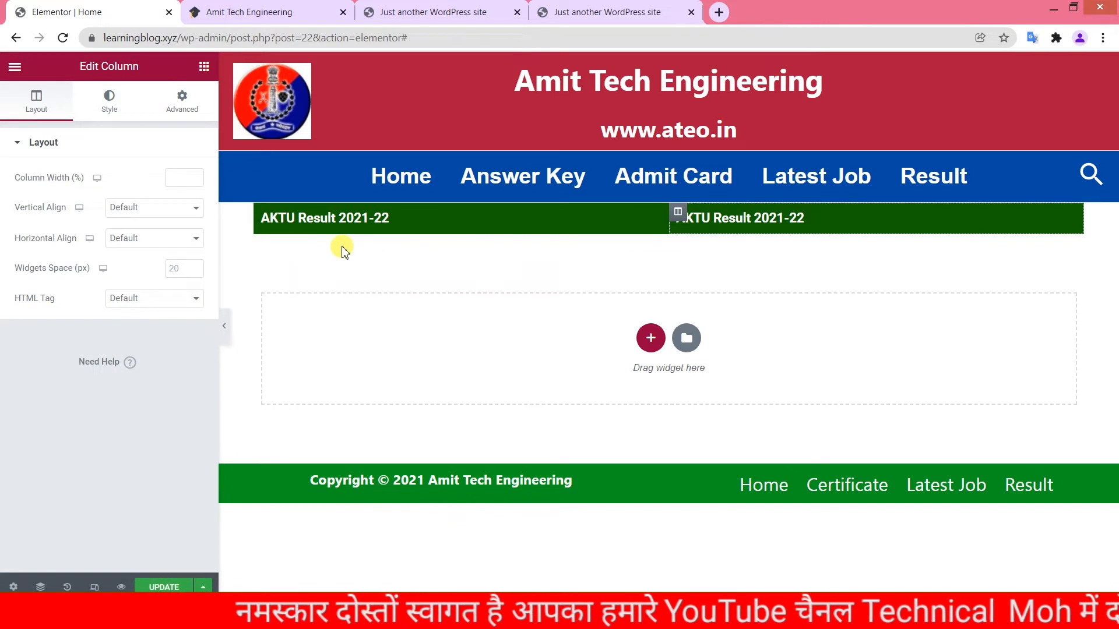
right_click(678, 212)
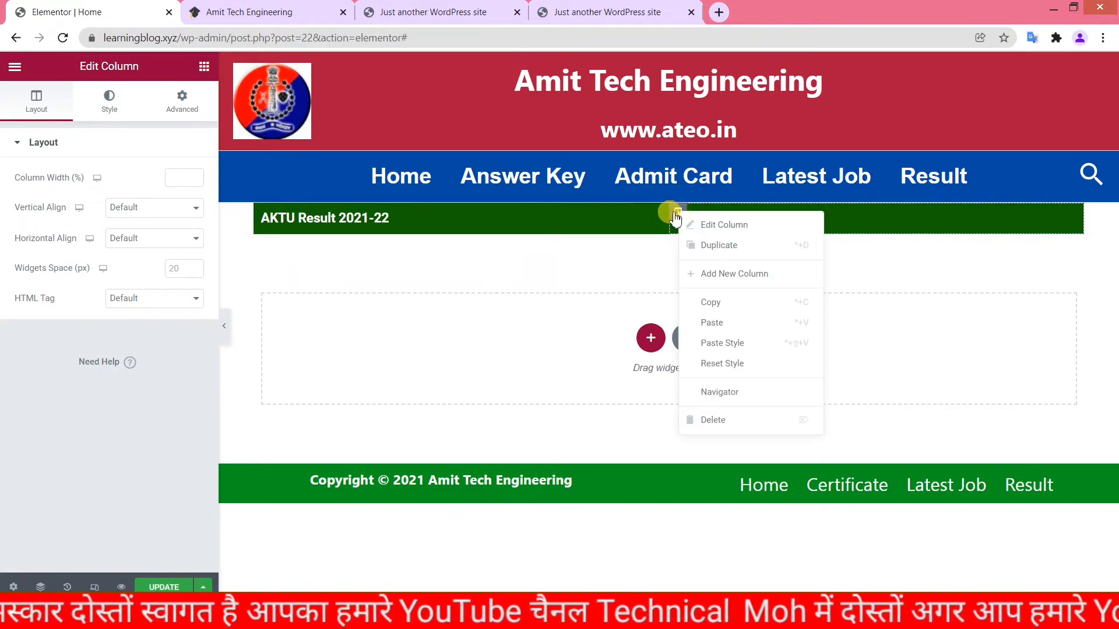
left_click(695, 242)
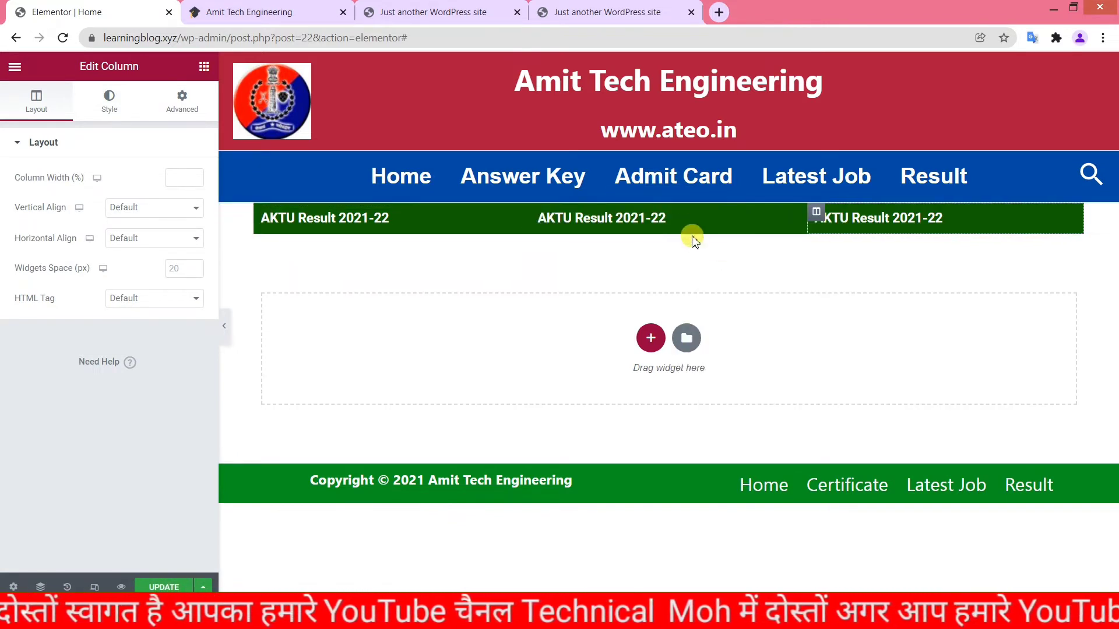
right_click(815, 212)
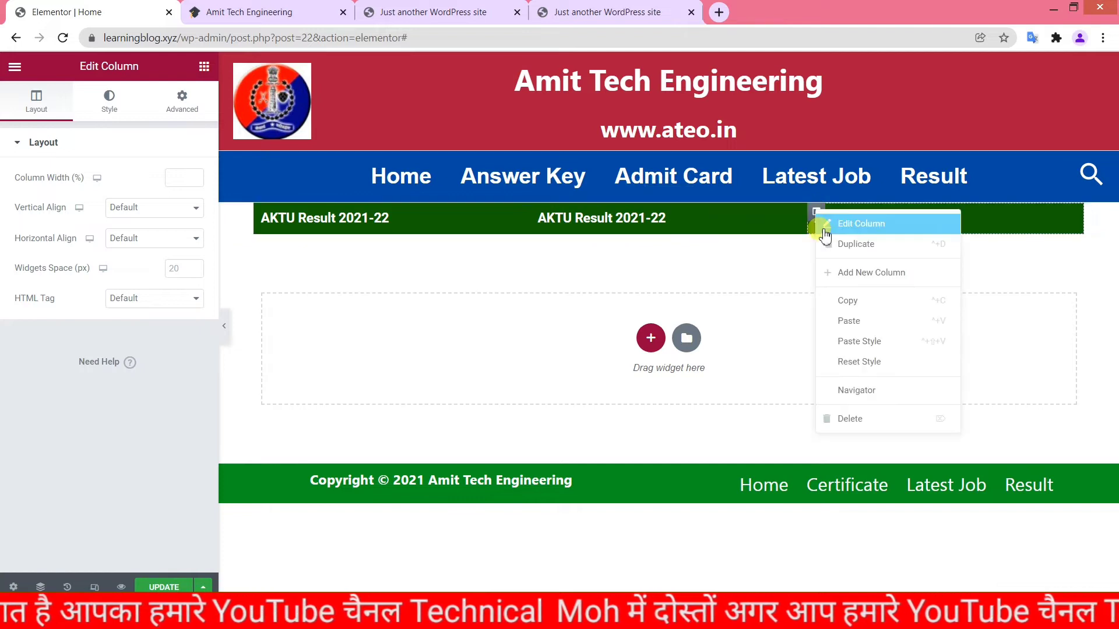
left_click(857, 245)
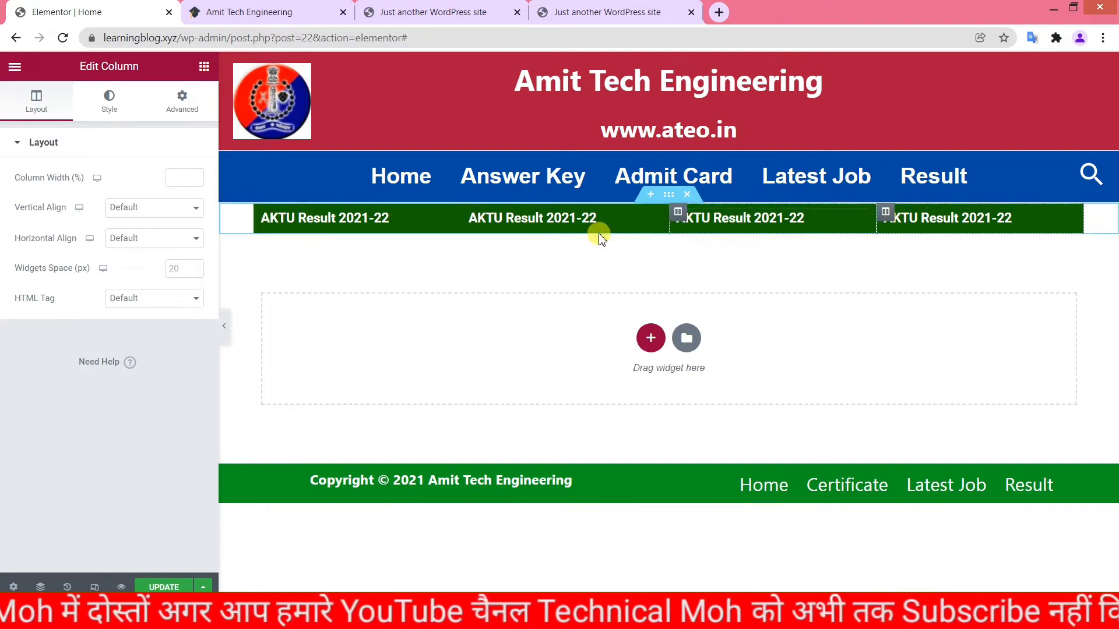
Step: Center-align the "AKTU Result 2021-22" heading in the first column
left_click(324, 217)
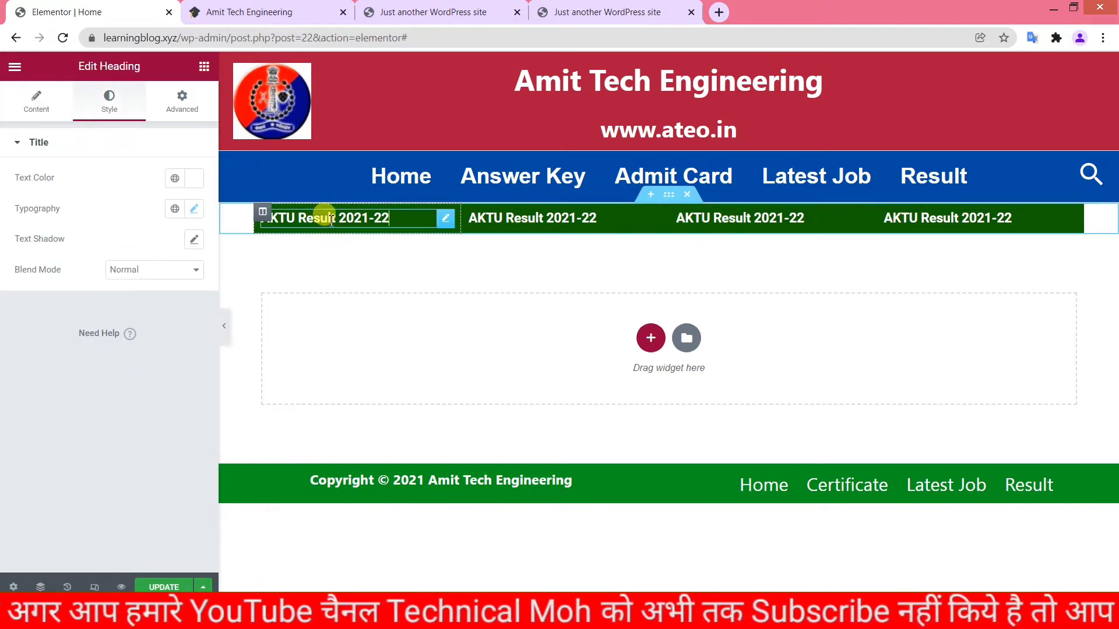
left_click(32, 105)
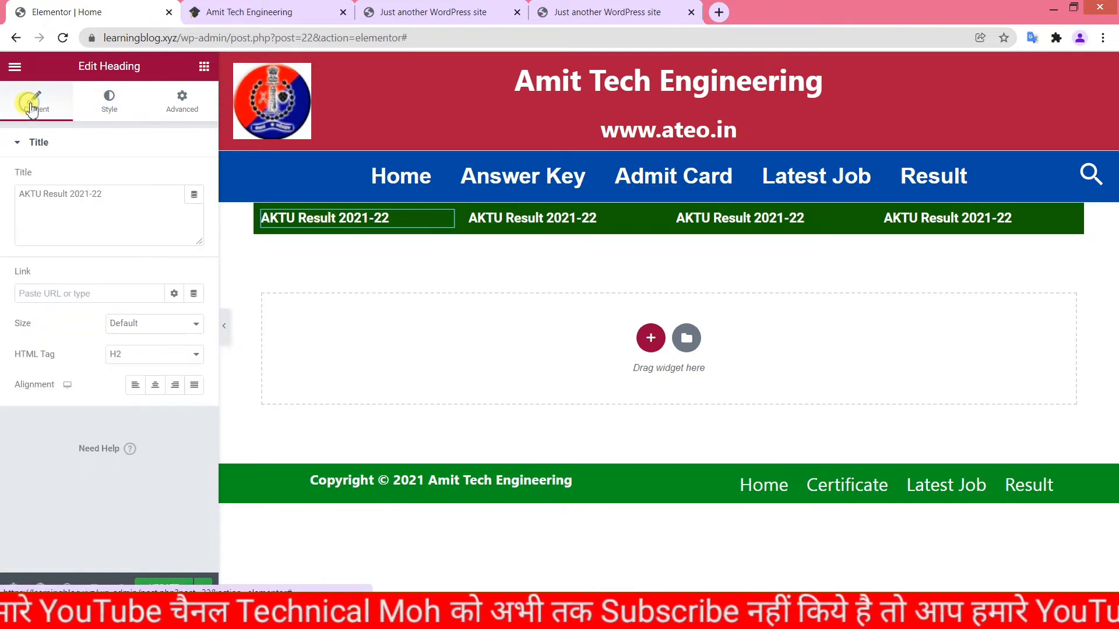
left_click(156, 384)
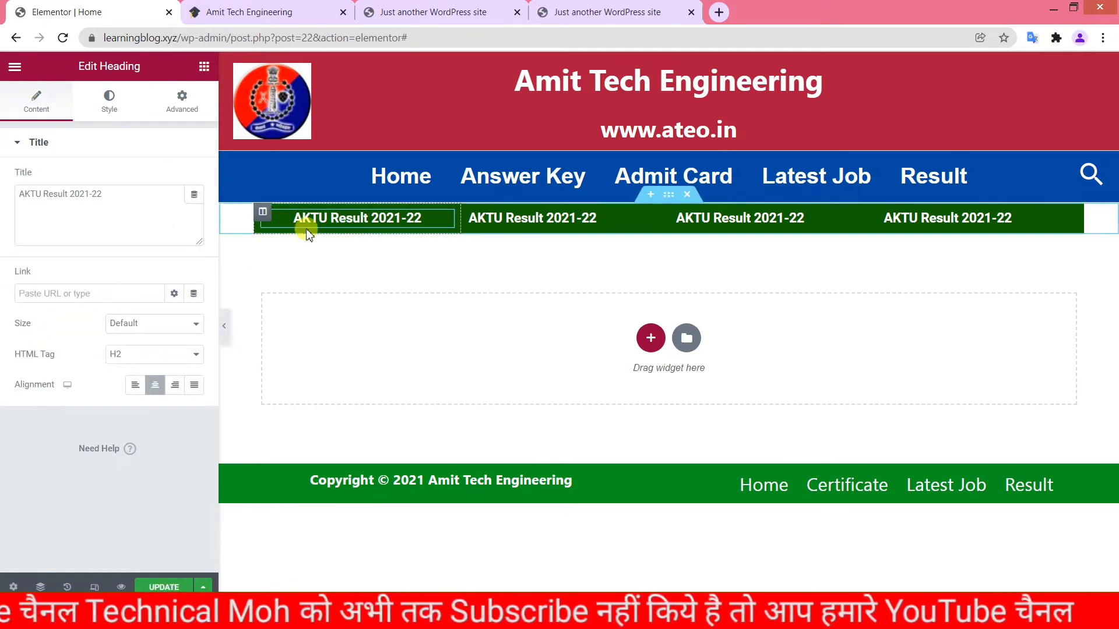
Step: Copy the first column's heading and paste its style onto the headings in the other three columns
right_click(349, 217)
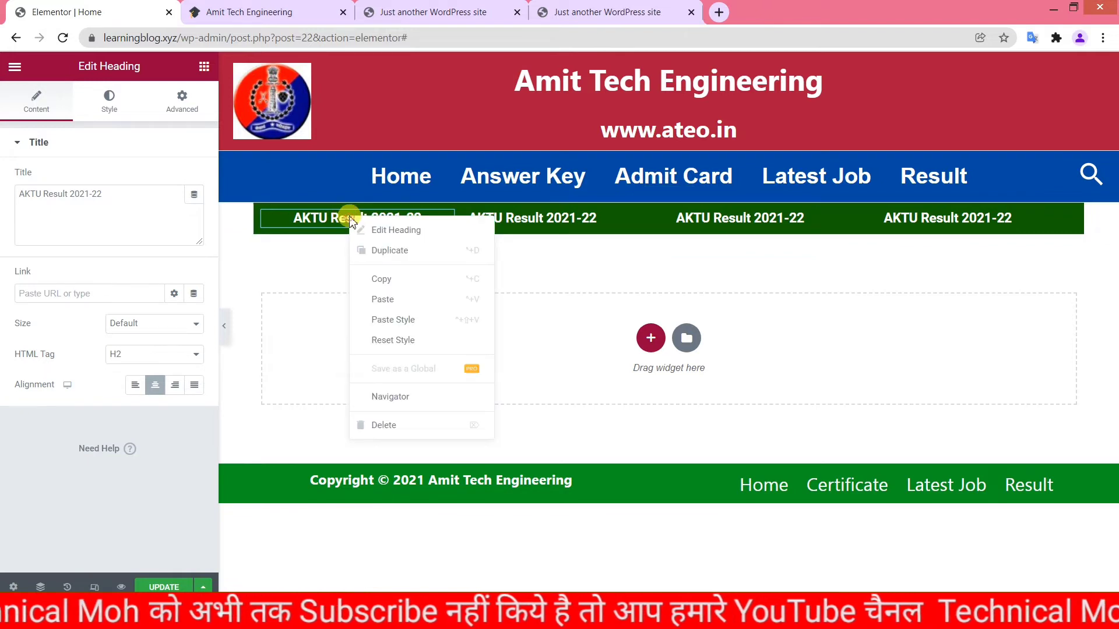
left_click(388, 279)
right_click(520, 218)
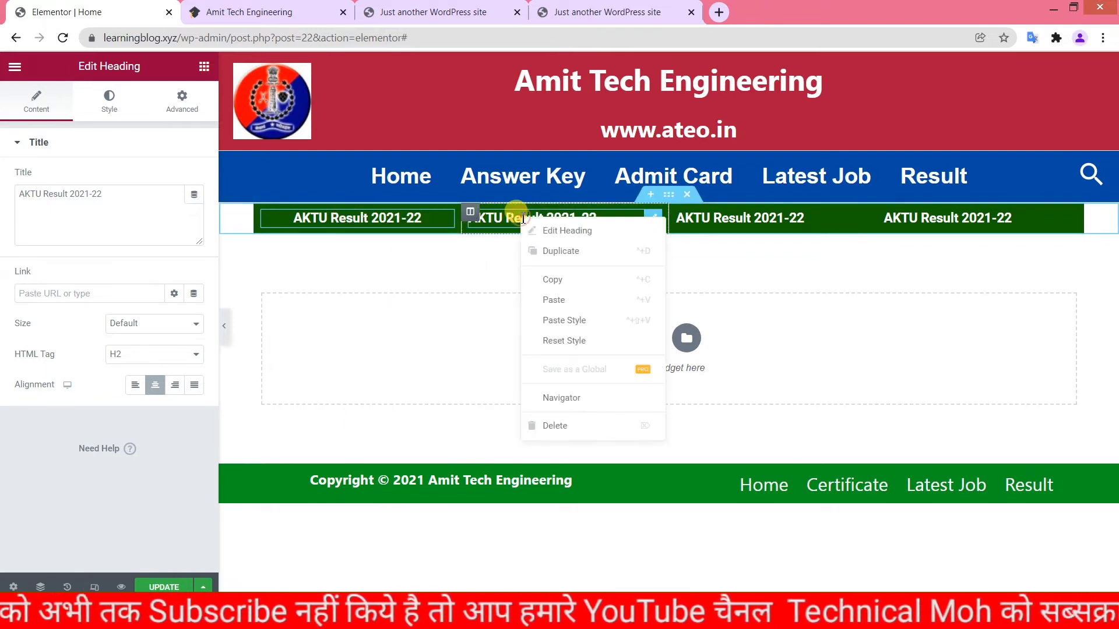
left_click(570, 312)
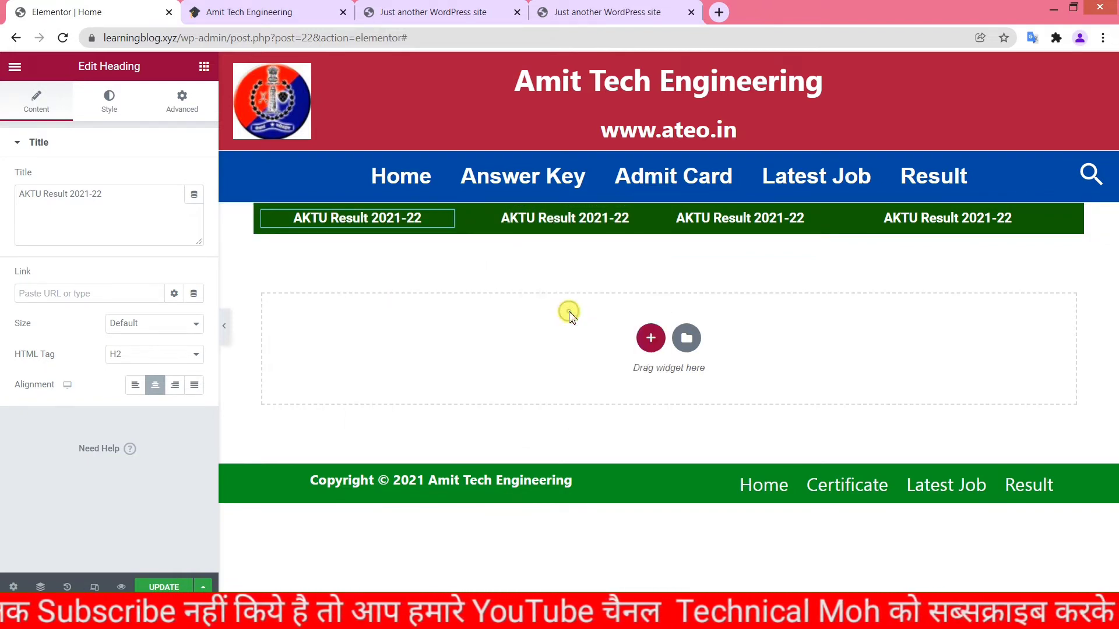
right_click(732, 213)
left_click(780, 335)
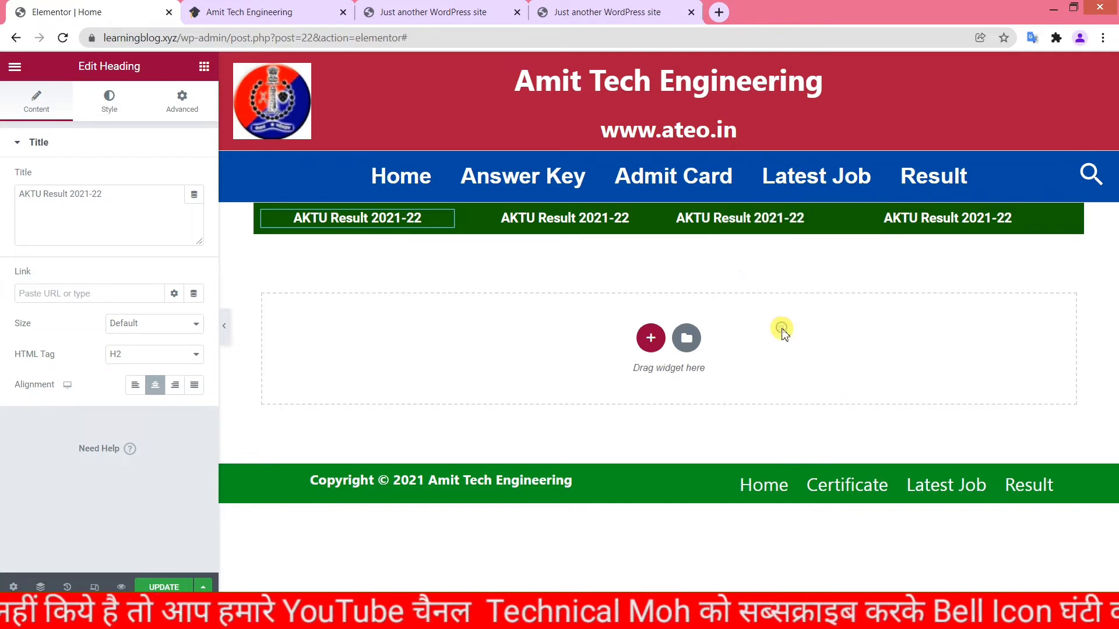
right_click(743, 222)
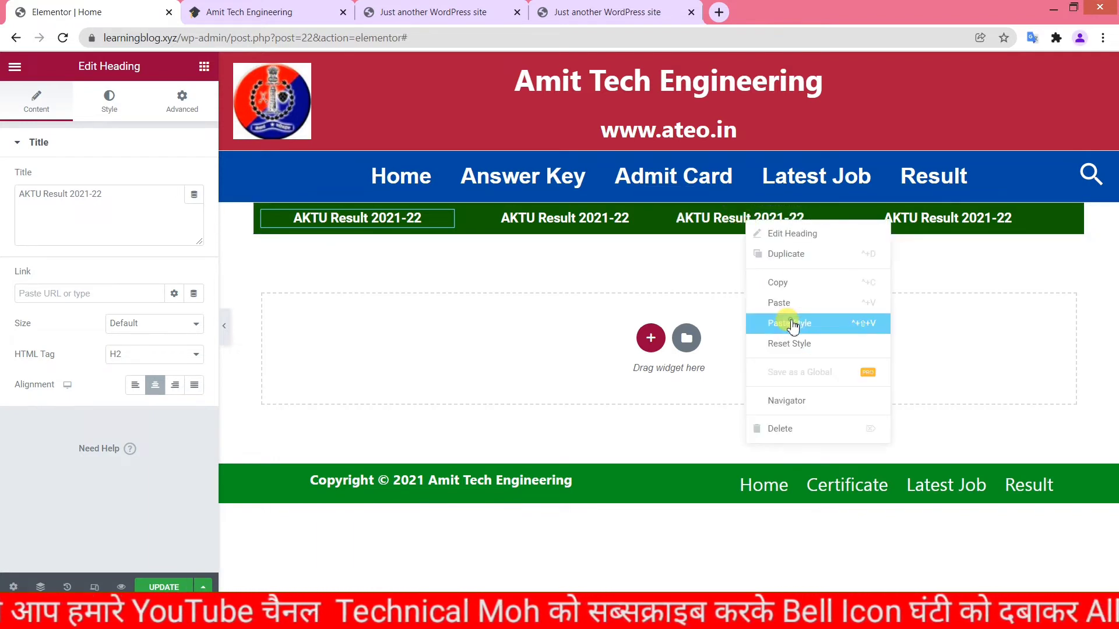
left_click(789, 320)
right_click(916, 222)
left_click(944, 320)
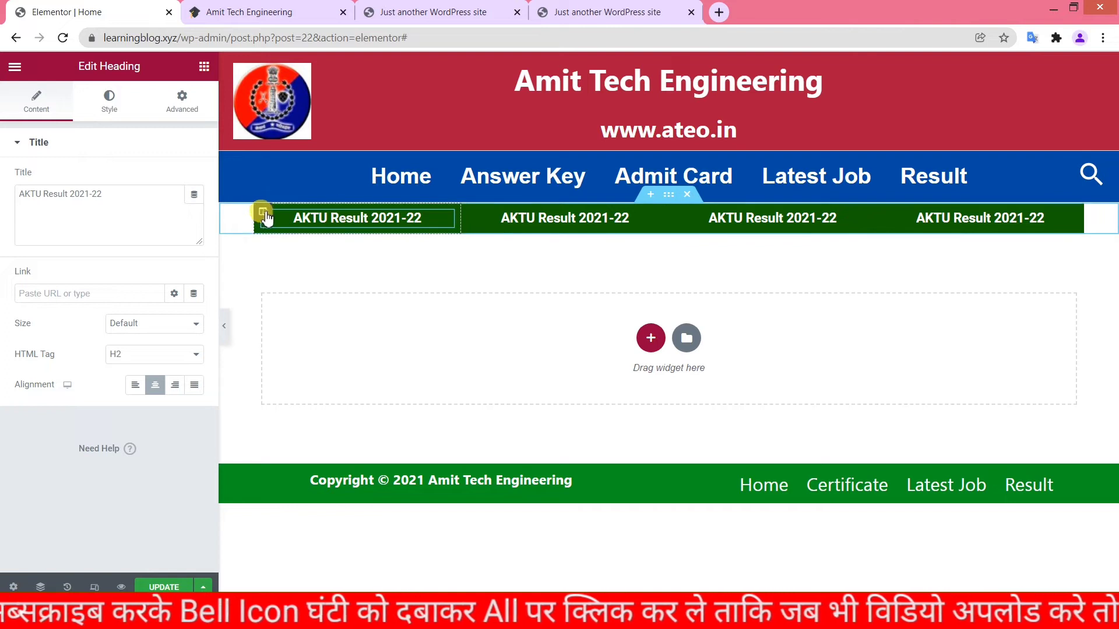
Step: Unlink the first column's margin values and set only its right margin to 5 px
left_click(263, 216)
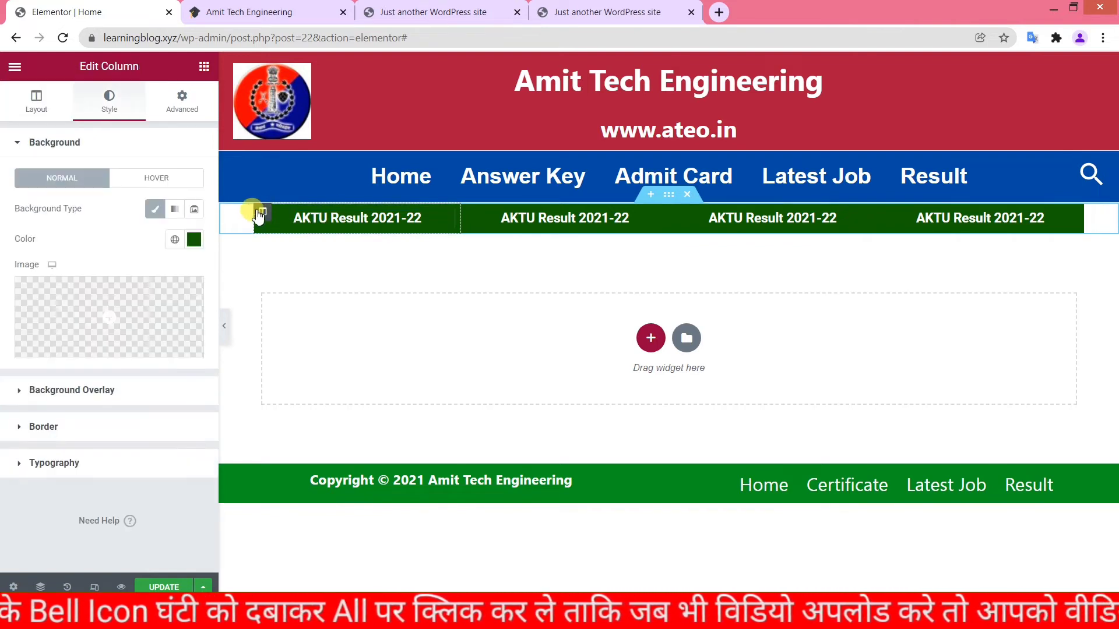
left_click(181, 104)
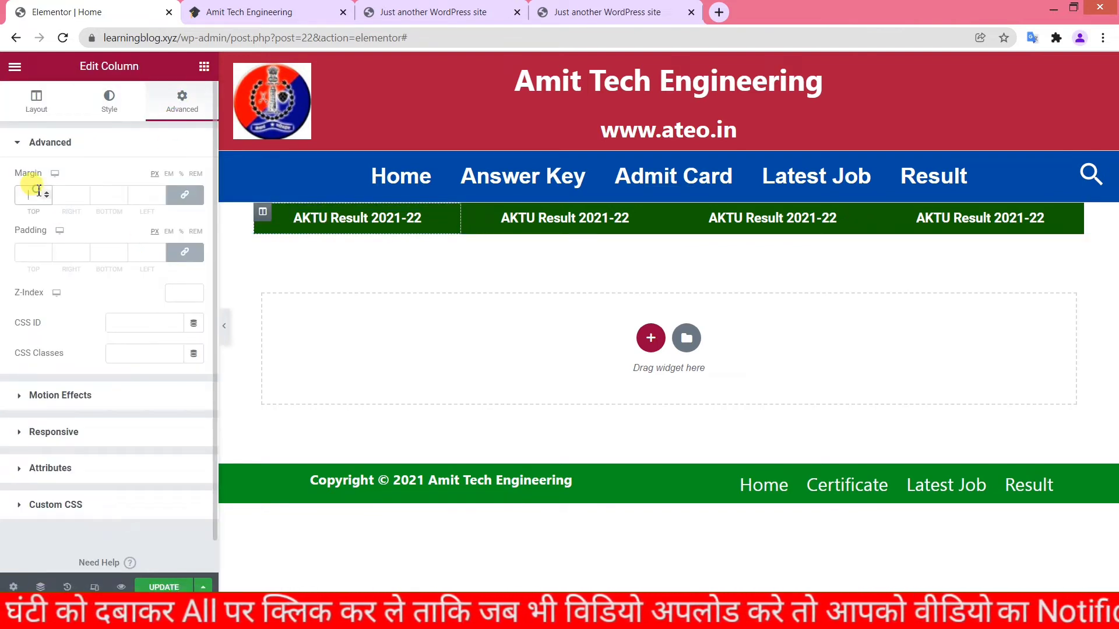
type("5")
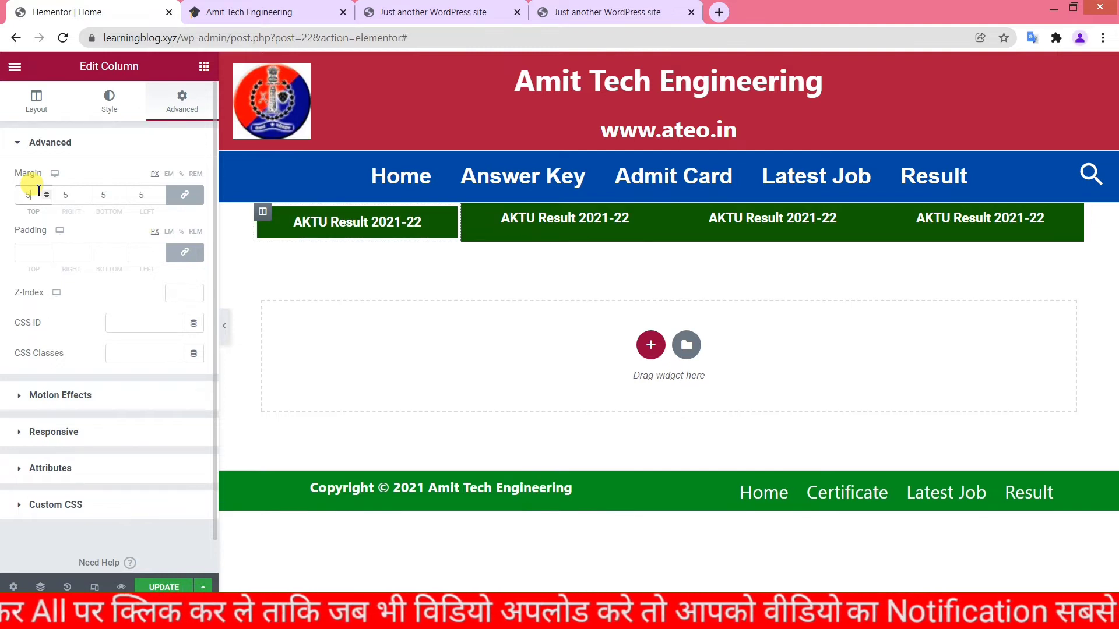
key("BackSpace")
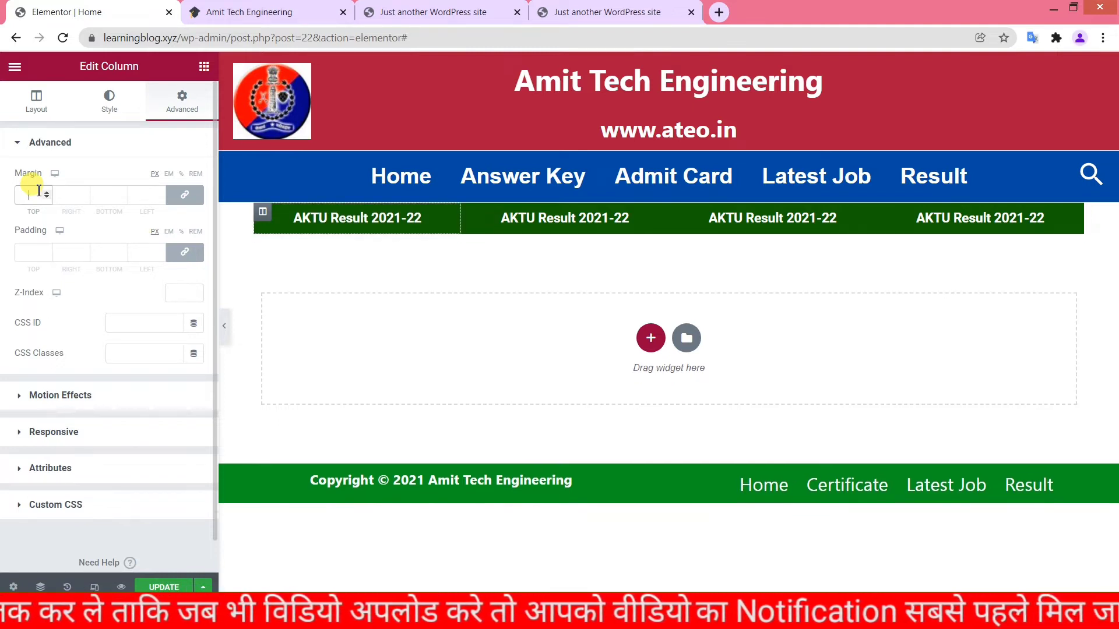
left_click(184, 194)
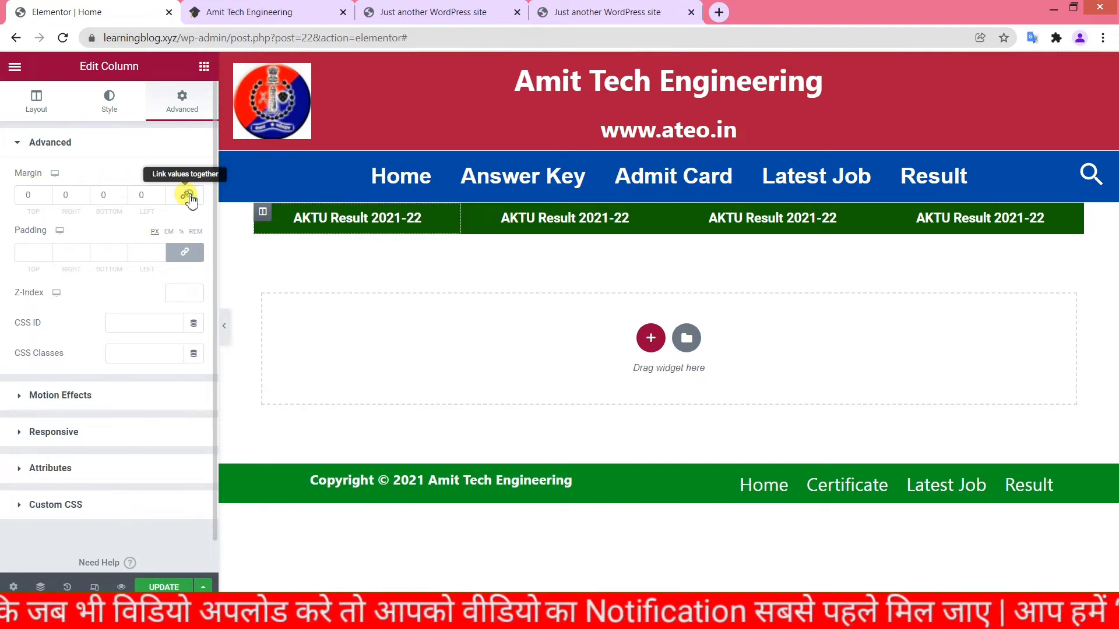
left_click(64, 196)
type("5")
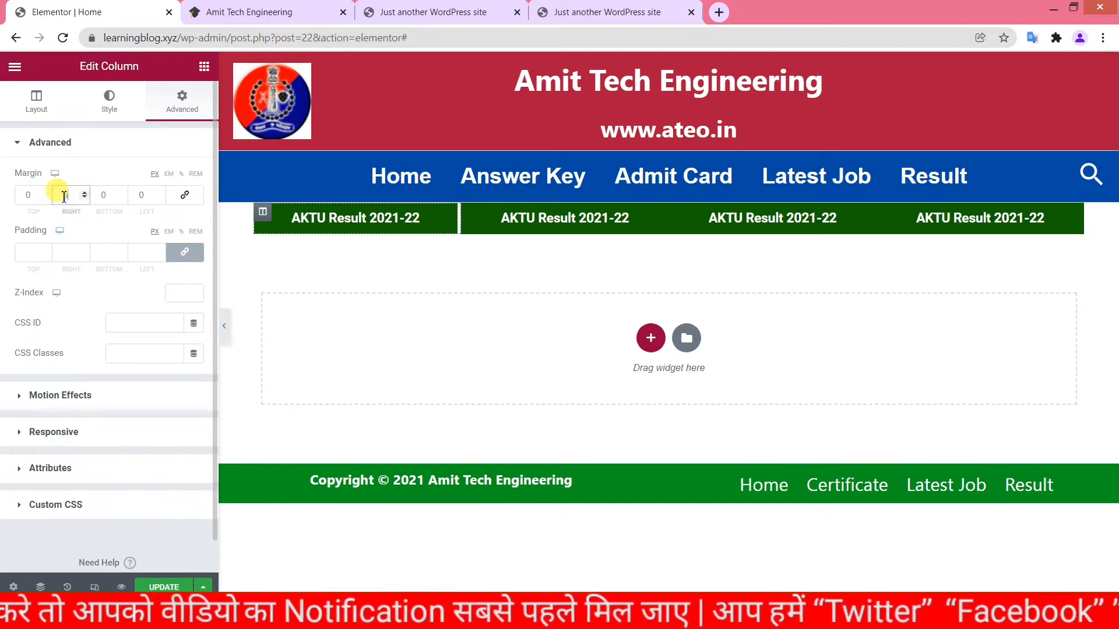
Step: Set the first column's left margin to 5 px and compare the spacing with the button grid on the ateo.in page
left_click(141, 197)
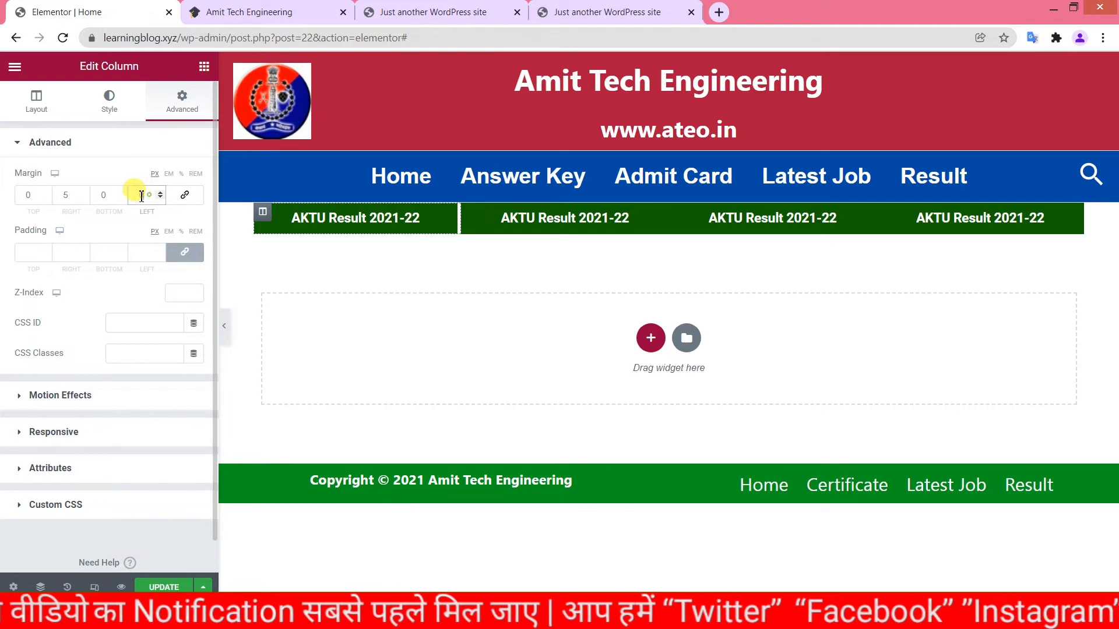
type("5")
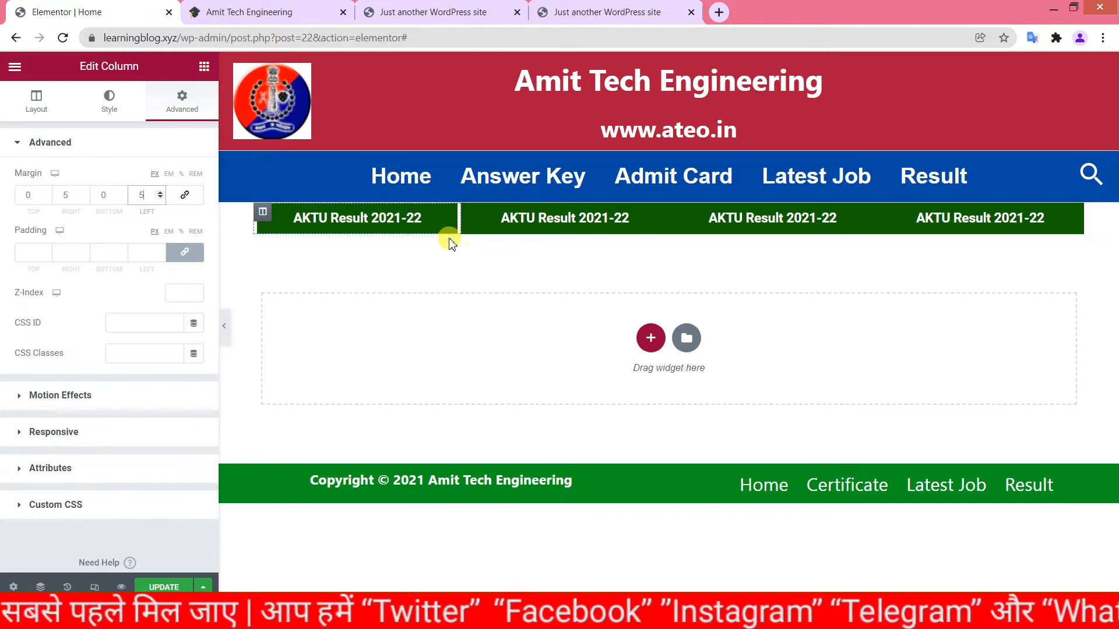
left_click(257, 12)
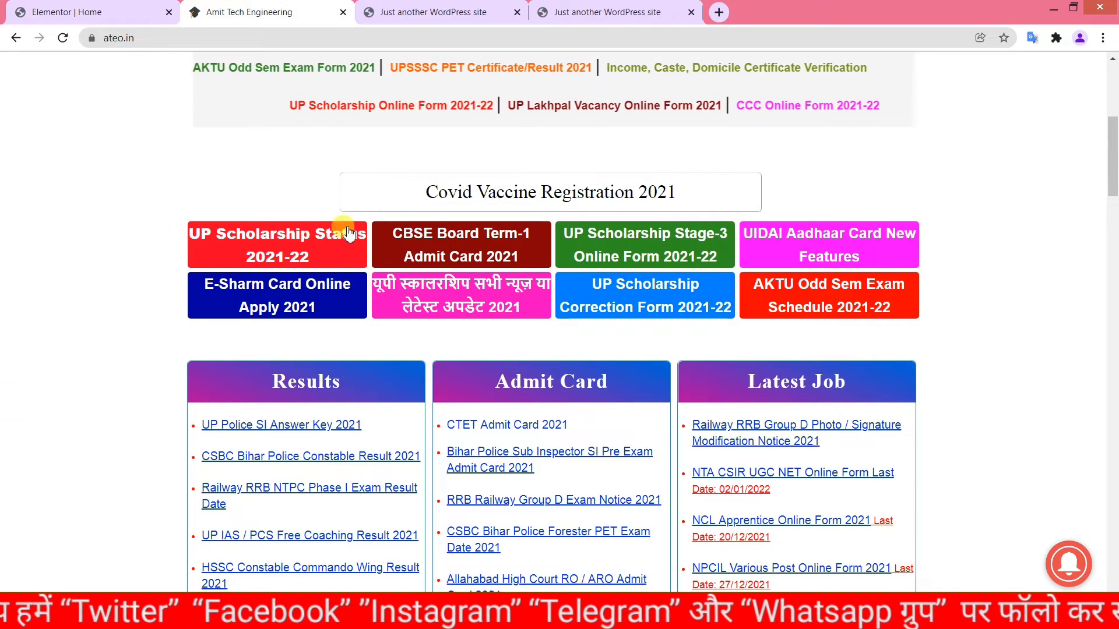
key("ctrl+Page_Up")
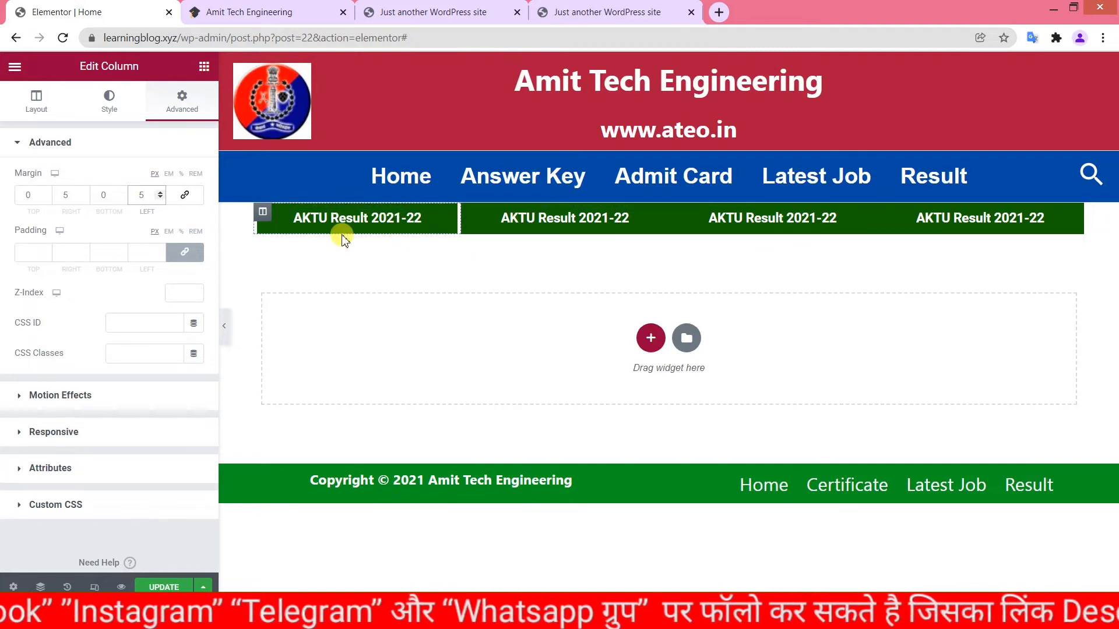
Step: Round the first column's corners with a 5 px border radius on all sides, leaving the border type at None
scroll(63, 382, "down", 1)
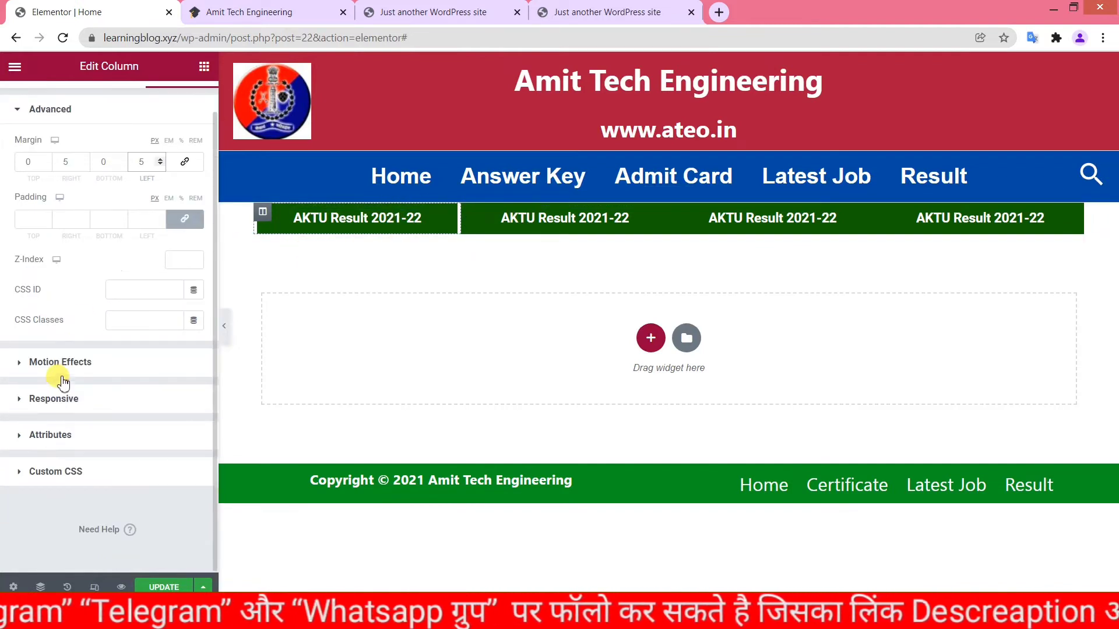
scroll(127, 216, "up", 1)
left_click(110, 105)
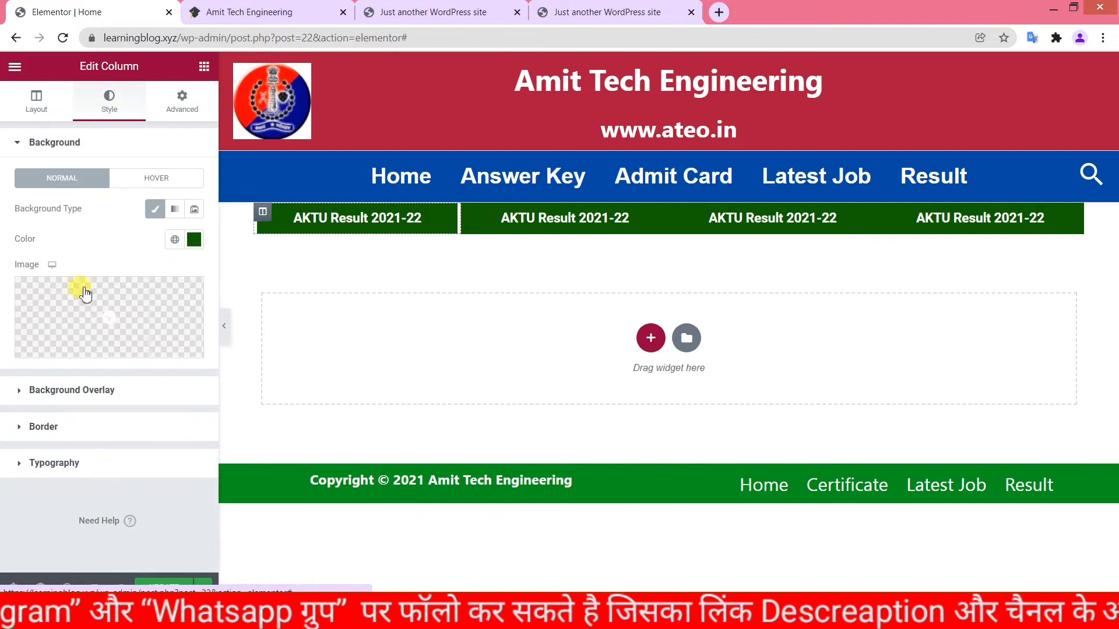
left_click(69, 429)
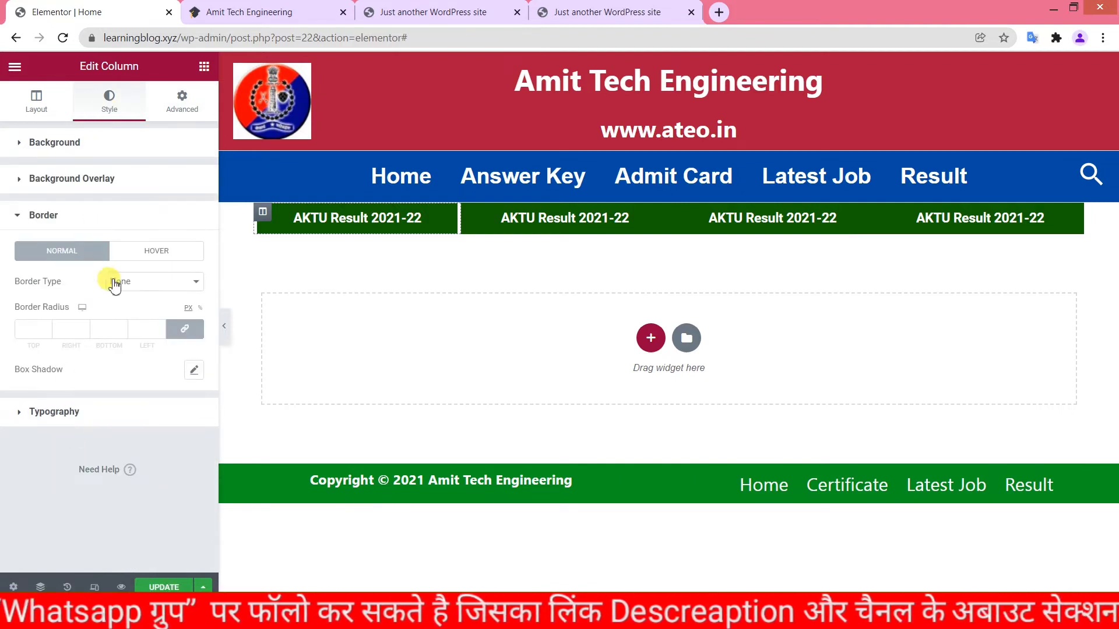
left_click(135, 281)
left_click(132, 301)
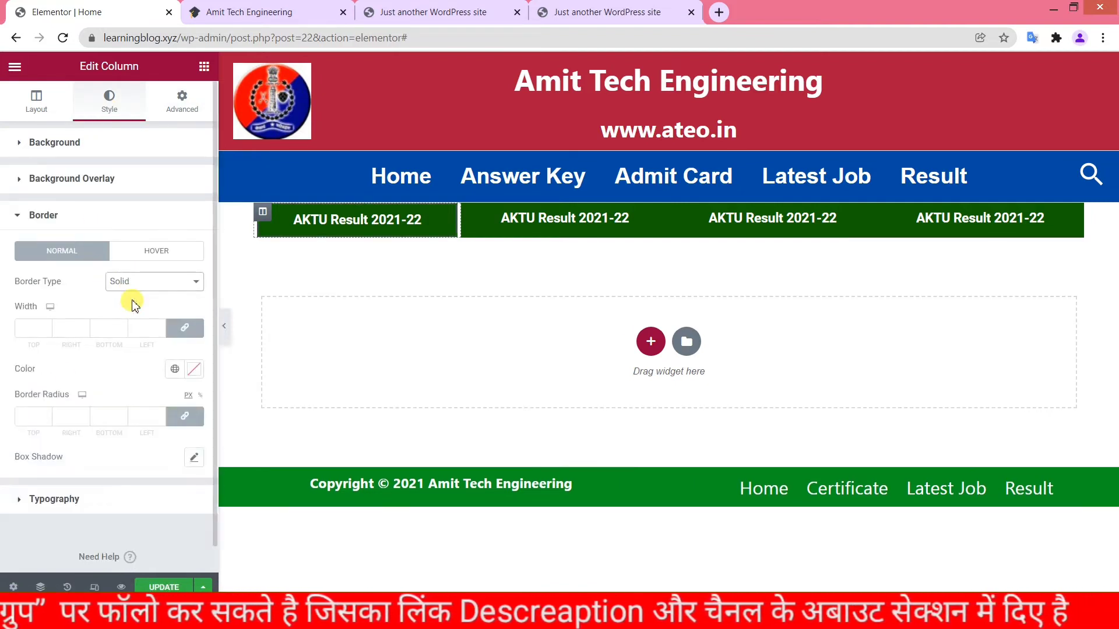
left_click(133, 282)
left_click(123, 302)
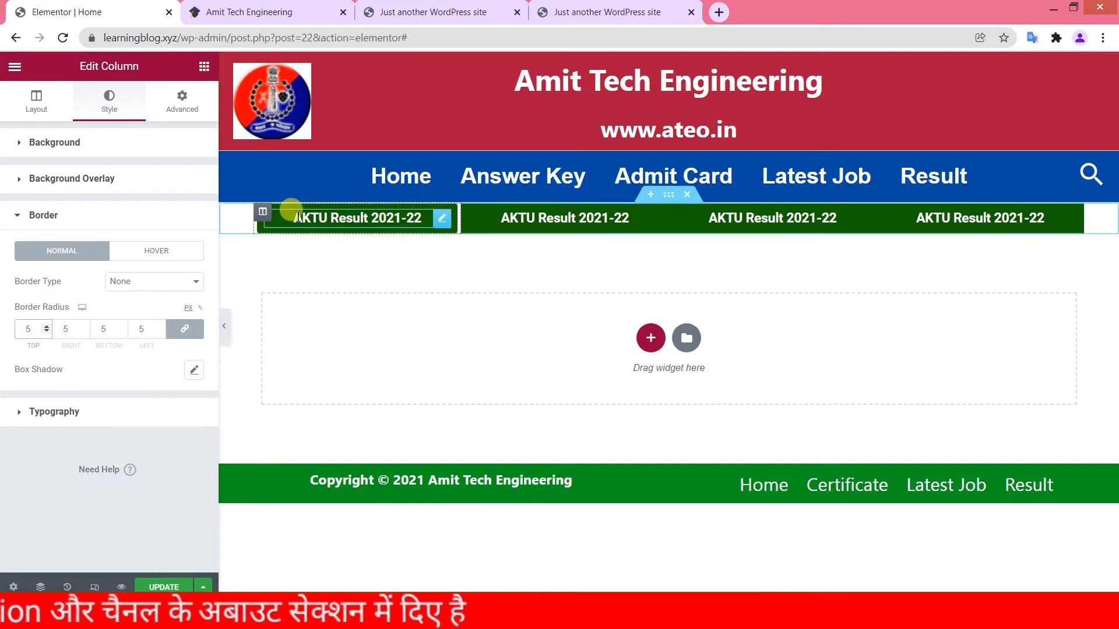
Step: Copy the first column and paste its style onto the other three columns in the row
right_click(262, 214)
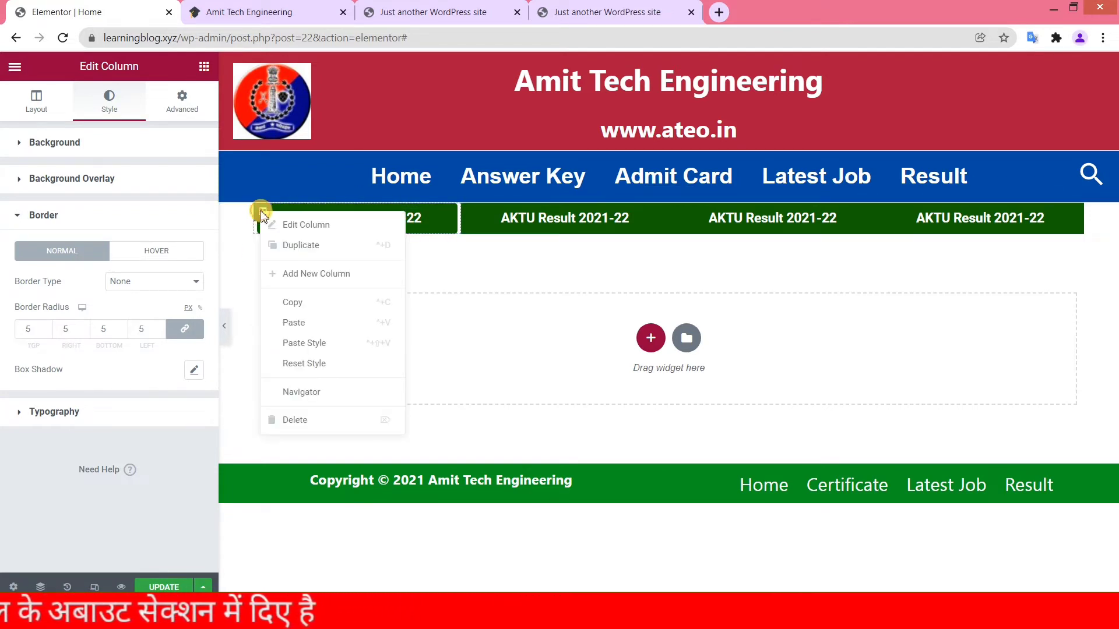
left_click(335, 303)
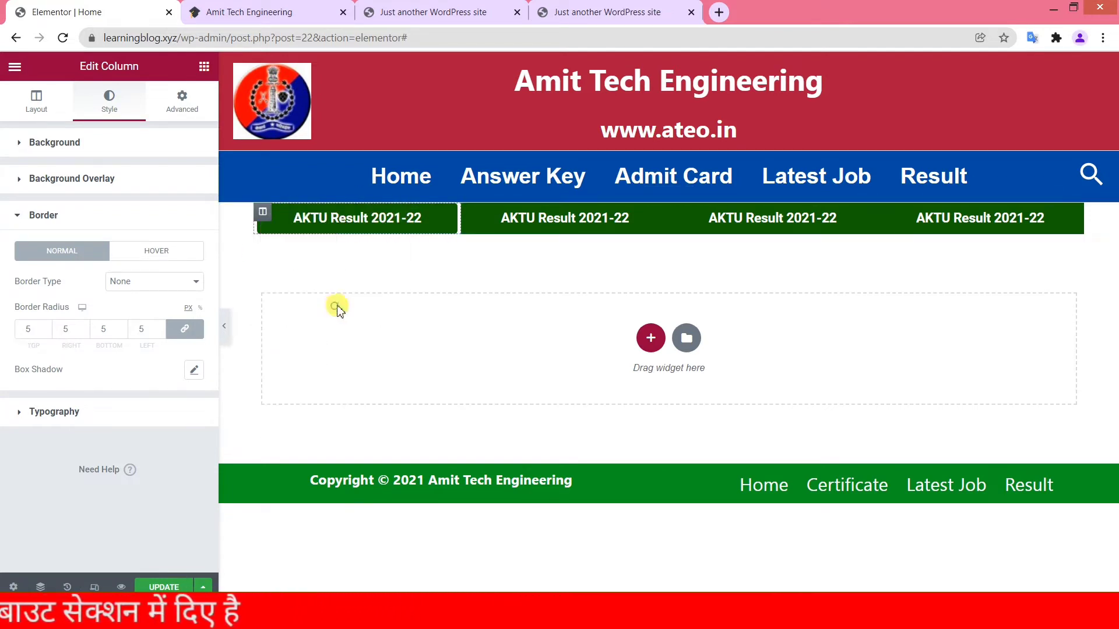
right_click(471, 214)
left_click(519, 341)
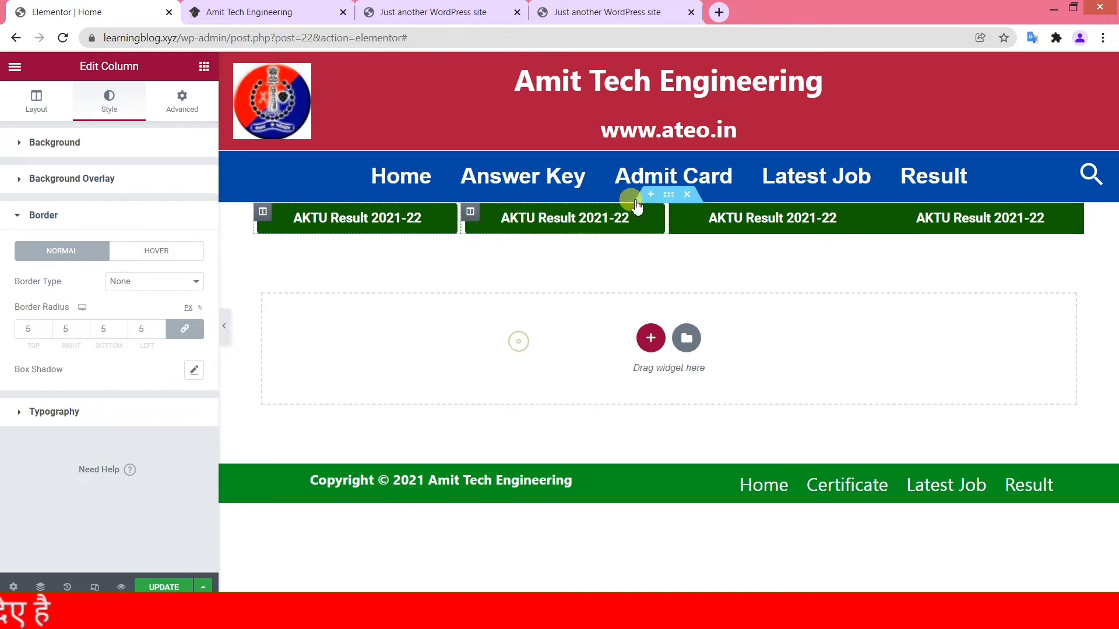
right_click(678, 213)
left_click(725, 342)
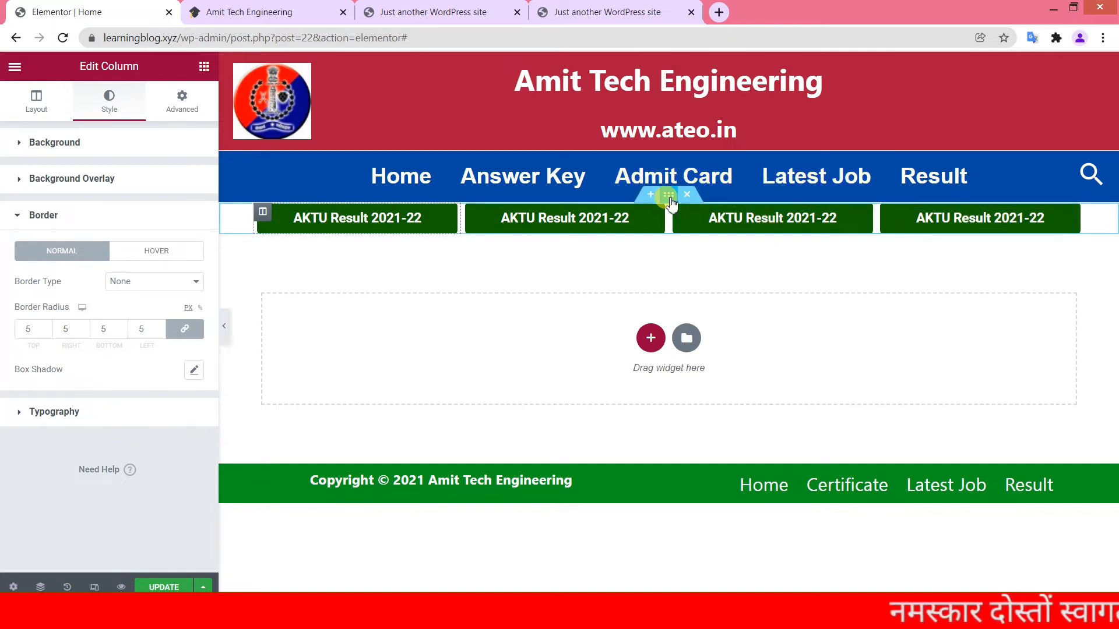
Step: Unlink the margin values of the section holding the four columns and set its top margin to 34 px
left_click(669, 198)
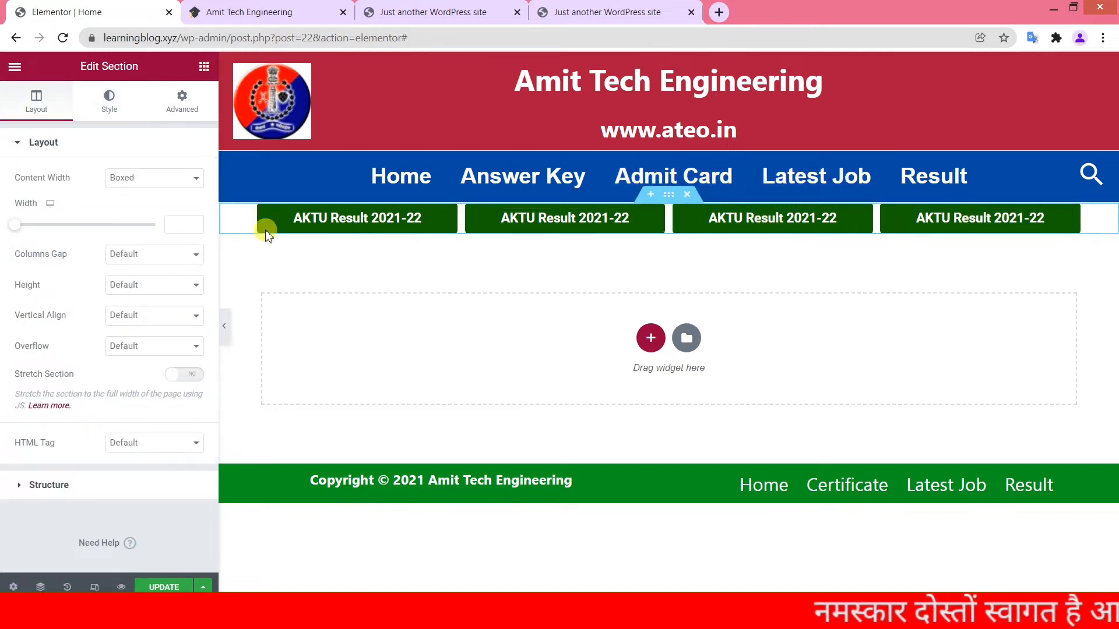
left_click(178, 105)
left_click(185, 194)
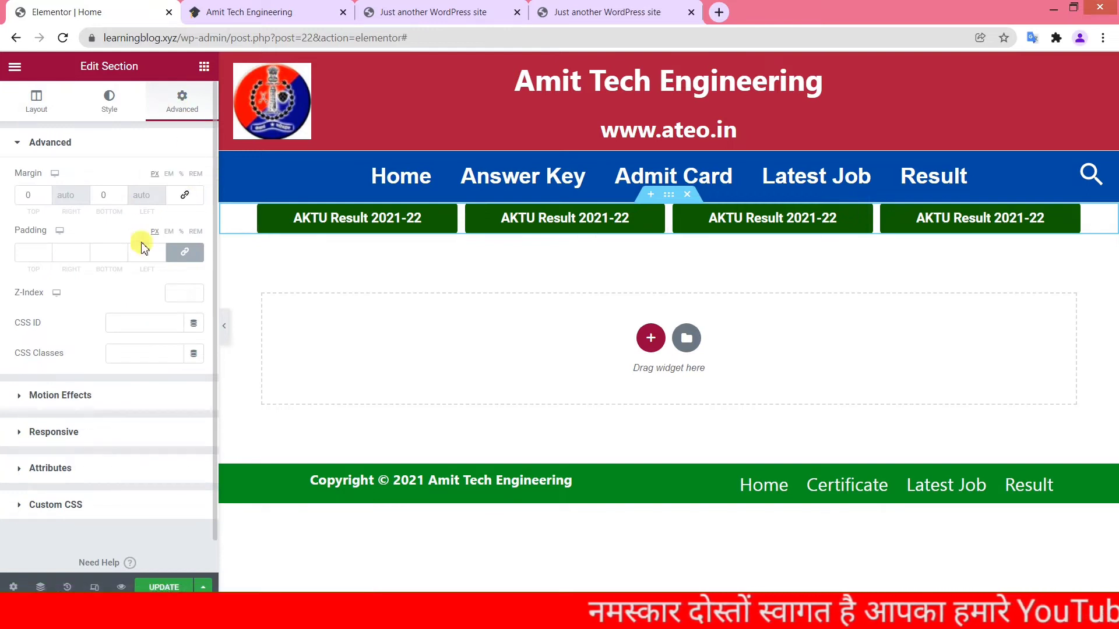
left_click(47, 193)
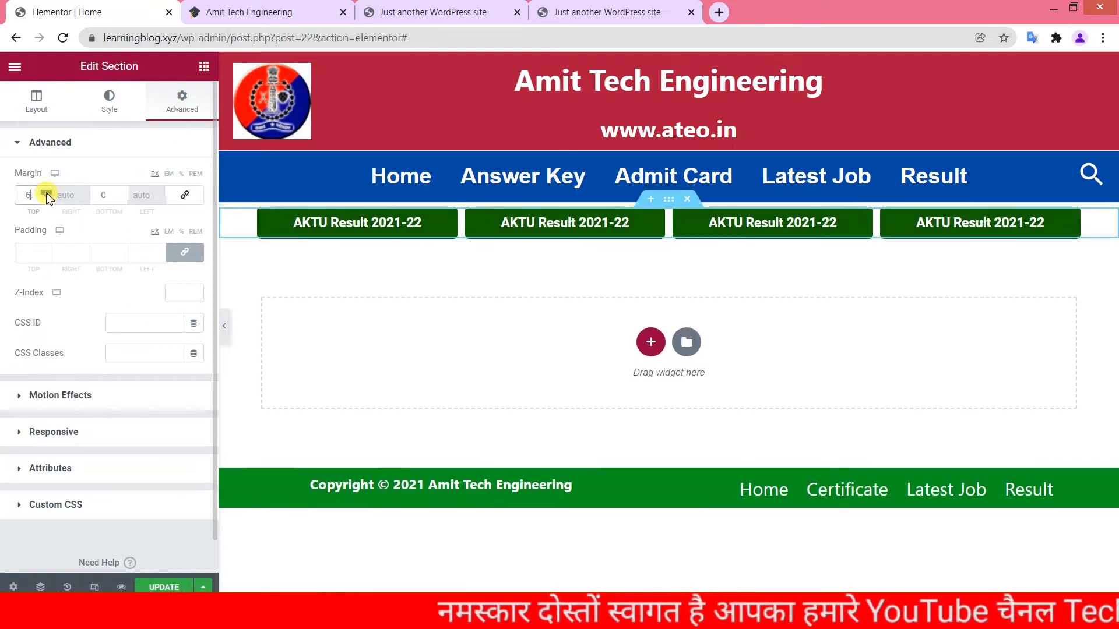
left_click_drag(47, 195, 46, 194)
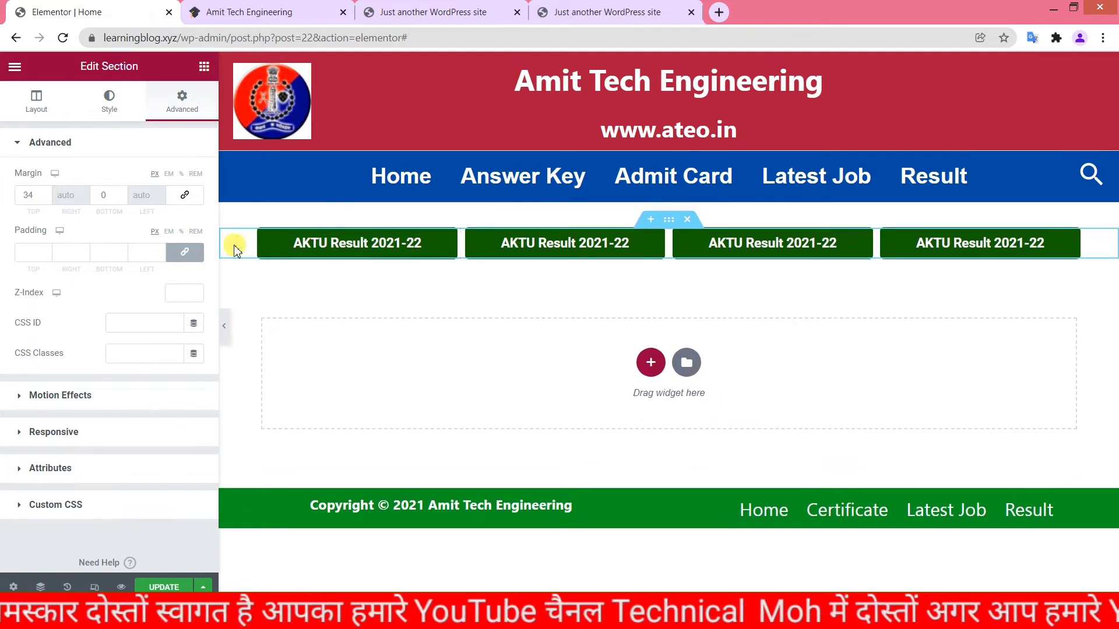
Step: Change the background colors of the second, third and fourth columns to magenta, red and olive
left_click(471, 239)
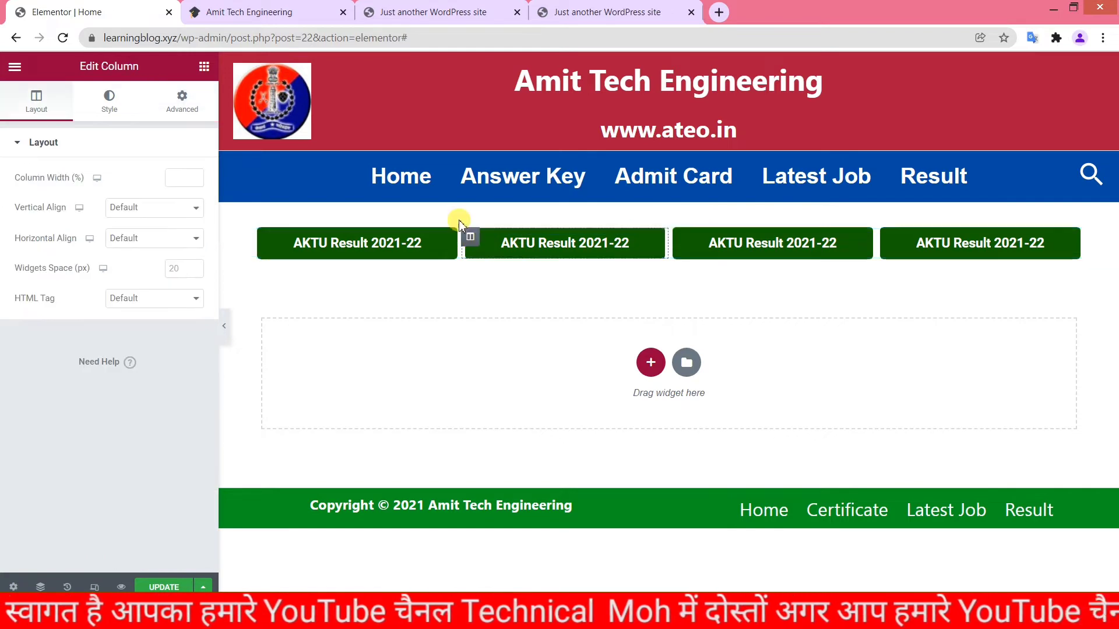
left_click(110, 119)
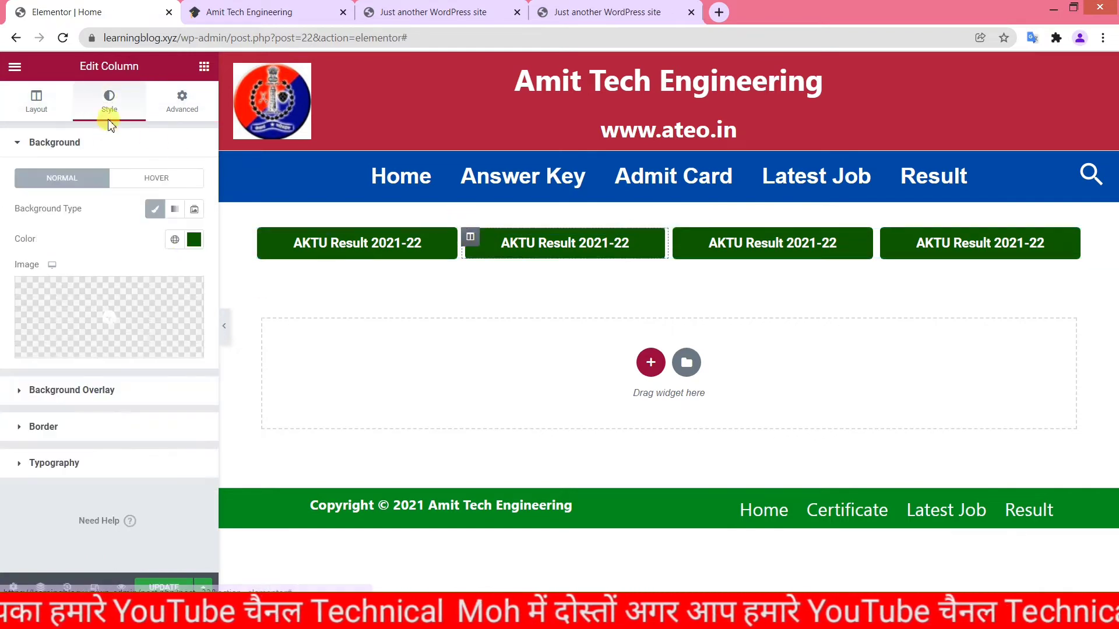
left_click(192, 239)
left_click_drag(142, 373, 151, 382)
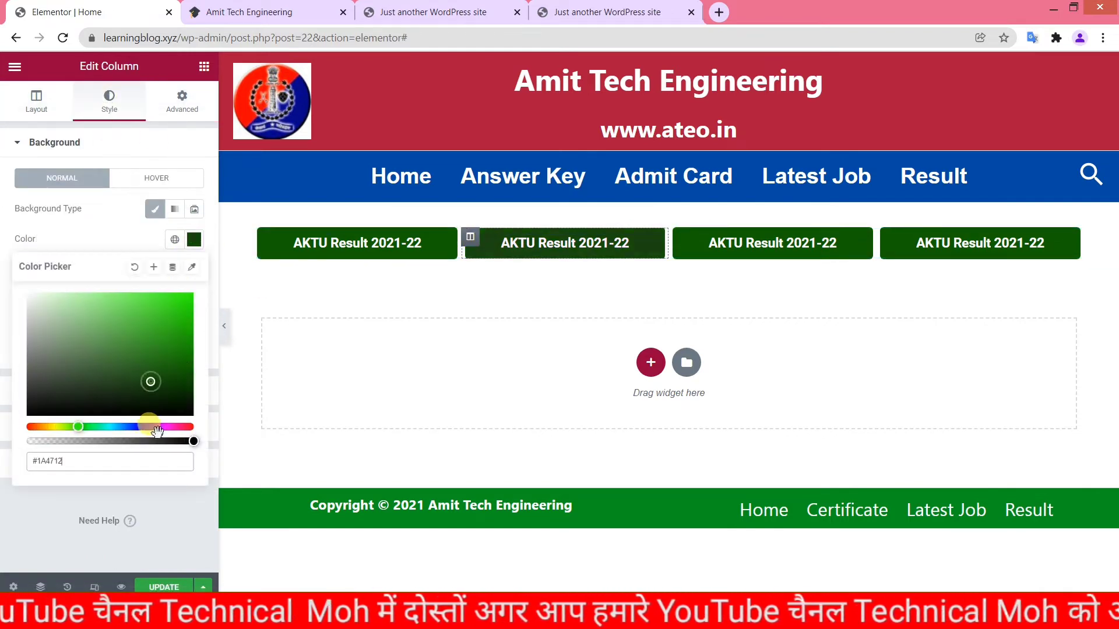
left_click(163, 427)
left_click_drag(169, 318, 193, 307)
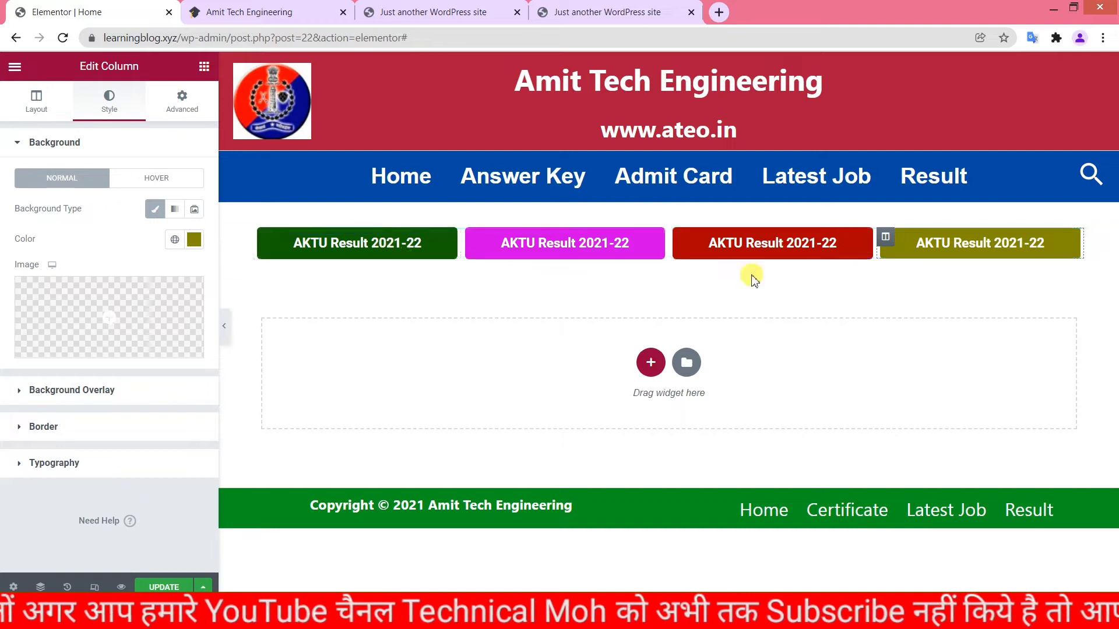
Step: Duplicate the four-column section and set the top margin of the copy to 5 px
right_click(669, 221)
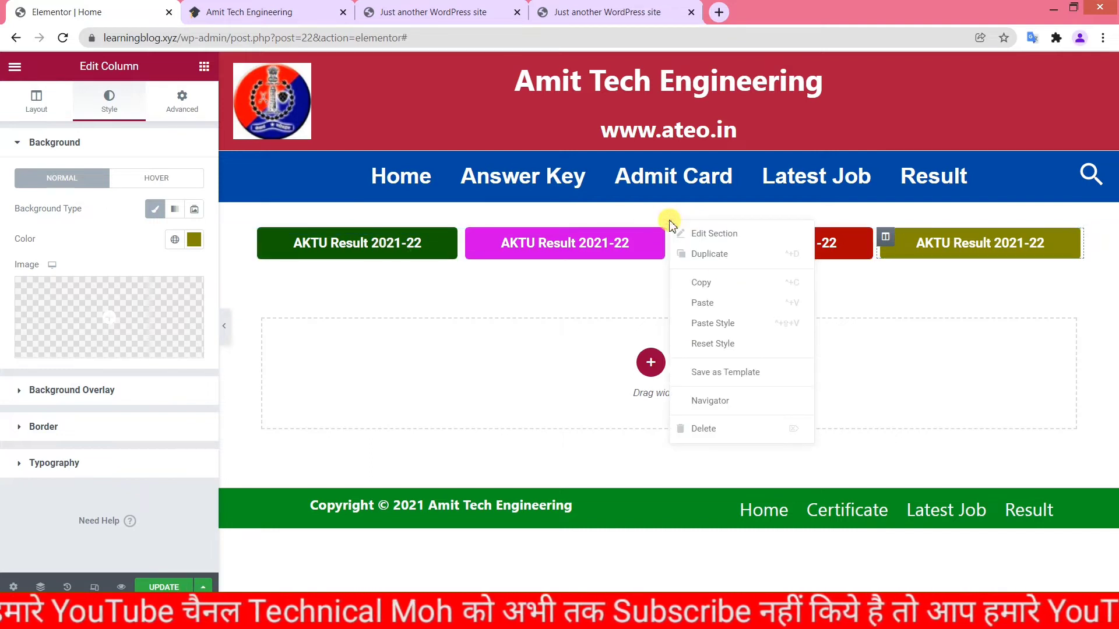
left_click(722, 265)
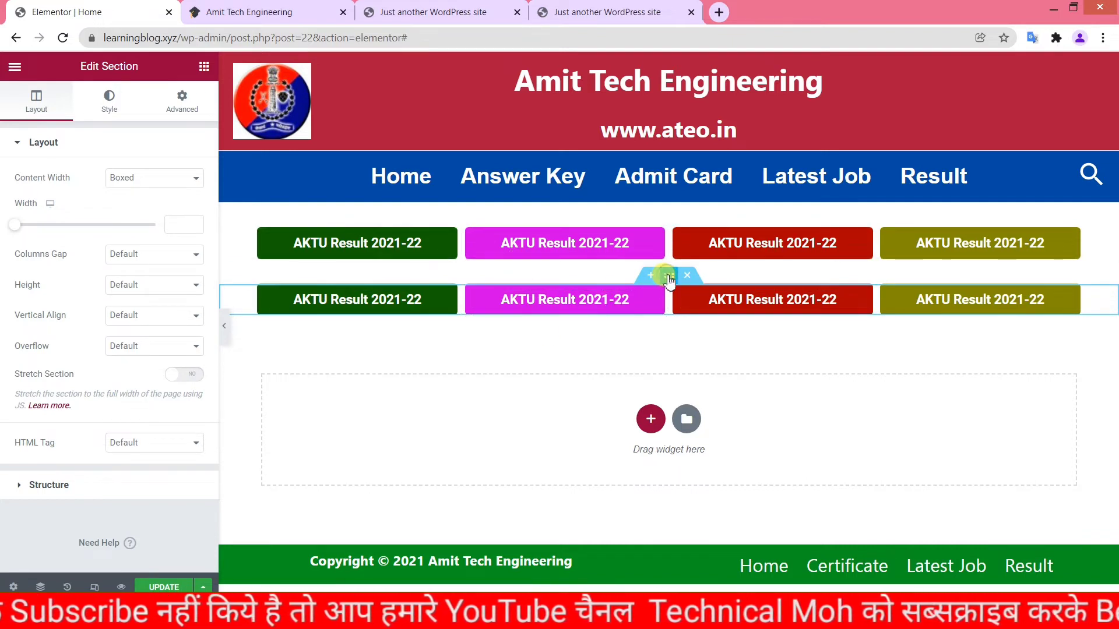
left_click(180, 100)
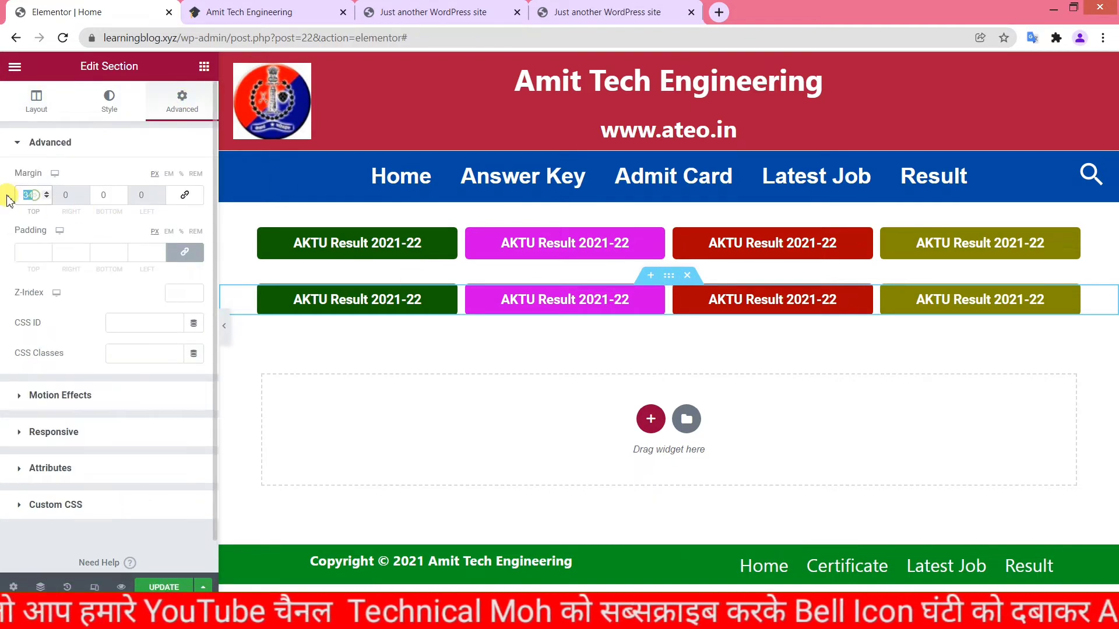
type("5")
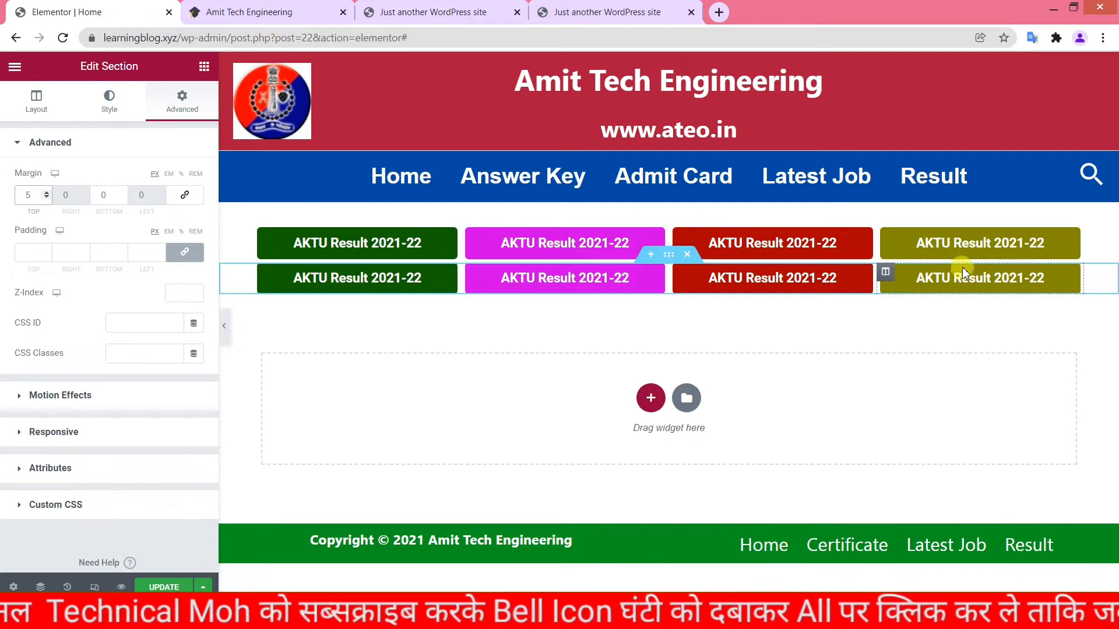
Step: Recolor the second row's first, second and fourth columns navy, green and salmon, make the upper third column blue, and update the page
left_click(263, 273)
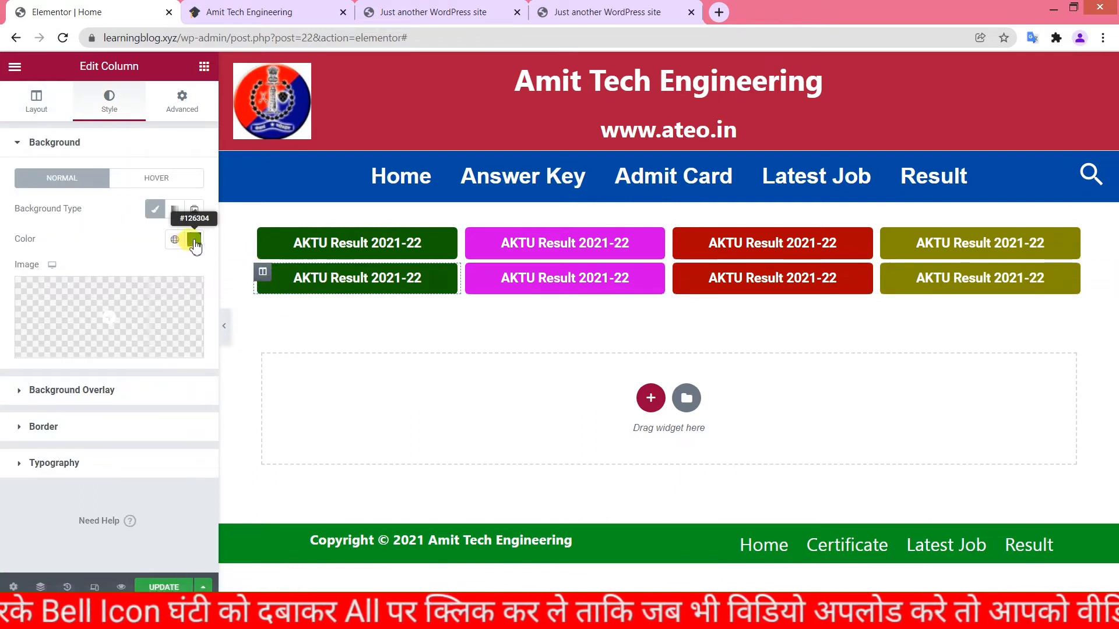
left_click(191, 239)
left_click(166, 428)
left_click_drag(153, 387, 173, 378)
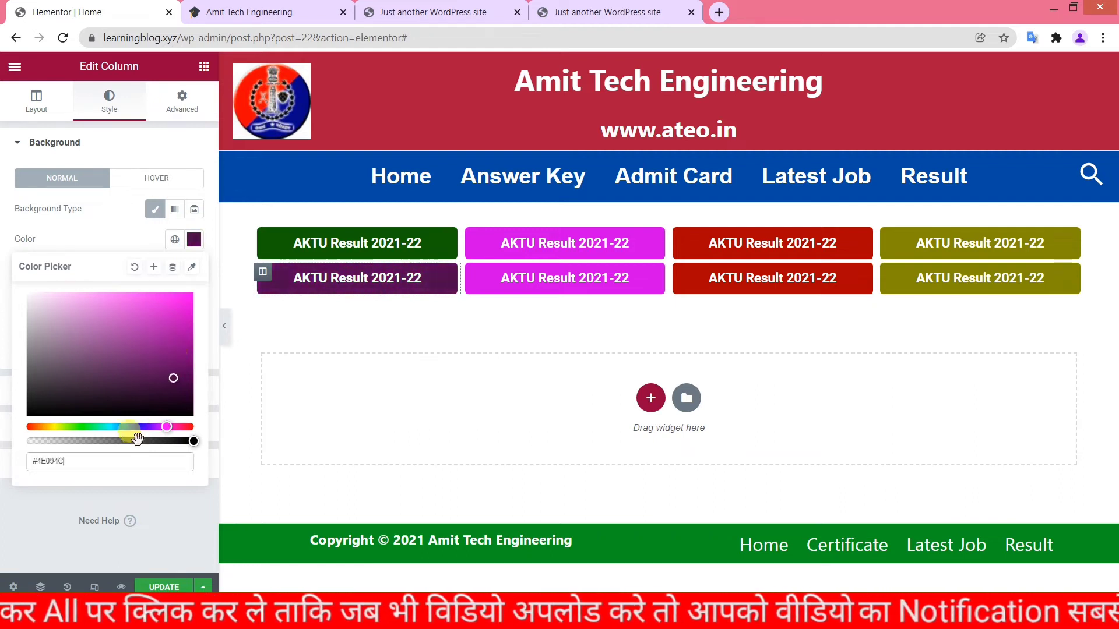
left_click(137, 427)
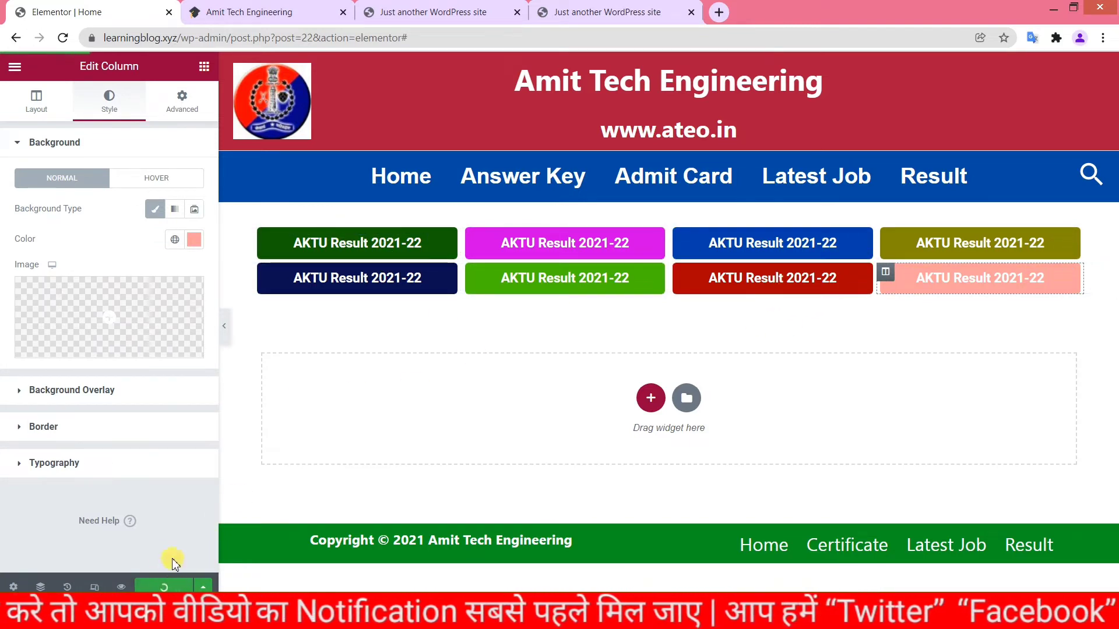
Step: Reload the live home page to check the colored grid, and test the UP Scholarship Status button's link on the ateo.in page
left_click(431, 11)
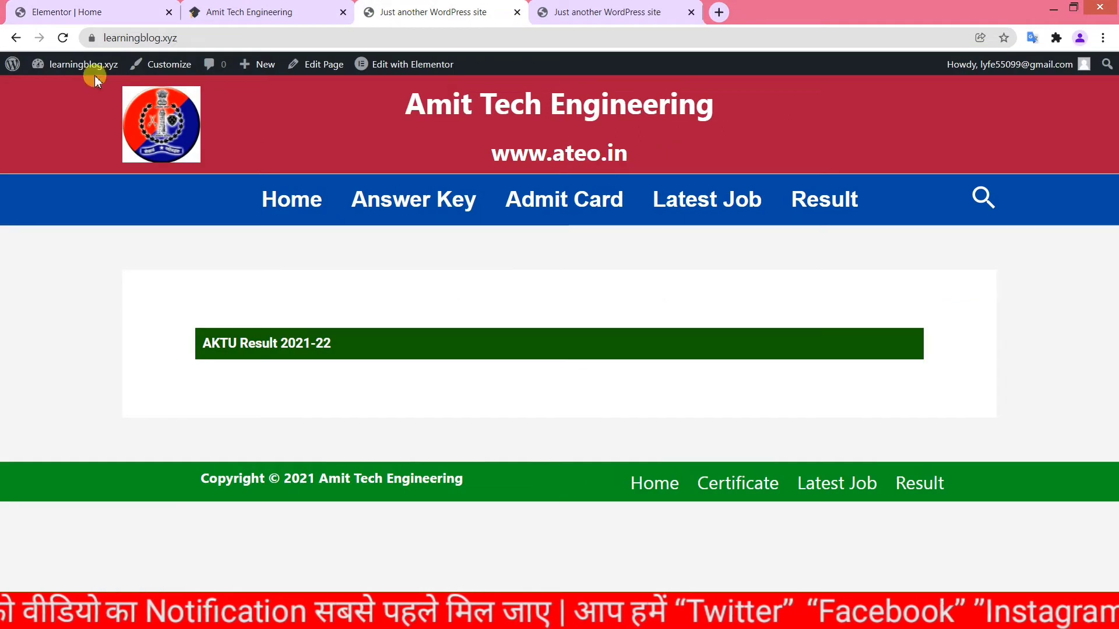
left_click(62, 38)
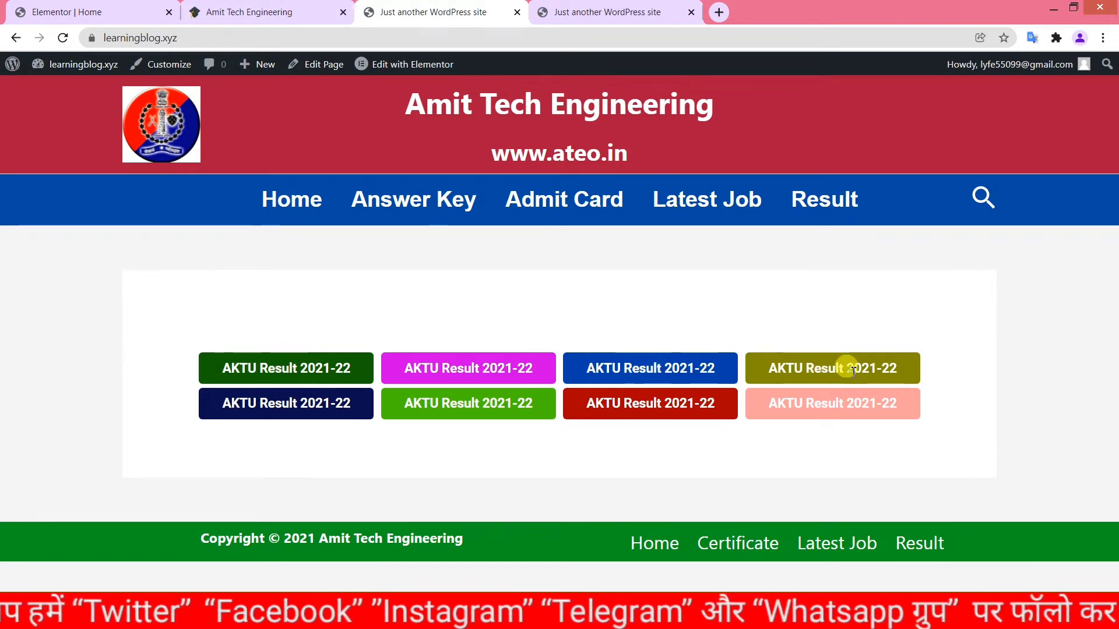
left_click(499, 385)
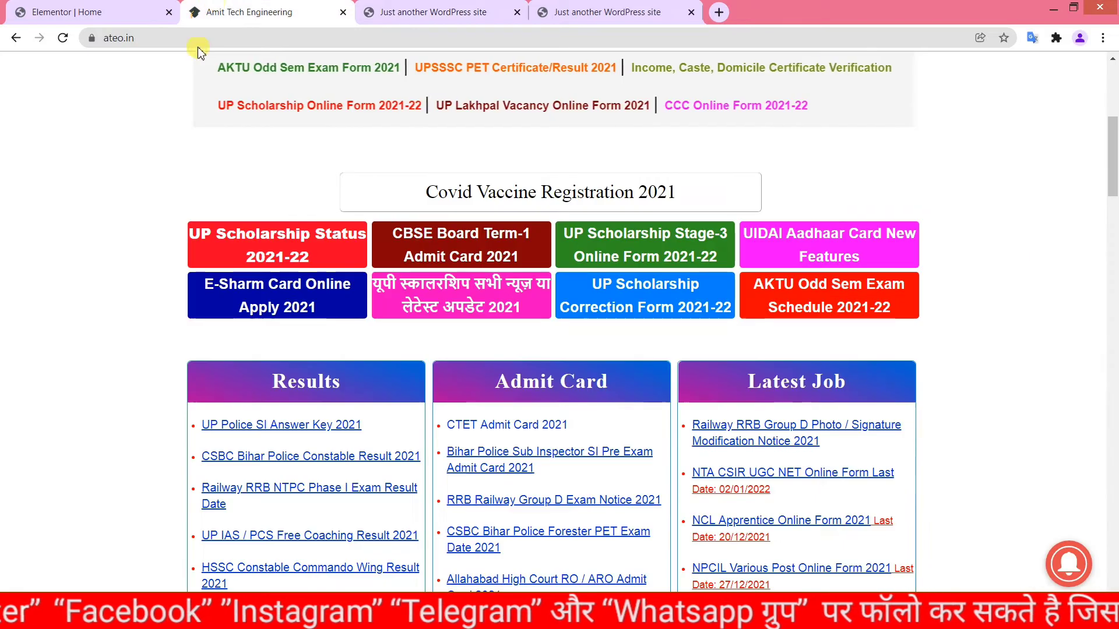
left_click(274, 239)
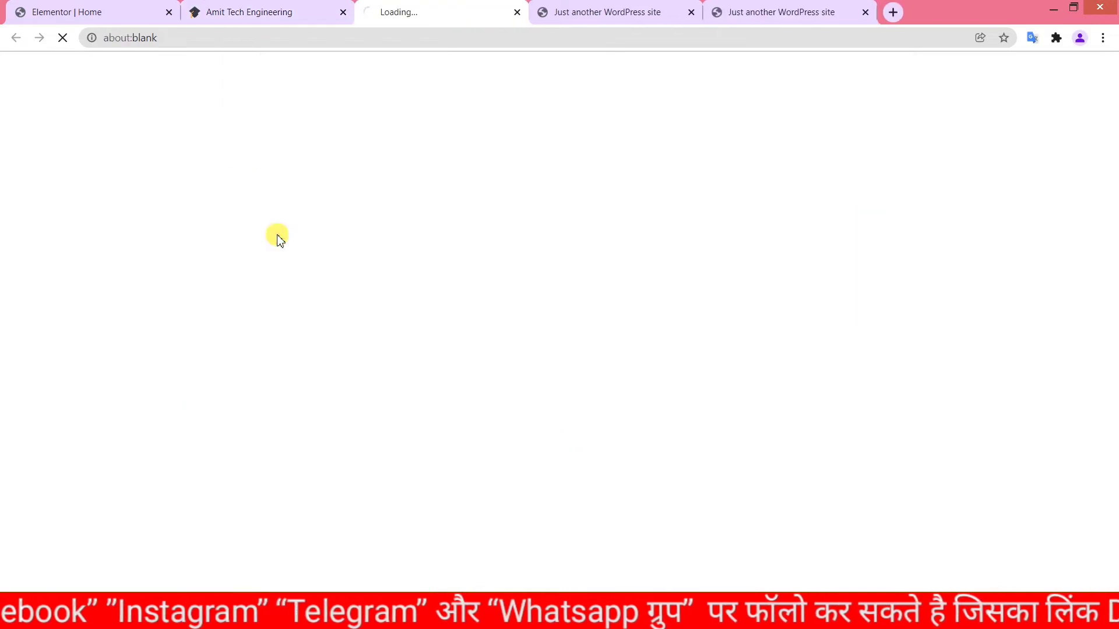
left_click(517, 12)
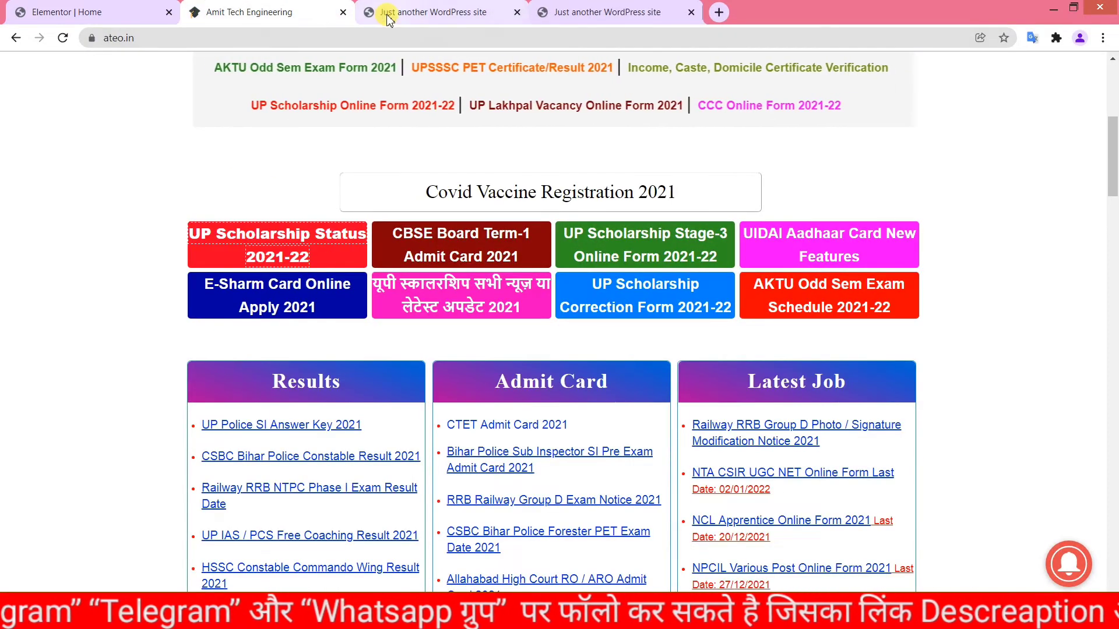
Step: Open the green AKTU Result 2021-22 heading in the upper row for editing, and close the duplicate live-site tab
left_click(115, 7)
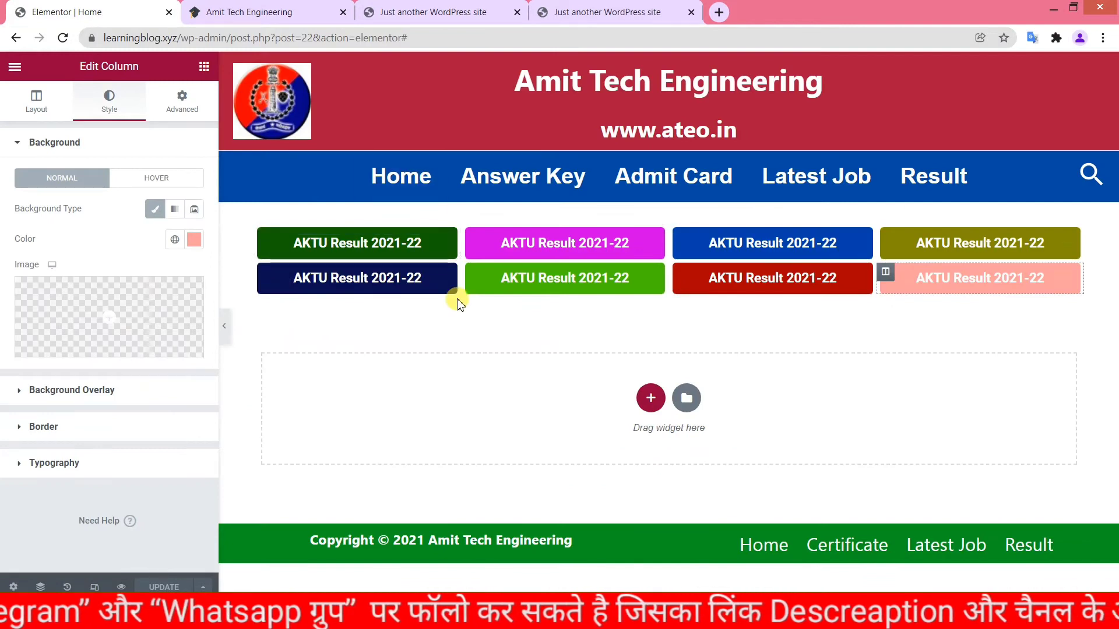
left_click(355, 241)
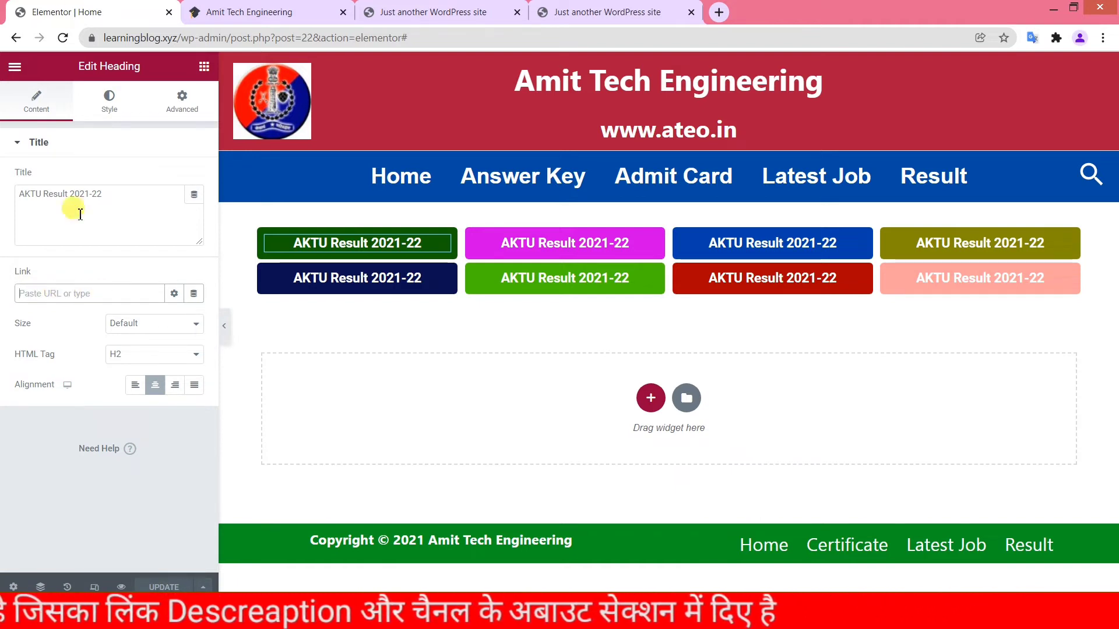
left_click(676, 12)
key("F5")
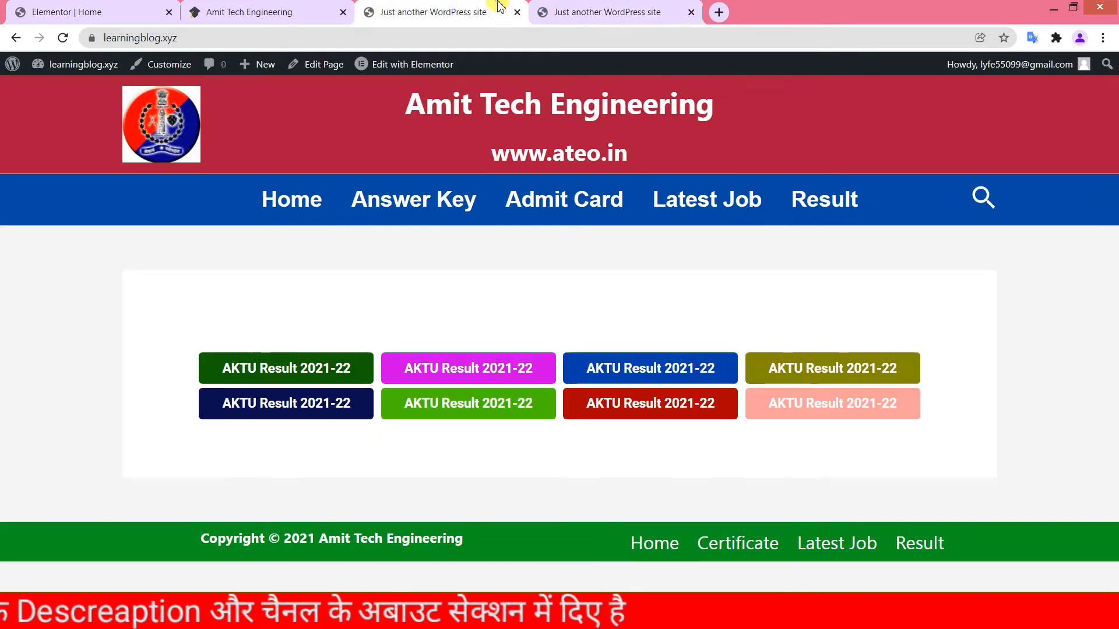
left_click(691, 13)
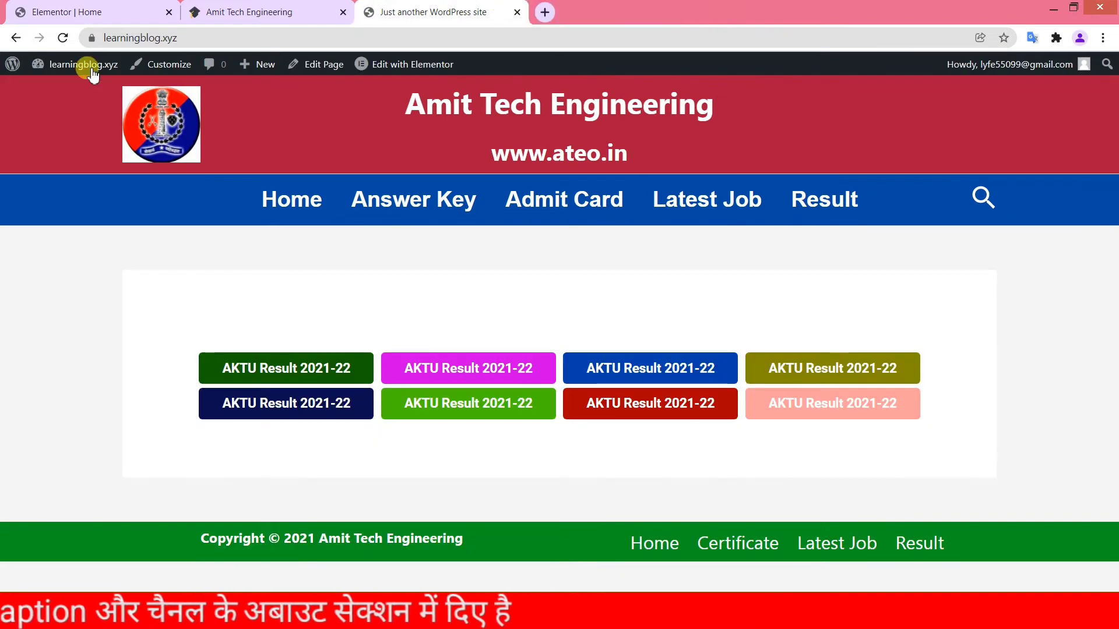
Step: Copy the Admit Card page's view link address from the WordPress admin's list of all pages
left_click(61, 63)
mouse_move(47, 239)
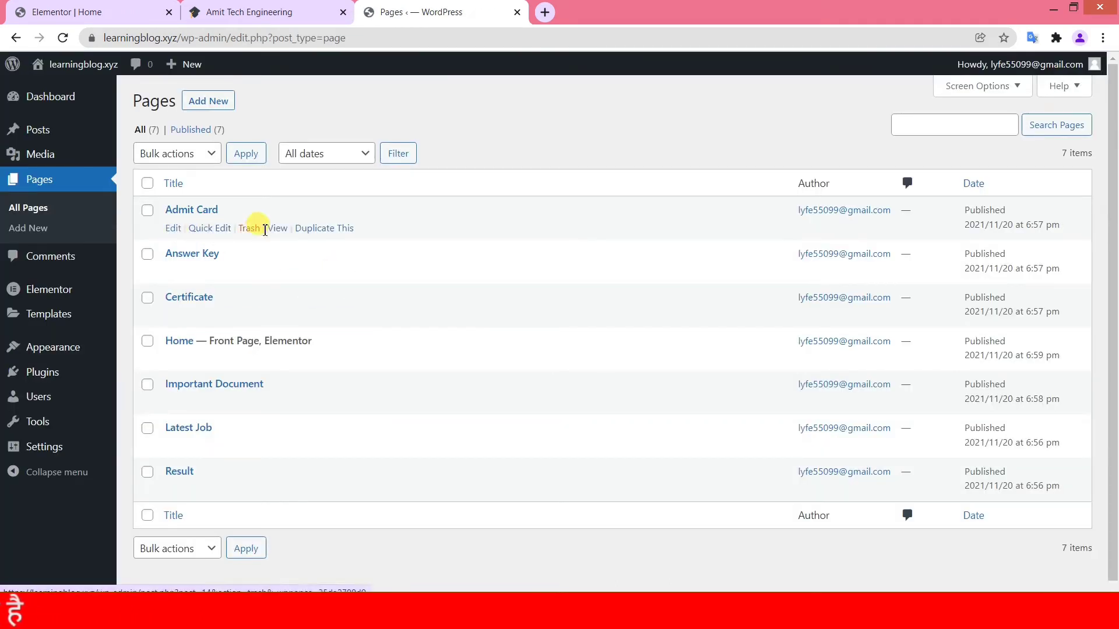
right_click(274, 232)
left_click(307, 318)
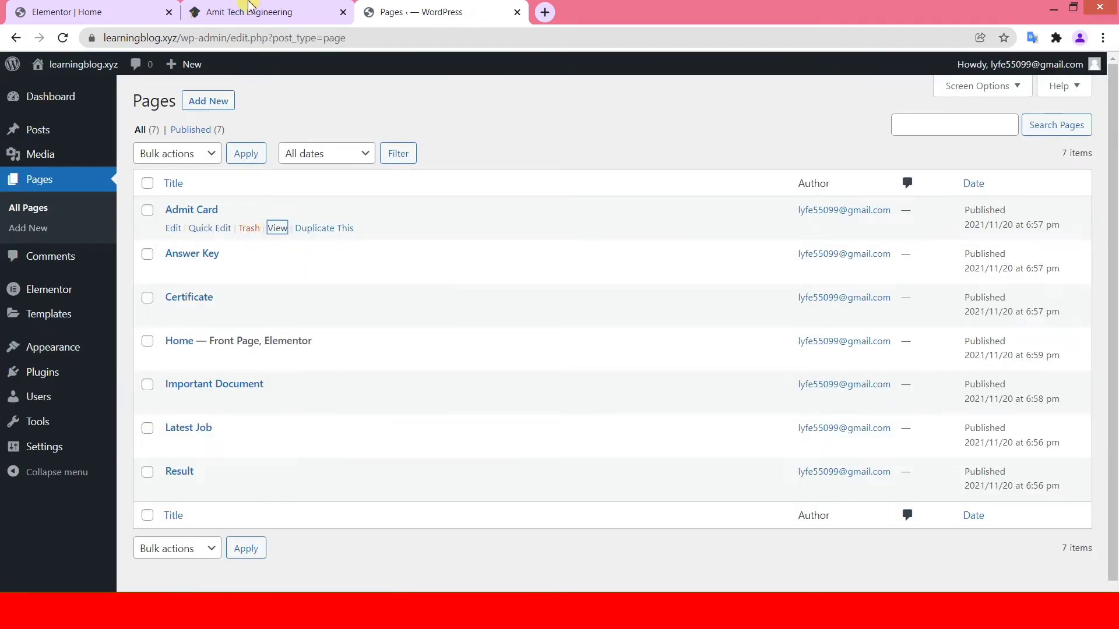
Step: Paste the Admit Card page link into the green AKTU Result heading, make it open in a new window, and update the page
left_click(151, 8)
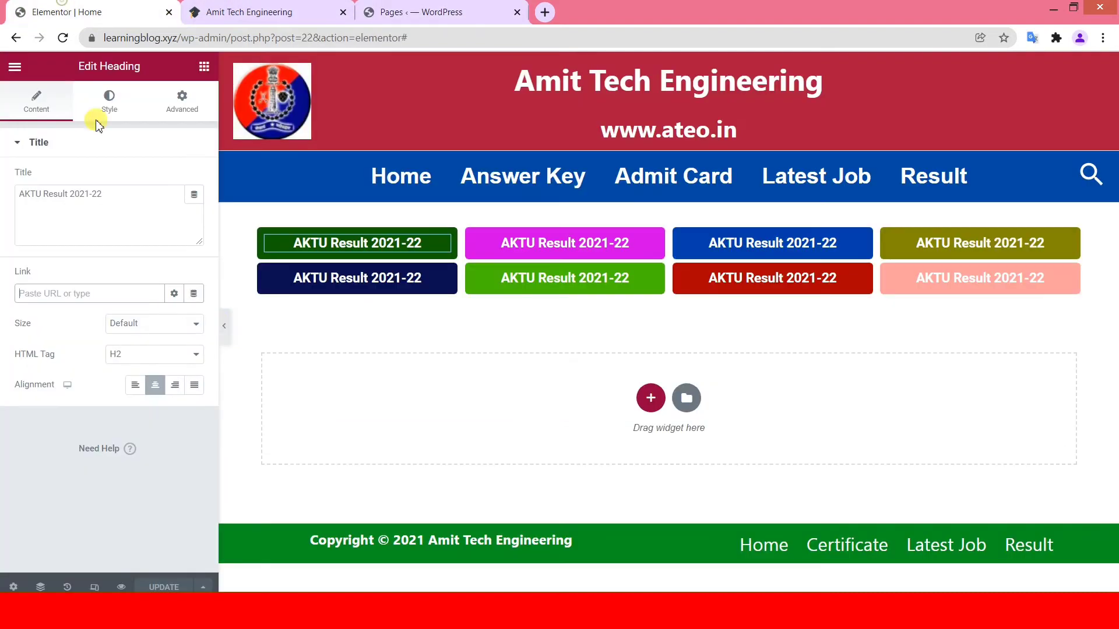
left_click(90, 291)
key("ctrl+v")
left_click(174, 293)
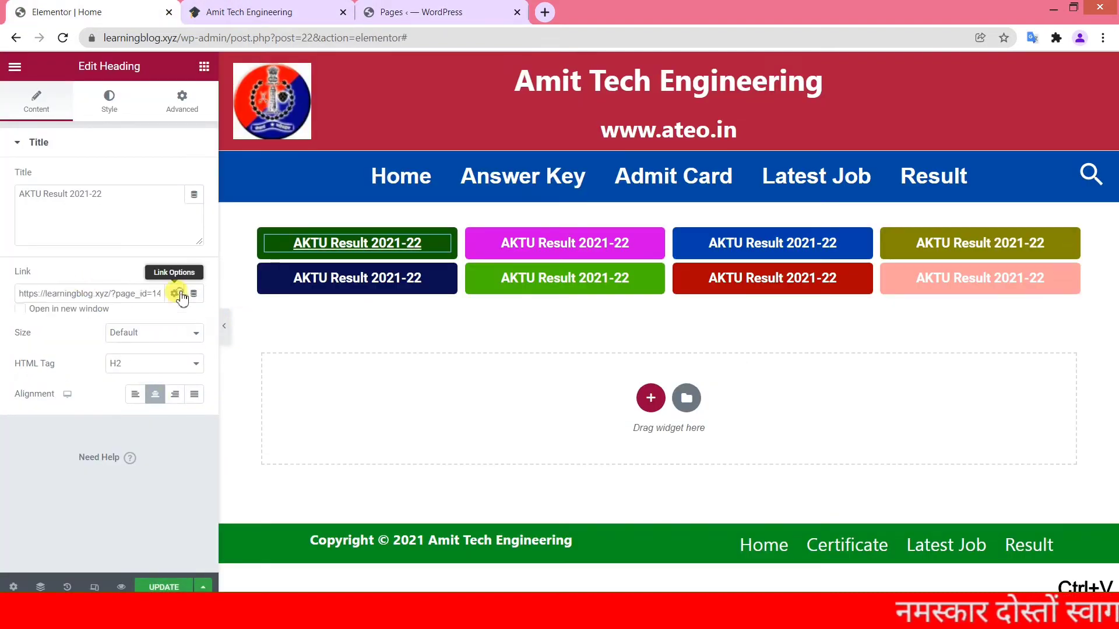
left_click(21, 316)
left_click(160, 585)
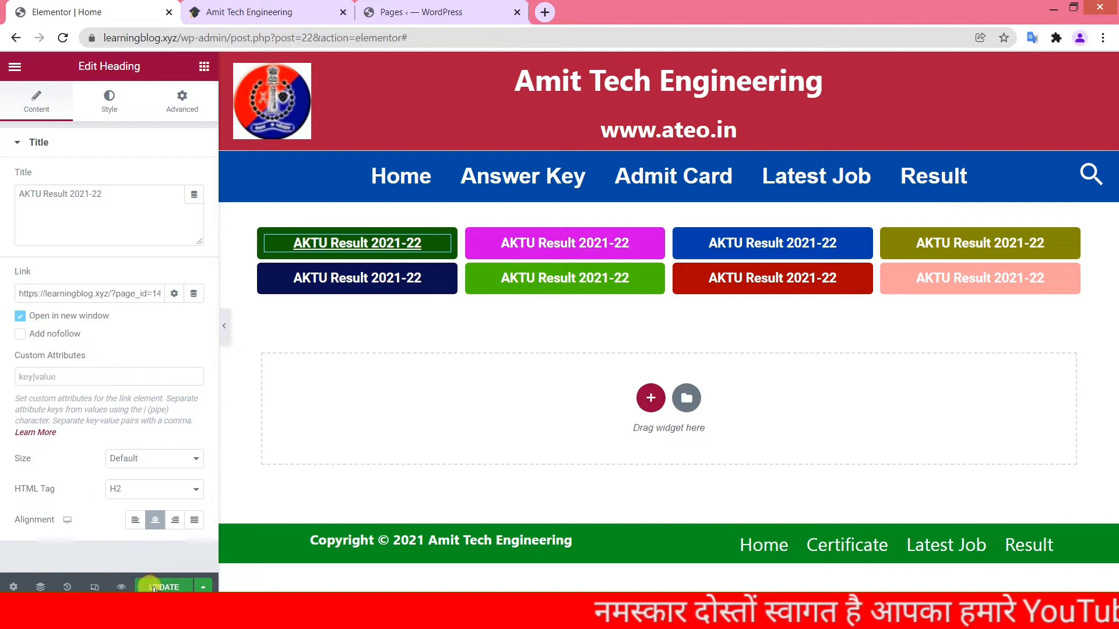
Step: Return to the live home page and test the green AKTU Result button's link, closing the page it opens
left_click(421, 9)
mouse_move(65, 66)
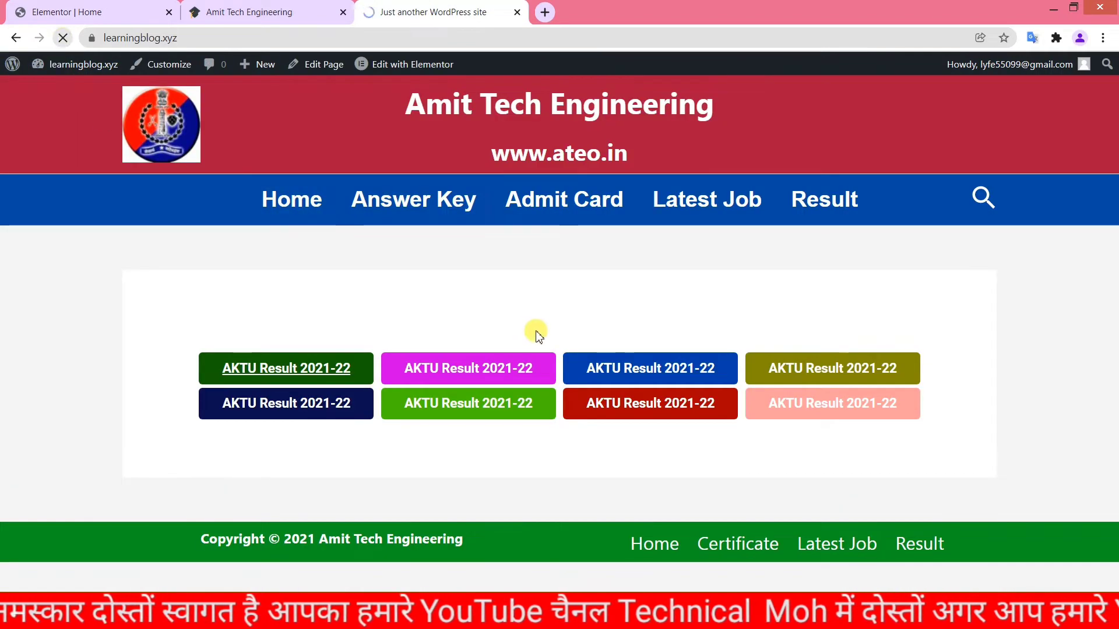
left_click(312, 367)
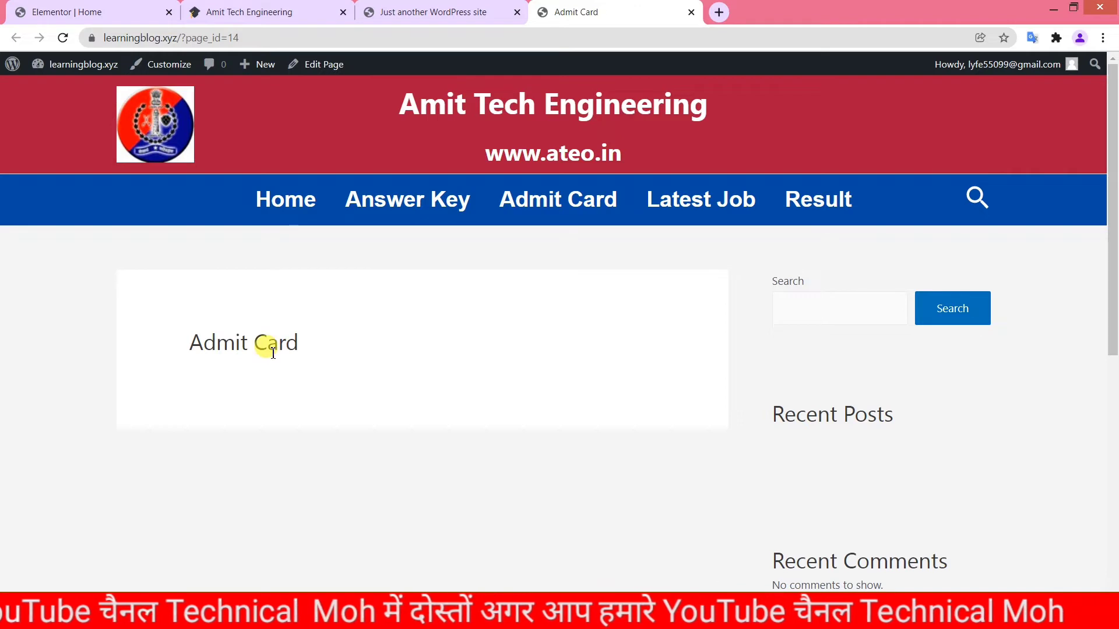
left_click(691, 12)
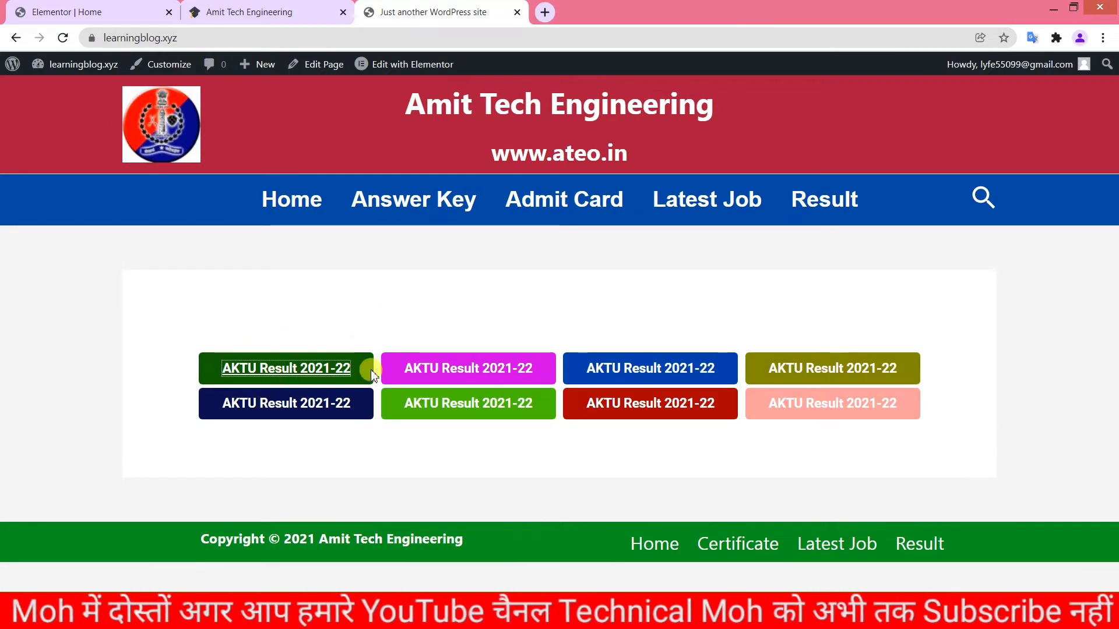
Step: Examine the Results, Admit Card and Latest Job list columns below the button grid on ateo.in
key("ctrl+1")
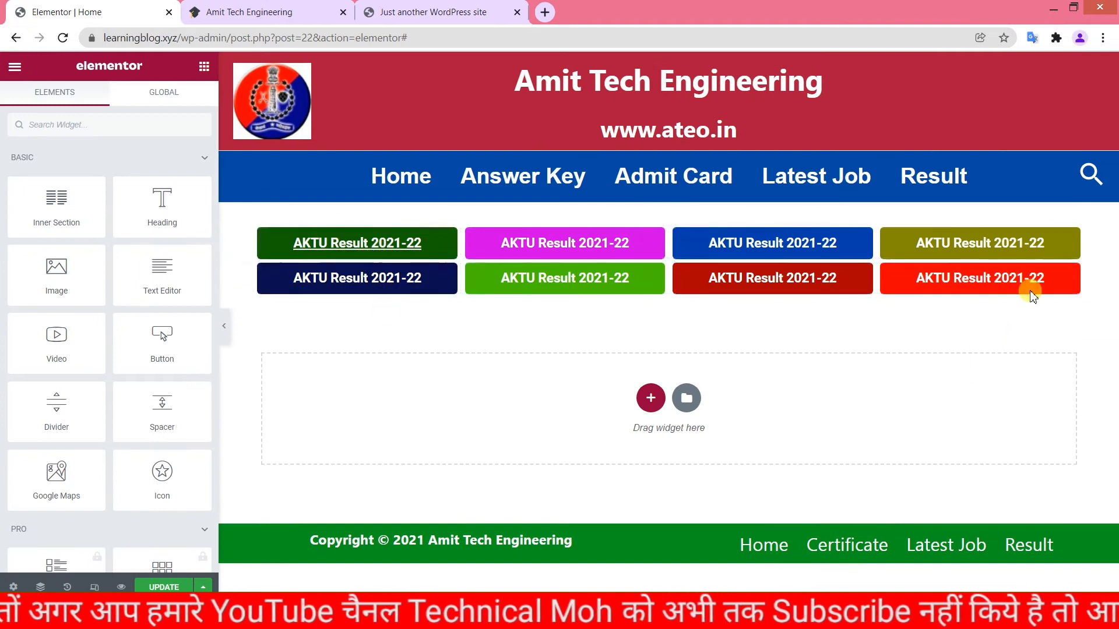
left_click(244, 12)
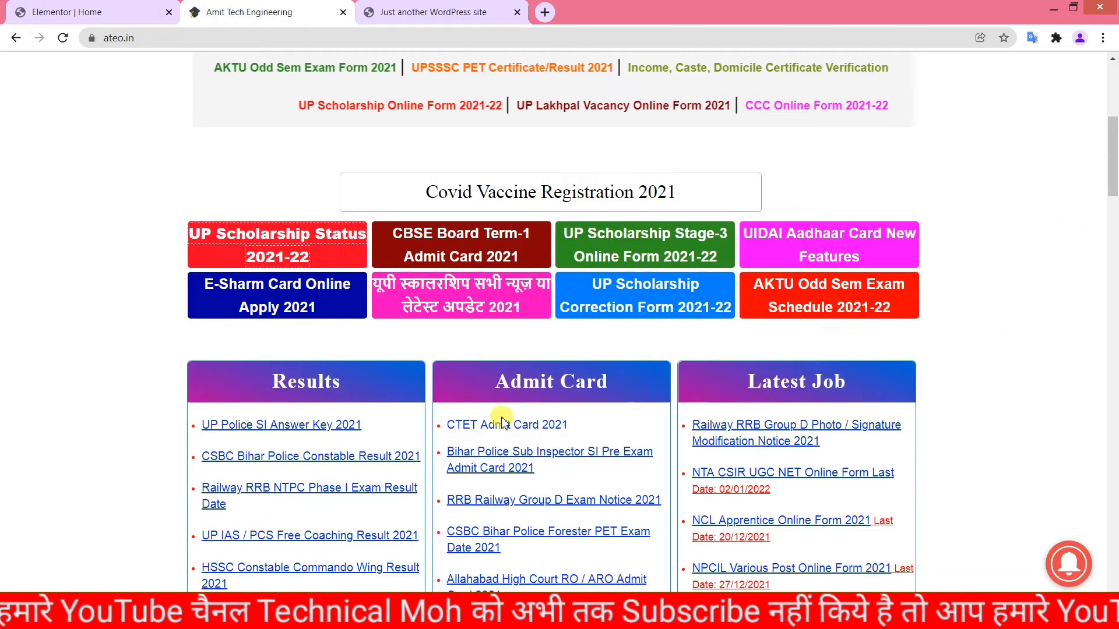
scroll(434, 389, "down", 3)
scroll(434, 390, "down", 1)
scroll(787, 375, "down", 8)
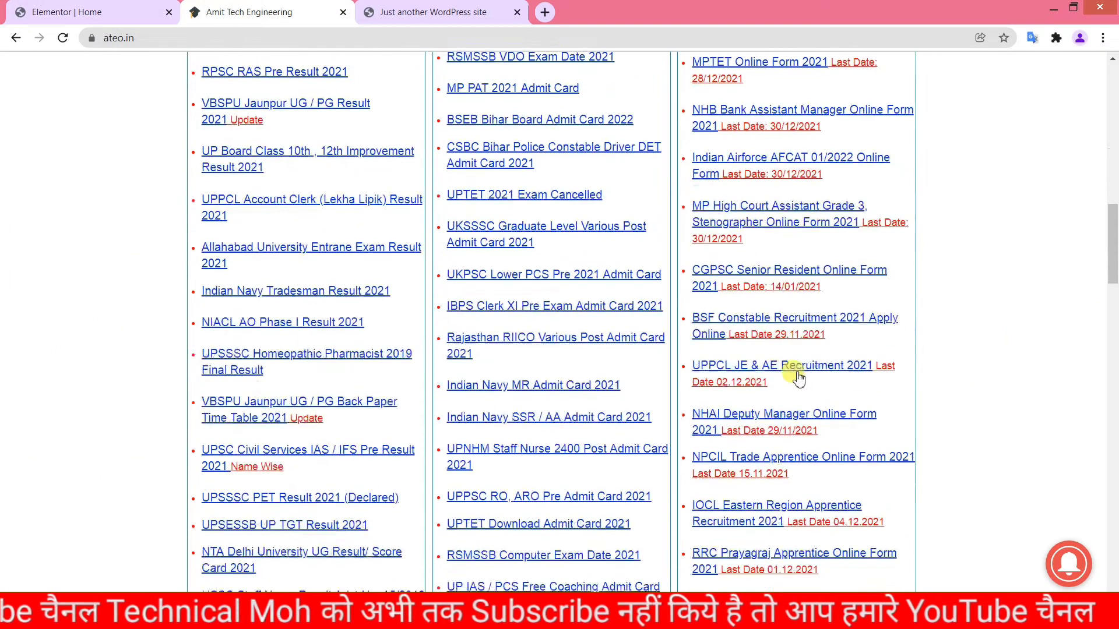
scroll(762, 387, "up", 4)
left_click(73, 8)
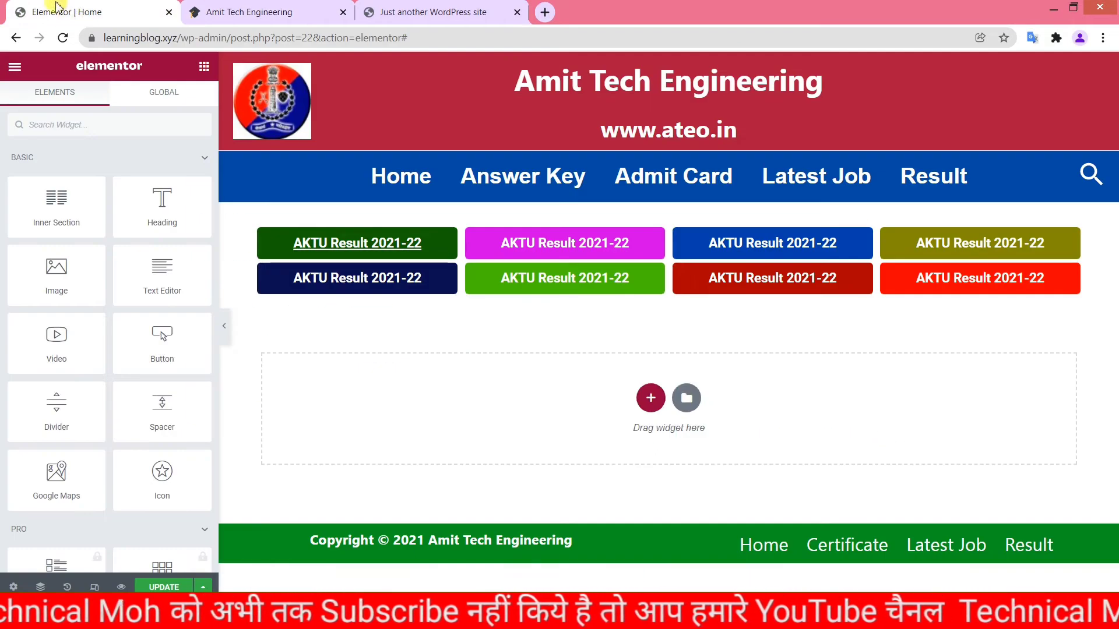
Step: Add a single-column section below the button grid and place a Heading widget in it
left_click(650, 398)
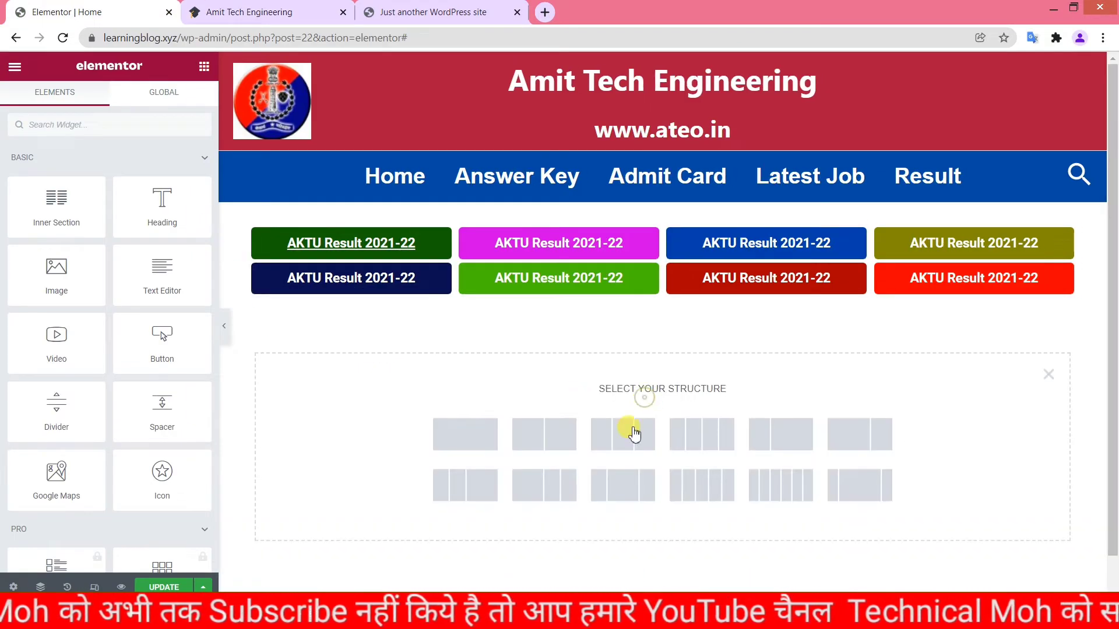
left_click(453, 434)
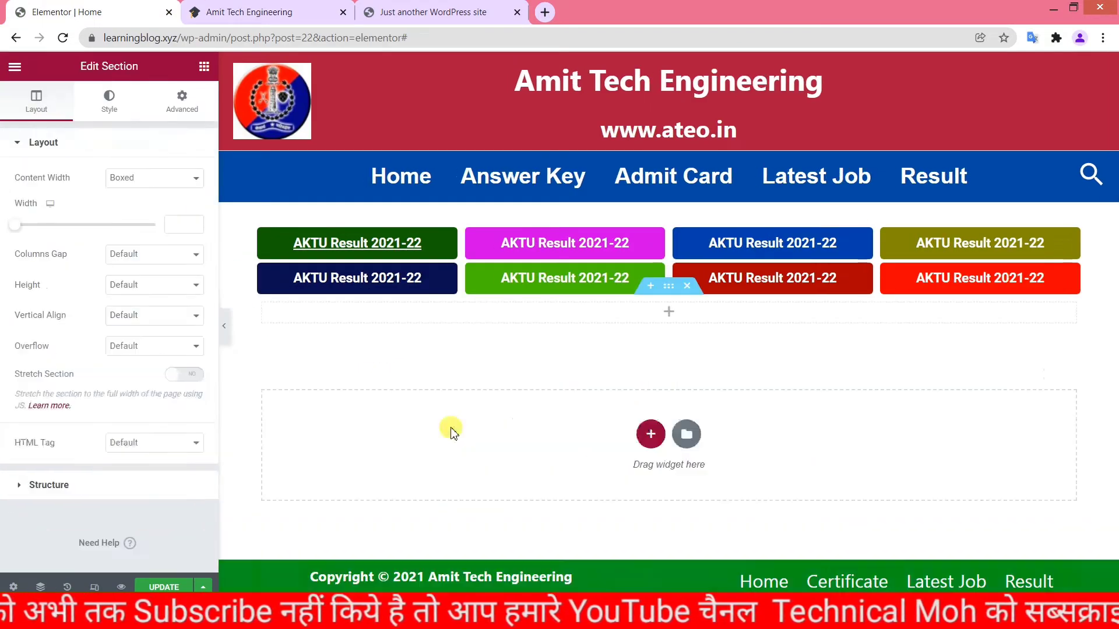
left_click(670, 313)
left_click_drag(192, 213, 692, 311)
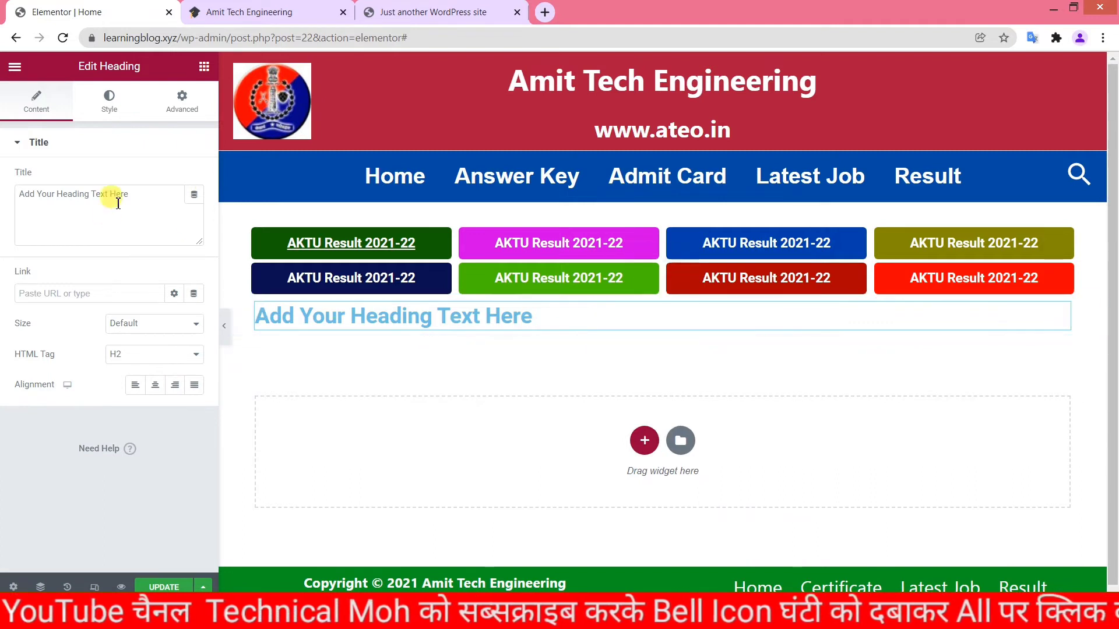
Step: Set the new heading's title to "Admit Card" and add a Text Editor widget beneath it
left_click_drag(134, 195, 28, 196)
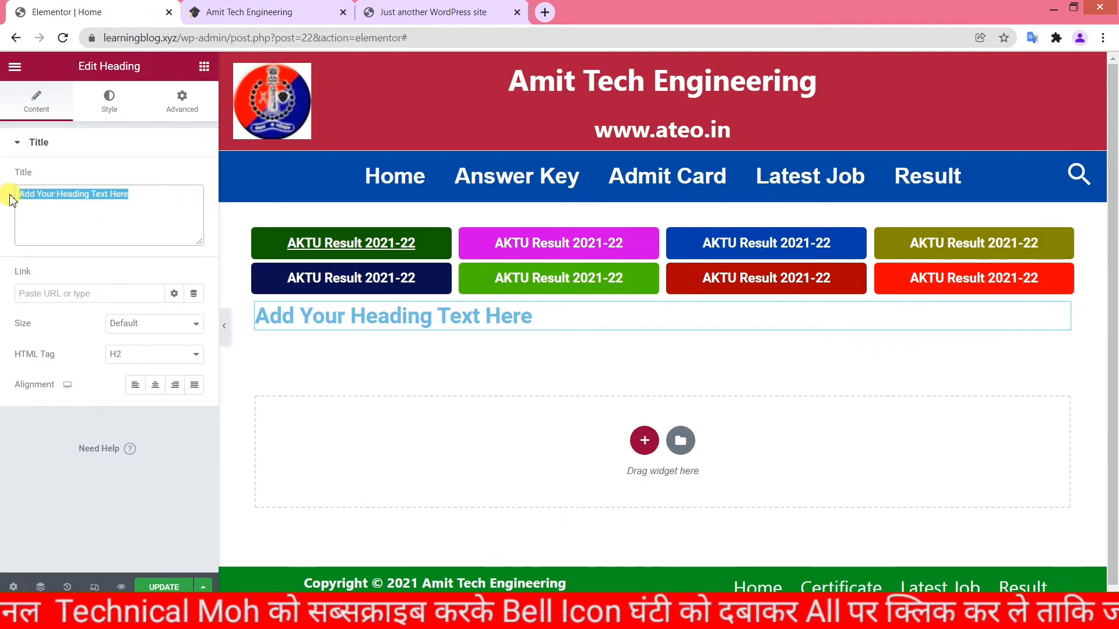
type("Admit Card")
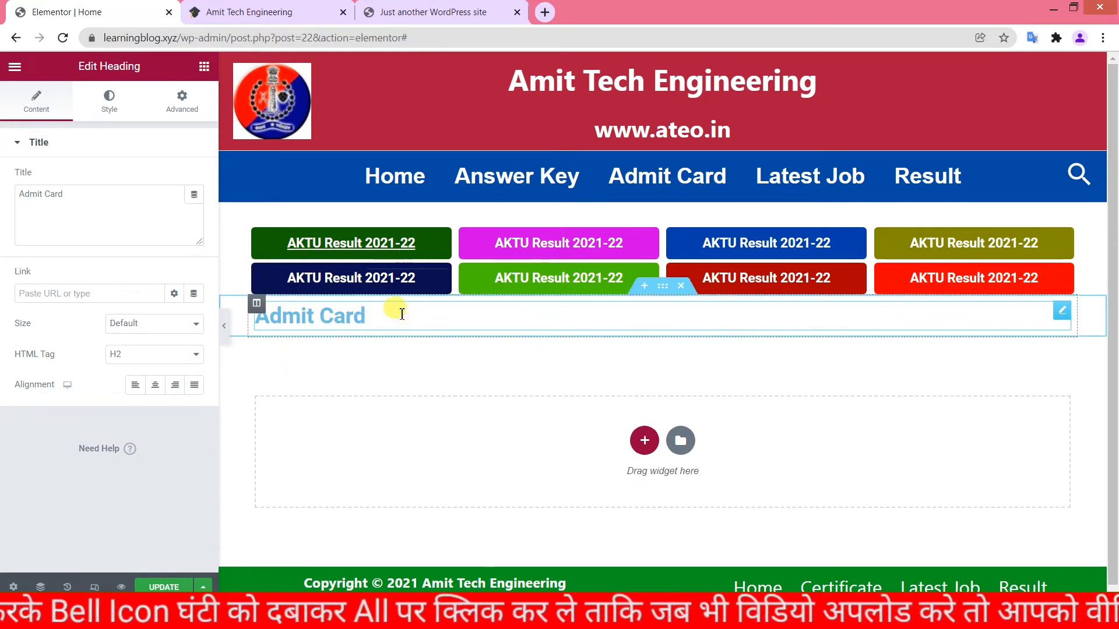
left_click(204, 66)
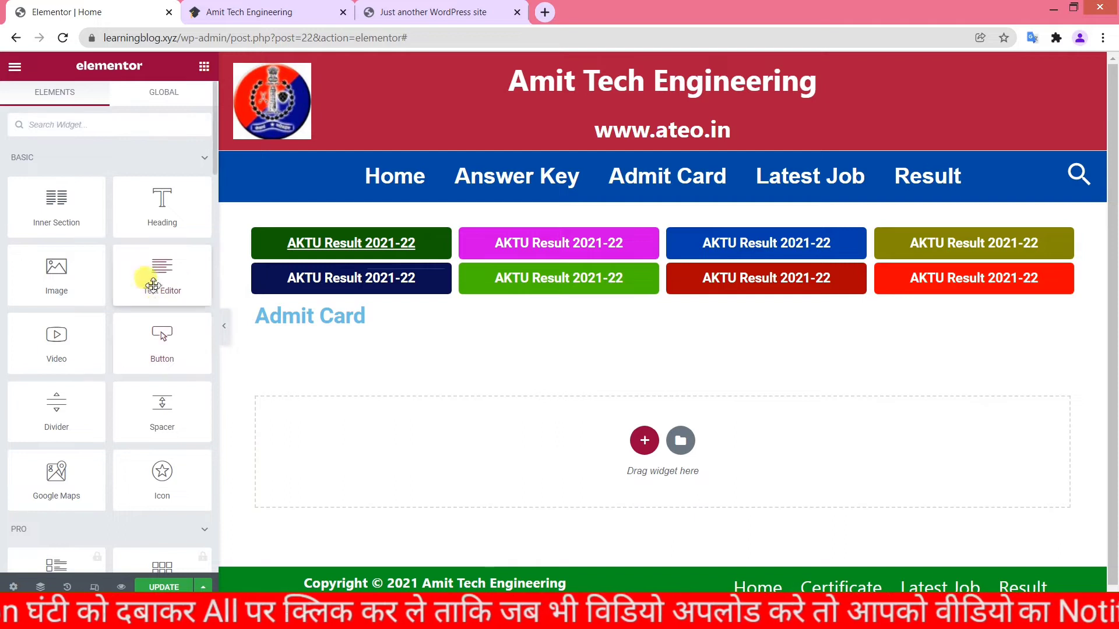
left_click_drag(152, 284, 375, 326)
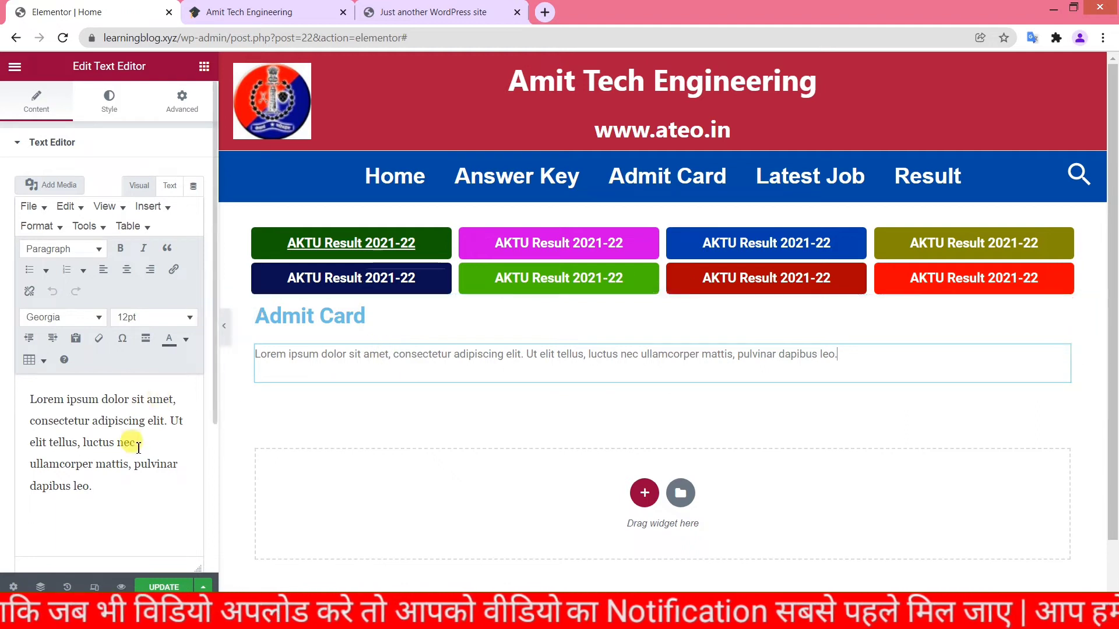
Step: Center the Admit Card heading and set its text color to white (#FFFFFF)
left_click(389, 320)
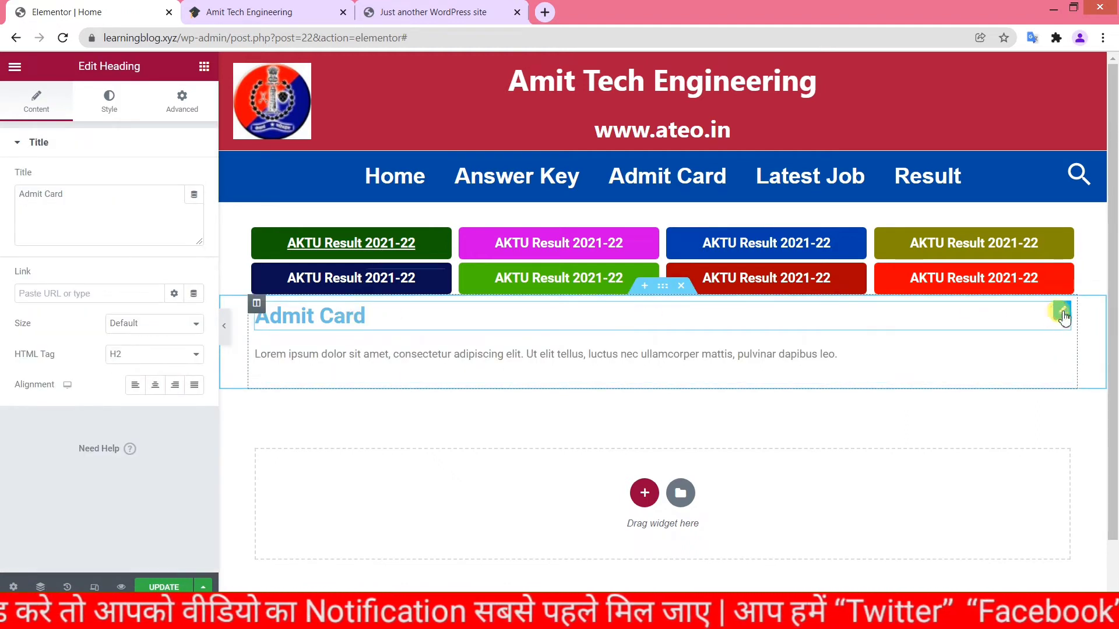
left_click(160, 386)
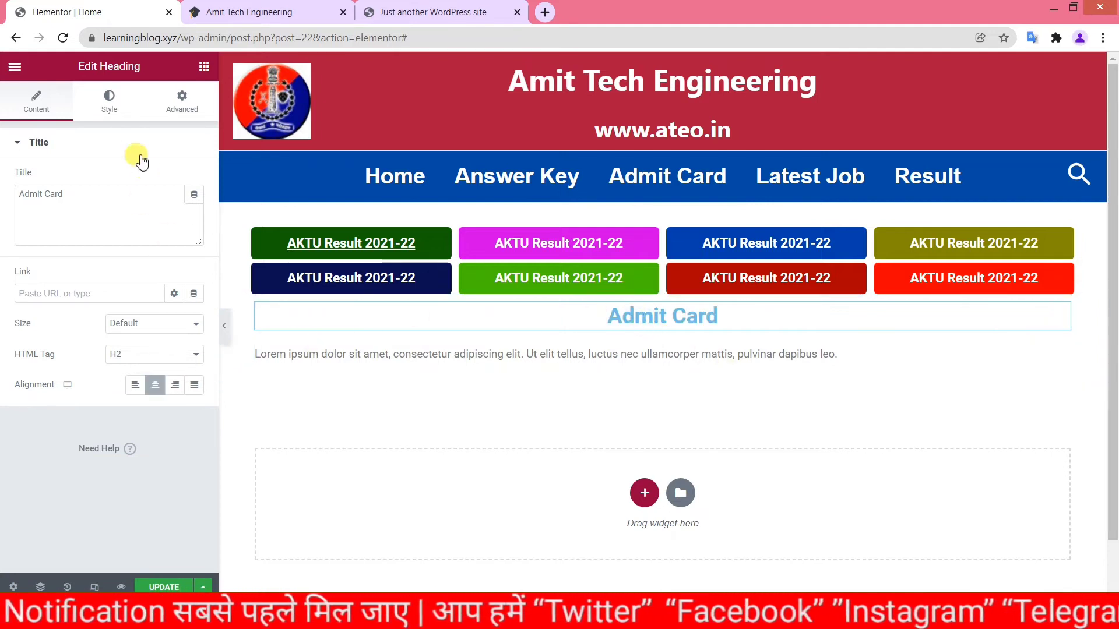
left_click(123, 99)
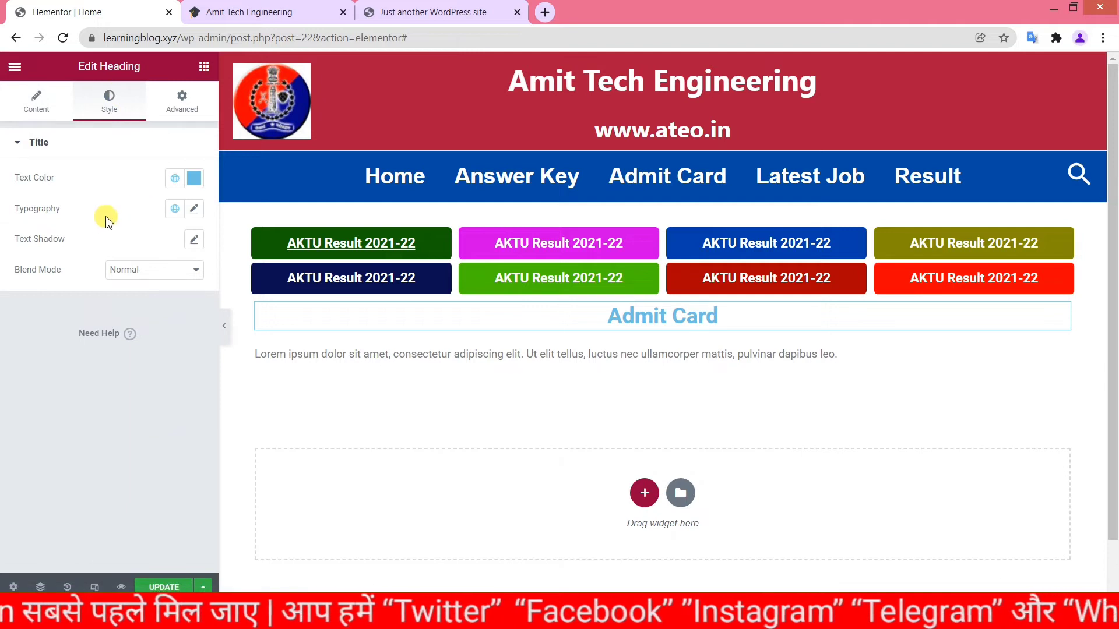
left_click(194, 183)
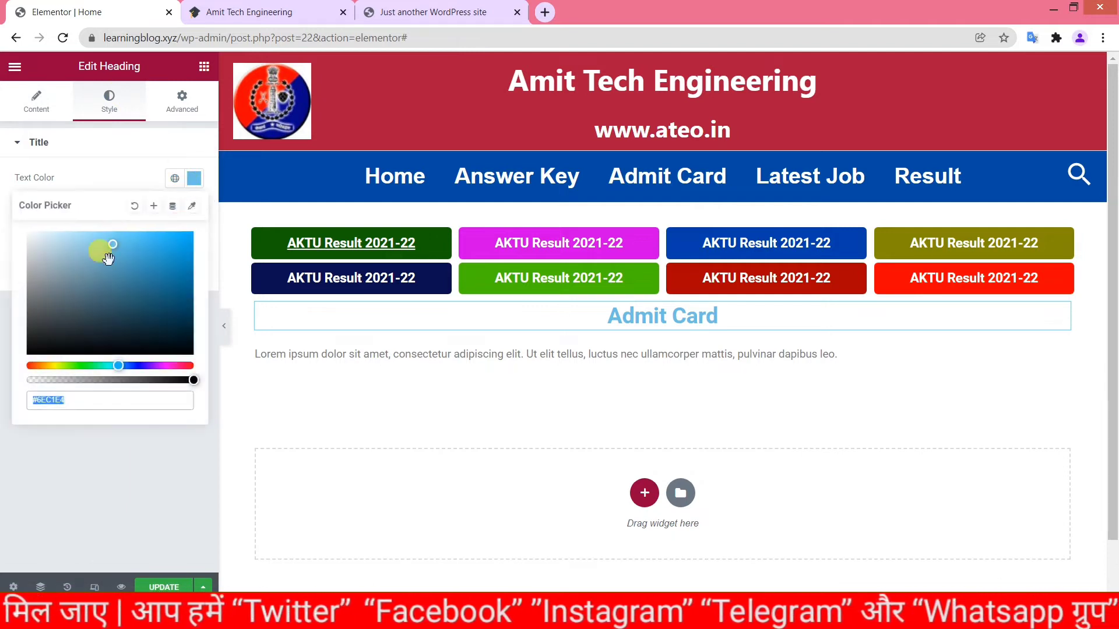
left_click_drag(110, 248, 13, 229)
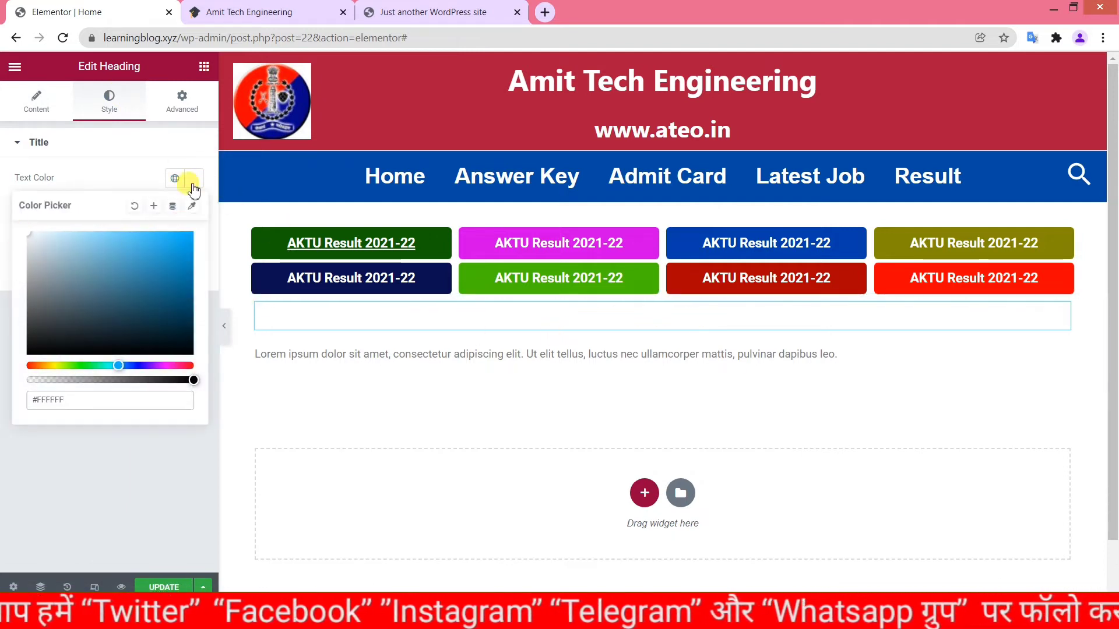
left_click(150, 180)
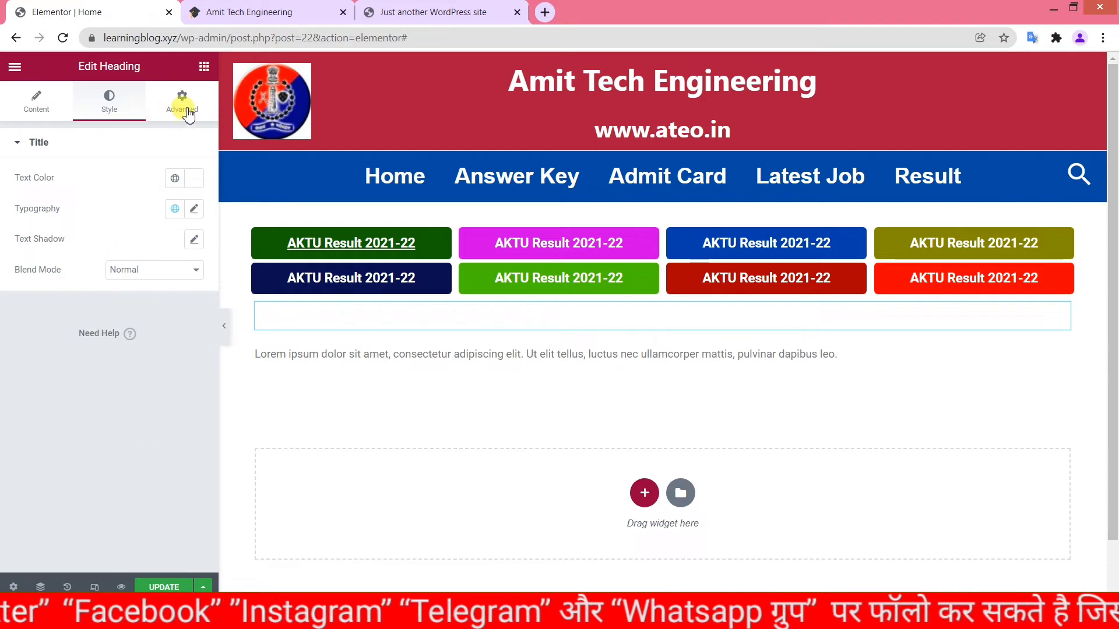
Step: Give the Admit Card heading a classic background in dark red
left_click(188, 115)
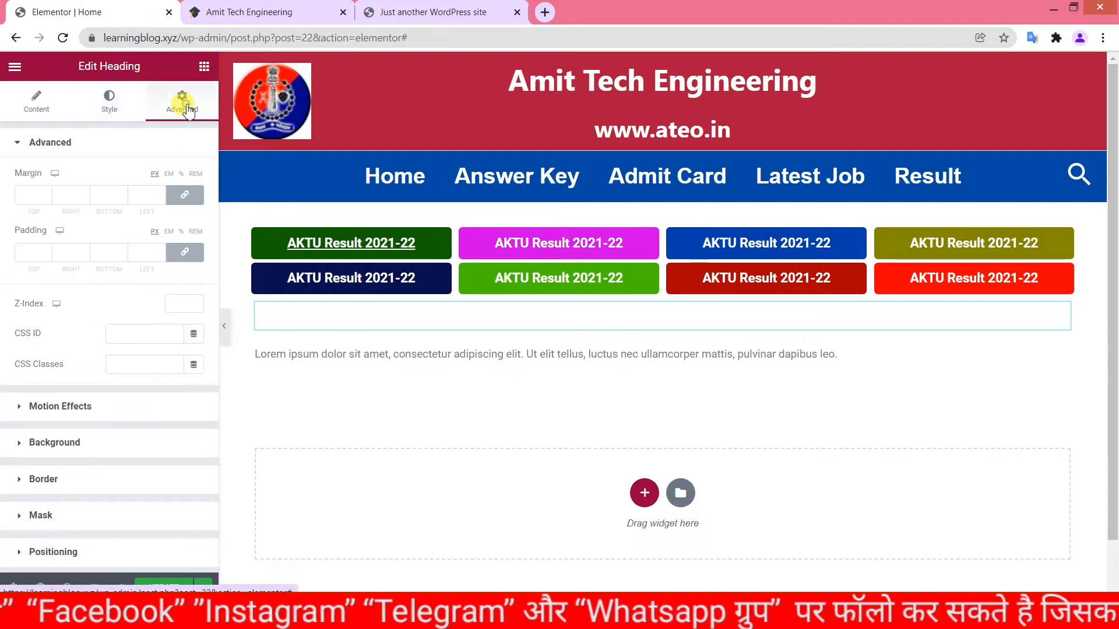
left_click(64, 441)
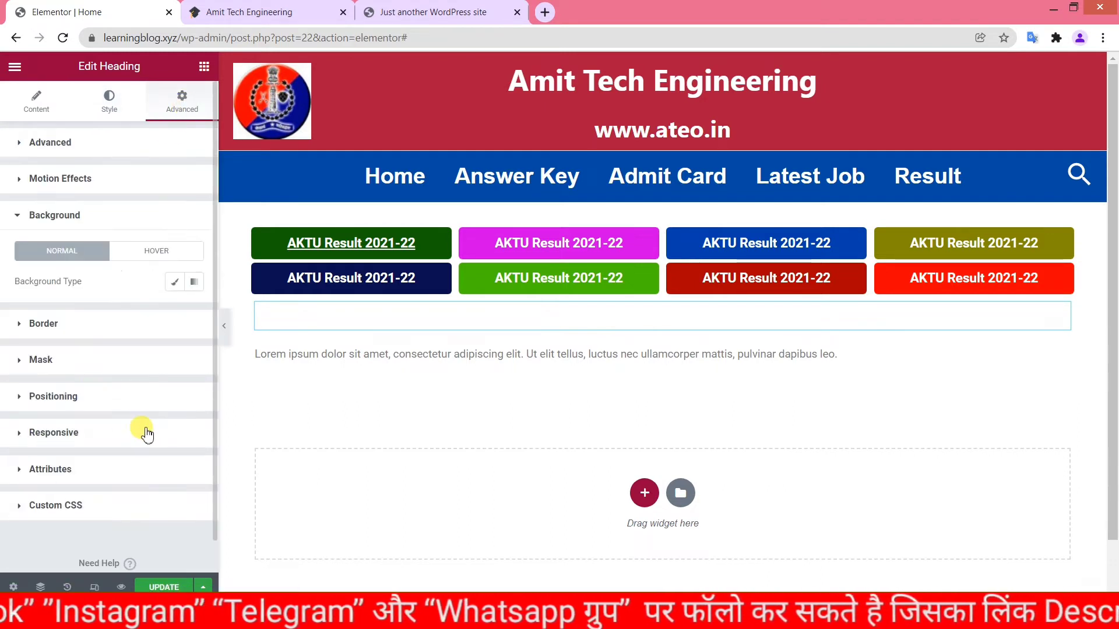
left_click(175, 282)
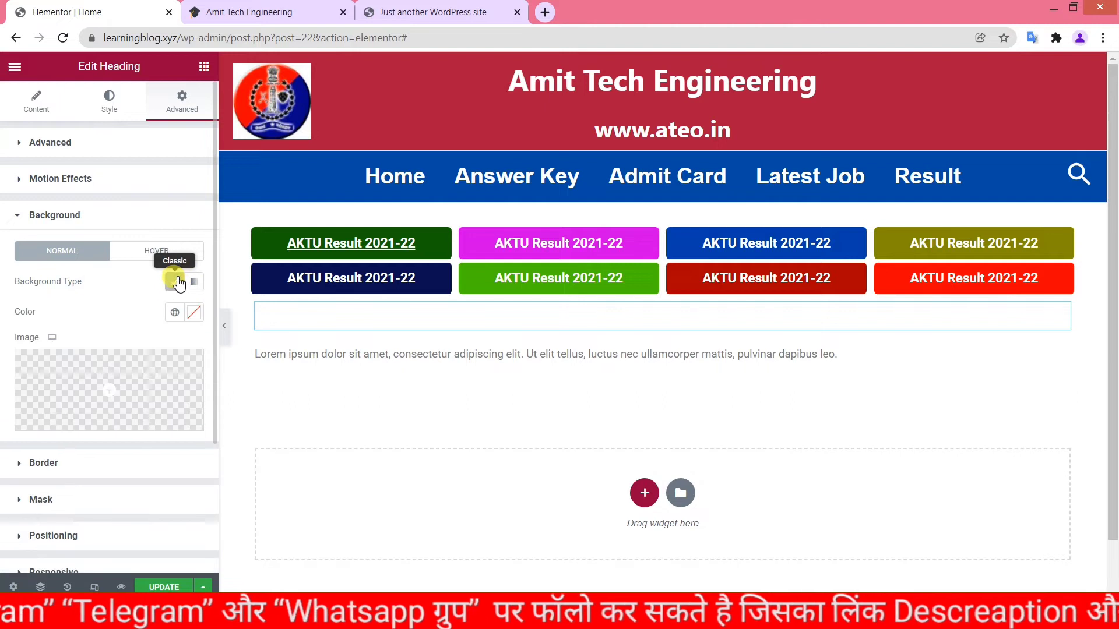
left_click(194, 313)
left_click_drag(166, 398, 200, 415)
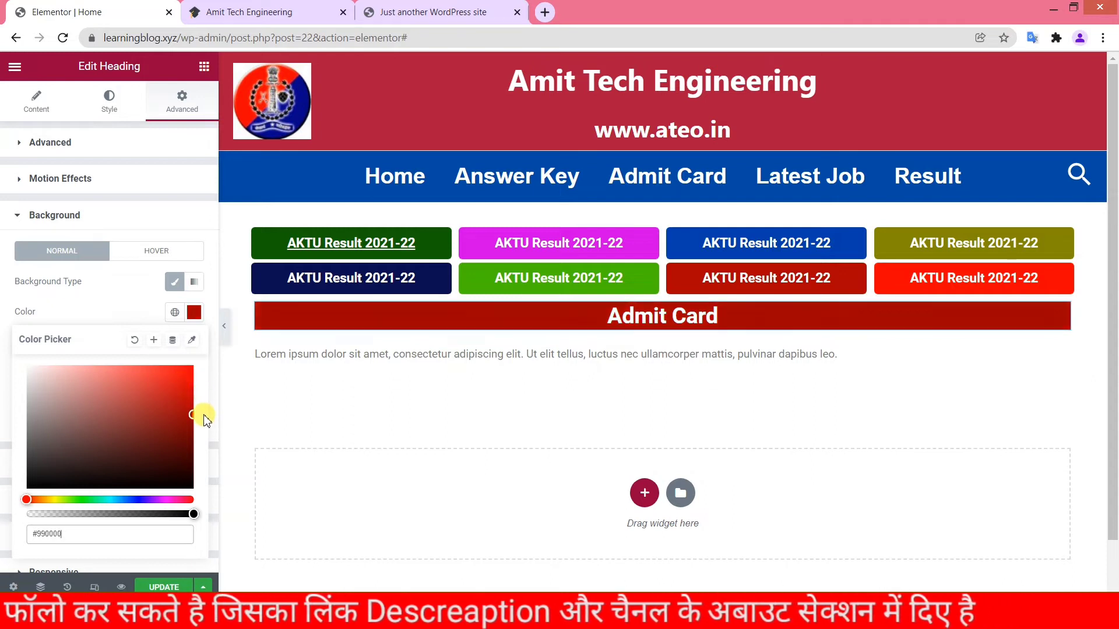
Step: Switch the Admit Card heading's background type to gradient and compare it with the list column headers on ateo.in
left_click(156, 283)
left_click(194, 283)
key("ctrl+Tab")
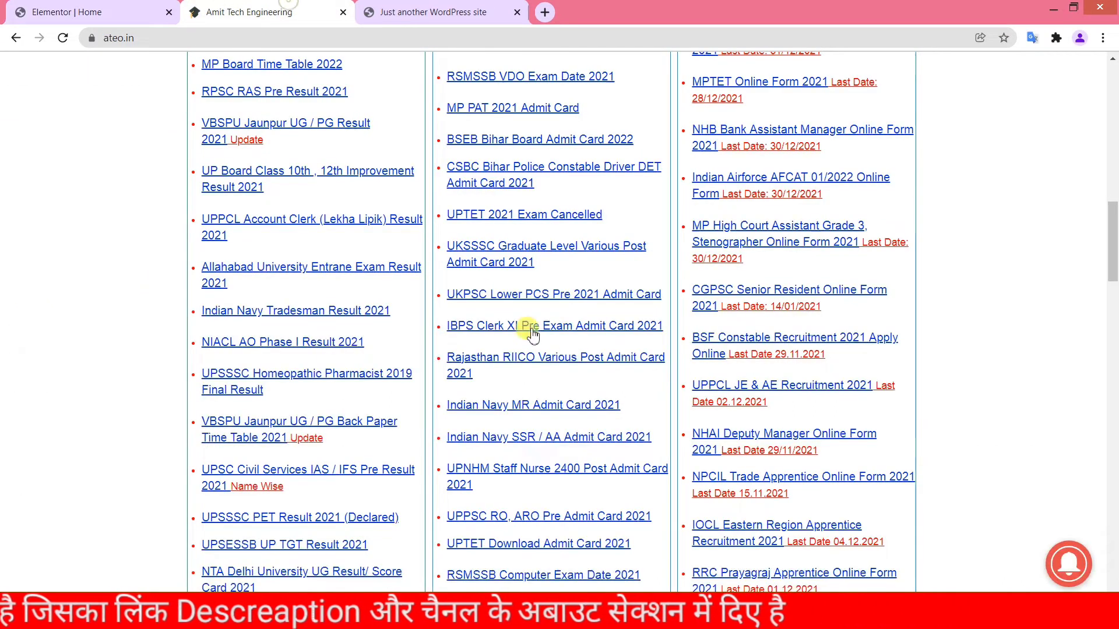
scroll(541, 348, "up", 10)
left_click(88, 9)
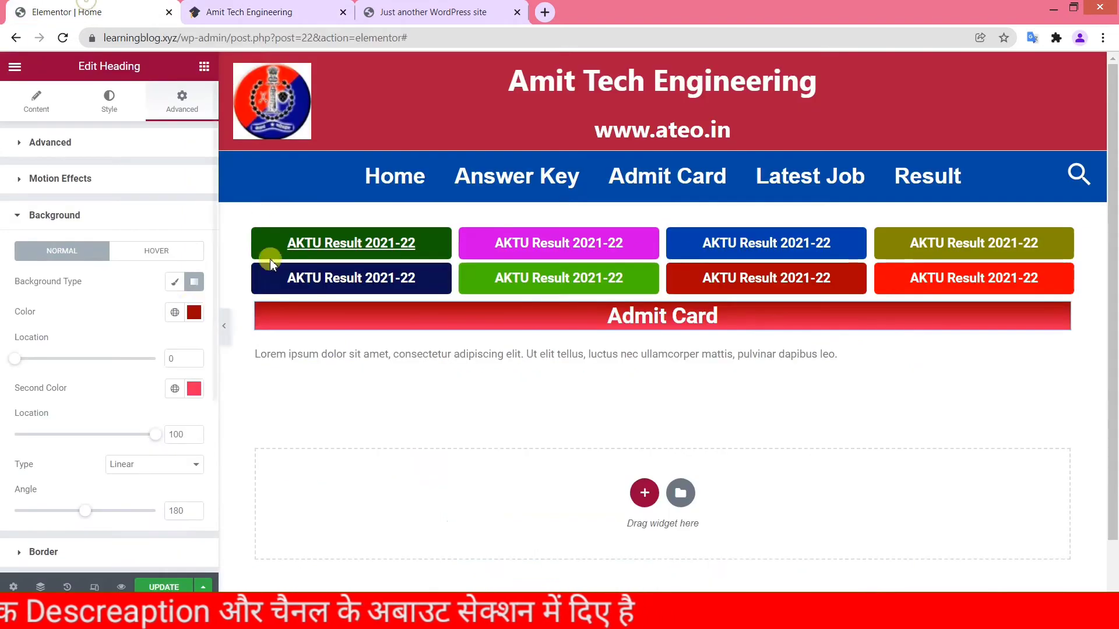
Step: Set the first gradient color of the Admit Card heading's background to dark blue
left_click(194, 282)
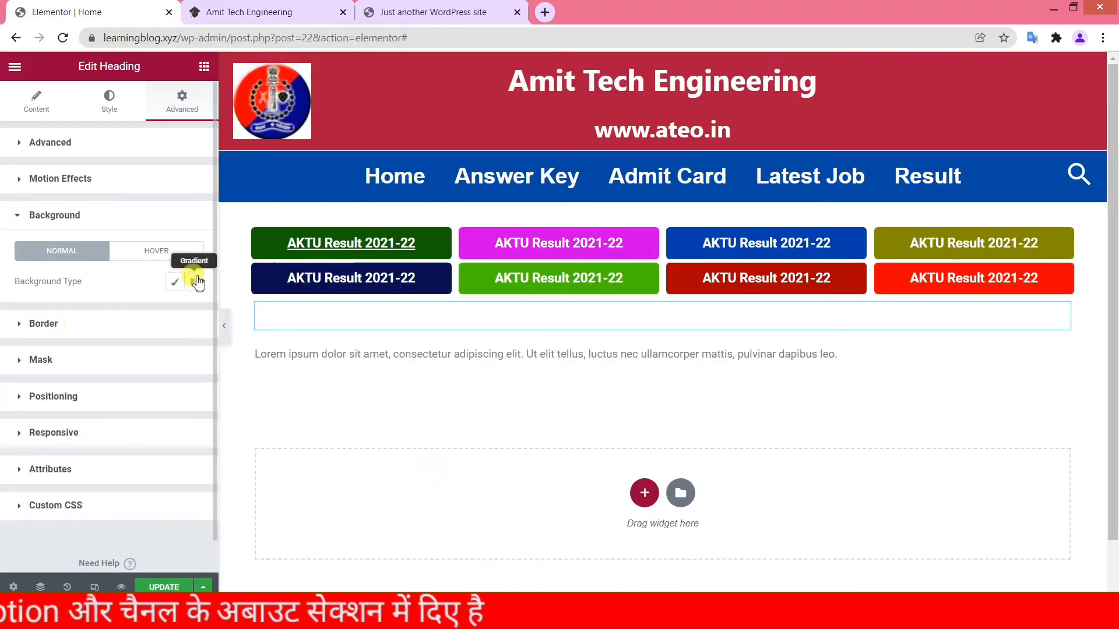
left_click(194, 282)
left_click(201, 316)
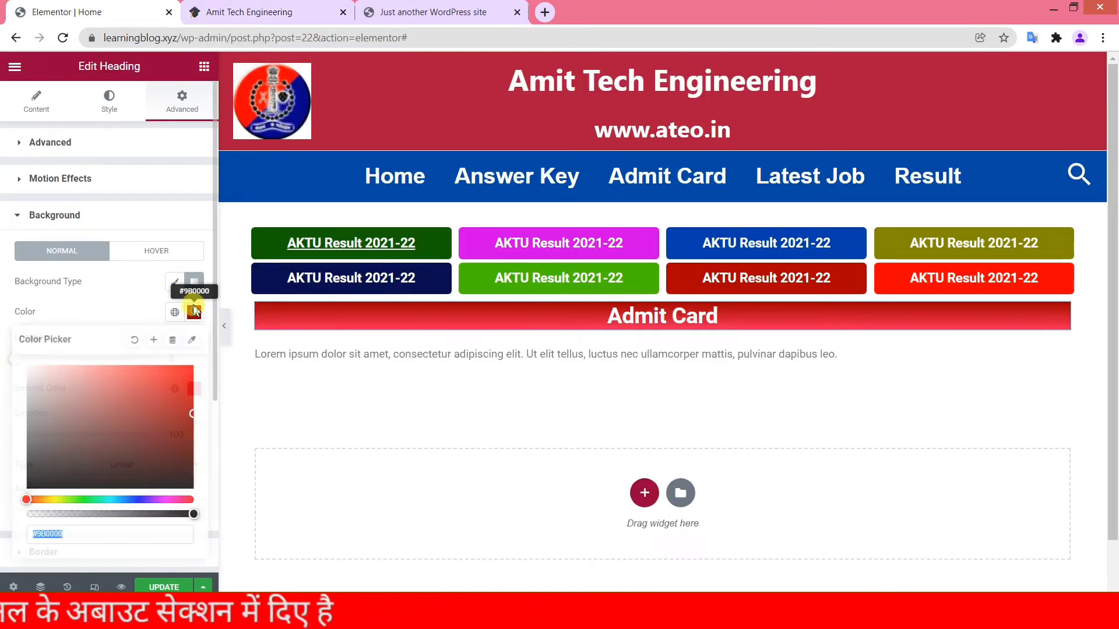
left_click(131, 499)
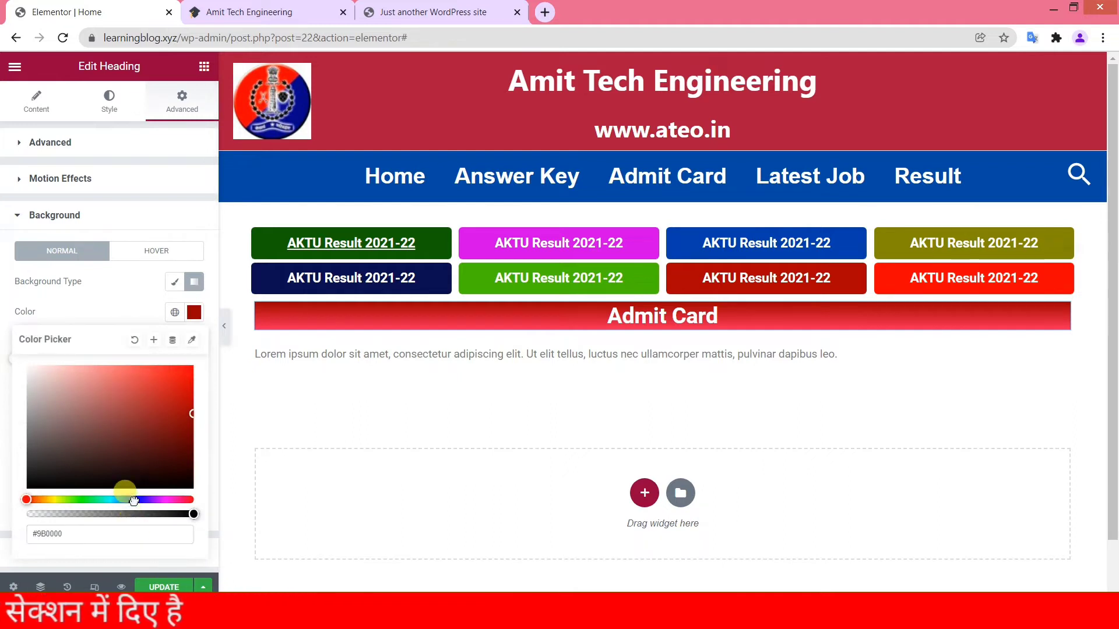
left_click_drag(174, 398, 138, 426)
left_click(107, 253)
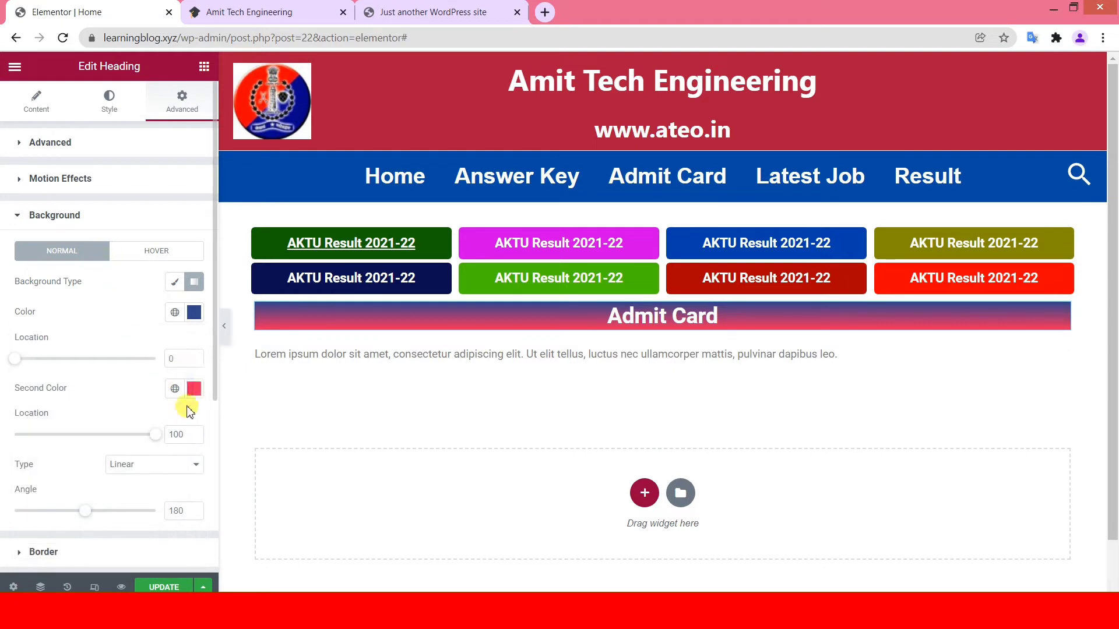
Step: Set the second gradient color of the Admit Card heading's background to green (#218A16)
left_click(194, 389)
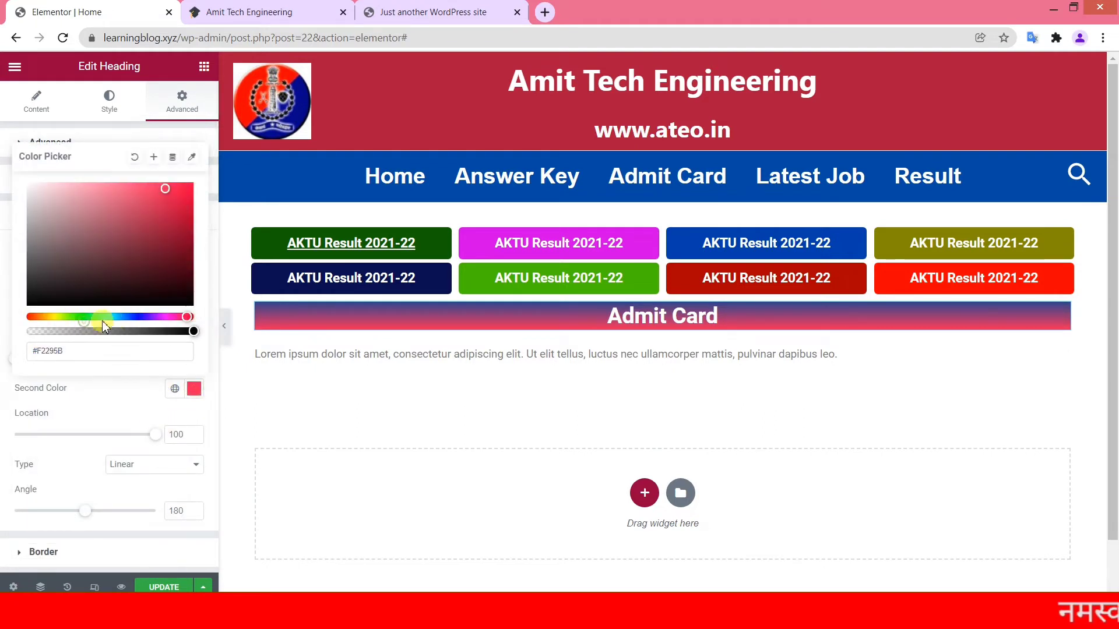
left_click_drag(70, 316, 80, 318)
mouse_move(152, 257)
left_mouse_down()
mouse_move(155, 240)
mouse_move(169, 243)
left_mouse_up()
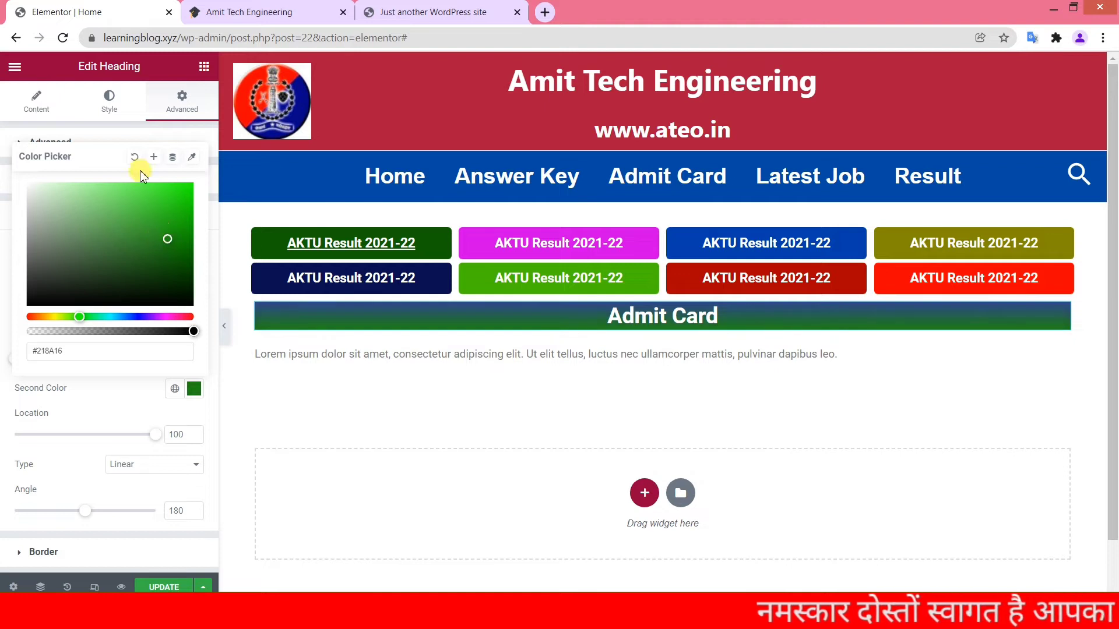
left_click(121, 142)
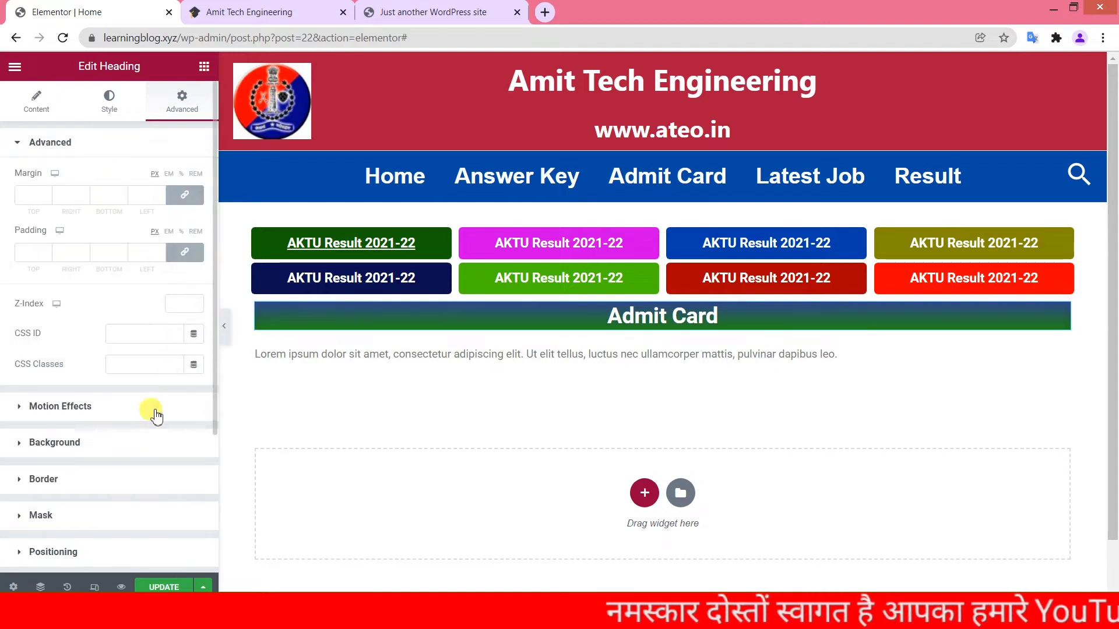
Step: Set the heading gradient's first color location to 41 and its angle to 150
left_click(55, 443)
scroll(175, 367, "down", 2)
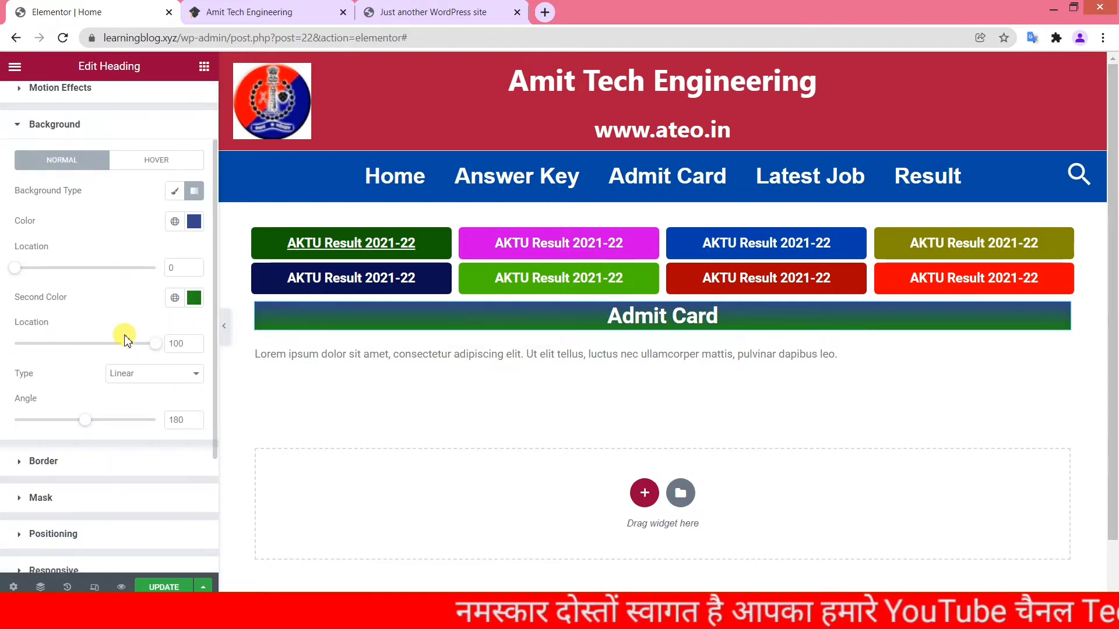
mouse_move(155, 344)
left_mouse_down()
mouse_move(93, 345)
mouse_move(70, 358)
mouse_move(174, 350)
left_mouse_up()
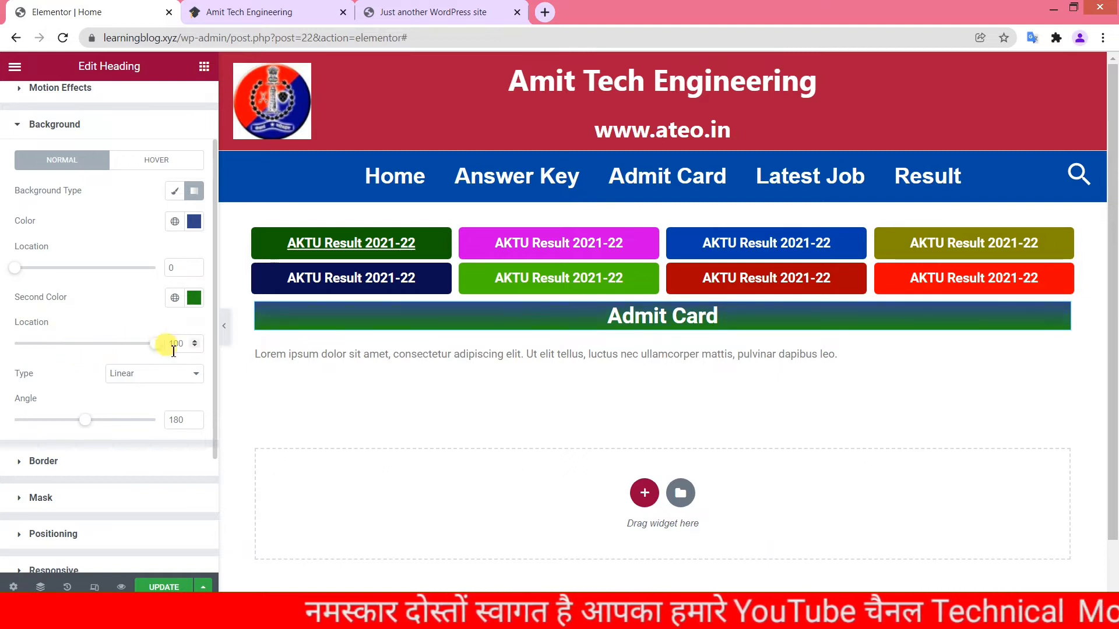
left_click_drag(31, 274, 106, 273)
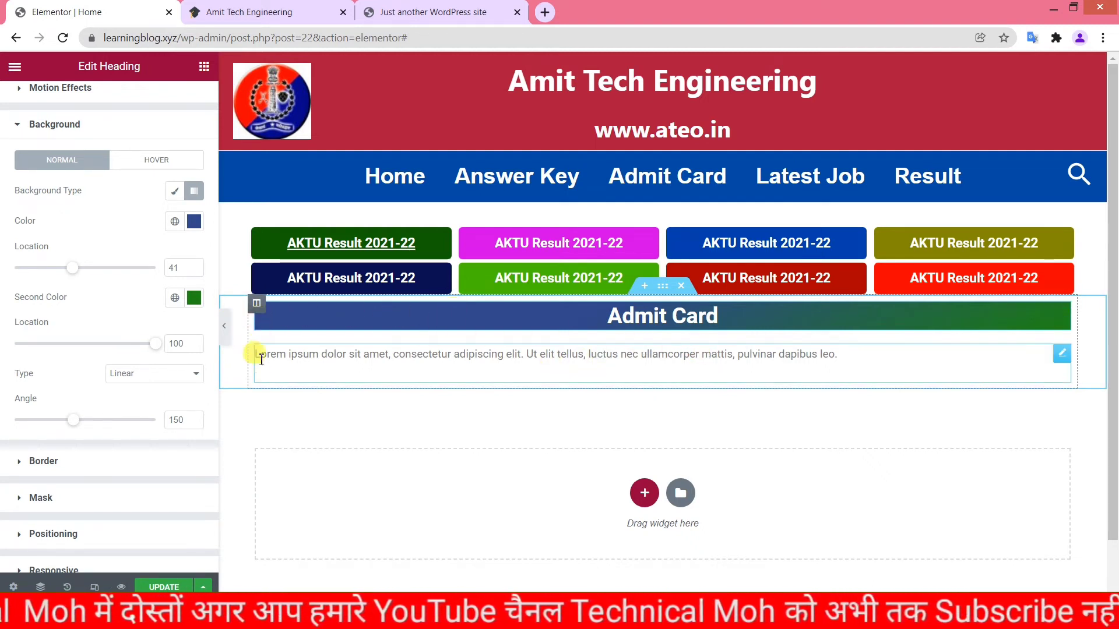
Step: Give the column holding the Admit Card heading and text a solid red border 2 px wide on all sides
left_click(577, 352)
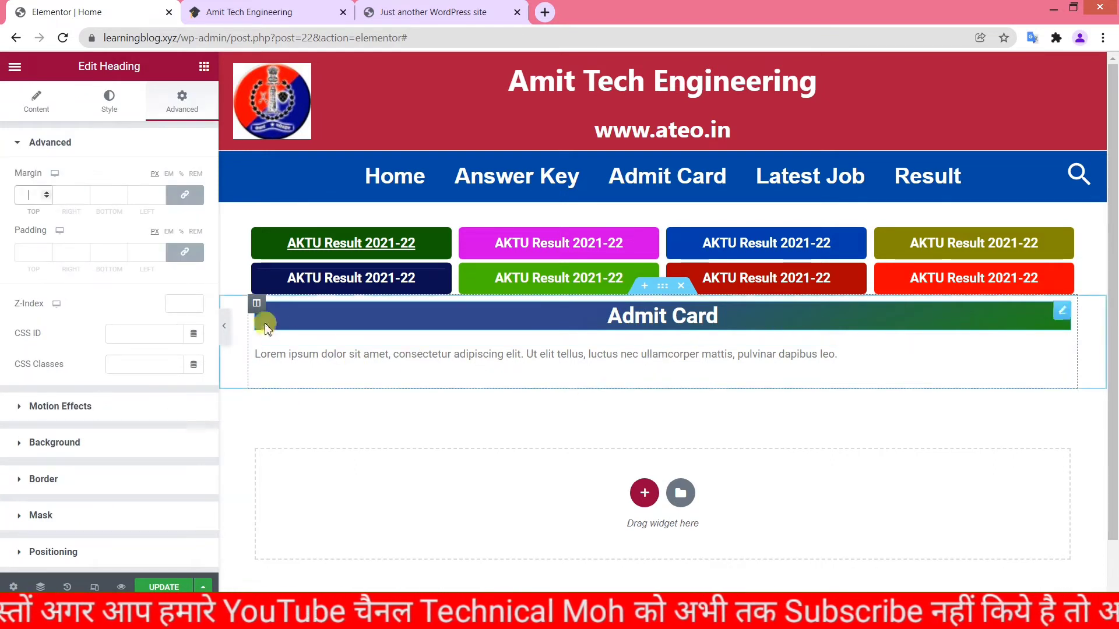
left_click(257, 303)
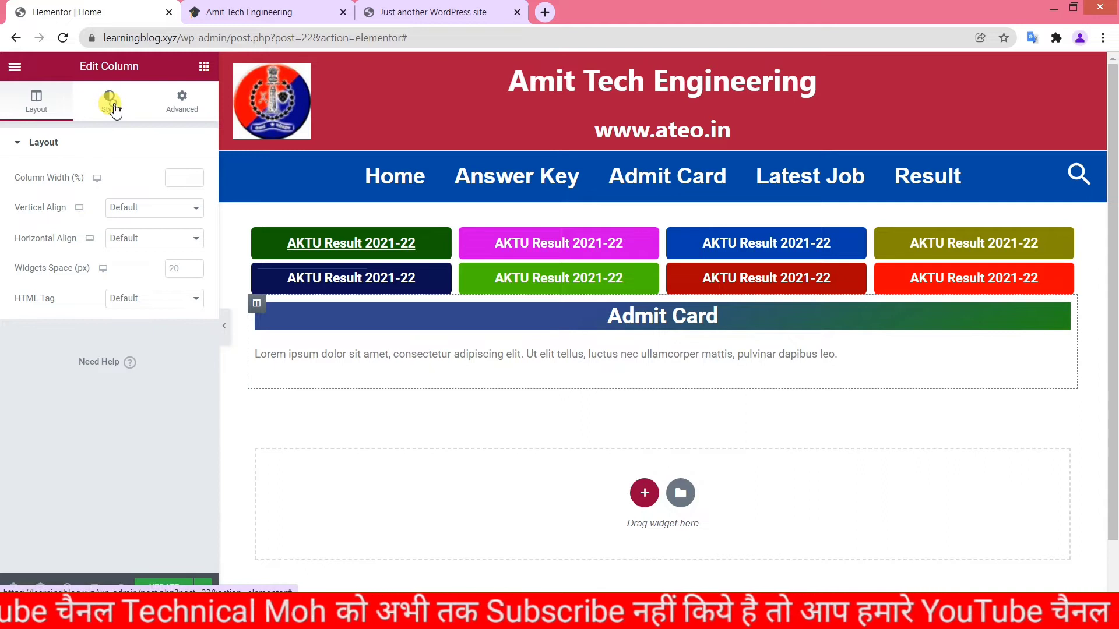
left_click(110, 105)
left_click(40, 252)
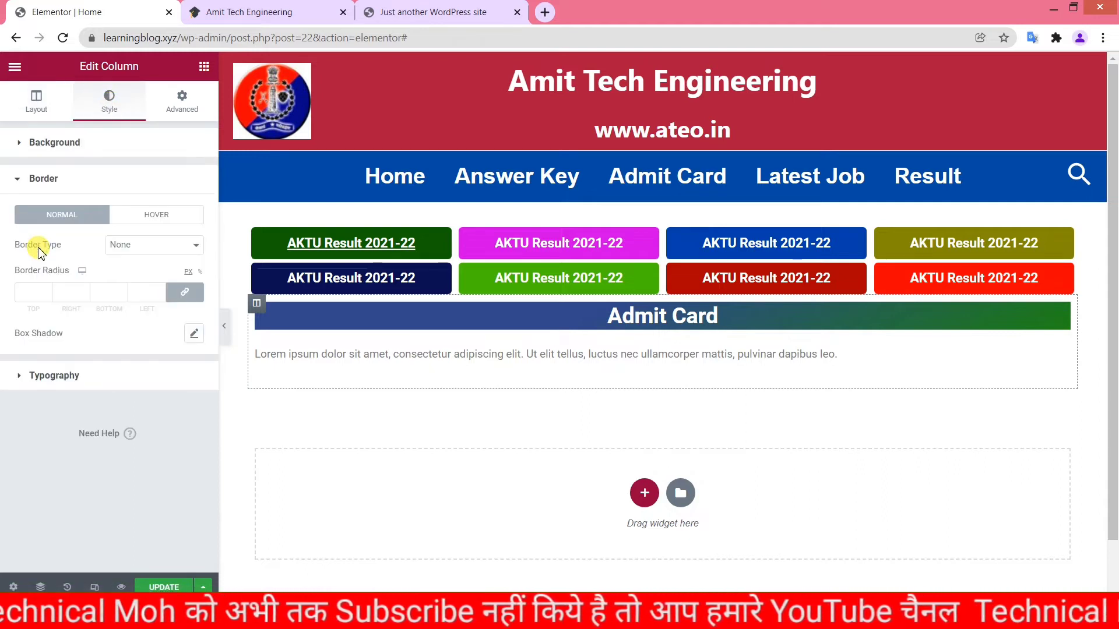
left_click(150, 248)
left_click(142, 264)
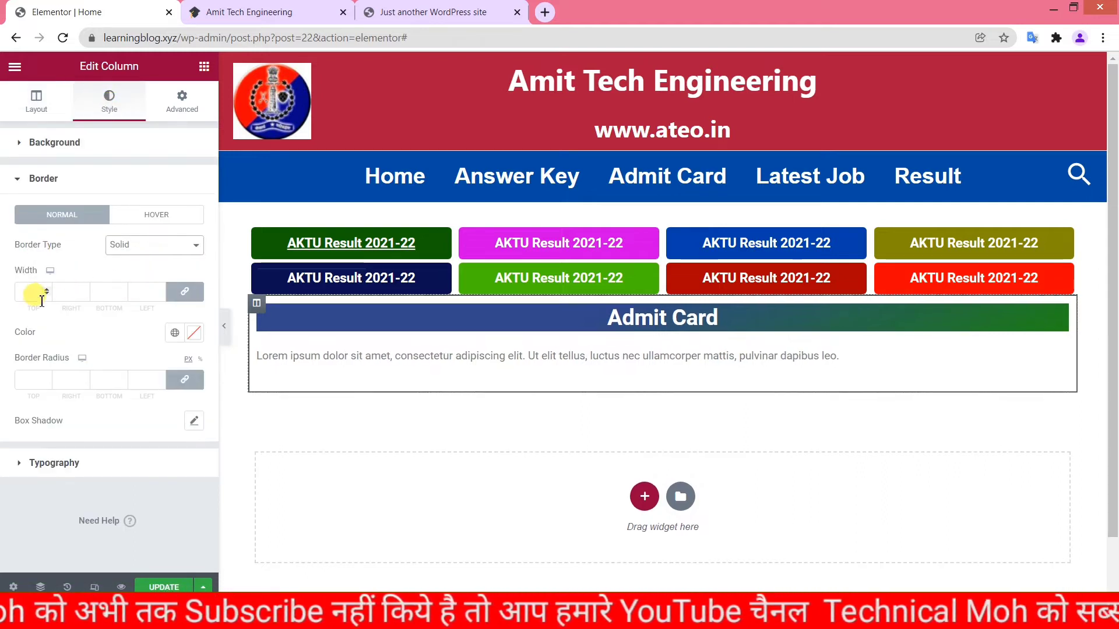
left_click(31, 290)
type("2")
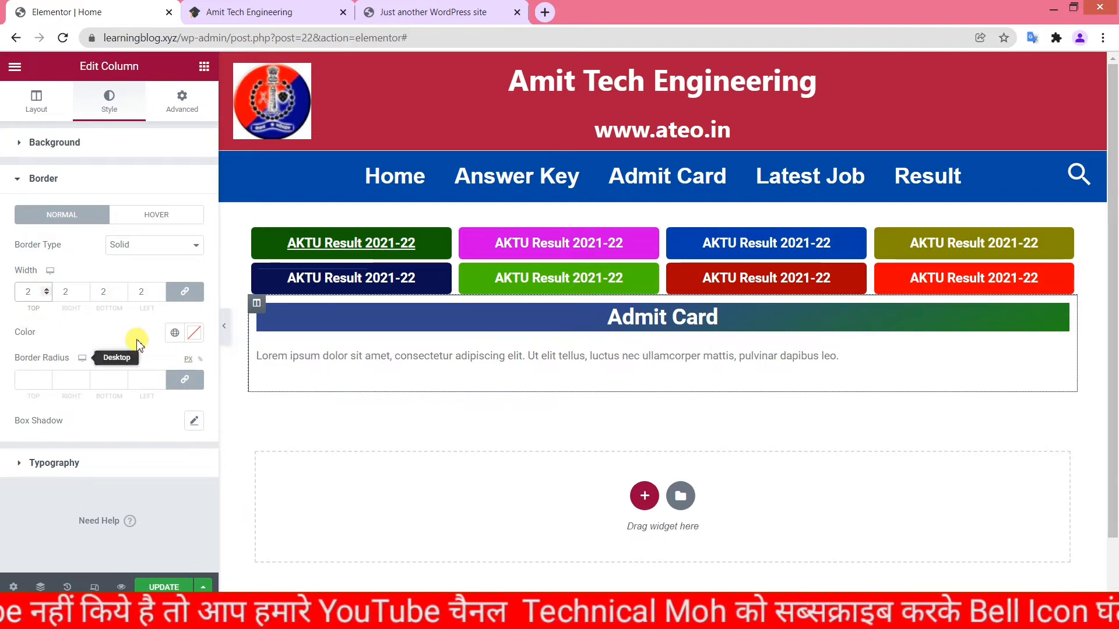
left_click(194, 332)
left_click_drag(155, 425, 196, 449)
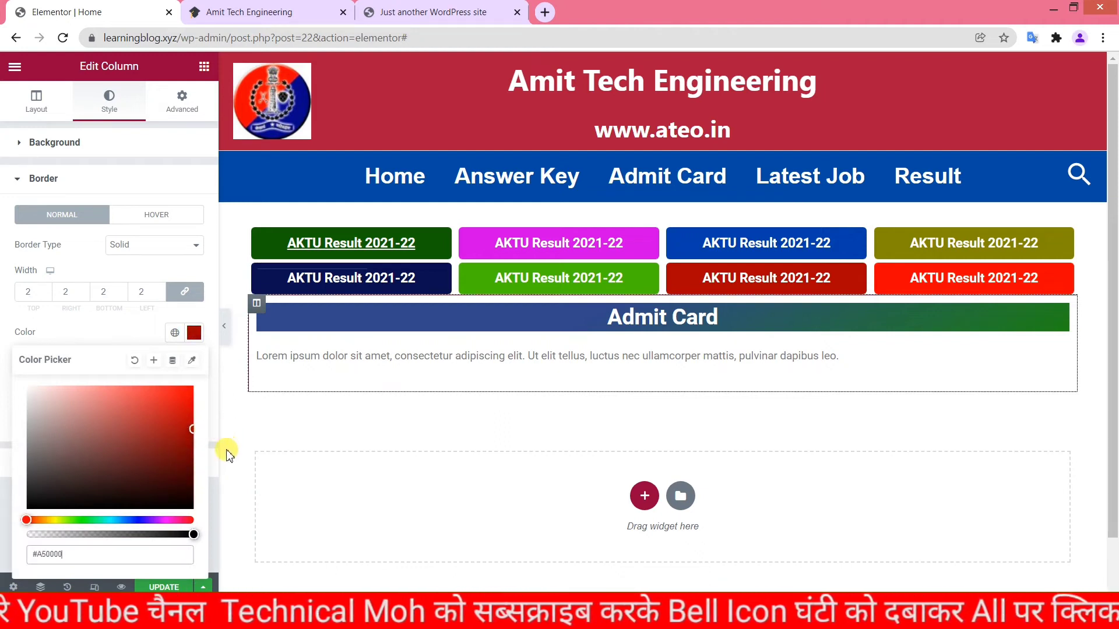
left_click(185, 269)
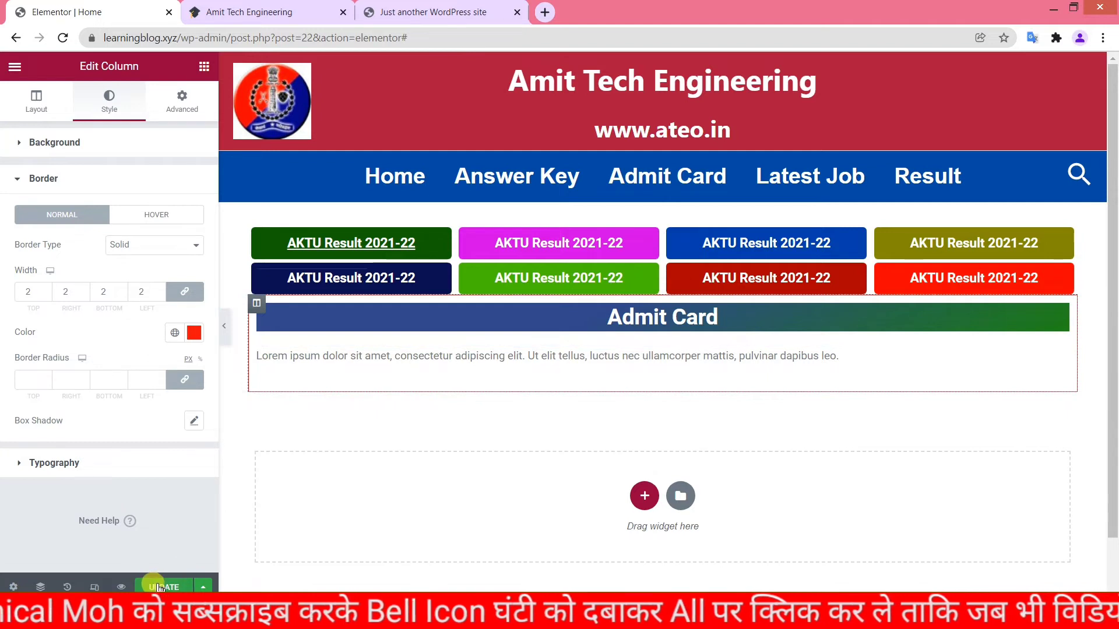
Step: Update the page and reload the live learningblog.xyz home page to check the bordered Admit Card block
left_click(236, 10)
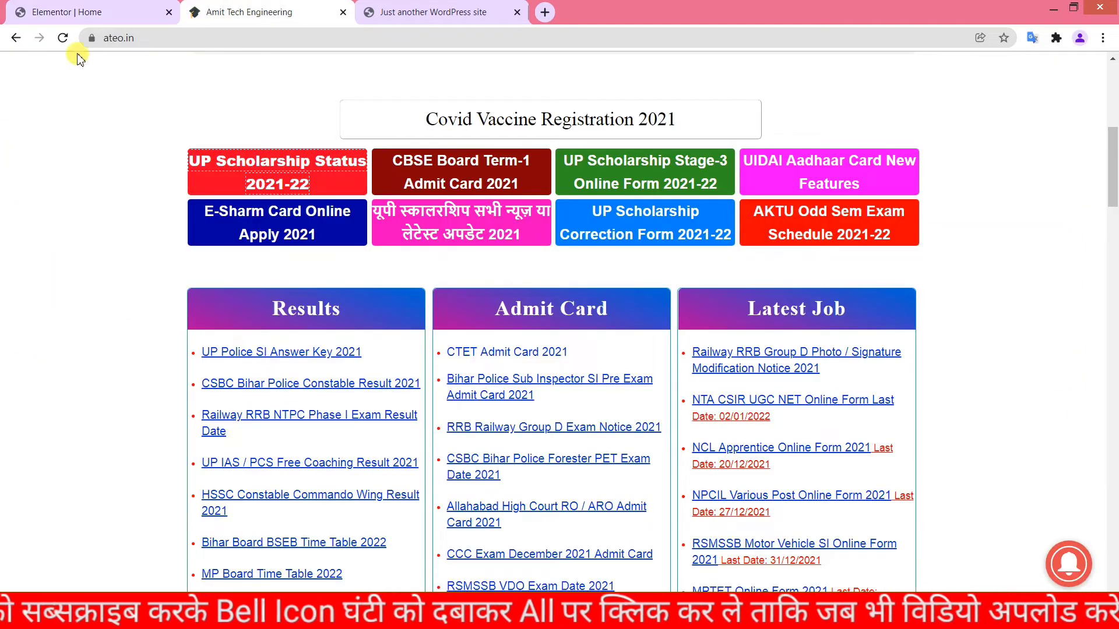
left_click(422, 7)
left_click(63, 38)
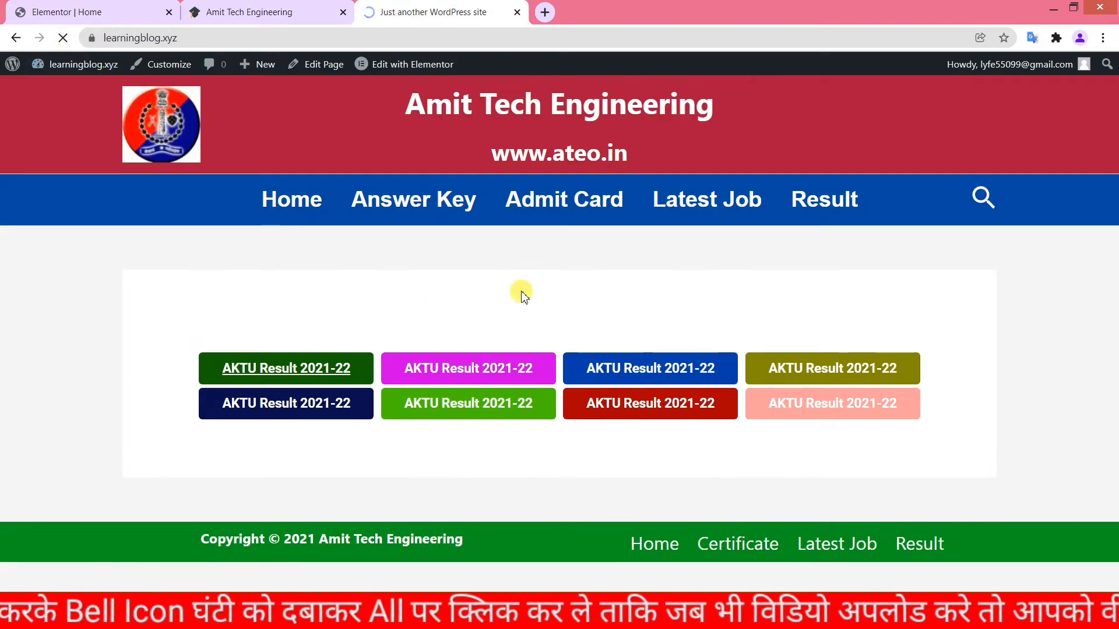
scroll(531, 323, "down", 1)
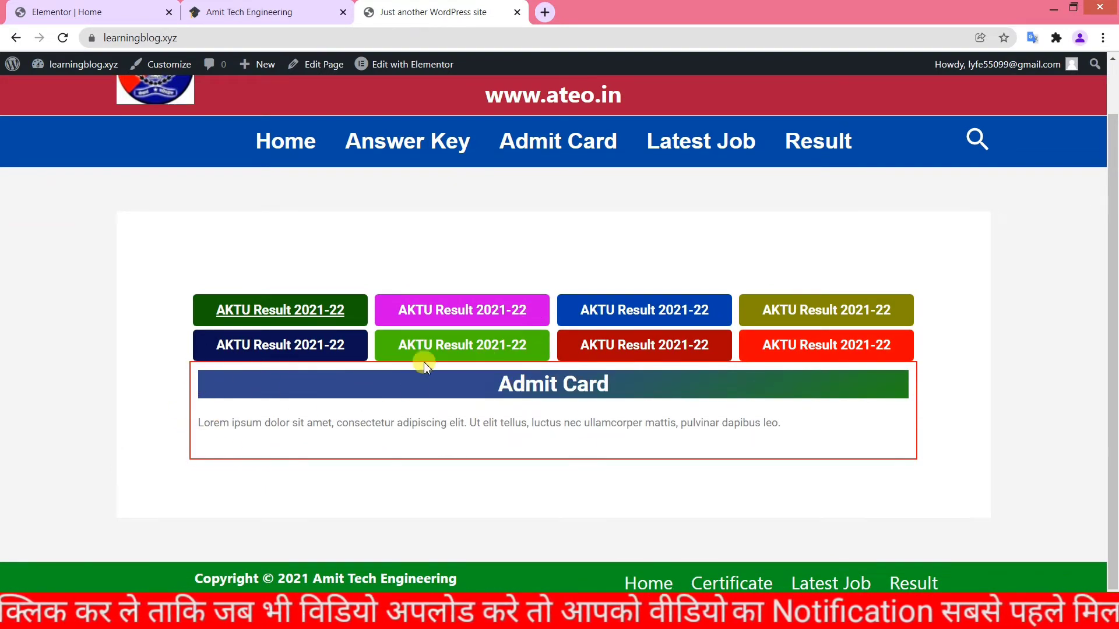
Step: Back in the editor, unlink the Admit Card heading's margins and set its top margin to -11 px
left_click(38, 7)
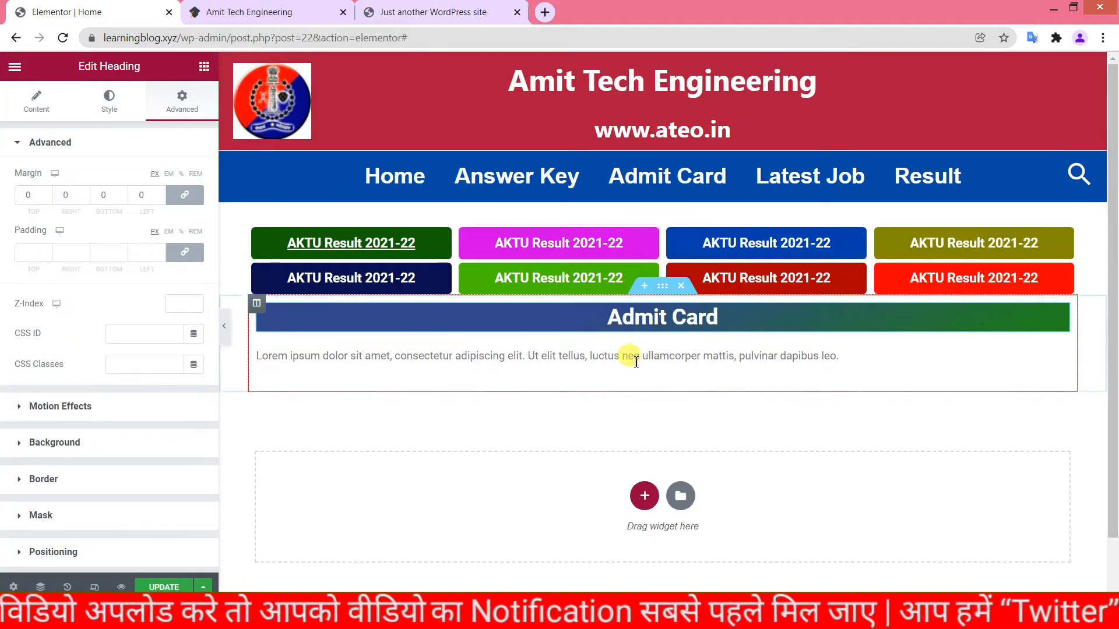
left_click(648, 319)
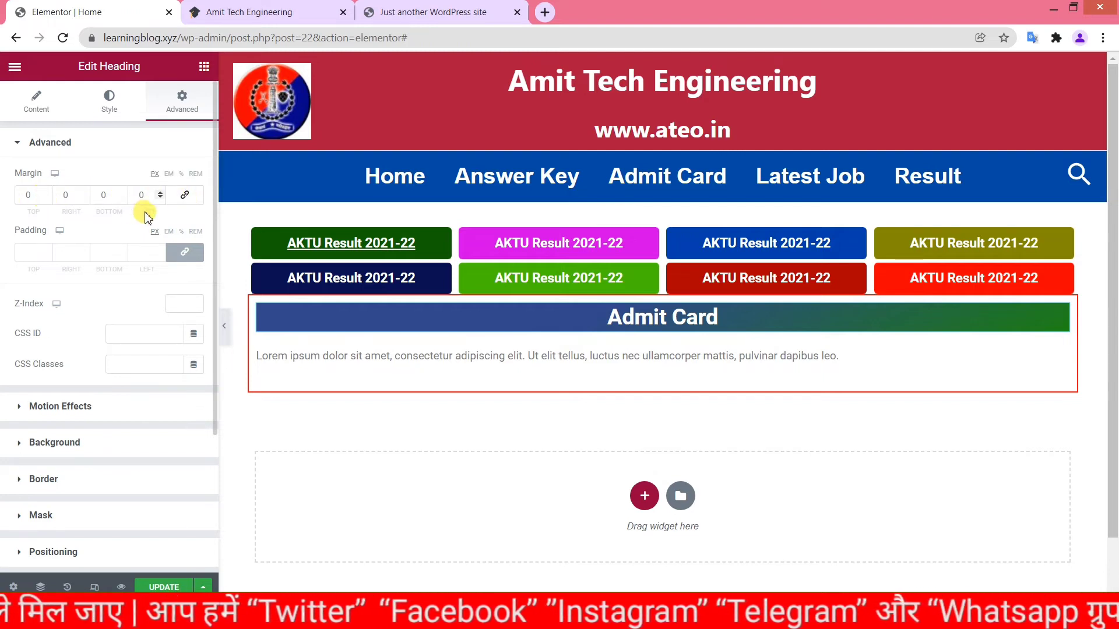
left_click(46, 198)
left_click(47, 198)
left_click(46, 198)
left_click(47, 198)
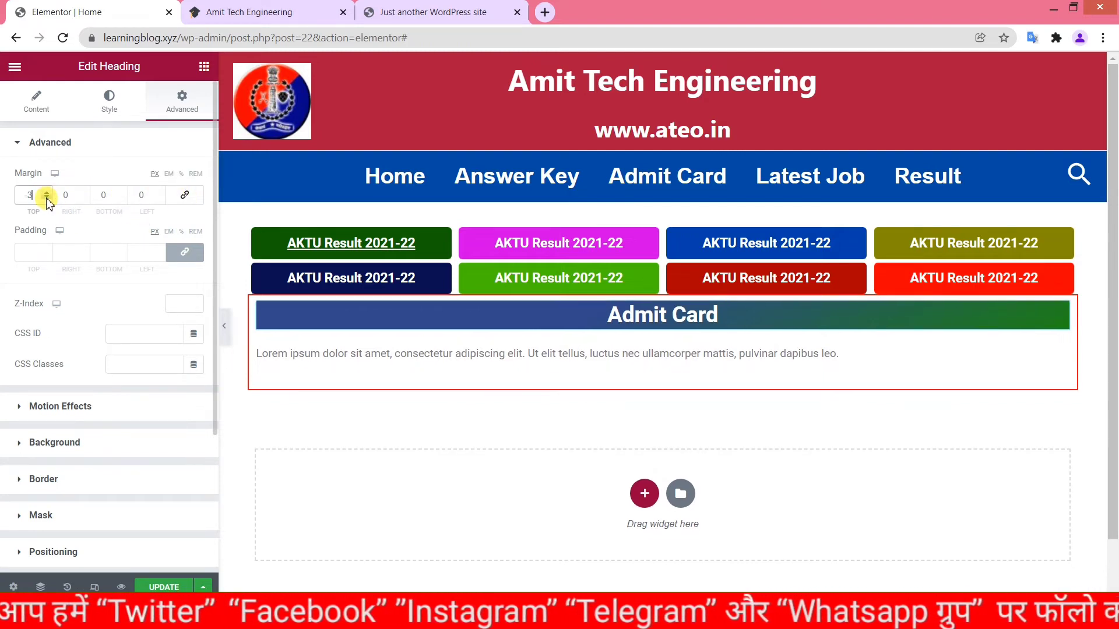
left_click(46, 199)
left_click(47, 198)
left_click(46, 199)
left_click(47, 198)
left_click(47, 198)
left_click(47, 199)
left_click(46, 198)
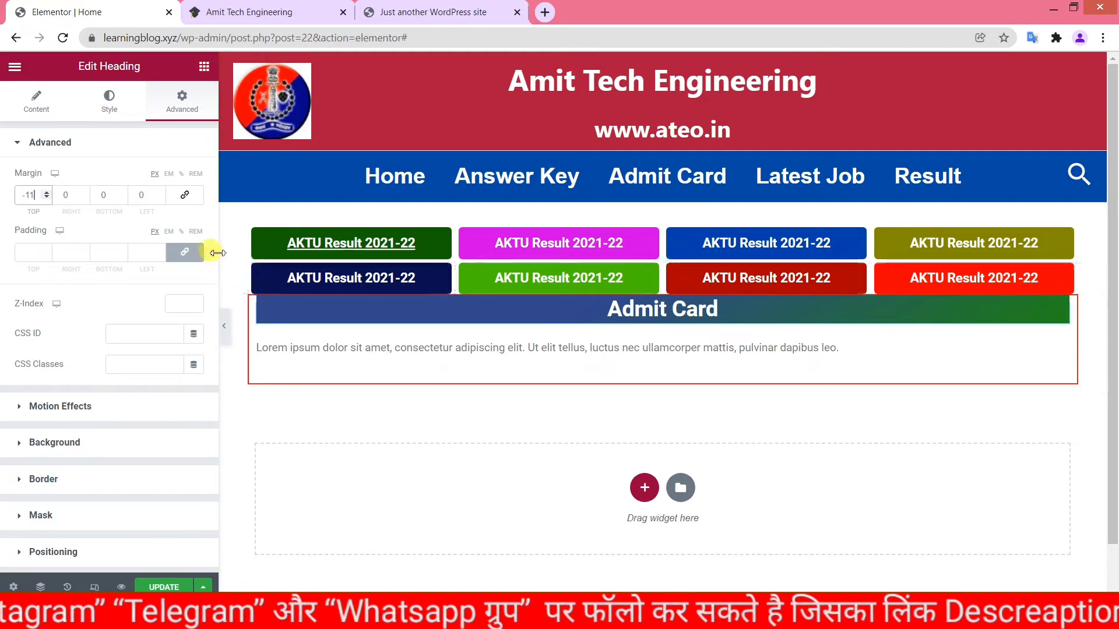
Step: Set the Admit Card heading's left margin to -10 px
left_click(160, 198)
left_click(160, 198)
left_click(160, 198)
left_click(160, 198)
left_click(161, 198)
left_click(160, 198)
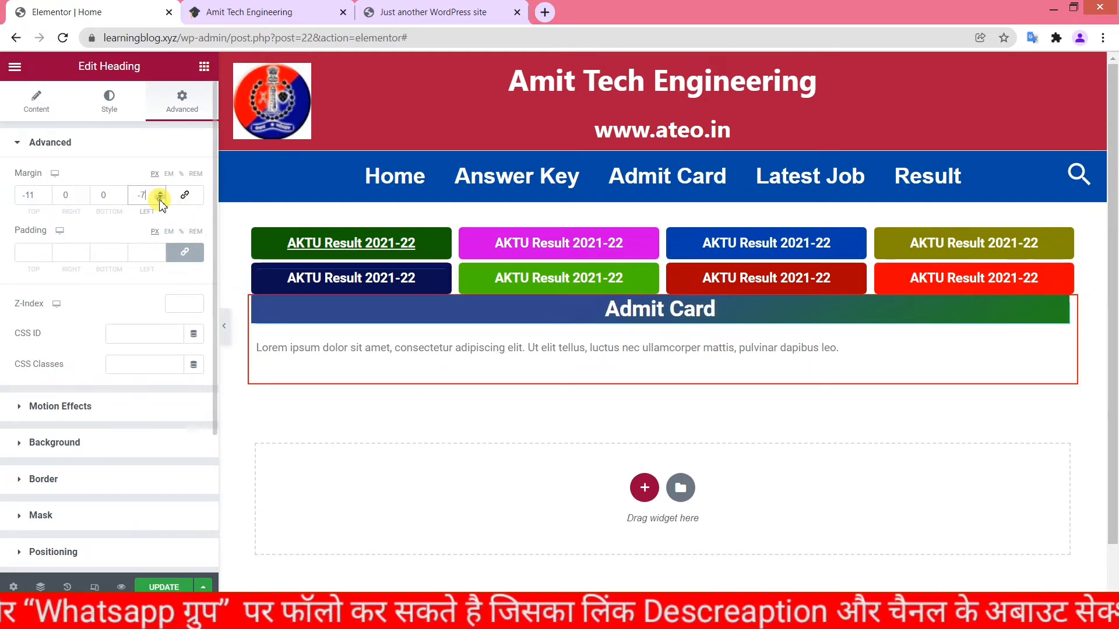
left_click(160, 198)
left_click(161, 198)
left_click(160, 198)
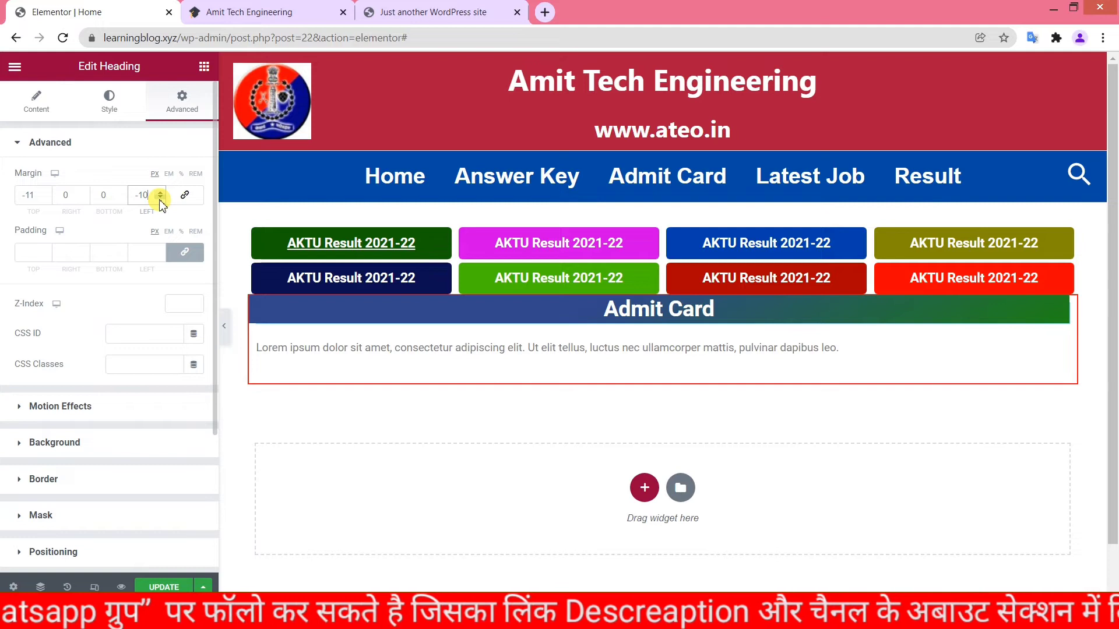
Step: Set the Admit Card heading's right margin to -12 px
left_click(85, 198)
left_click(84, 198)
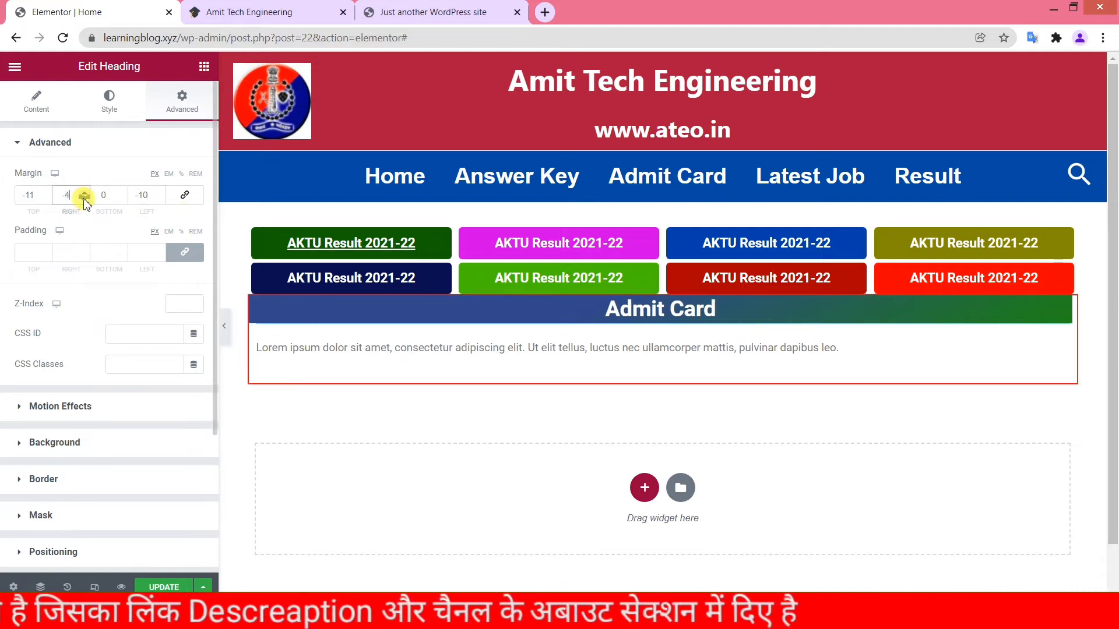
left_click(84, 199)
left_click(85, 200)
left_click(86, 199)
left_click(85, 199)
left_click(86, 200)
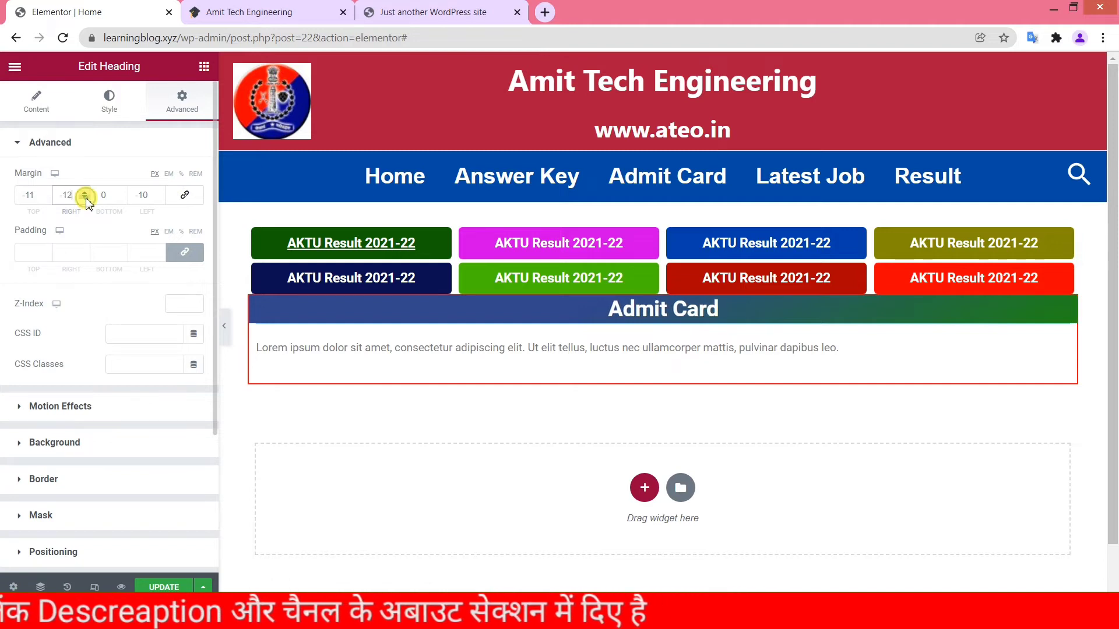
Step: Unlink the Admit Card section's margins, set its top margin to 15 px, and check the updated page on the live site
mouse_move(659, 291)
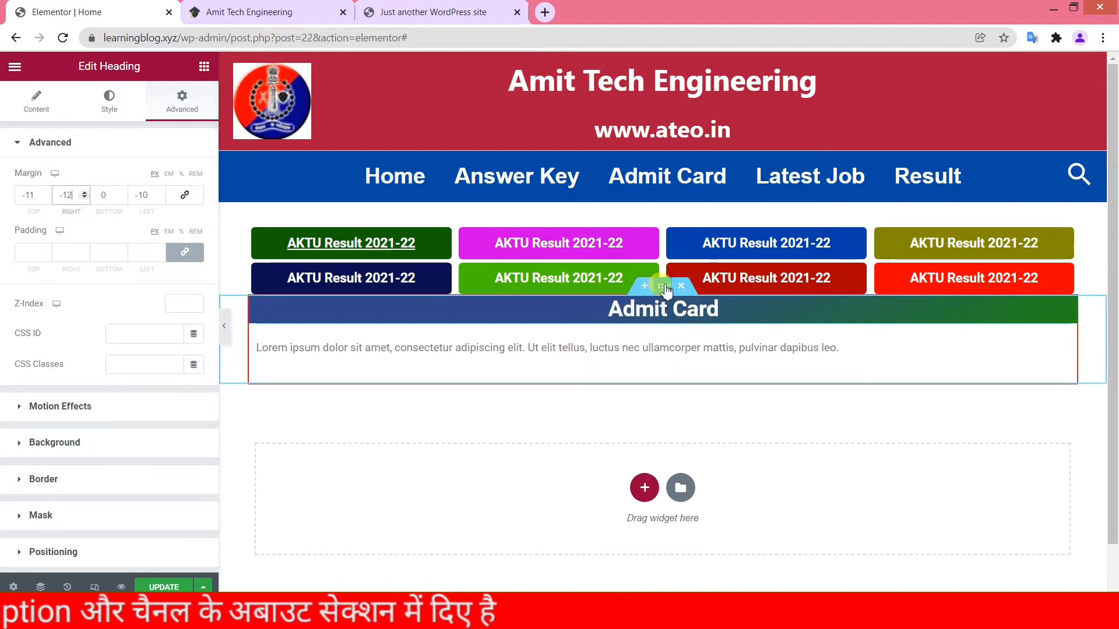
left_click(665, 287)
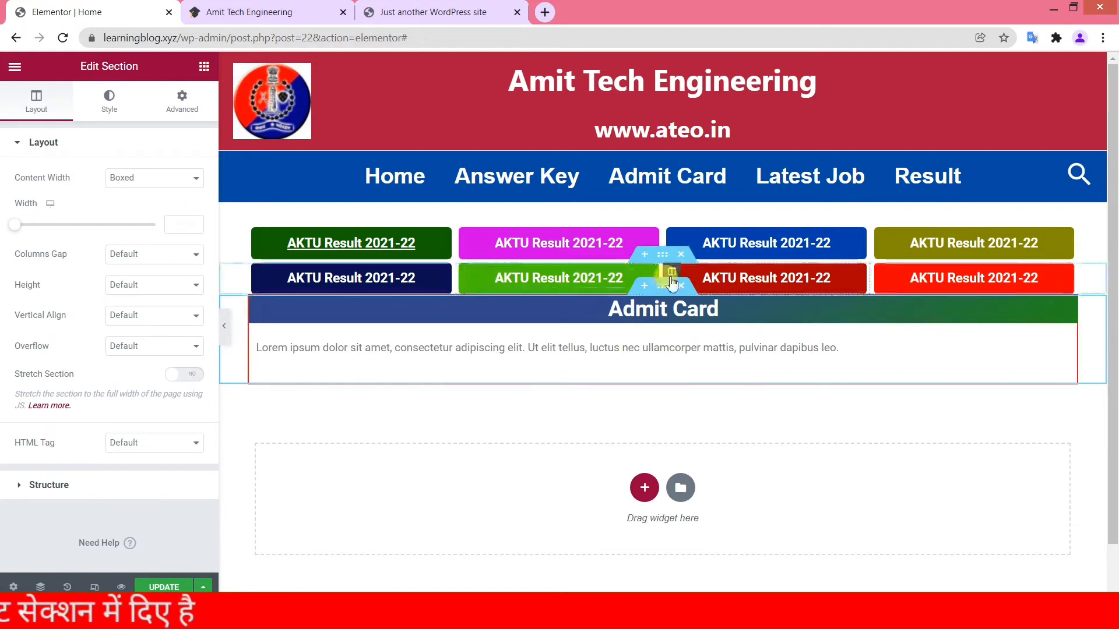
left_click(181, 100)
left_click(185, 194)
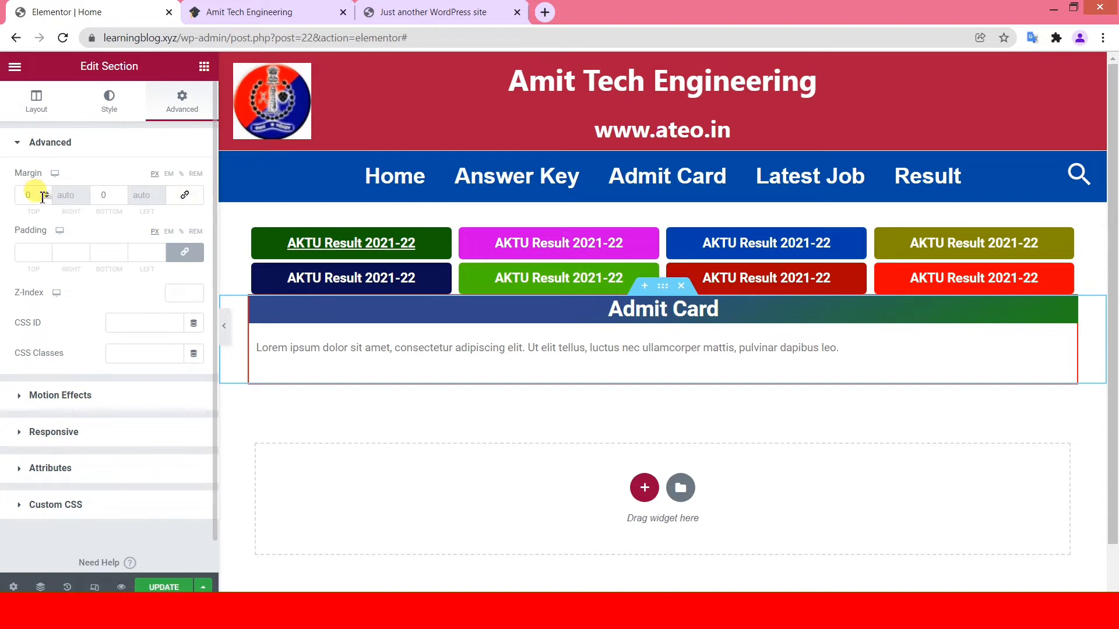
left_click_drag(48, 193, 49, 193)
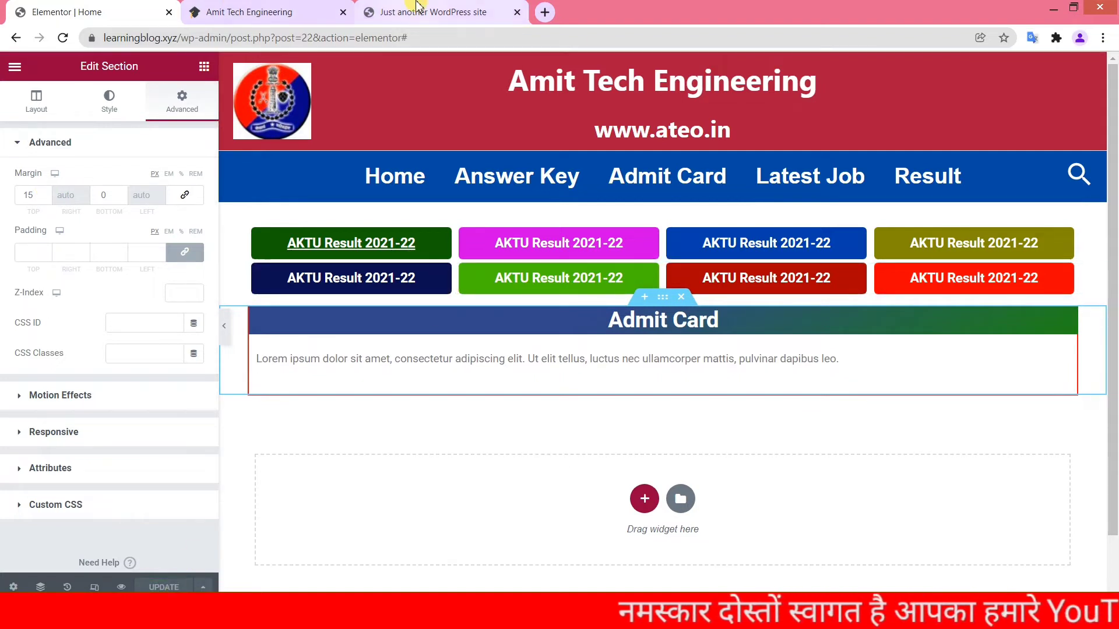
left_click(437, 12)
left_click(93, 63)
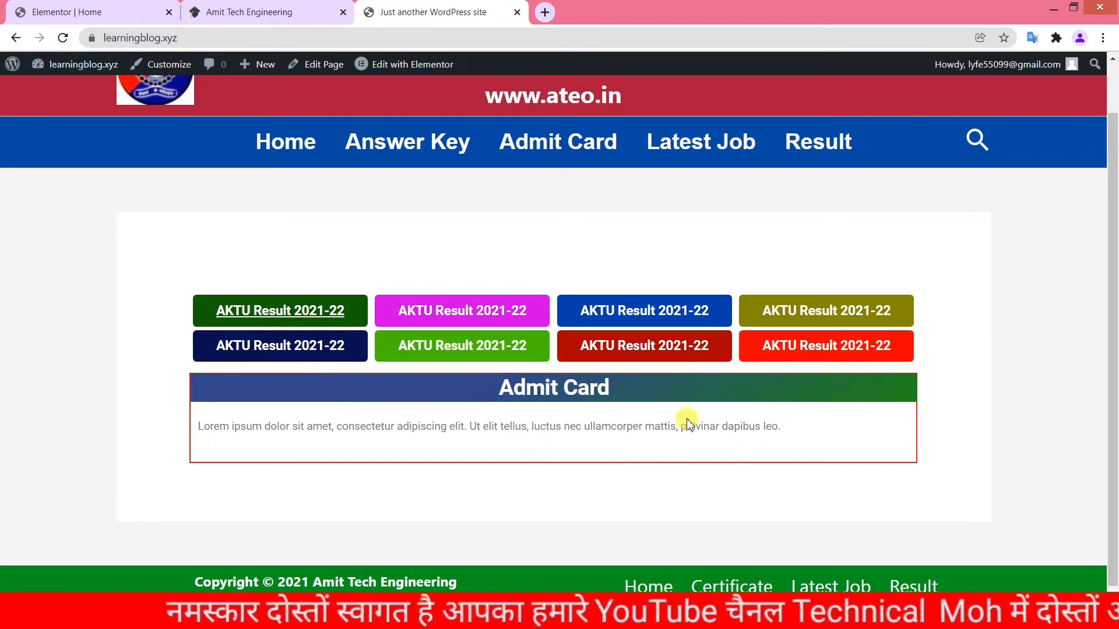
Step: Back in the editor, duplicate the Admit Card column twice to form three columns, and check the layout against ateo.in
left_click(76, 7)
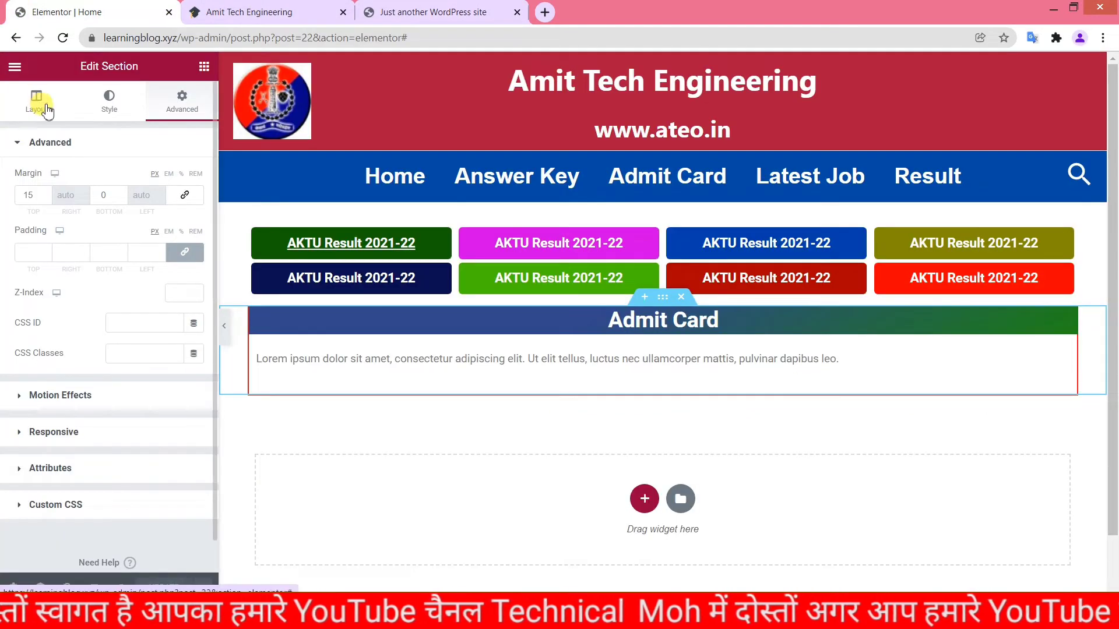
right_click(256, 317)
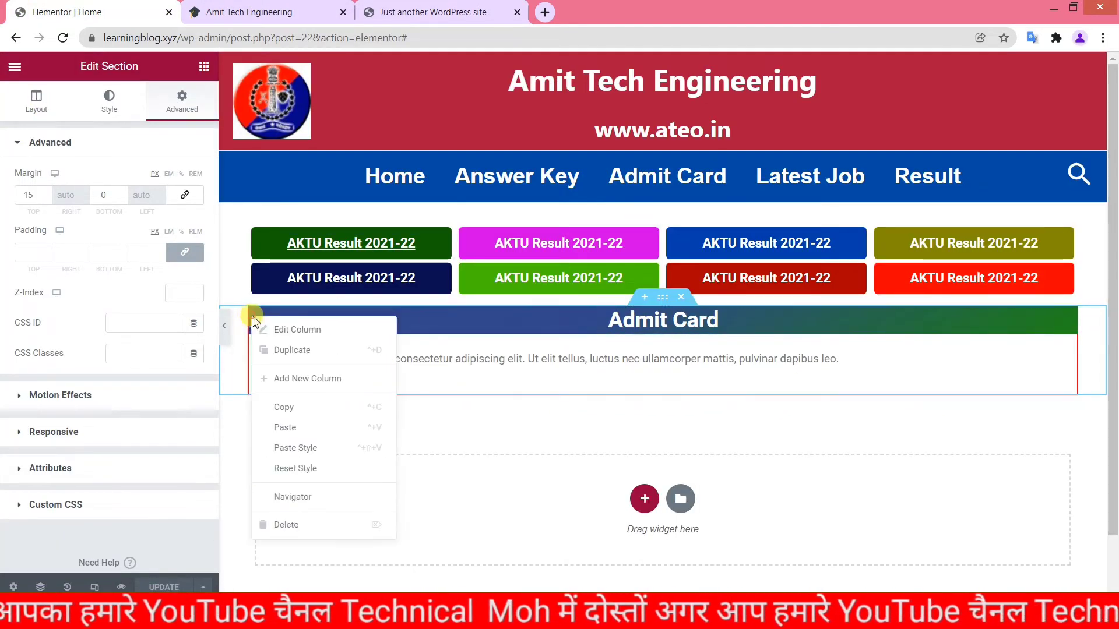
left_click(305, 350)
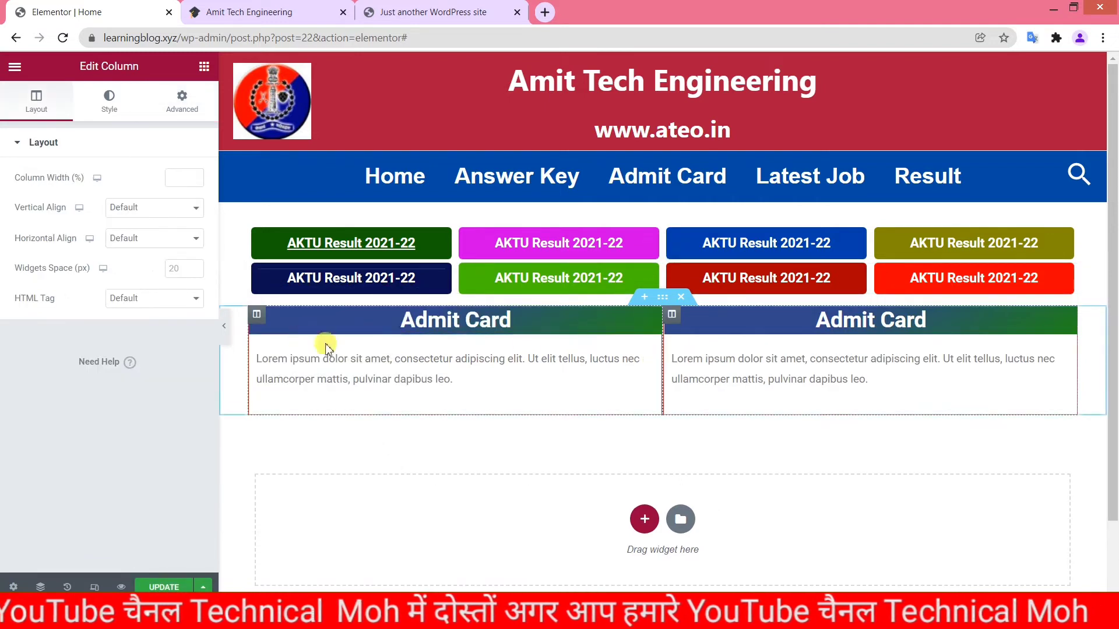
right_click(672, 322)
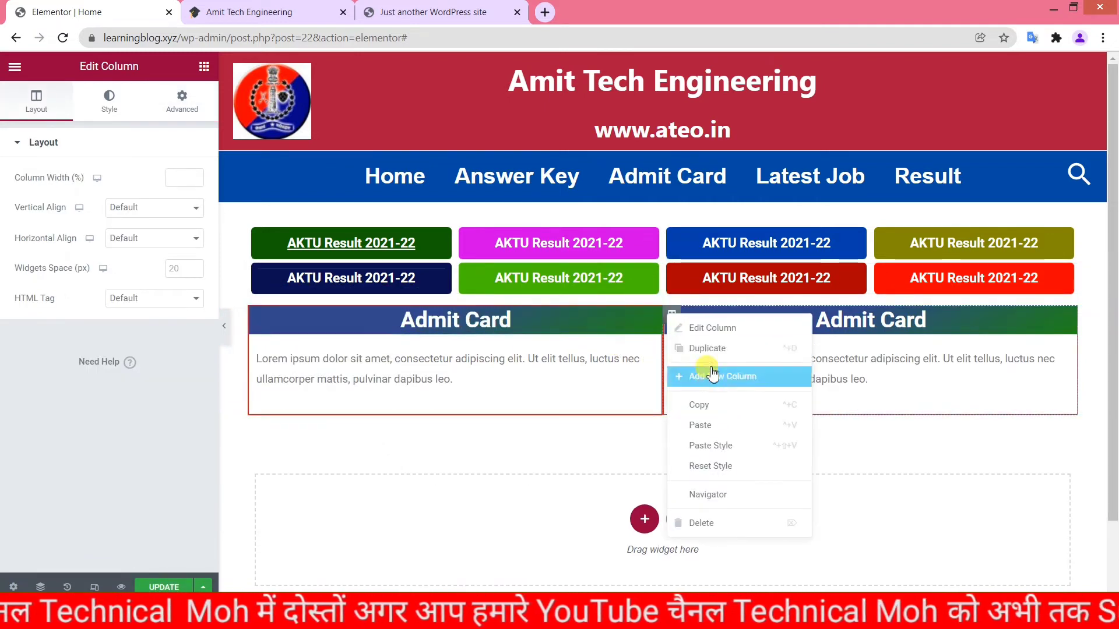
left_click(709, 350)
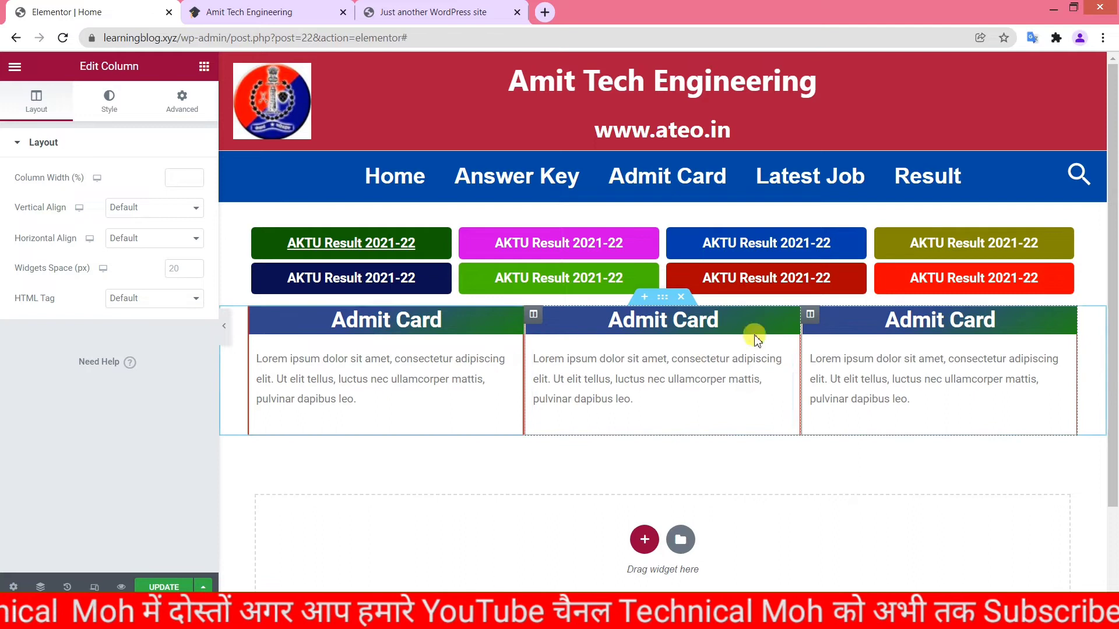
right_click(810, 315)
left_click(250, 12)
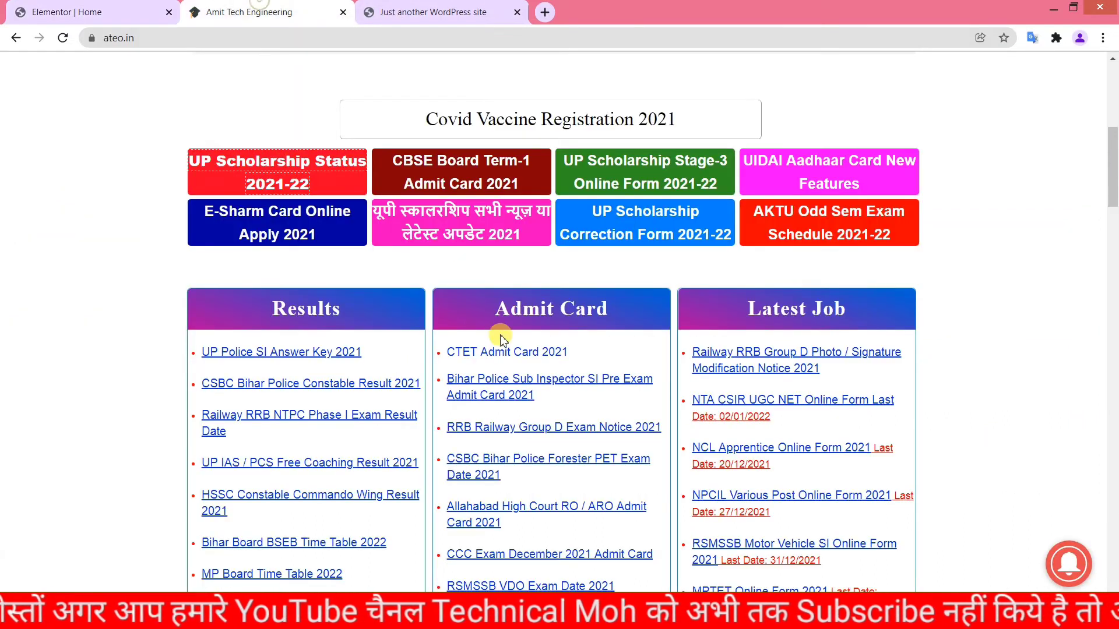
left_click(88, 12)
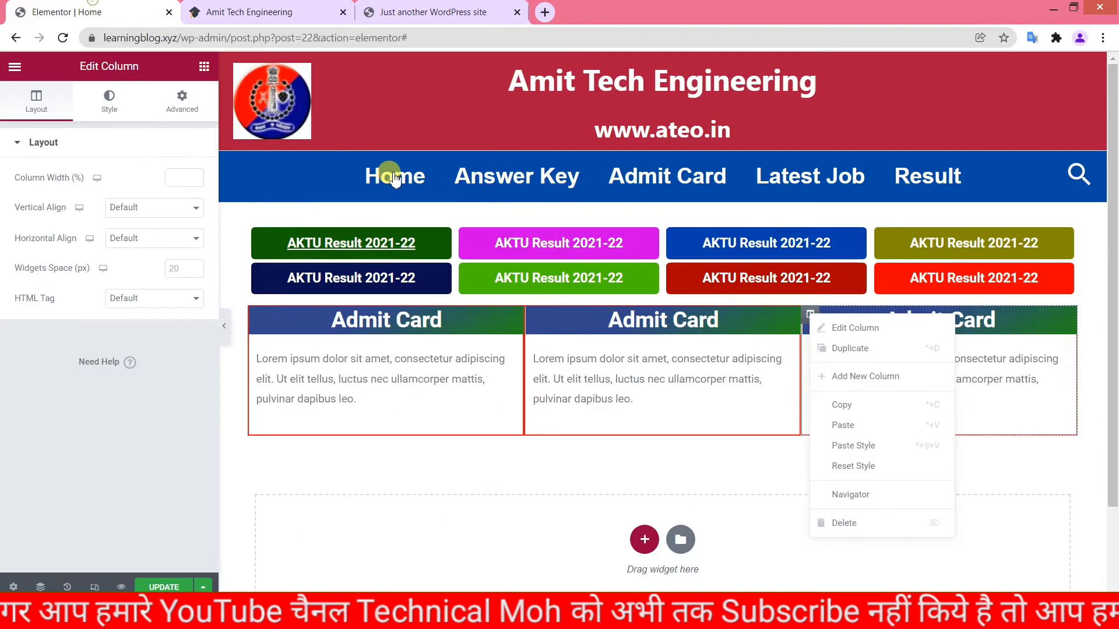
left_click(617, 463)
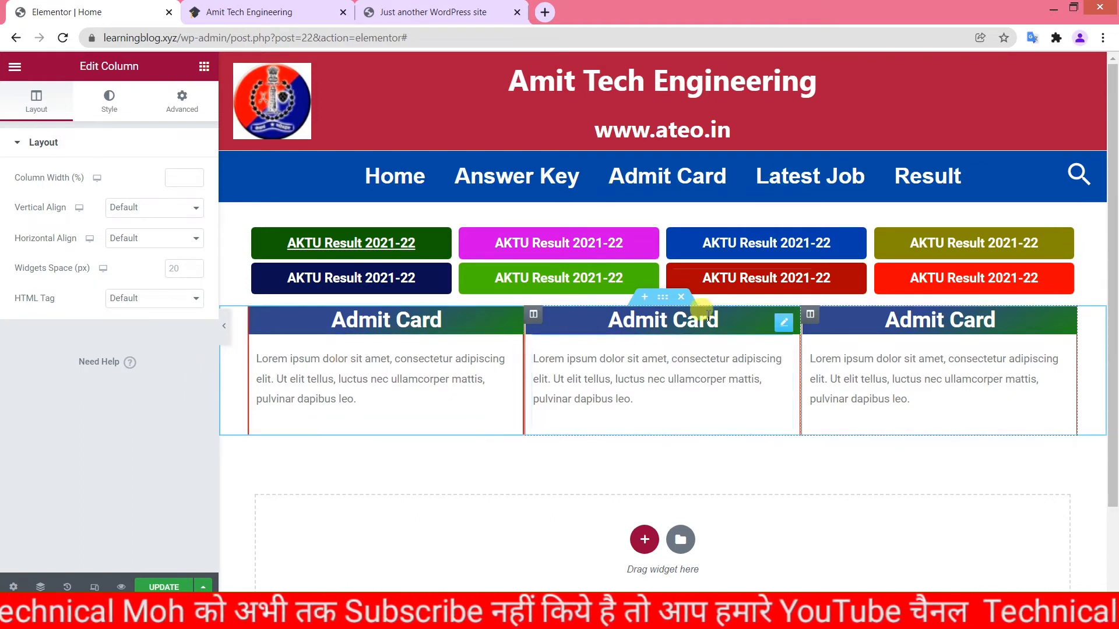
Step: Change the first column's heading title from Admit Card to "Results"
left_click(728, 323)
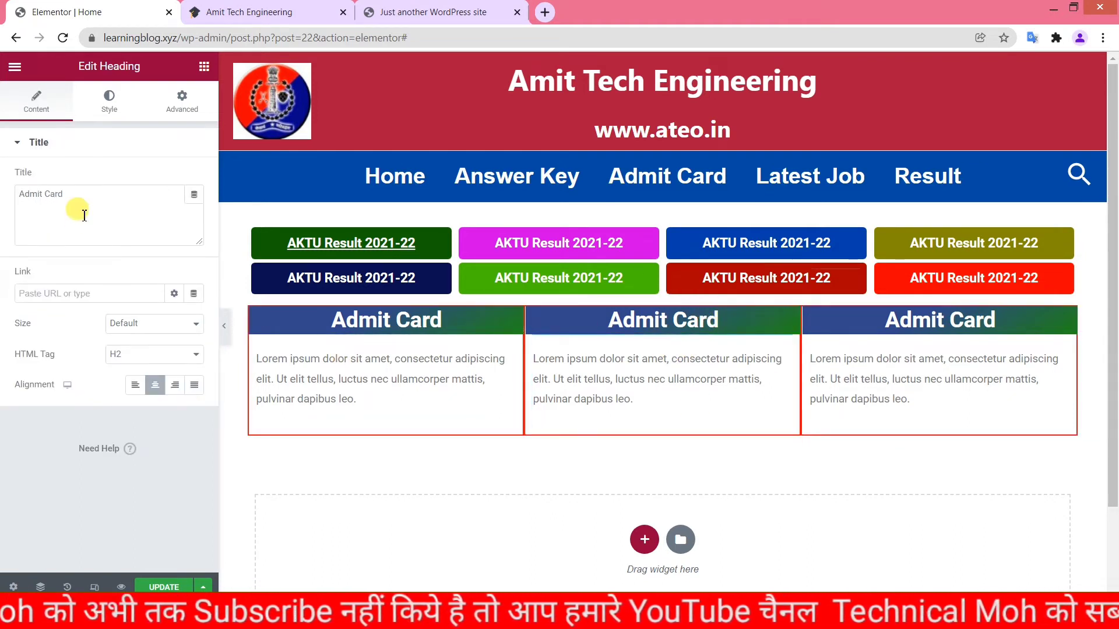
left_click_drag(75, 202, 4, 198)
left_click(451, 322)
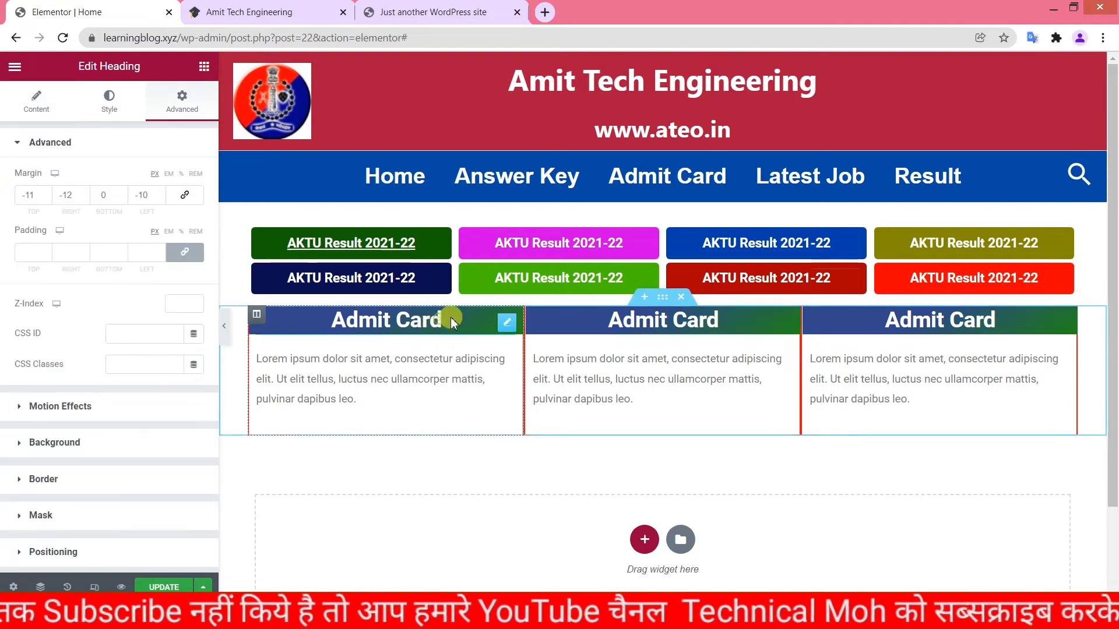
left_click_drag(453, 318, 309, 315)
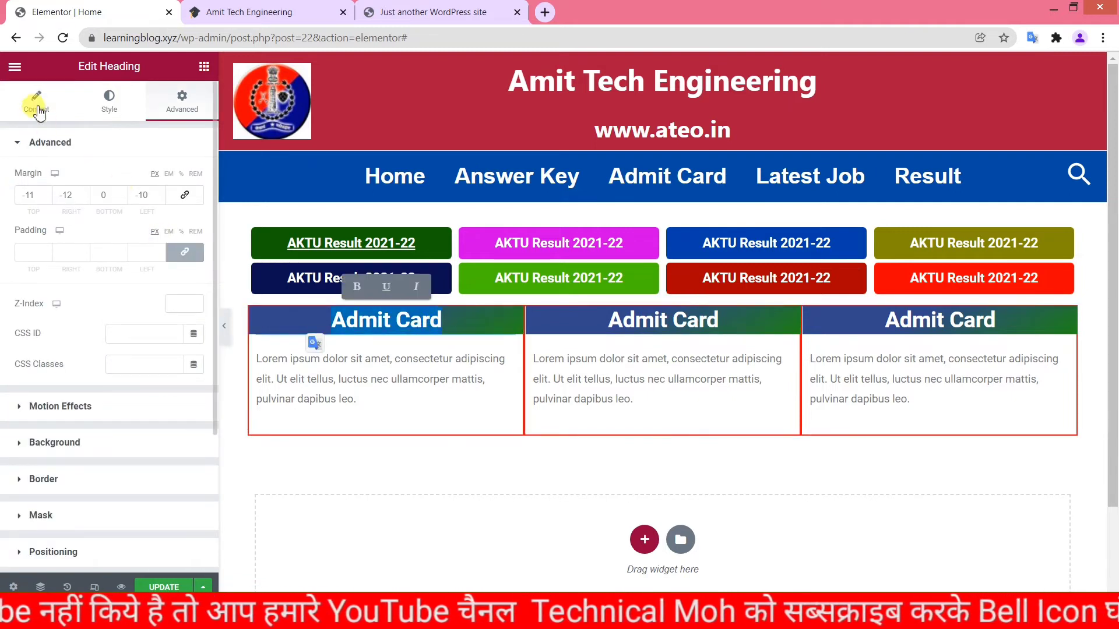
left_click(36, 105)
left_click_drag(101, 207, 12, 205)
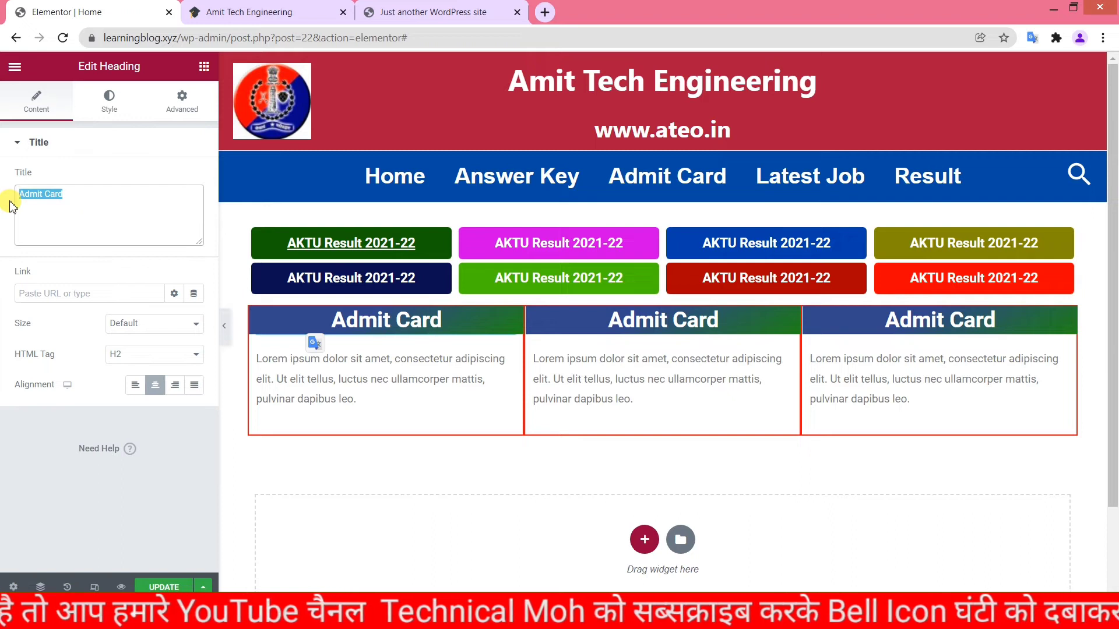
type("Resu")
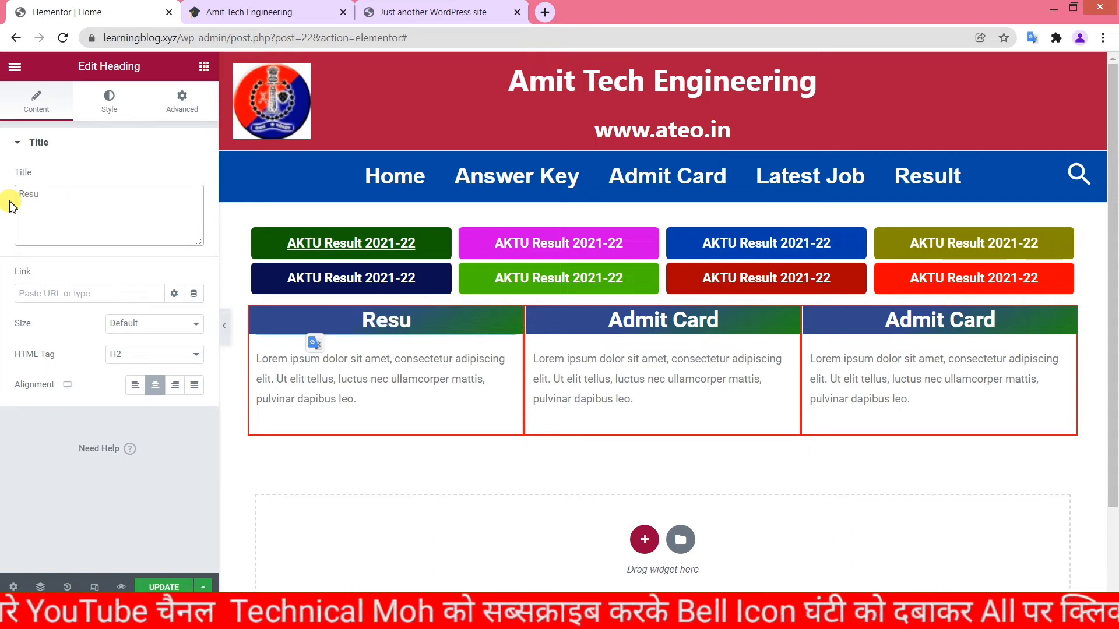
type("lts")
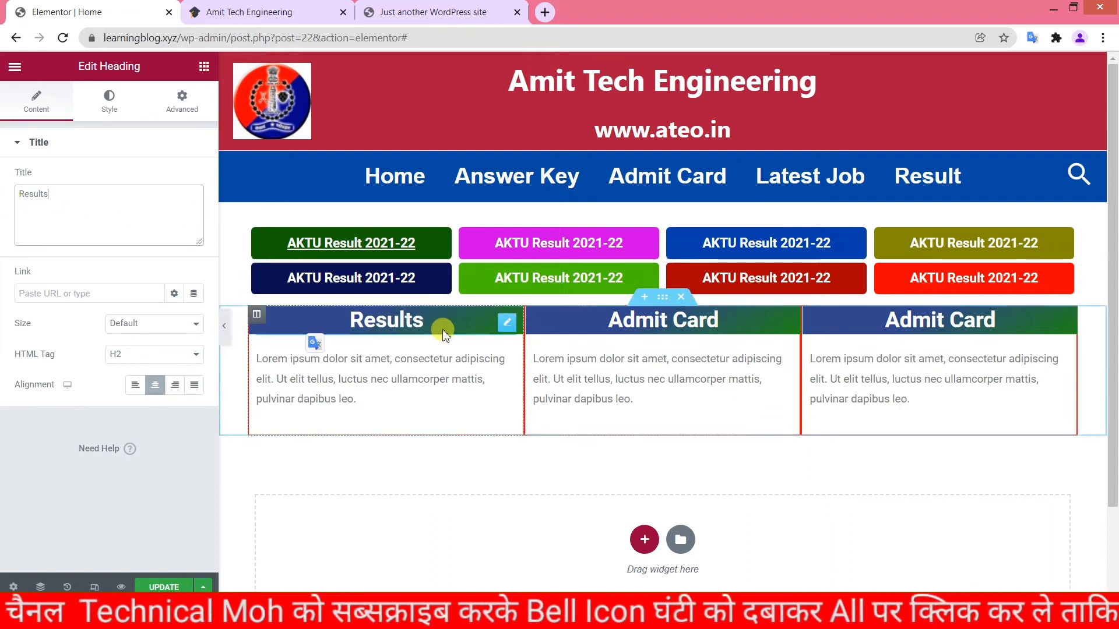
Step: Change the third column's heading title to "Latest Job"
left_click(664, 319)
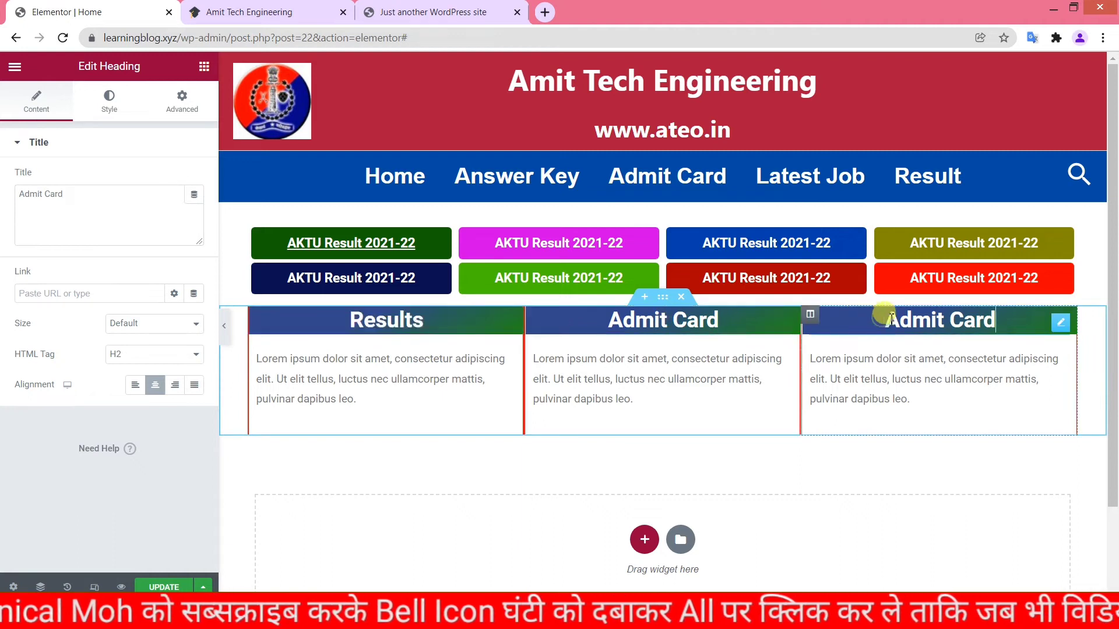
left_click_drag(64, 194, 8, 200)
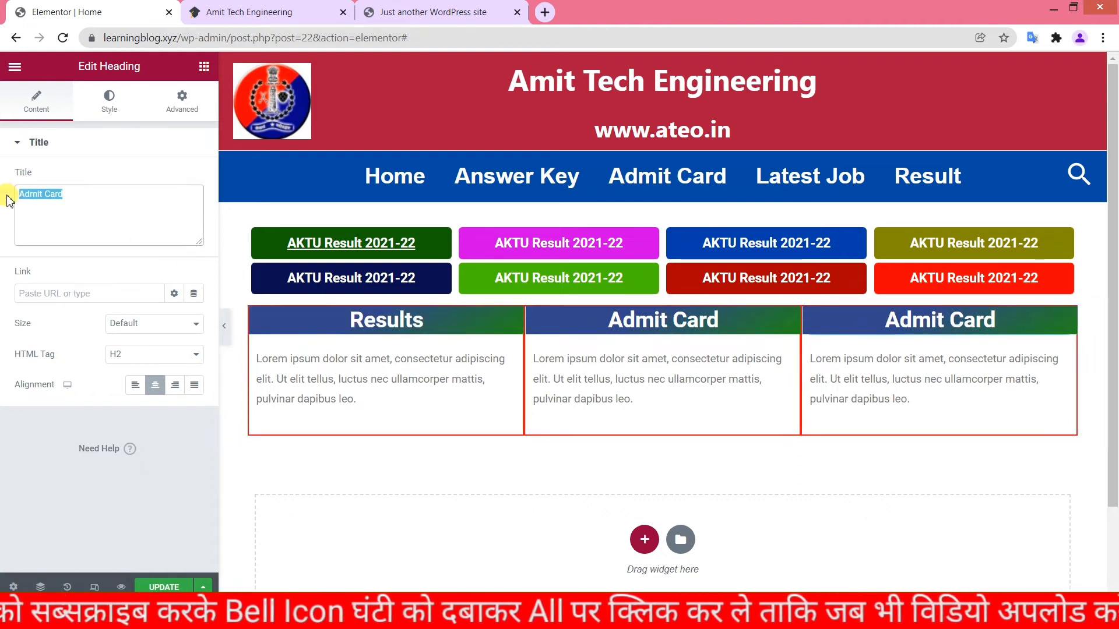
type("Late")
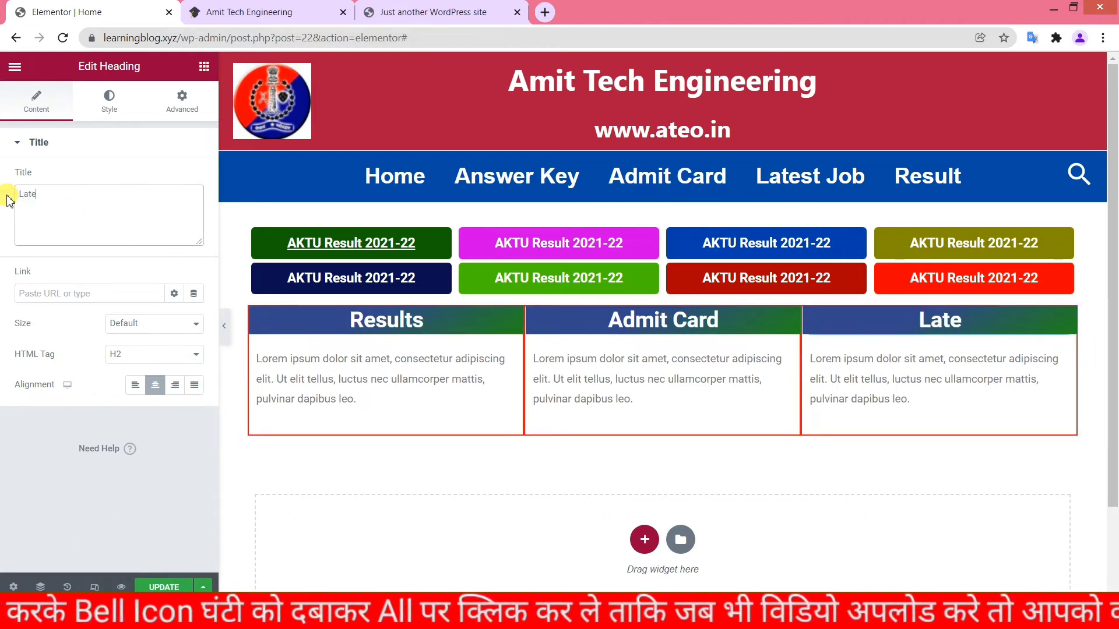
type("st Job")
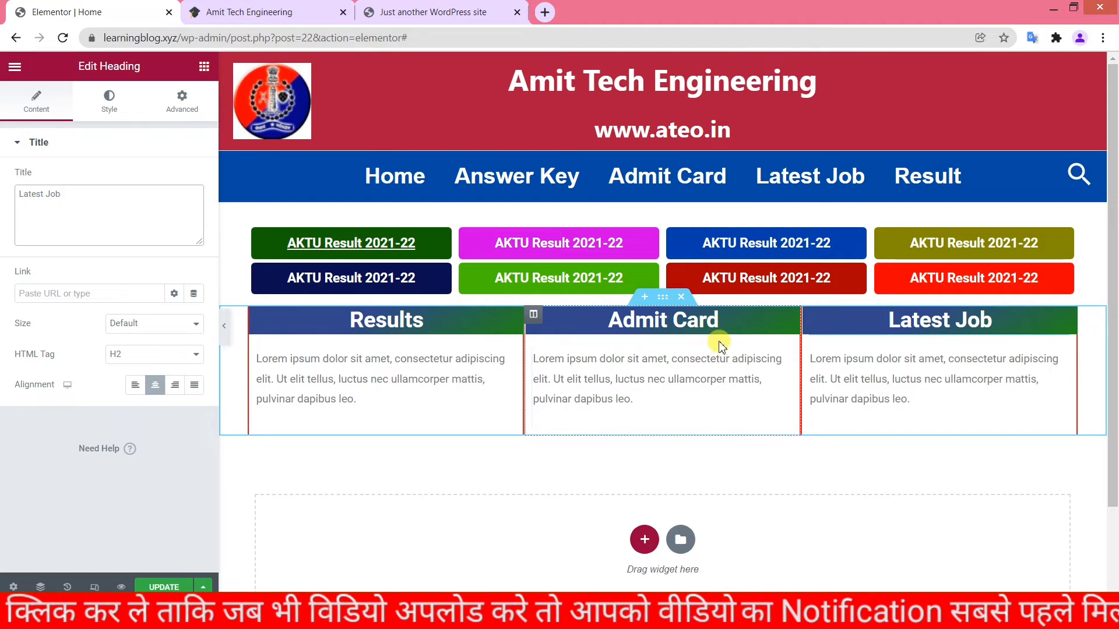
Step: Duplicate the three-column Results, Admit Card and Latest Job section twice to make three rows of blocks
right_click(662, 300)
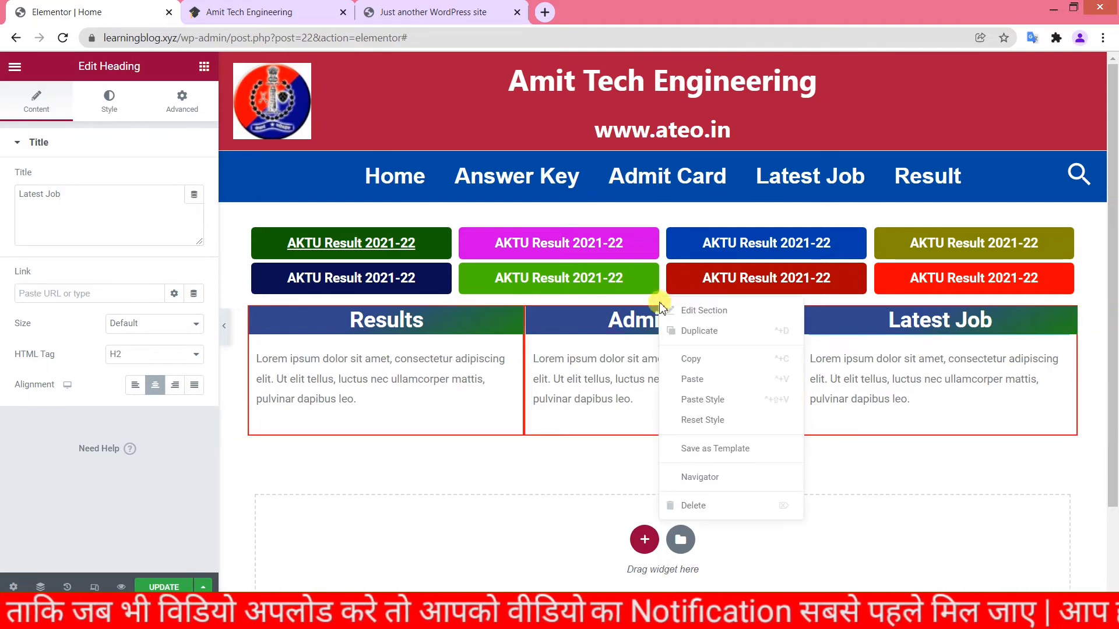
left_click(697, 331)
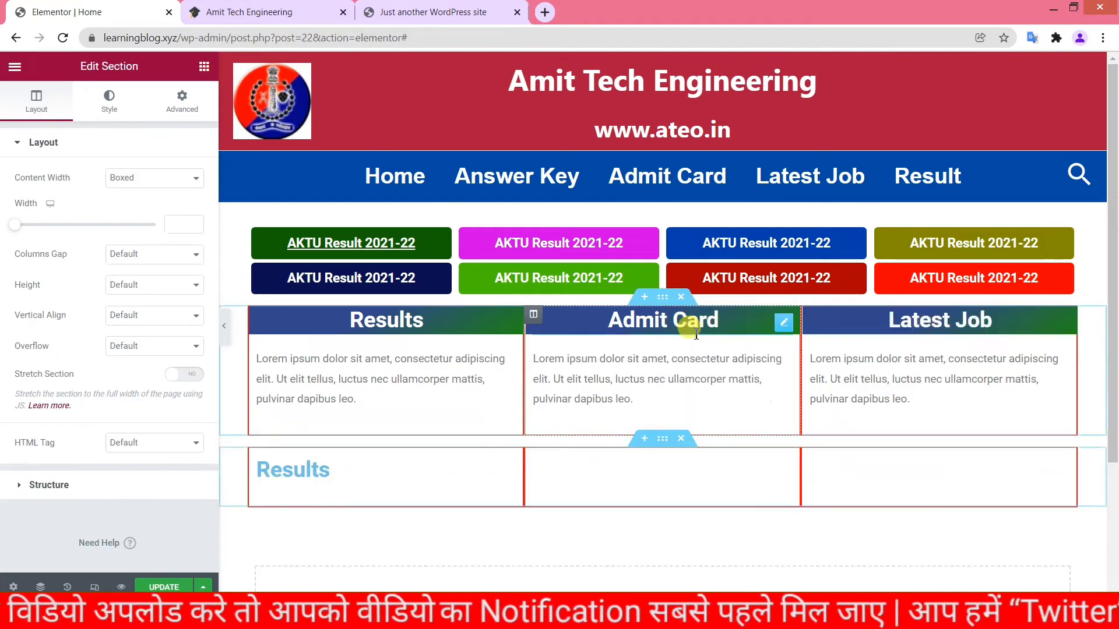
scroll(723, 379, "down", 3)
scroll(666, 369, "up", 1)
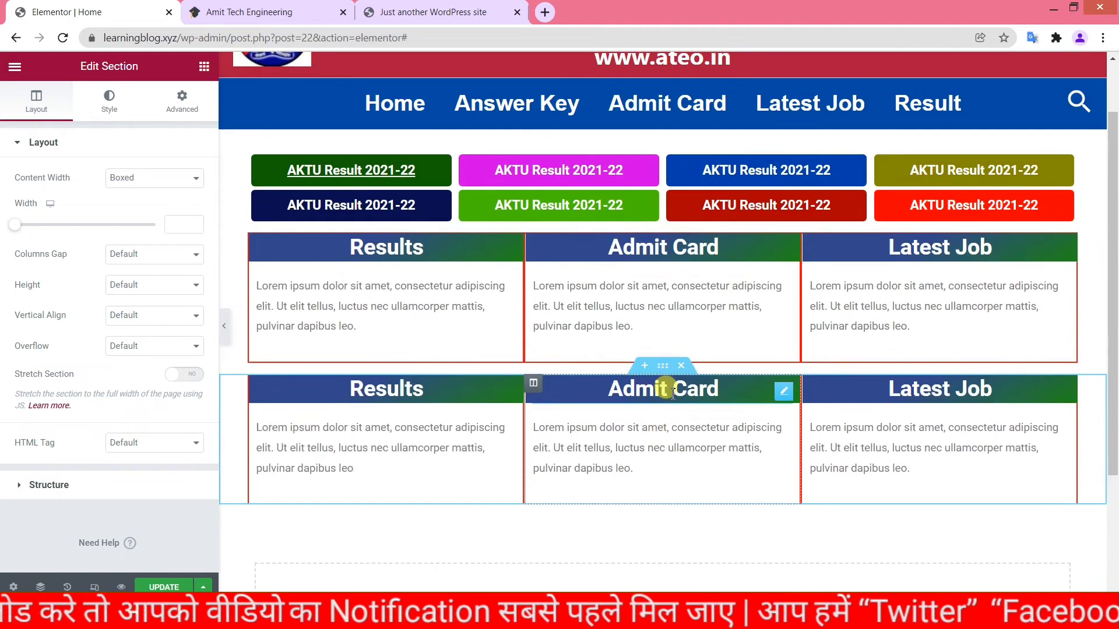
right_click(662, 366)
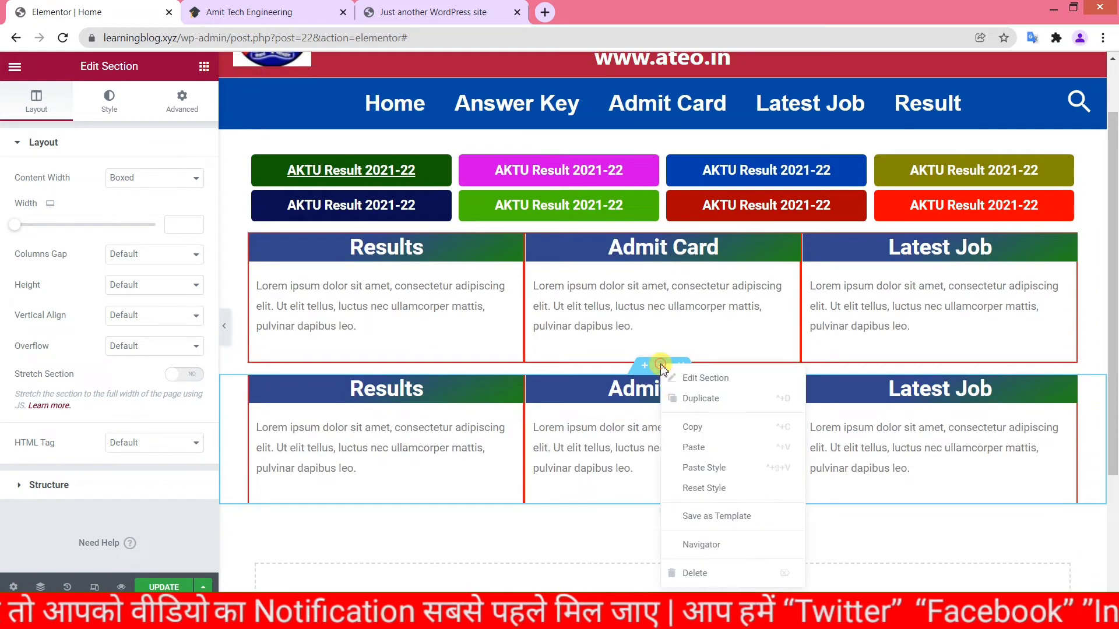
left_click(692, 408)
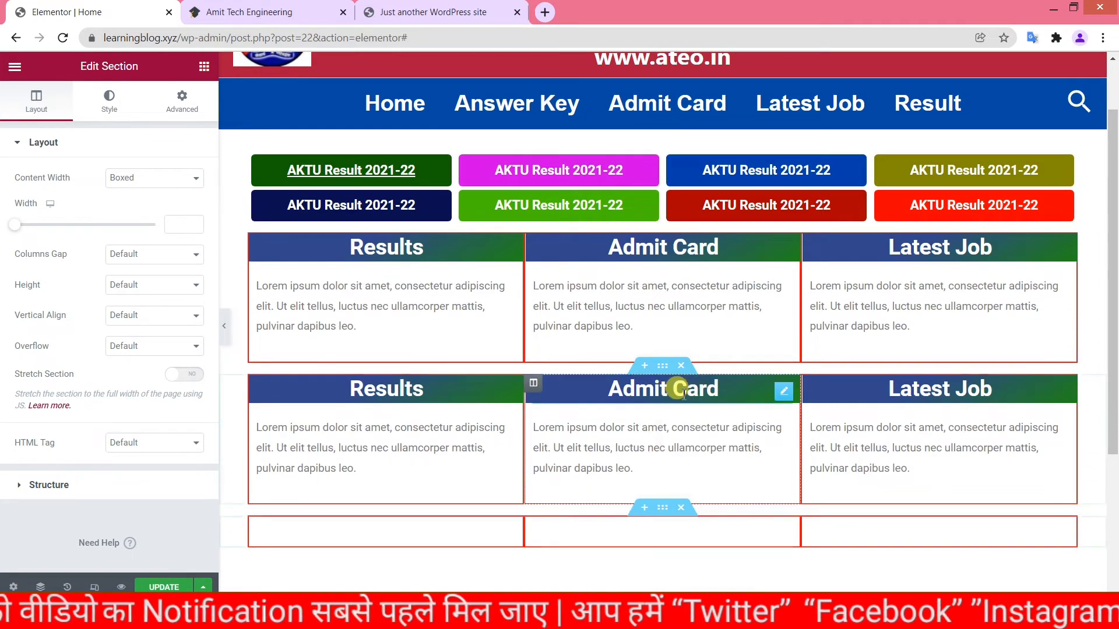
Step: Retitle the second row Admission, Answer Key, Study Materials and the third row Civil Engg, Offline Job, Board Result, and update the page
left_click(449, 394)
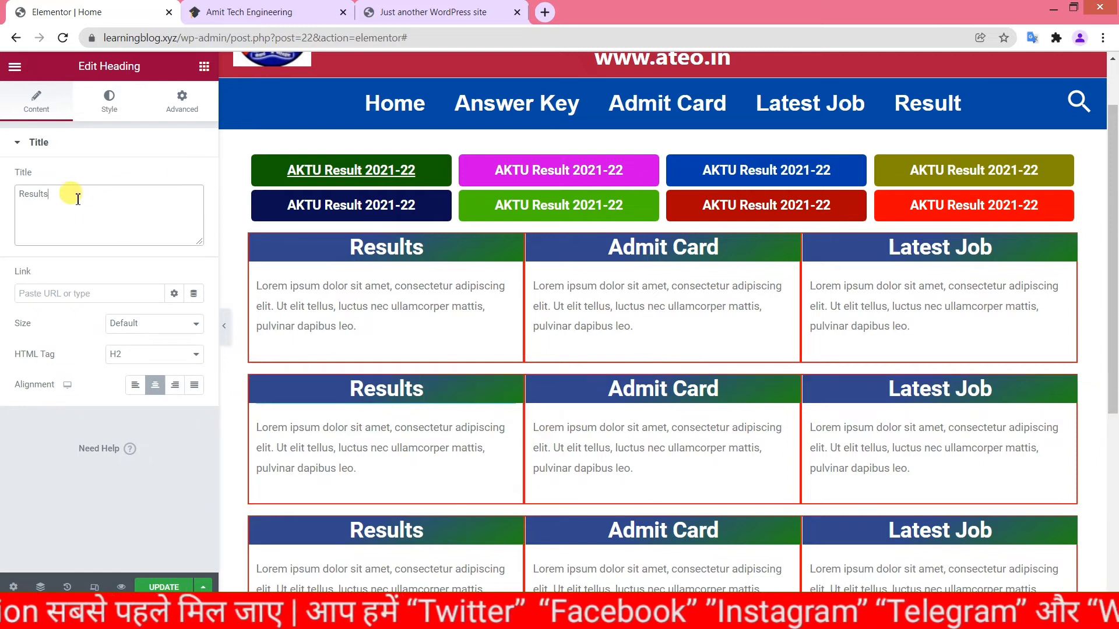
left_click_drag(72, 194, 7, 198)
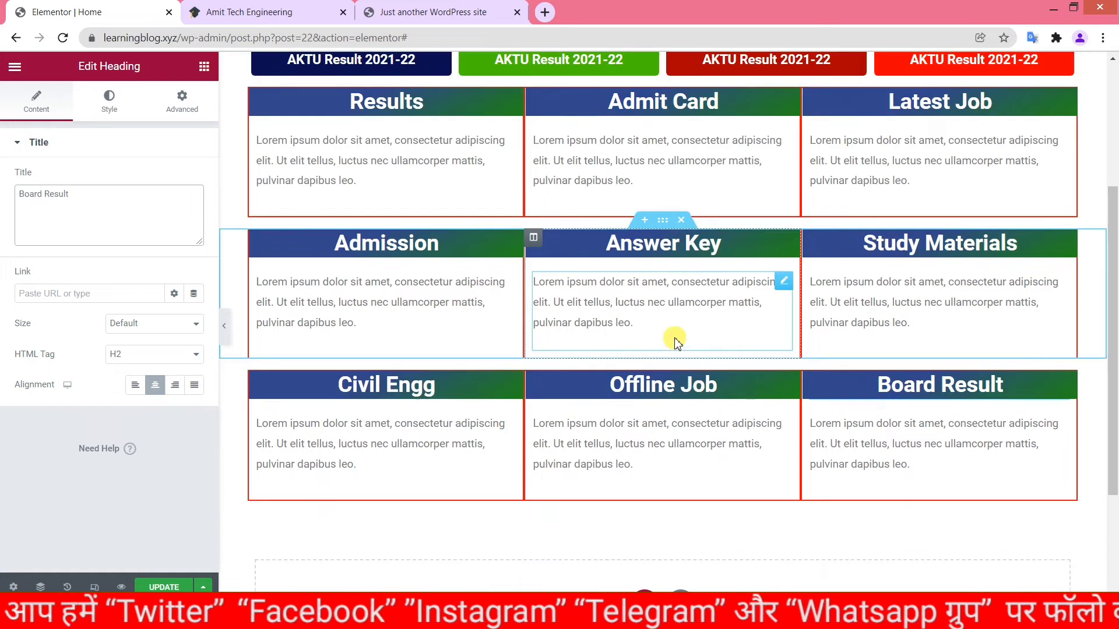
scroll(693, 348, "up", 4)
scroll(694, 348, "down", 3)
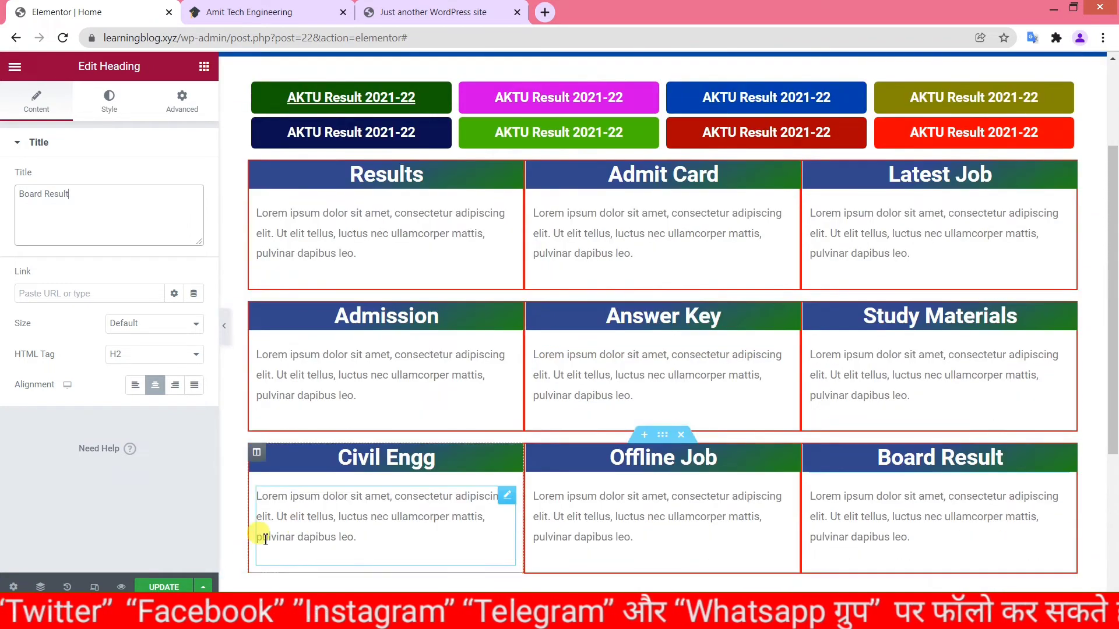
left_click(163, 586)
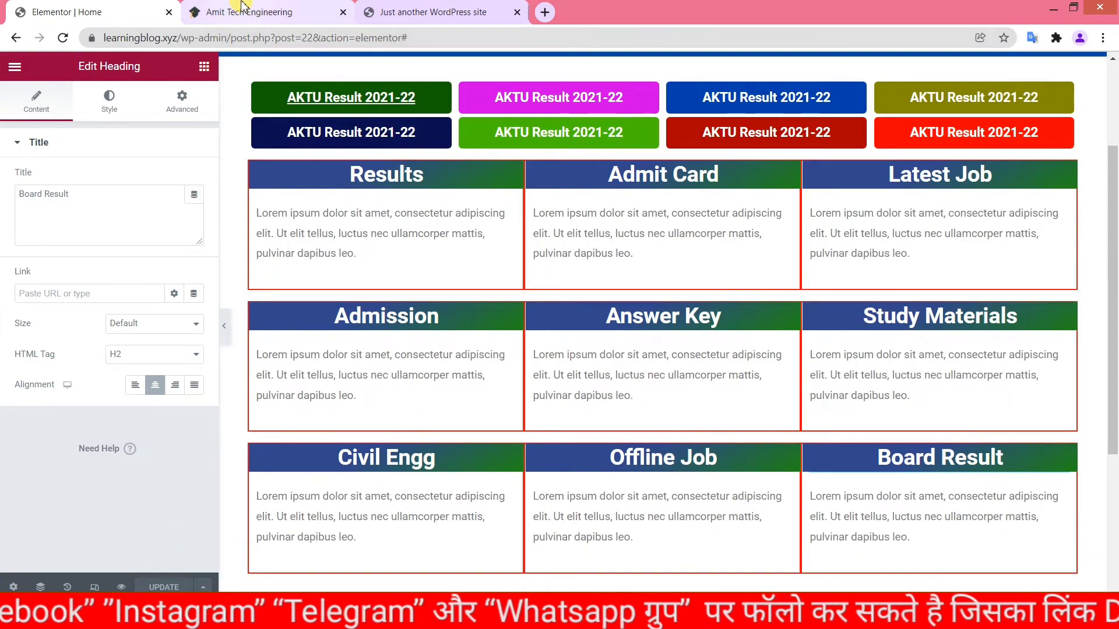
Step: Reload the live site beside the editor, review the nine-block grid, and compare it with the list blocks on ateo.in
left_click(242, 9)
left_click_drag(407, 6, 233, 9)
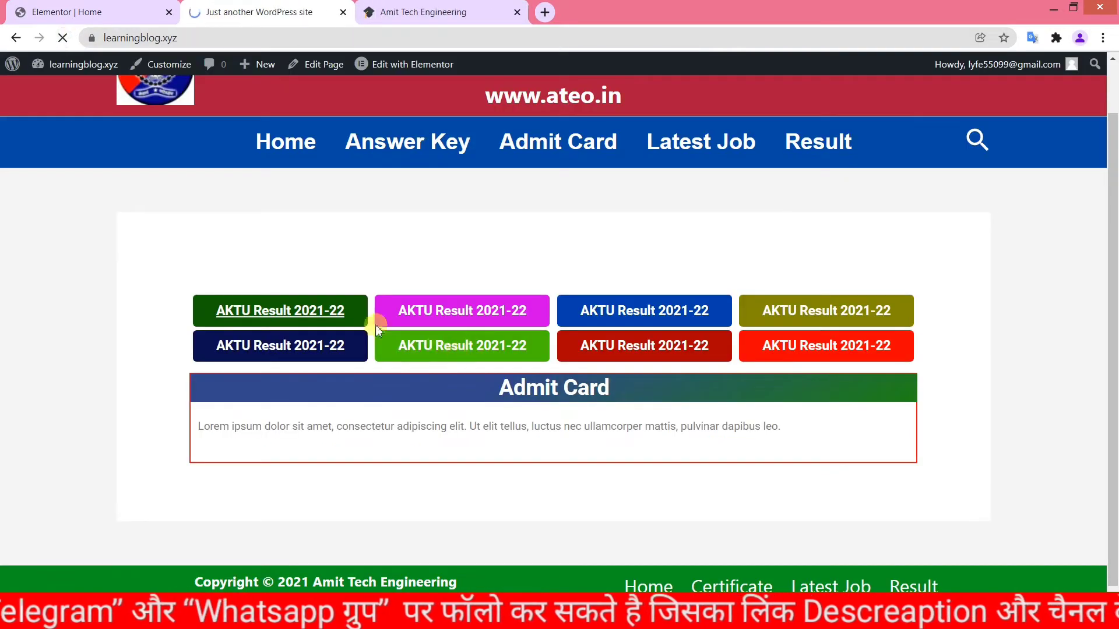
scroll(493, 306, "down", 3)
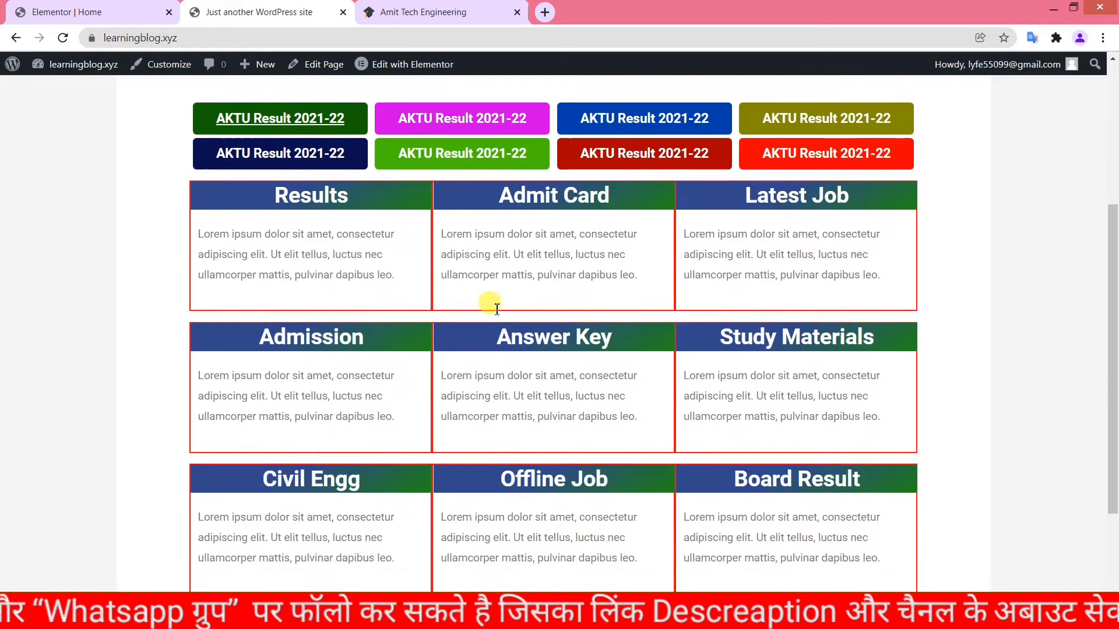
scroll(497, 305, "down", 1)
scroll(495, 295, "up", 3)
scroll(309, 228, "down", 2)
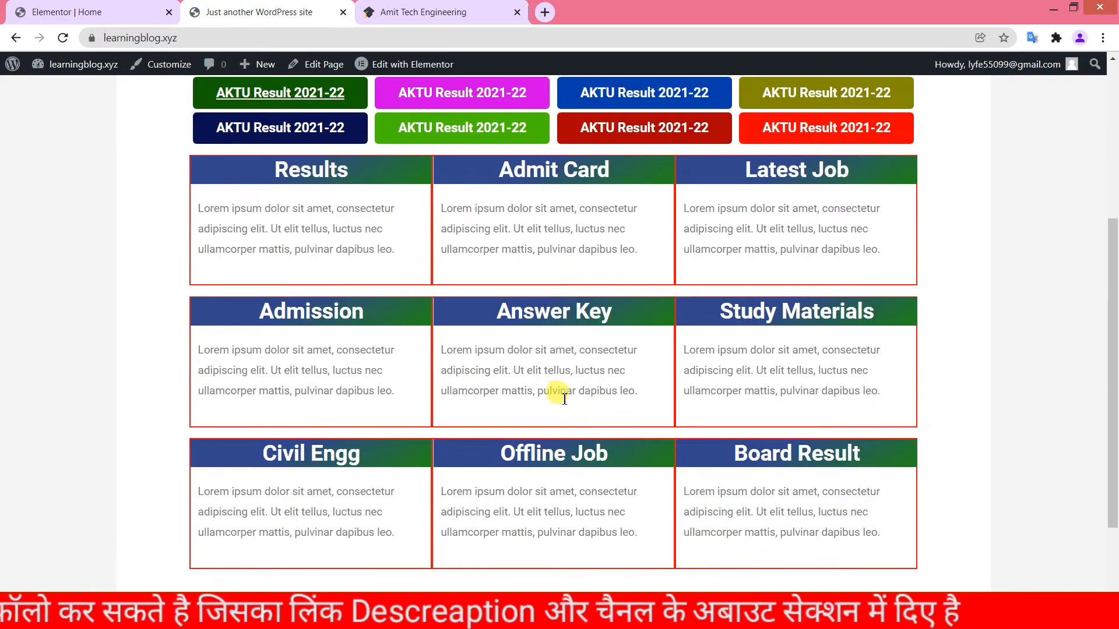
scroll(561, 399, "down", 1)
scroll(563, 399, "up", 4)
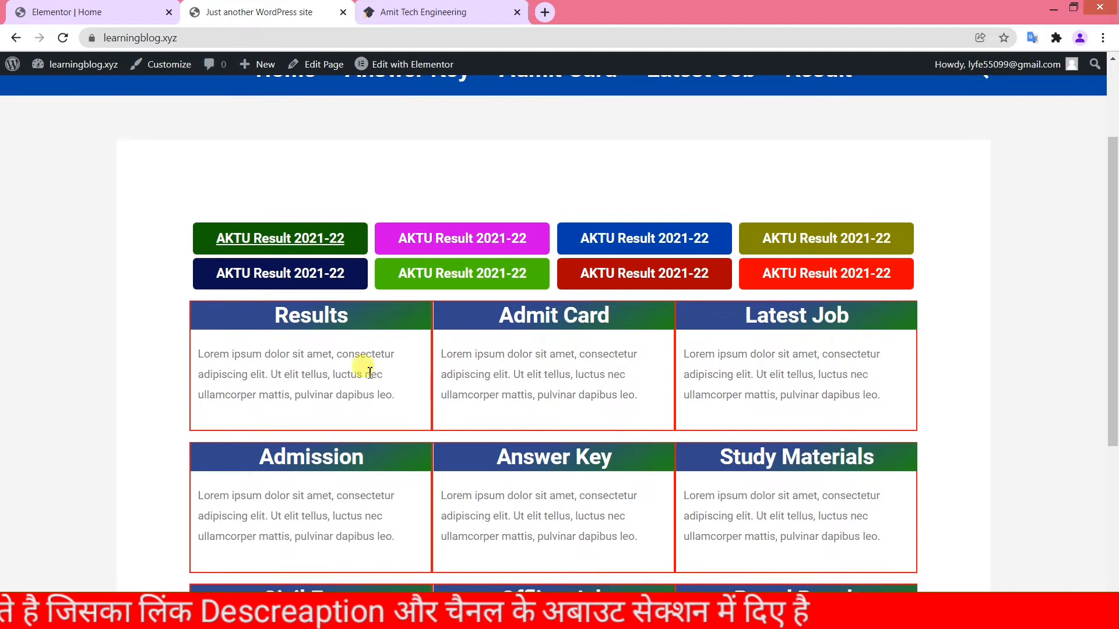
left_click(423, 11)
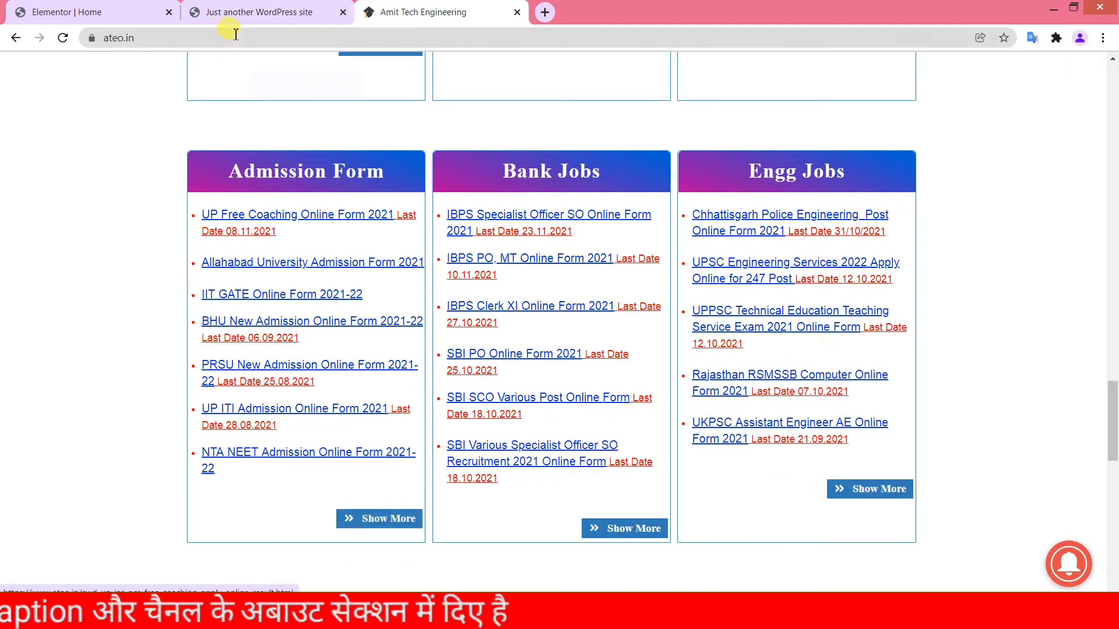
left_click(229, 11)
Step: Return to the Elementor editor, add a Button widget below the Results block's text, and align it right
left_click(67, 12)
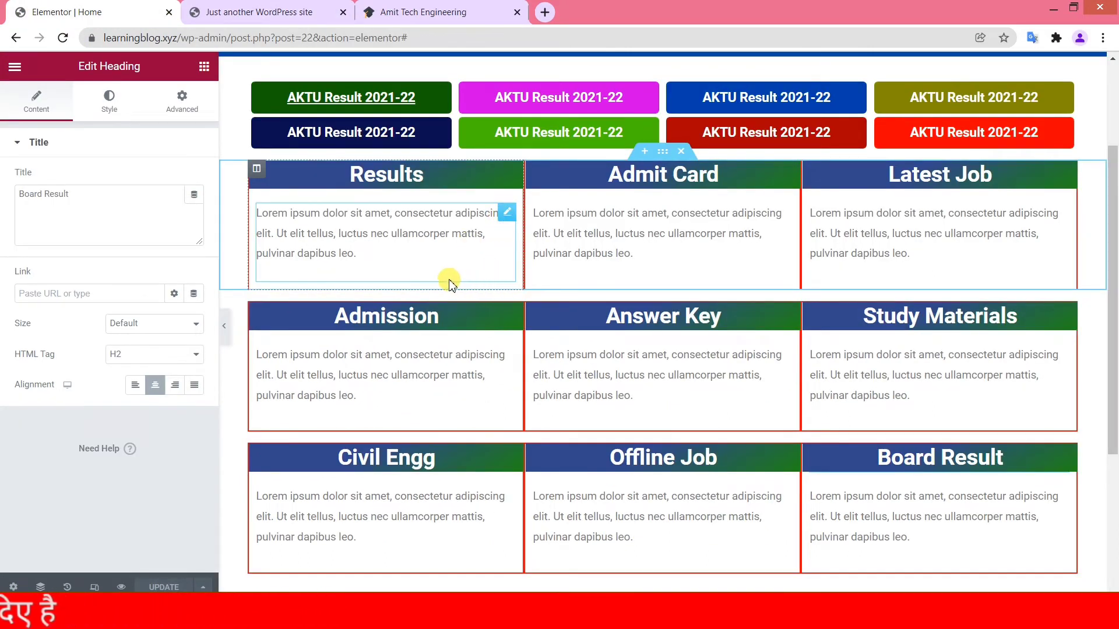
left_click(204, 67)
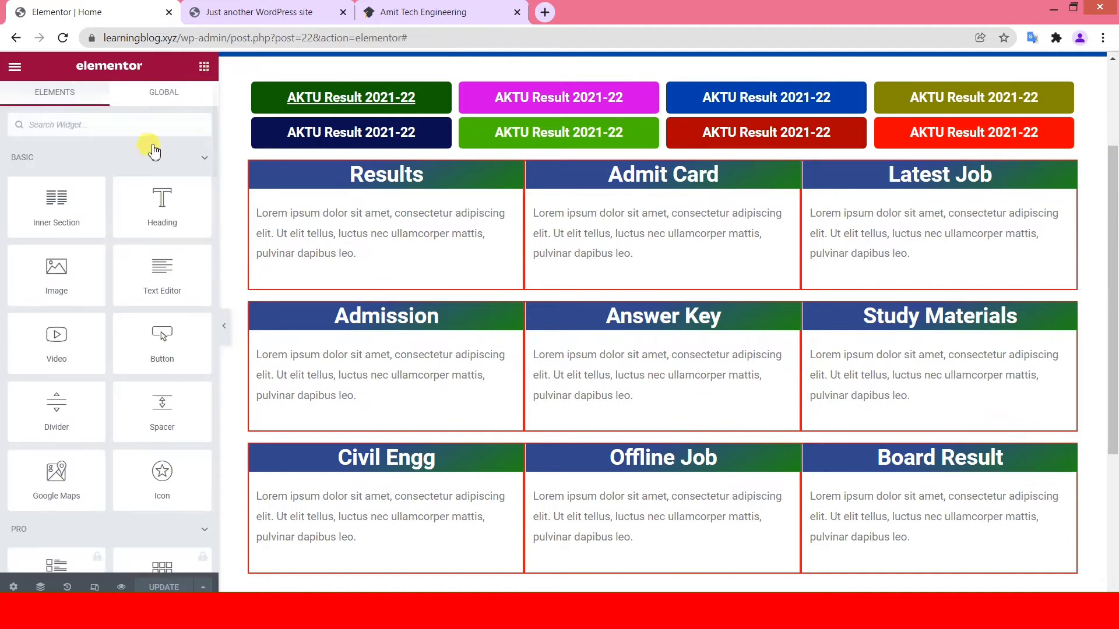
left_click(107, 128)
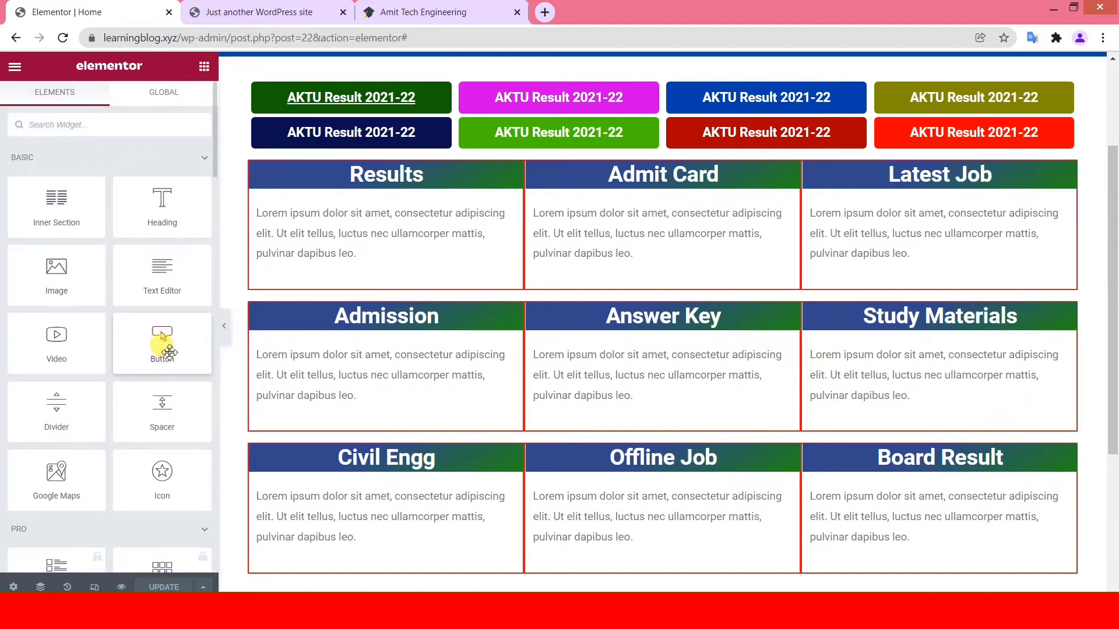
left_click_drag(158, 352, 482, 288)
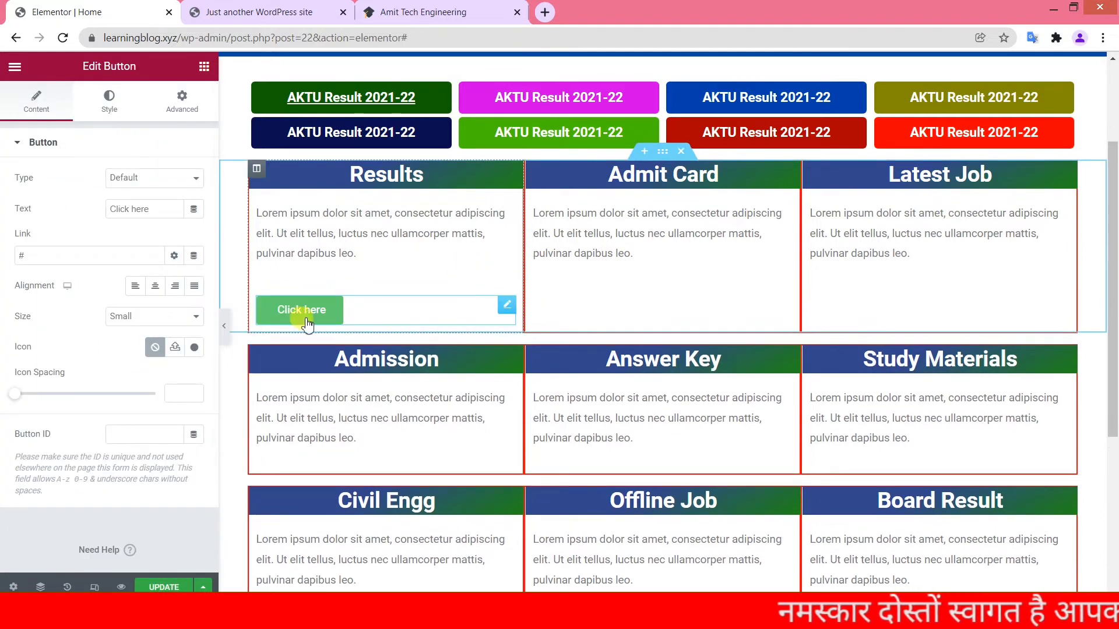
left_click(156, 288)
left_click(175, 286)
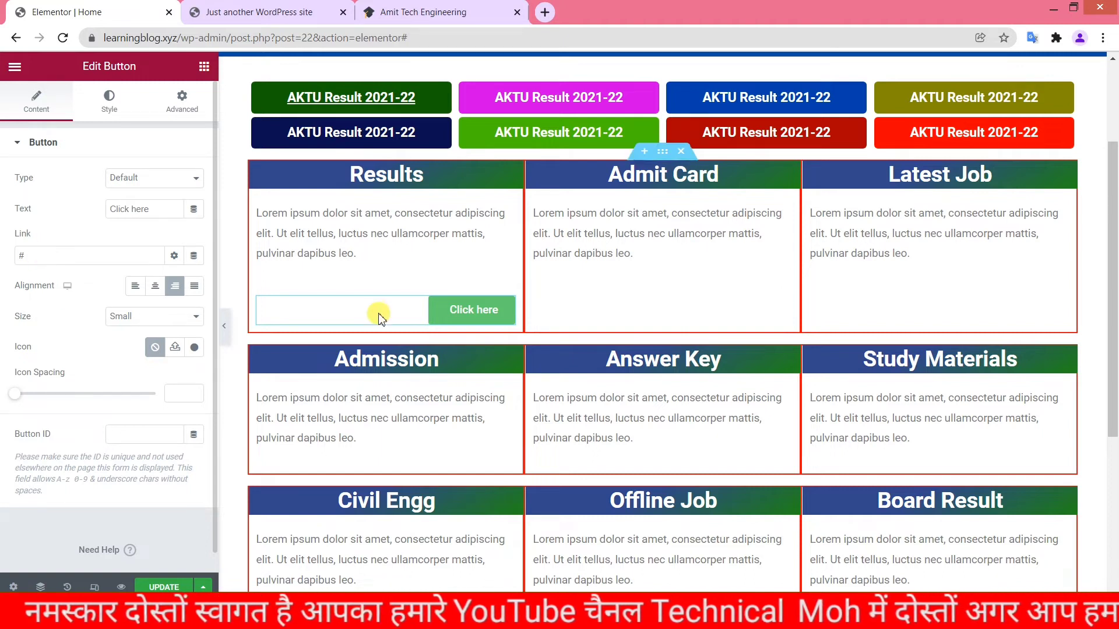
Step: Check the live site by opening the green AKTU Result 2021-22 button's link, and return to the Elementor editor
left_click(420, 11)
left_click(244, 6)
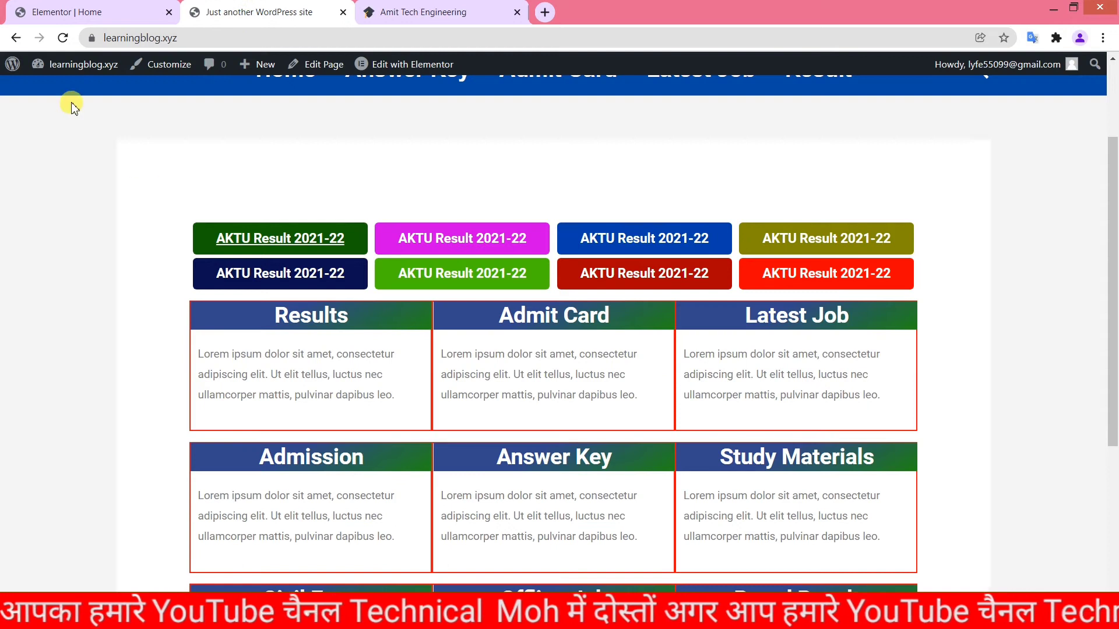
left_click(271, 233)
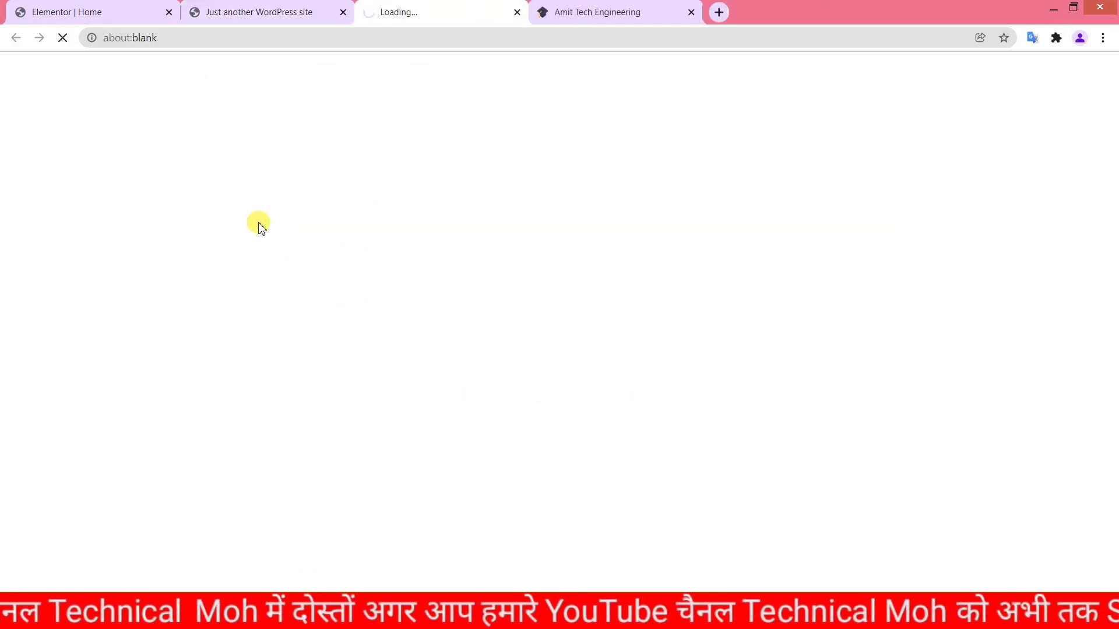
left_click(289, 13)
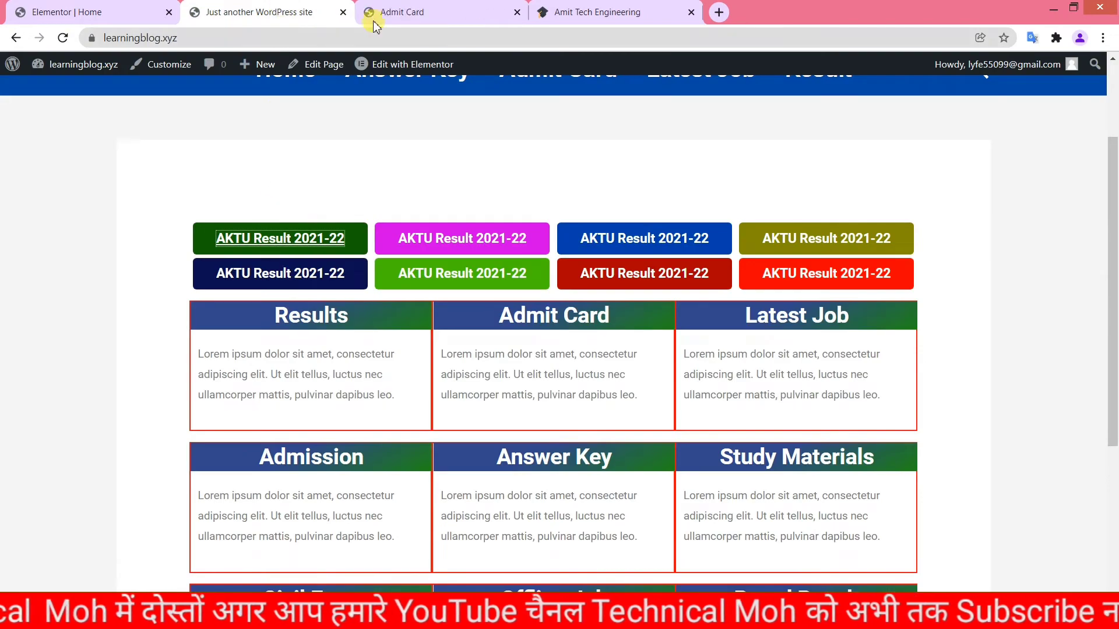
left_click(376, 13)
left_click(89, 11)
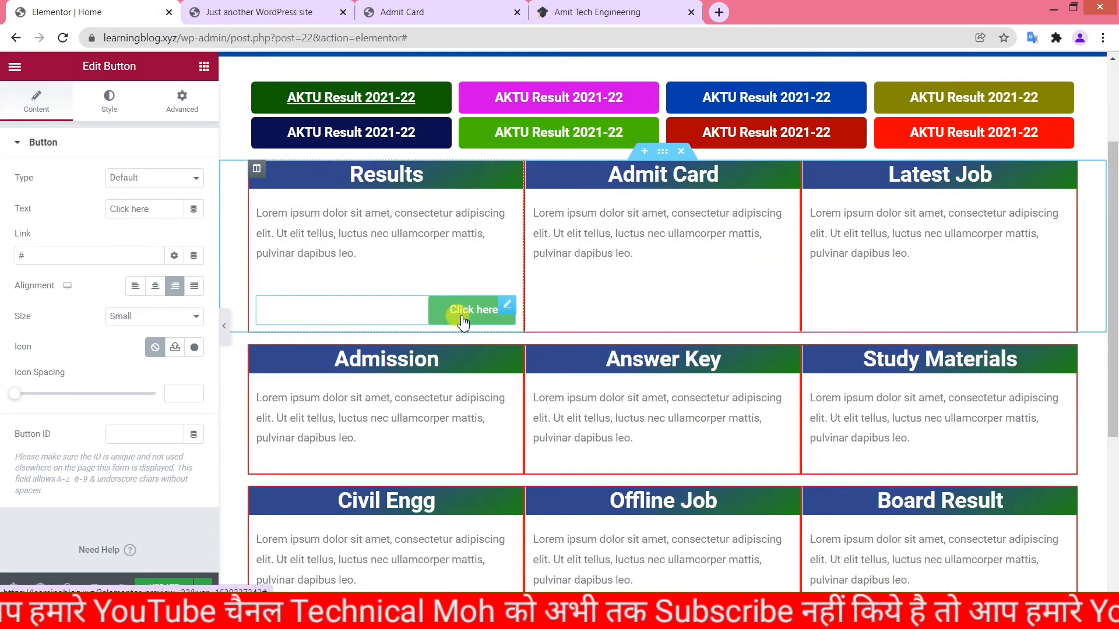
Step: Set the Results block button's background color to a bright purple
left_click(108, 102)
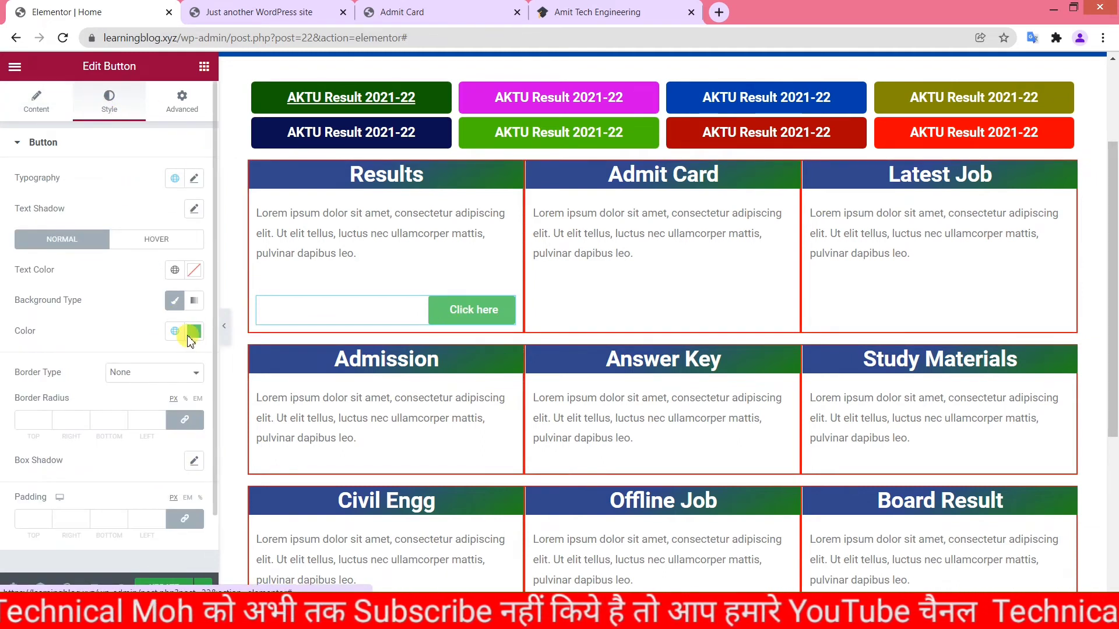
left_click(194, 332)
left_click_drag(155, 430, 185, 478)
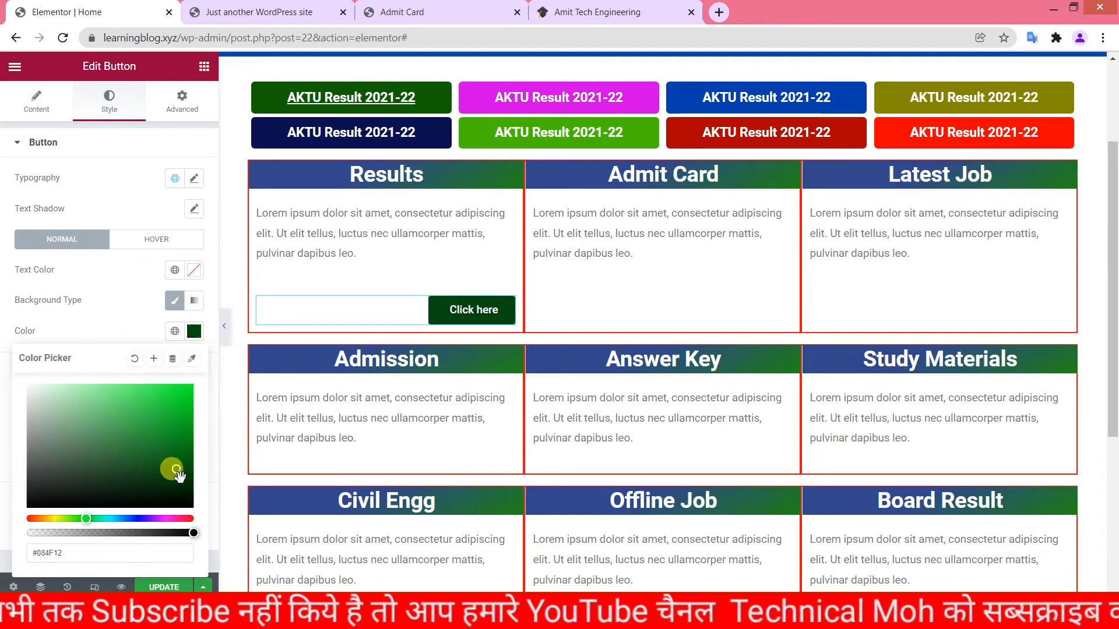
left_click(158, 519)
left_click(166, 455)
left_click_drag(166, 454, 185, 405)
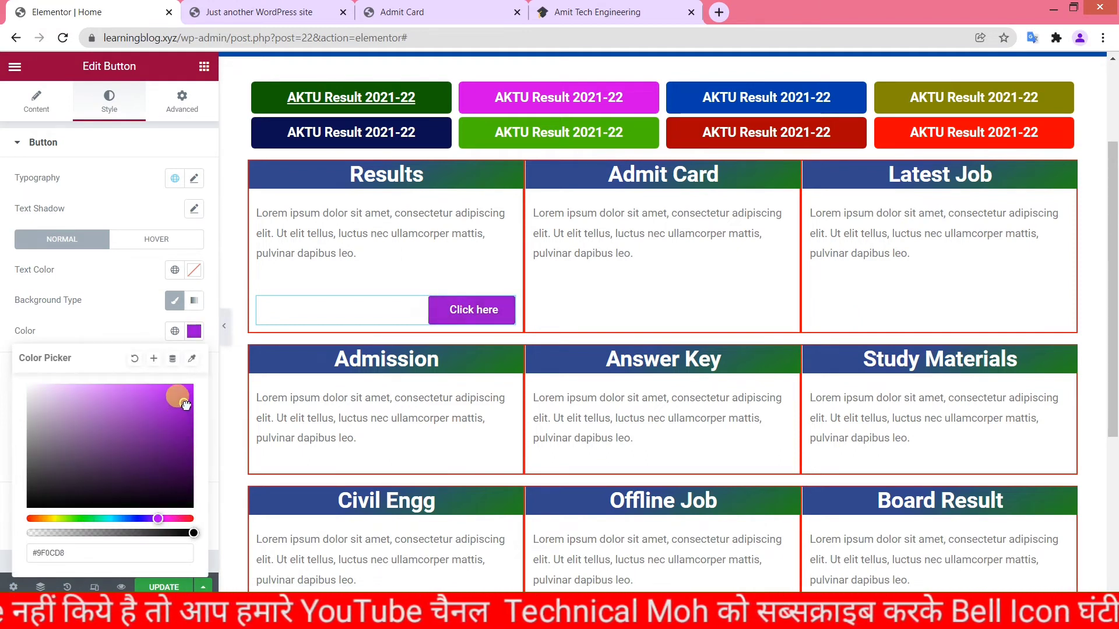
left_click(137, 319)
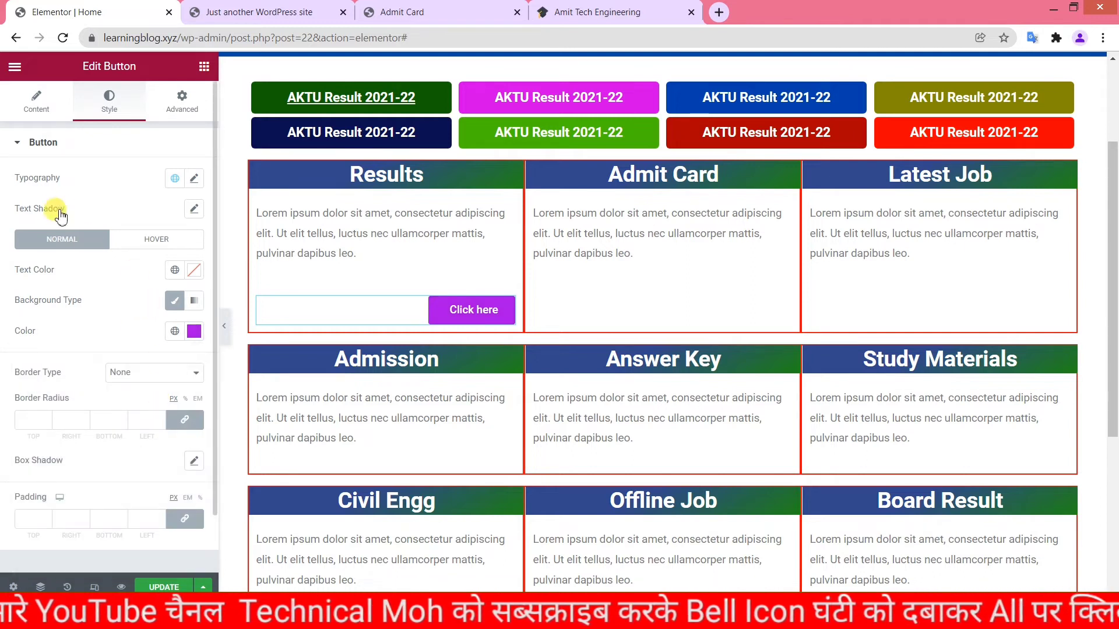
Step: Set the Results block button's typography to Arial, 14 px, Bold weight and Uppercase transform
left_click(194, 179)
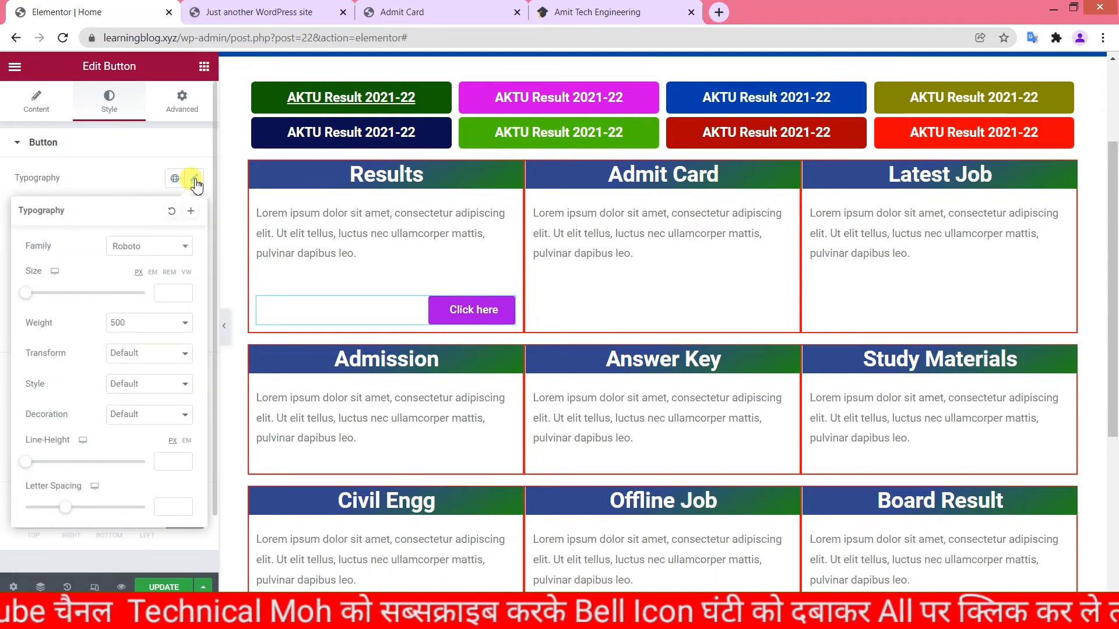
left_click(141, 251)
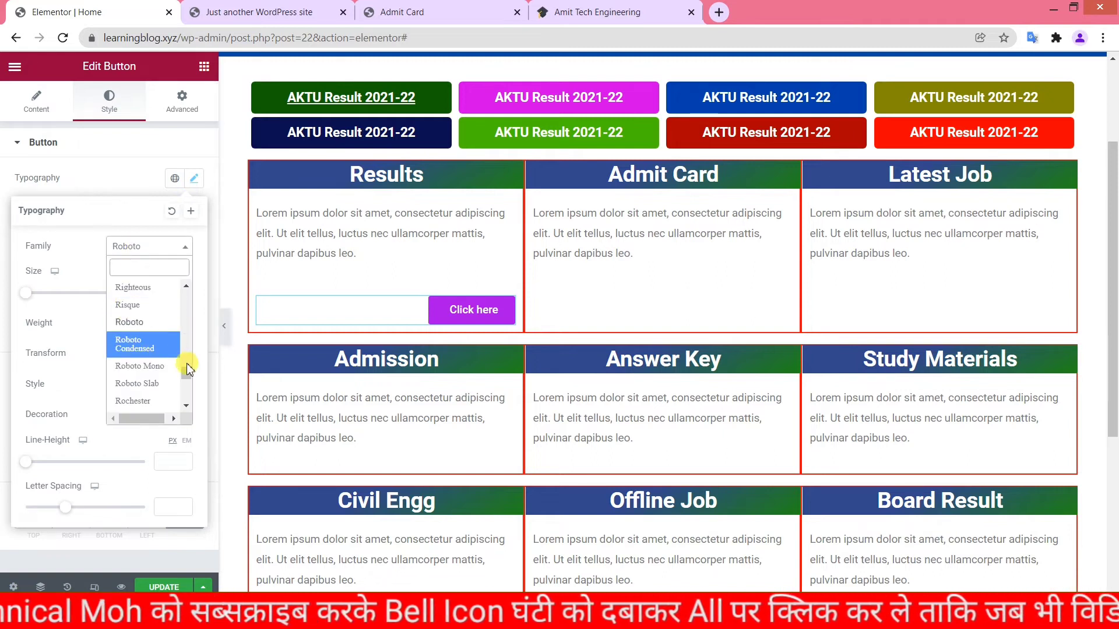
left_click_drag(188, 373, 182, 287)
left_click(145, 322)
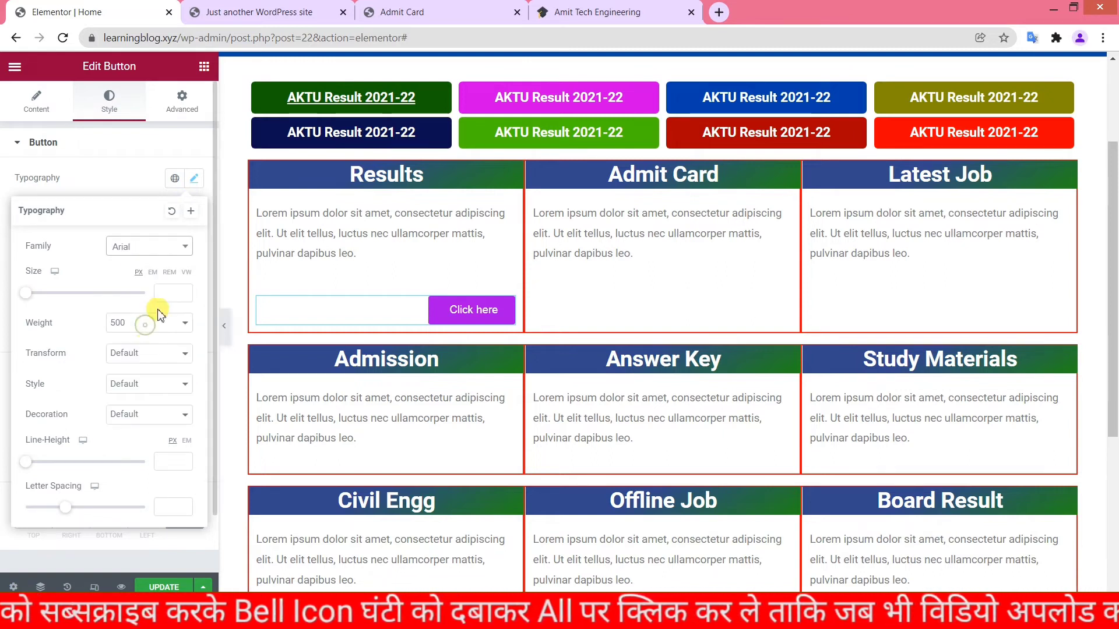
left_click(138, 323)
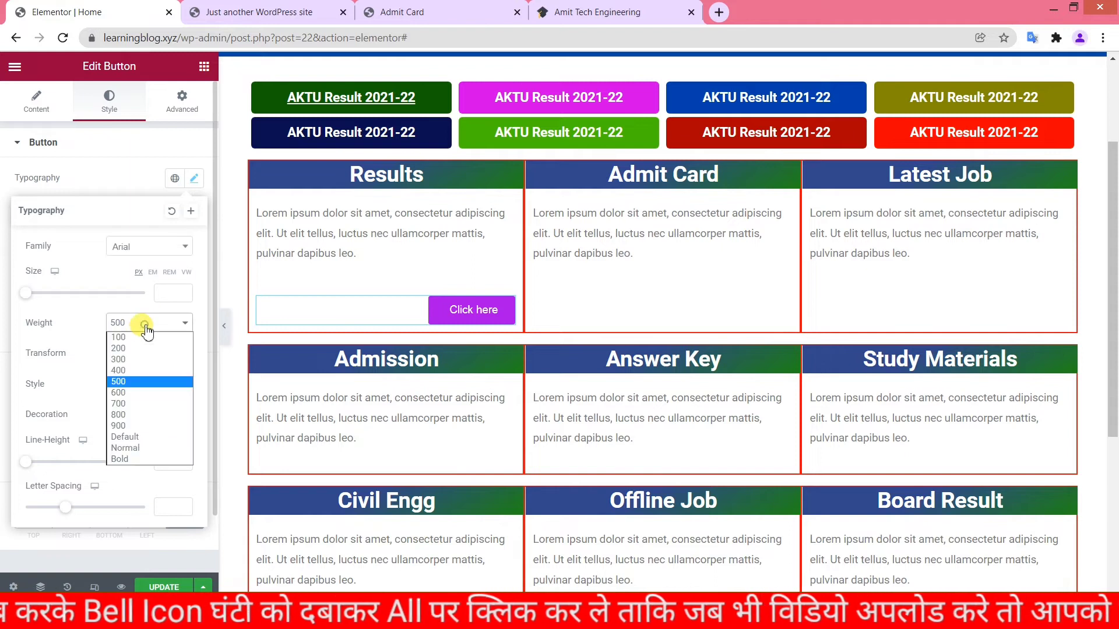
left_click(133, 465)
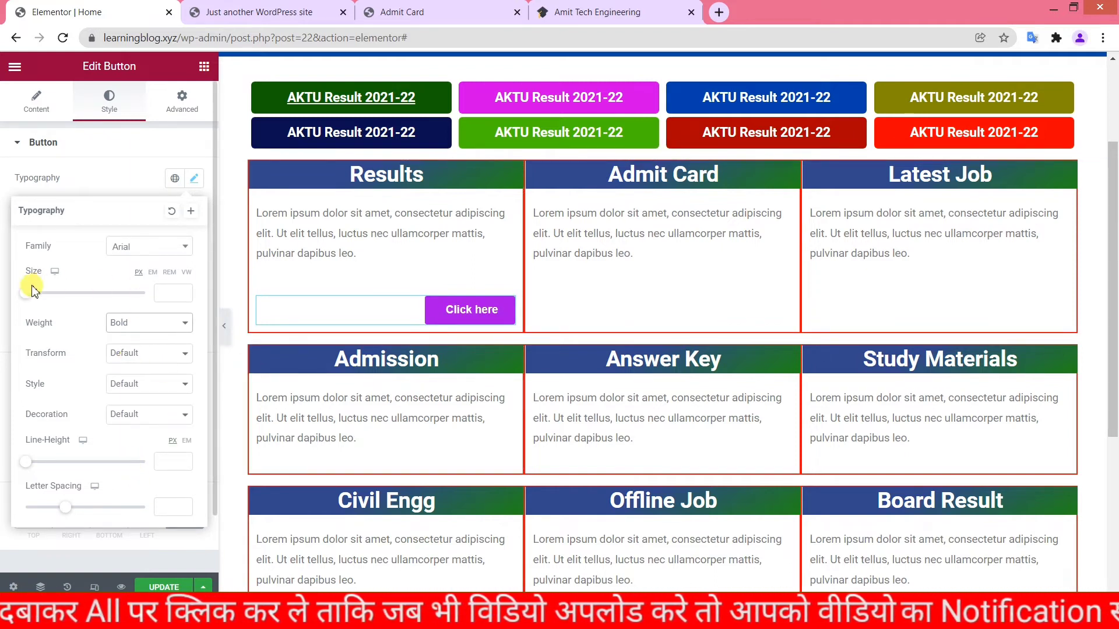
left_click_drag(29, 295, 37, 296)
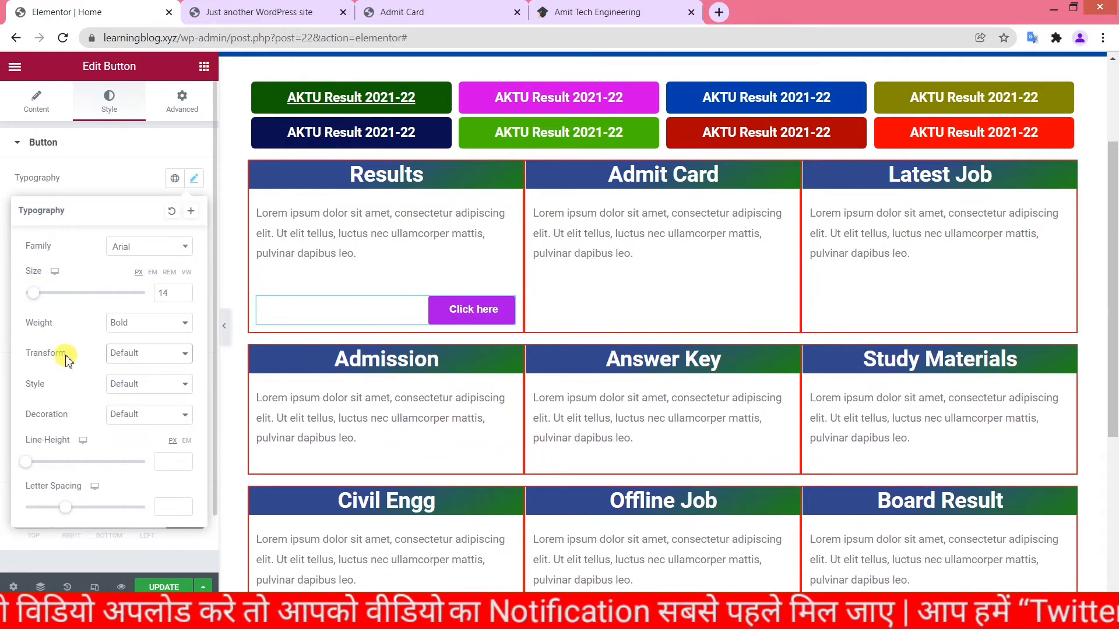
left_click(116, 354)
left_click(128, 383)
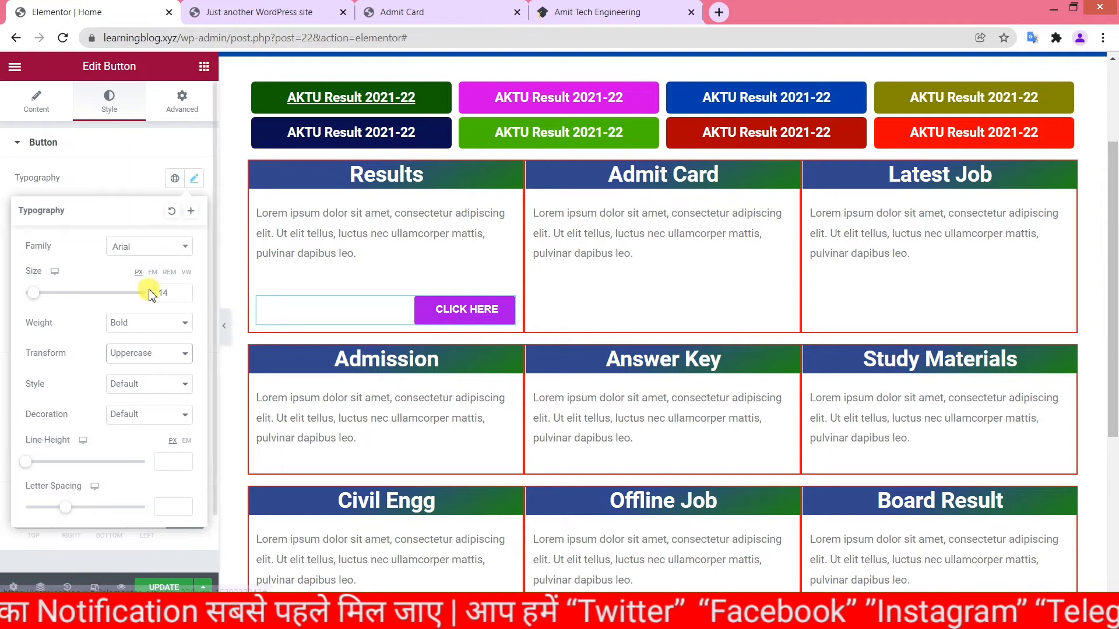
Step: Try a Solid border around the Results block's button widget and return the border type to None
left_click(195, 102)
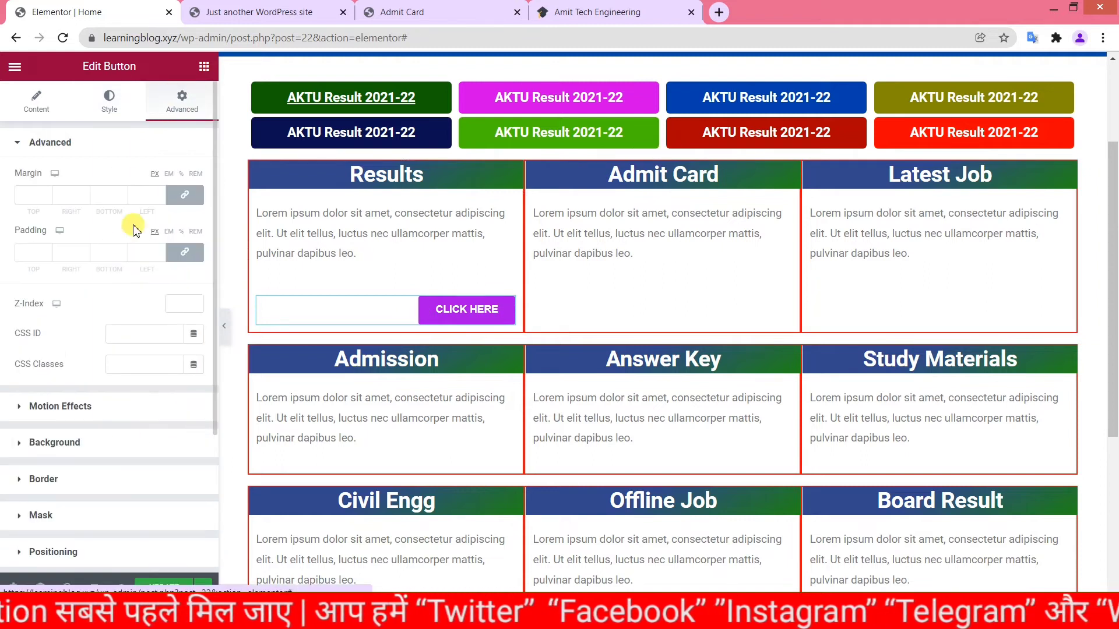
left_click(53, 252)
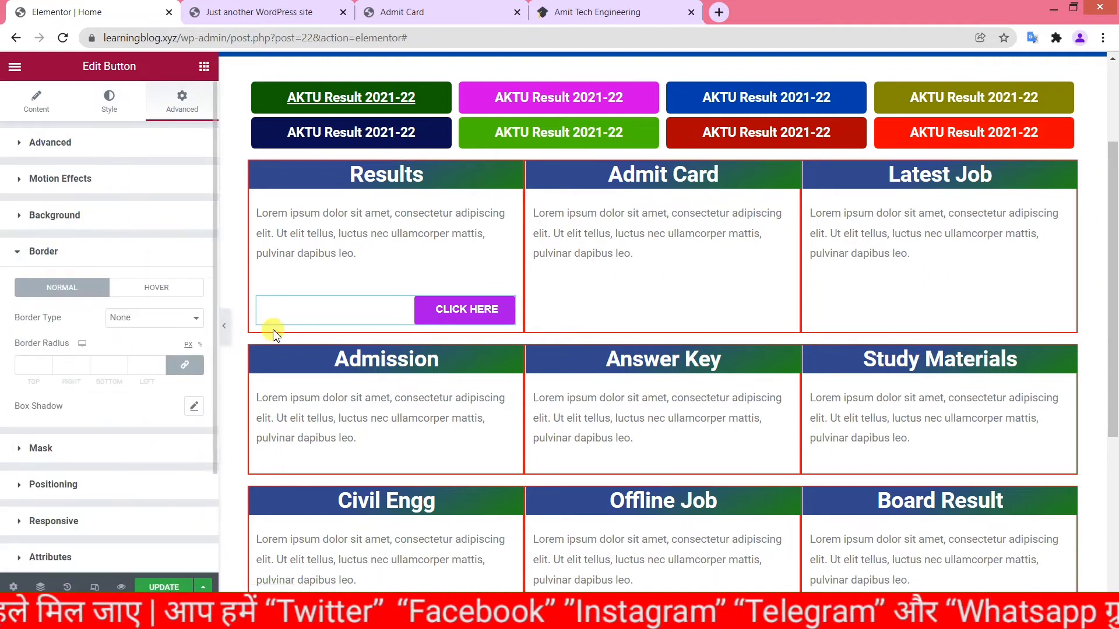
left_click(120, 317)
left_click(126, 344)
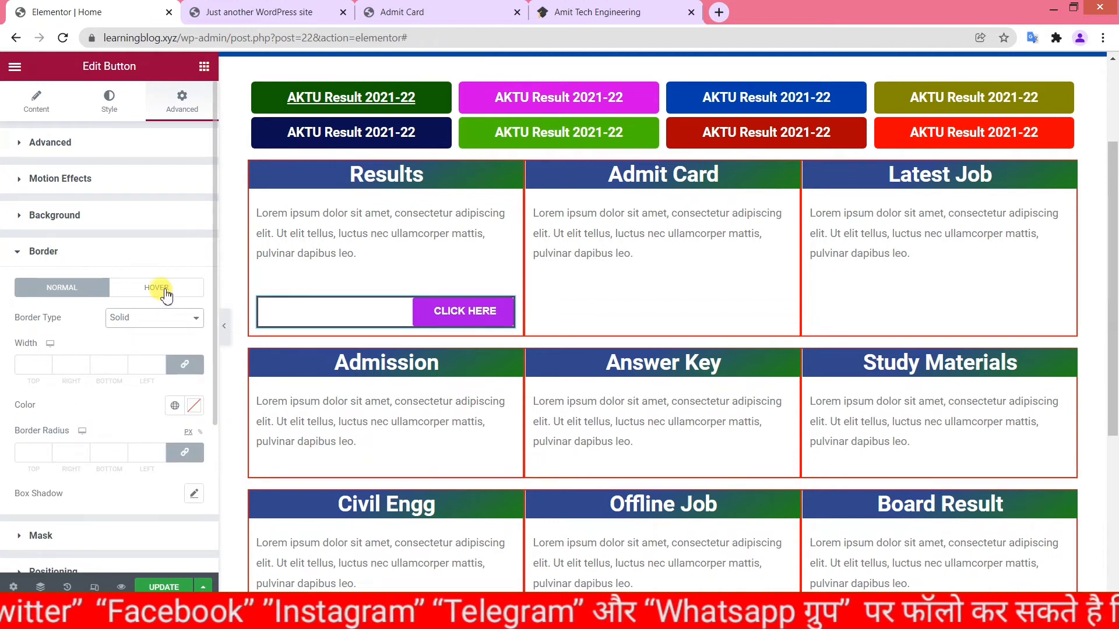
left_click(144, 318)
left_click(135, 333)
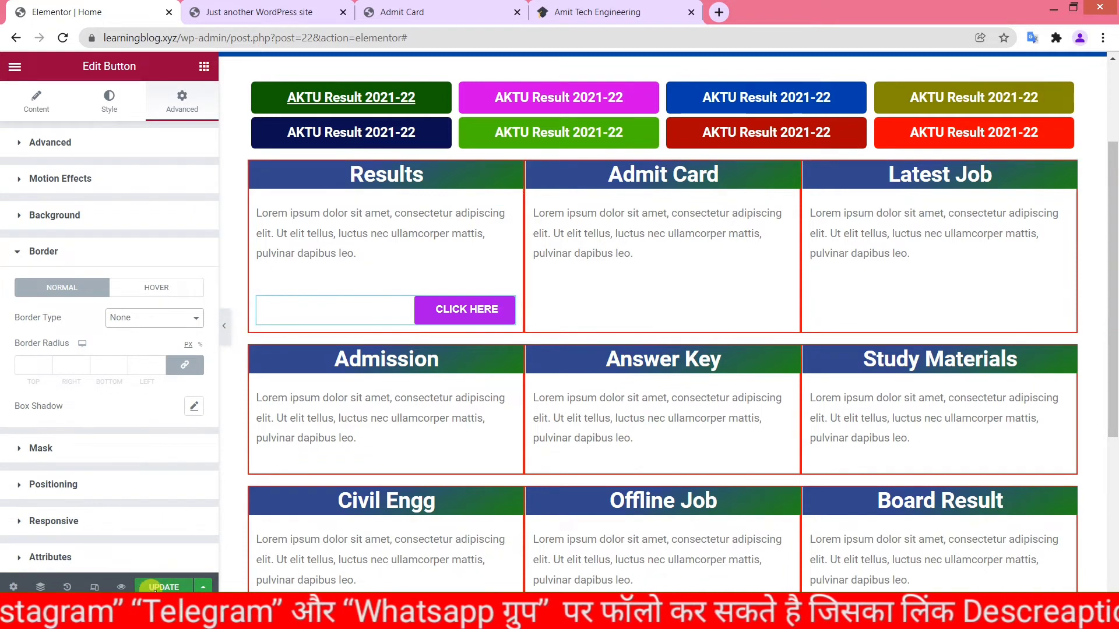
Step: Copy the purple button from the Results block and paste it into the other eight blocks across all three rows
right_click(453, 310)
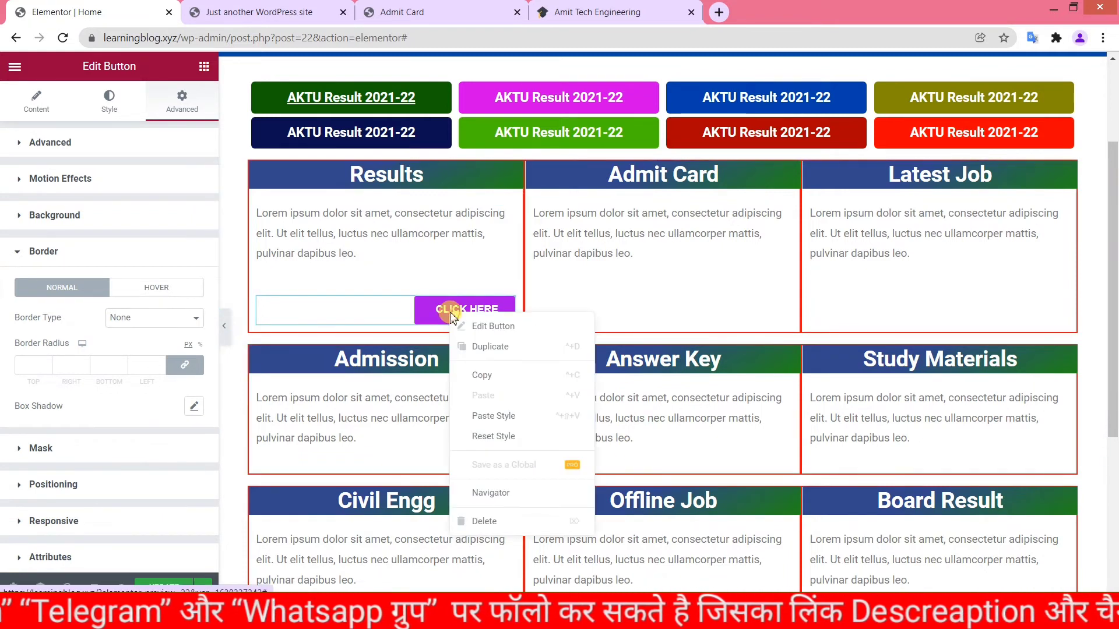
left_click(484, 373)
right_click(758, 306)
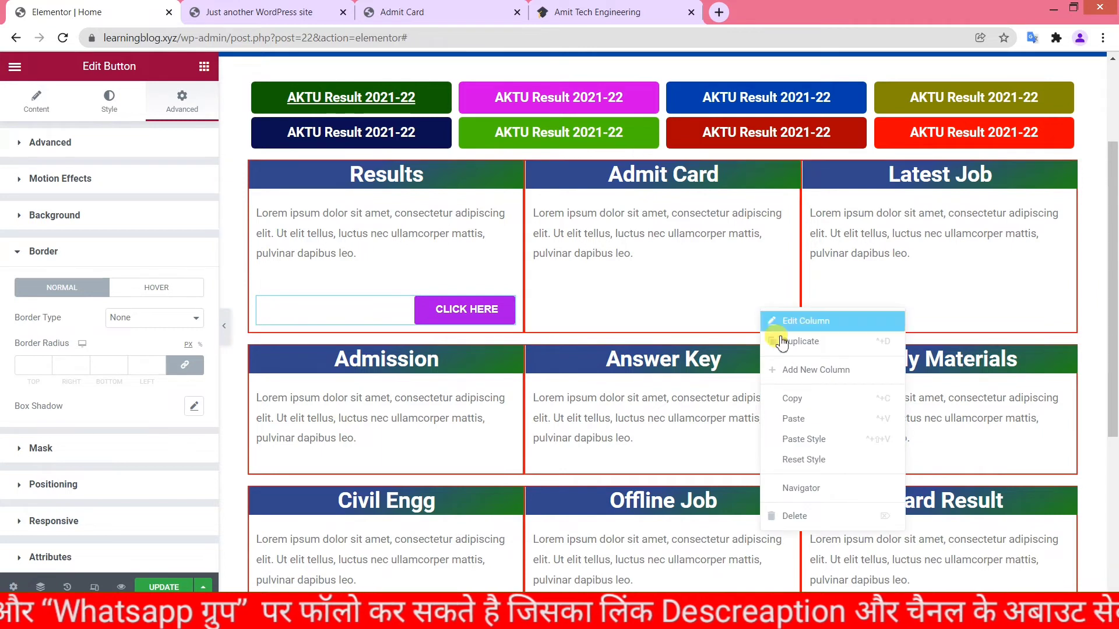
left_click(794, 419)
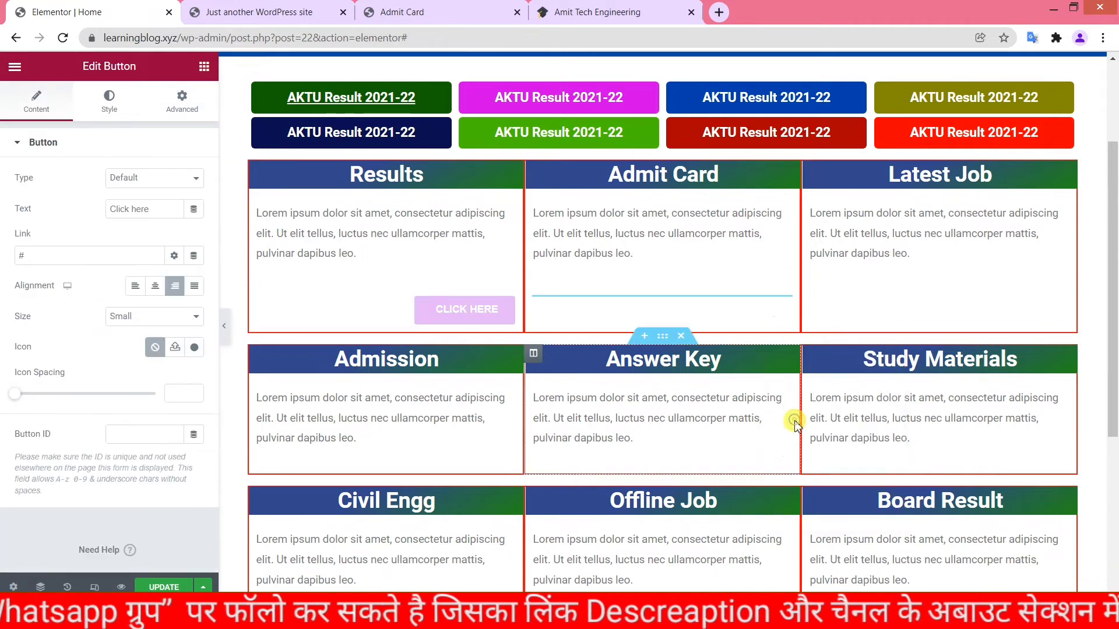
right_click(977, 303)
left_click(1043, 412)
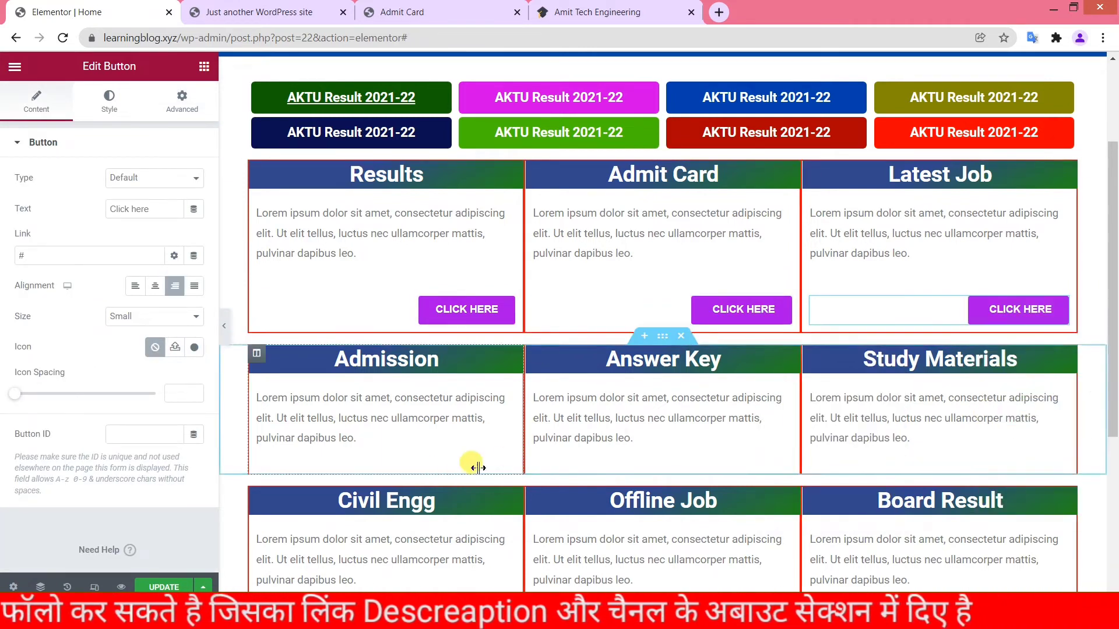
right_click(472, 457)
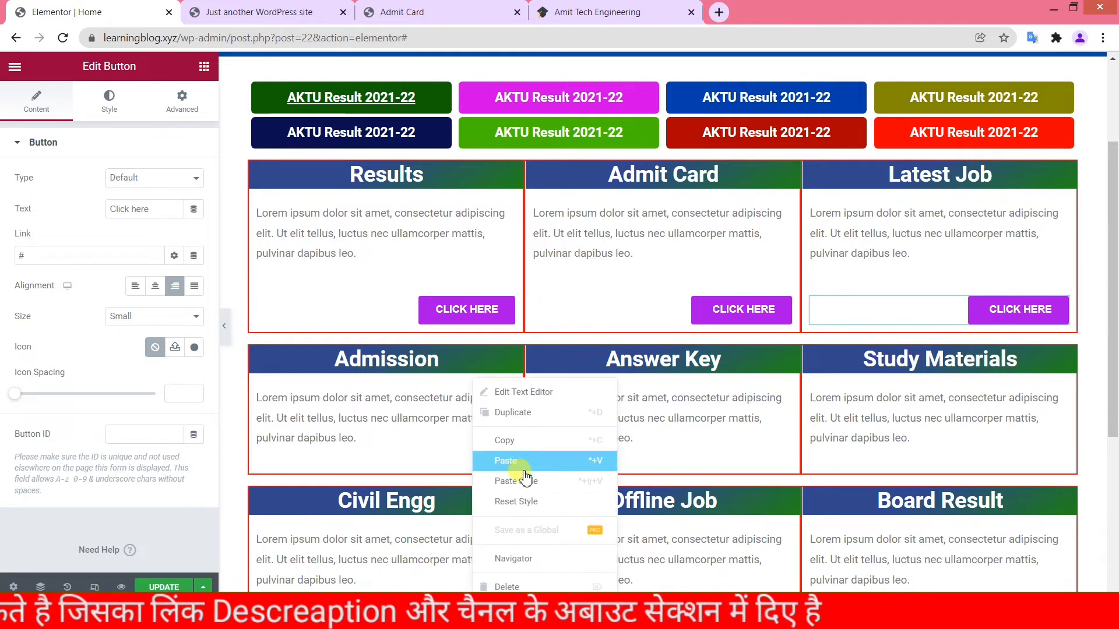
left_click(524, 481)
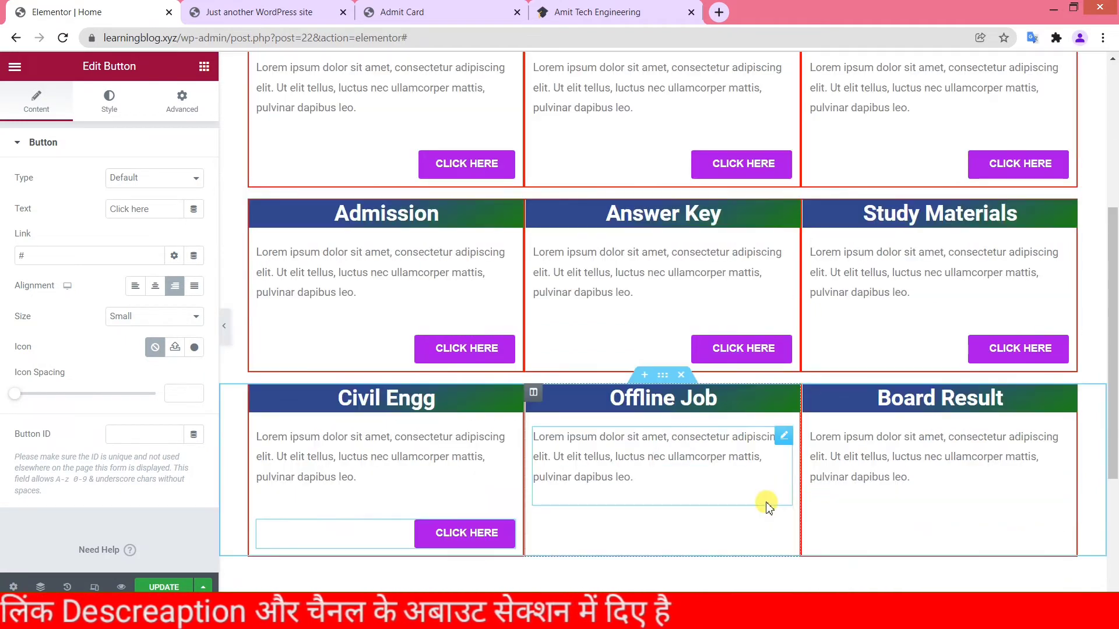
key("ctrl+v")
scroll(704, 357, "up", 4)
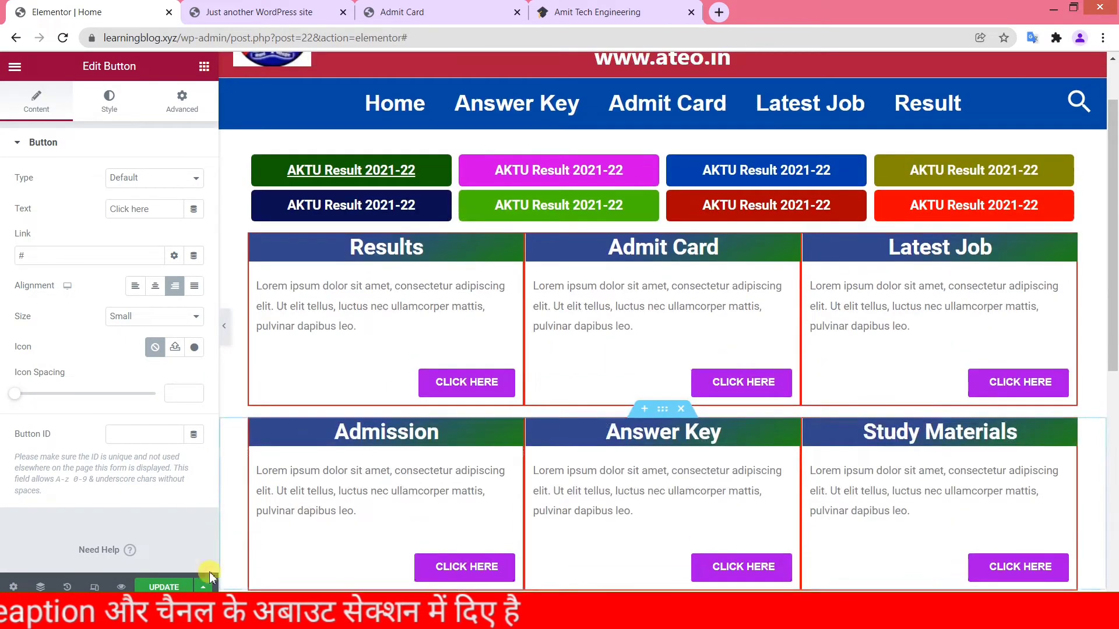
Step: Update the page, reload the live site to review the buttons in all nine blocks, and return to the editor
left_click(158, 586)
left_click(260, 11)
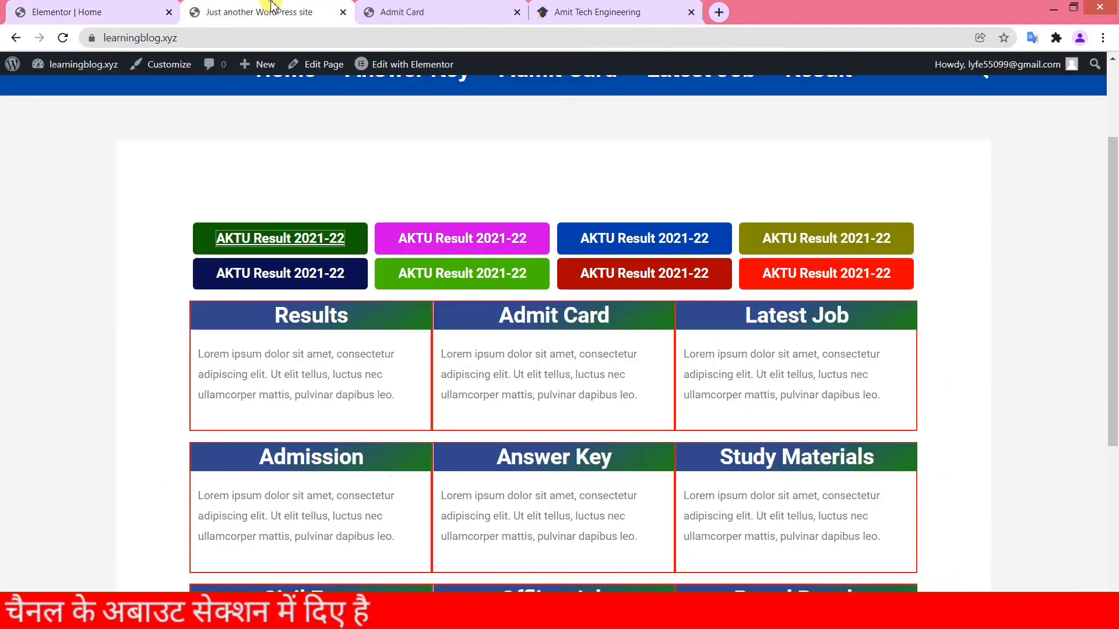
left_click(62, 37)
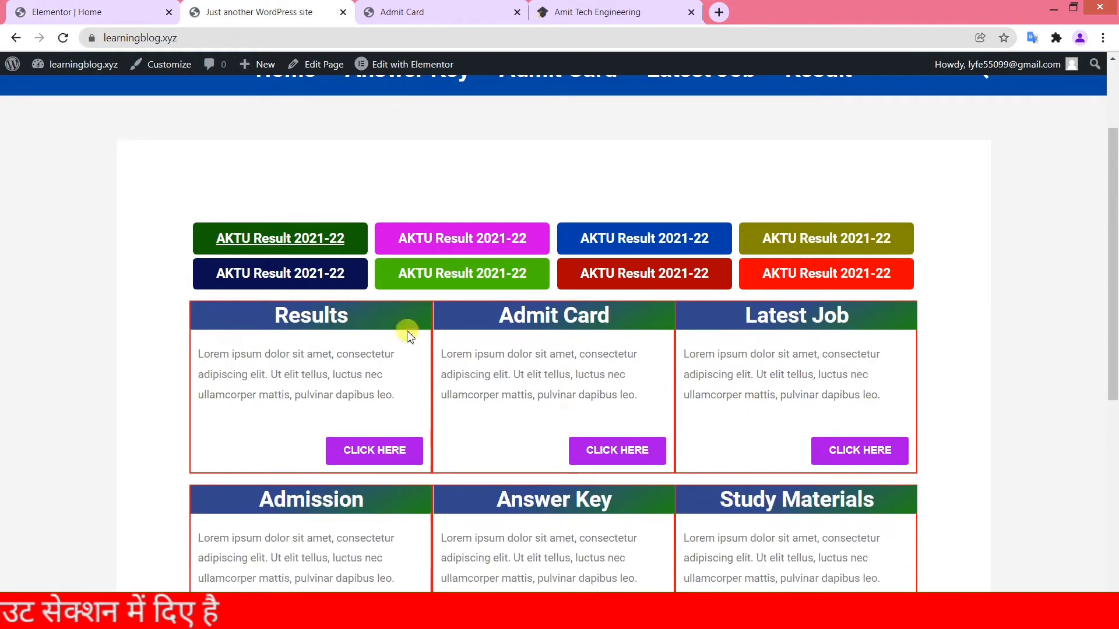
scroll(643, 379, "down", 4)
scroll(566, 314, "down", 3)
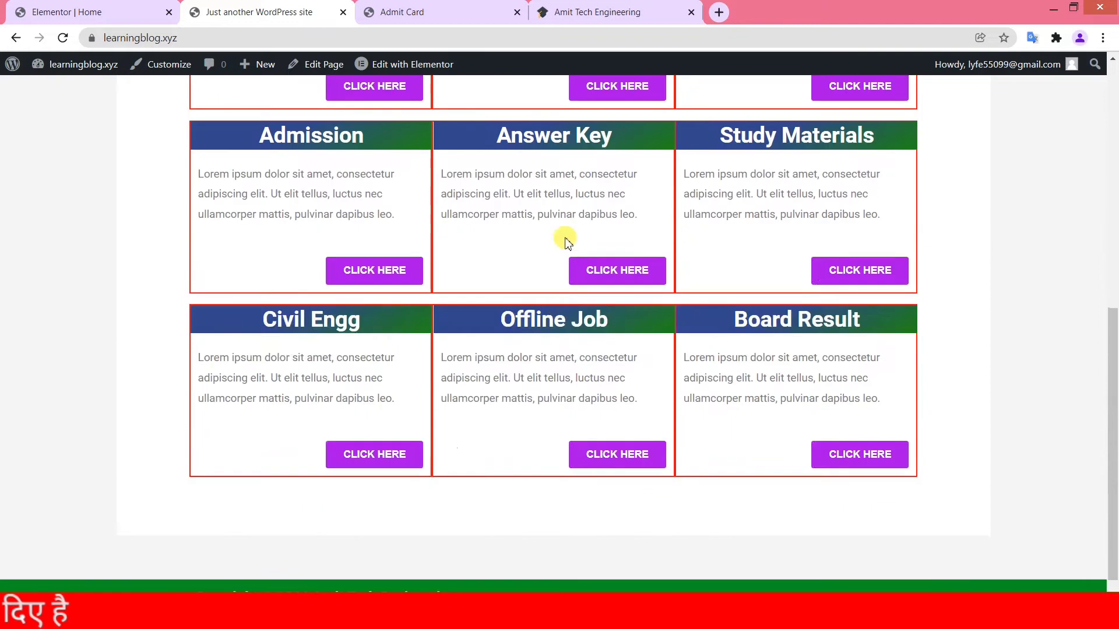
key("ctrl+Page_Up")
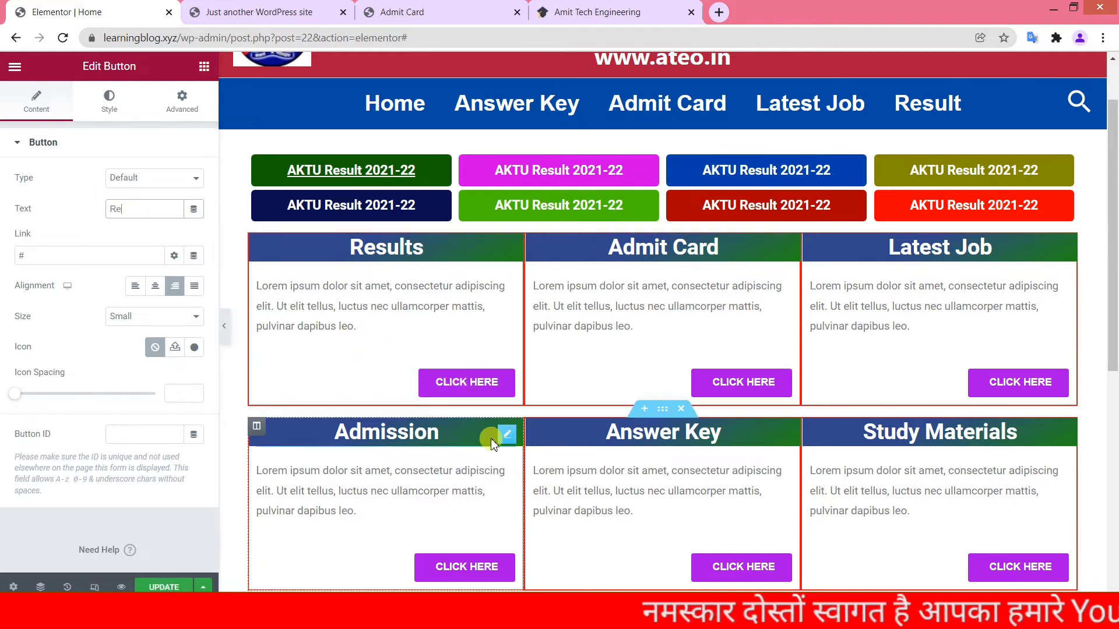
Step: Change the Board Result block's button text to Read More
scroll(495, 423, "down", 6)
scroll(492, 419, "up", 1)
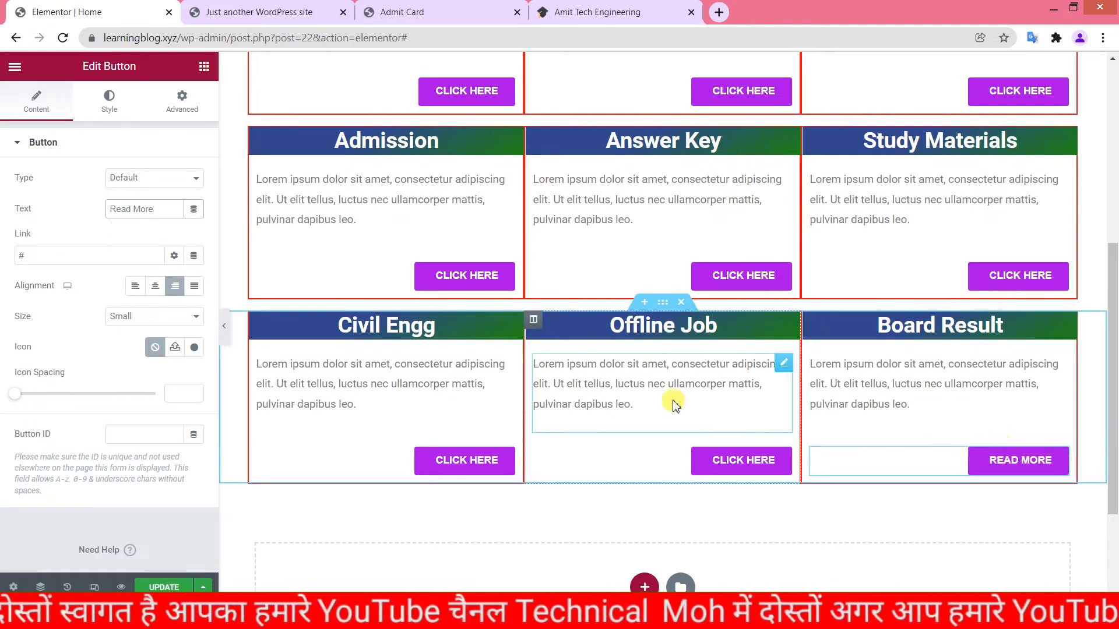
scroll(670, 400, "up", 3)
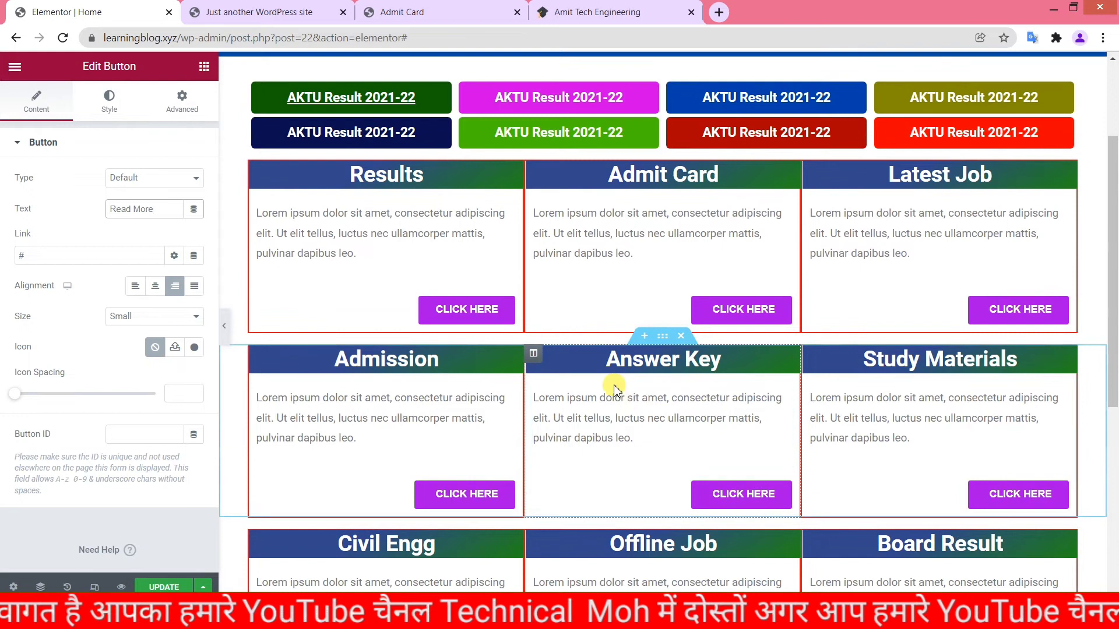
Step: Enlarge the Results block button's text slightly and set its padding to 8 px on all four sides
left_click(477, 303)
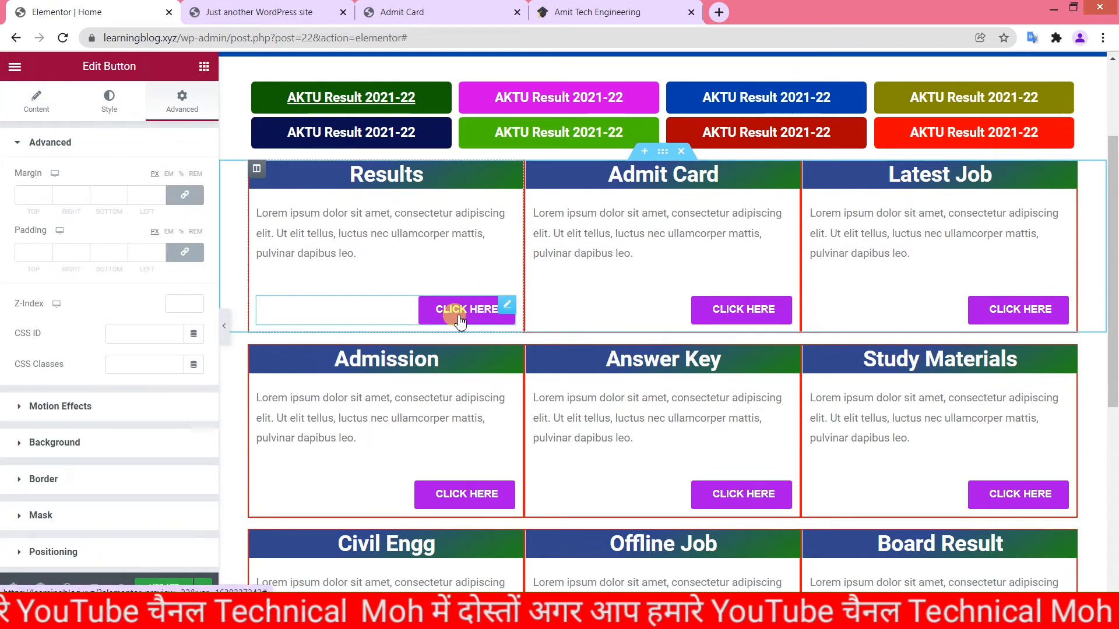
left_click(312, 323)
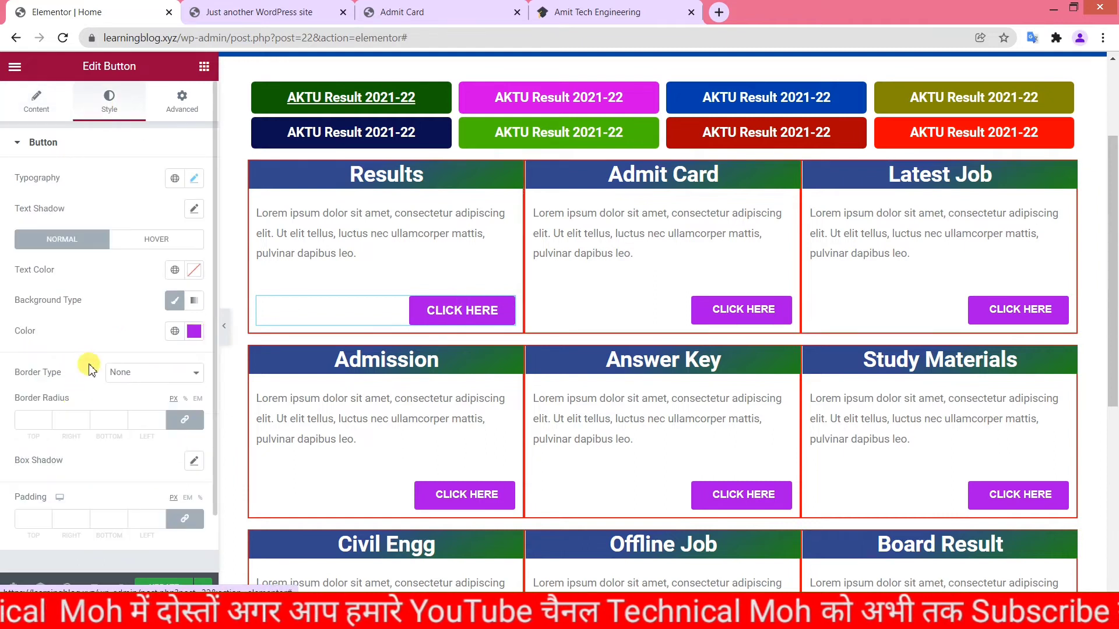
scroll(111, 352, "down", 1)
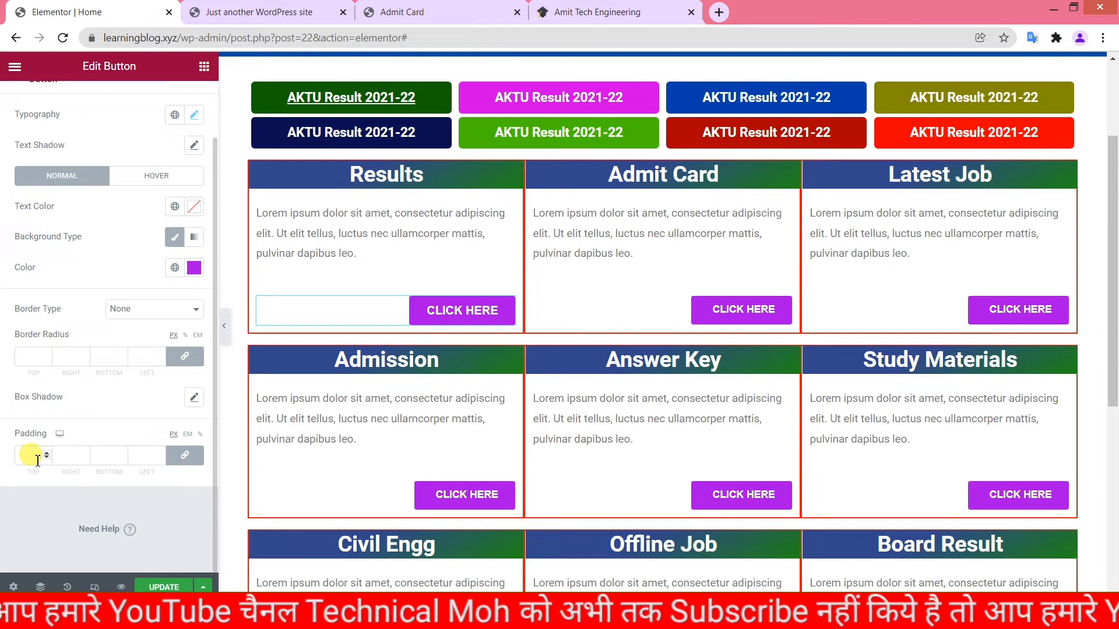
type("10")
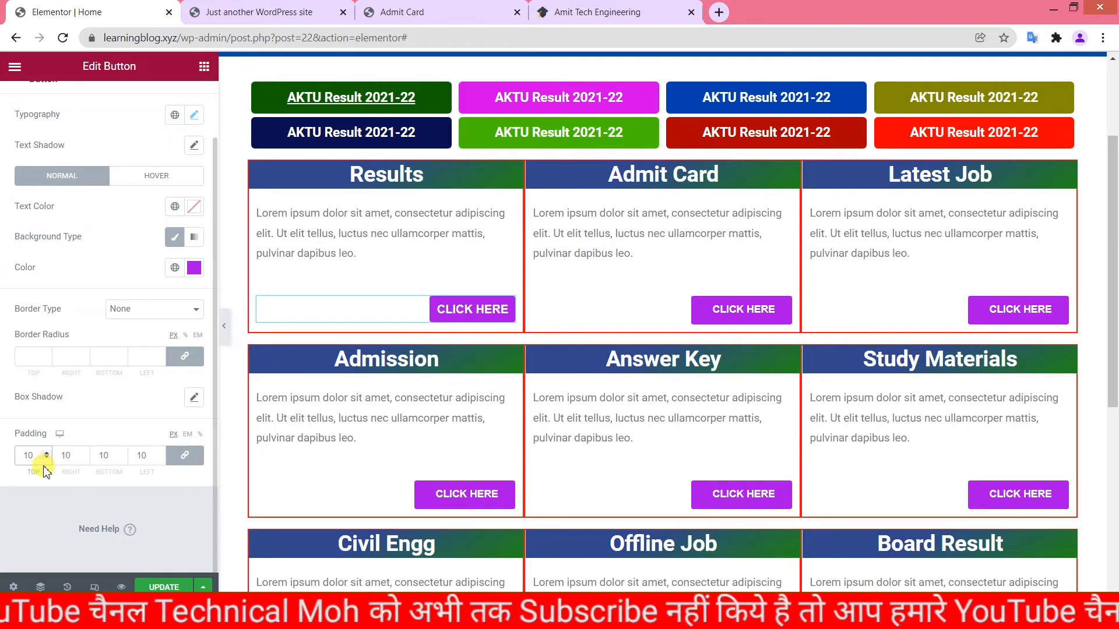
key("BackSpace")
key("BackSpace")
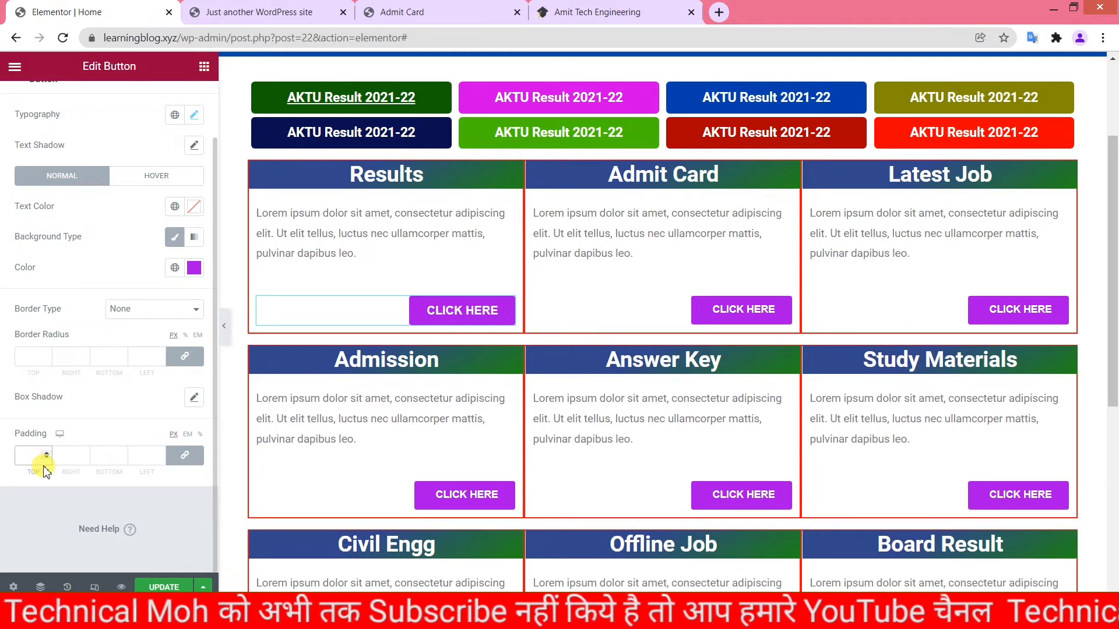
type("8")
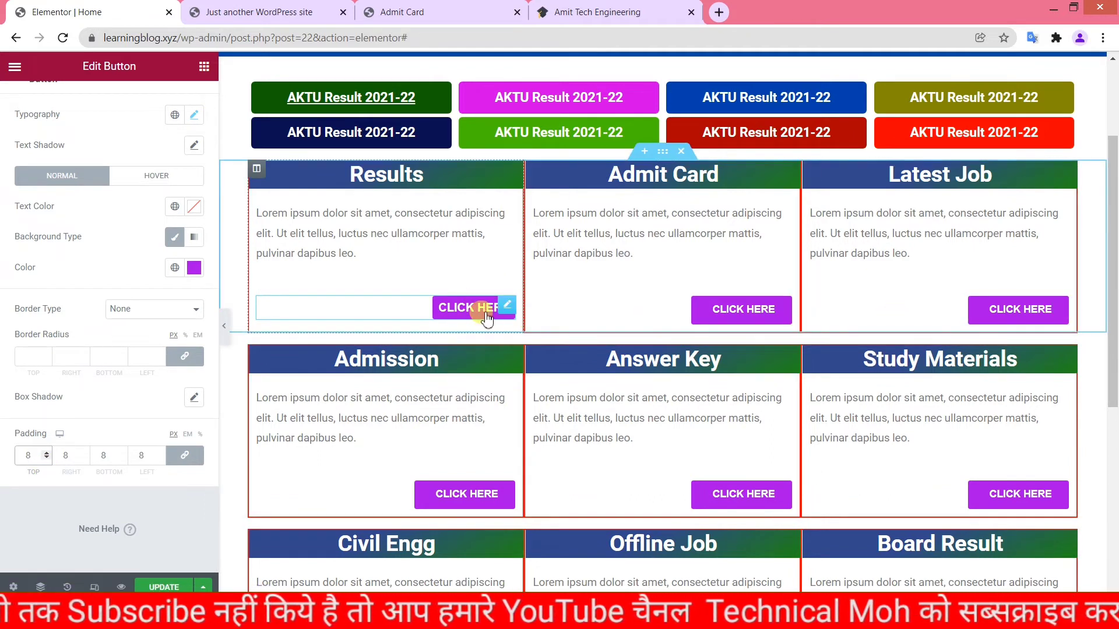
Step: Copy the Results block's button and paste its style onto the buttons of the other eight blocks
right_click(479, 312)
left_click(507, 365)
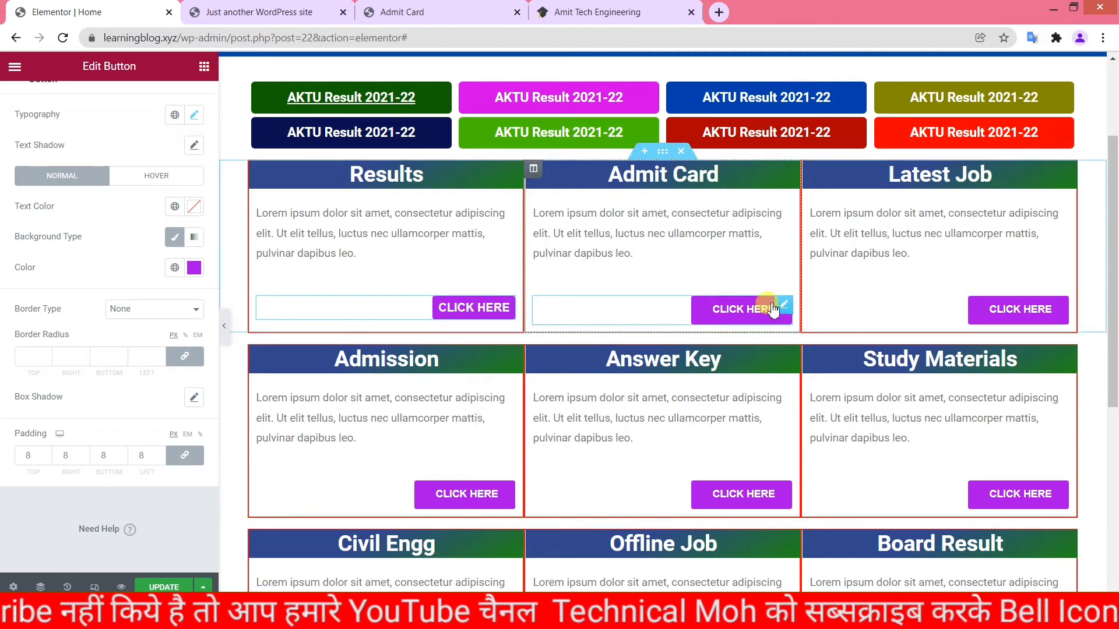
right_click(705, 307)
left_click(746, 404)
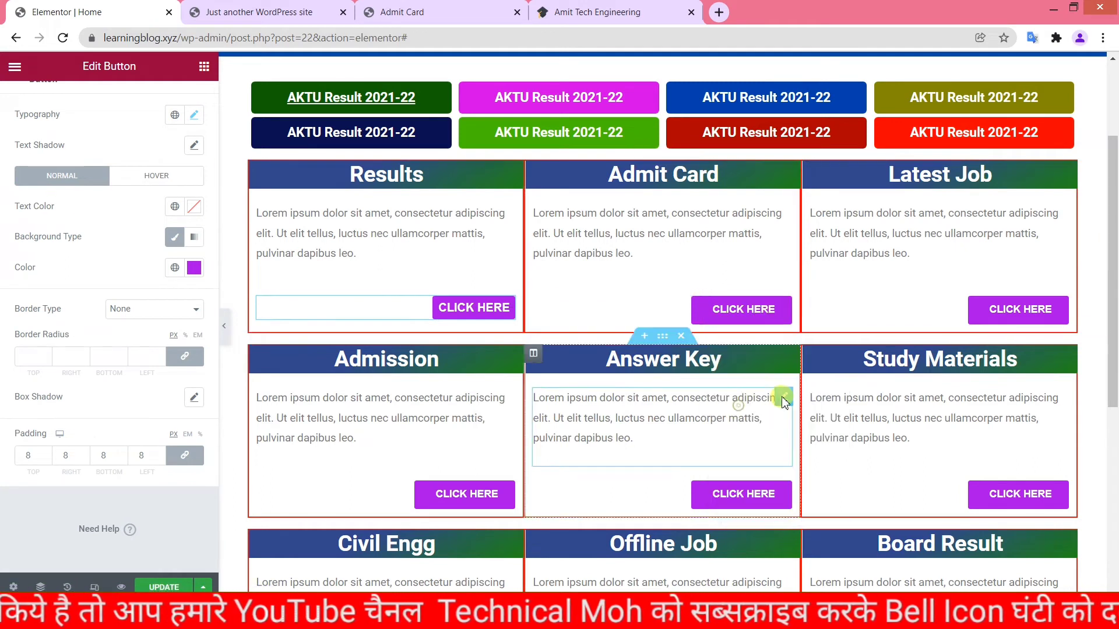
right_click(1010, 309)
left_click(1017, 404)
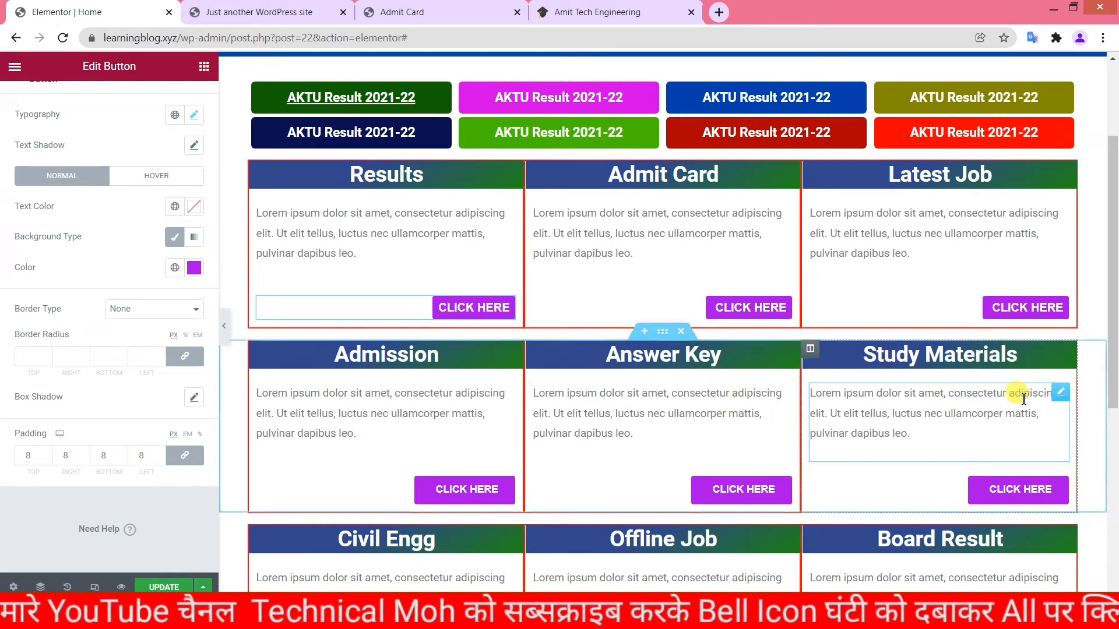
scroll(947, 245, "down", 4)
Step: Update the page and reload the live site to review the restyled buttons across the list blocks
key("ctrl+s")
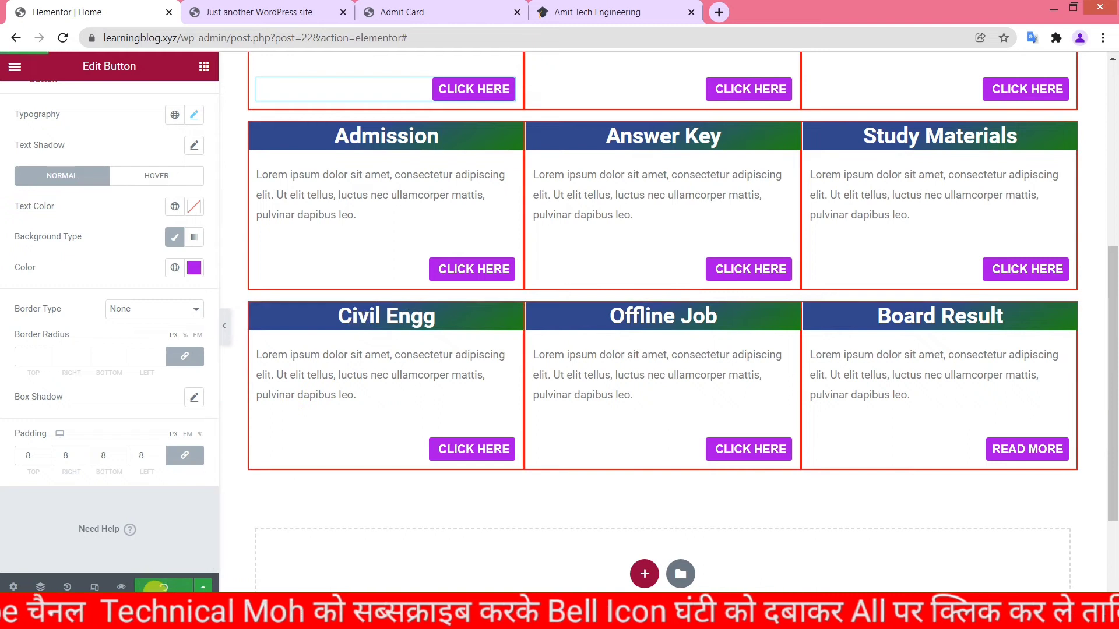
left_click(262, 12)
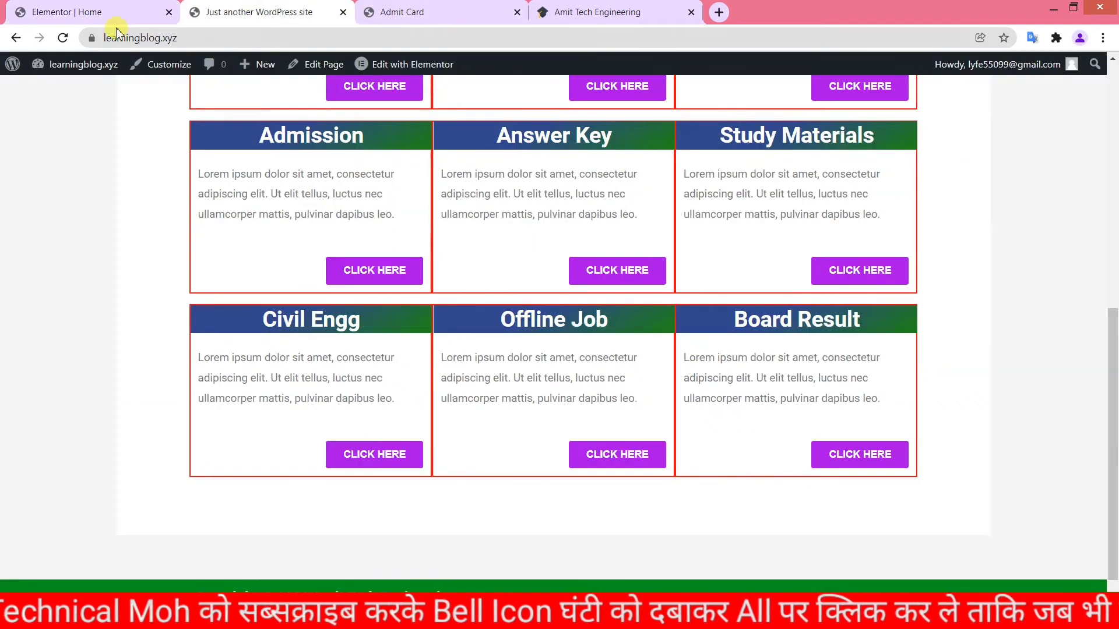
left_click(63, 38)
scroll(554, 361, "up", 2)
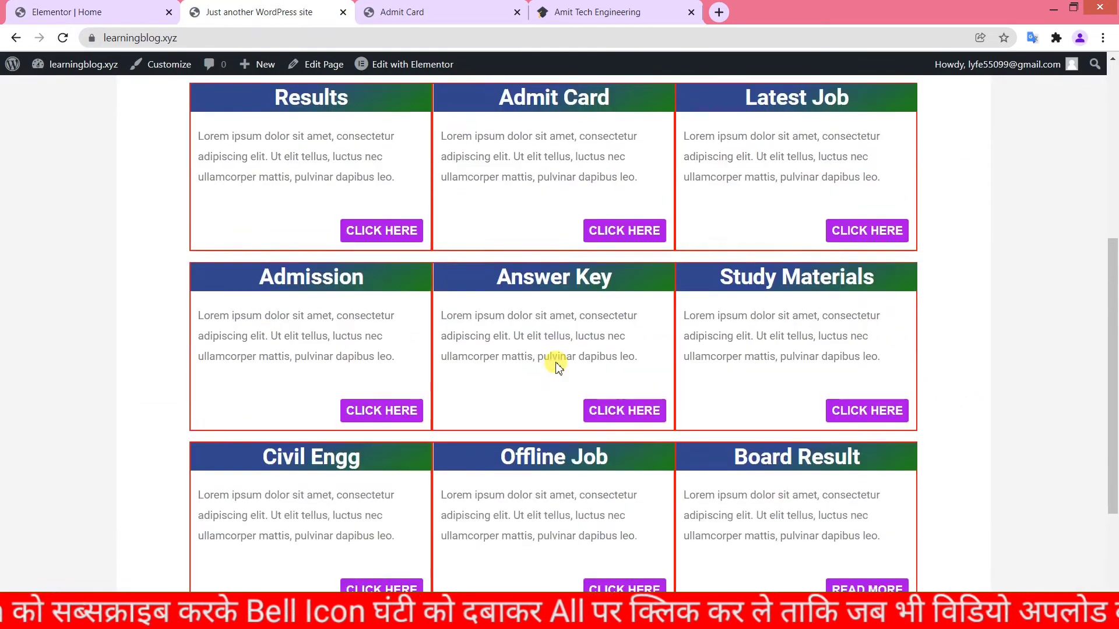
scroll(557, 366, "up", 1)
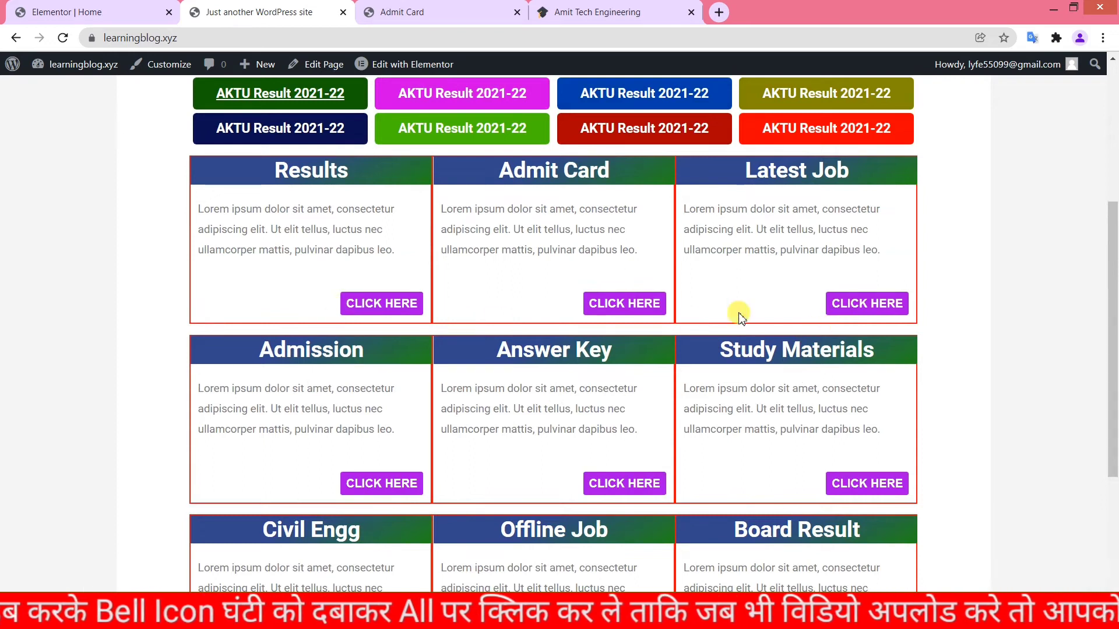
scroll(707, 346, "down", 1)
scroll(471, 348, "up", 3)
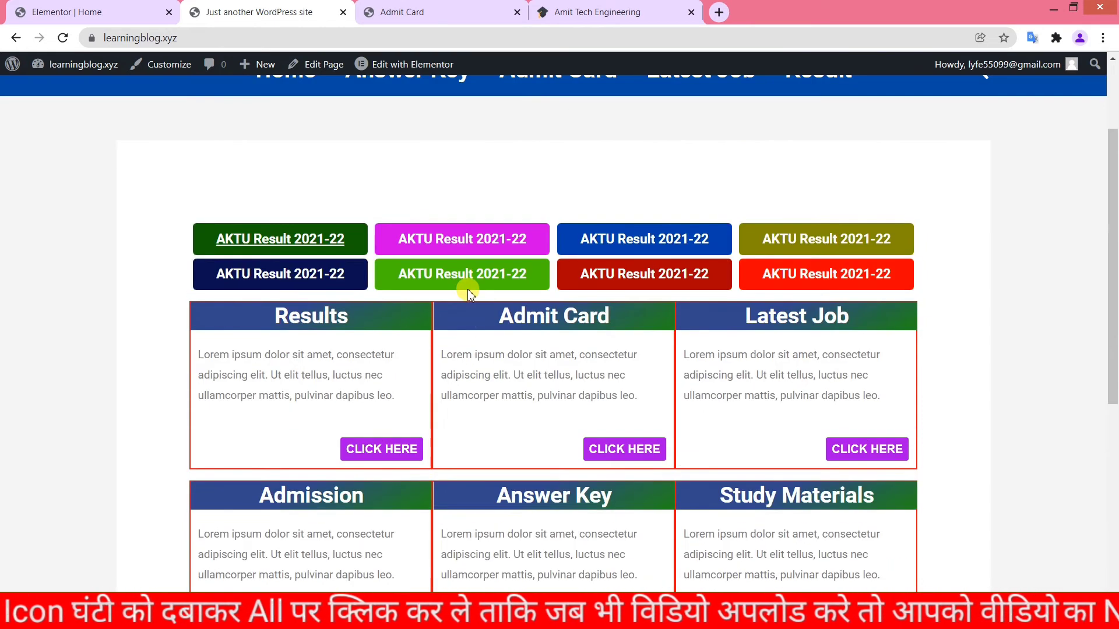
Step: Compare the list block layout on ateo.in with the live page and return to the Elementor editor
left_click(588, 12)
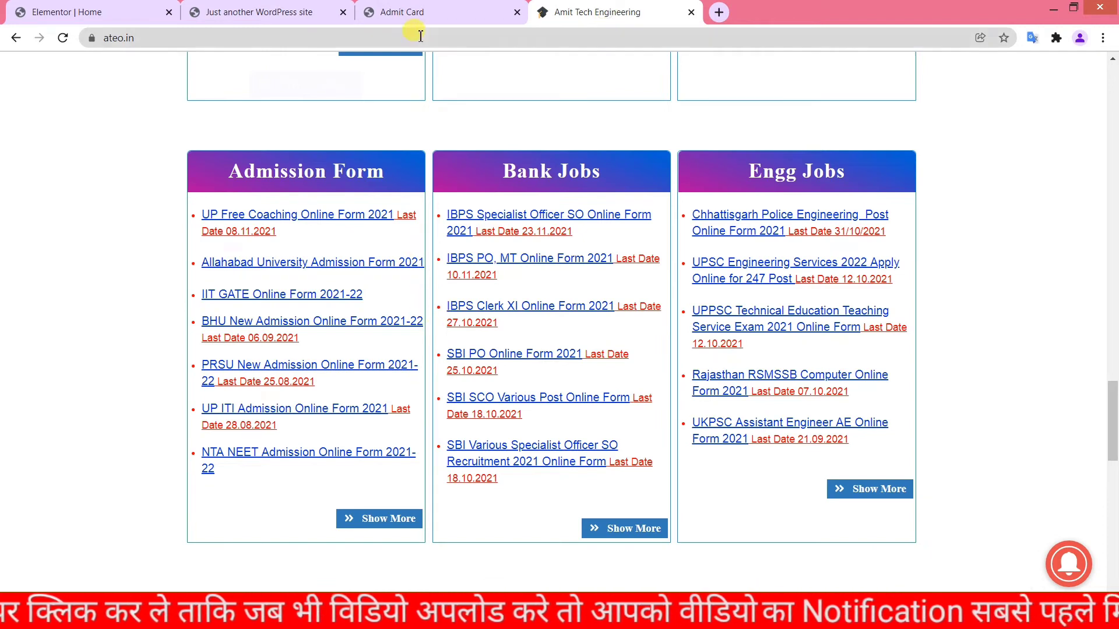
left_click(280, 12)
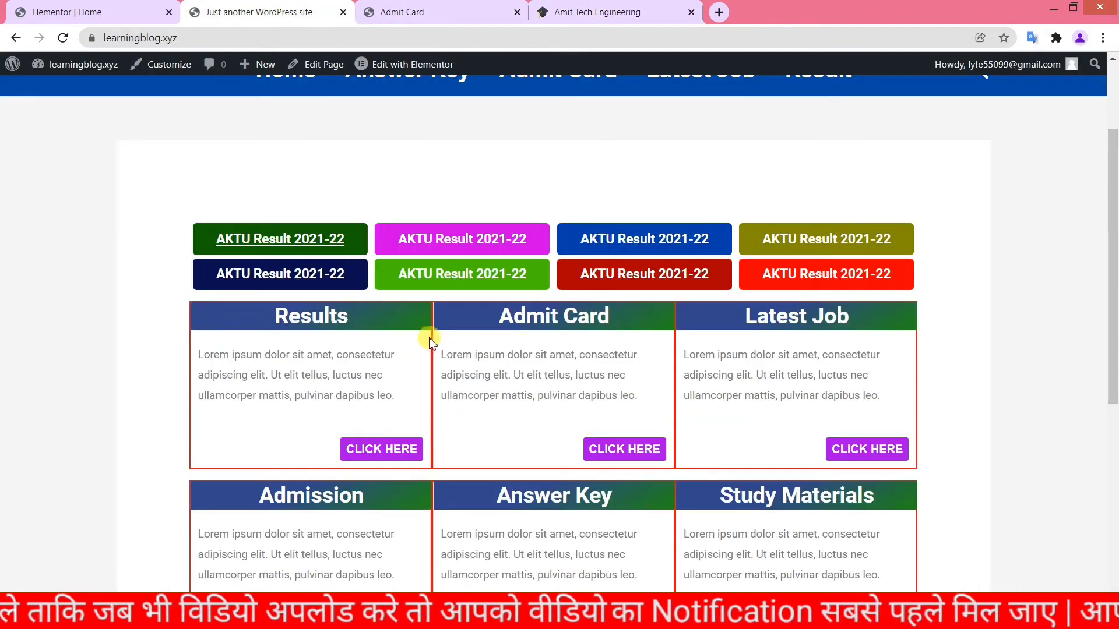
left_click(87, 11)
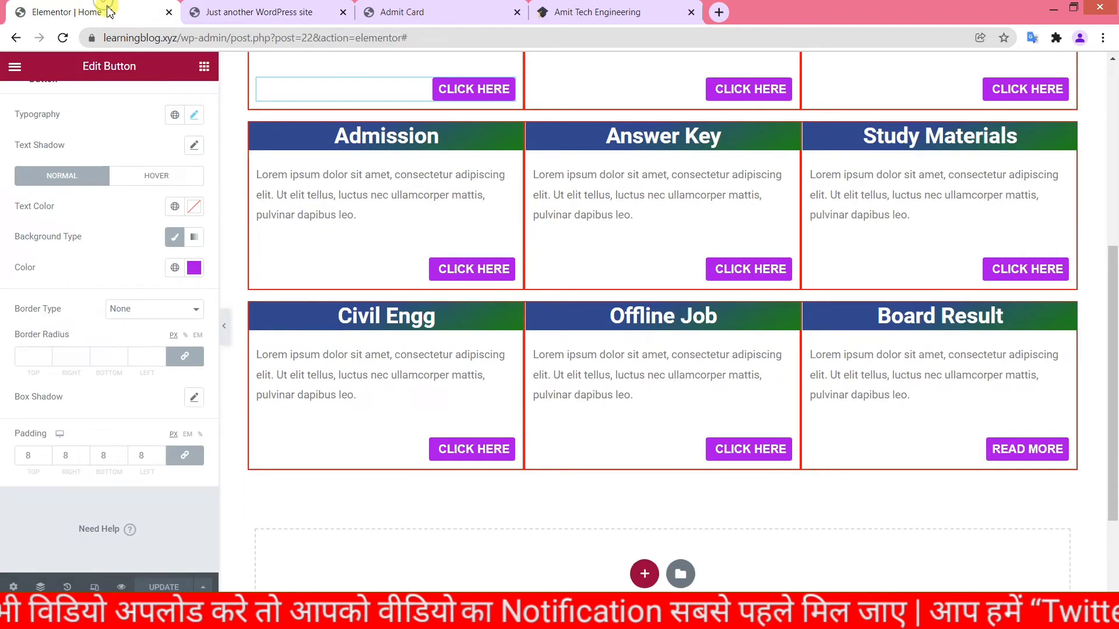
Step: Set the Results column's unlinked margins to 3 px right and left and 0 top and bottom, and copy the column
scroll(320, 242, "up", 7)
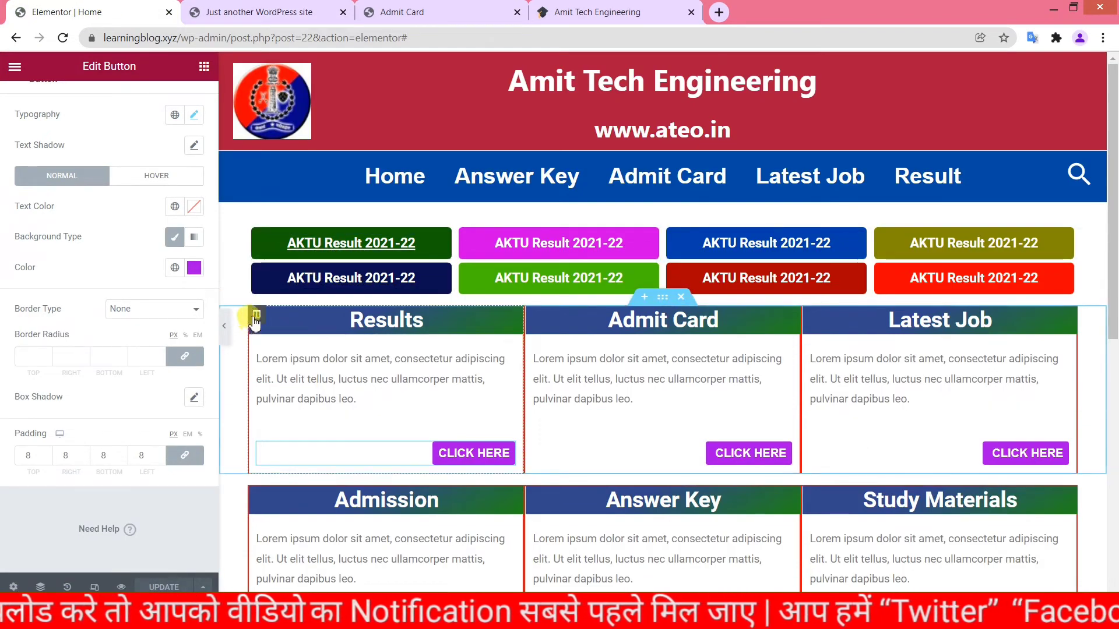
left_click(256, 315)
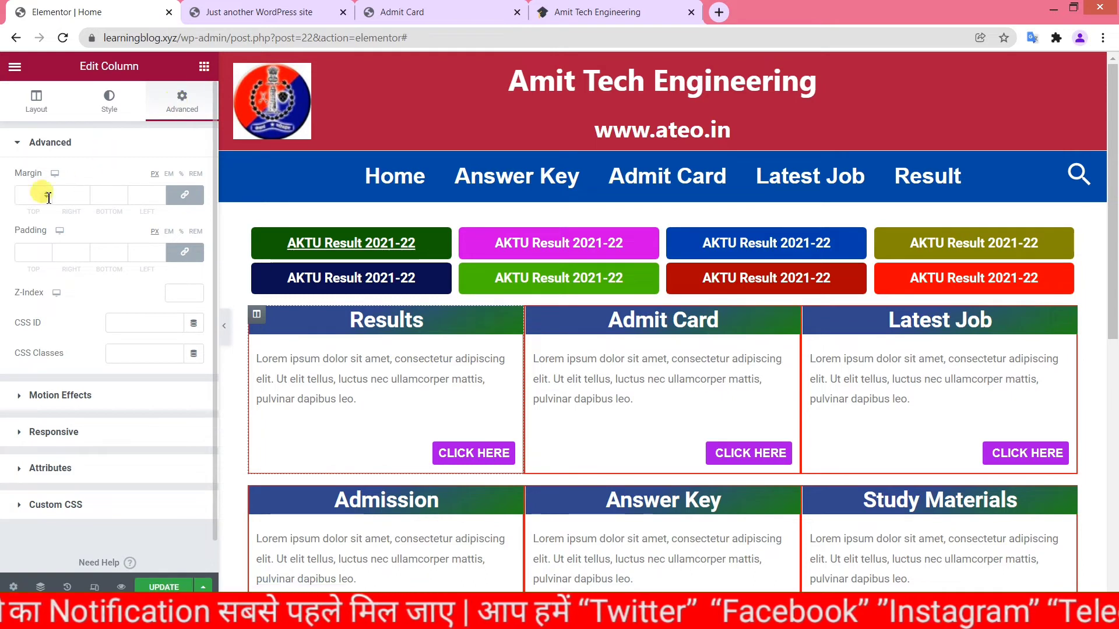
left_click(185, 195)
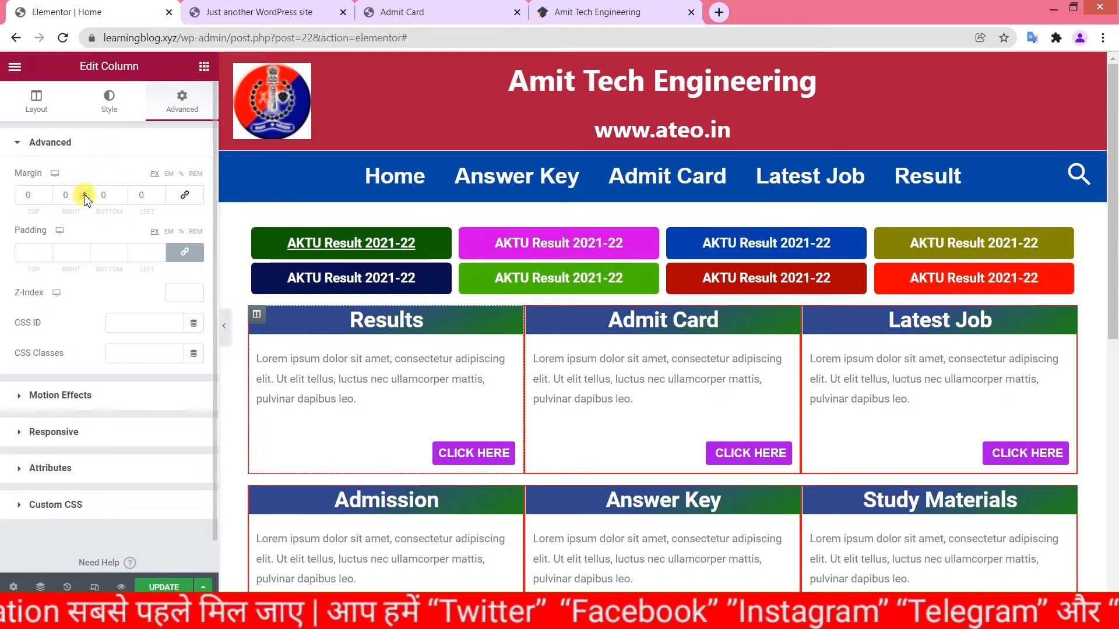
left_click(85, 196)
type("3")
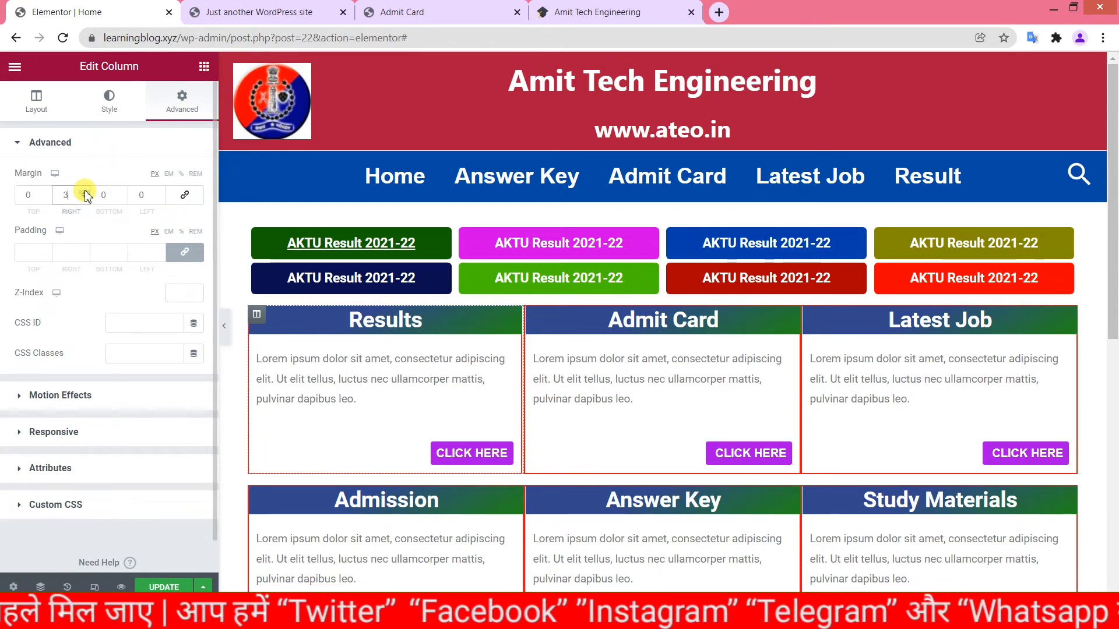
left_click(160, 193)
left_click(160, 193)
left_click(160, 193)
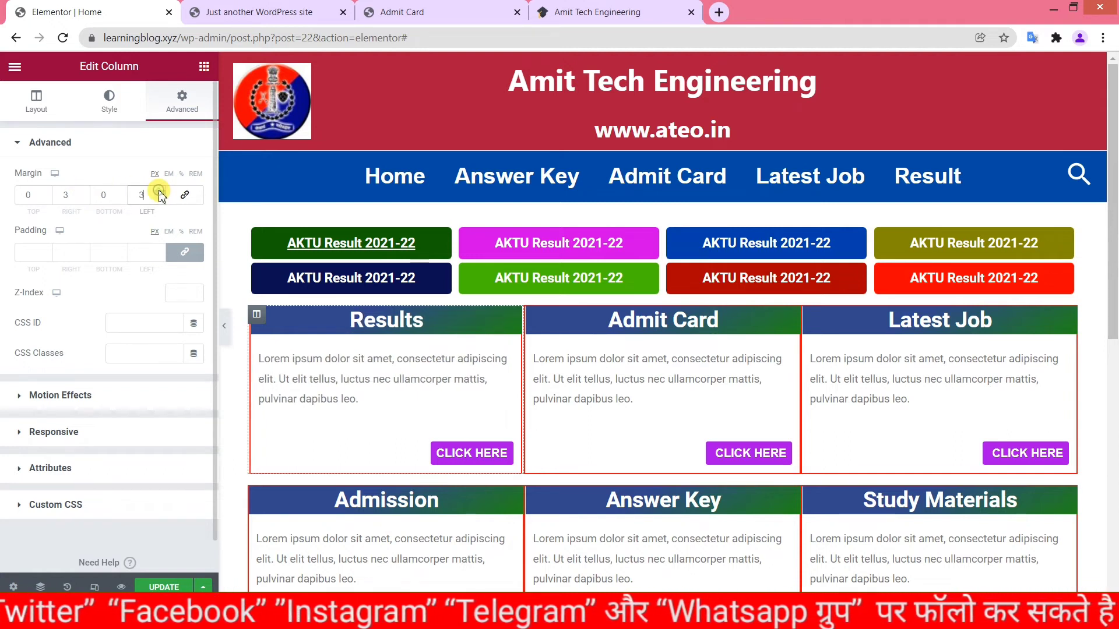
right_click(257, 316)
left_click(297, 402)
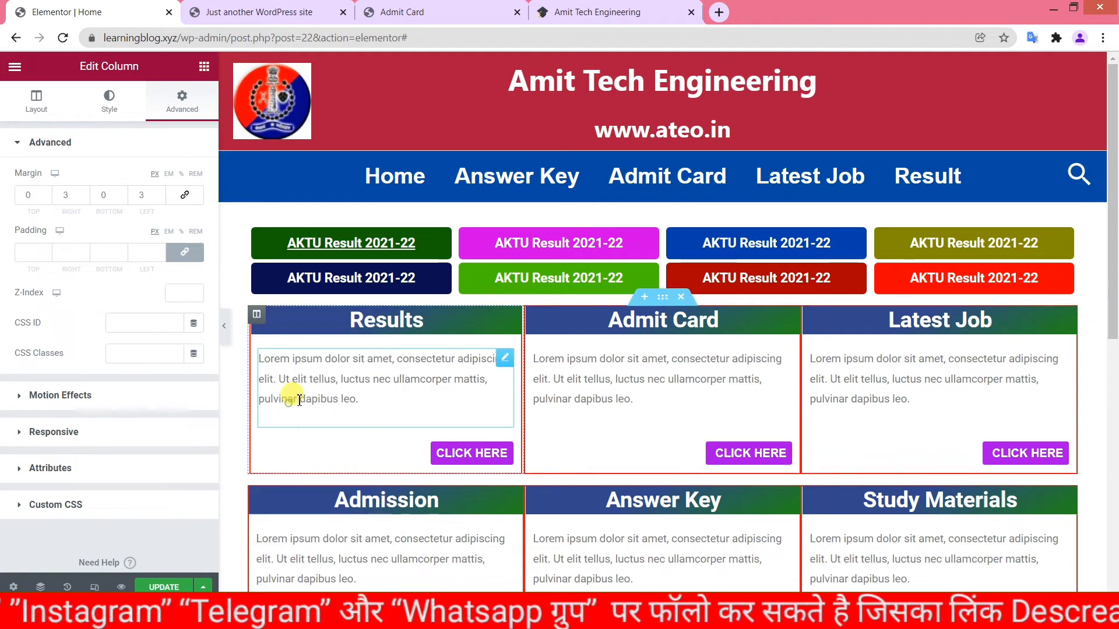
right_click(532, 318)
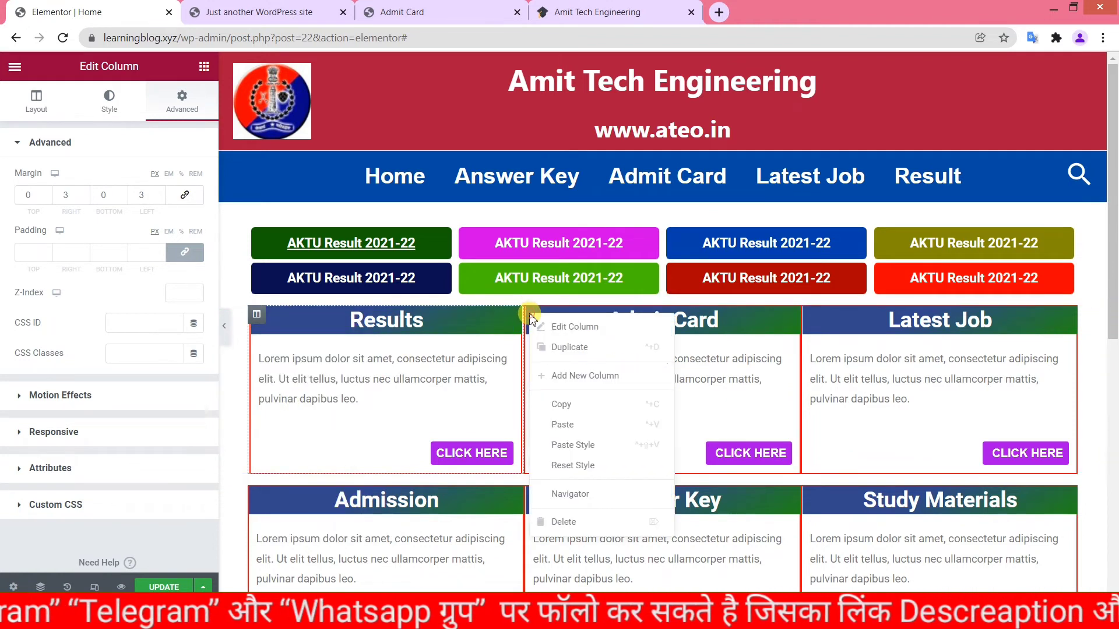
left_click(562, 425)
key("ctrl+z")
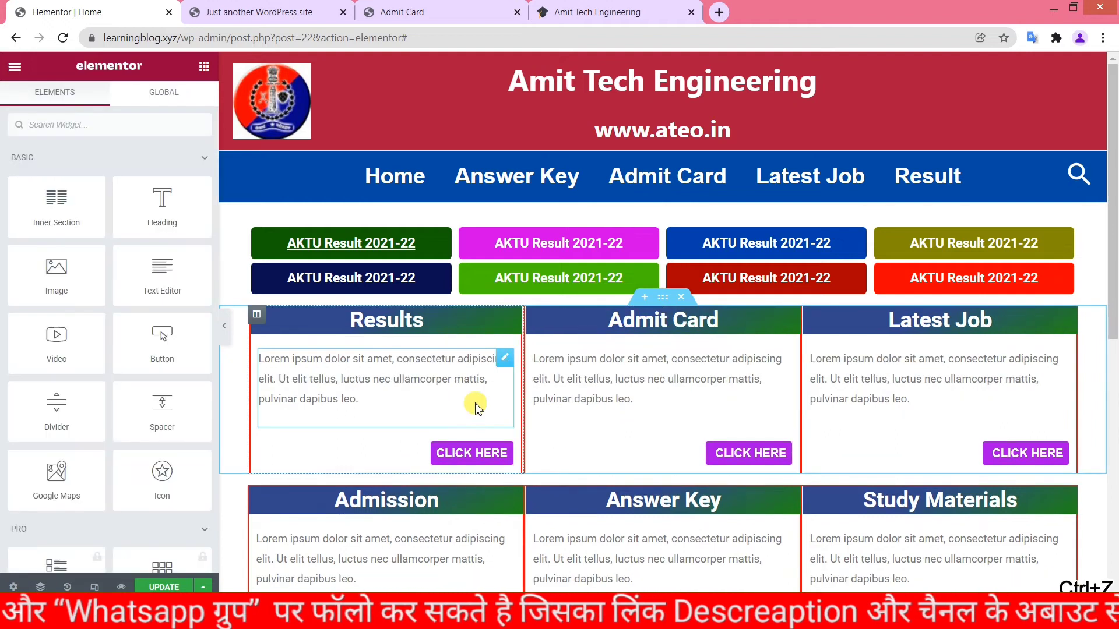
Step: Paste the copied Results column style onto the columns of the other eight blocks in all three rows
right_click(533, 316)
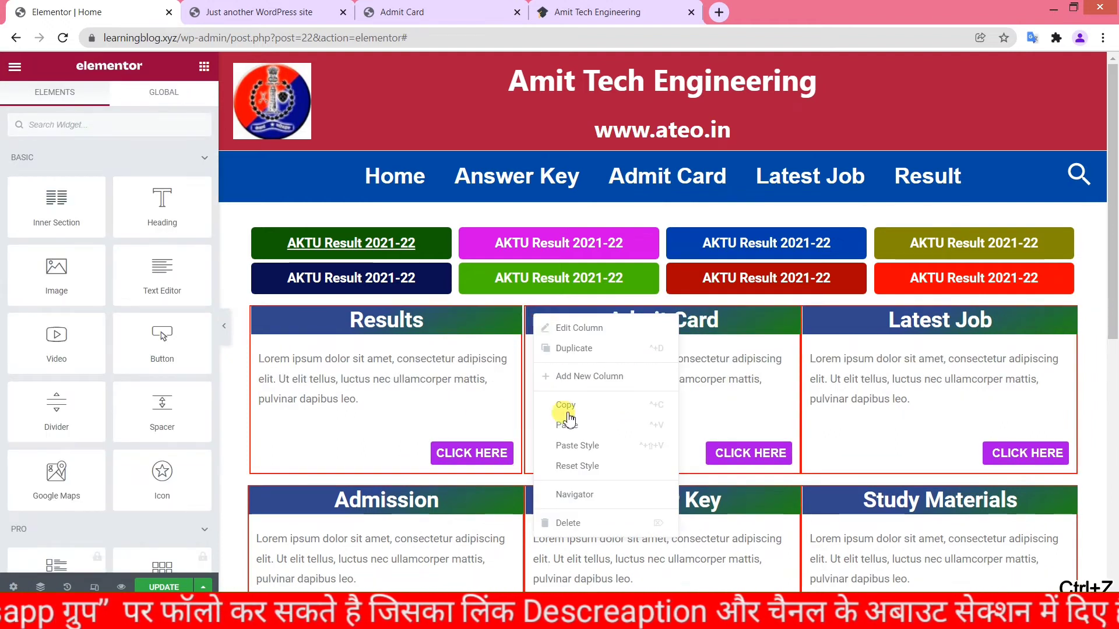
left_click(577, 445)
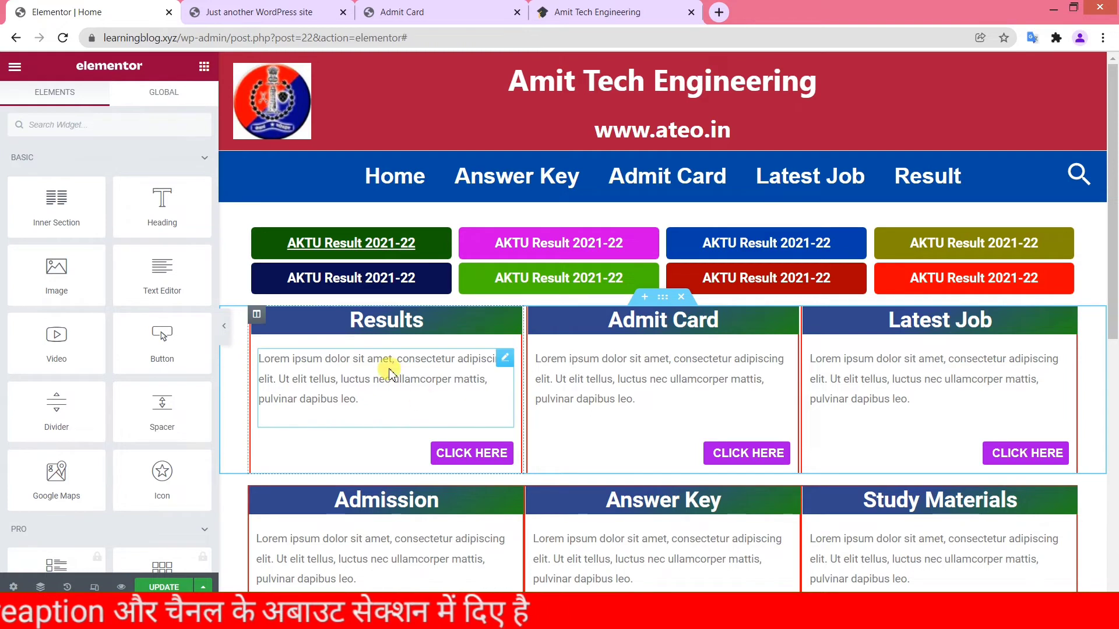
right_click(813, 322)
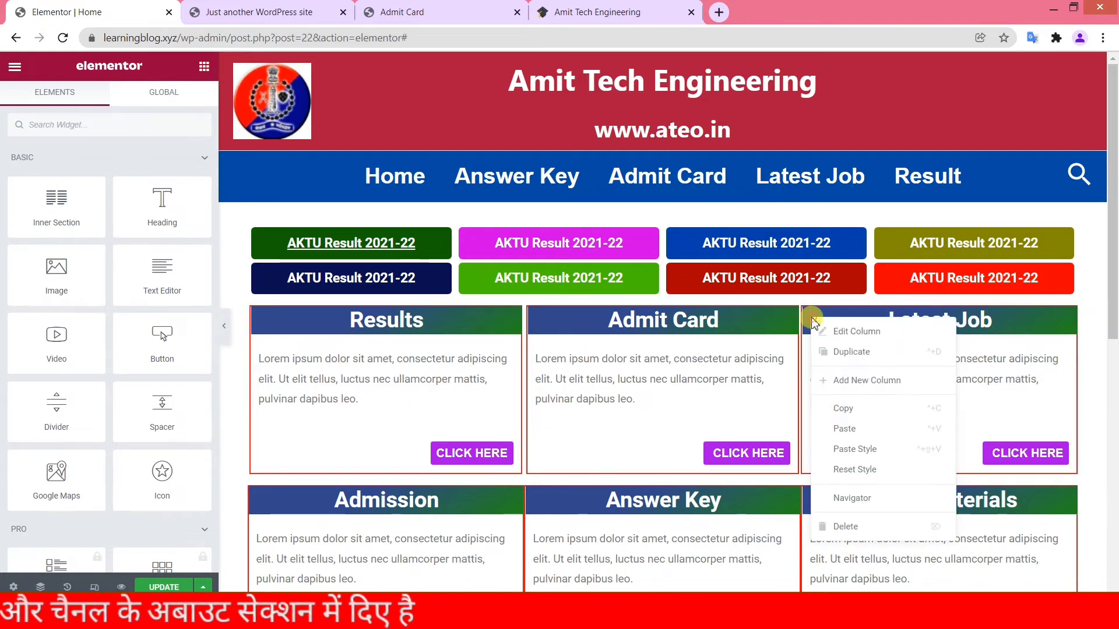
left_click(854, 449)
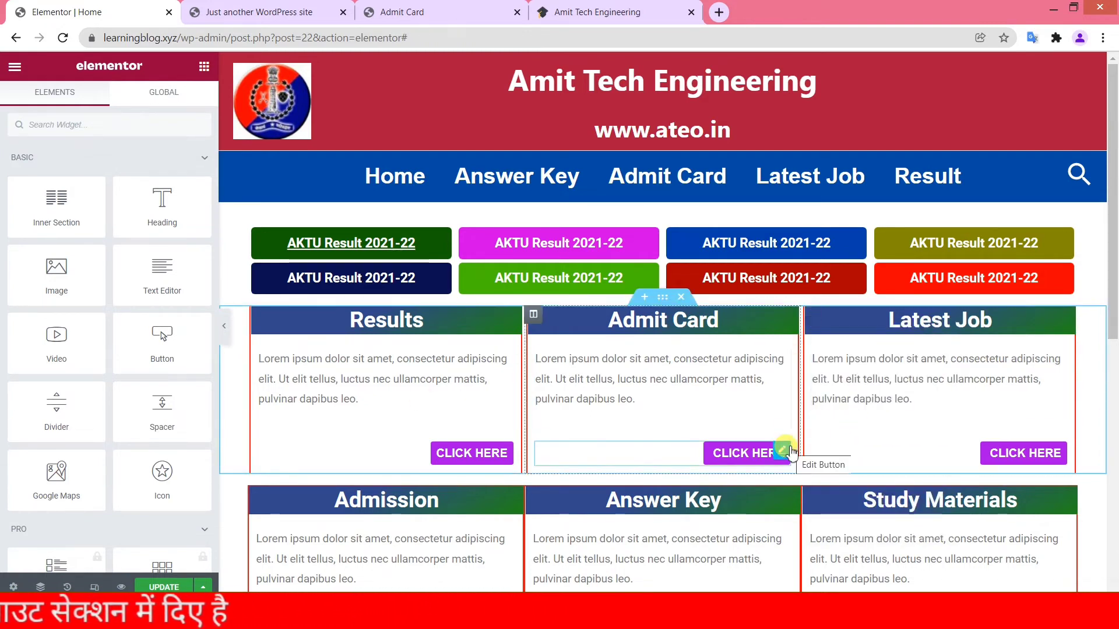
scroll(784, 431, "down", 5)
scroll(811, 457, "up", 3)
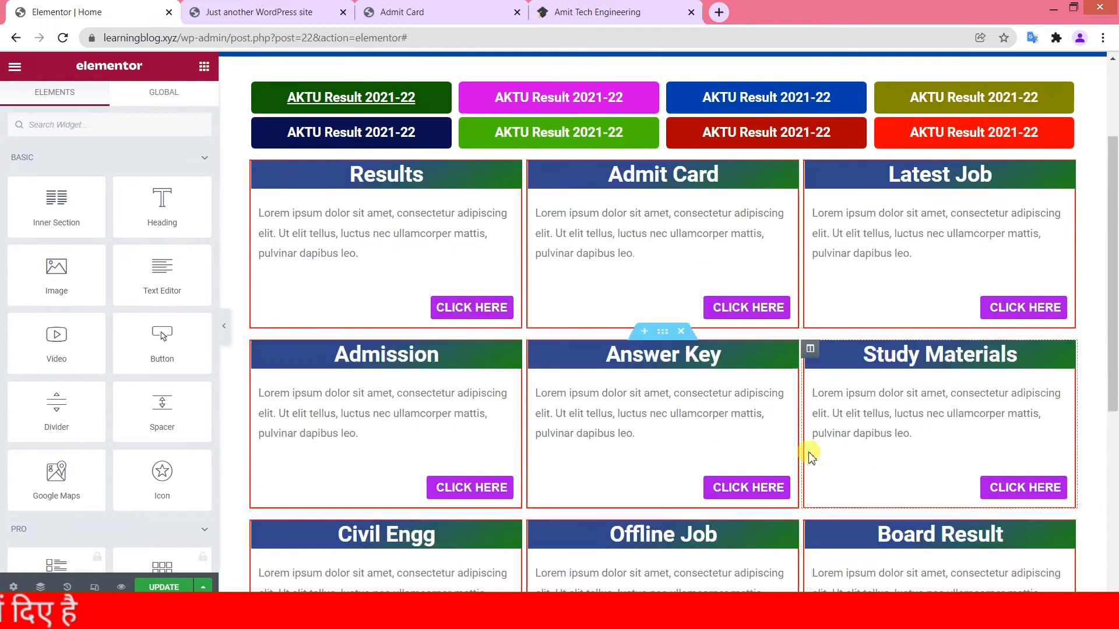
Step: Update the page and review the spacing between the list blocks on the live site
scroll(781, 431, "down", 5)
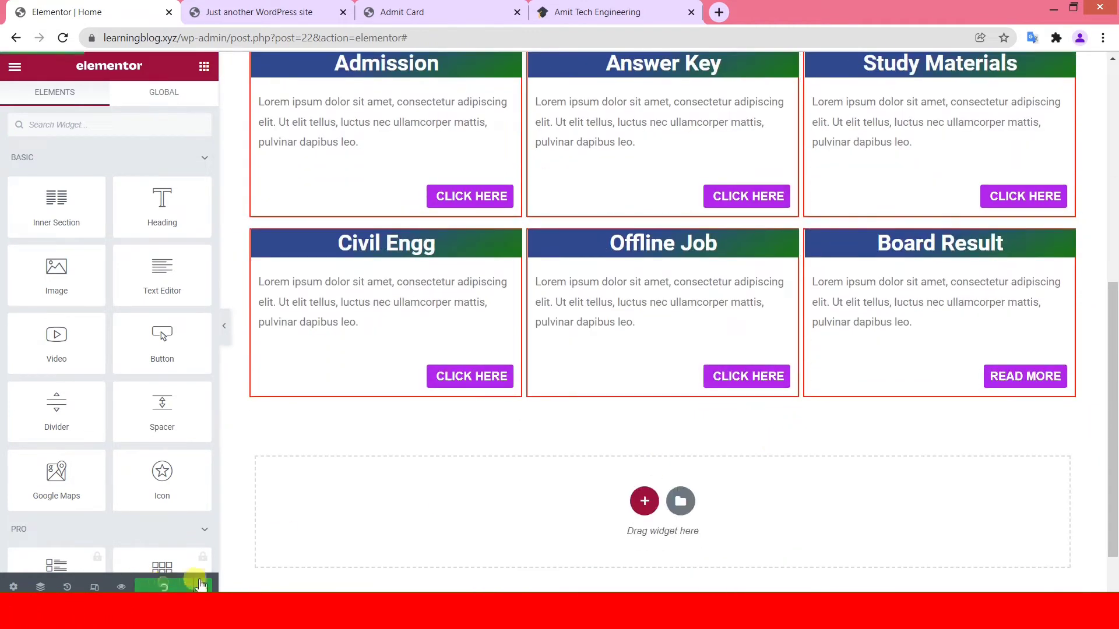
left_click(220, 7)
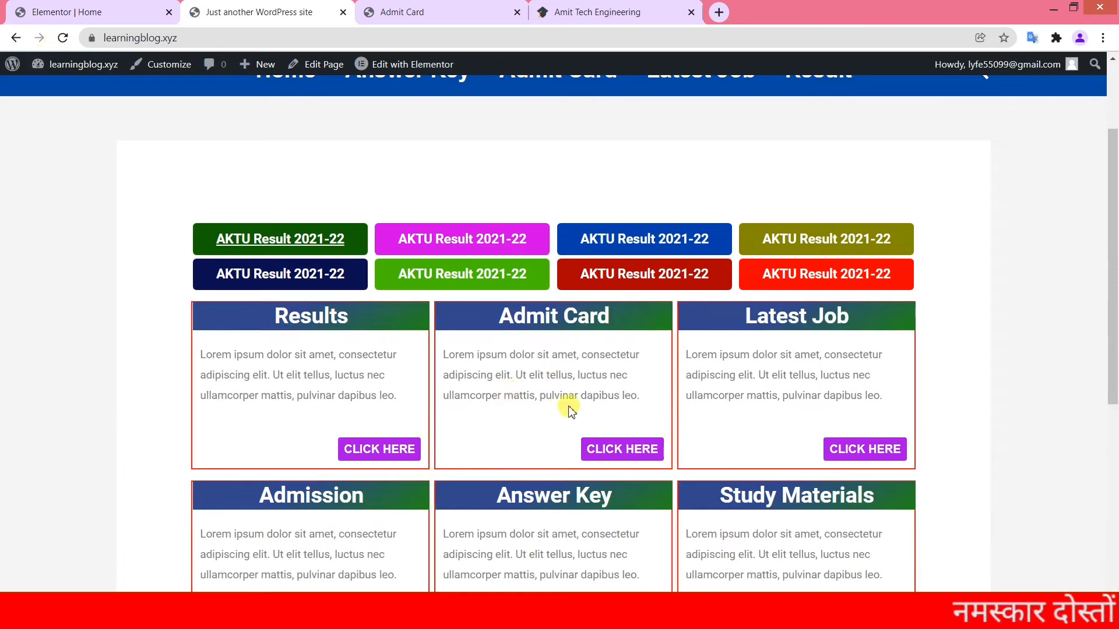
scroll(591, 370, "down", 4)
scroll(679, 379, "down", 3)
scroll(680, 387, "up", 6)
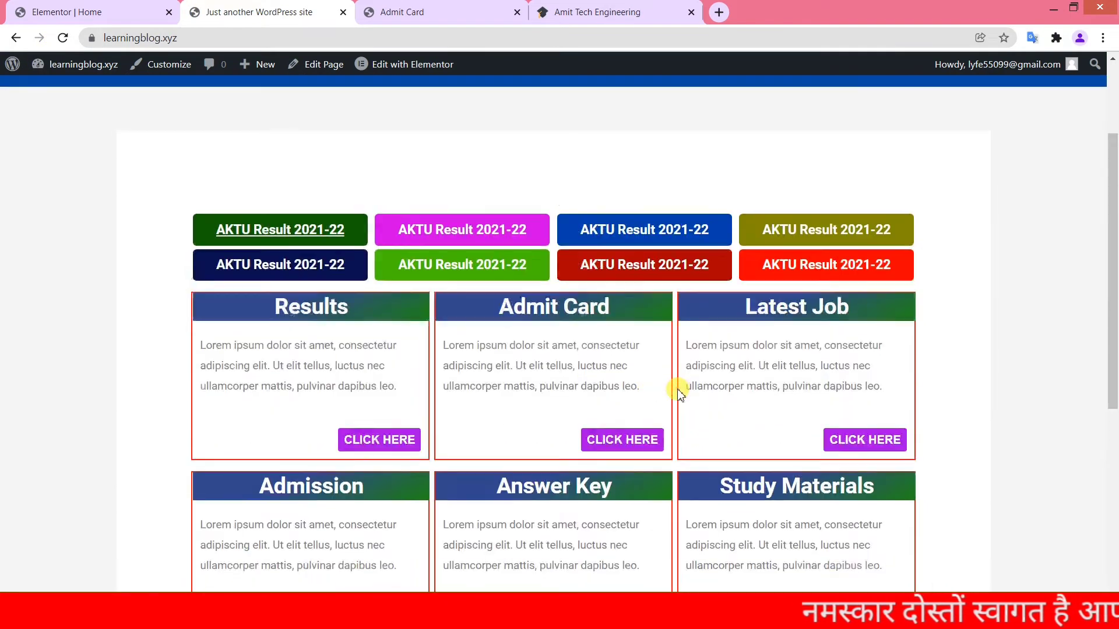
Step: Review the list blocks on the live page and test the link buttons of the Results and Admission blocks
scroll(337, 435, "down", 3)
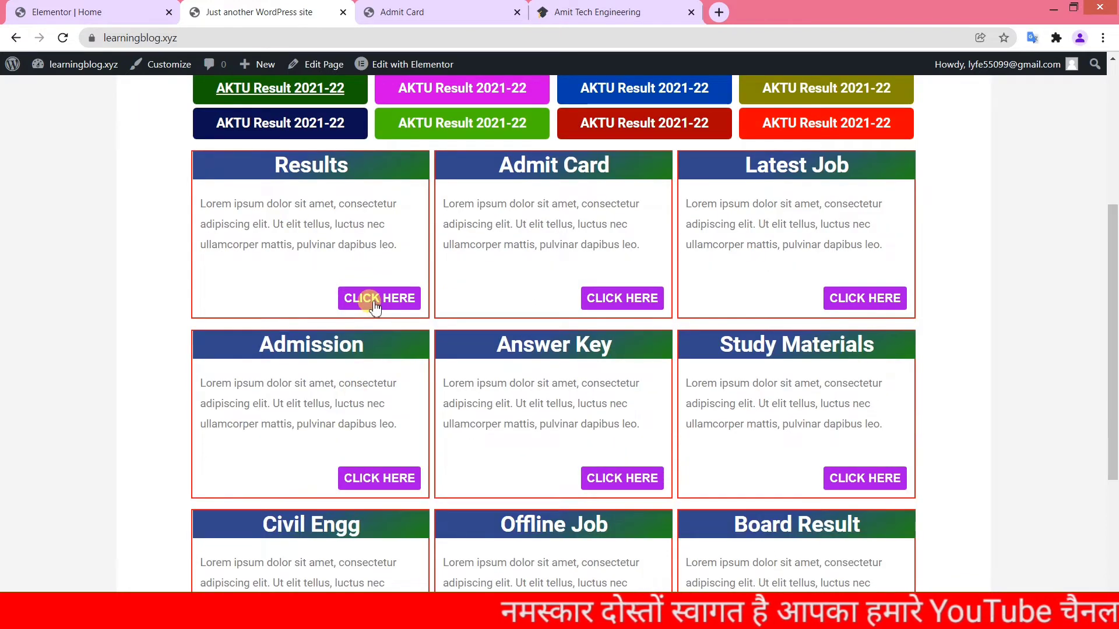
left_click(374, 306)
scroll(513, 350, "down", 8)
left_click(612, 255)
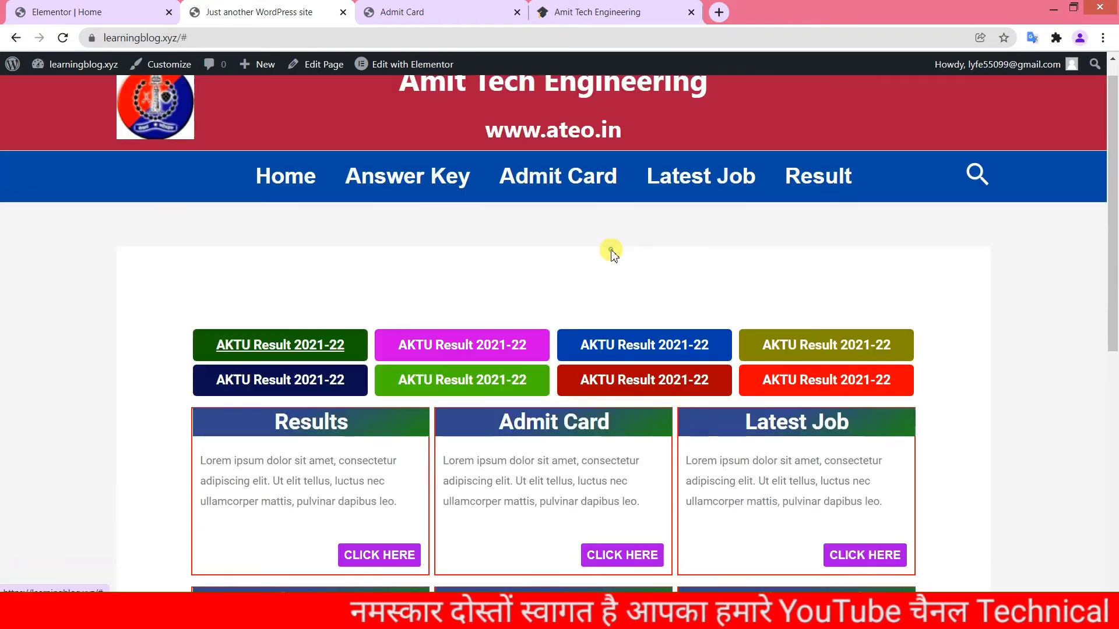
scroll(587, 388, "down", 5)
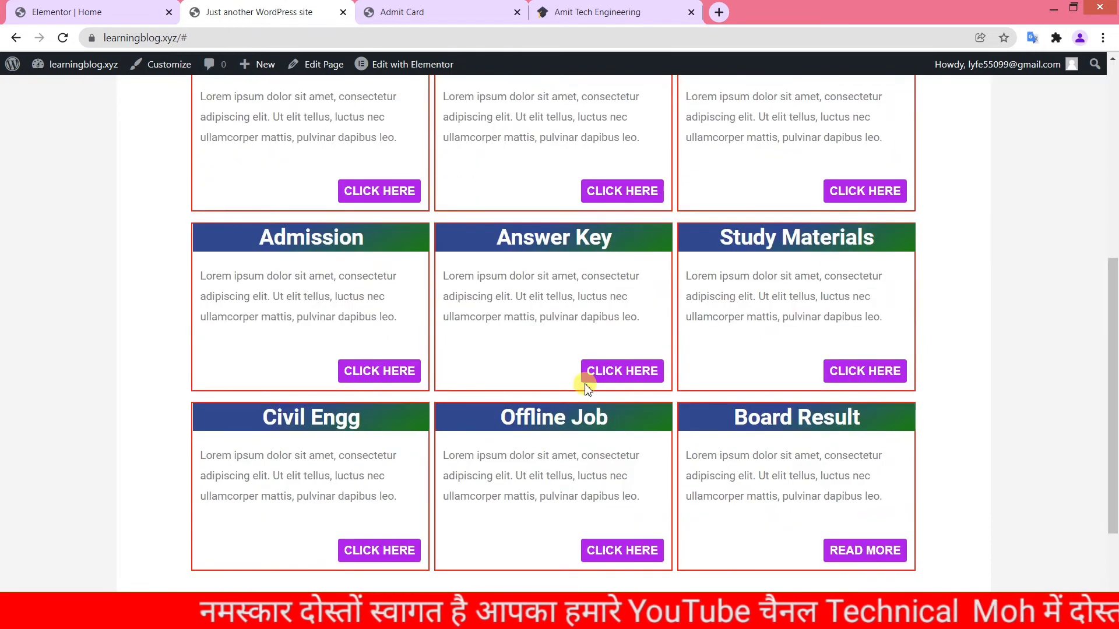
left_click(374, 370)
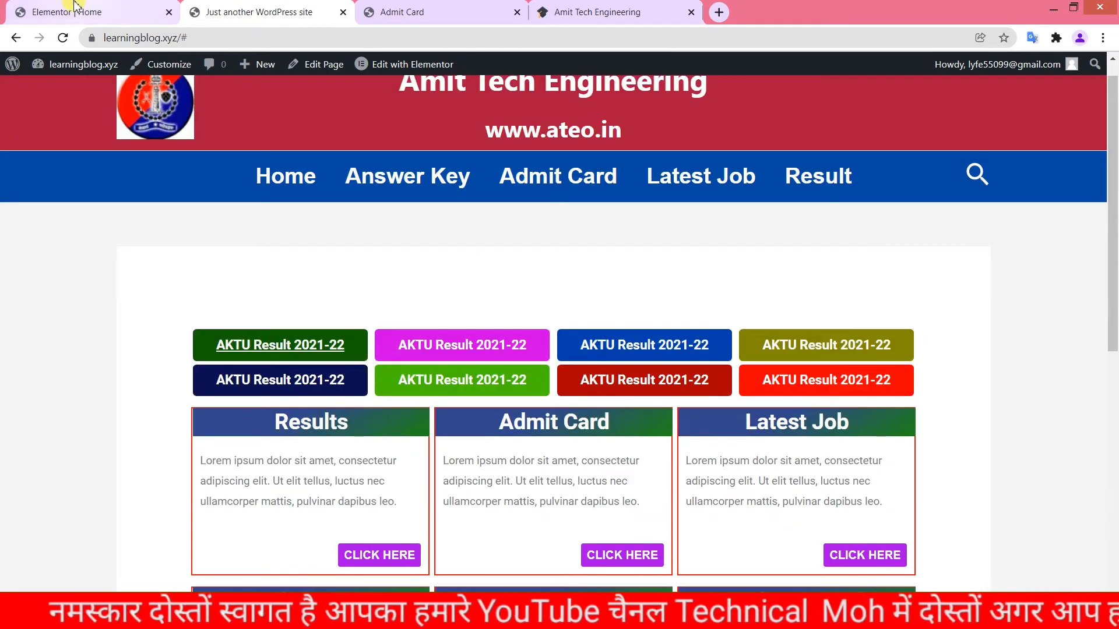
Step: Open the Pages list in the WordPress dashboard and copy the view link address of the Latest Job page
mouse_move(70, 64)
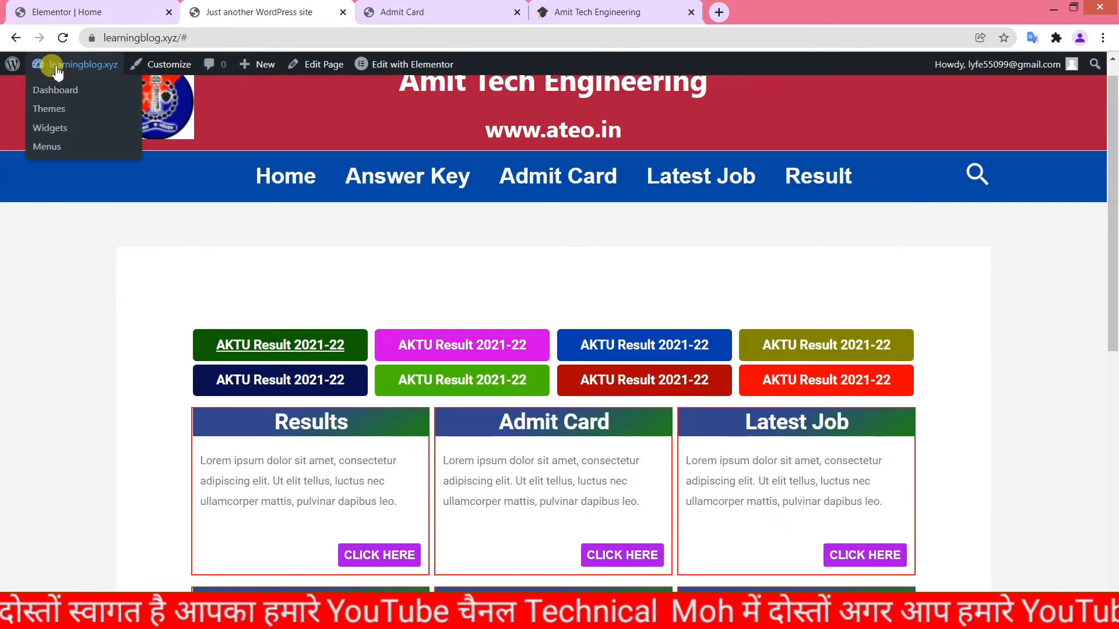
left_click(64, 85)
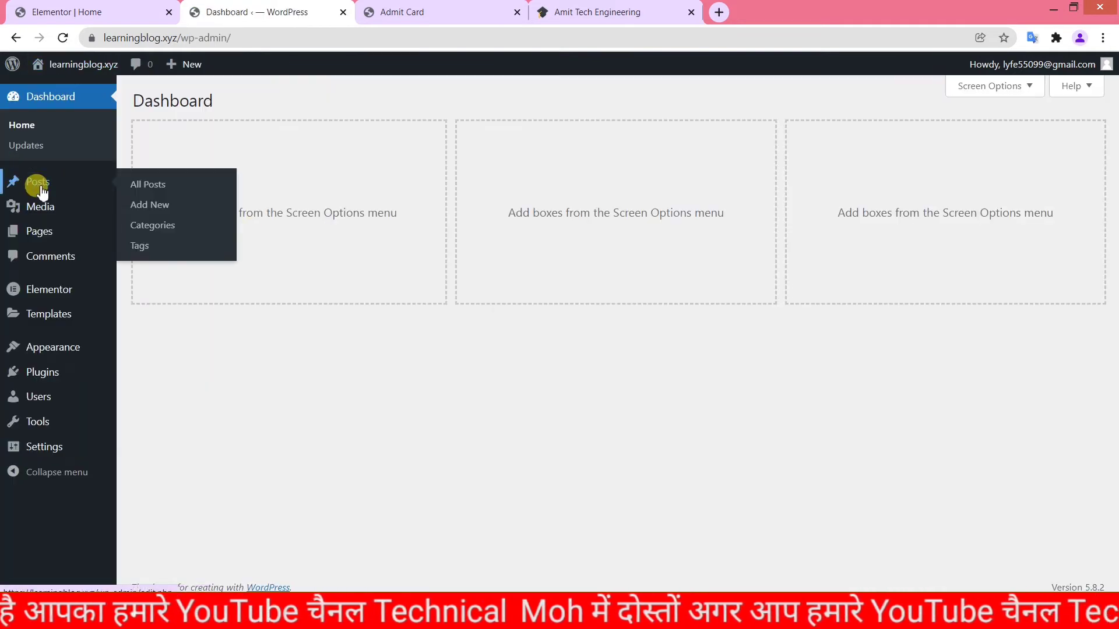
left_click(38, 240)
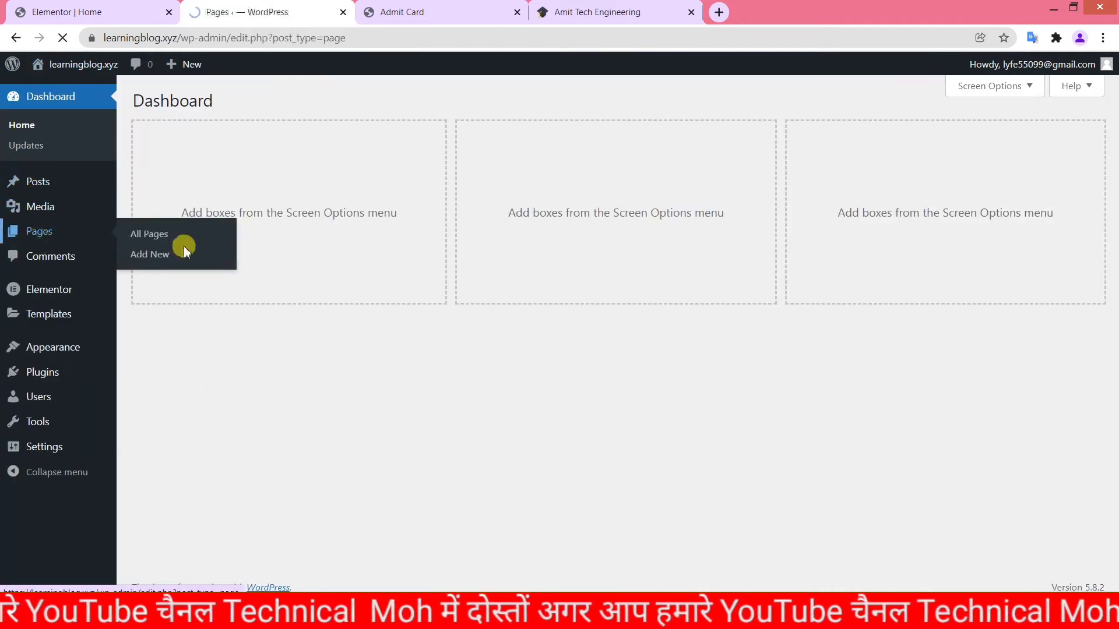
scroll(225, 333, "down", 1)
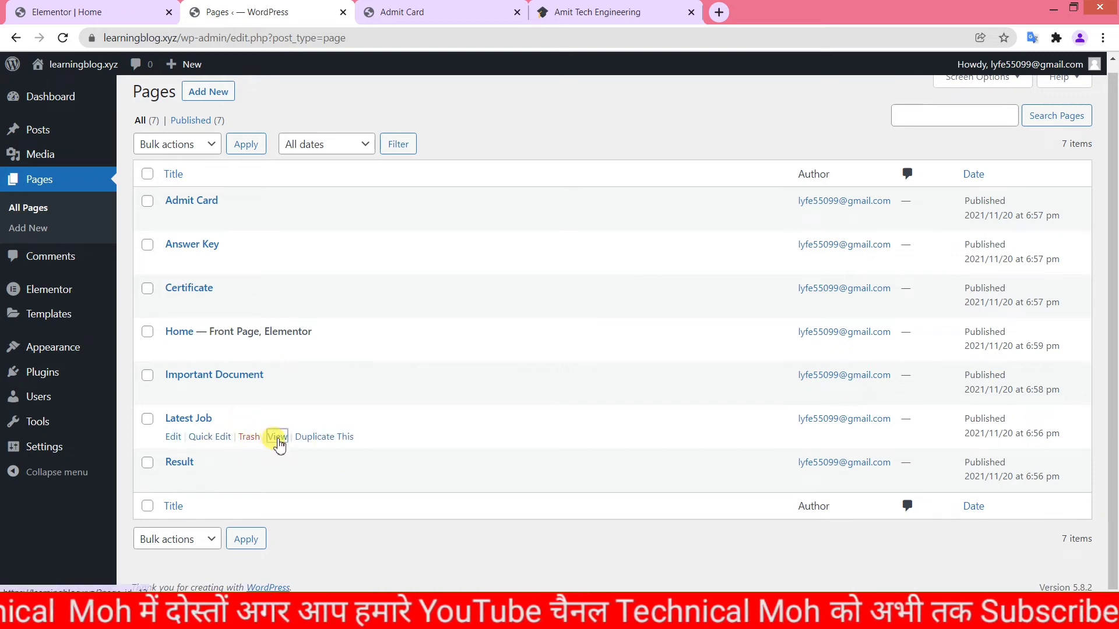
right_click(277, 444)
left_click(330, 528)
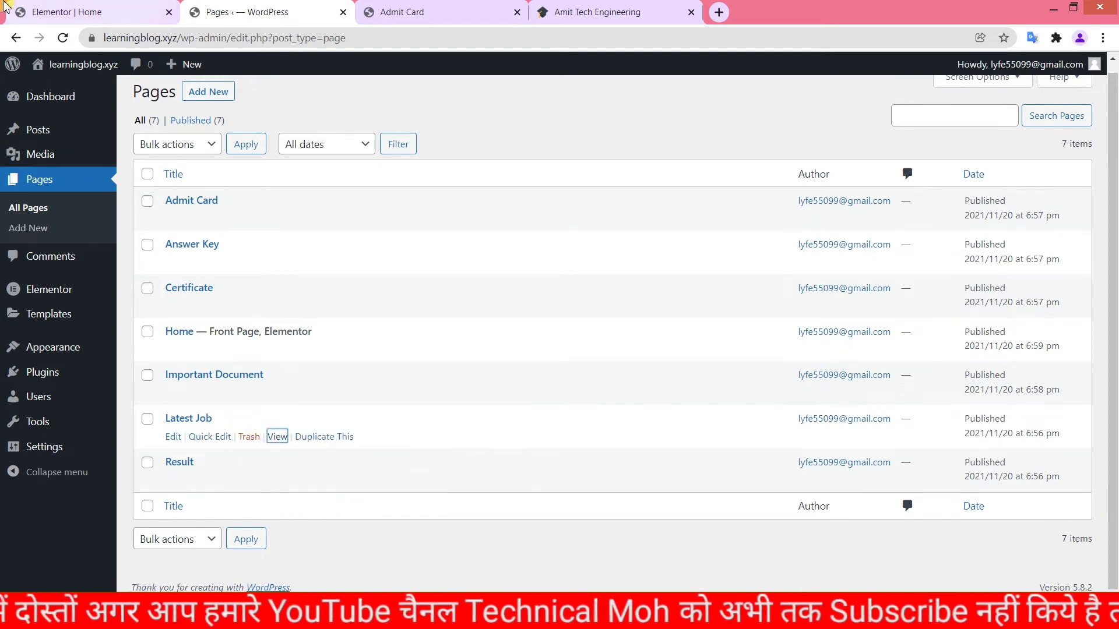
left_click(46, 17)
scroll(721, 343, "up", 4)
scroll(724, 342, "up", 3)
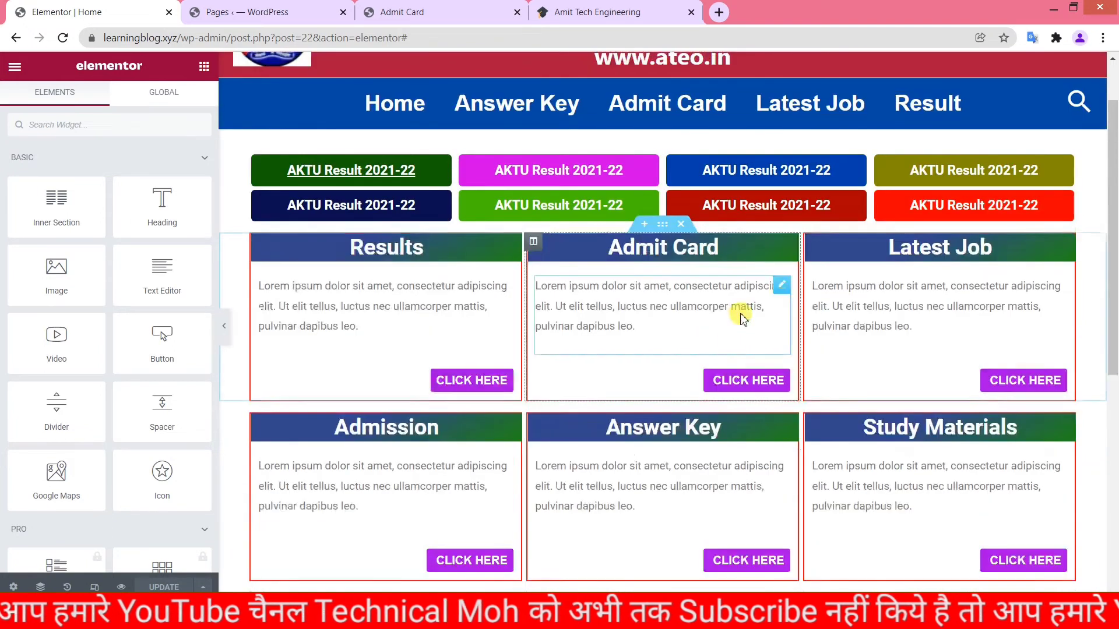
left_click(1029, 377)
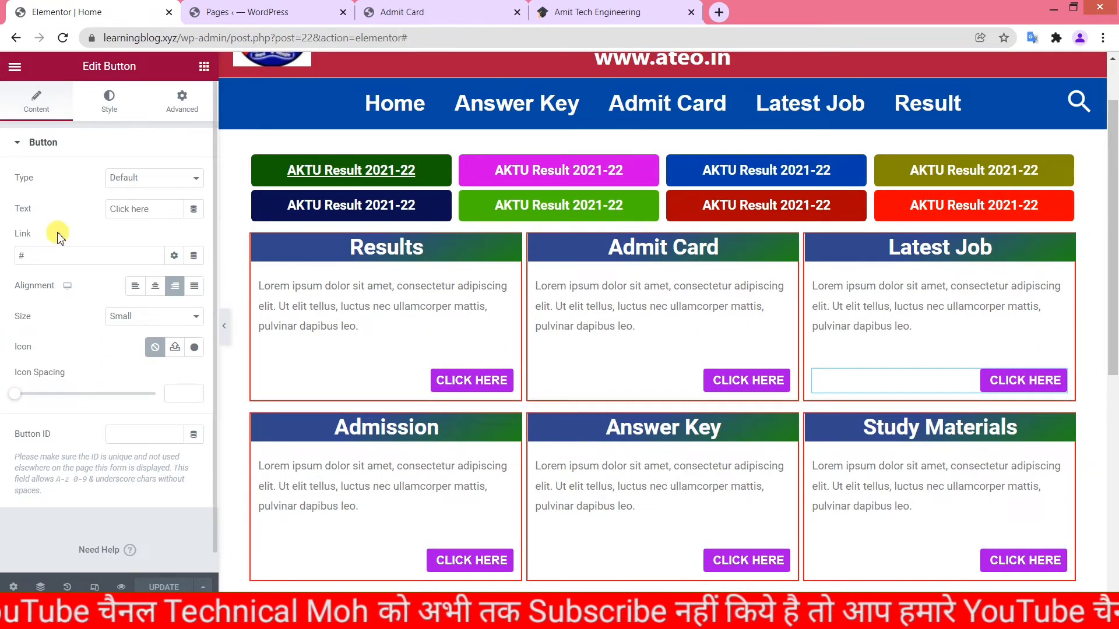
left_click(53, 255)
key("ctrl+a")
key("ctrl+v")
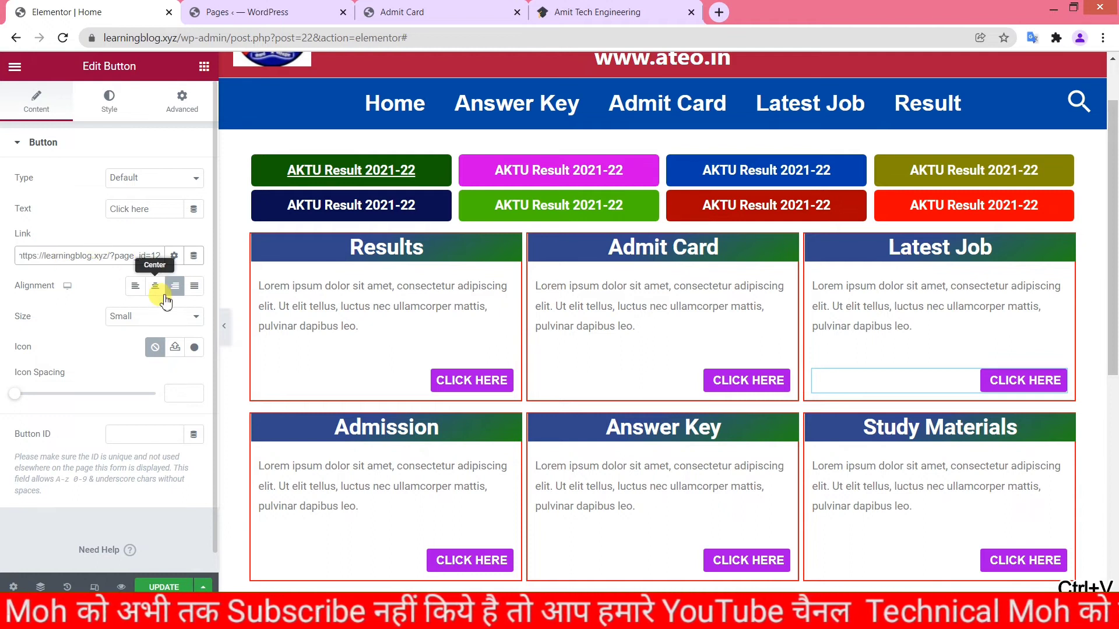
left_click(167, 586)
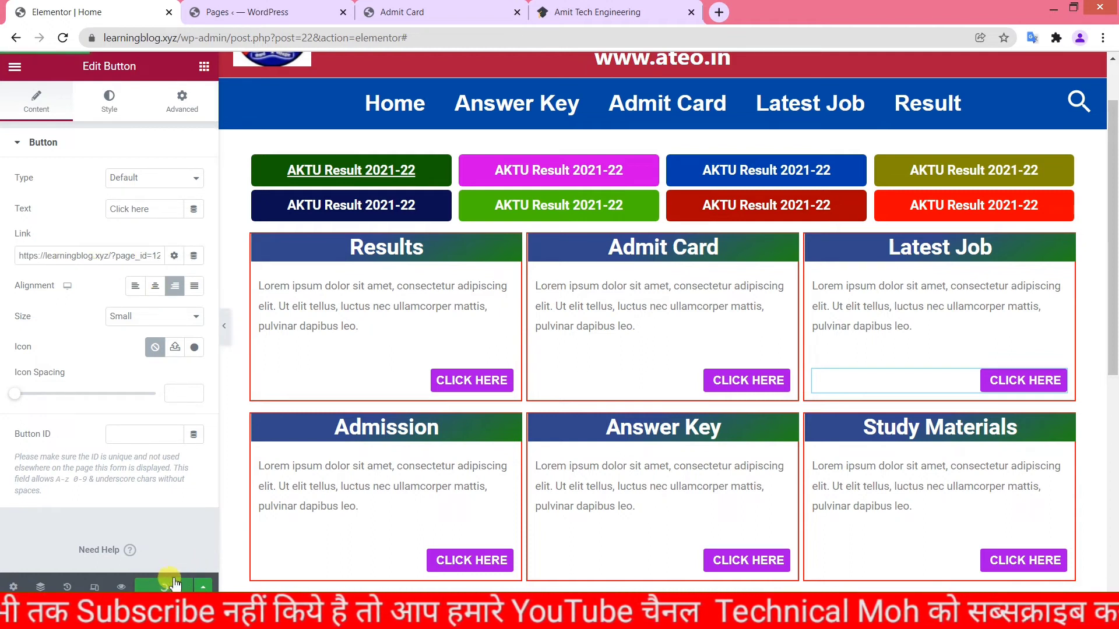
Step: Open the live site in a new tab, test the Latest Job block's link button, and close that tab
left_click(279, 8)
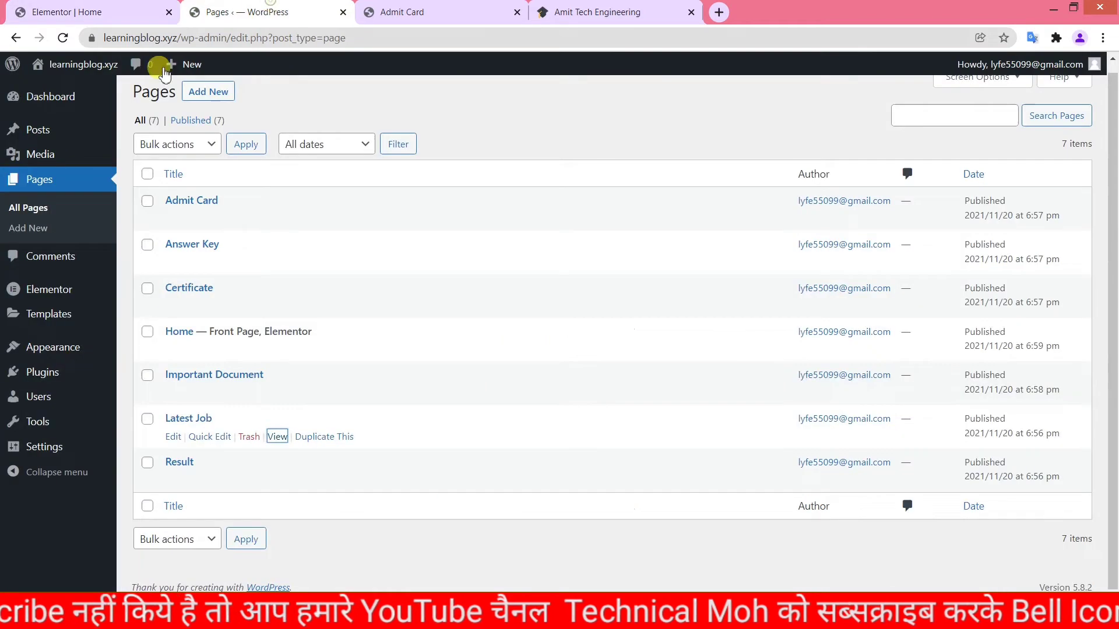
right_click(64, 70)
left_click(95, 82)
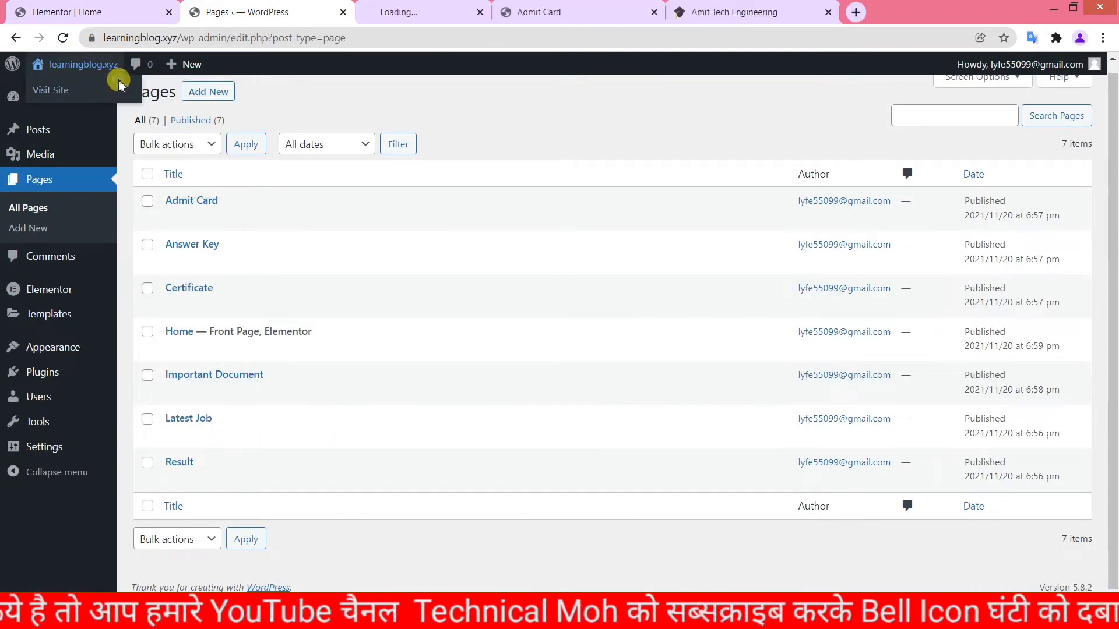
left_click(391, 11)
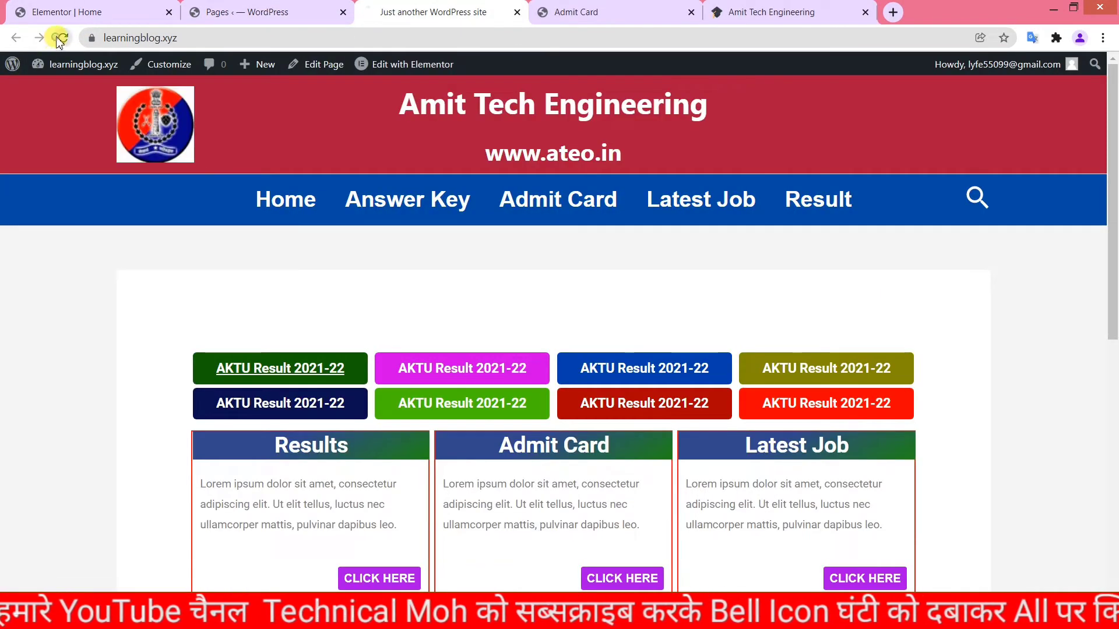
scroll(872, 489, "down", 1)
left_click(871, 511)
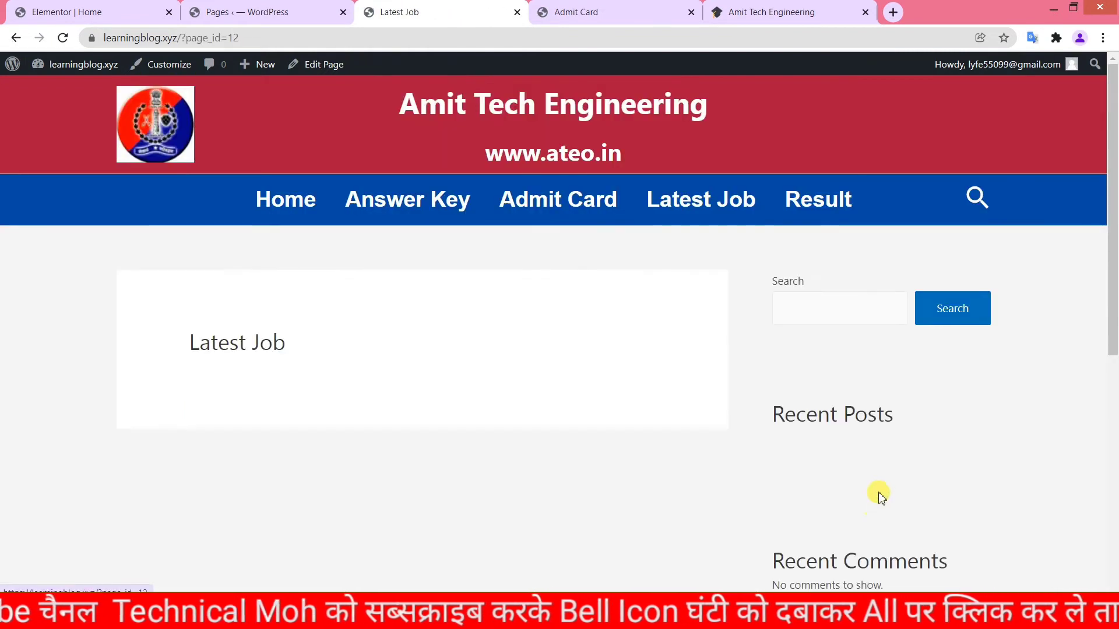
left_click_drag(192, 338, 300, 356)
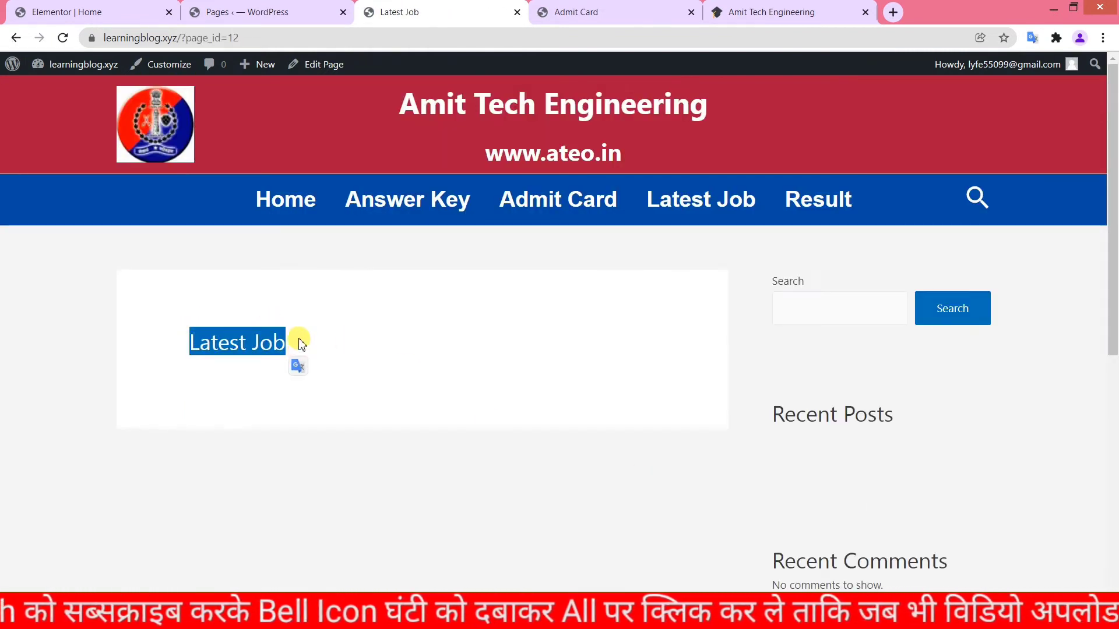
left_click(323, 371)
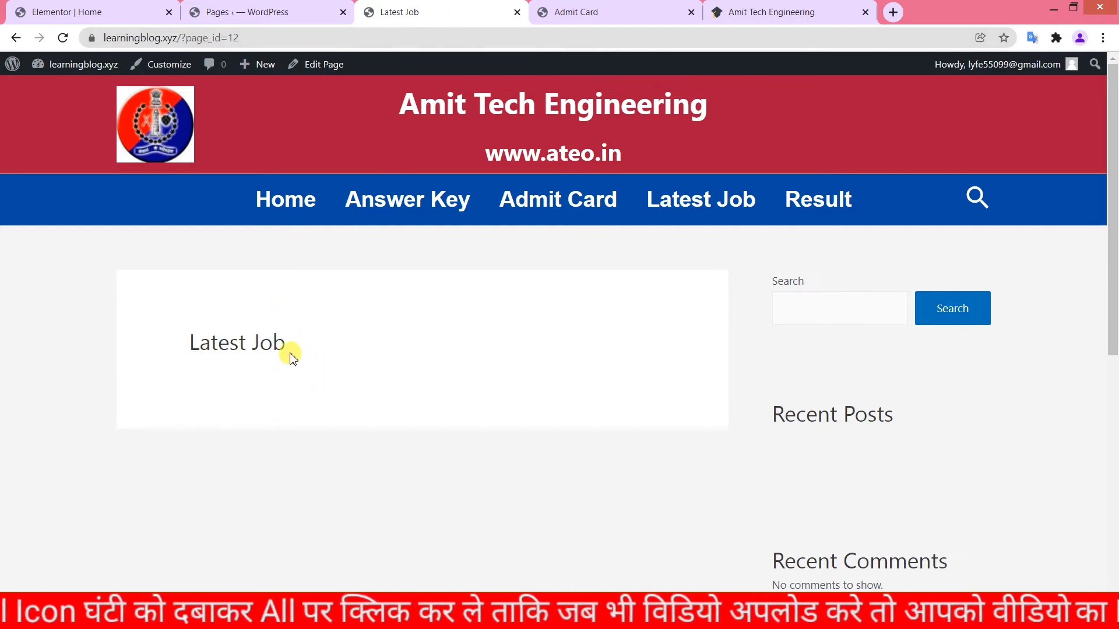
left_click(517, 12)
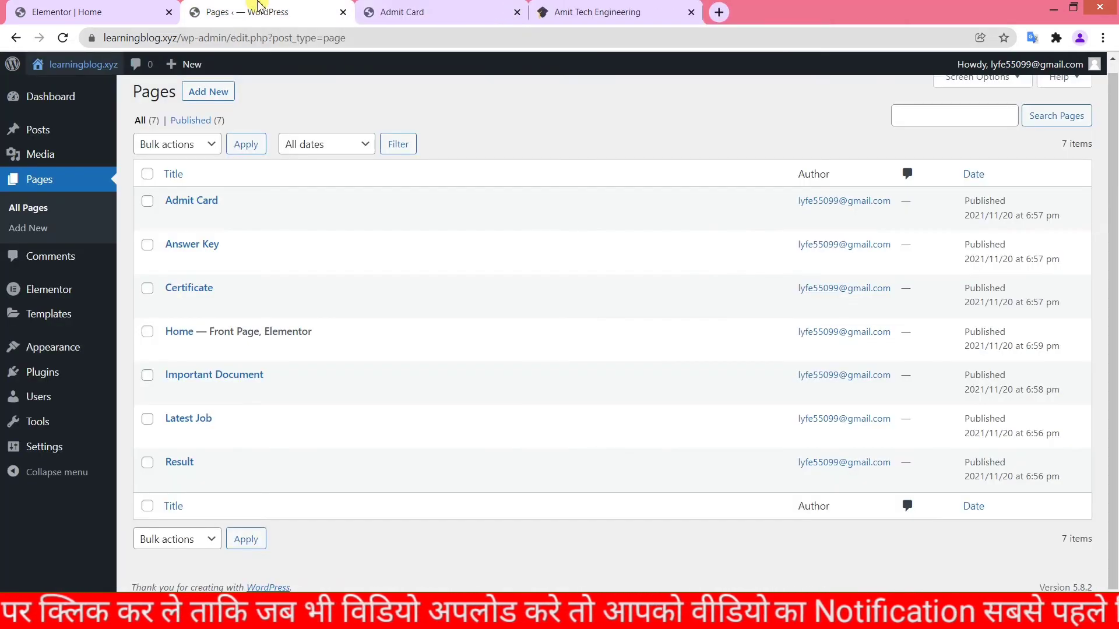
Step: Return to the Elementor editor, look over the list blocks, and open the Results block's placeholder text for editing
left_click(86, 7)
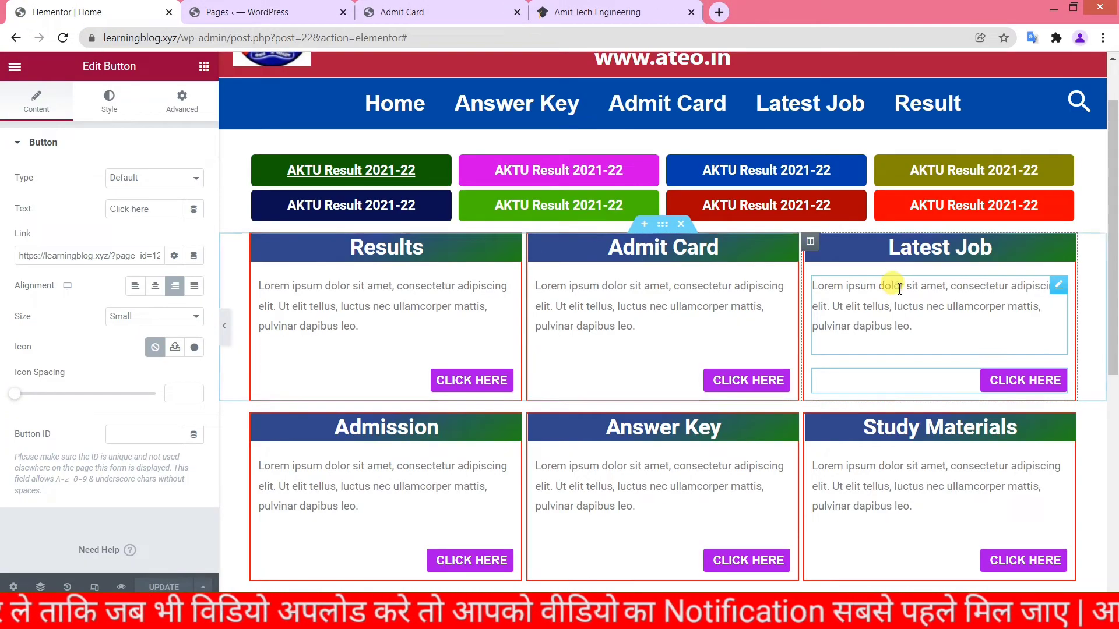
scroll(812, 312, "down", 1)
scroll(528, 331, "down", 4)
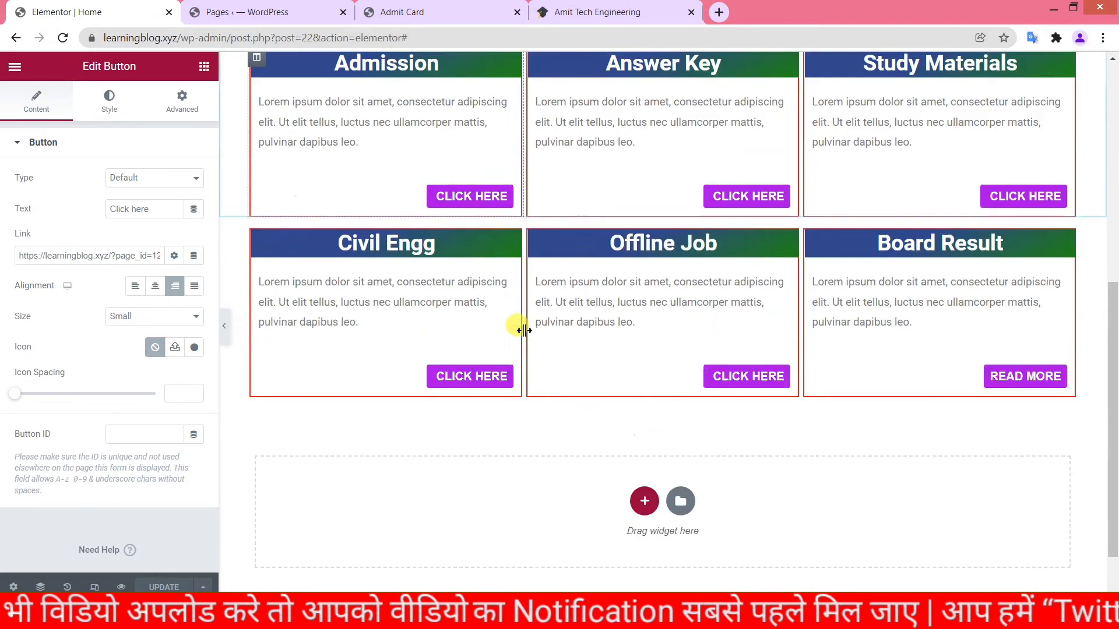
scroll(519, 325, "up", 6)
scroll(488, 320, "down", 1)
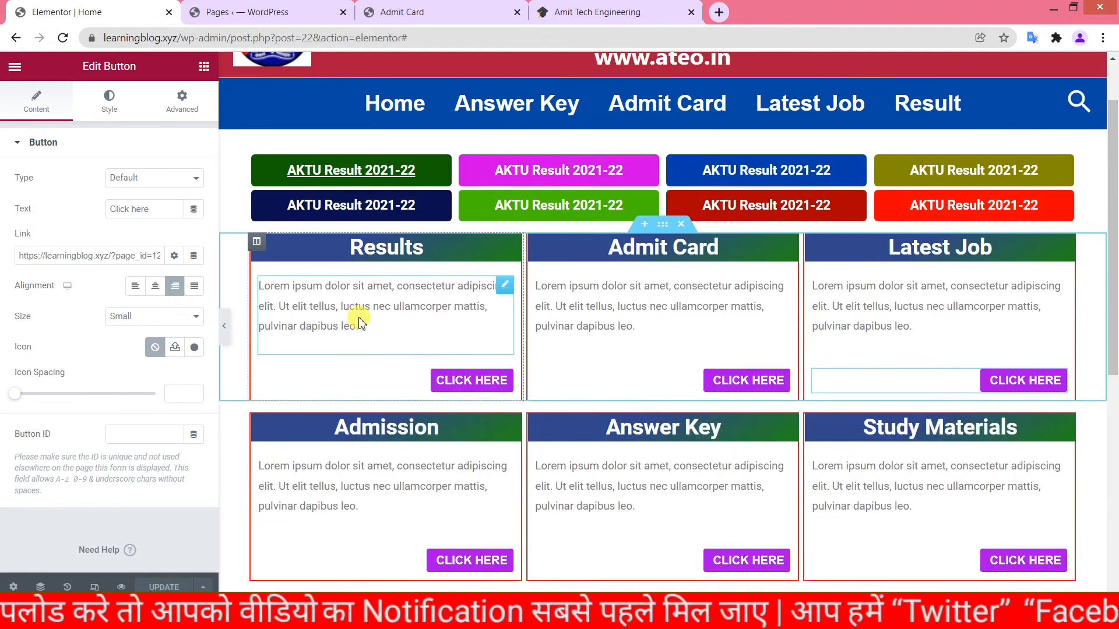
left_click(358, 318)
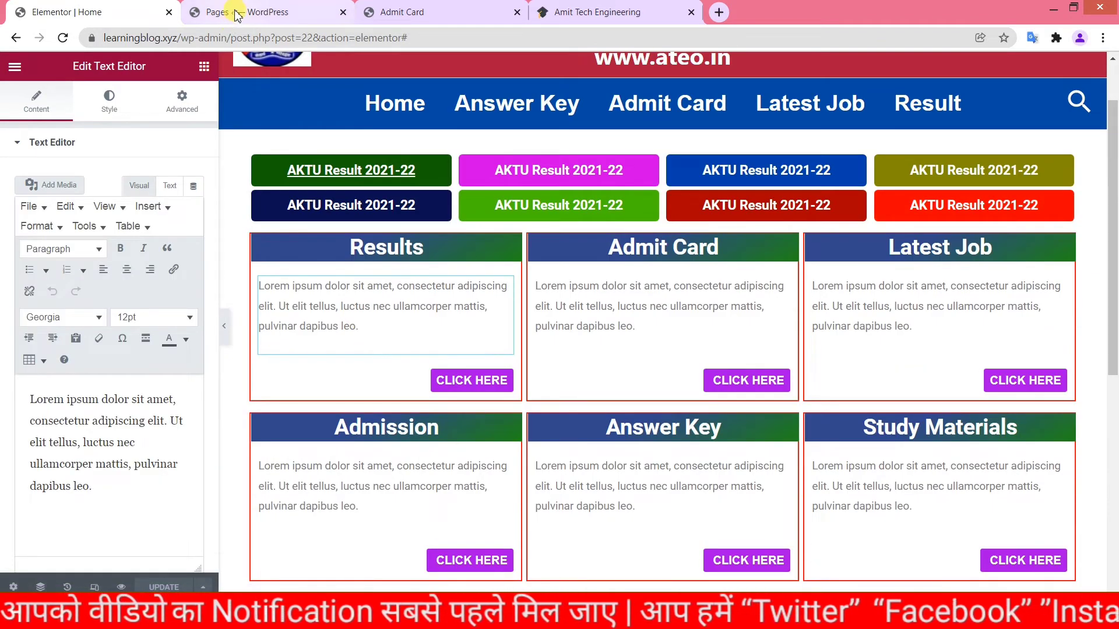
Step: Create a new WordPress post titled "Result aa gaya" and publish it
left_click(232, 12)
left_click(41, 137)
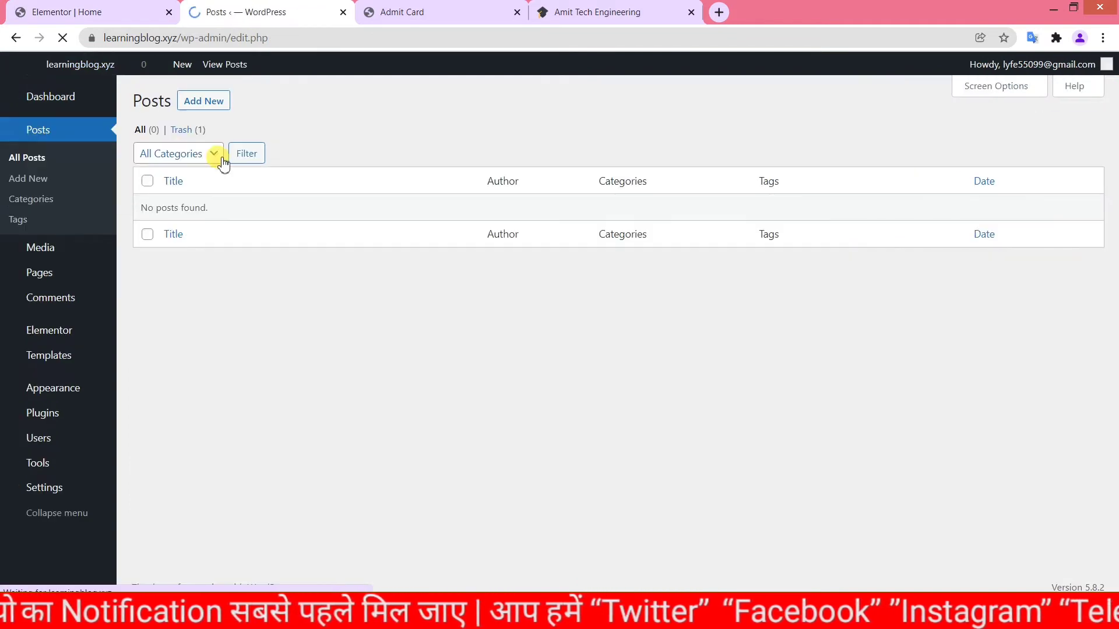
left_click(195, 106)
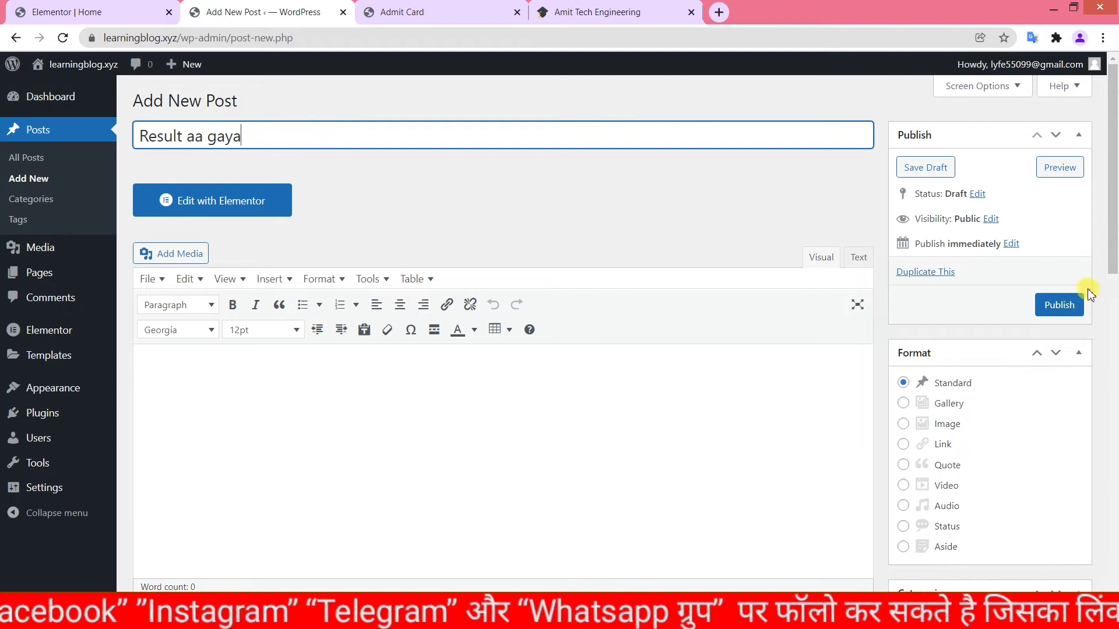
left_click(1056, 305)
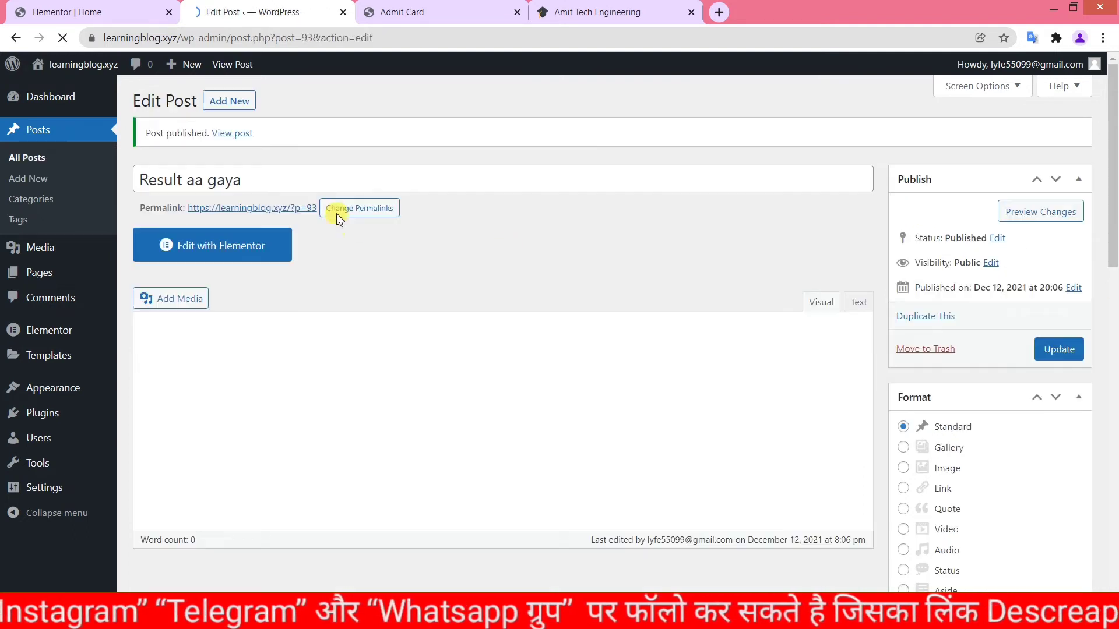
Step: Start another new post and title it "Govt Job"
left_click(242, 103)
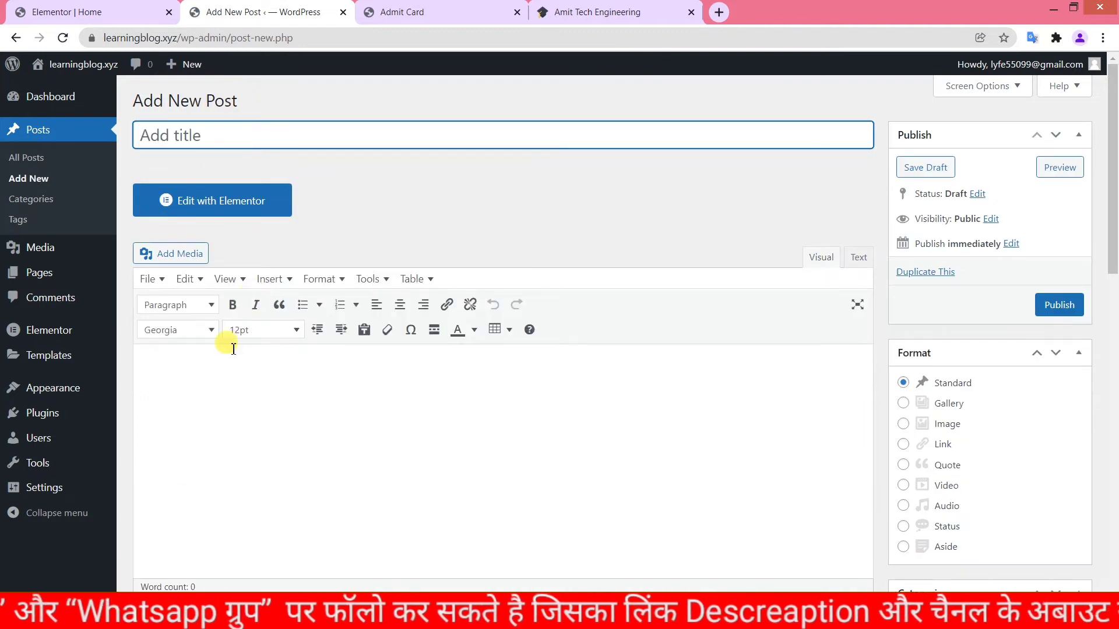
type("Govt Job")
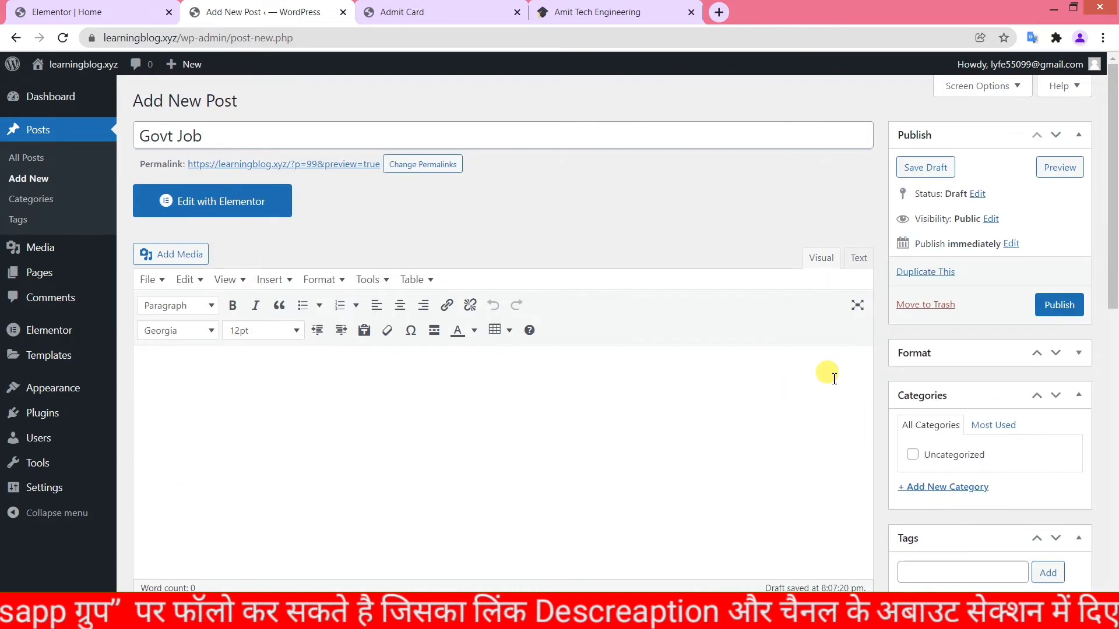
left_click(36, 130)
left_click(679, 119)
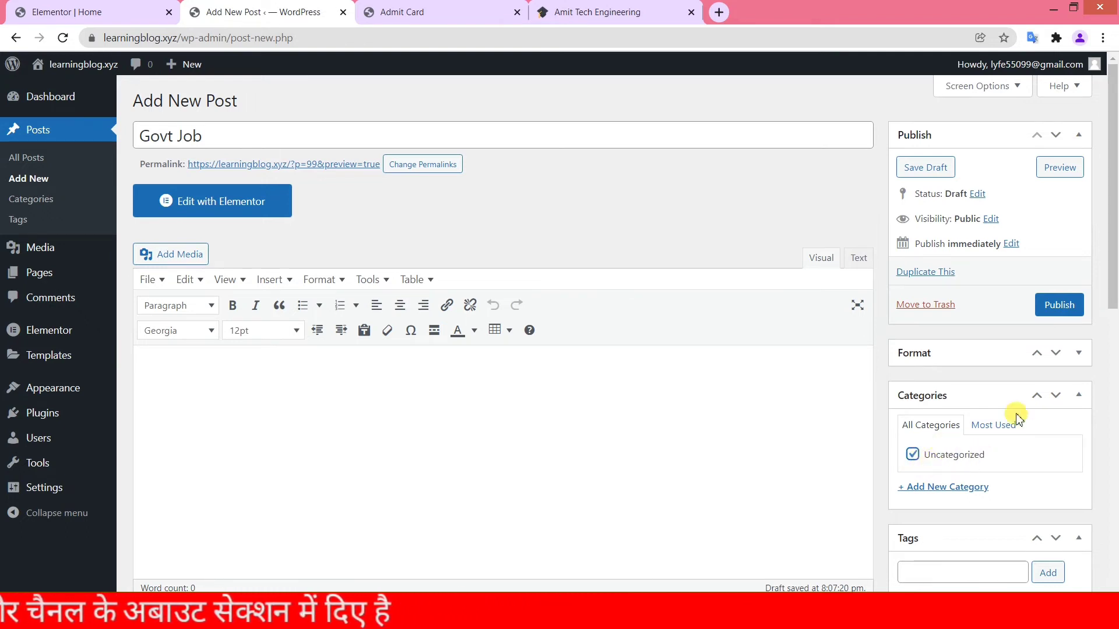
Step: Add a new category "Latest Job" to the Govt Job post and deselect the Uncategorized category
left_click(941, 490)
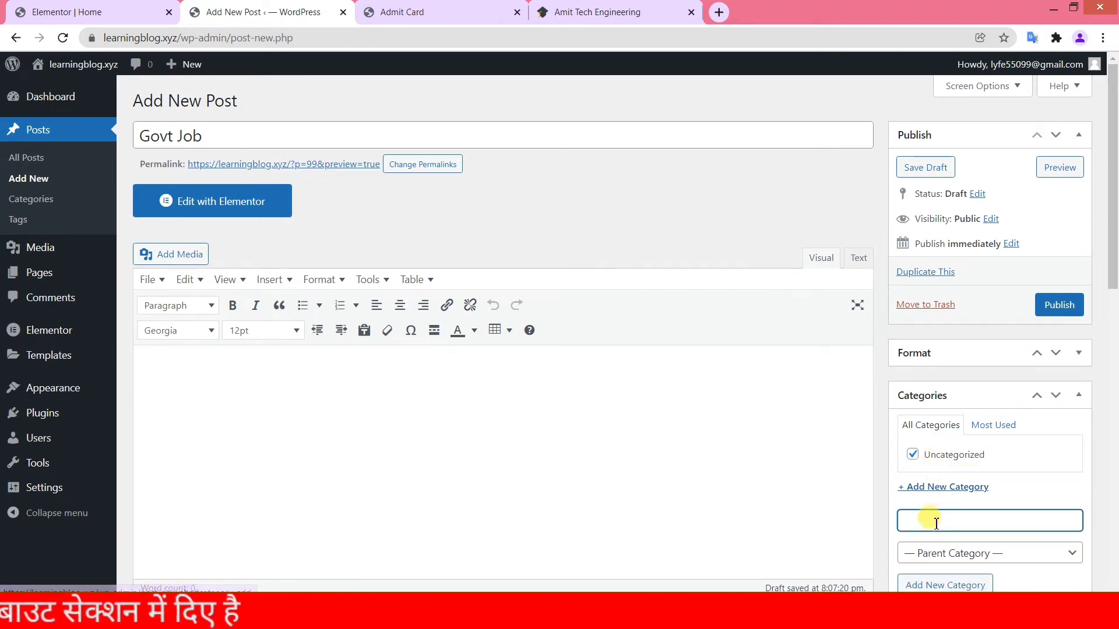
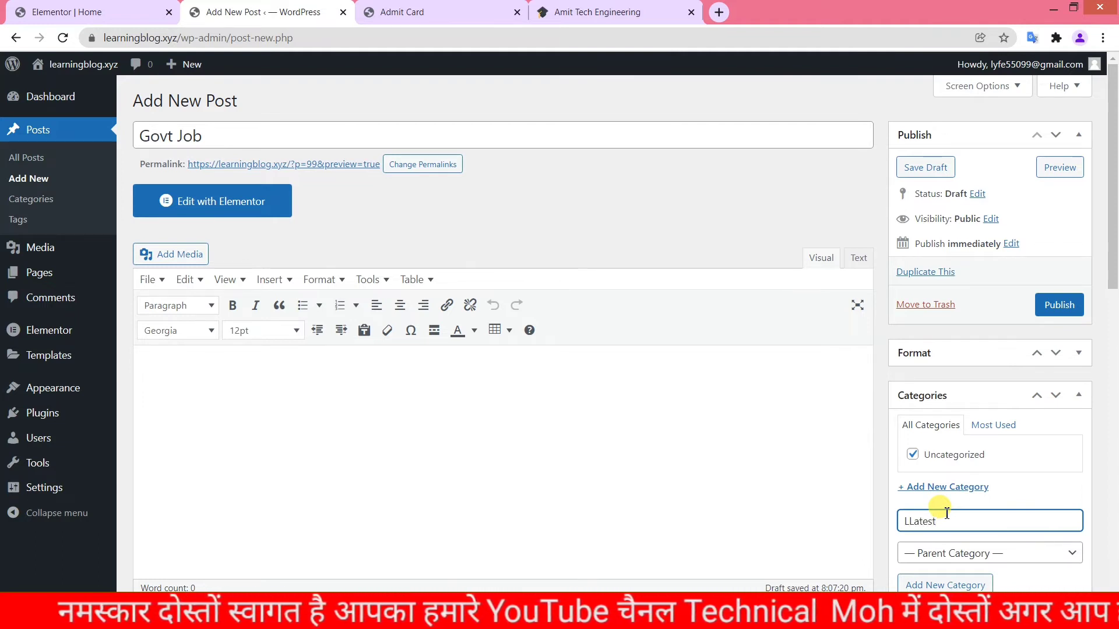
type("Job")
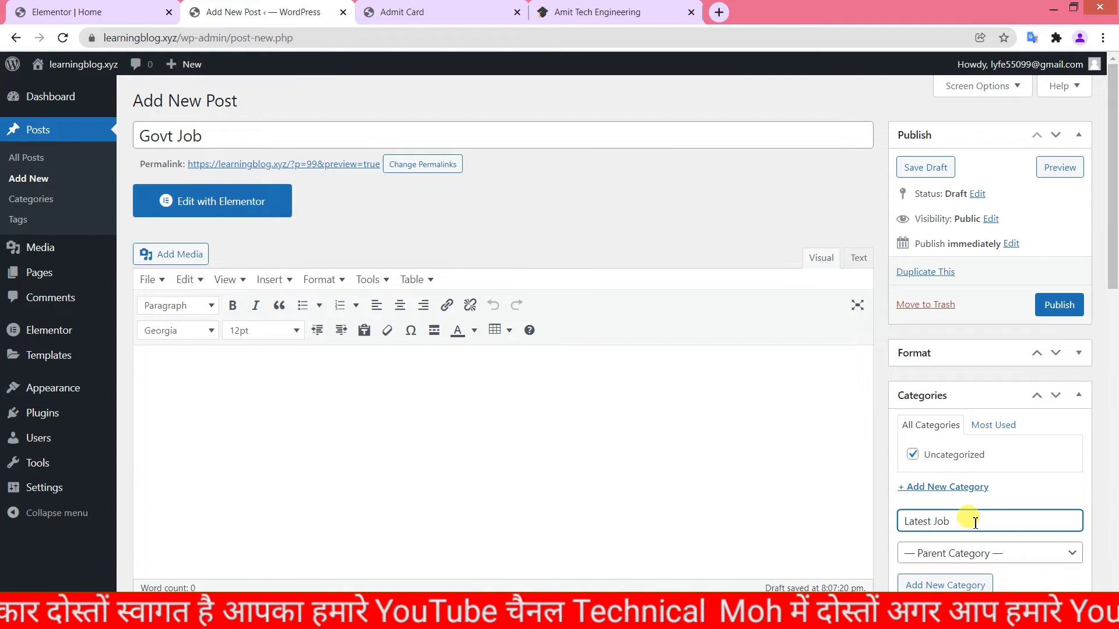
scroll(933, 525, "down", 1)
left_click(936, 525)
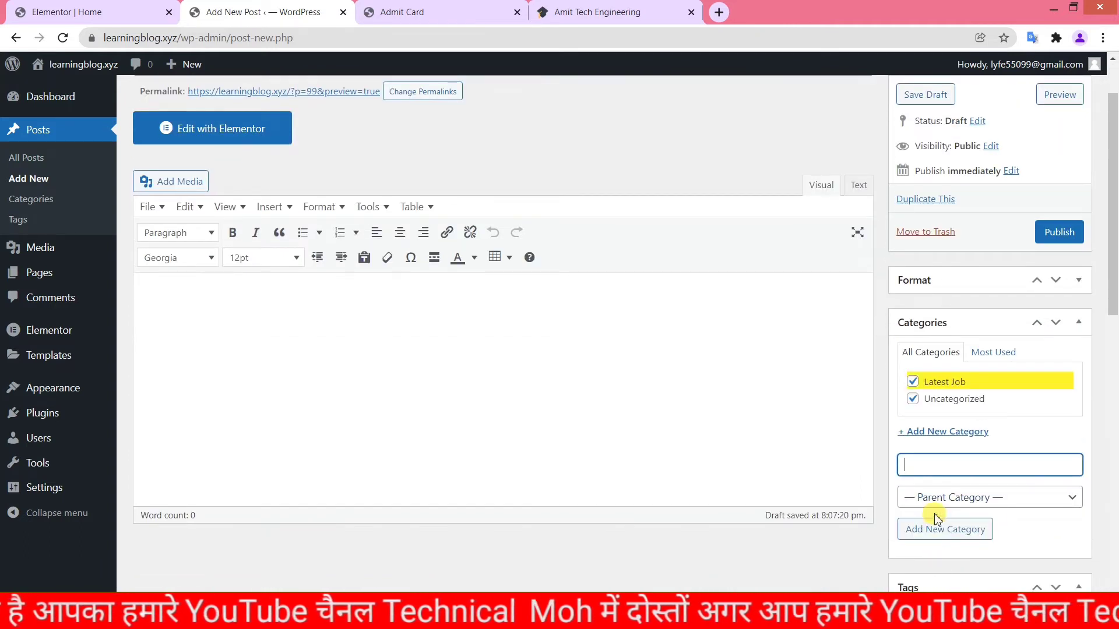
left_click(918, 399)
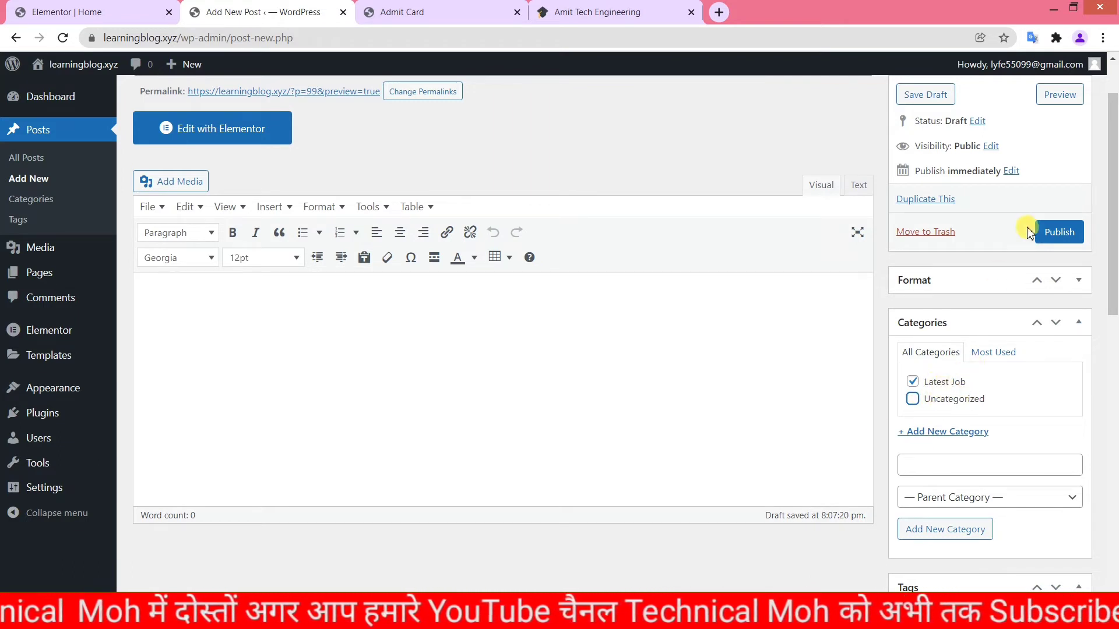
Step: Publish the Govt Job post and open the list of all posts
left_click(1046, 229)
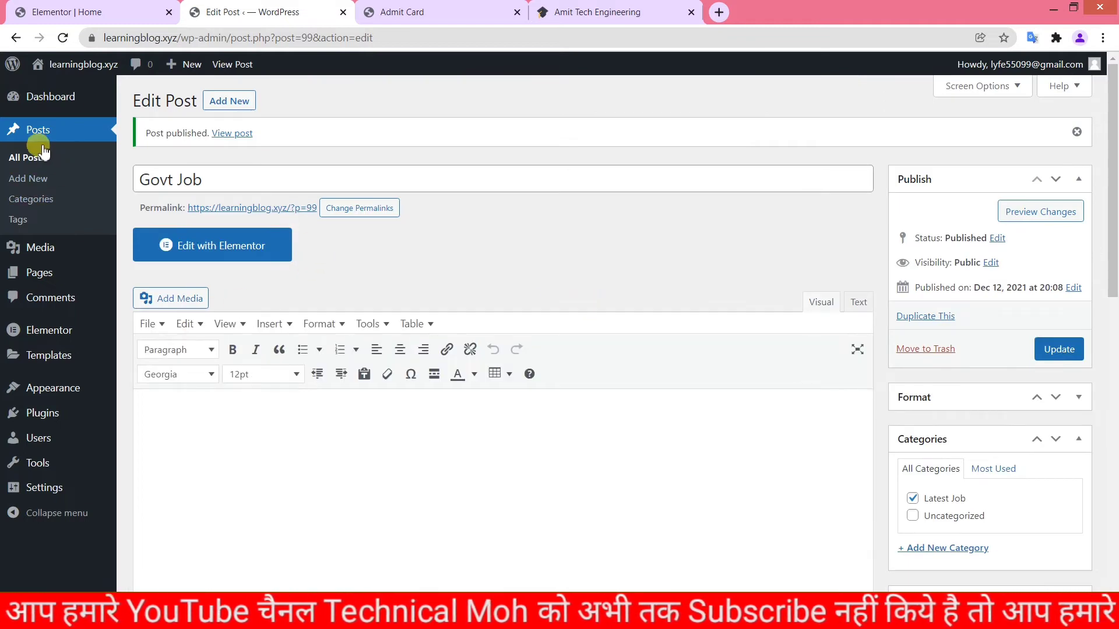
left_click(32, 130)
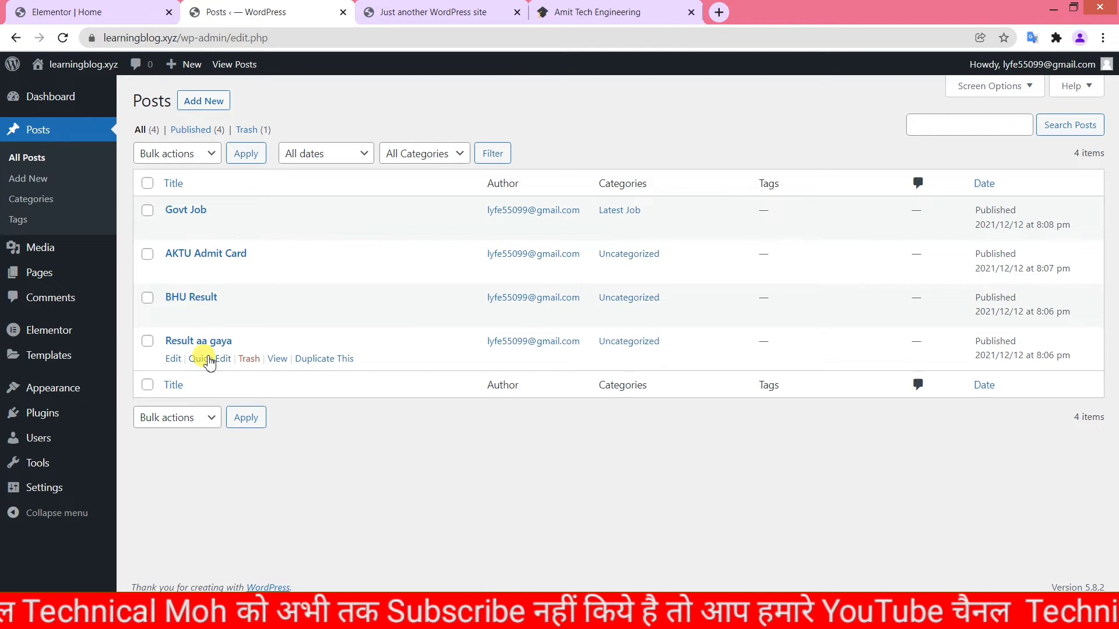
Step: Replace the Results block's placeholder text in Elementor with the shortcode [catlist name="change-wtih-category-slug" link_target=_blank numberposts=2] cut from the Notepad document
left_click(53, 12)
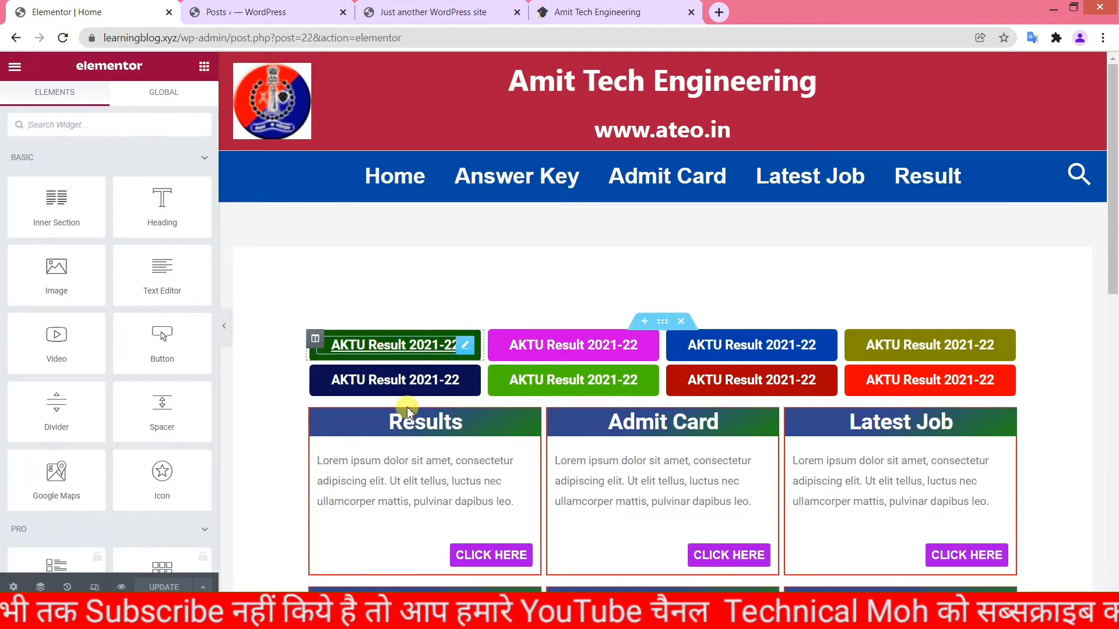
scroll(596, 415, "down", 1)
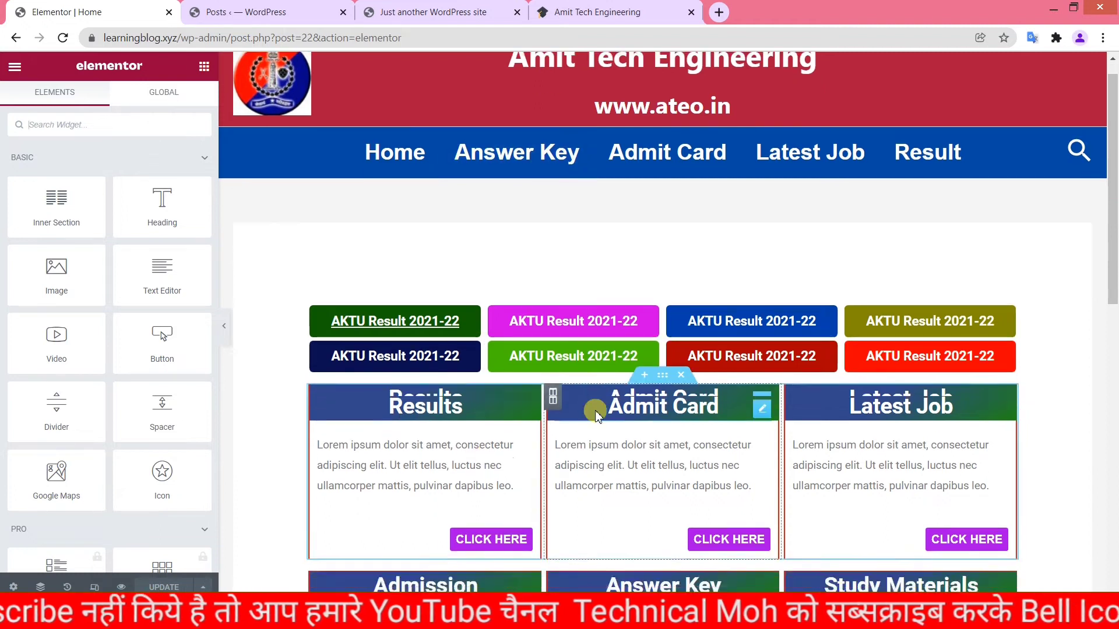
scroll(596, 415, "down", 3)
left_click(454, 280)
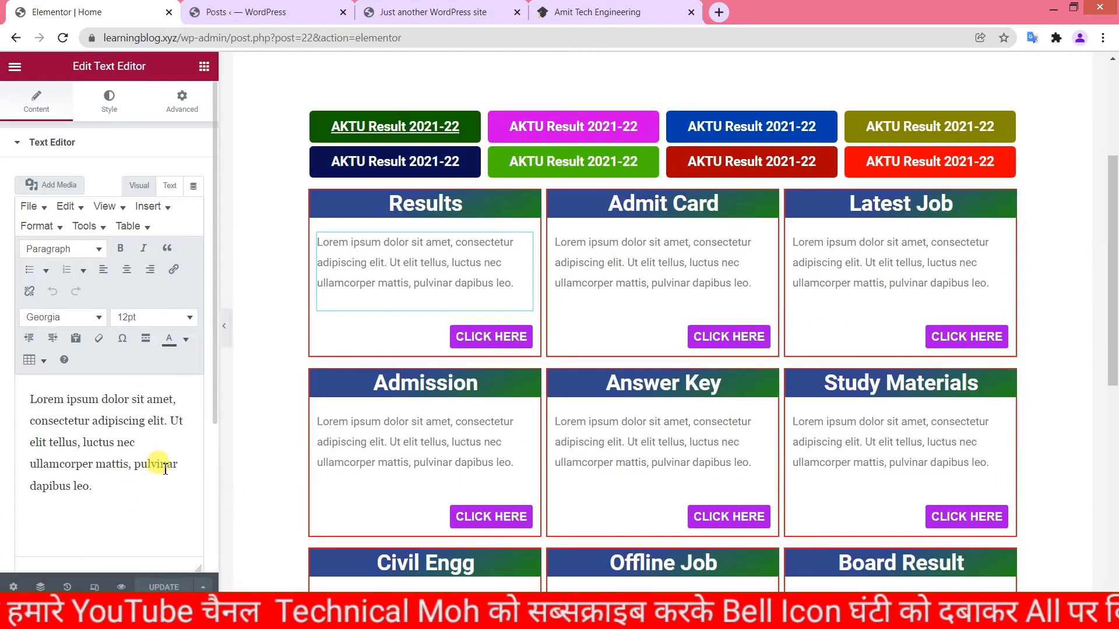
left_click_drag(99, 488, 25, 404)
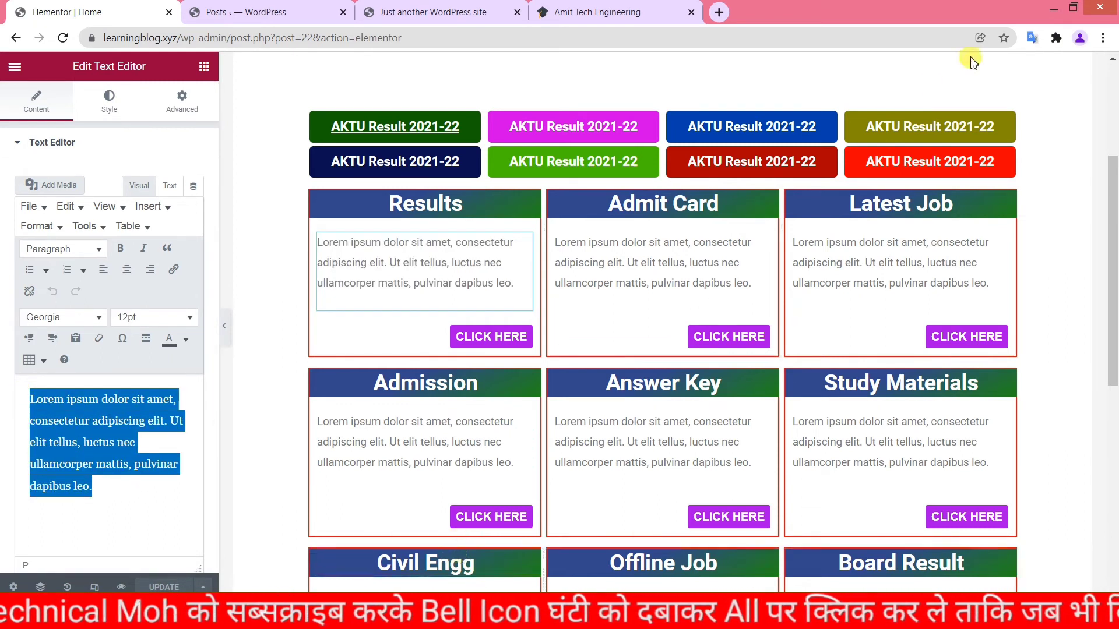
key("alt+Tab")
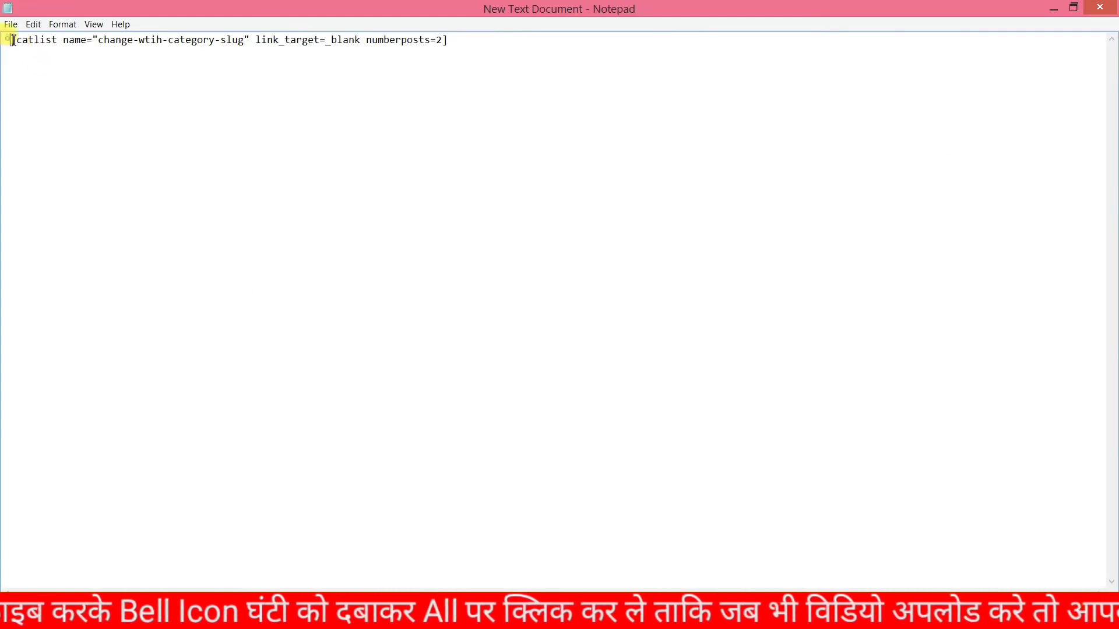
left_click_drag(13, 40, 452, 46)
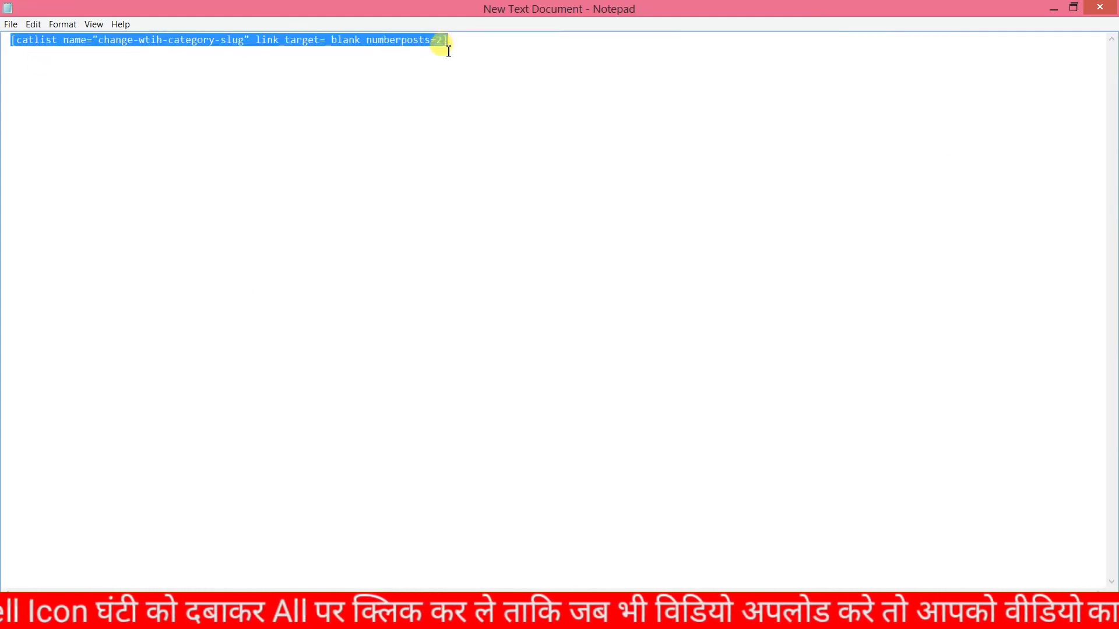
key("ctrl+x")
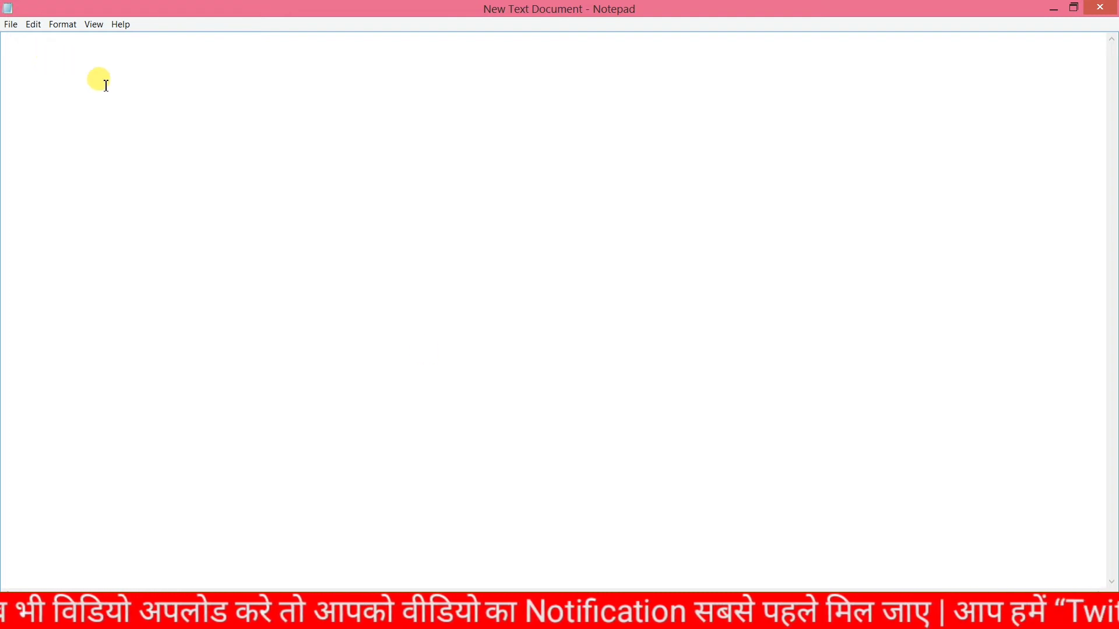
left_click(437, 616)
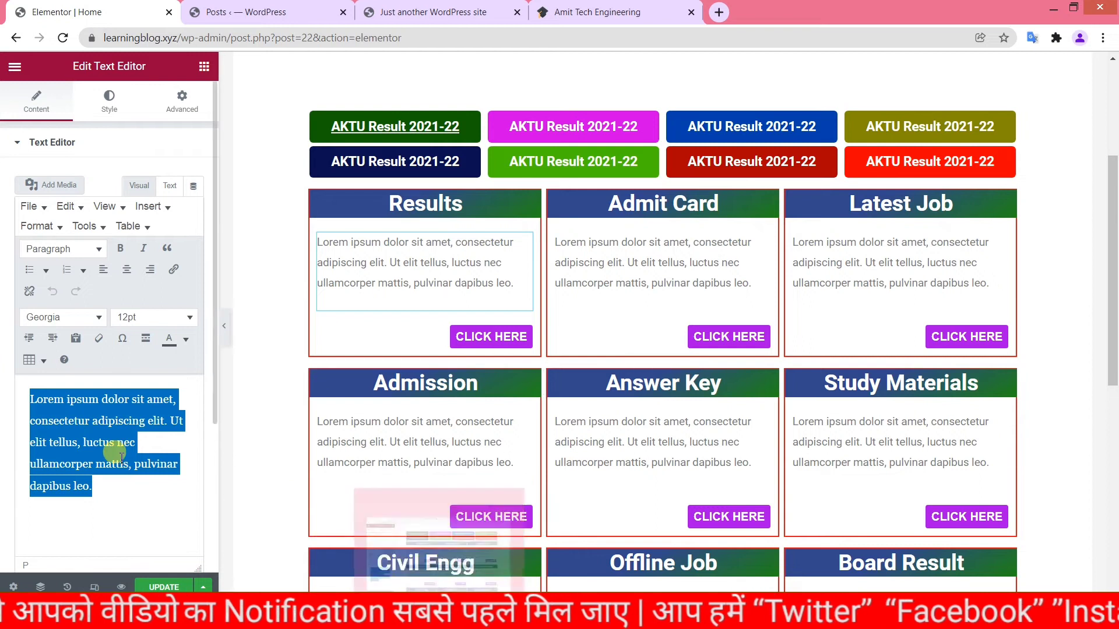
key("BackSpace")
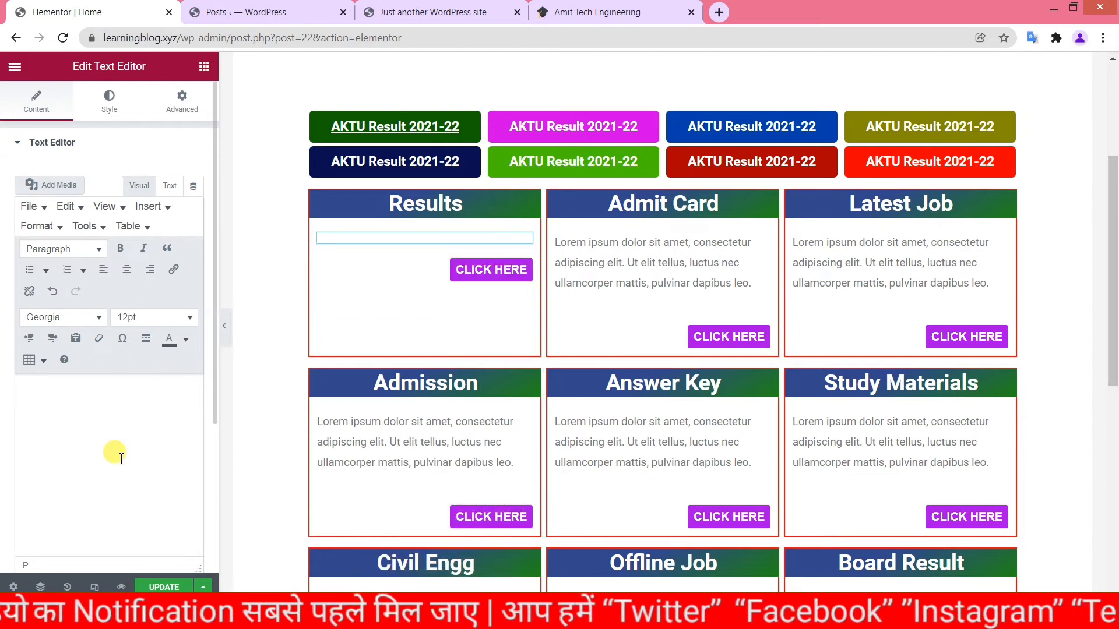
key("ctrl+v")
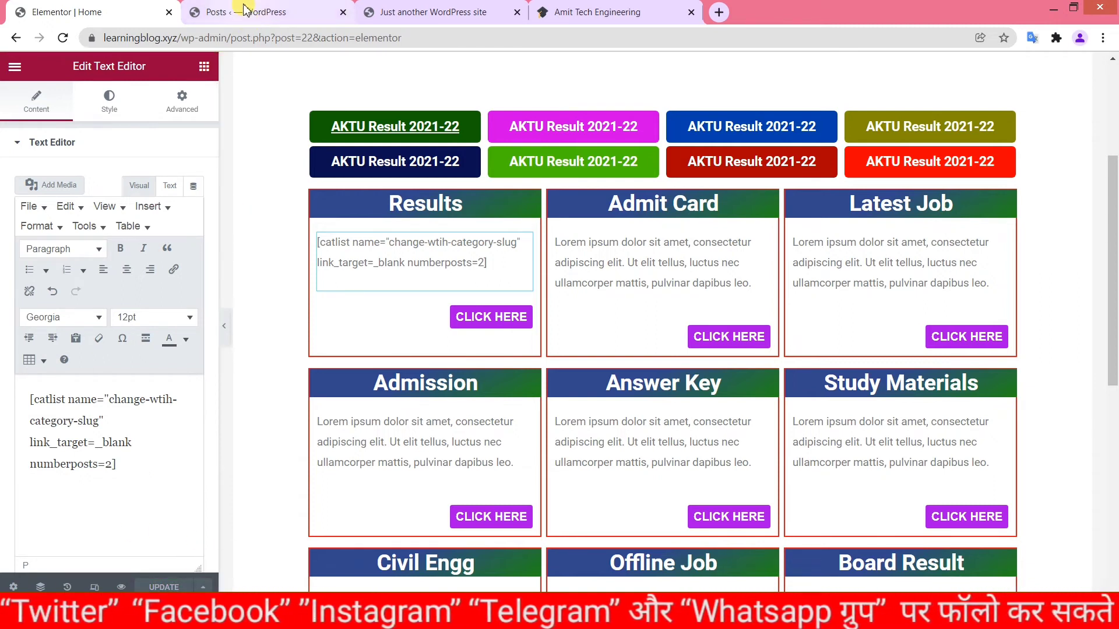
Step: Reload the live home page and examine the Results block's shortcode, especially its category slug part
left_click(376, 12)
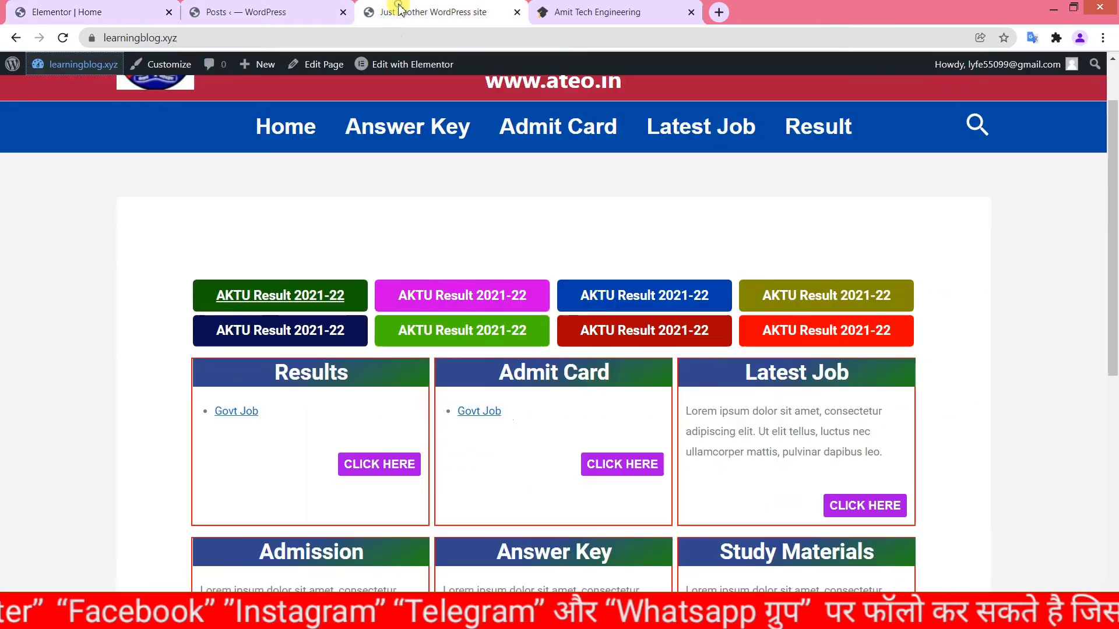
left_click(61, 38)
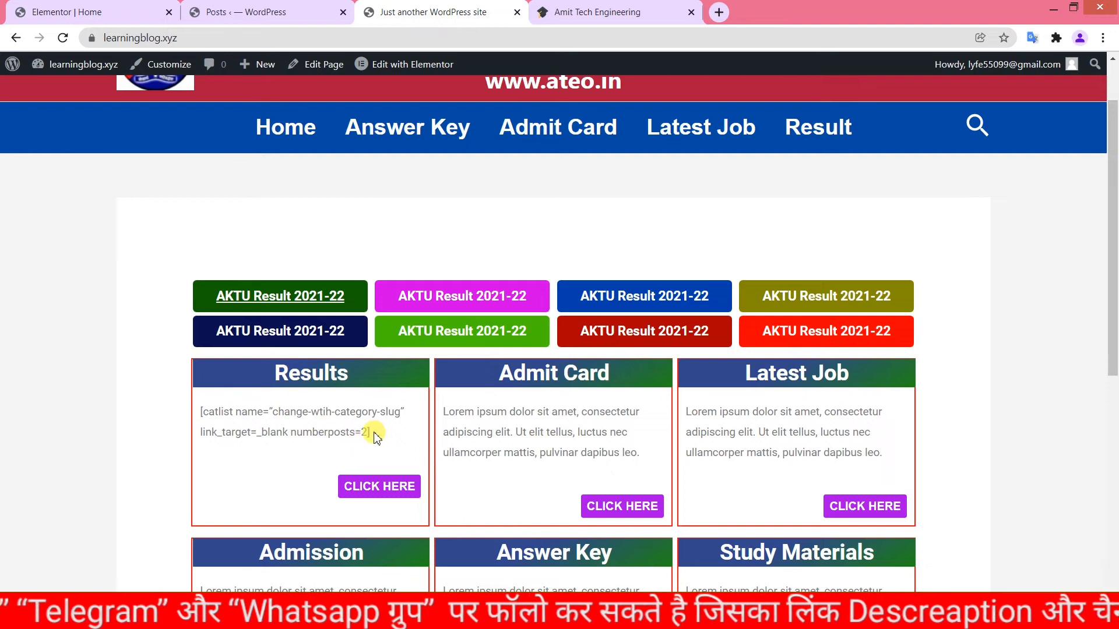
left_click_drag(372, 435, 194, 409)
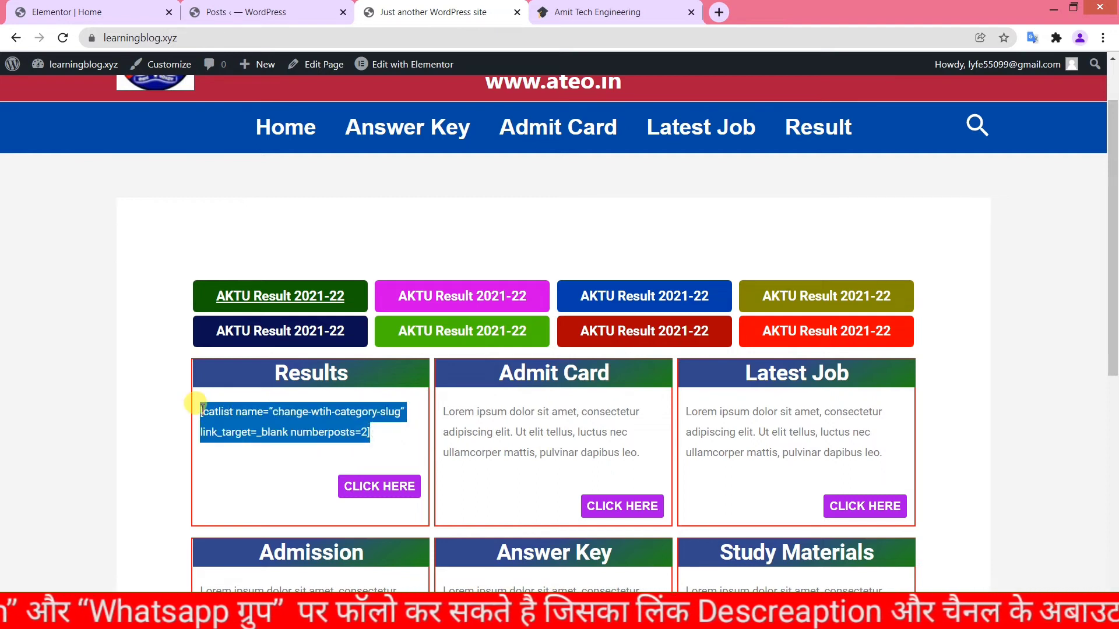
left_click(267, 423)
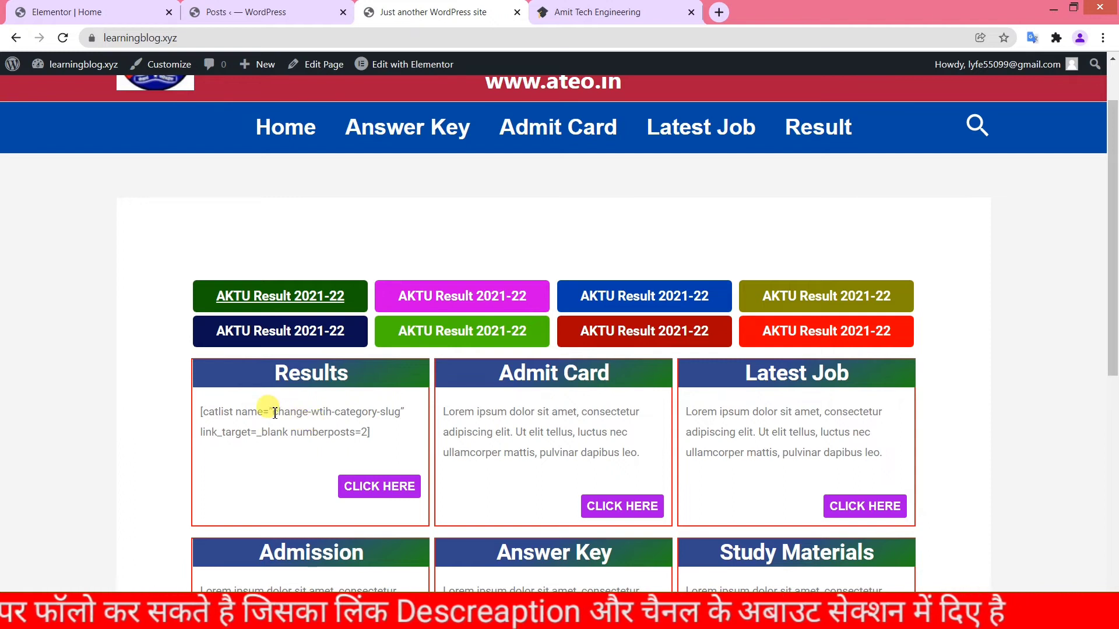
left_click_drag(274, 412, 403, 410)
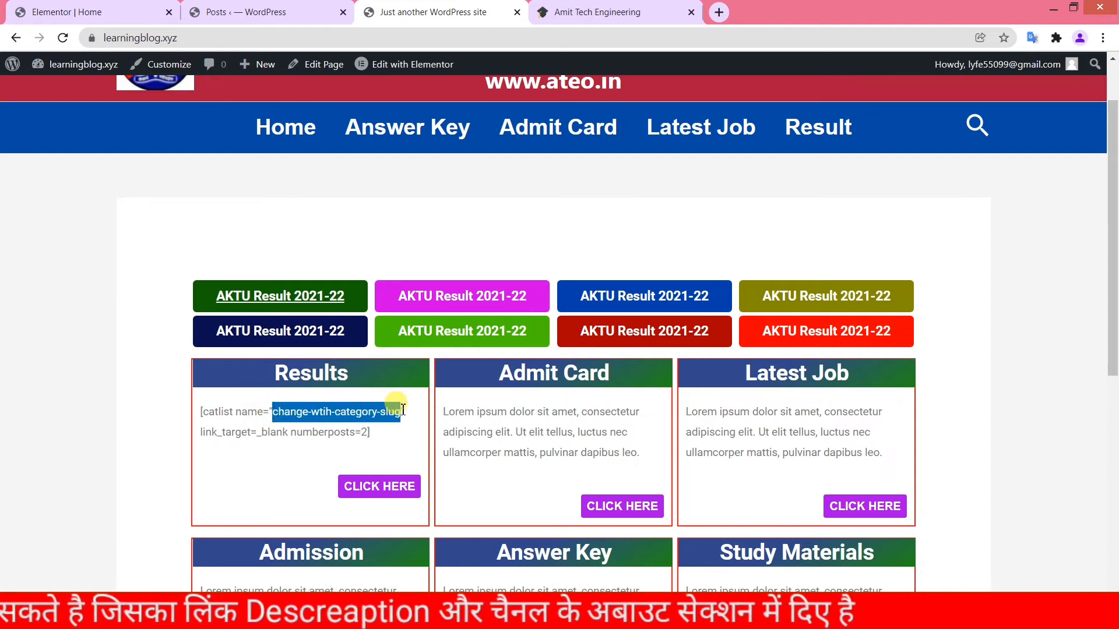
Step: Replace the shortcode's category slug with the unlinked name "Latest Job" copied from the posts list, update the page and reload the live home page
left_click(271, 11)
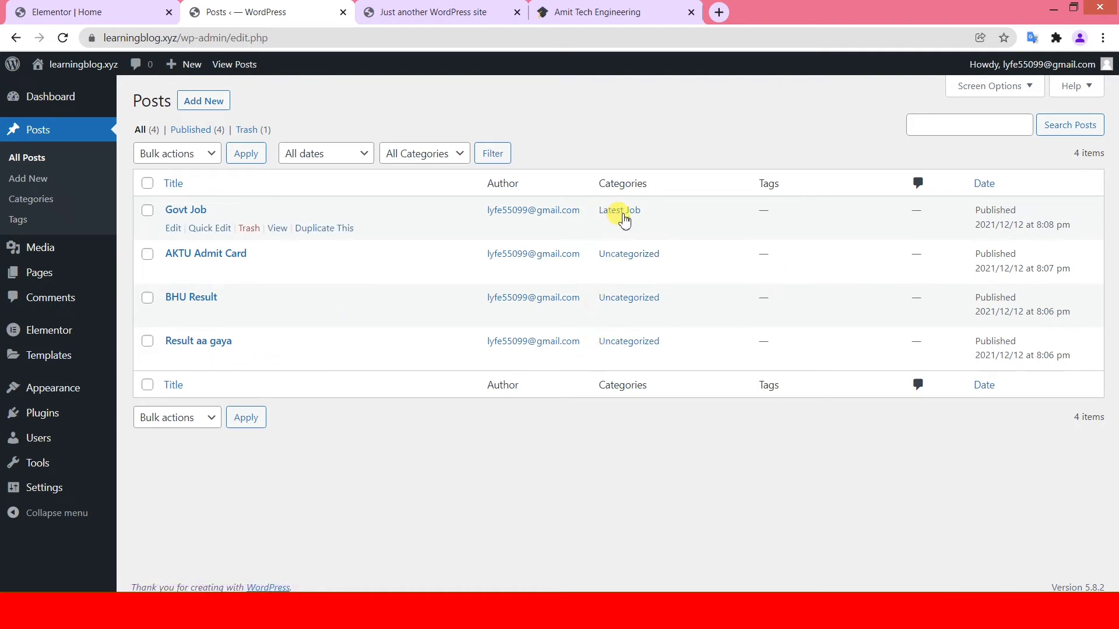
left_click_drag(644, 211, 602, 209)
key("ctrl+c")
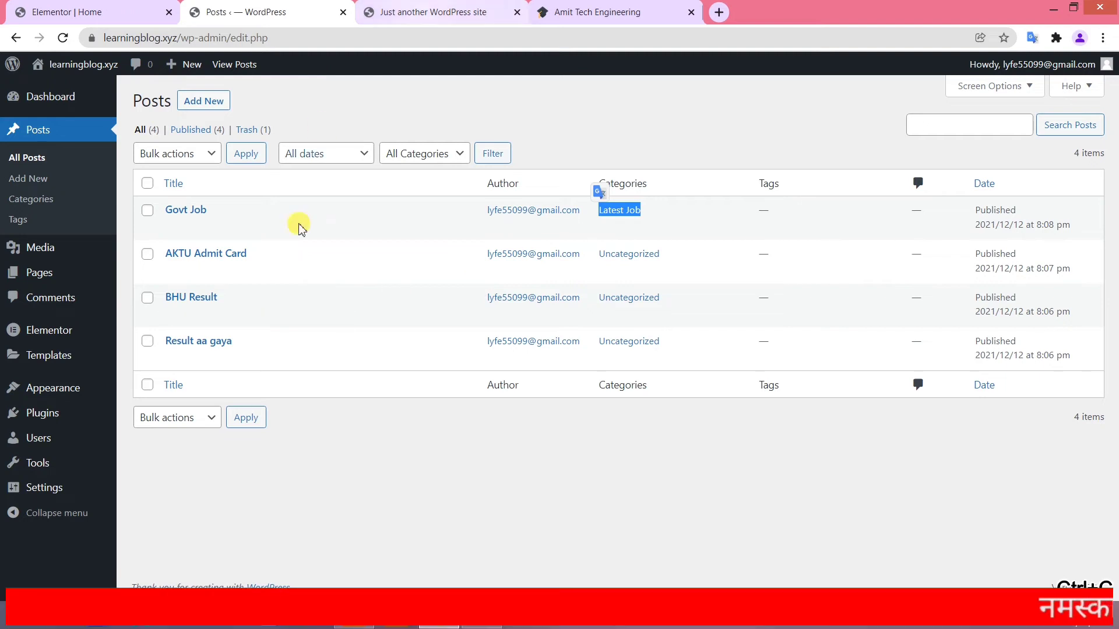
left_click(12, 11)
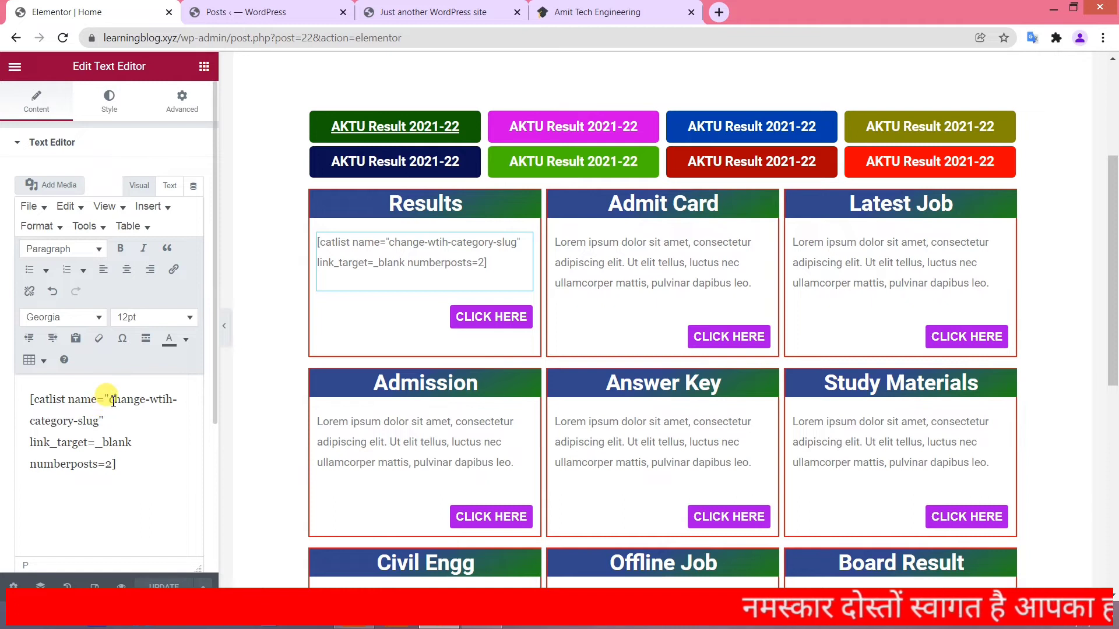
left_click_drag(109, 400, 111, 433)
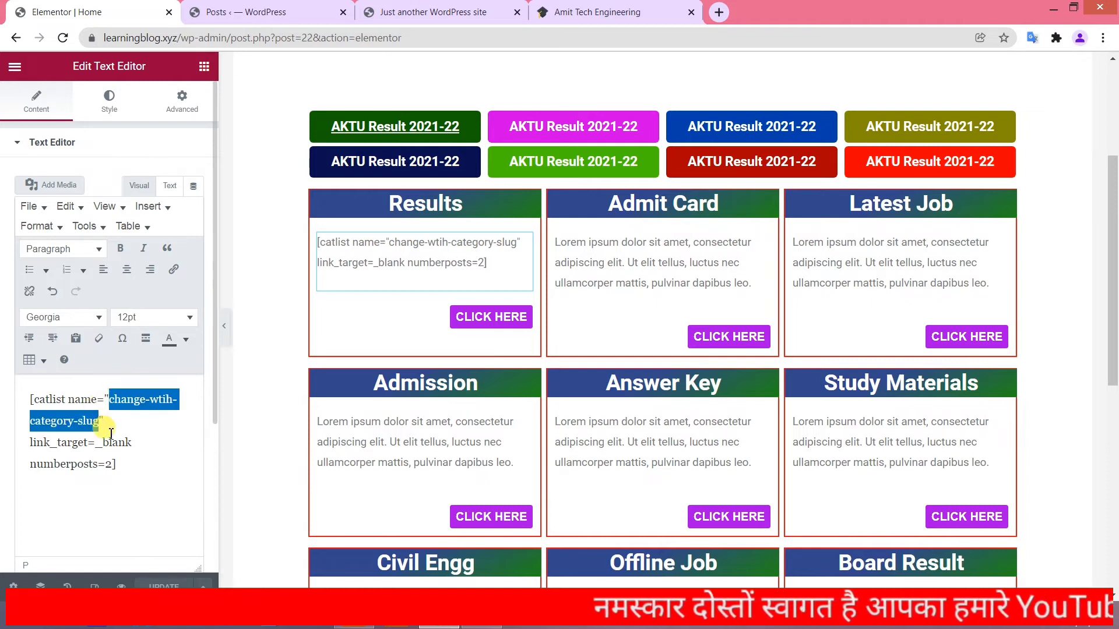
key("BackSpace")
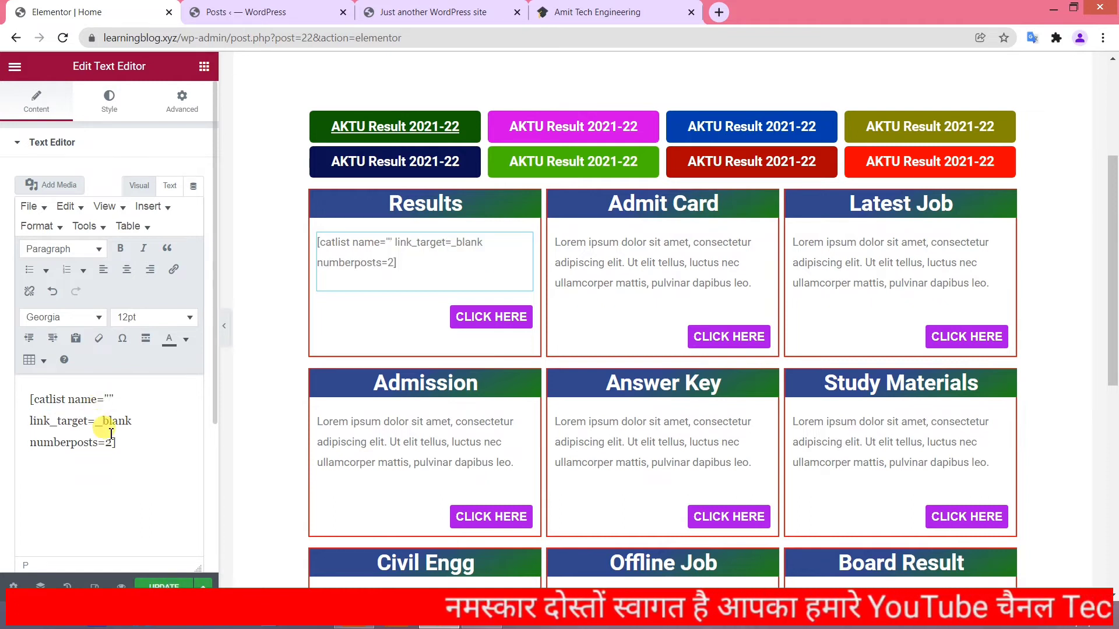
key("ctrl+v")
left_click(115, 399)
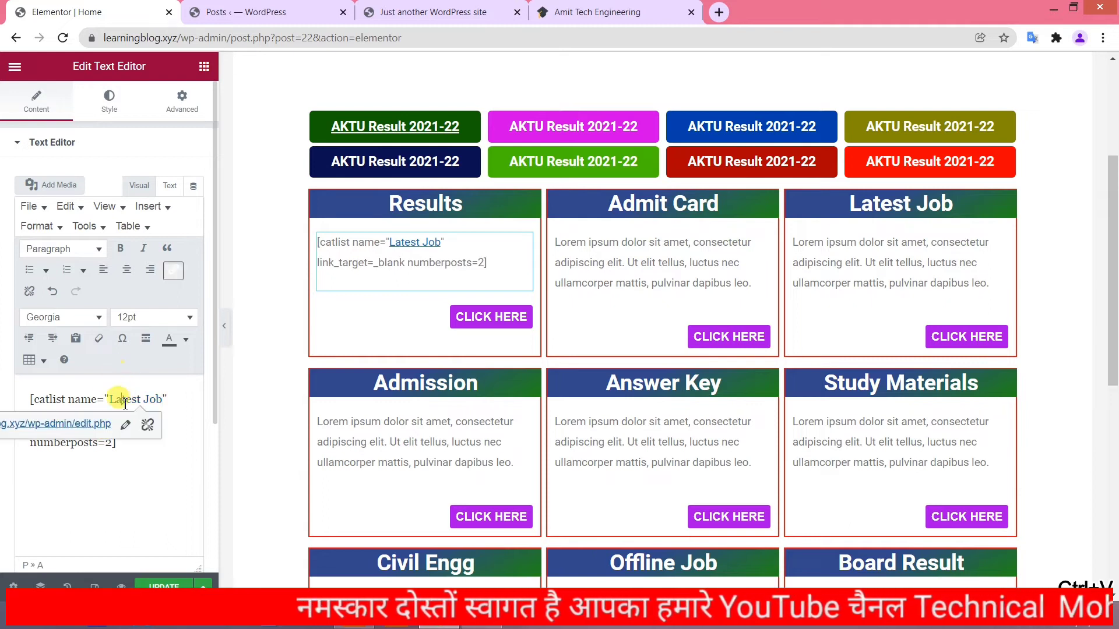
left_click(150, 426)
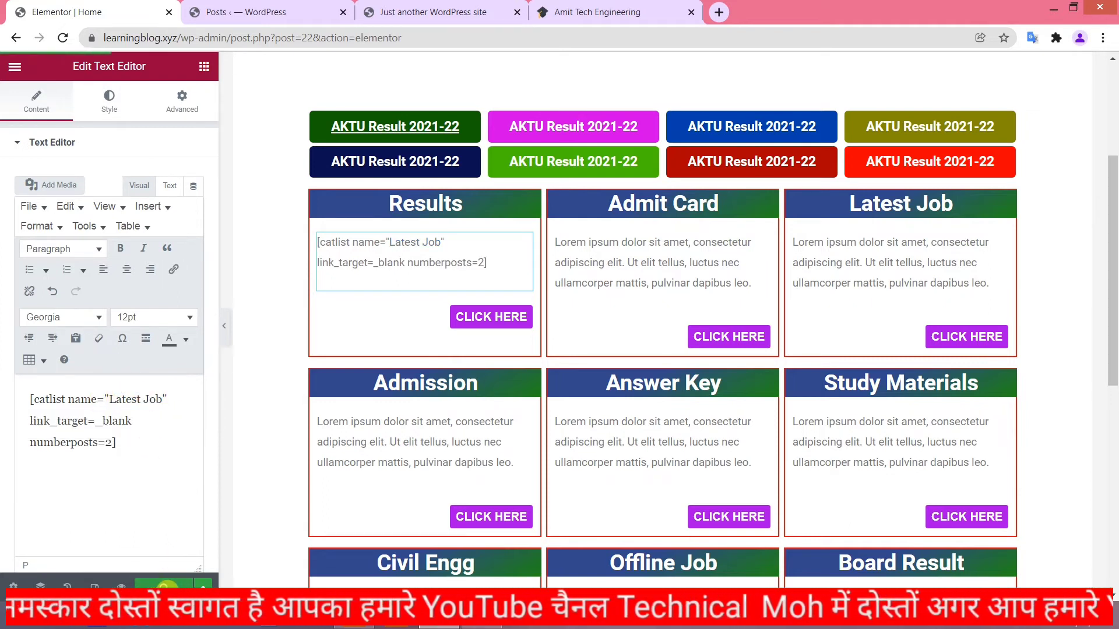
left_click(434, 12)
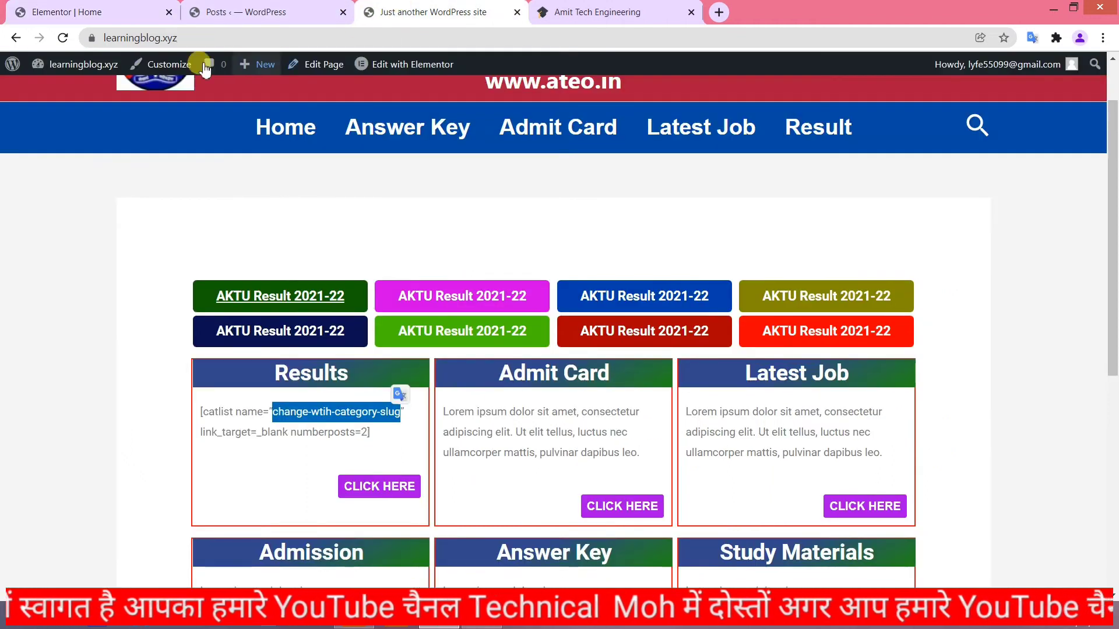
left_click(61, 43)
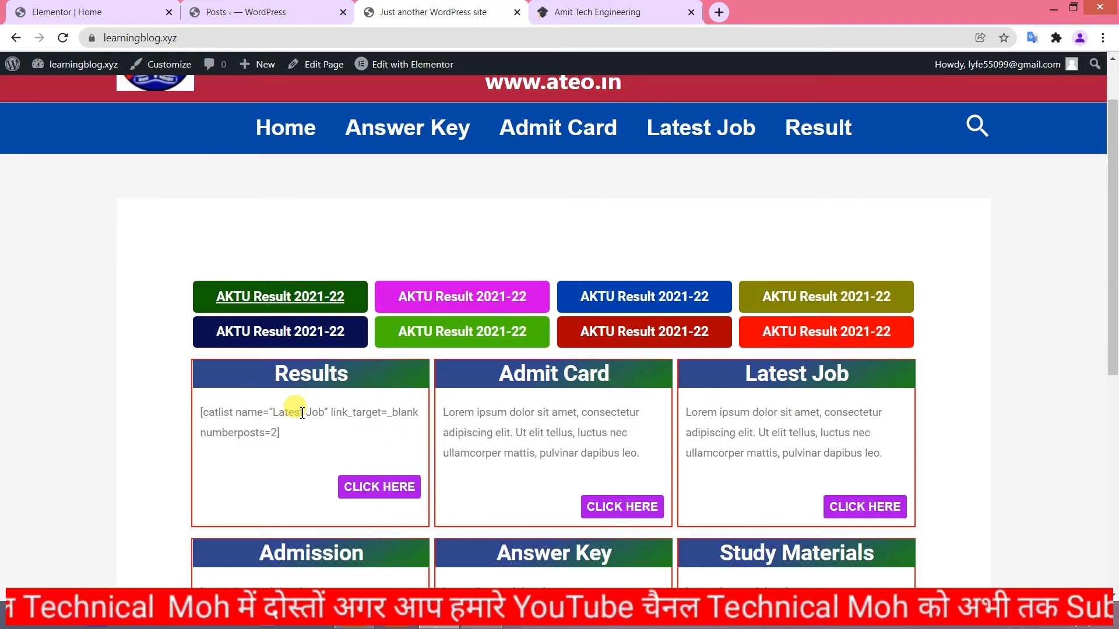
Step: Search the WordPress plugins for "list", then install and activate the List category posts plugin
left_click(264, 8)
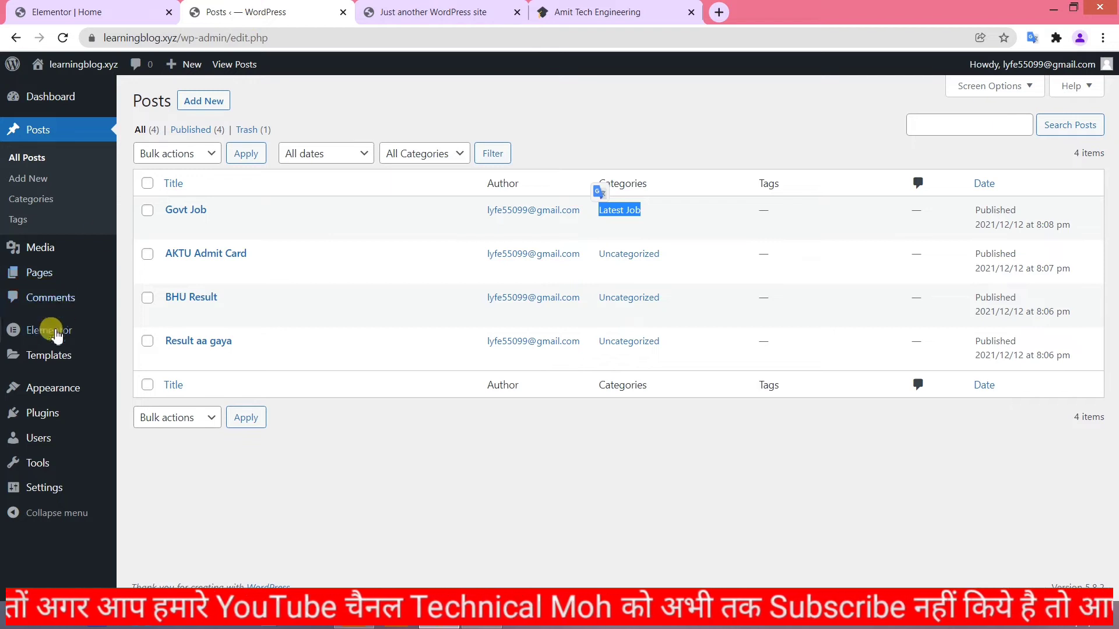
left_click(48, 415)
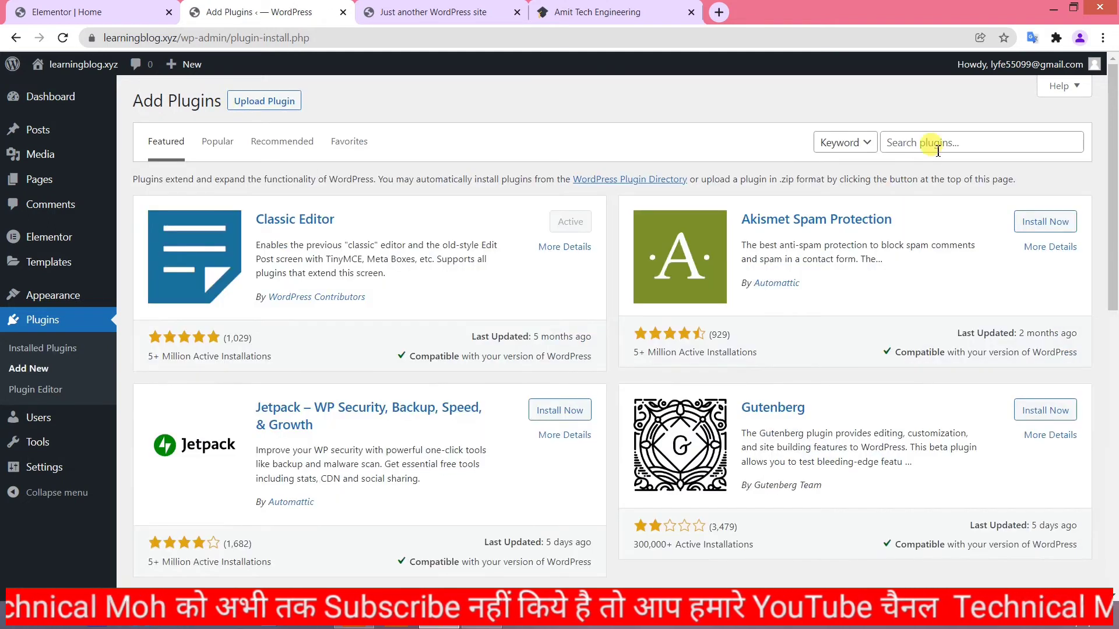
left_click(937, 151)
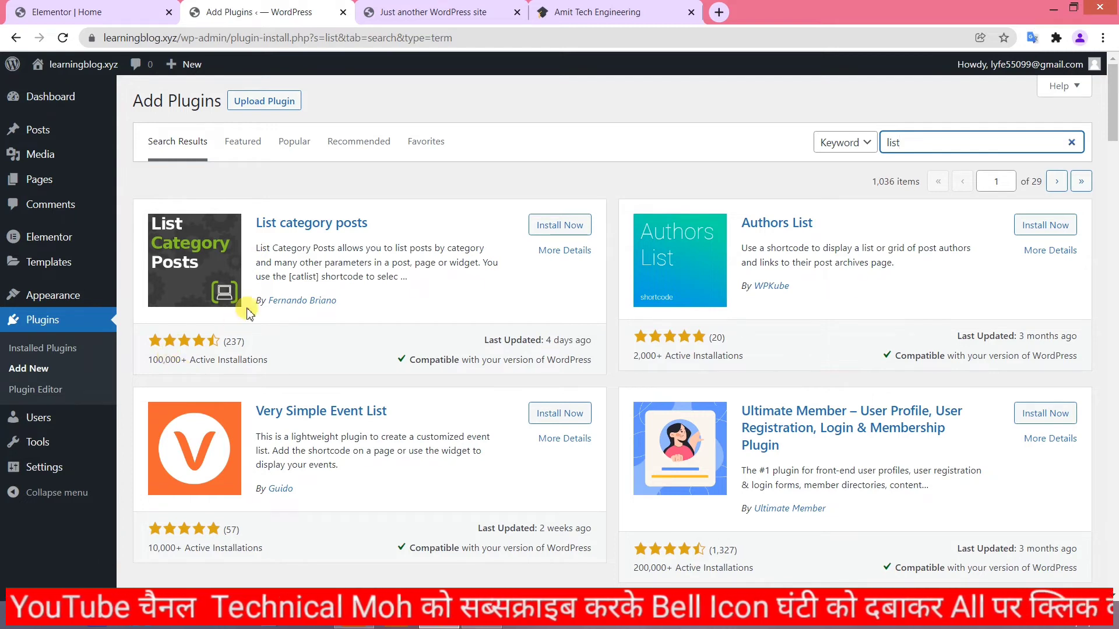
left_click(545, 225)
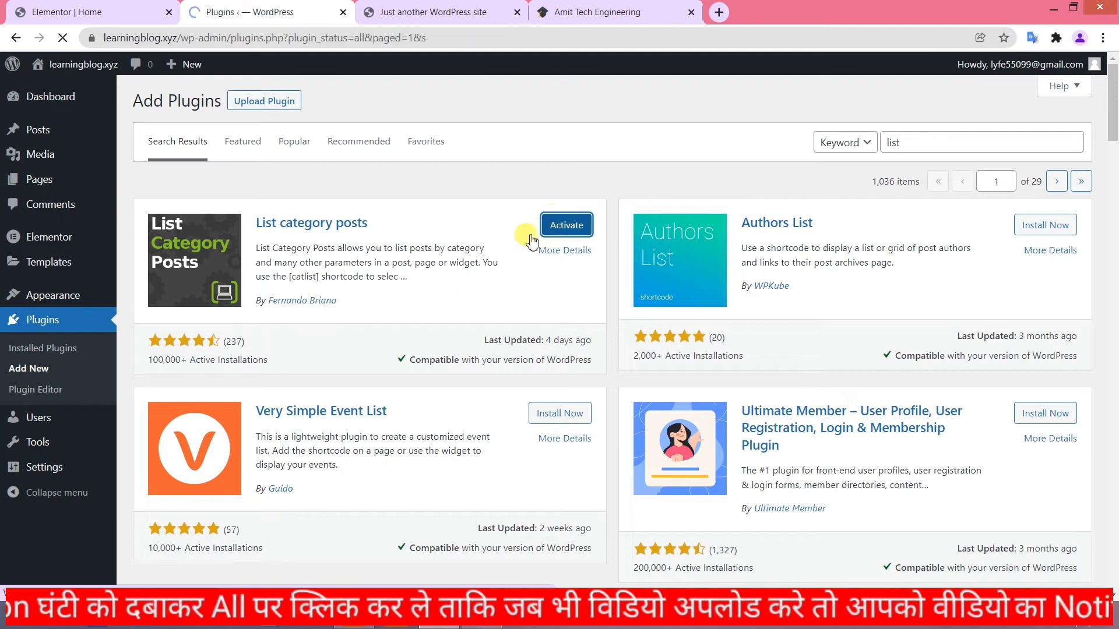
scroll(267, 348, "down", 1)
scroll(267, 348, "down", 3)
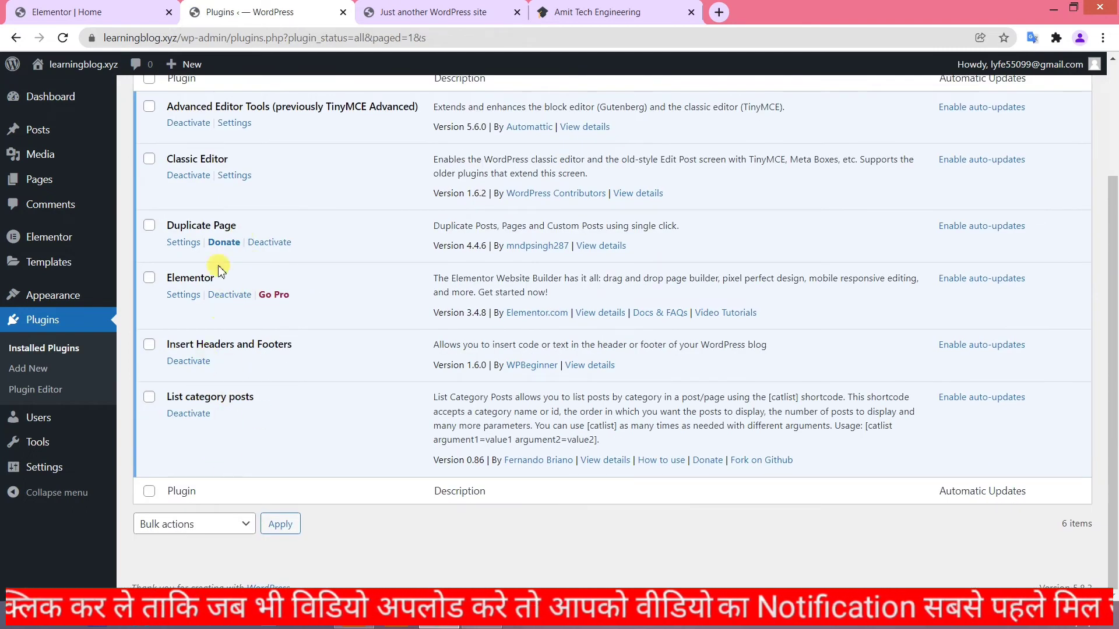
Step: Check the Results block on the live home page, and examine the category assigned to the AKTU Admit Card post in the posts list
left_click(380, 10)
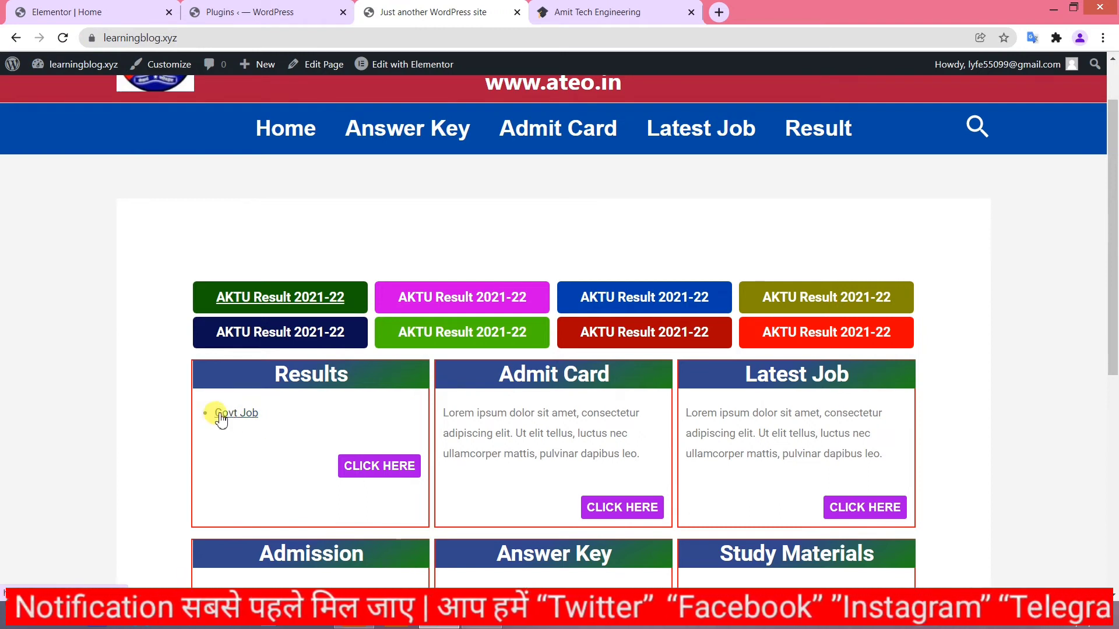
left_click(285, 4)
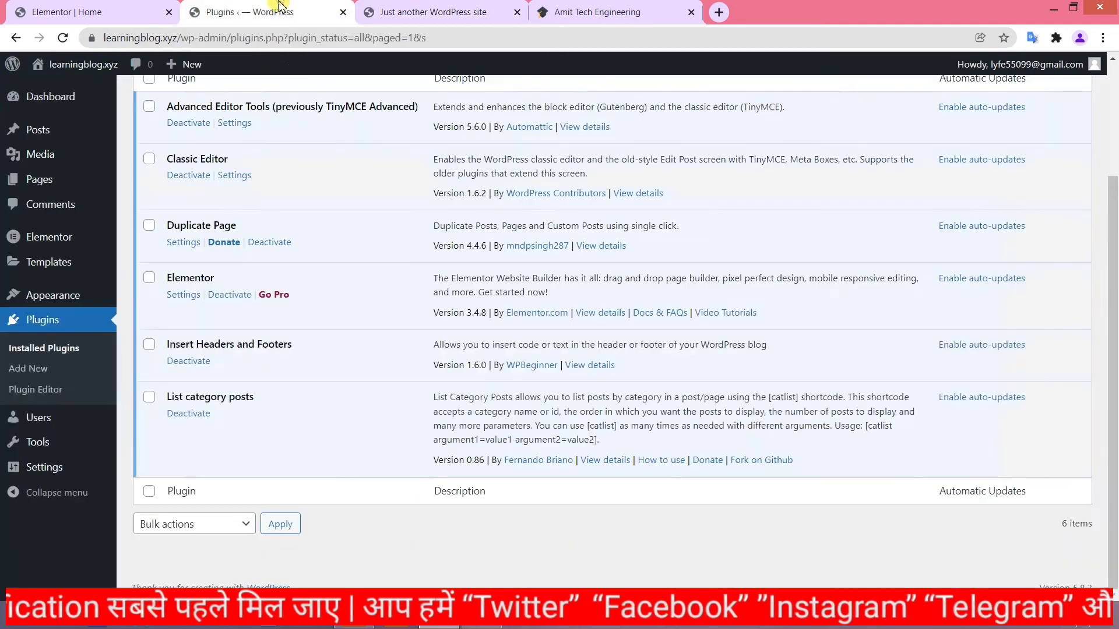
left_click(52, 138)
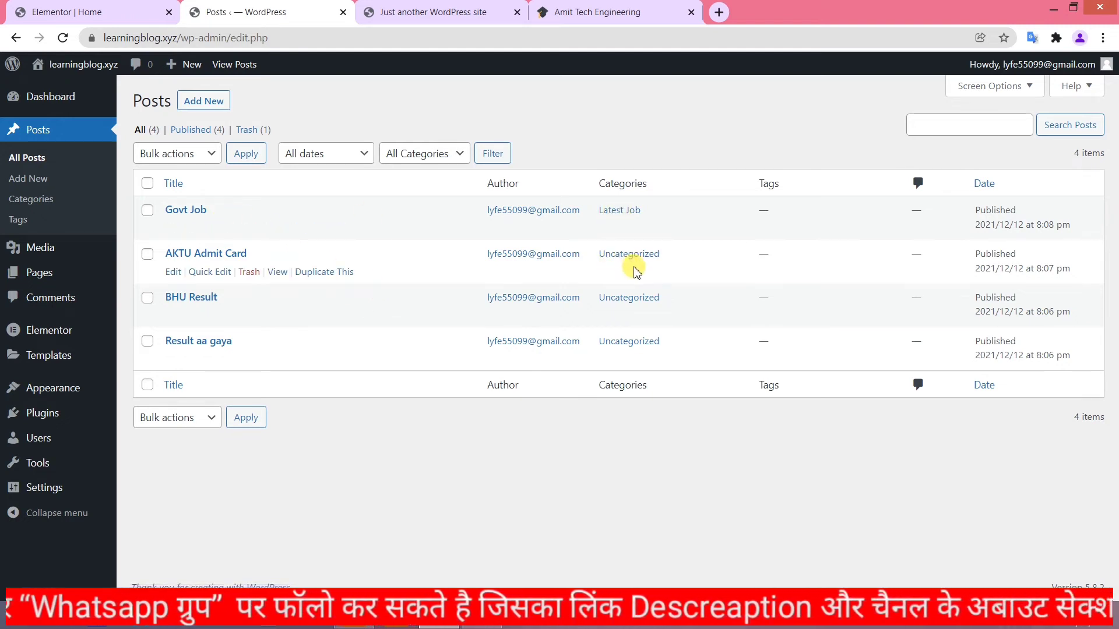
left_click_drag(670, 257, 634, 255)
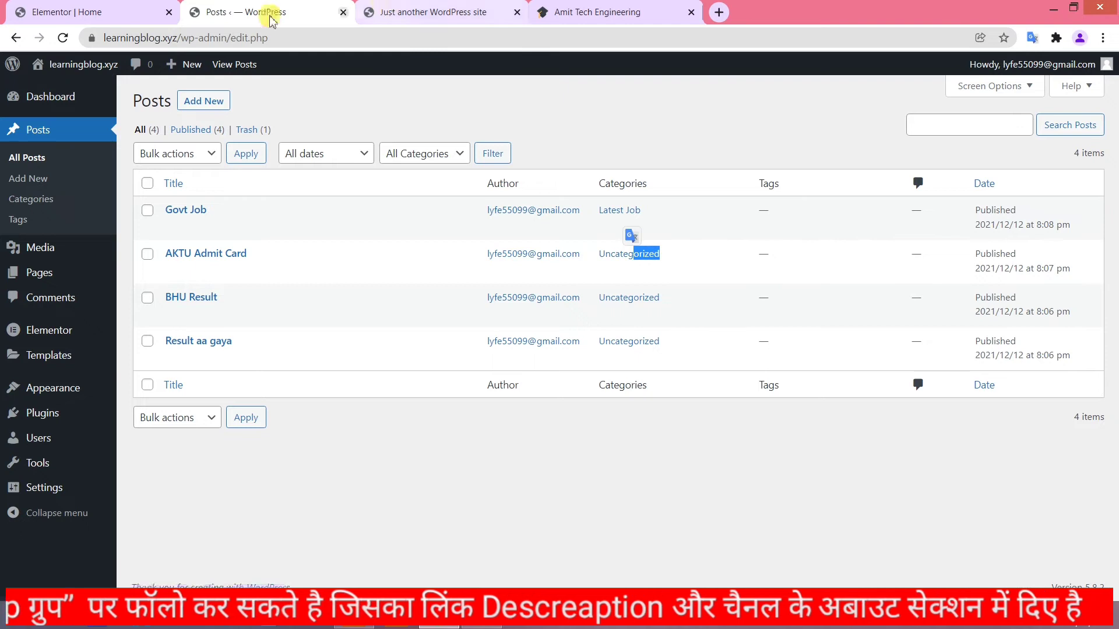
Step: Replace the Admit Card block's placeholder text with the catlist shortcode copied from the Results block in the Elementor editor
left_click(112, 9)
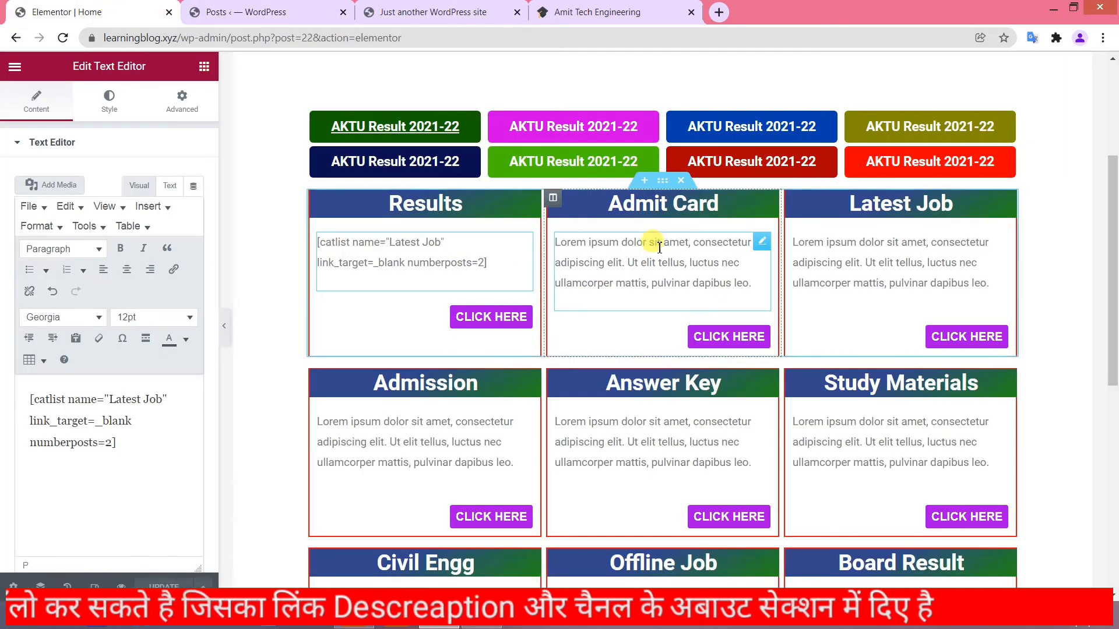
left_click_drag(122, 444, 24, 401)
key("ctrl+c")
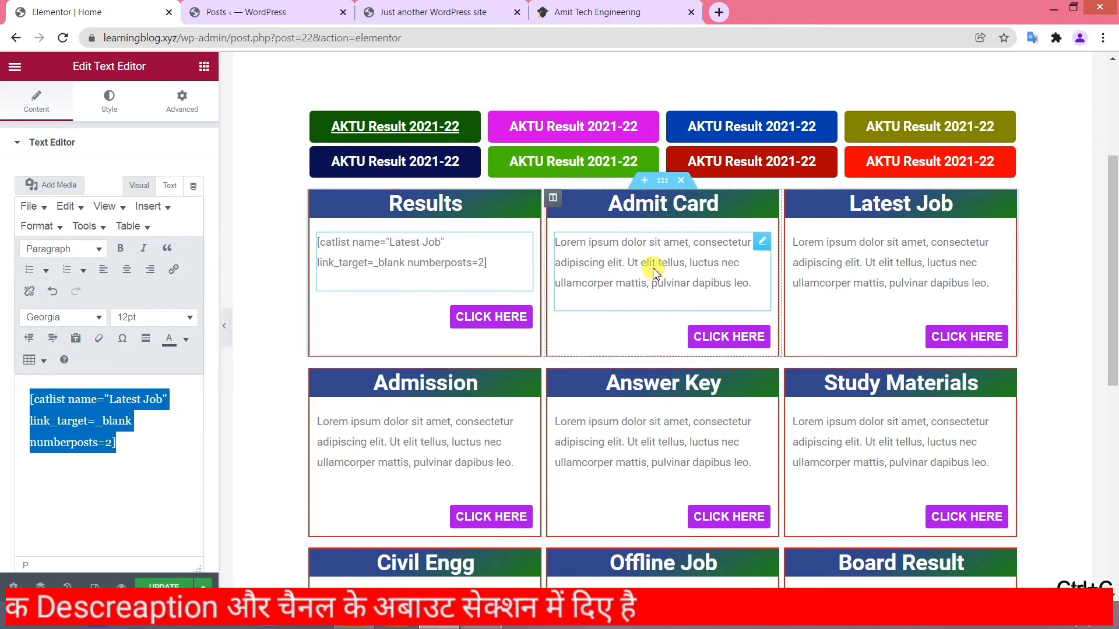
left_click(654, 263)
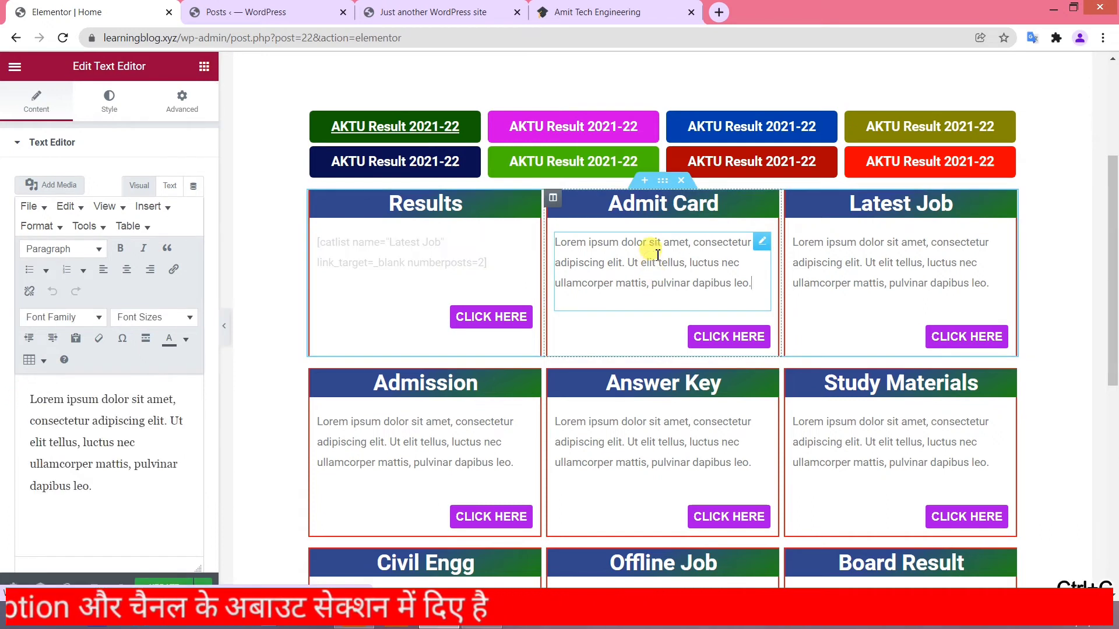
left_click(126, 485)
left_click_drag(125, 485, 19, 394)
key("BackSpace")
key("ctrl+v")
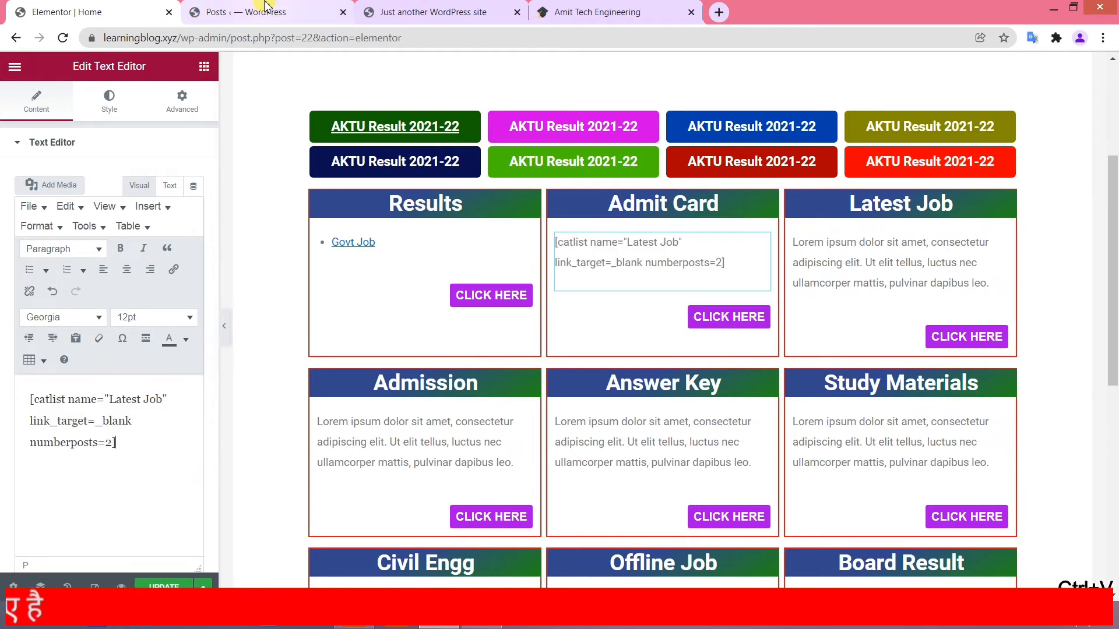
Step: Replace the category name in the Admit Card shortcode with "Uncategorized" copied from the posts list, remove its link and update the page
left_click(244, 11)
left_click_drag(672, 260, 602, 256)
key("ctrl+c")
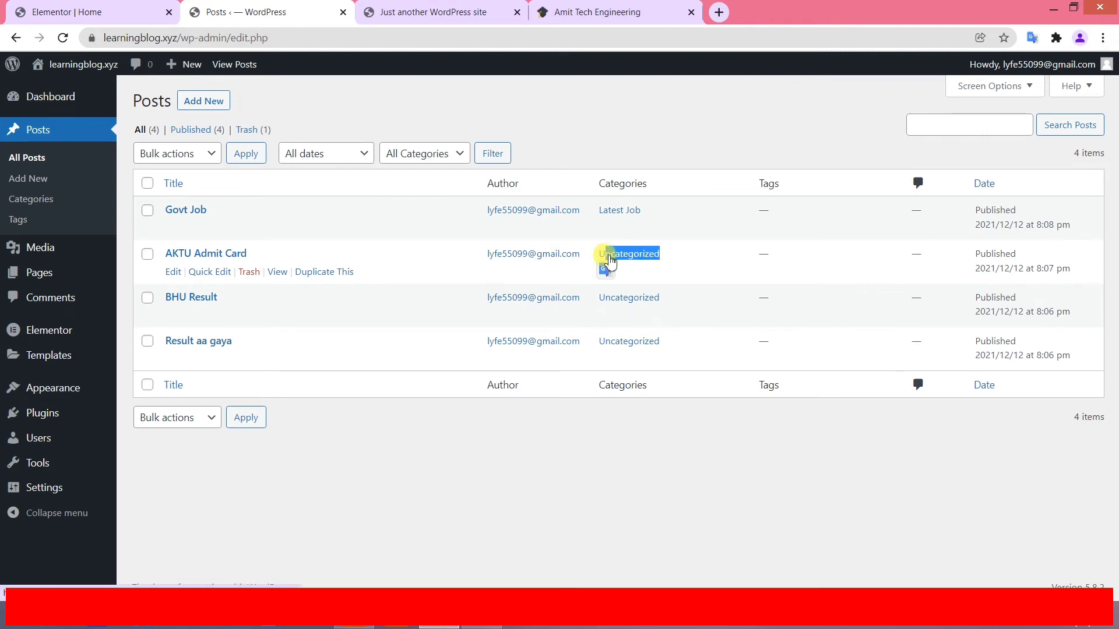
left_click(668, 264)
left_click_drag(671, 260, 606, 257)
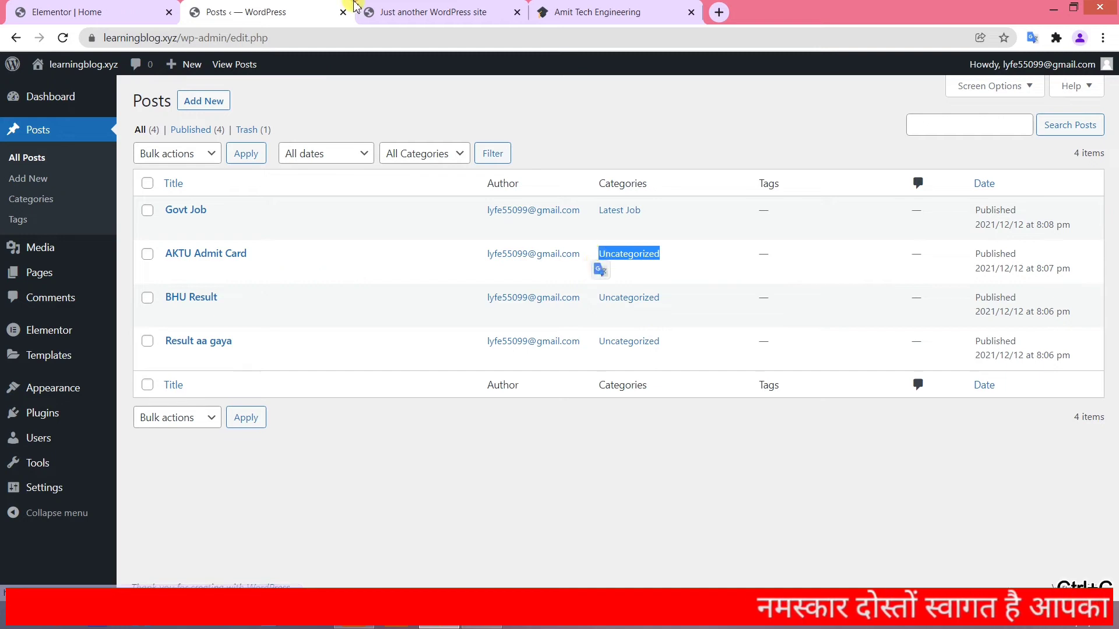
left_click(399, 11)
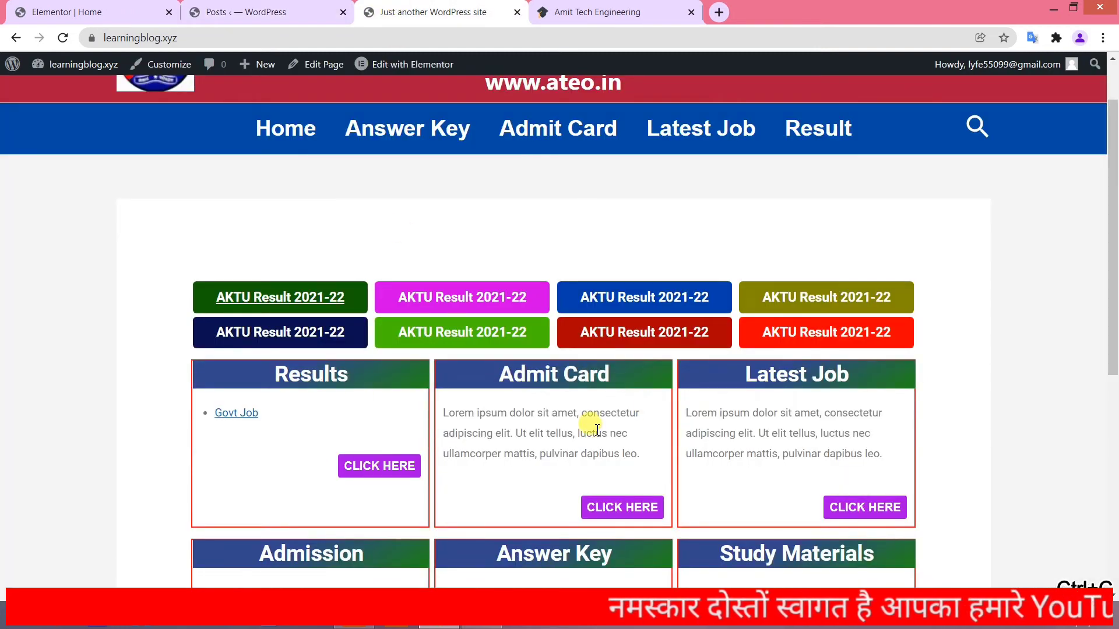
left_click(117, 12)
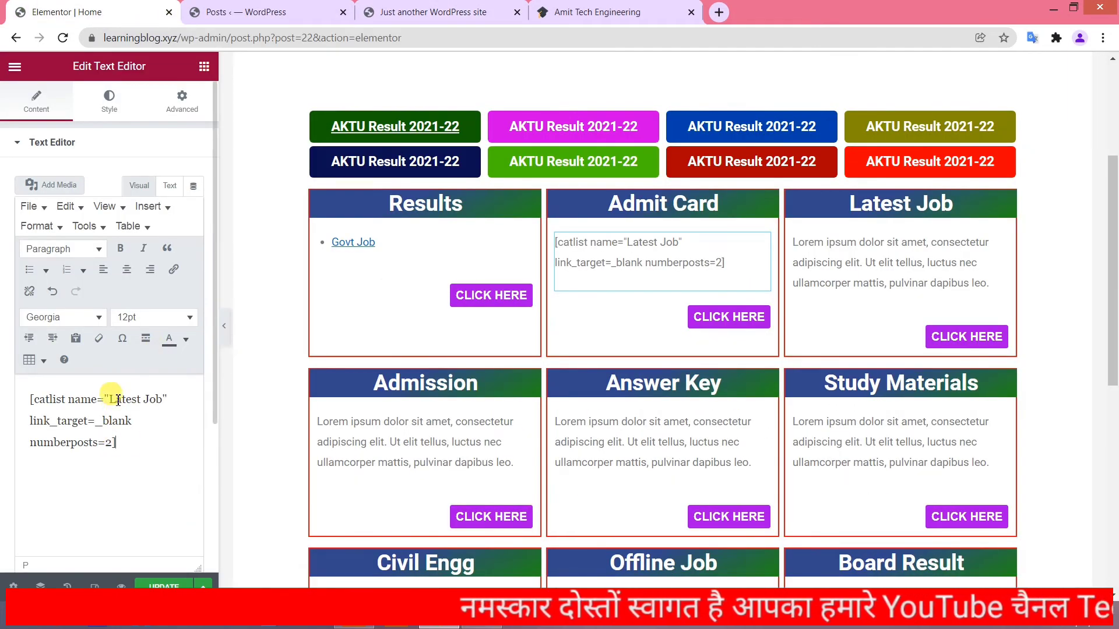
left_click_drag(110, 399, 153, 395)
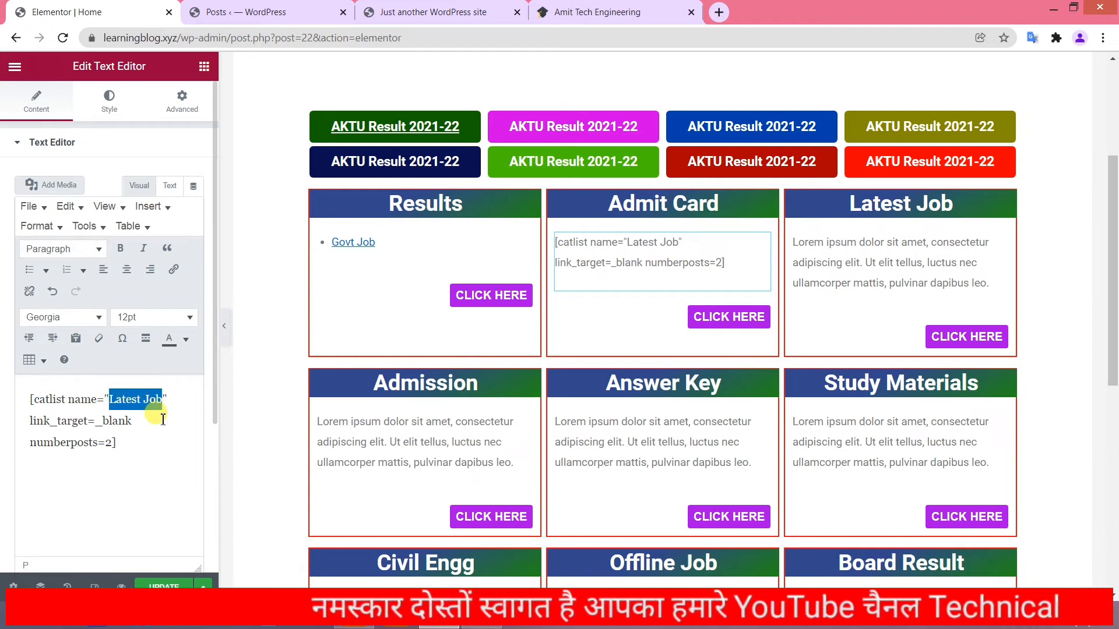
key("ctrl+v")
left_click(160, 406)
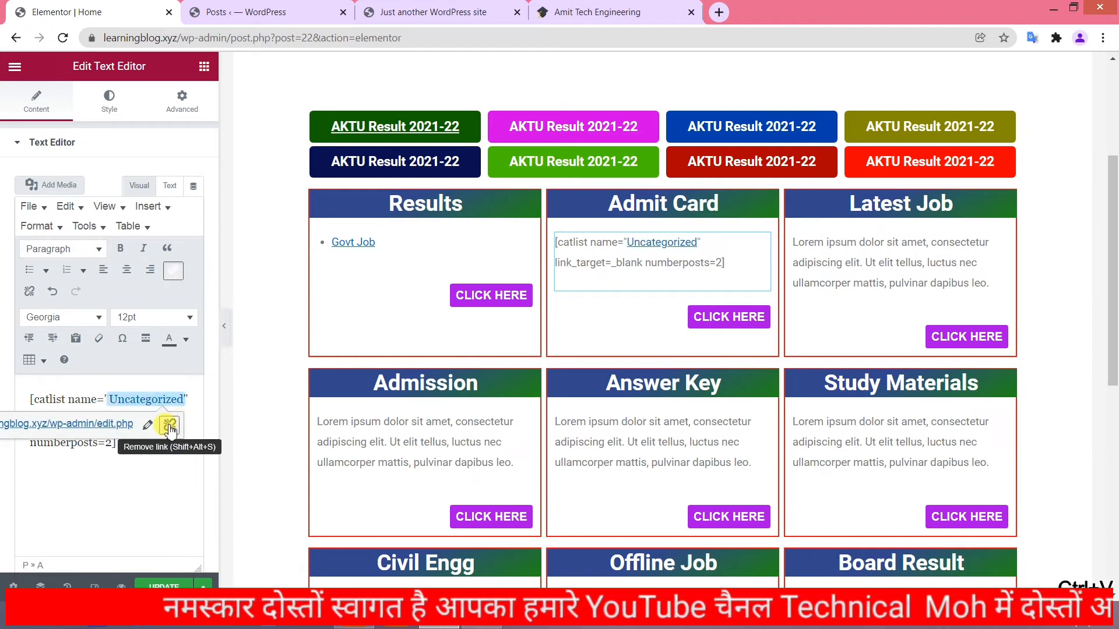
left_click(174, 425)
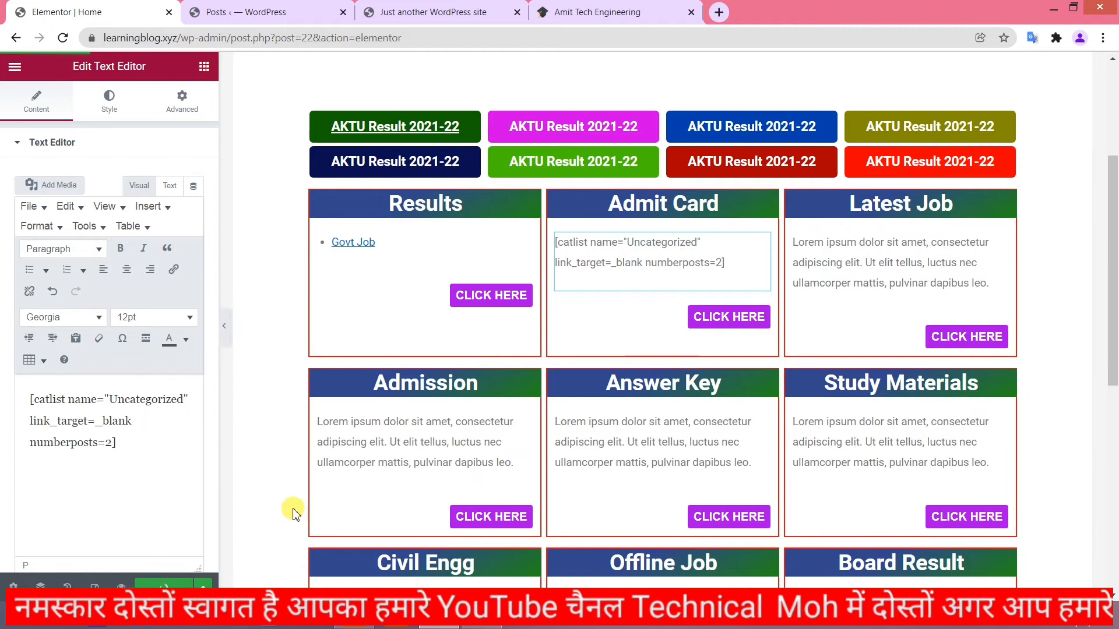
Step: Check the Admit Card block on the reloaded live home page and compare its posts with the categories in the posts list
left_click(428, 5)
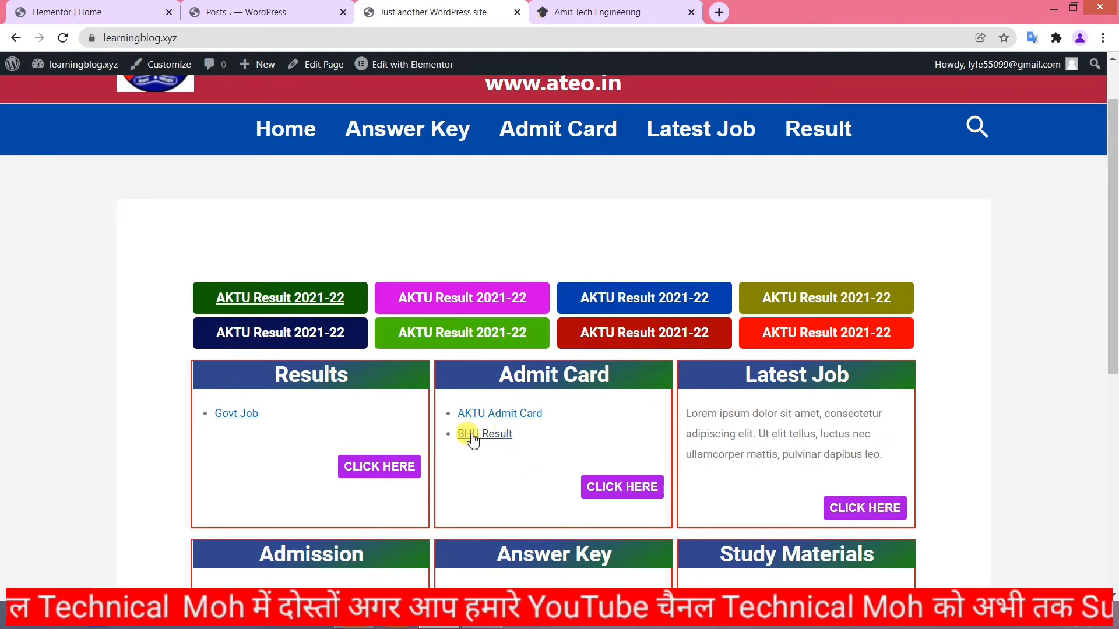
left_click(239, 7)
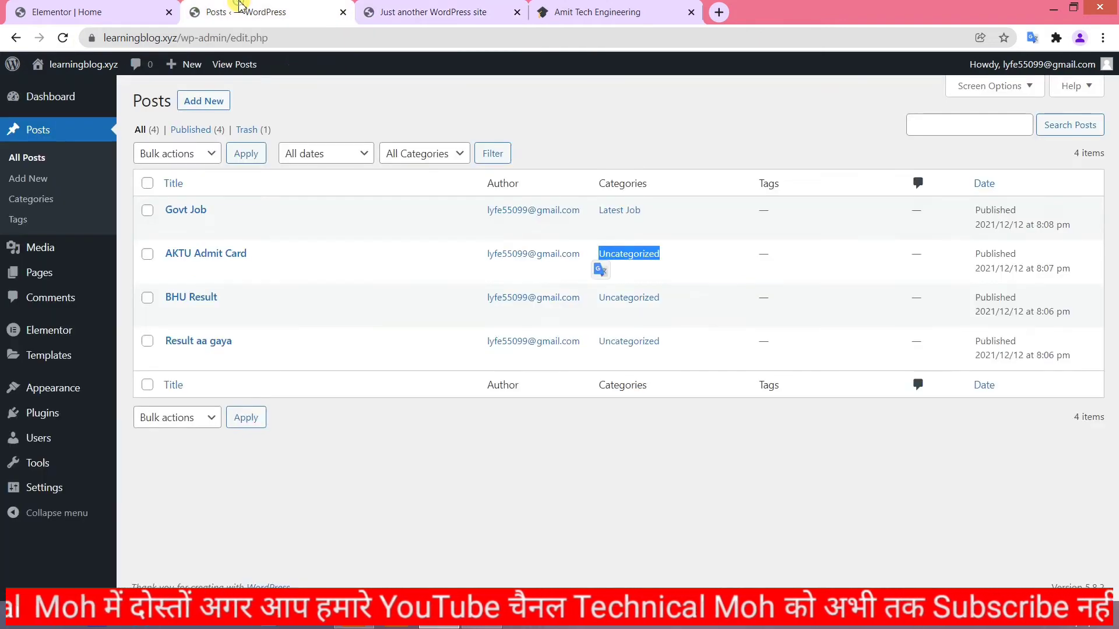
left_click(663, 508)
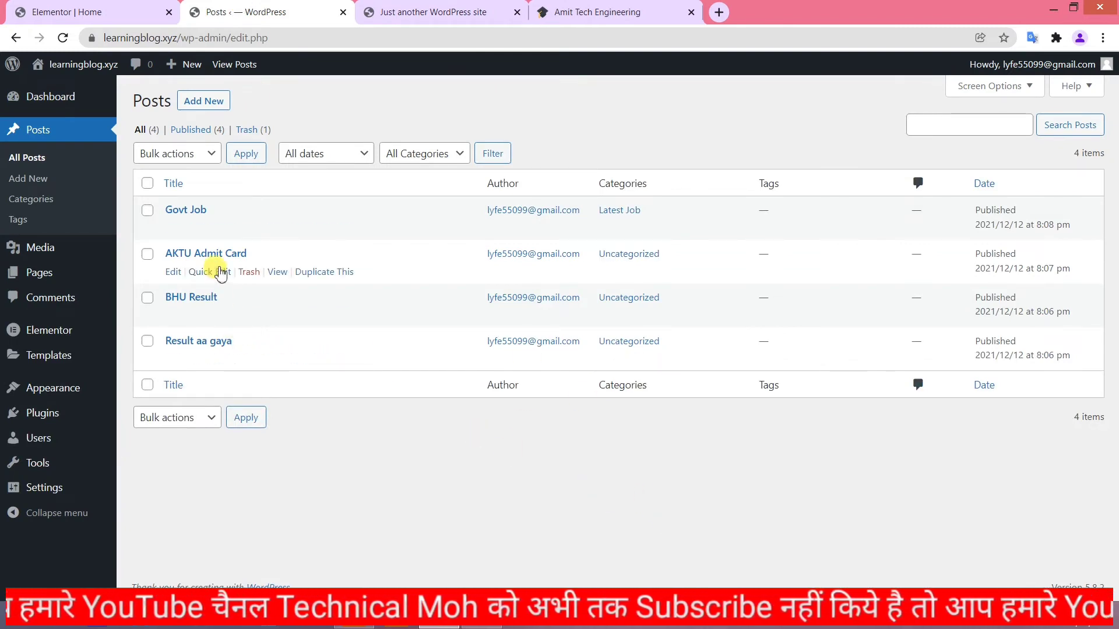
left_click(114, 13)
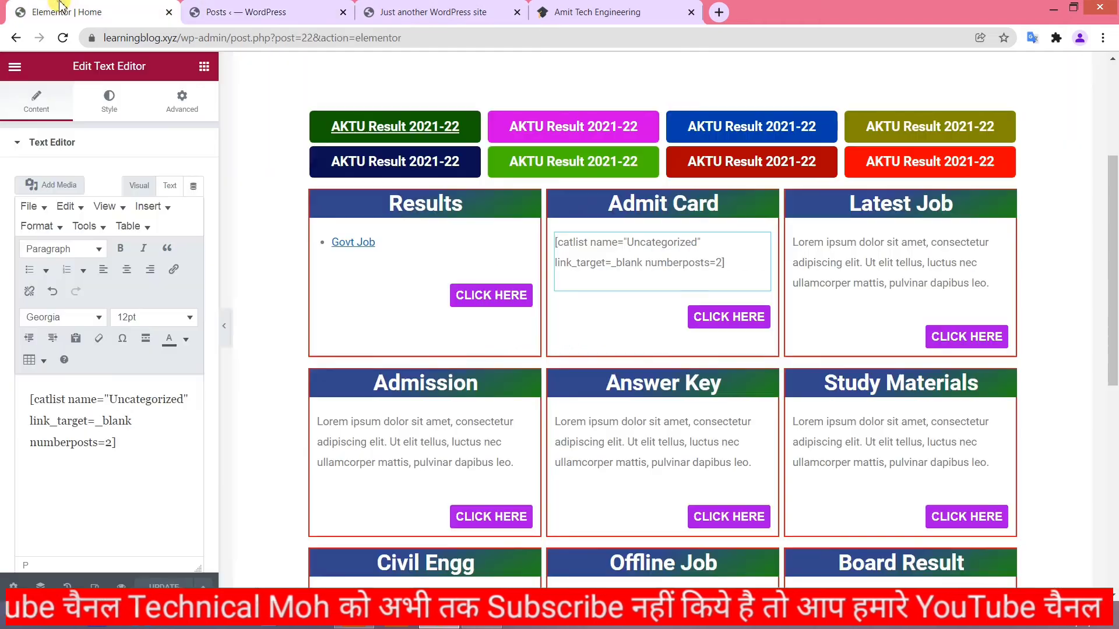